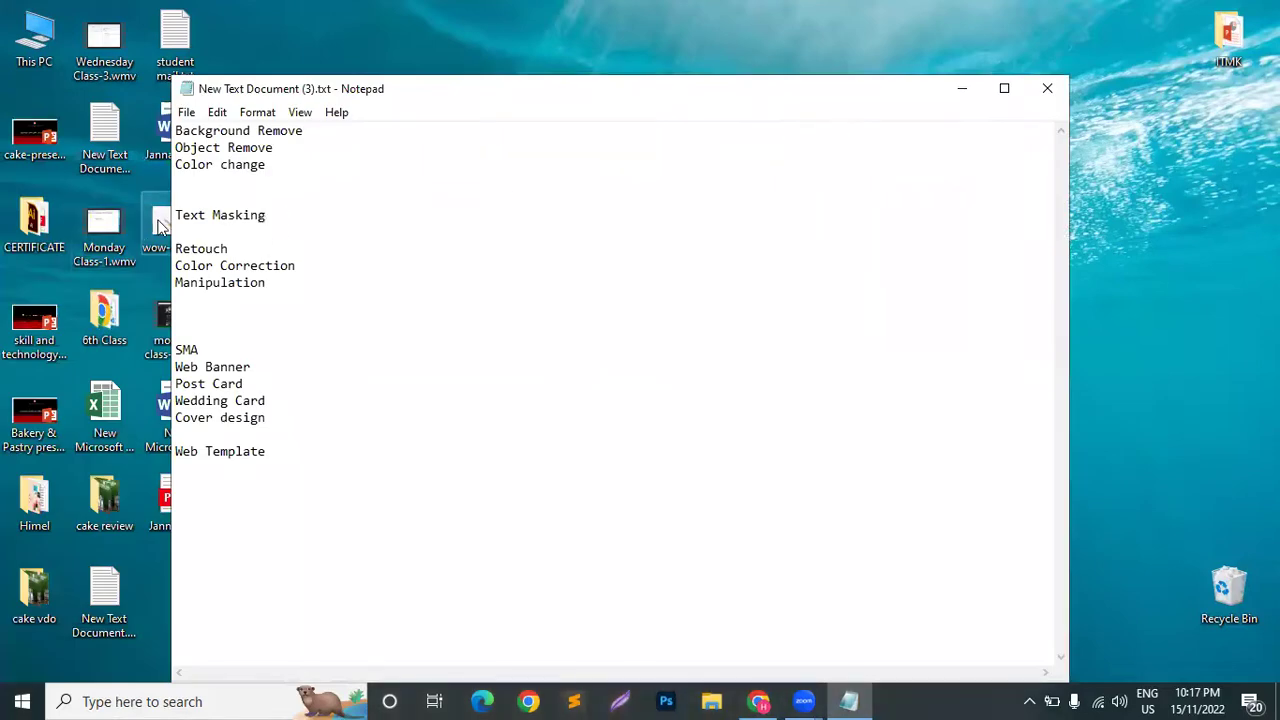
Move Text Masking up under Color change, add blank lines after Retouch, and save the notes file
key("BackSpace")
key("BackSpace")
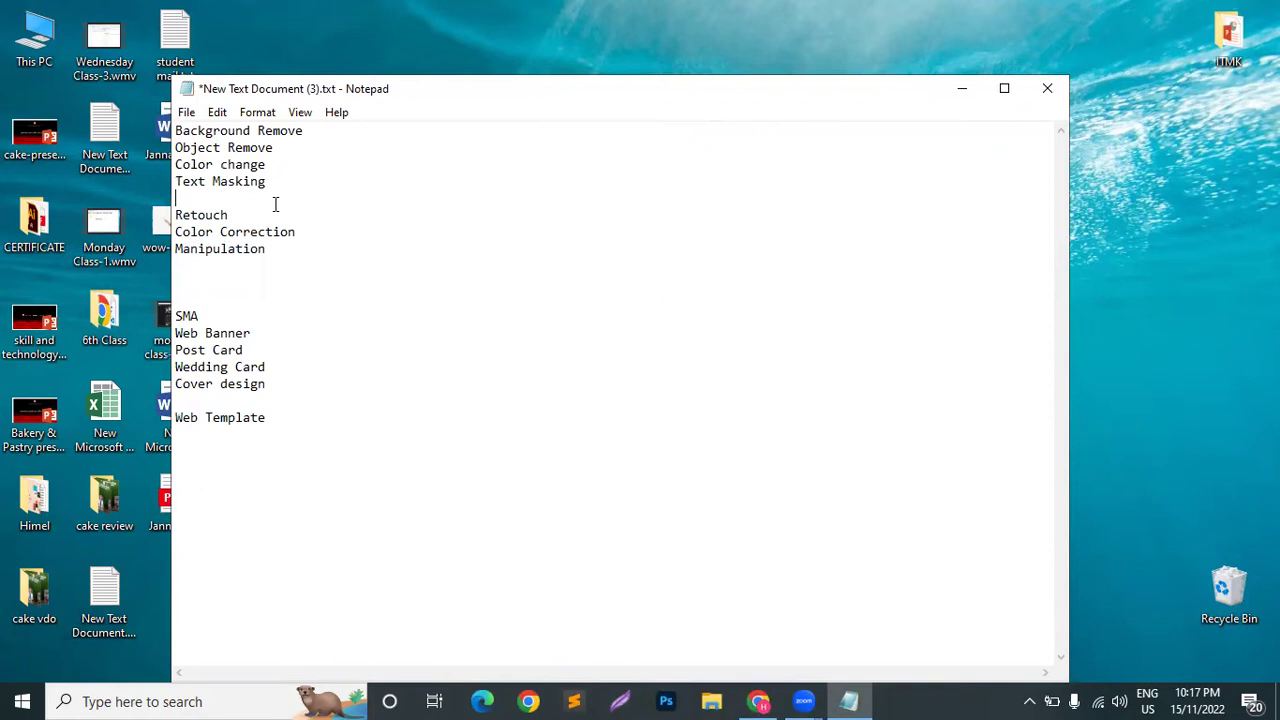
key("Return")
key("Return")
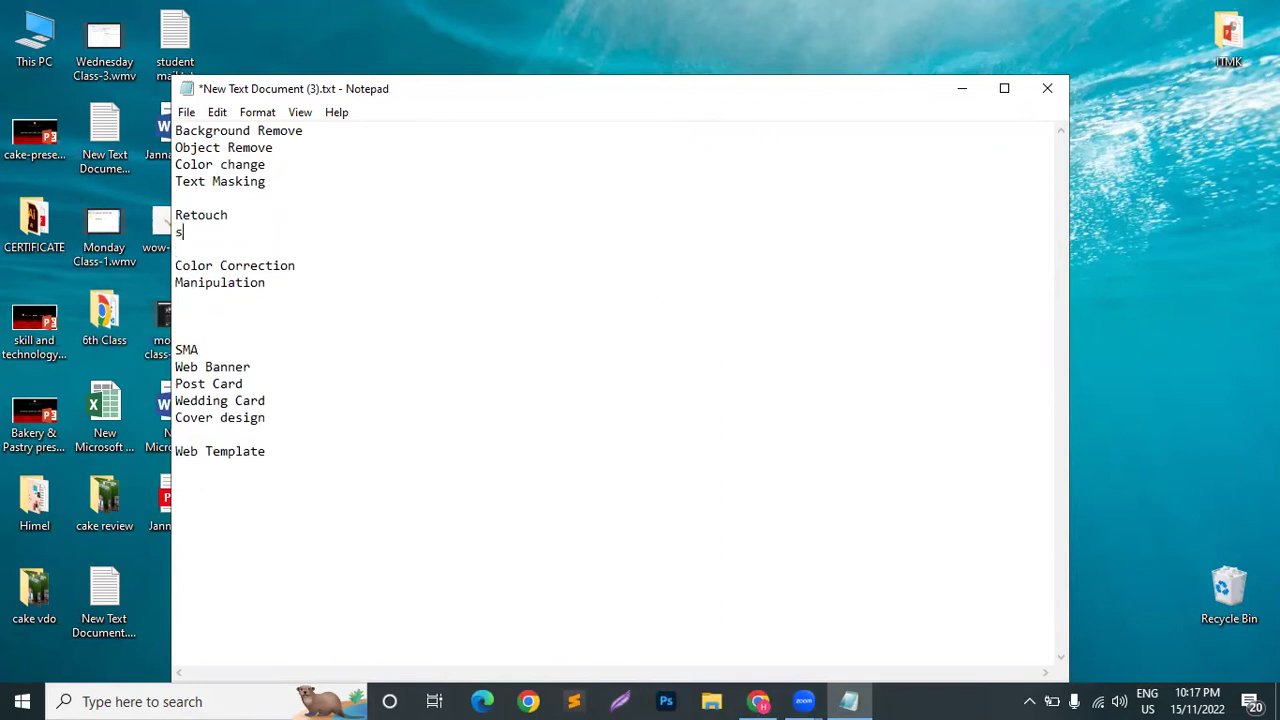
key("ctrl+s")
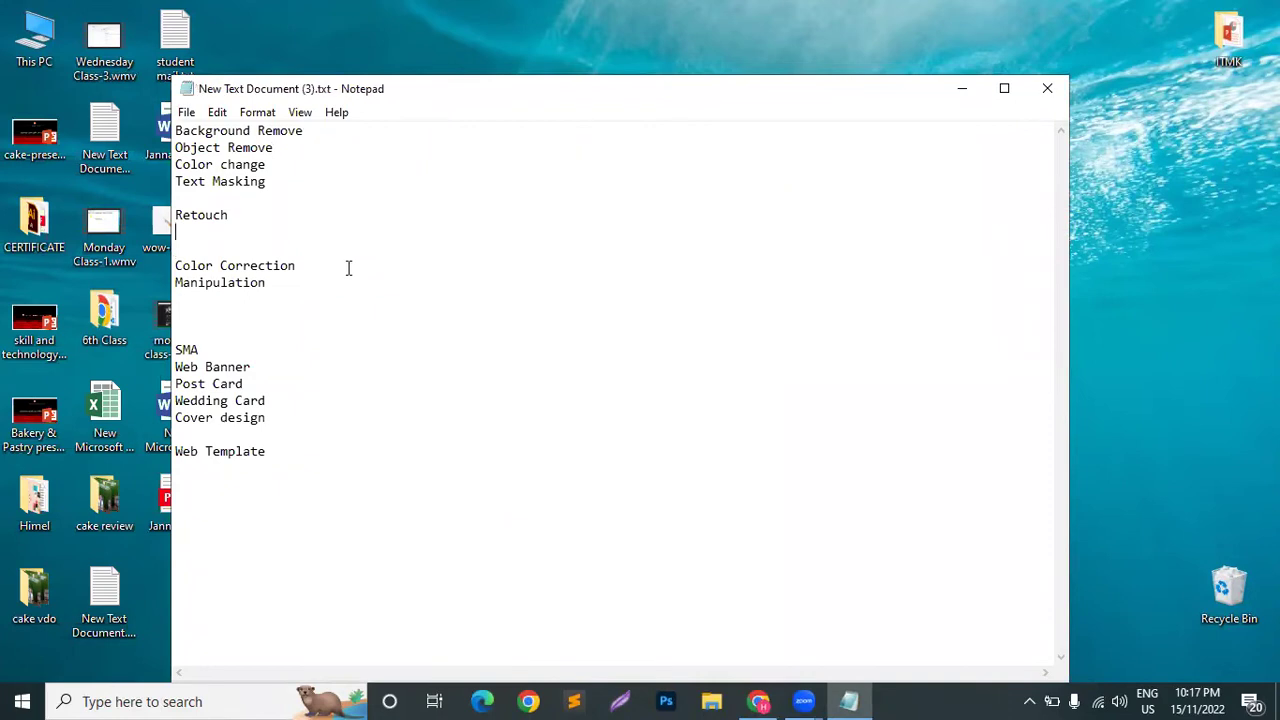
Close the notes file, move it into the Himel folder, and refresh the desktop
left_click(1047, 86)
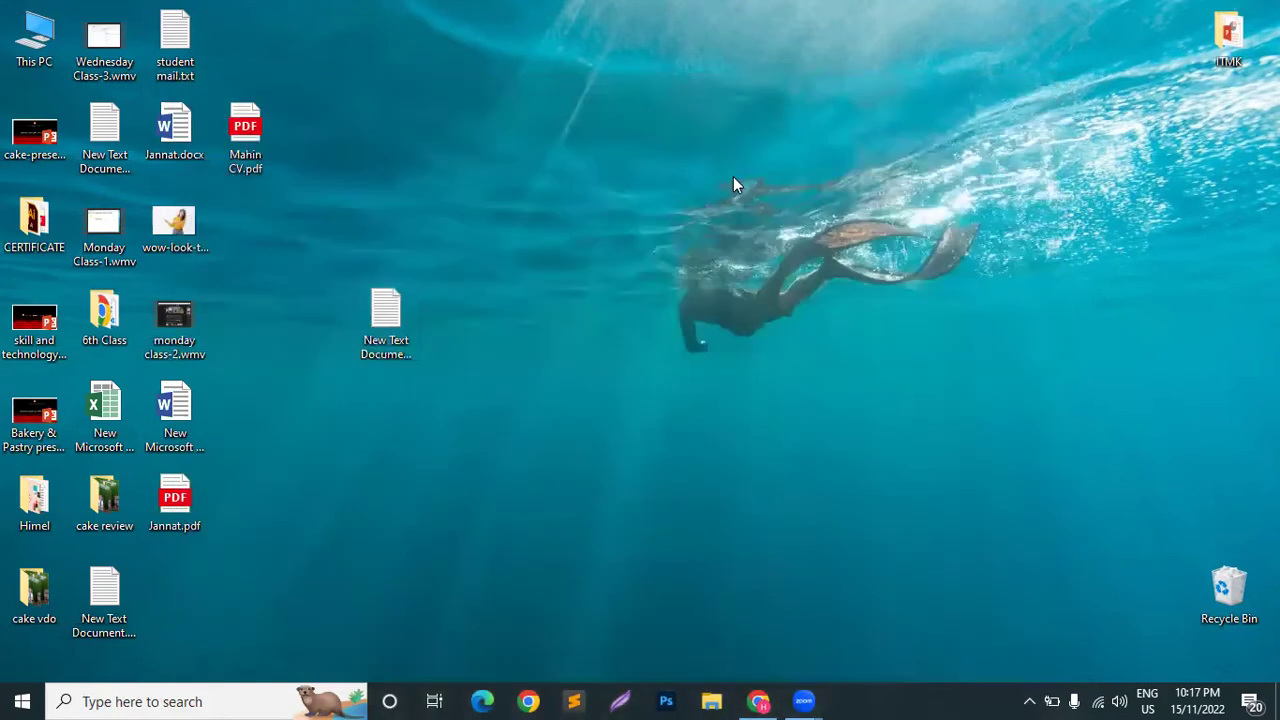
left_click_drag(358, 318, 36, 502)
right_click(560, 404)
left_click(620, 196)
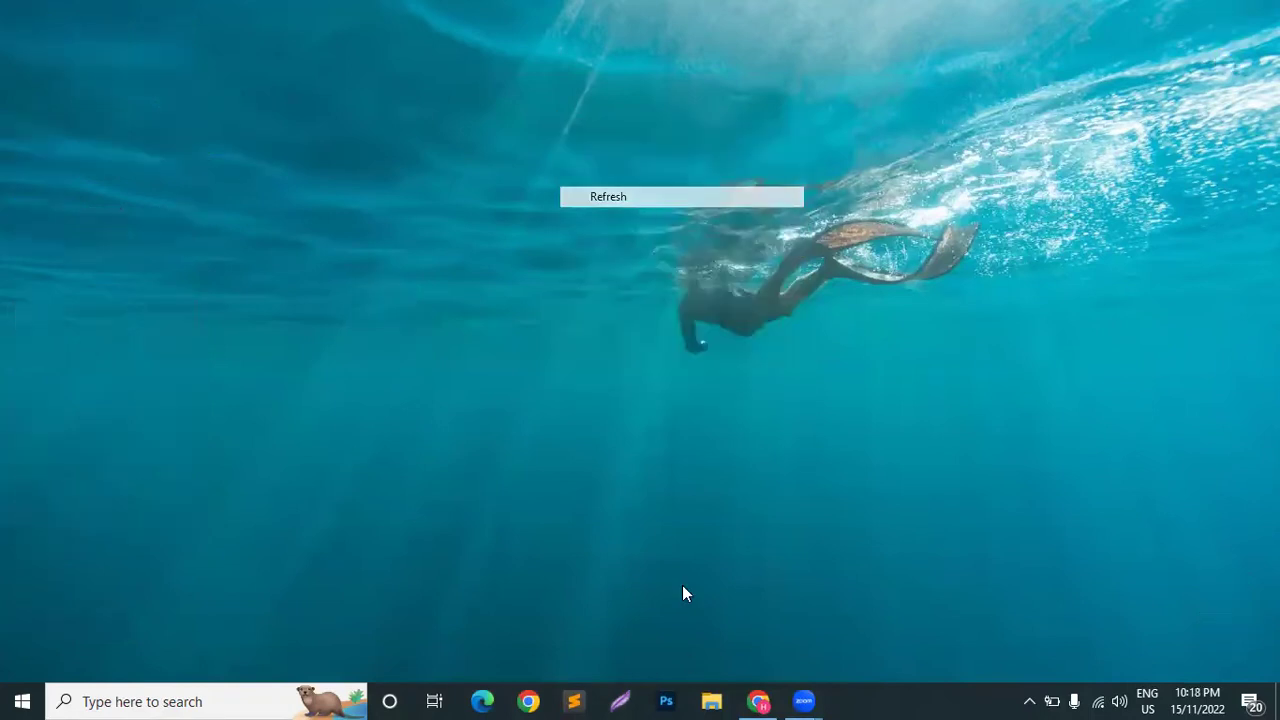
In a new Chrome tab, search Google for 'text masking in photoshop'
left_click(760, 701)
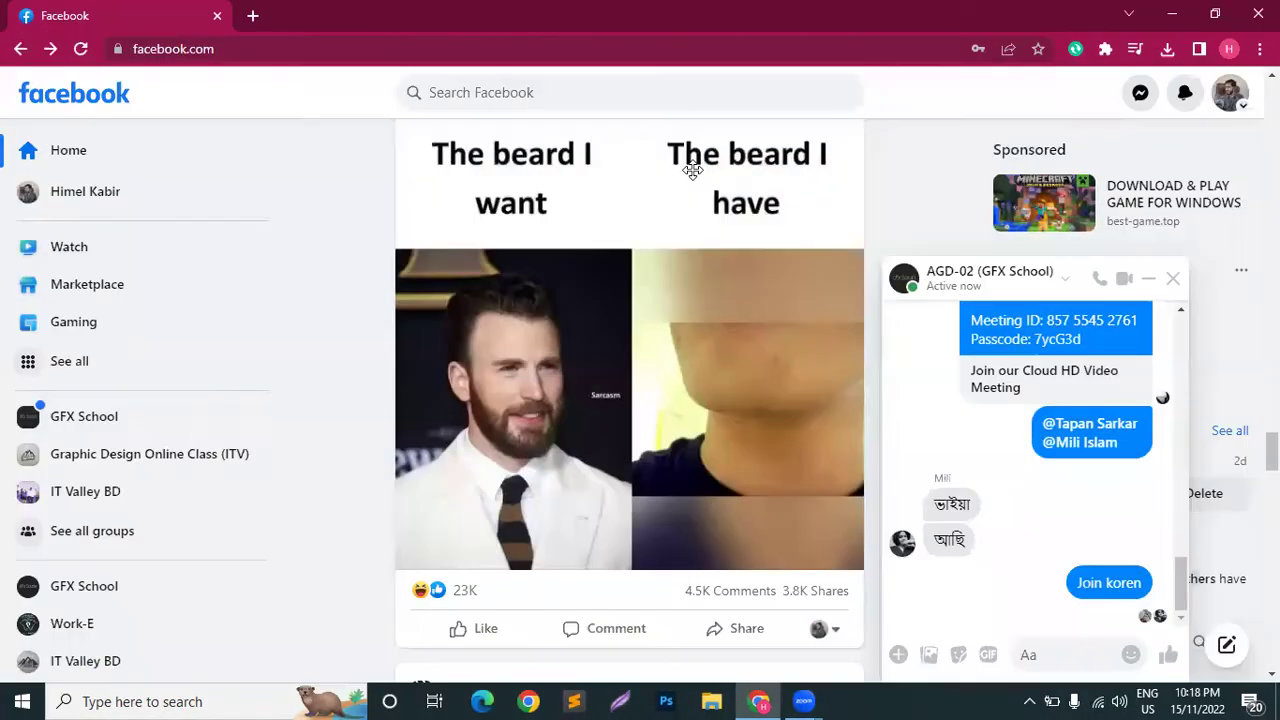
key("ctrl+t")
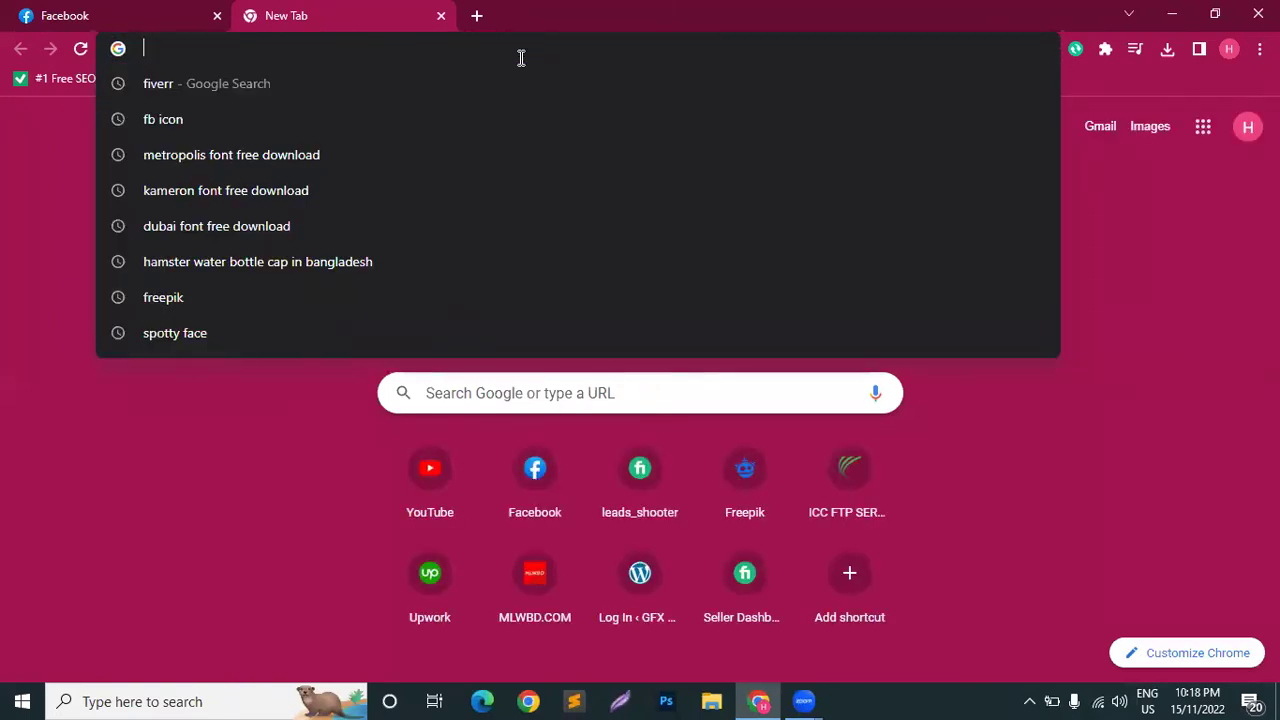
type("text mas")
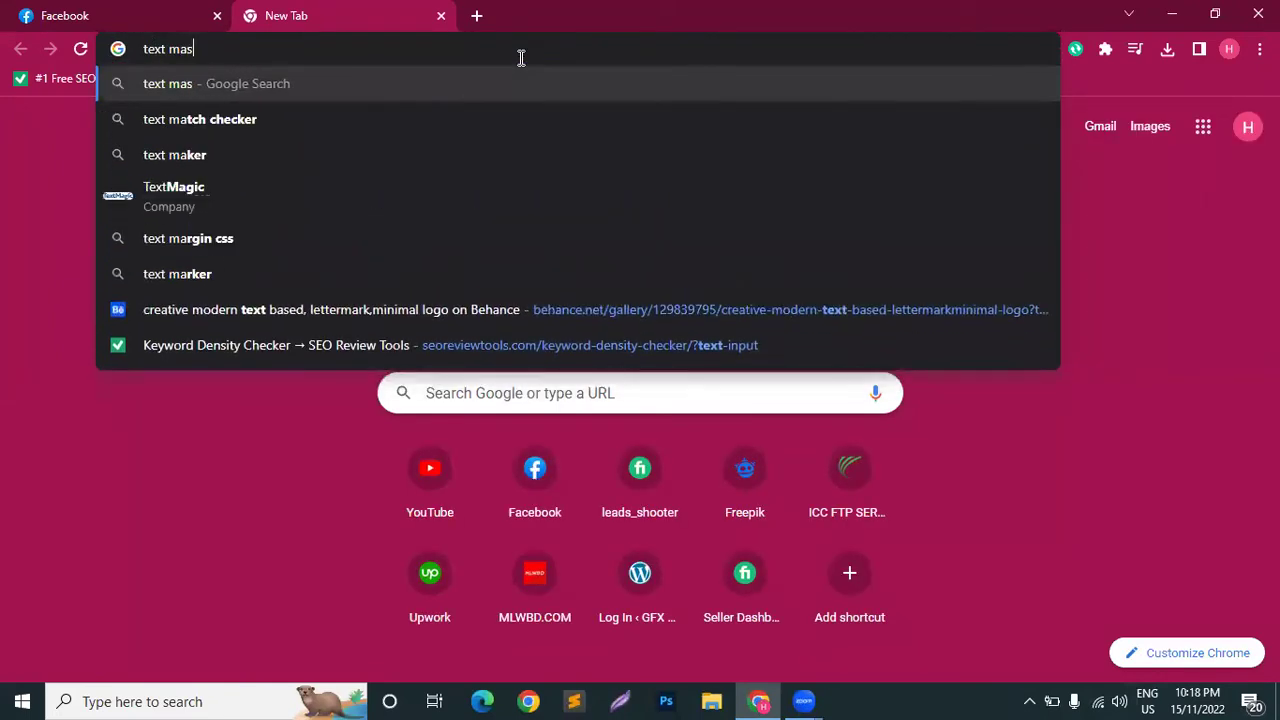
type("king")
key("Down")
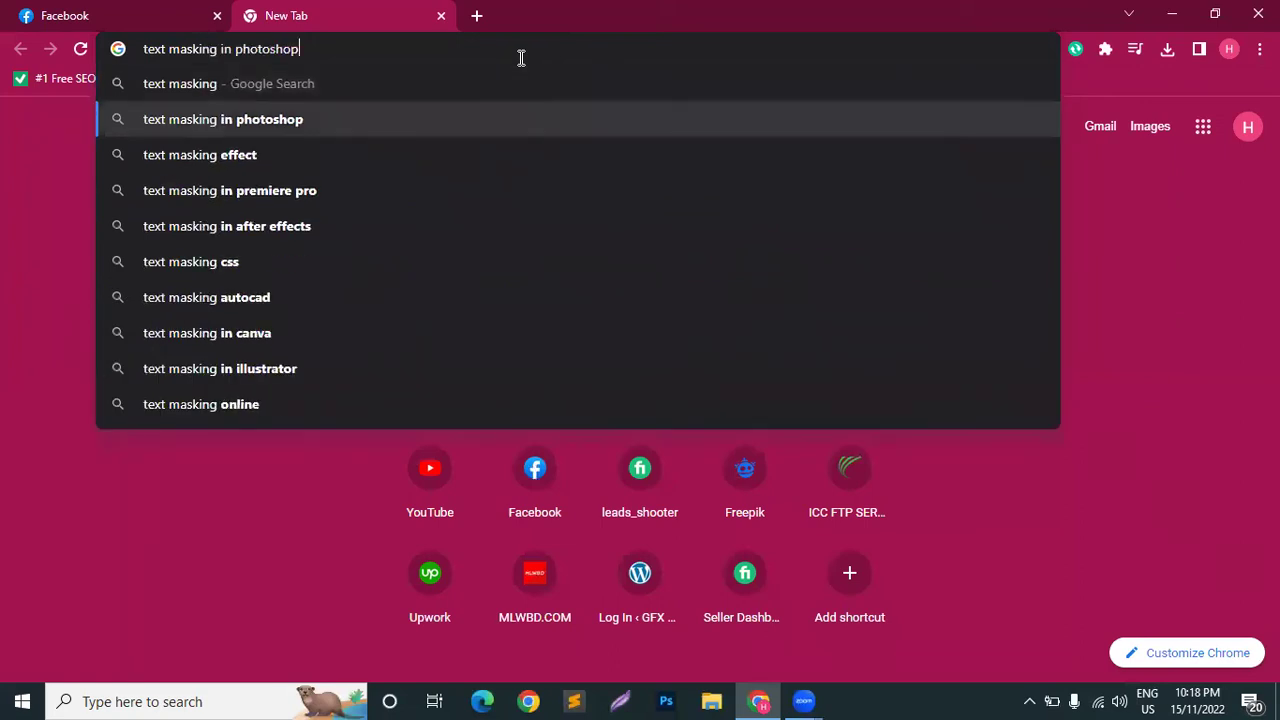
key("Return")
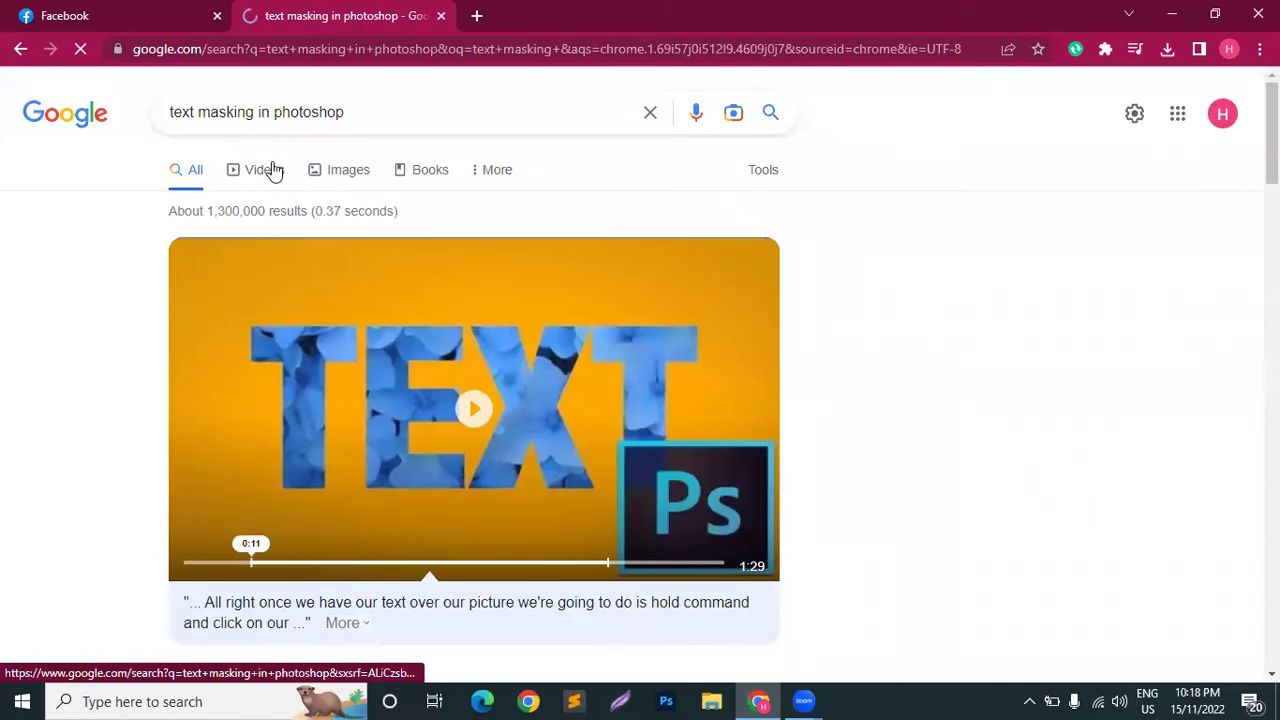
left_click(274, 170)
Show Images results for 'text masking in photoshop' and browse the example thumbnails
left_click(274, 170)
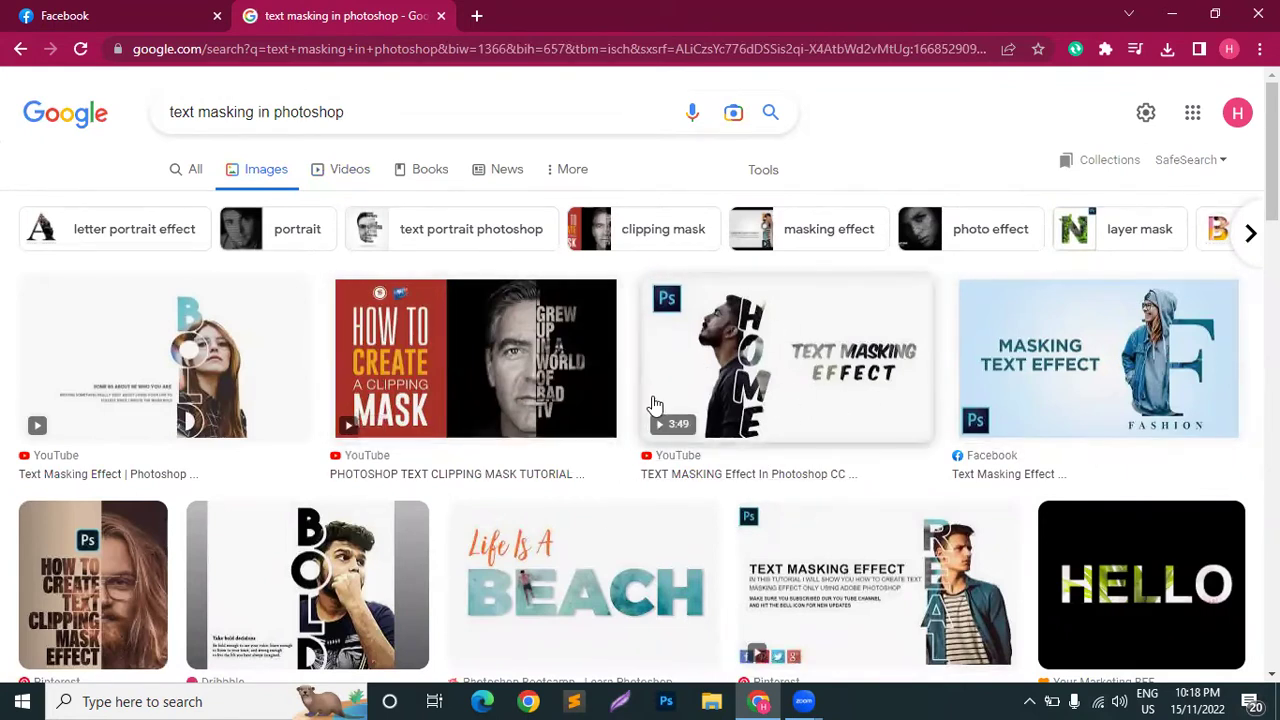
scroll(651, 400, "down", 2)
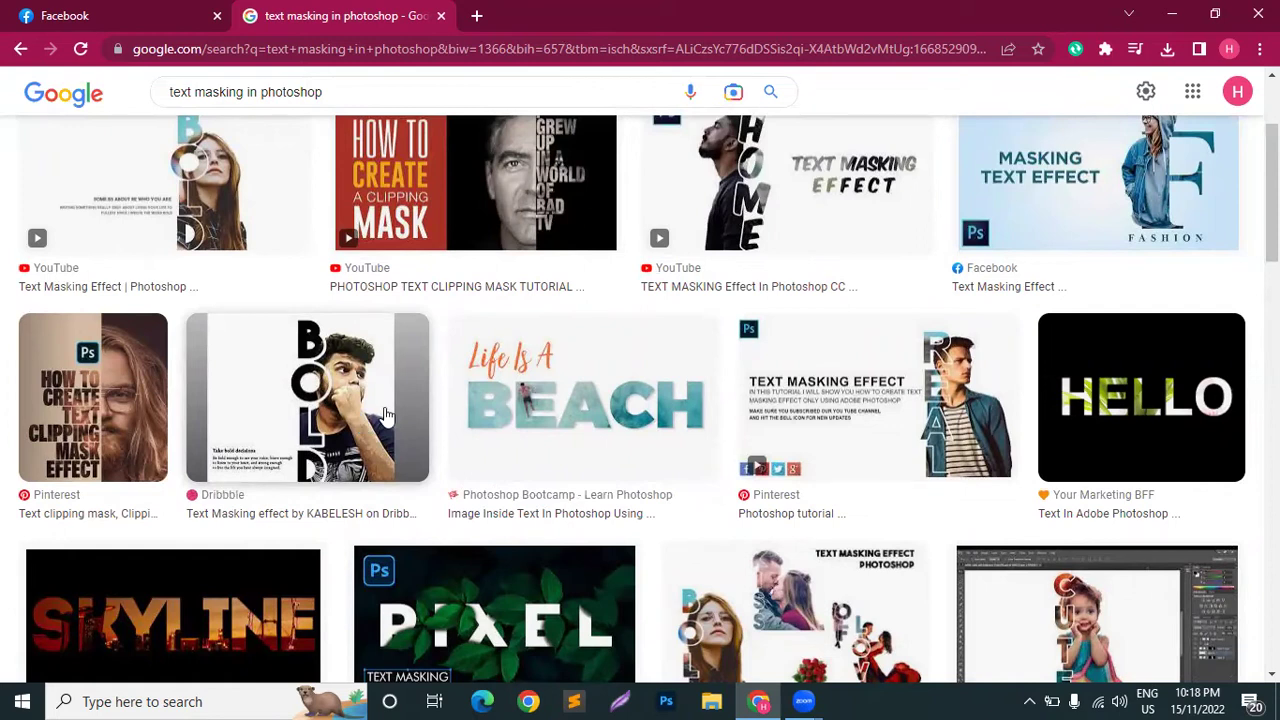
scroll(470, 414, "down", 4)
scroll(474, 413, "down", 2)
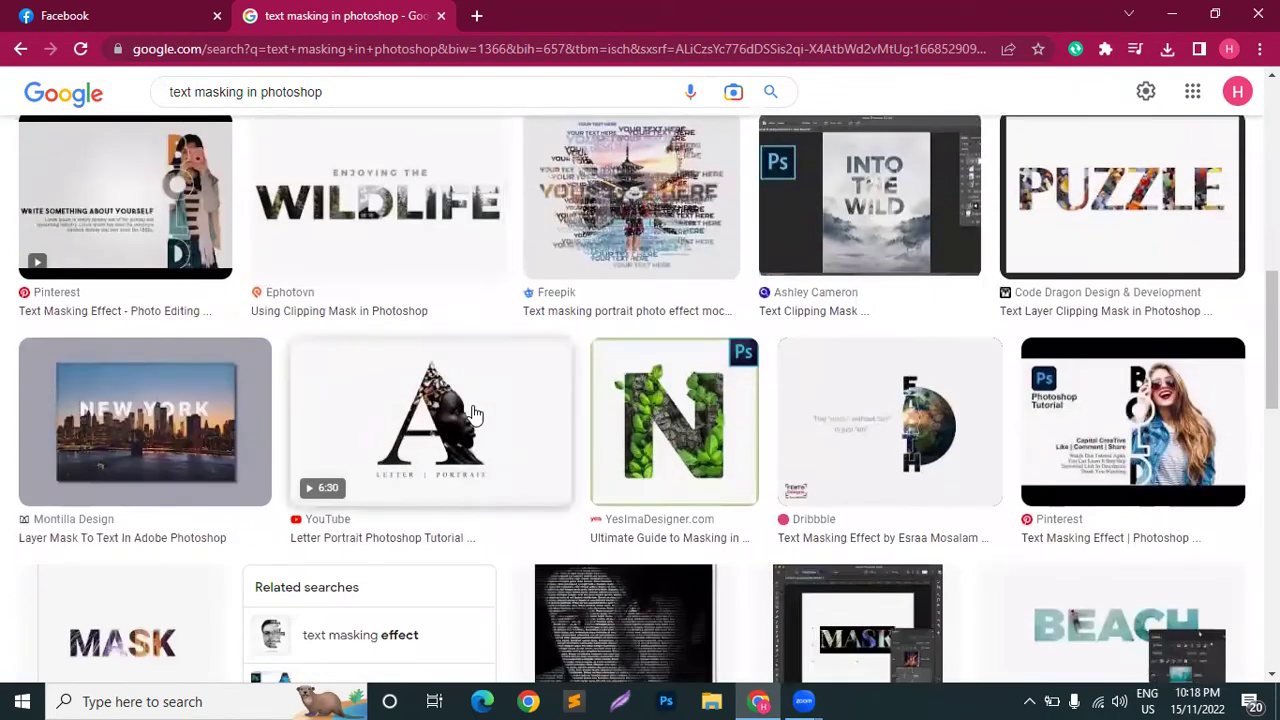
scroll(474, 413, "down", 2)
scroll(474, 413, "up", 8)
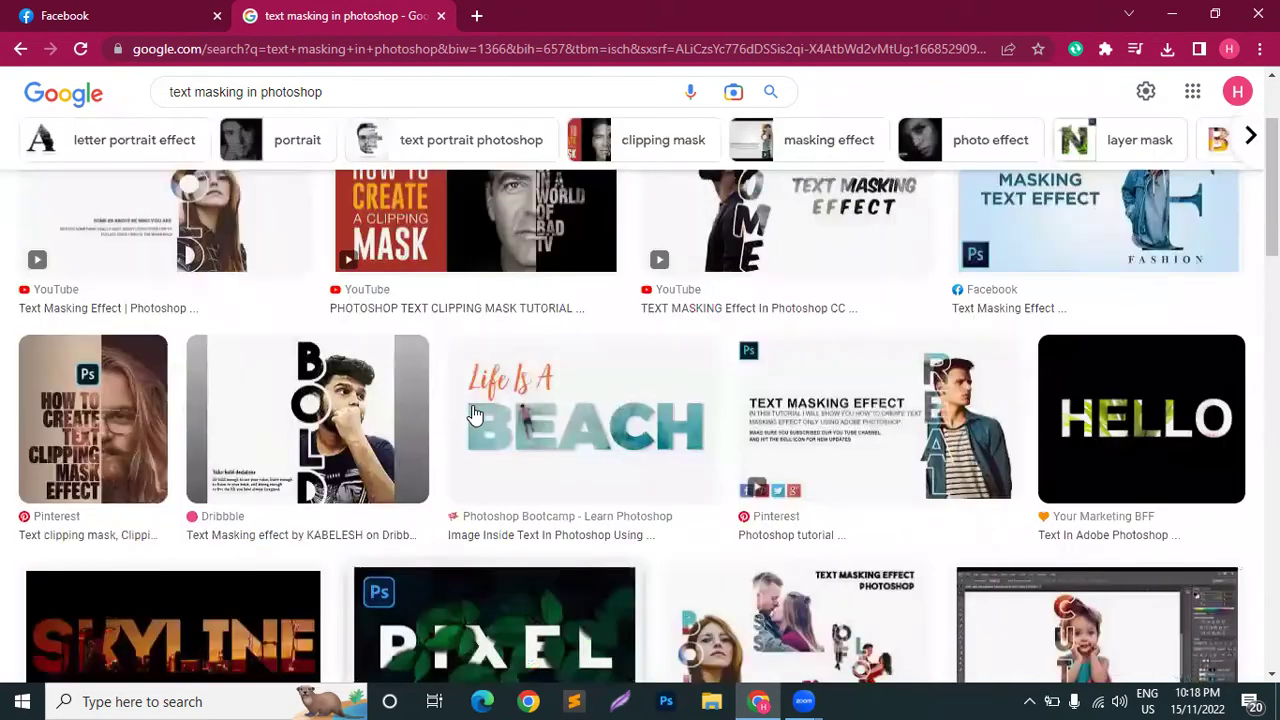
scroll(474, 414, "up", 2)
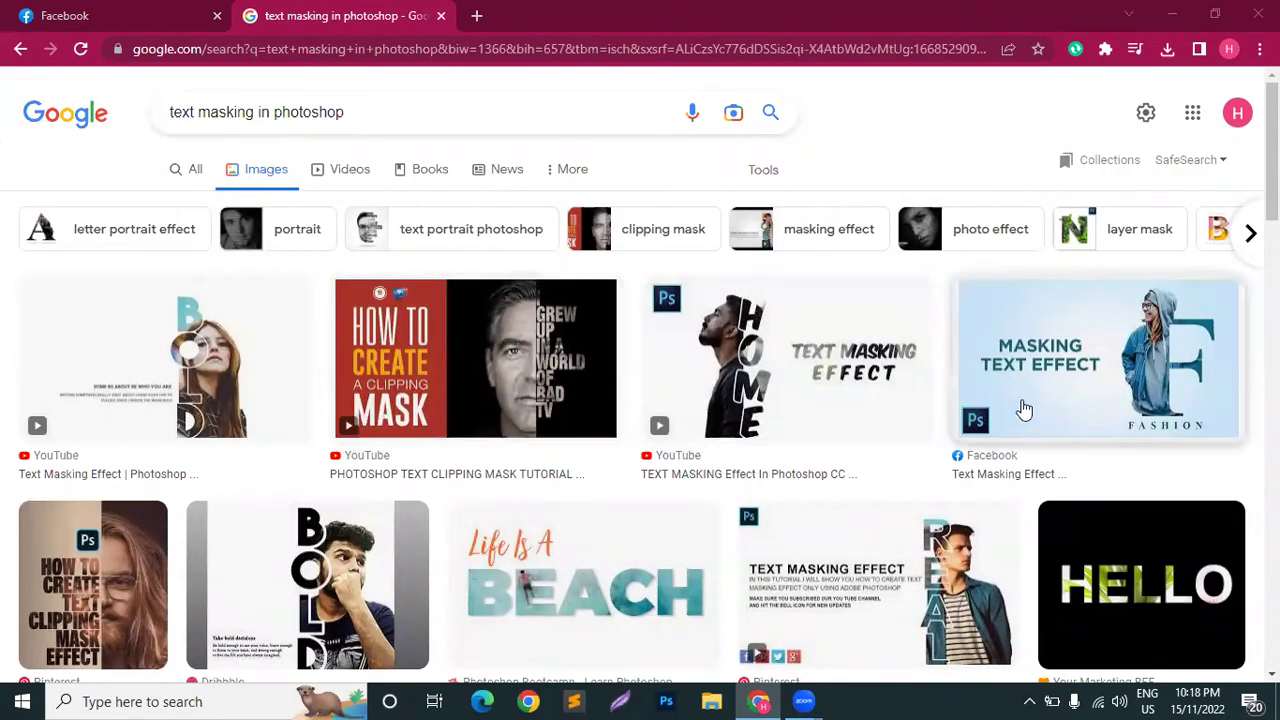
Preview the Masking Text Effect example and save it to Downloads
right_click(1082, 323)
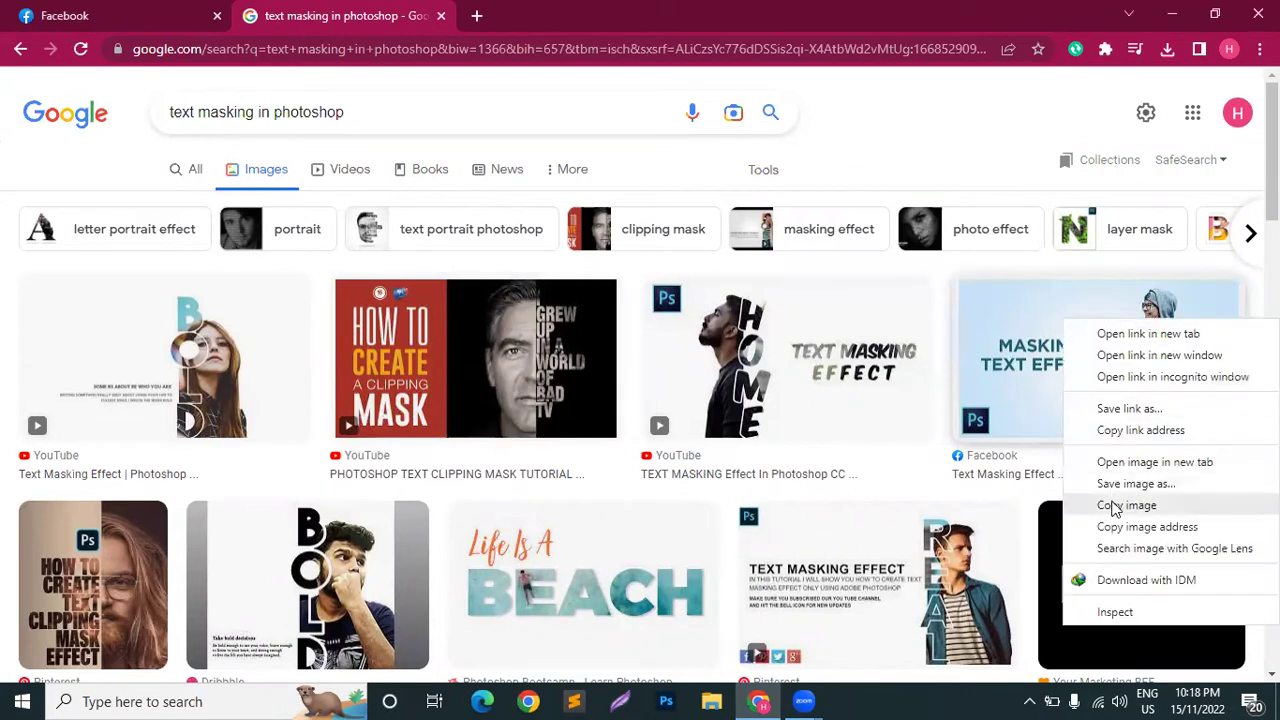
left_click(1012, 345)
left_click(1046, 380)
left_click(1040, 366)
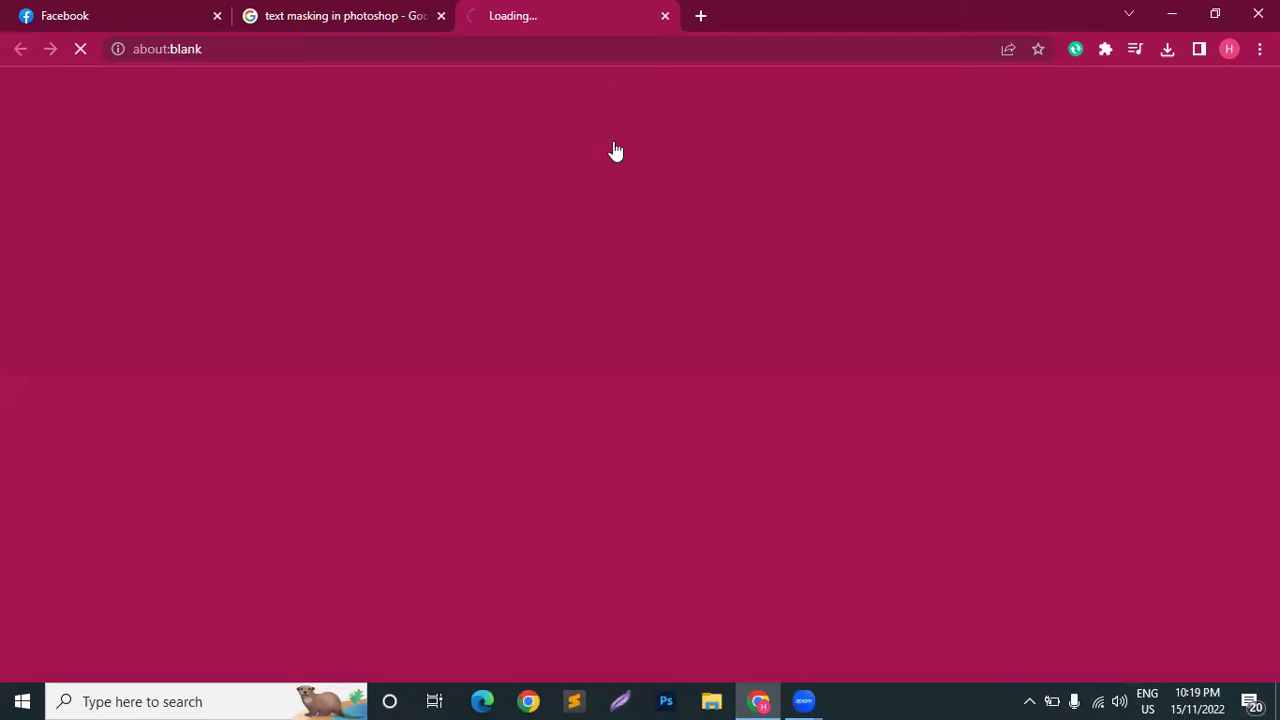
key("ctrl+w")
right_click(971, 337)
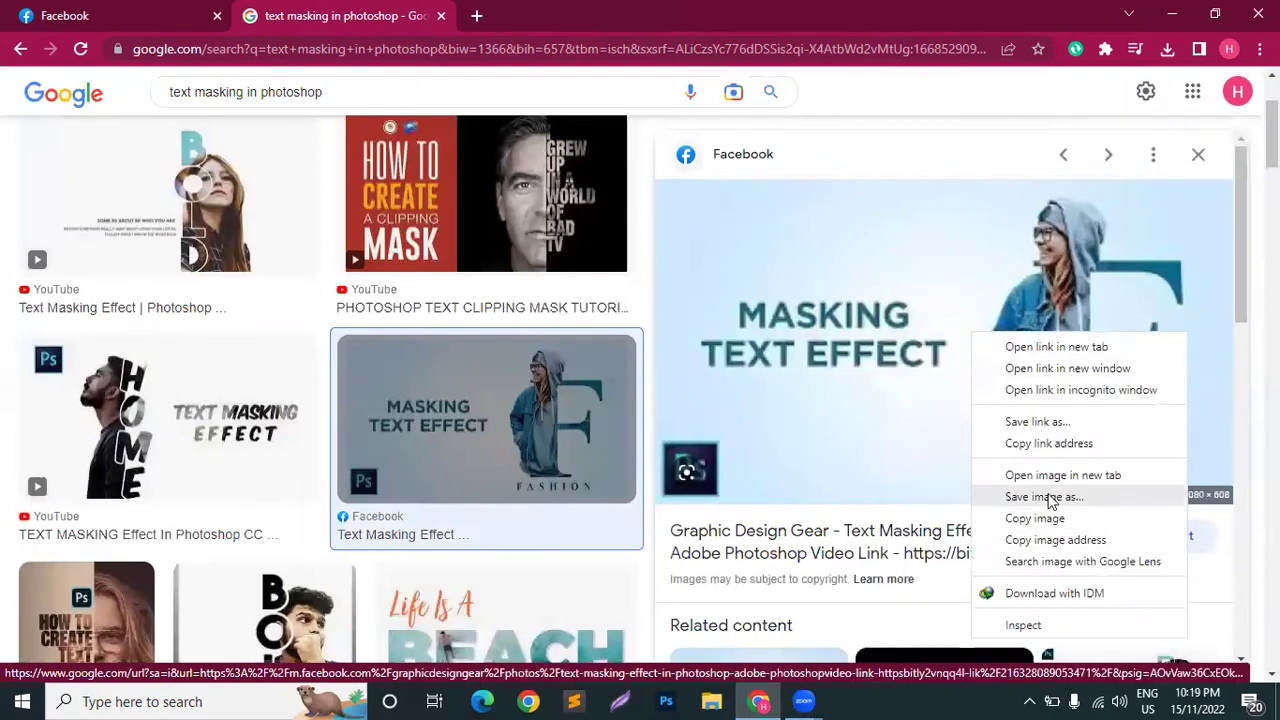
left_click(1045, 497)
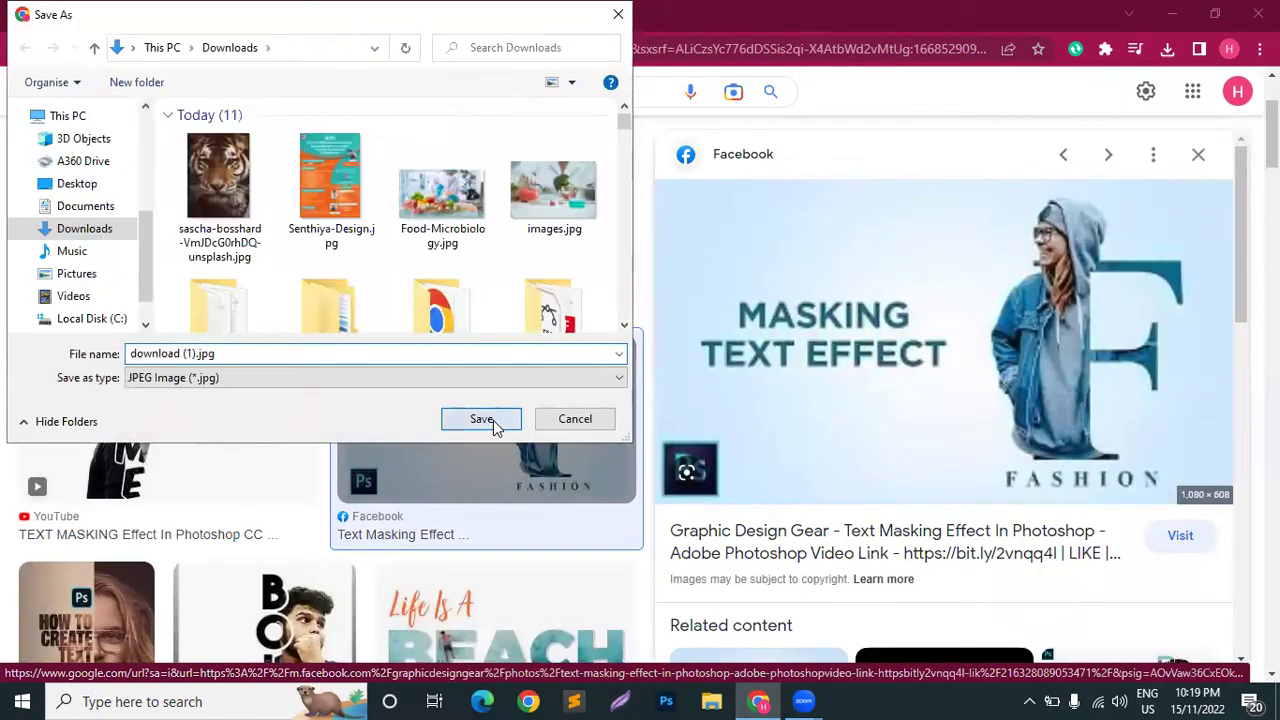
left_click(481, 419)
Preview the Pinterest Text Masking Effect image and save it to Downloads
scroll(967, 469, "down", 5)
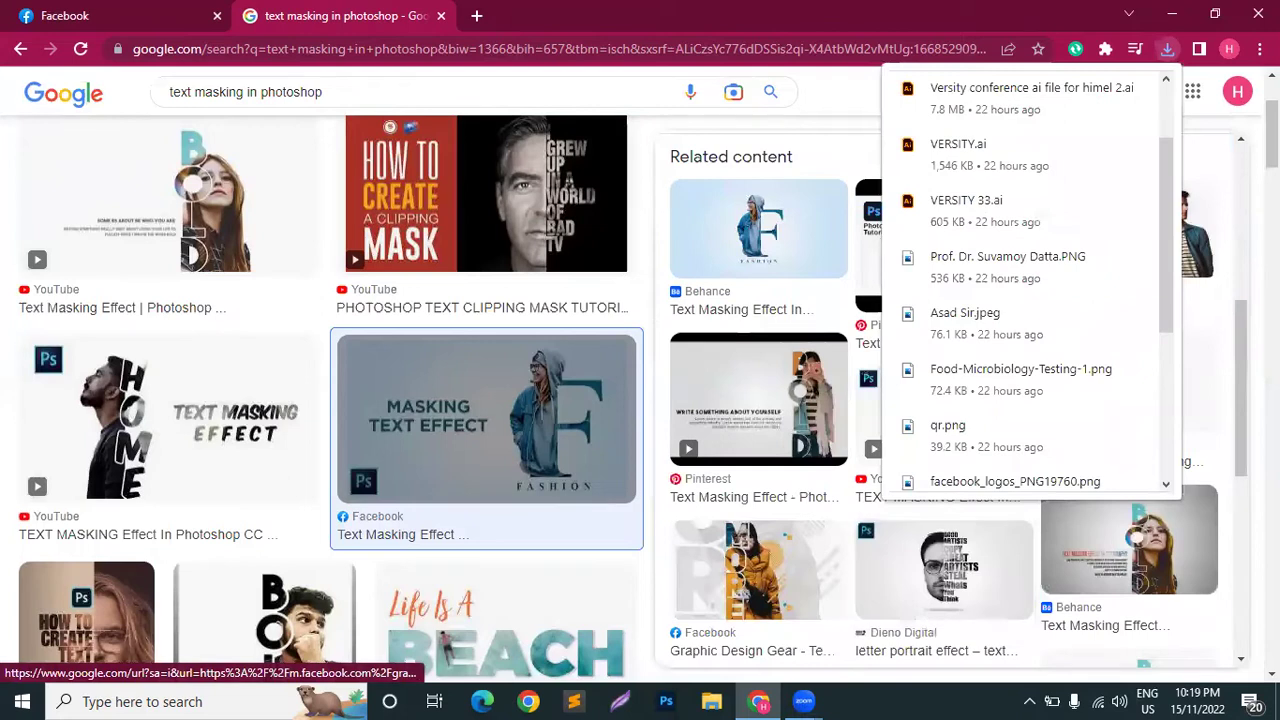
scroll(208, 470, "down", 5)
scroll(100, 478, "up", 6)
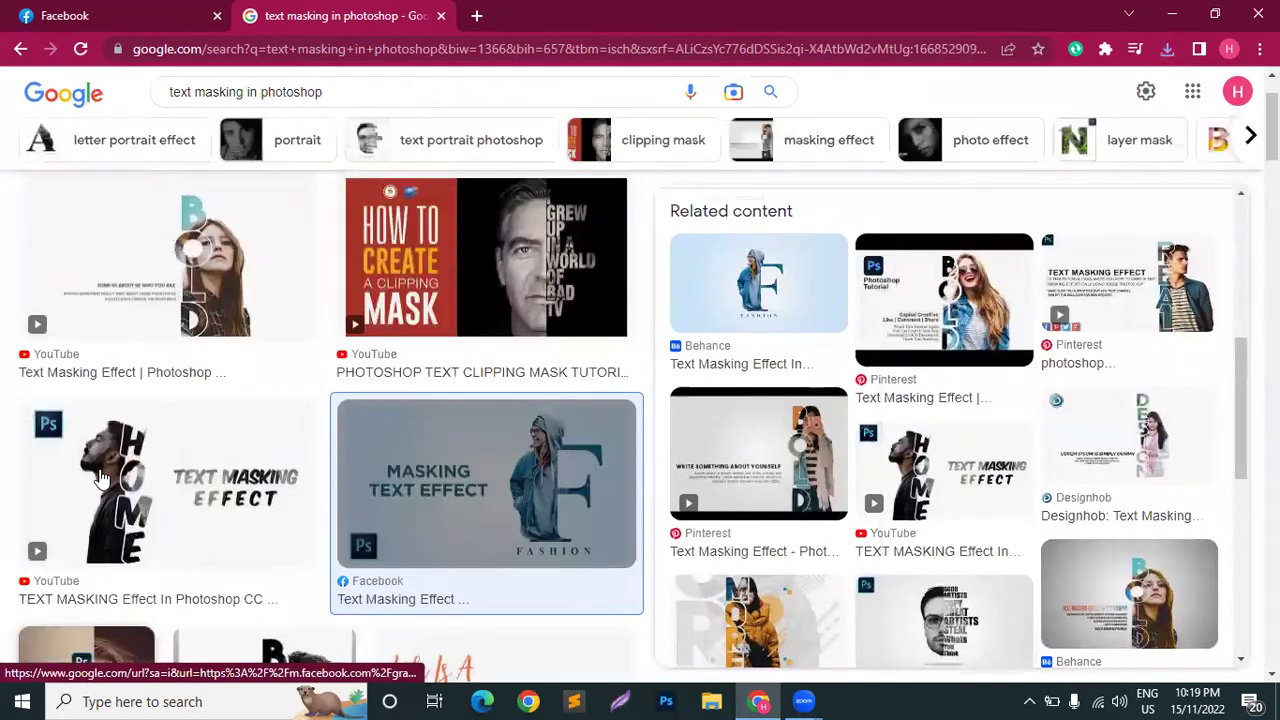
scroll(100, 478, "up", 1)
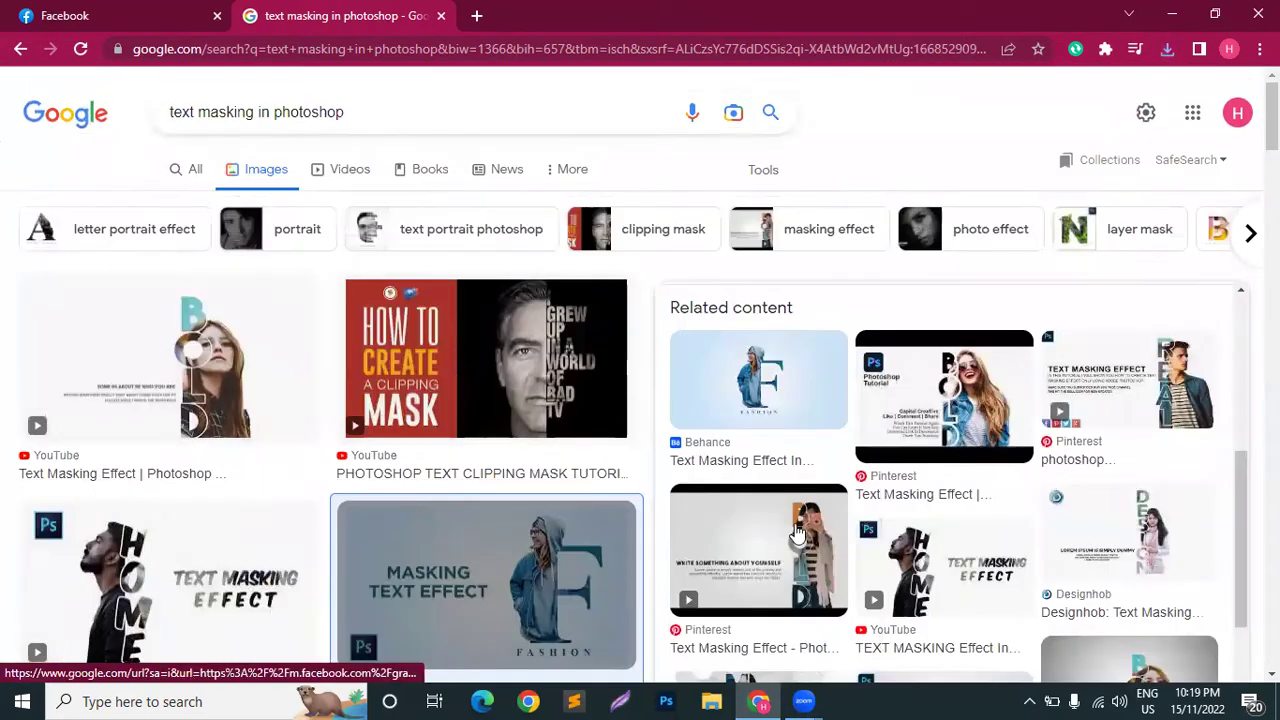
left_click(1180, 398)
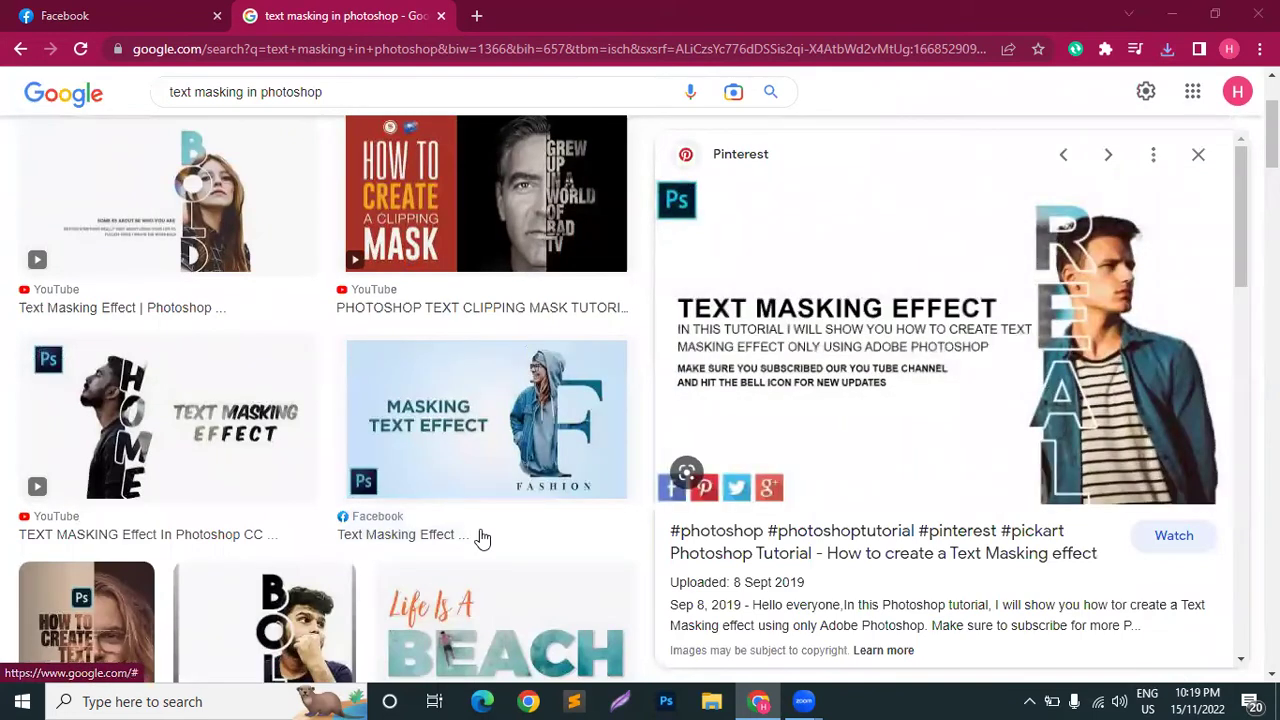
right_click(1096, 288)
left_click(1100, 478)
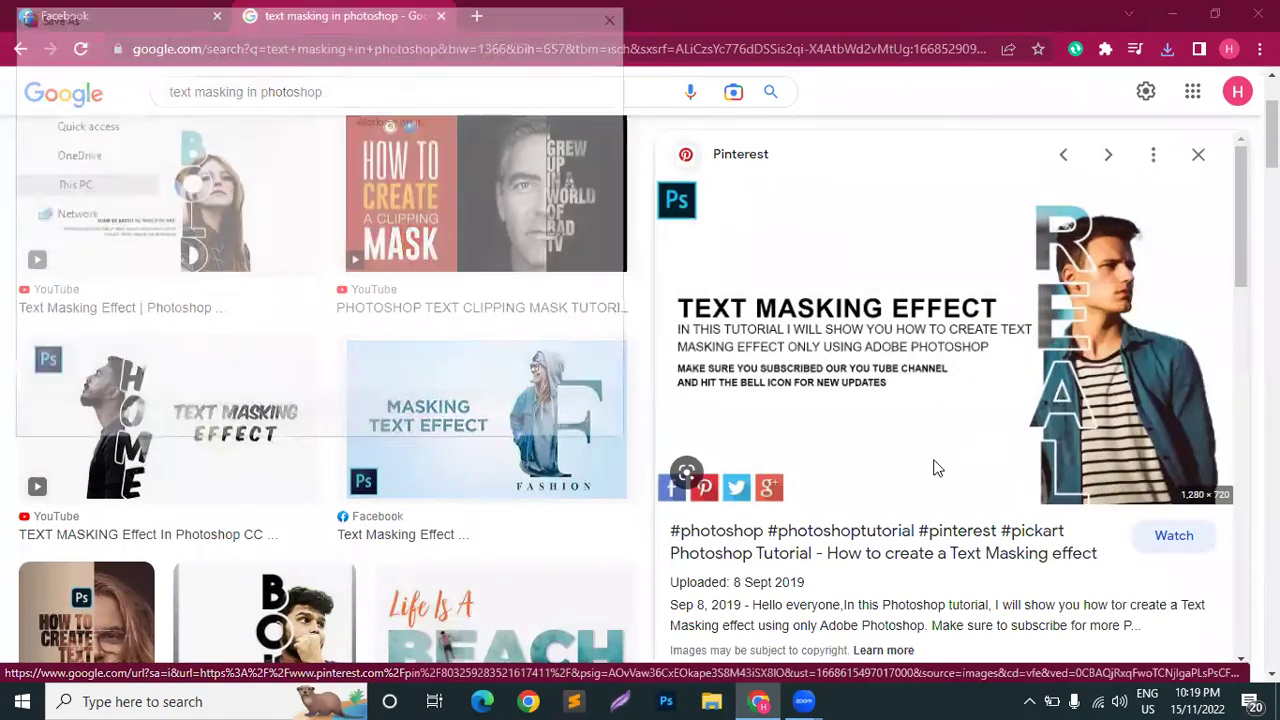
left_click(474, 421)
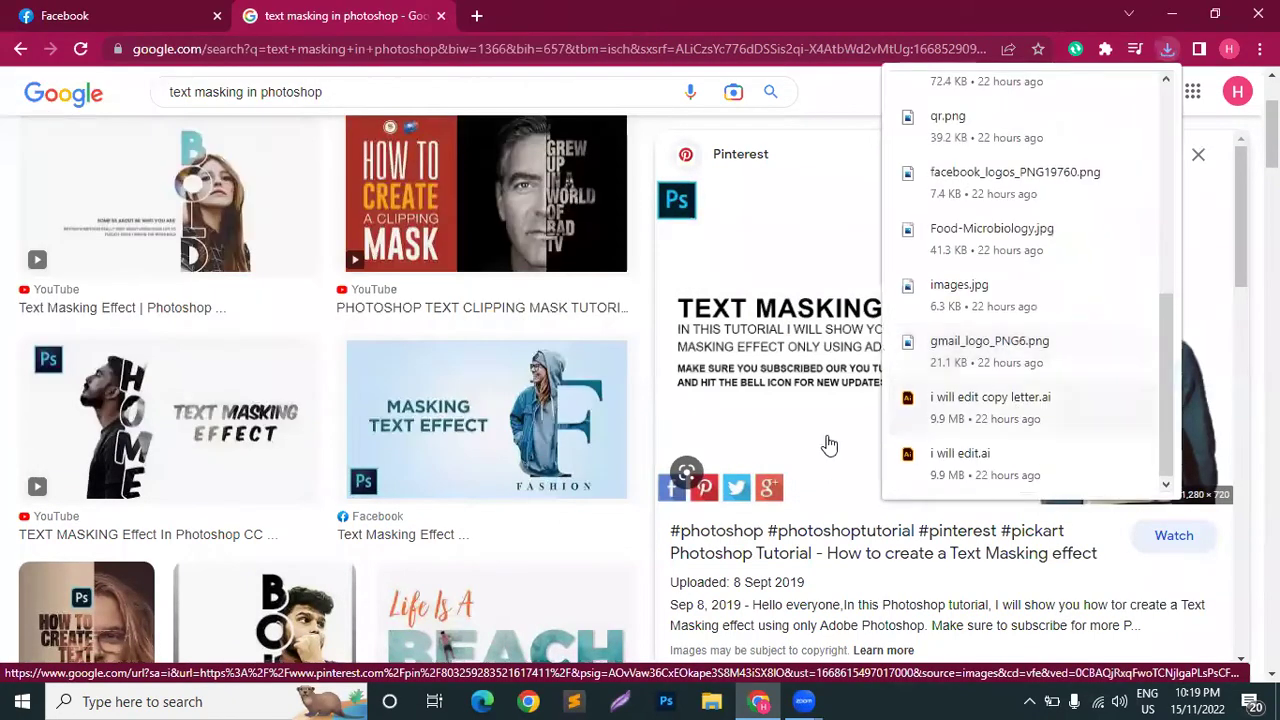
Preview the Dribbble BOLD text masking example
scroll(829, 445, "down", 6)
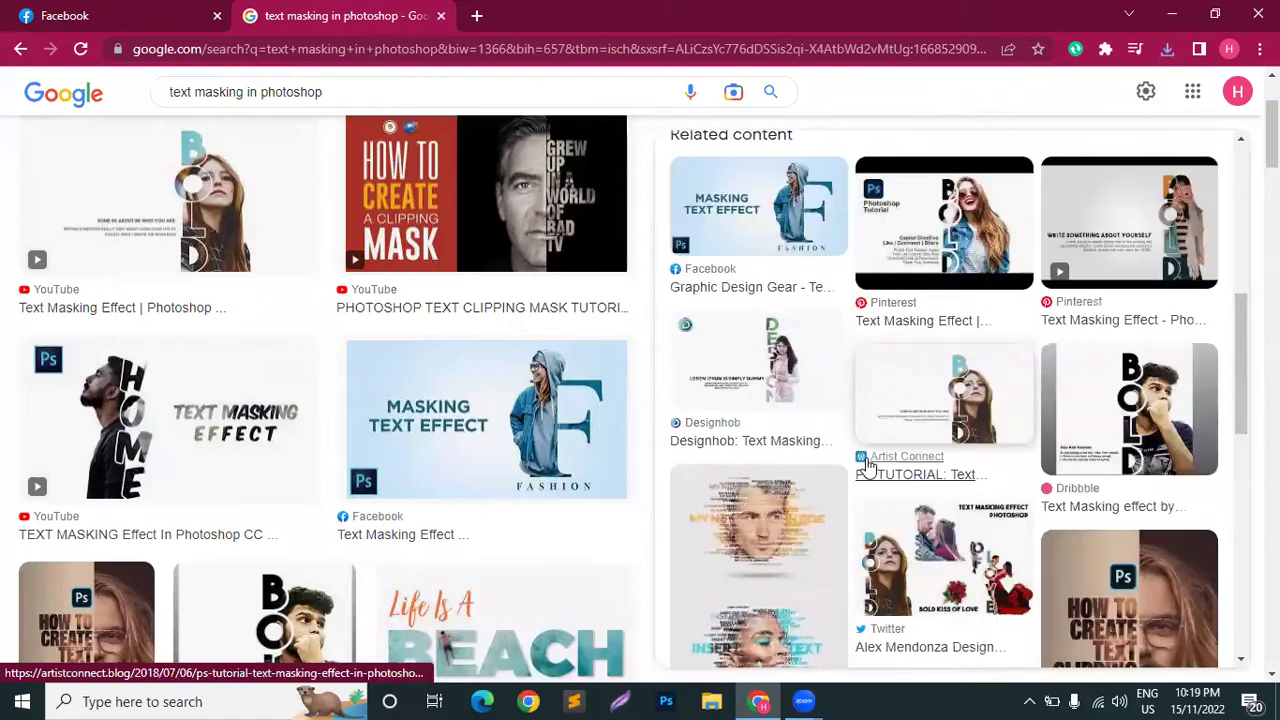
scroll(868, 466, "down", 3)
scroll(868, 466, "up", 2)
left_click(1140, 300)
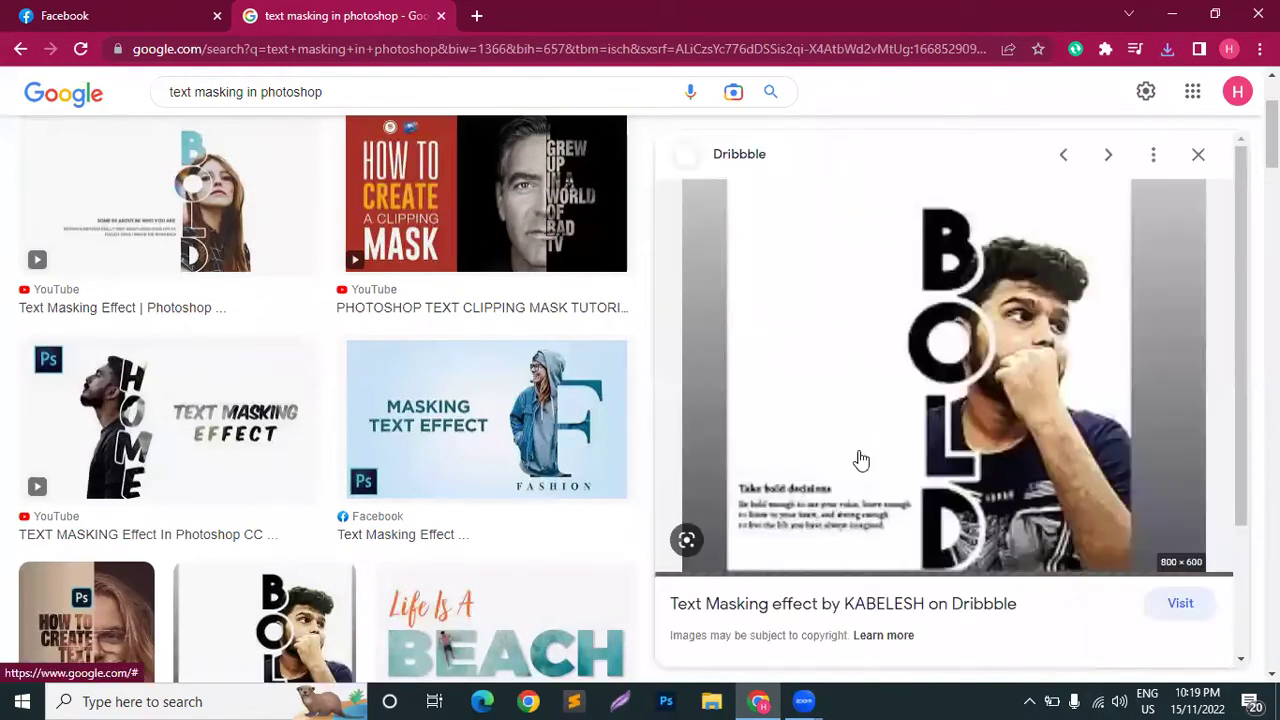
scroll(858, 458, "down", 7)
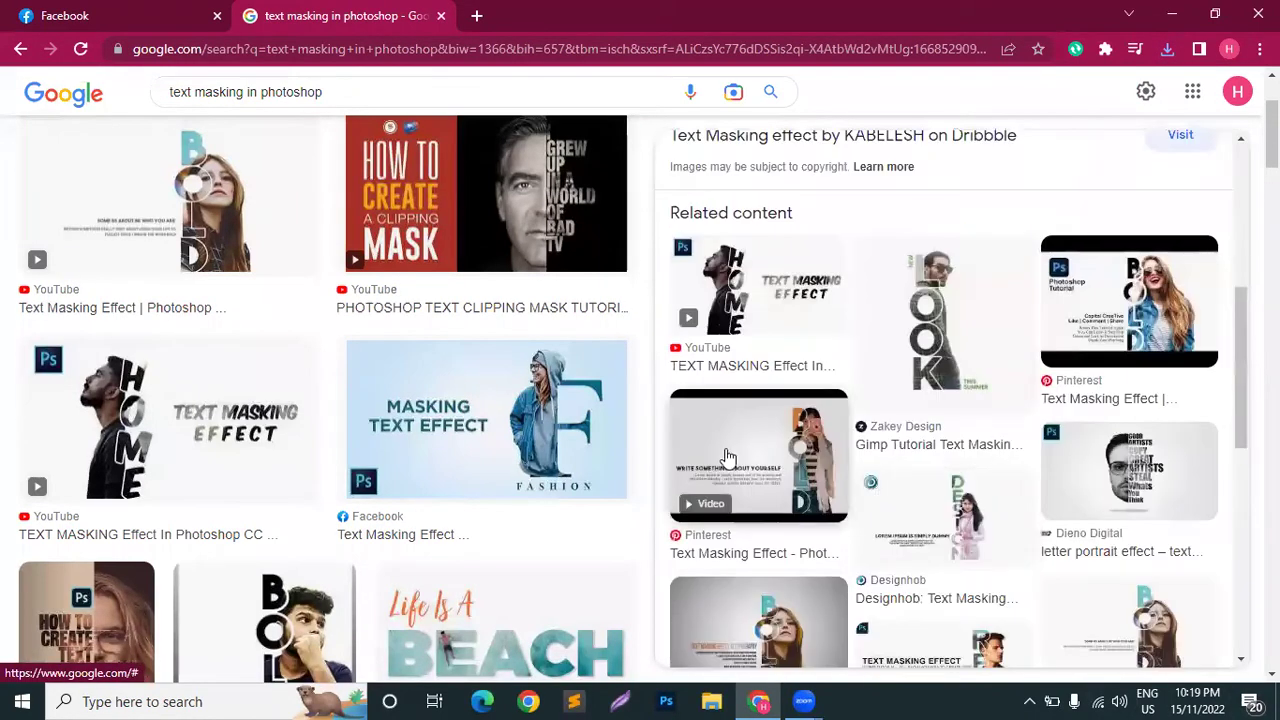
Save the Zakey Design LOOK masking example to Downloads, then open the Life Is A Beach result
left_click(877, 227)
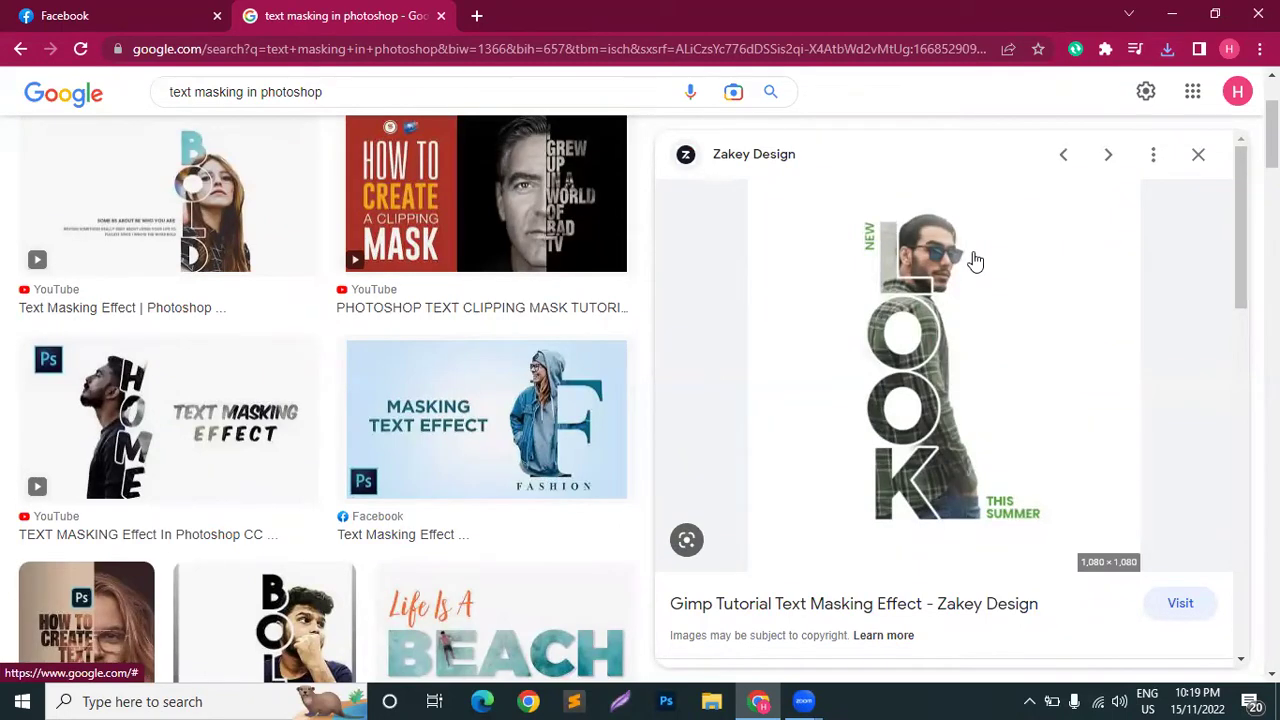
scroll(389, 471, "down", 3)
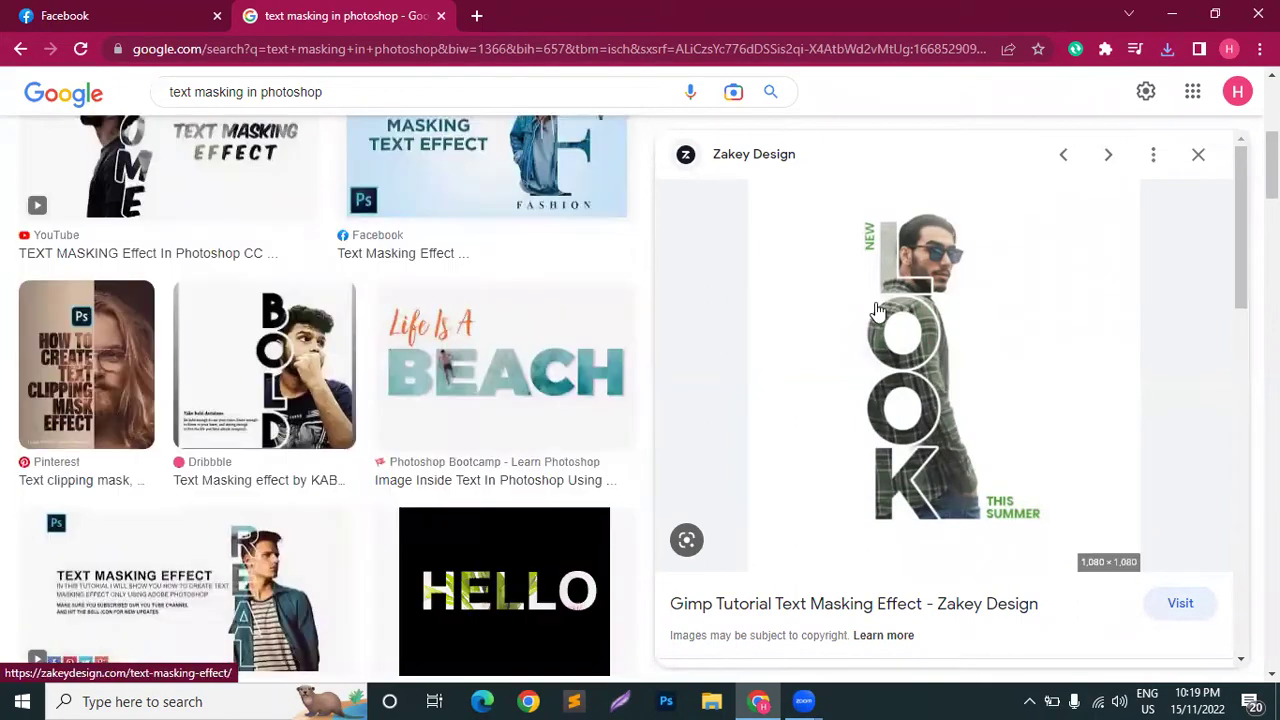
scroll(876, 311, "down", 2)
scroll(925, 262, "down", 2)
scroll(951, 240, "up", 3)
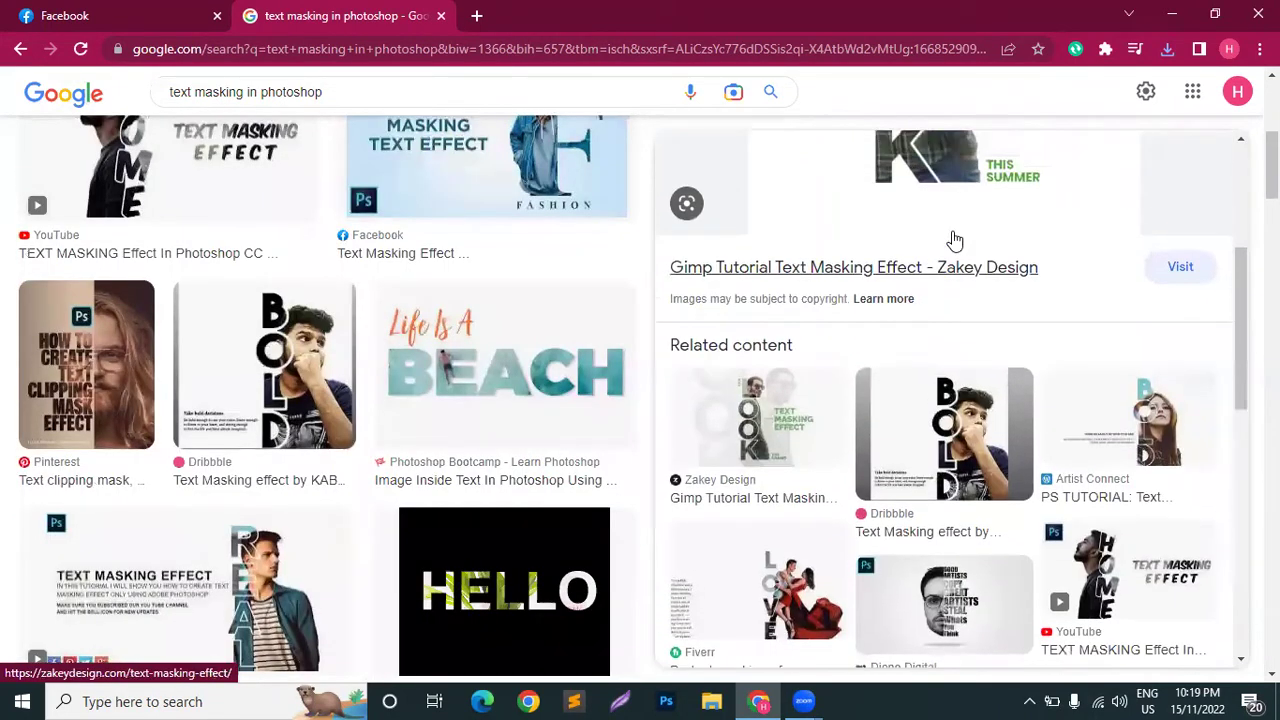
right_click(950, 239)
left_click(993, 440)
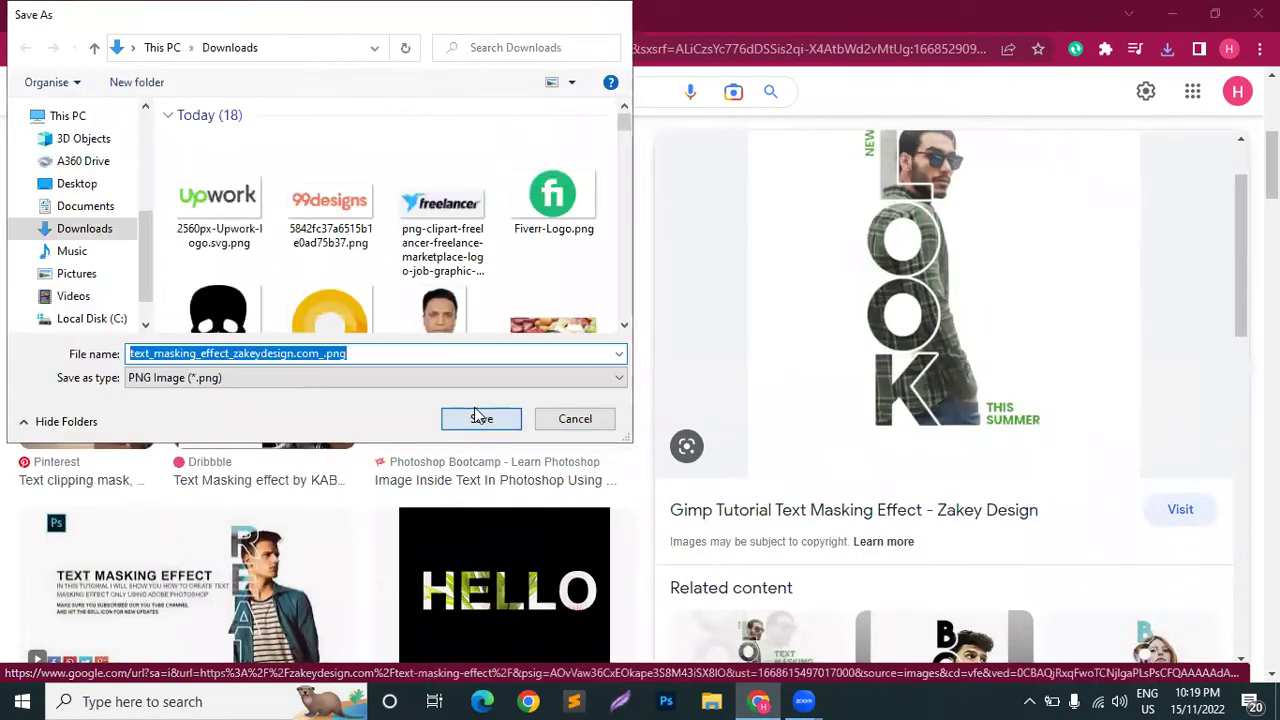
left_click(486, 417)
left_click(443, 366)
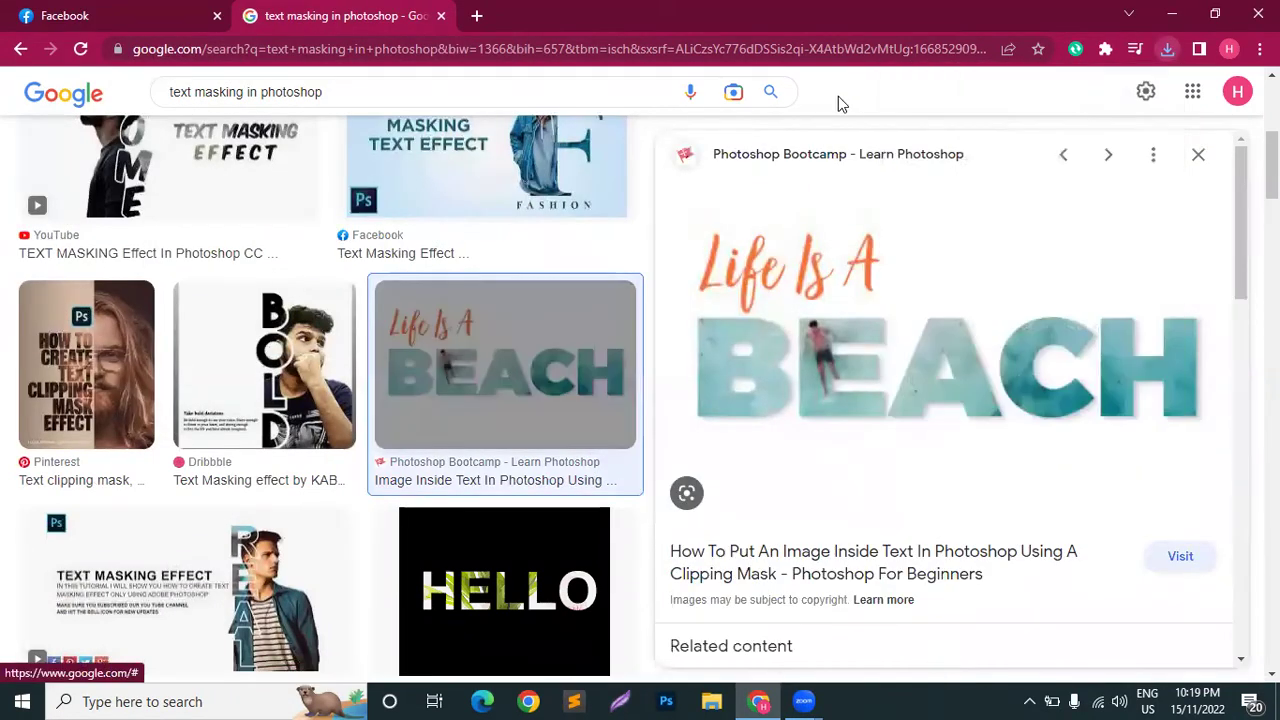
Save the Life Is A Beach masking image to Downloads
right_click(824, 358)
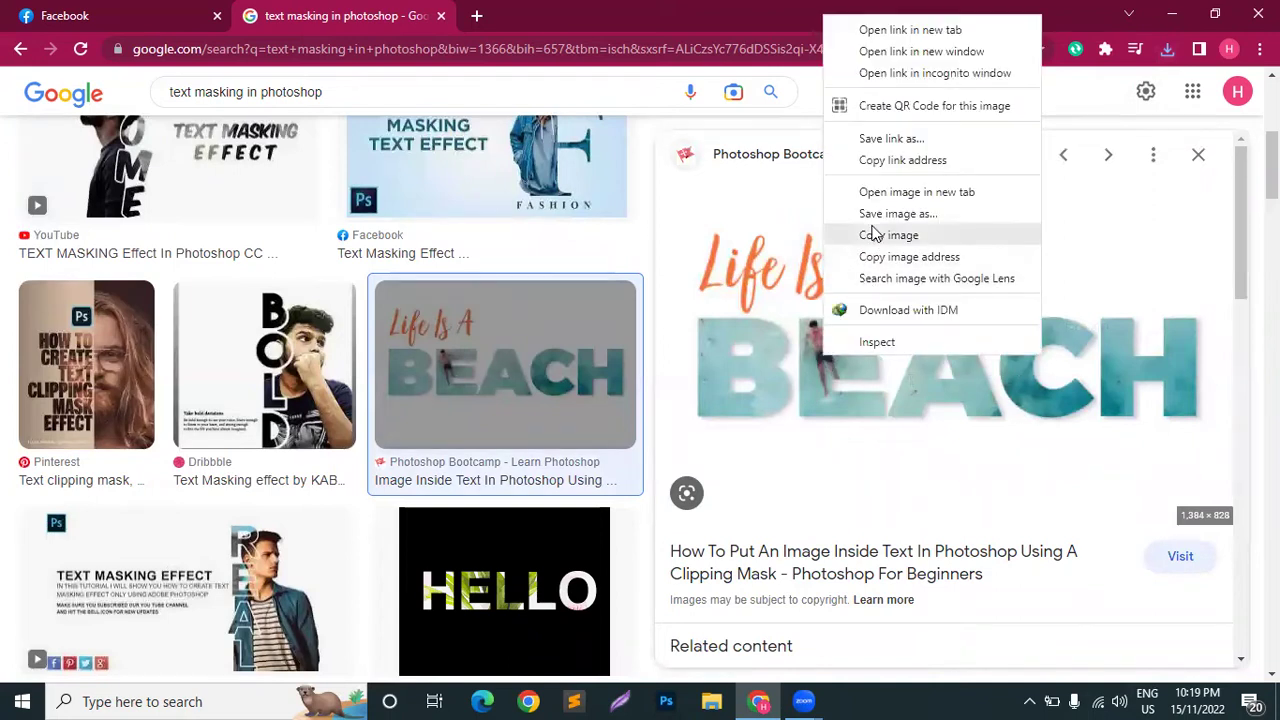
left_click(873, 217)
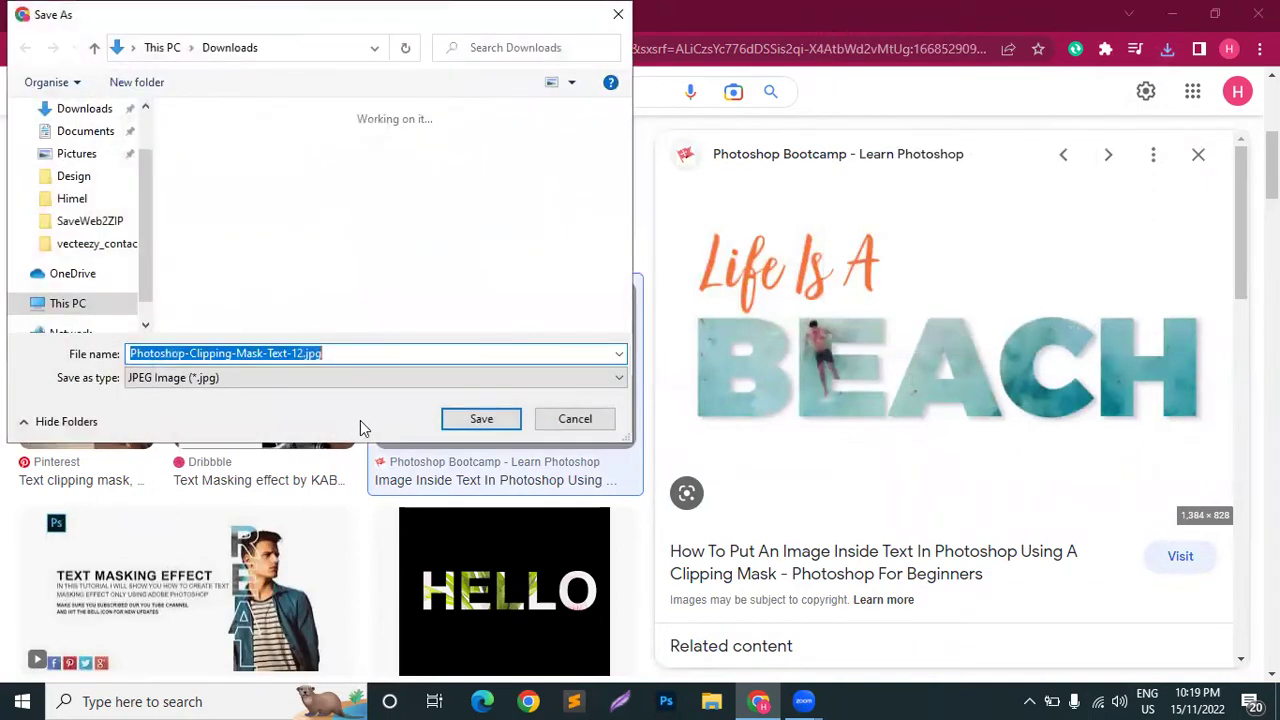
left_click(478, 418)
scroll(843, 436, "down", 5)
scroll(1074, 291, "down", 1)
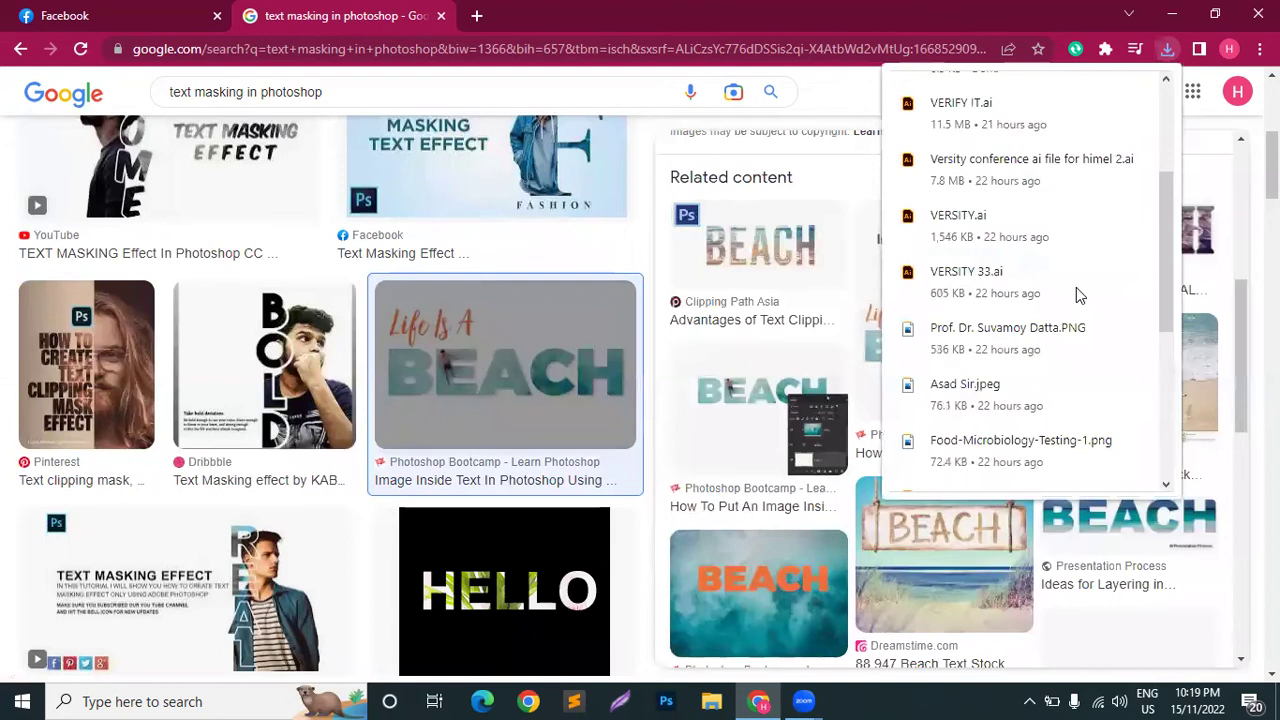
scroll(873, 318, "down", 4)
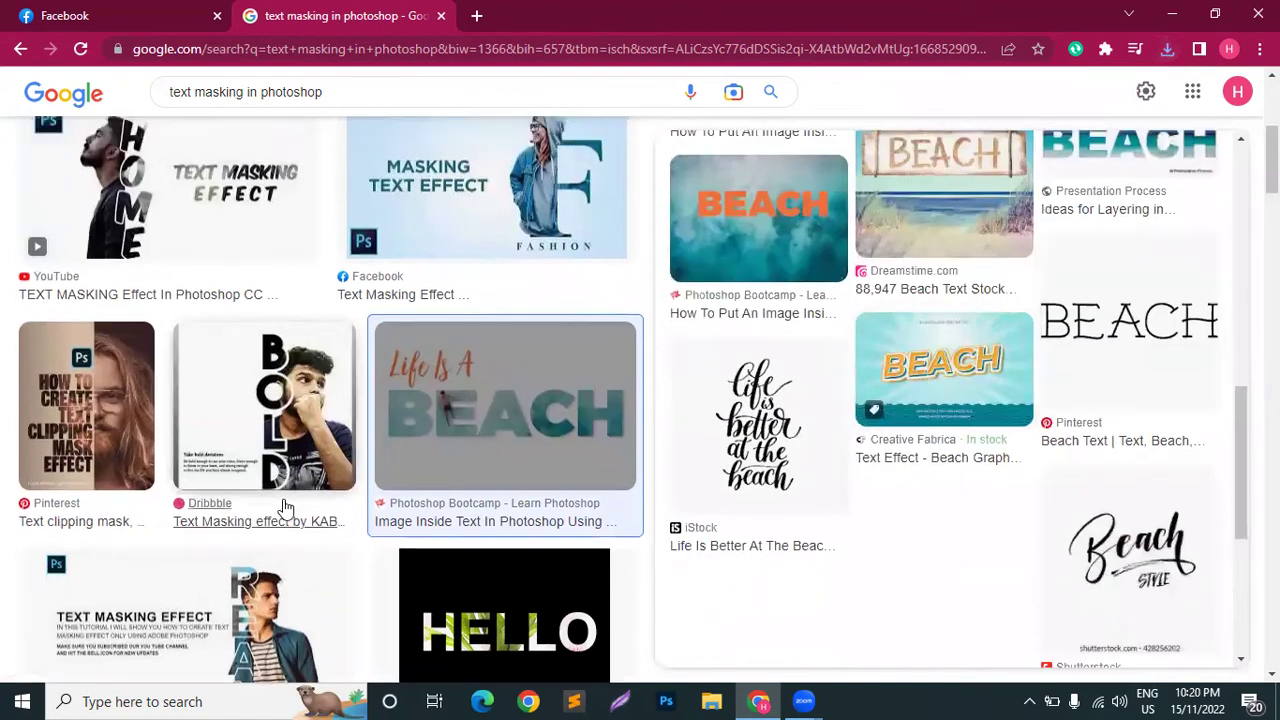
scroll(250, 480, "up", 4)
scroll(203, 410, "down", 4)
scroll(200, 409, "down", 3)
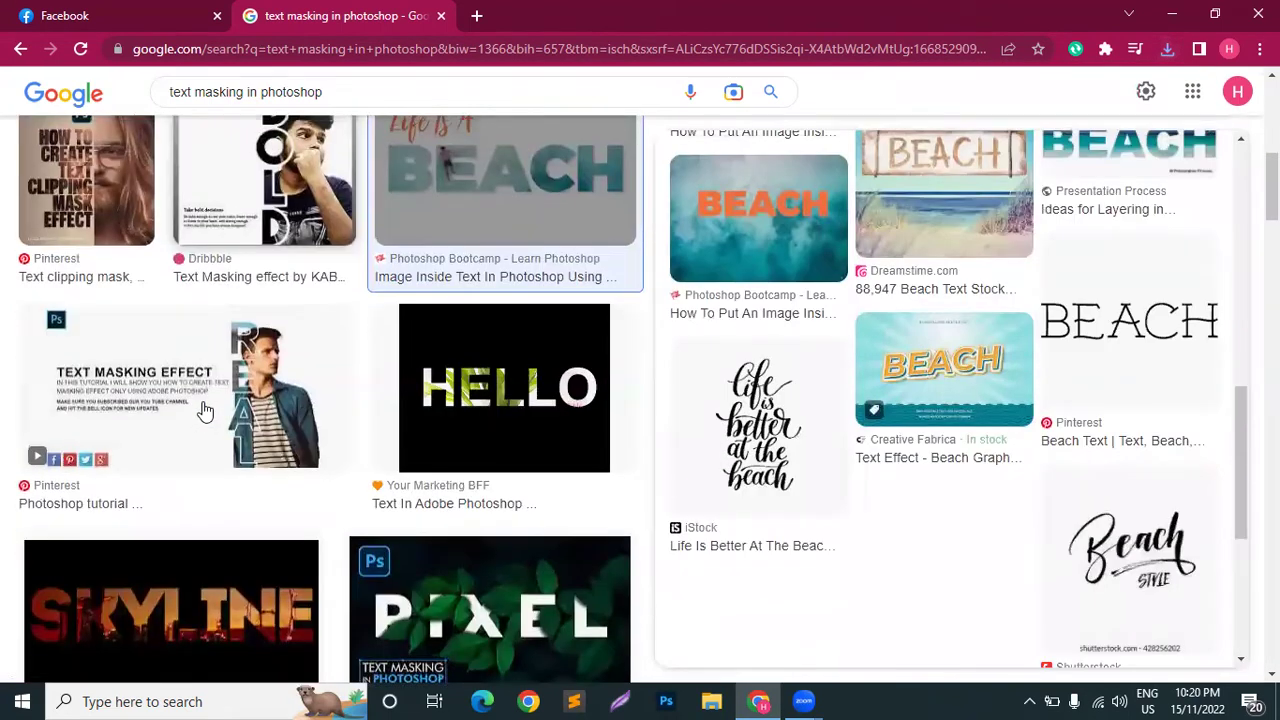
scroll(200, 409, "up", 4)
Open the Text clipping mask result and save its image
left_click(103, 357)
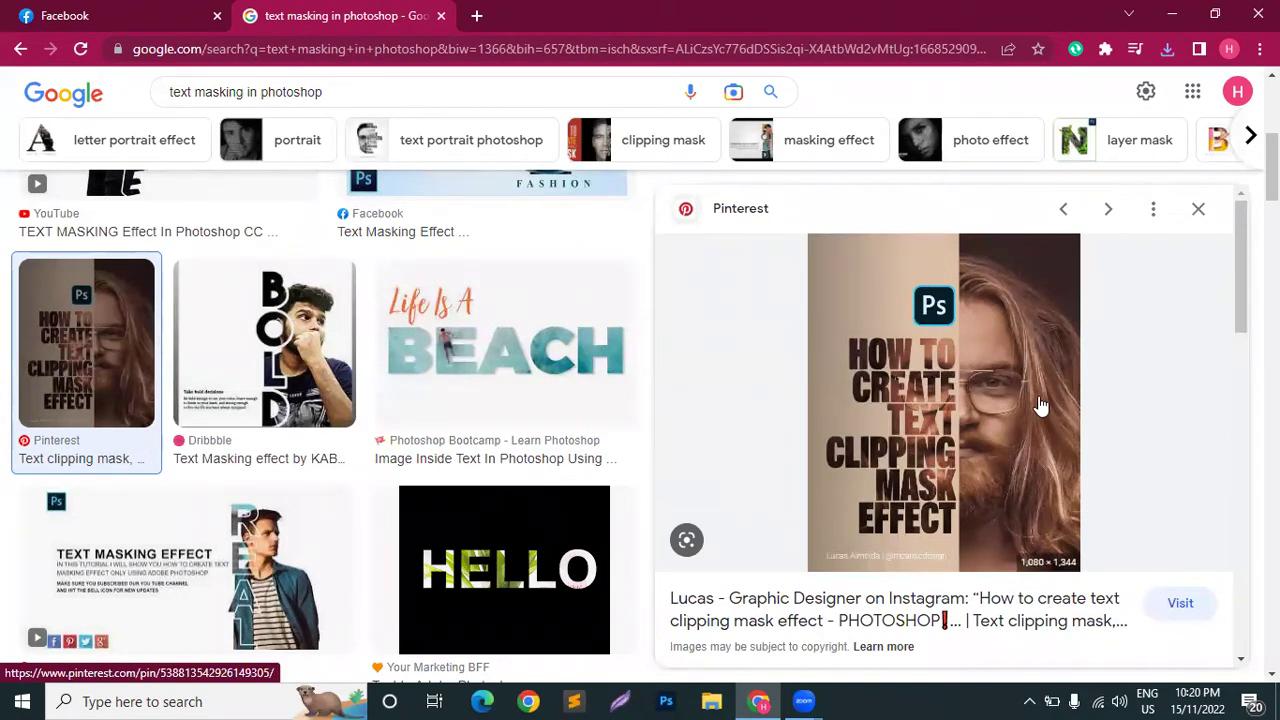
right_click(1000, 354)
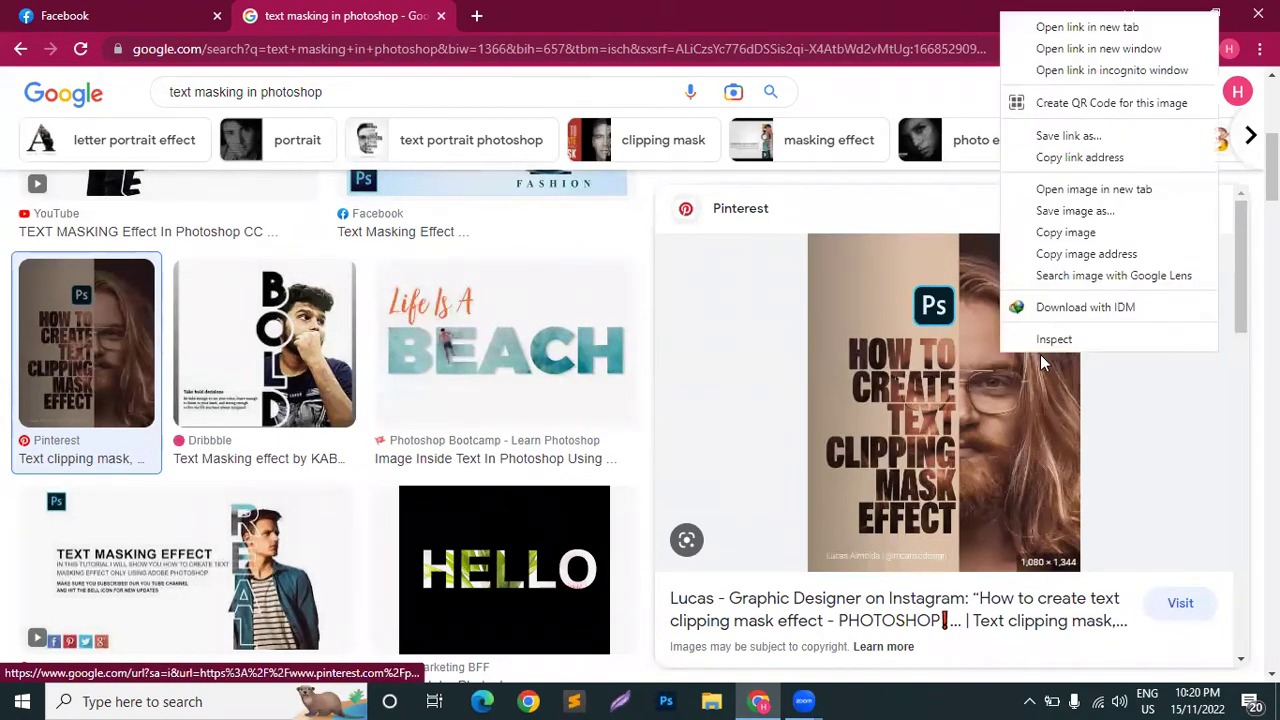
left_click(1067, 212)
left_click(486, 417)
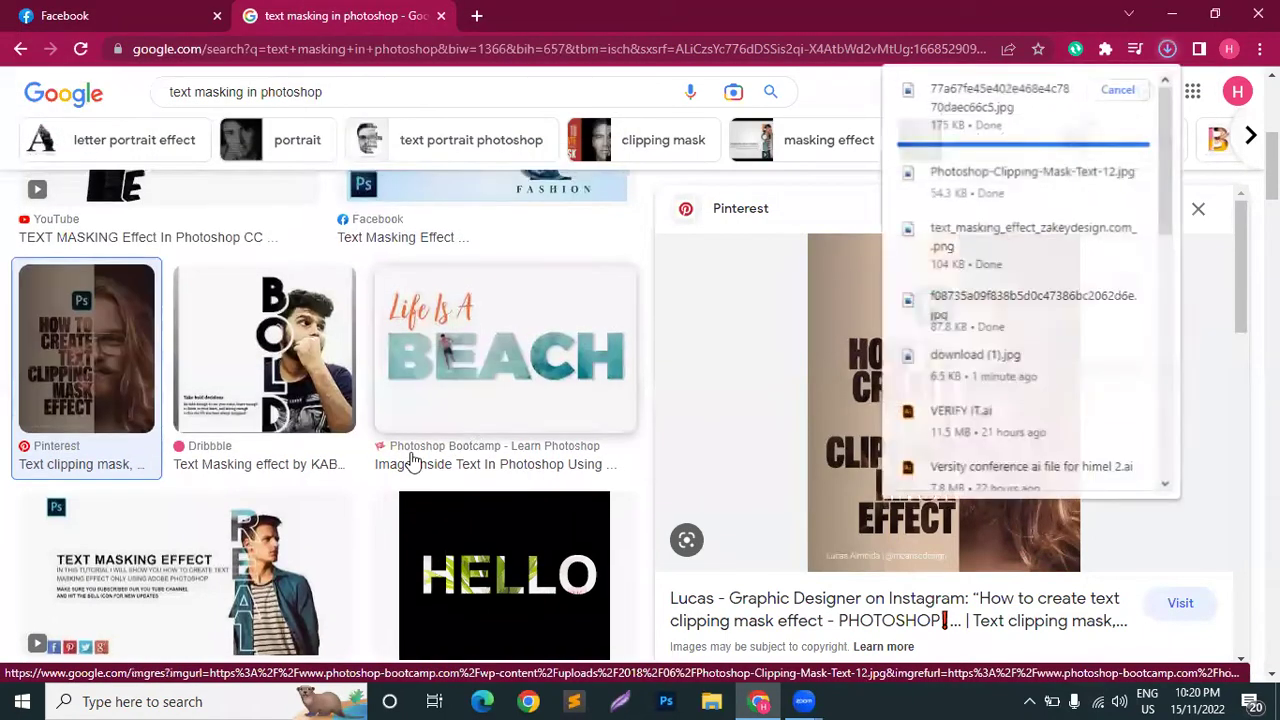
scroll(413, 460, "up", 3)
Replace the query and search Google Images for 'sea beach background'
left_click_drag(350, 112, 5, 97)
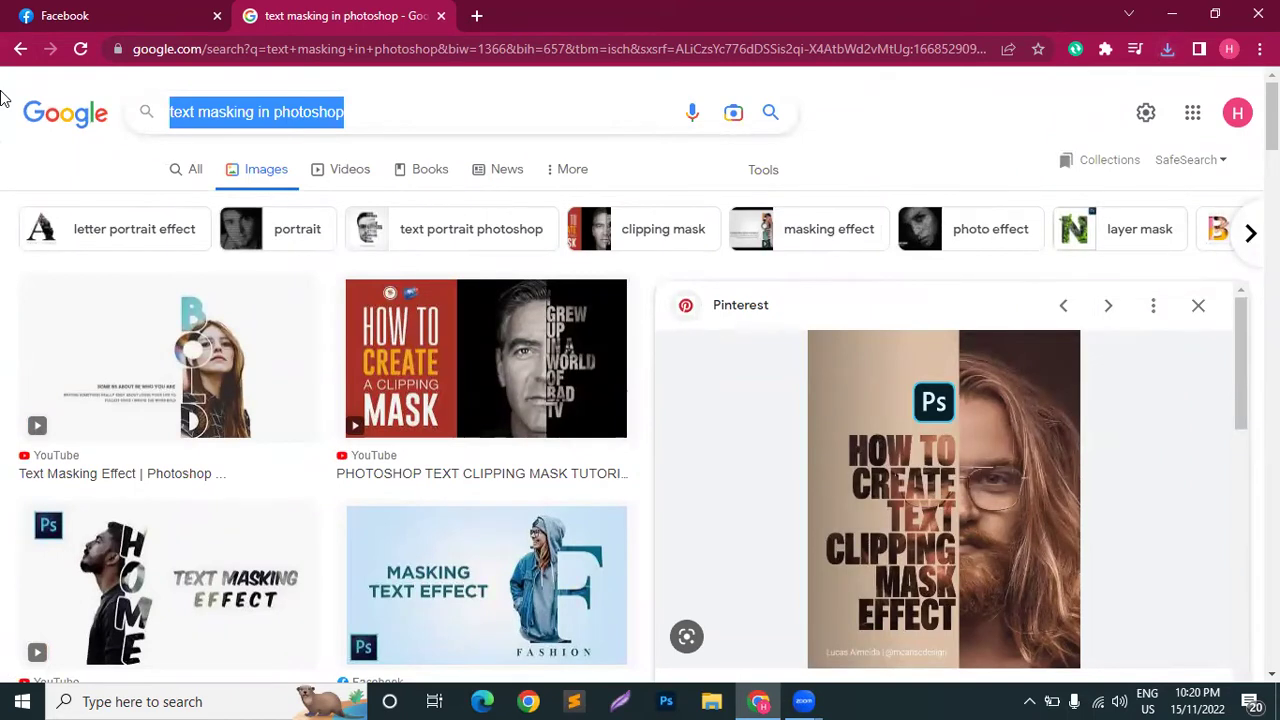
type("sea")
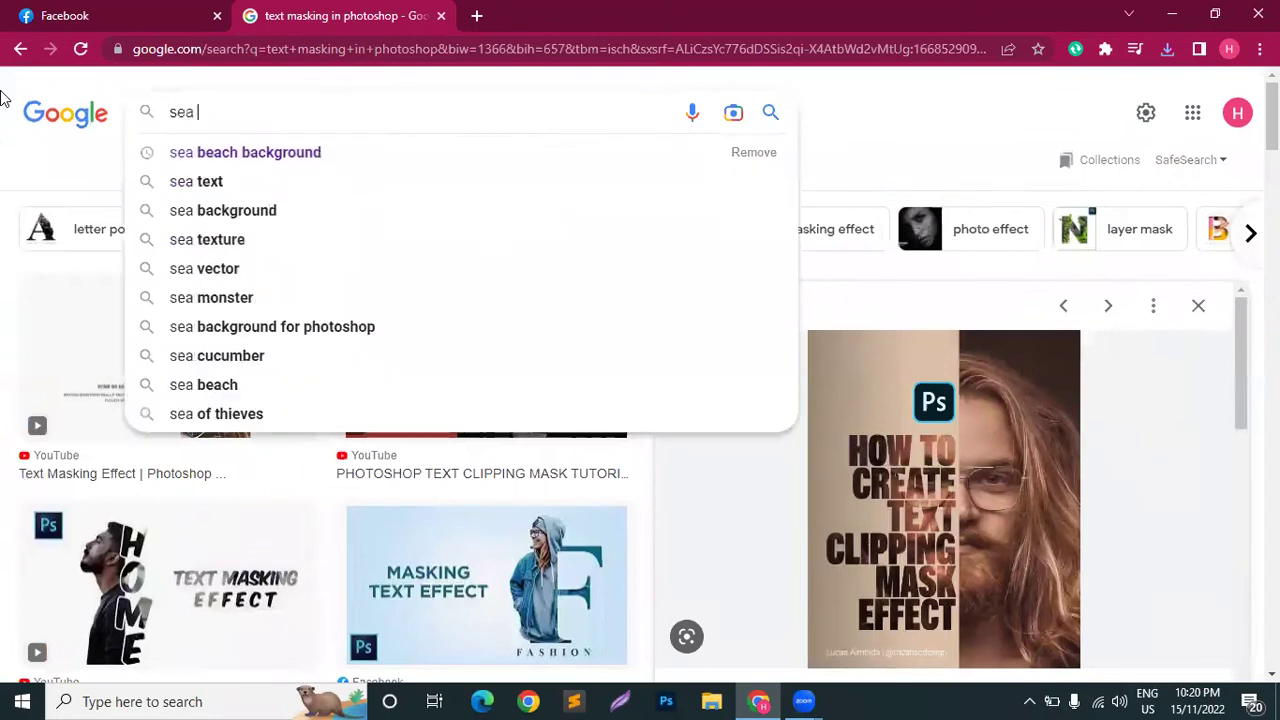
key("Down")
key("Return")
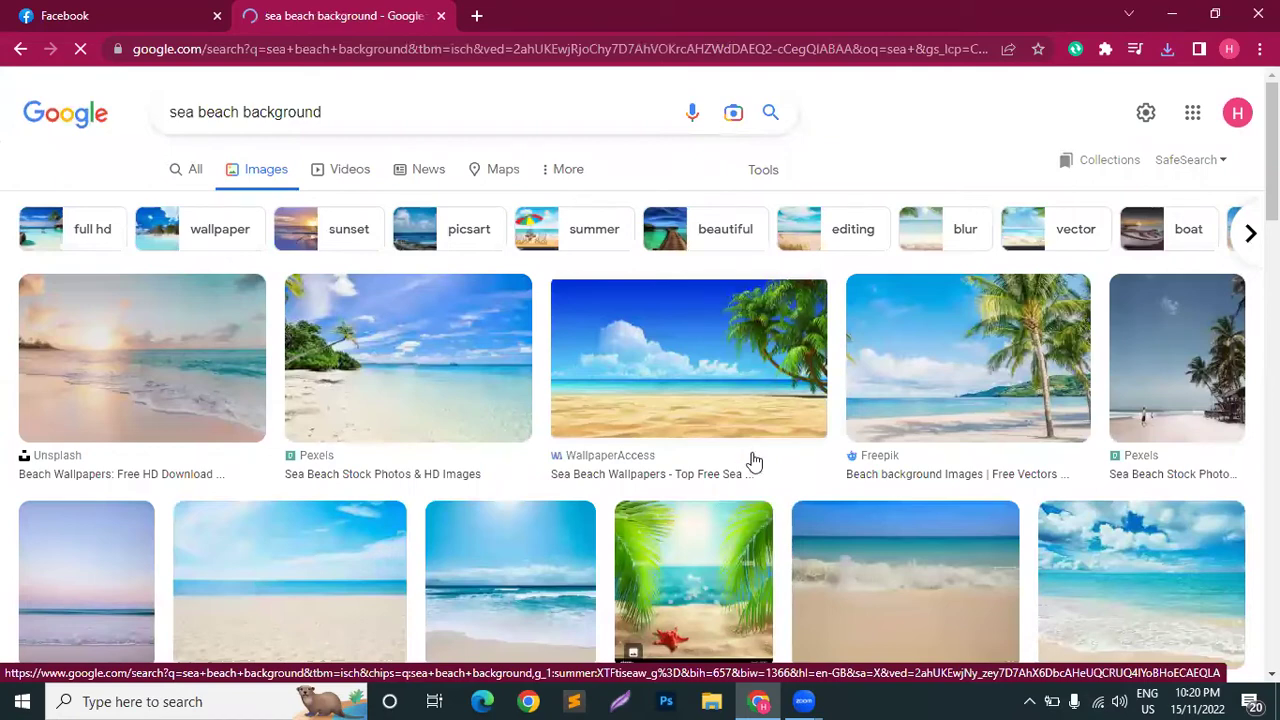
Scroll the beach results, then remove 'beach' to search for 'sea background'
scroll(755, 462, "down", 10)
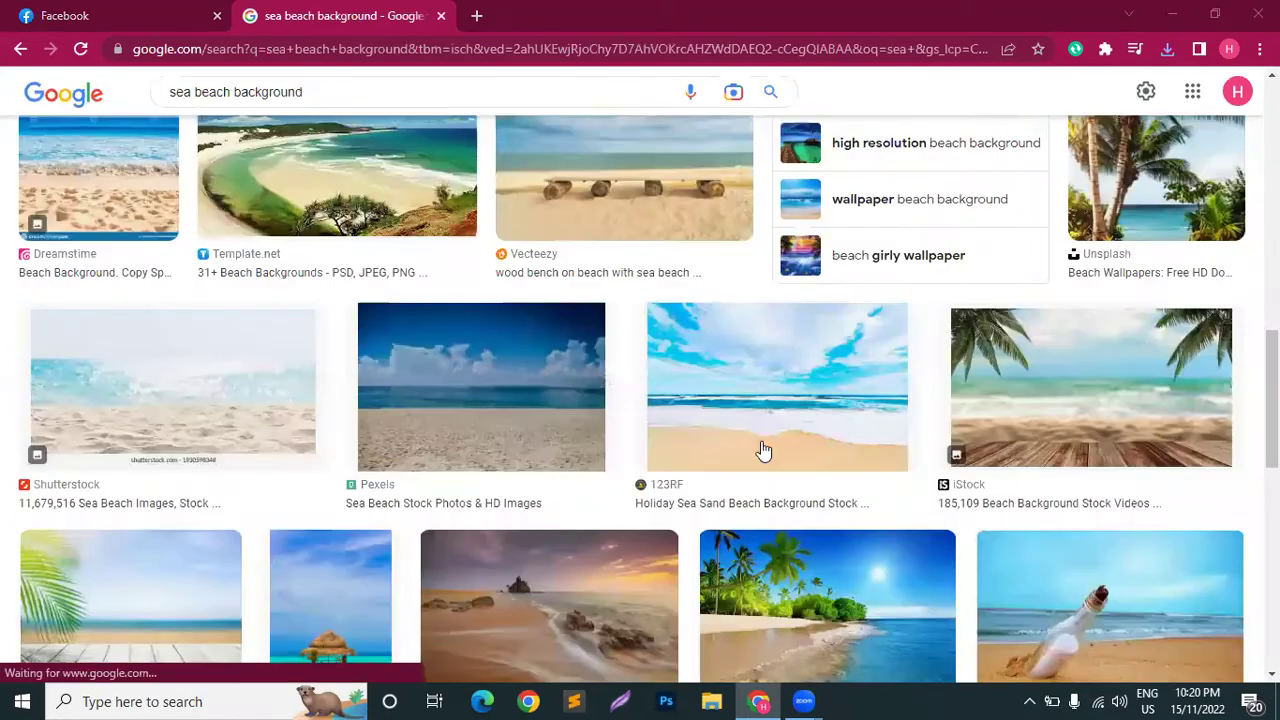
scroll(763, 451, "down", 6)
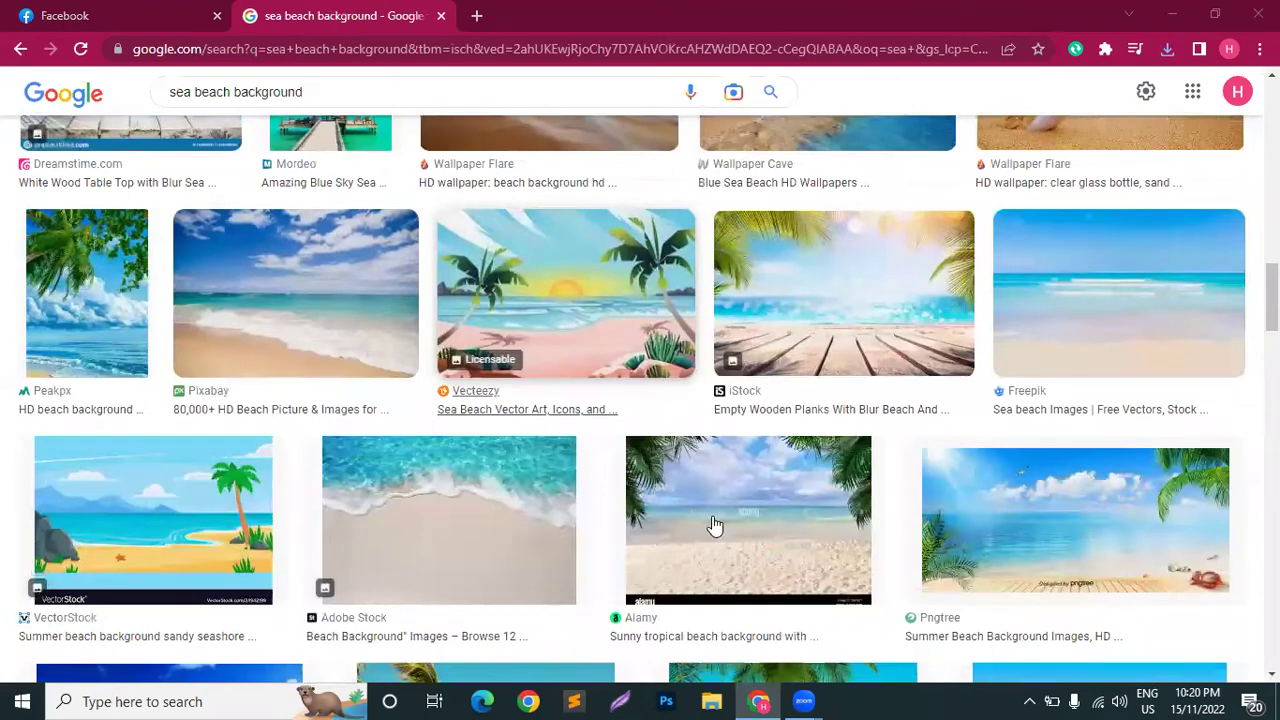
scroll(715, 525, "down", 8)
scroll(690, 497, "down", 2)
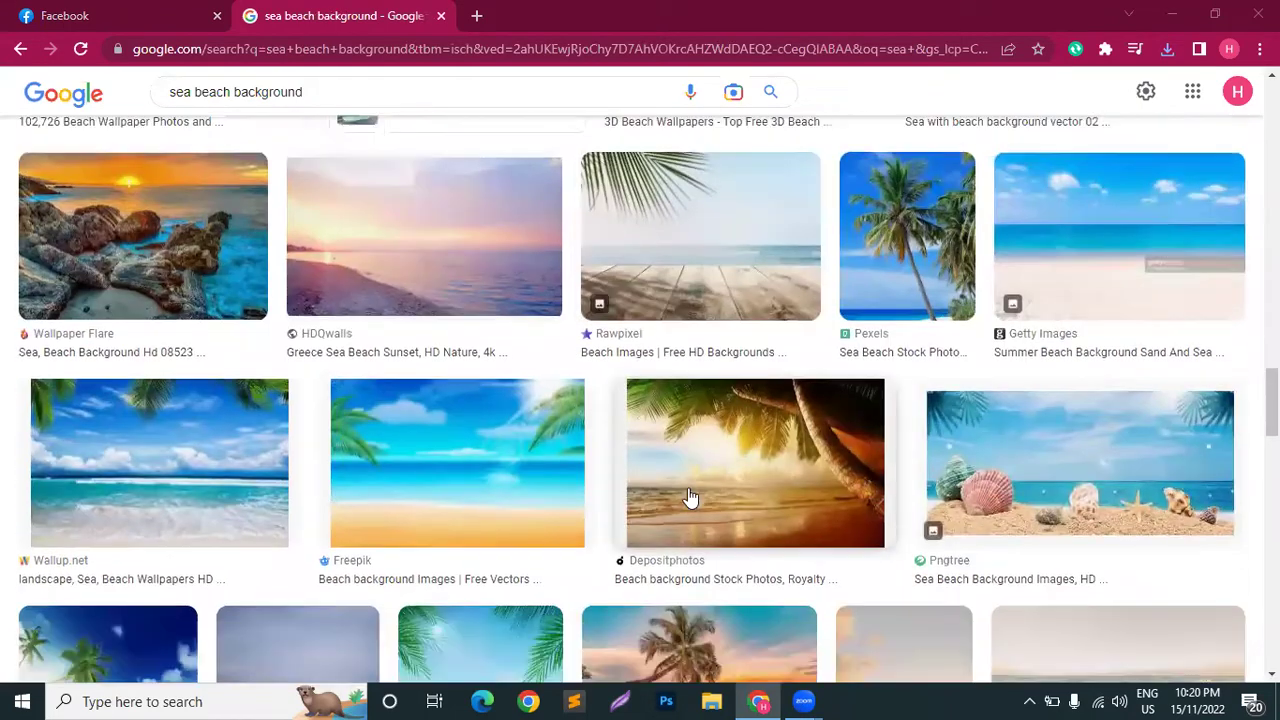
scroll(690, 497, "down", 3)
scroll(695, 503, "down", 10)
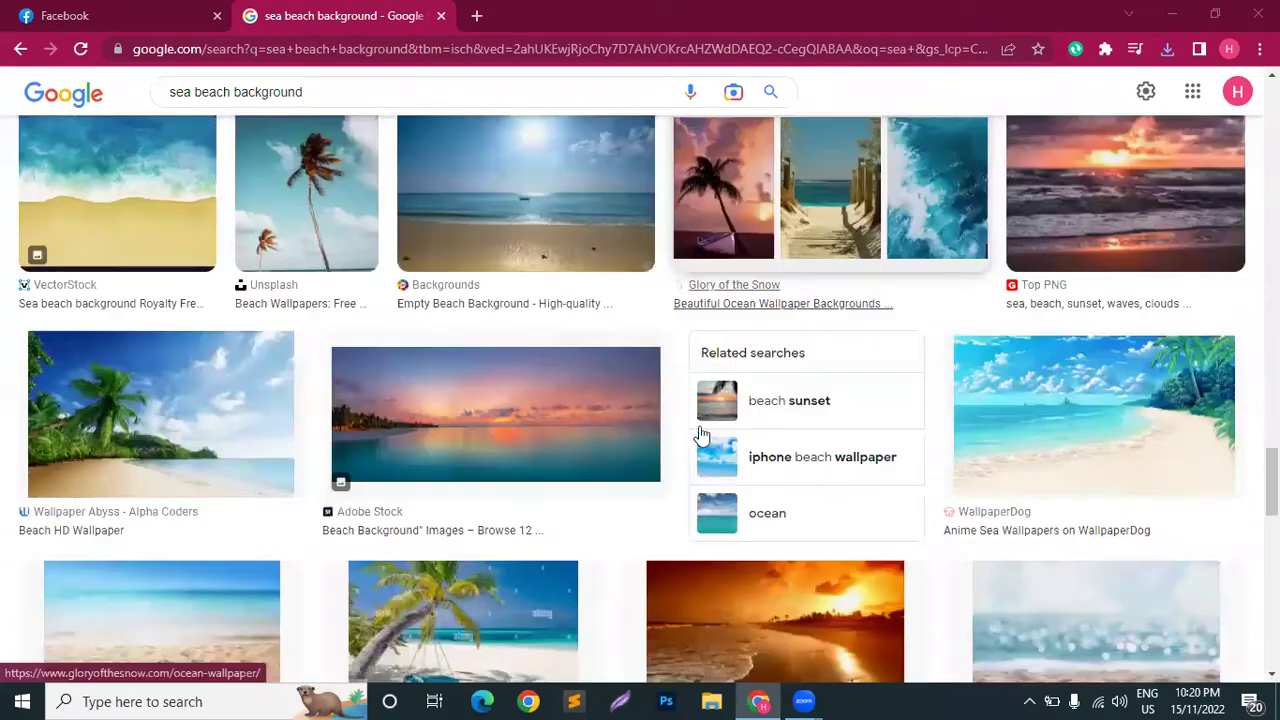
scroll(236, 92, "down", 4)
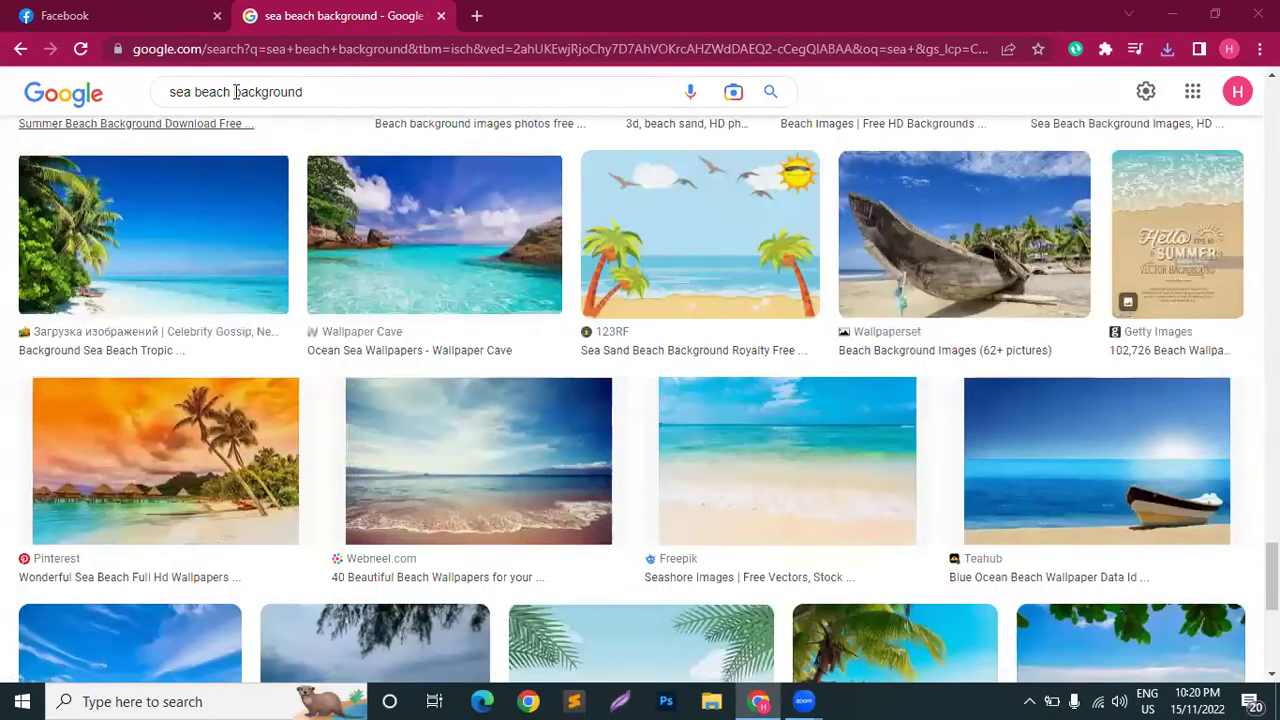
left_click(232, 91)
key("BackSpace")
key("BackSpace")
key("BackSpace")
key("BackSpace")
key("BackSpace")
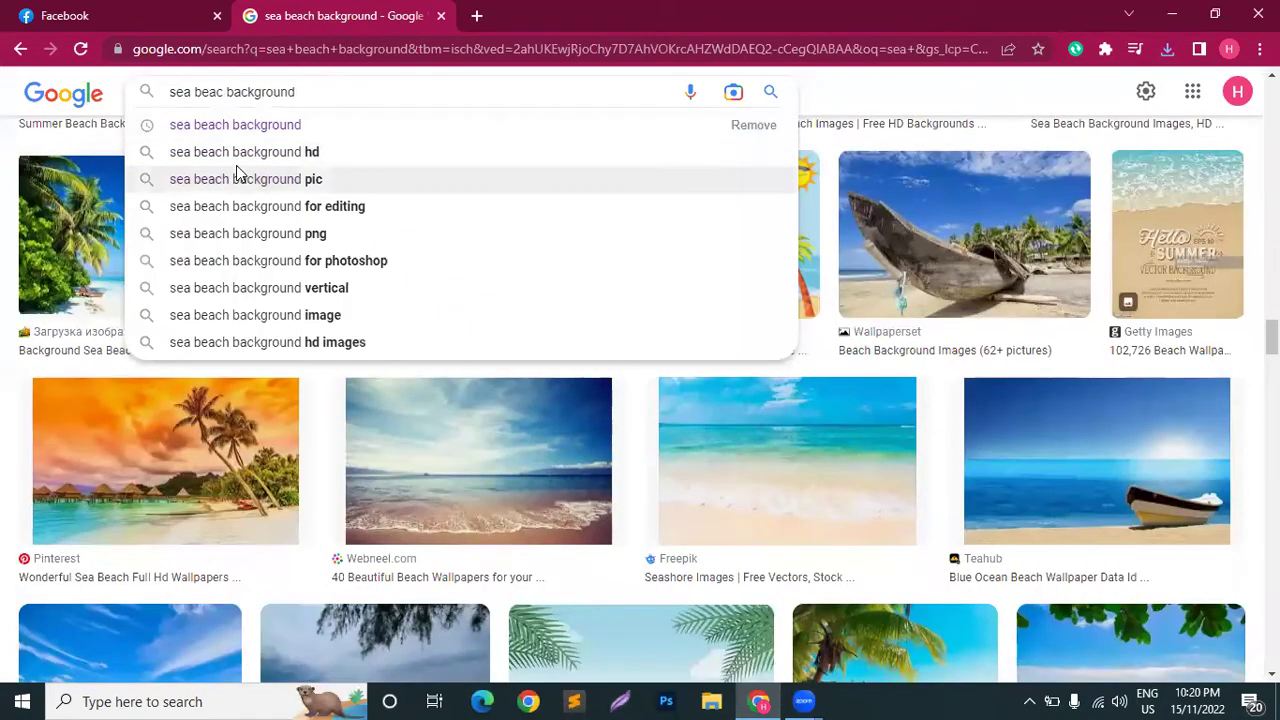
key("Return")
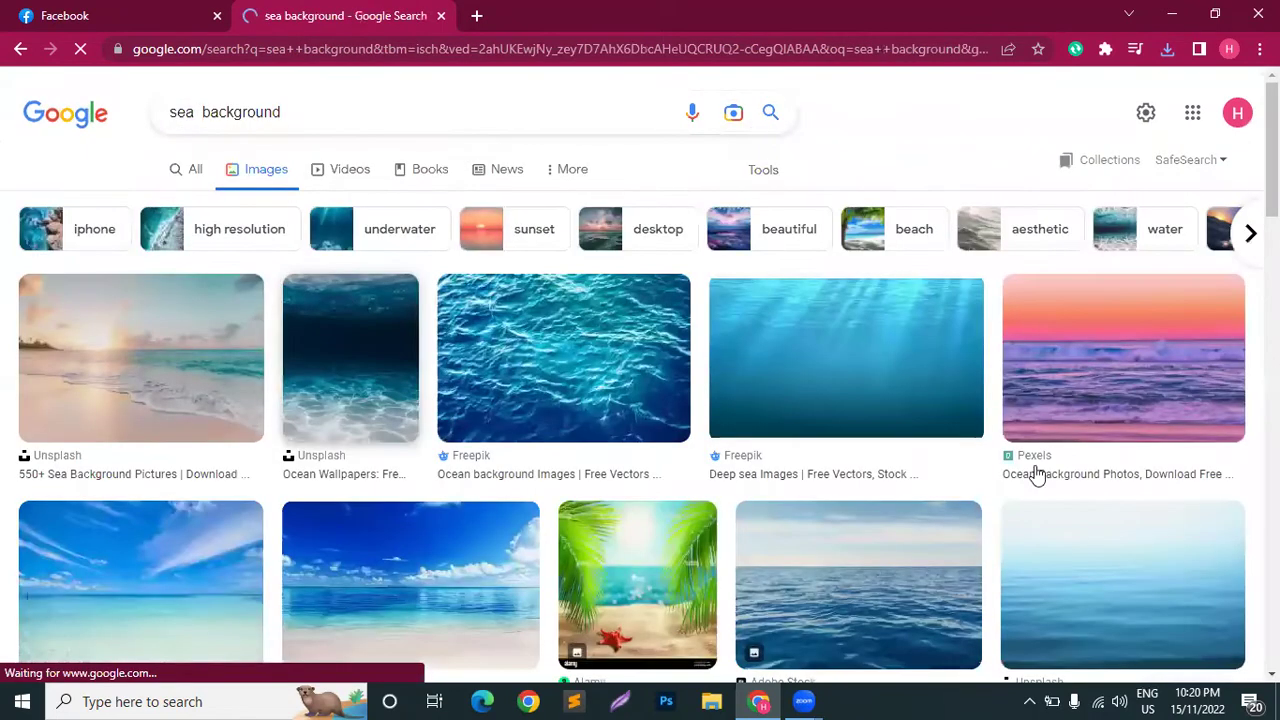
Scroll through the sea background results looking for the aerial waves wallpaper
scroll(697, 518, "down", 2)
scroll(697, 518, "down", 3)
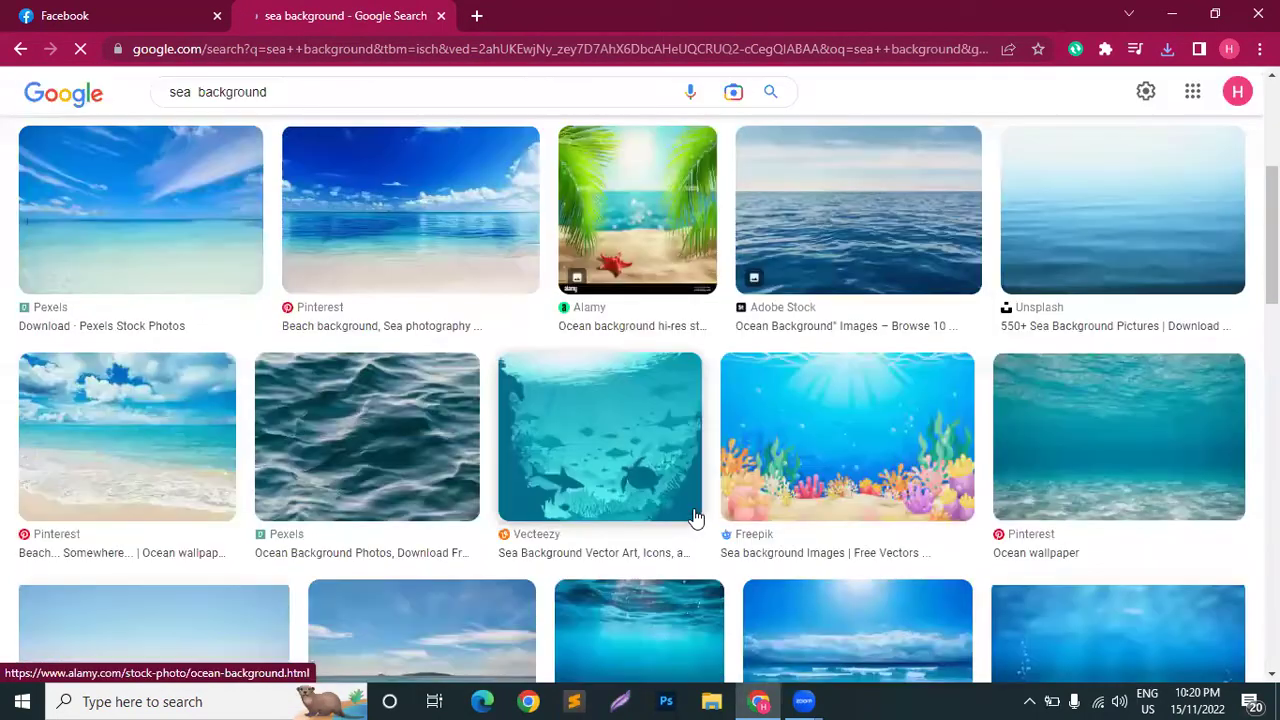
scroll(697, 518, "down", 12)
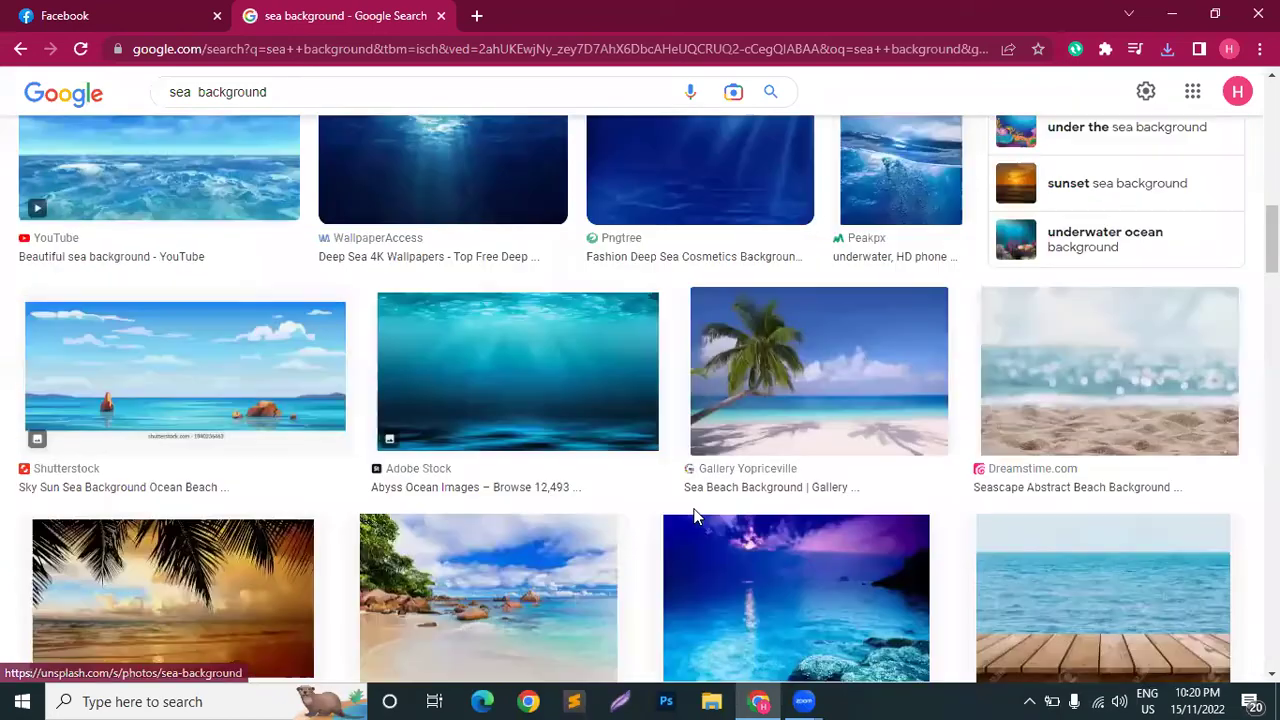
scroll(697, 518, "down", 3)
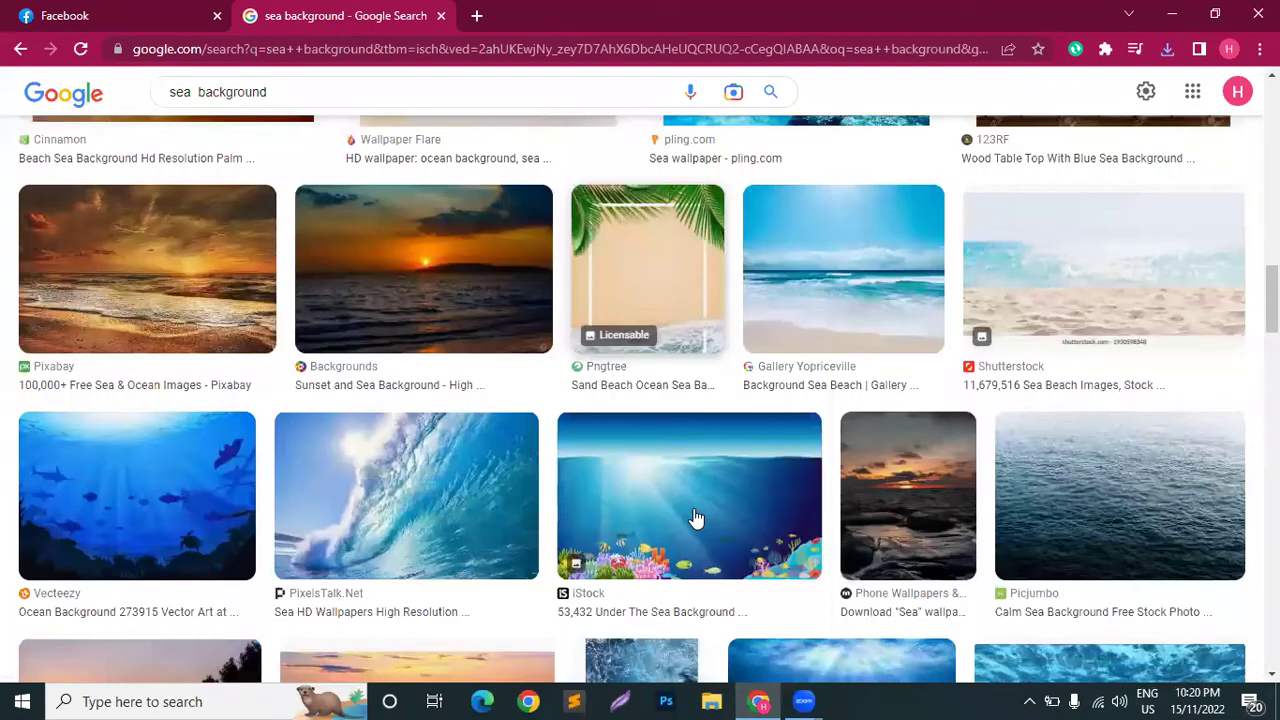
scroll(697, 518, "down", 6)
scroll(706, 520, "down", 3)
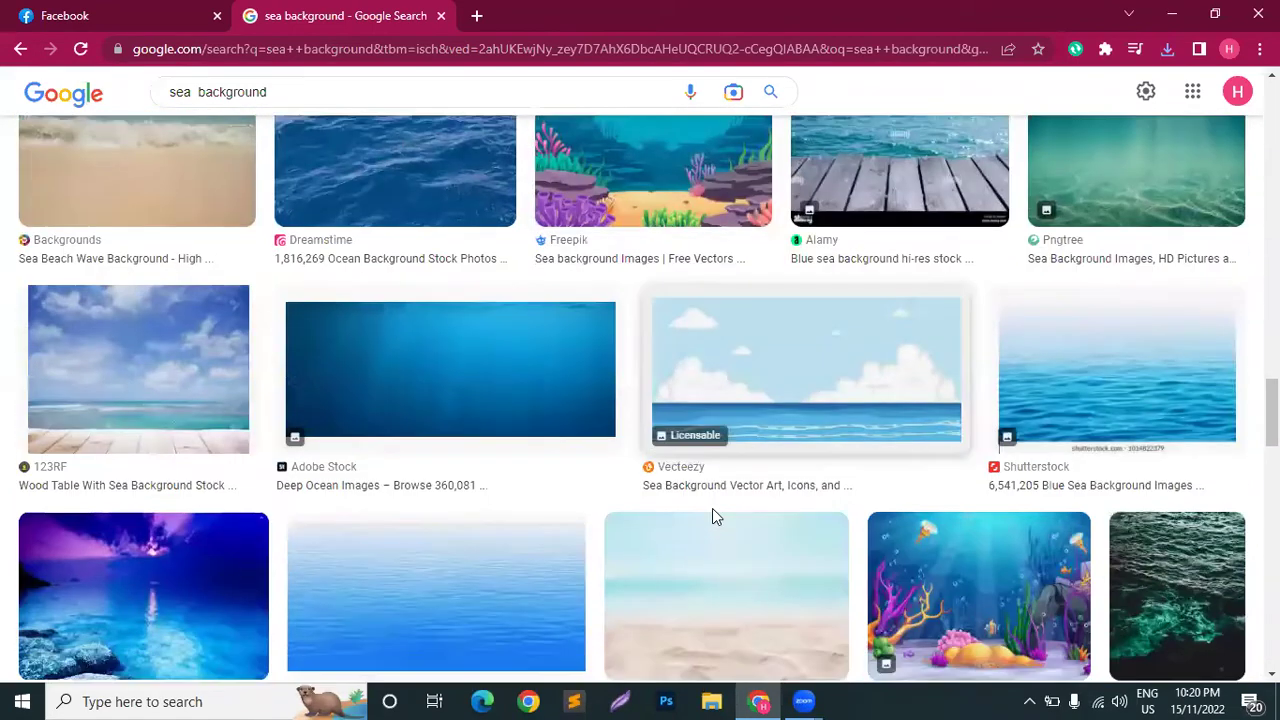
scroll(712, 516, "down", 12)
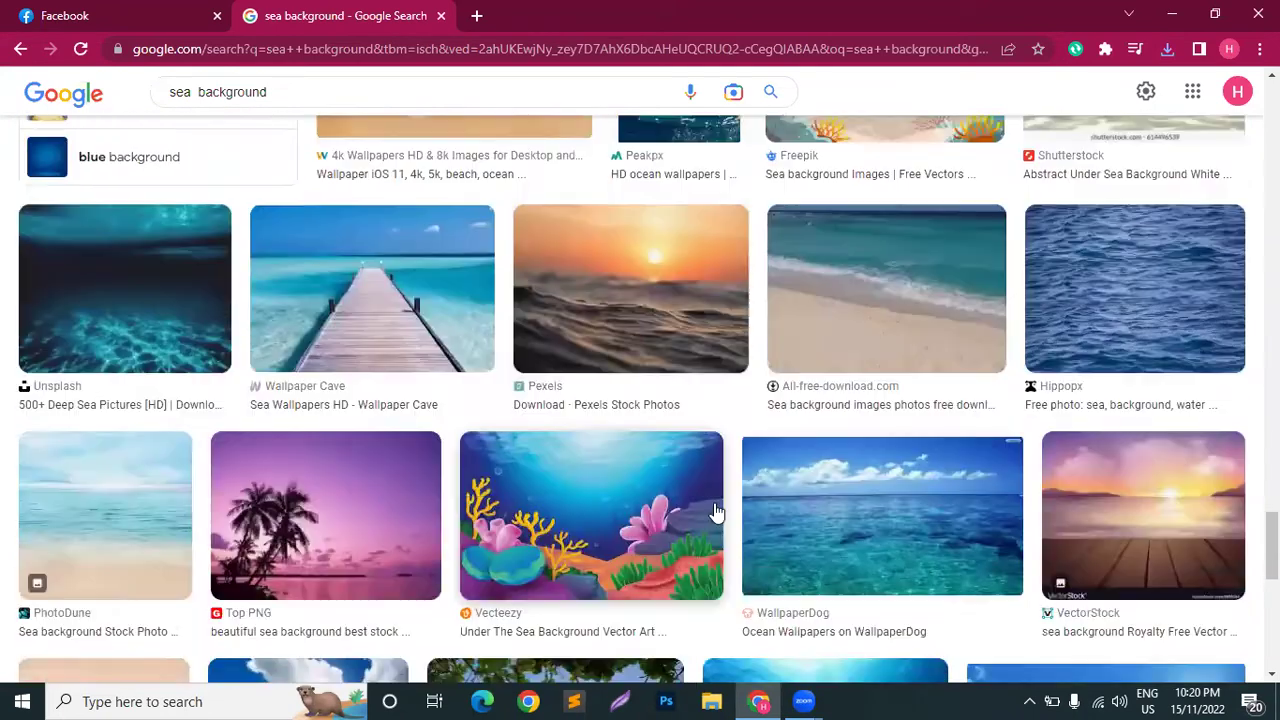
scroll(716, 512, "up", 2)
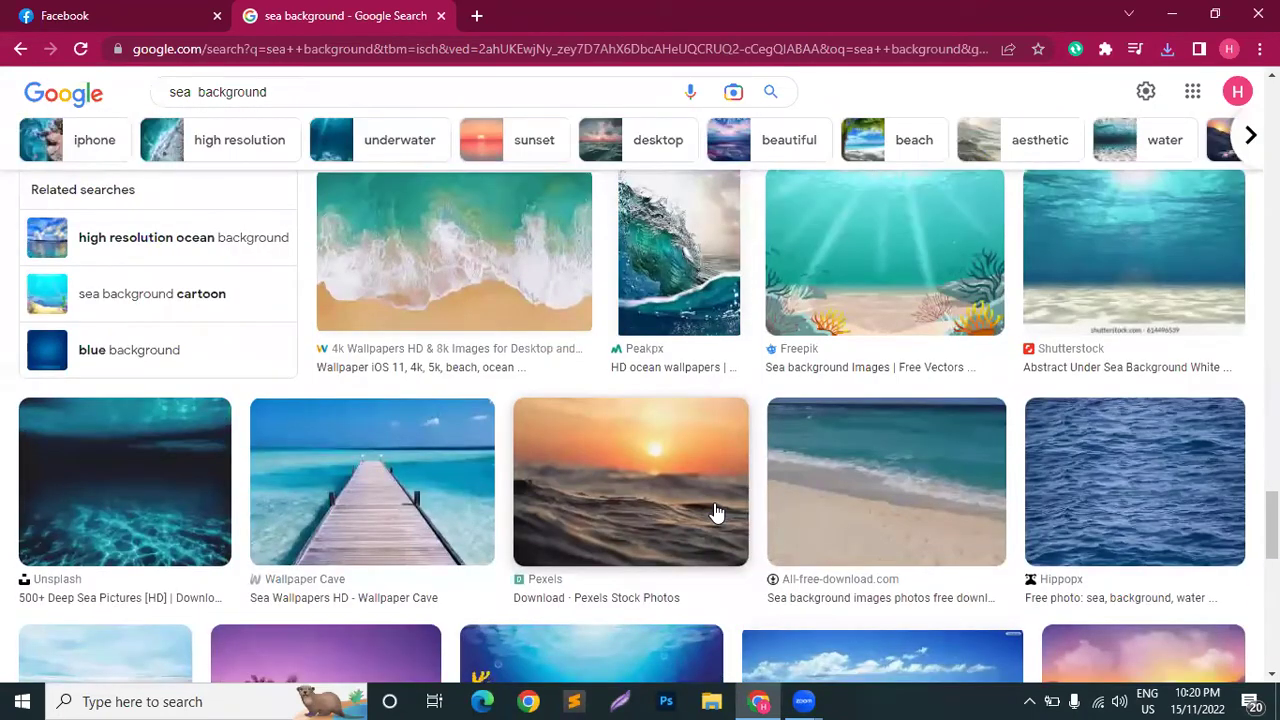
scroll(716, 512, "up", 1)
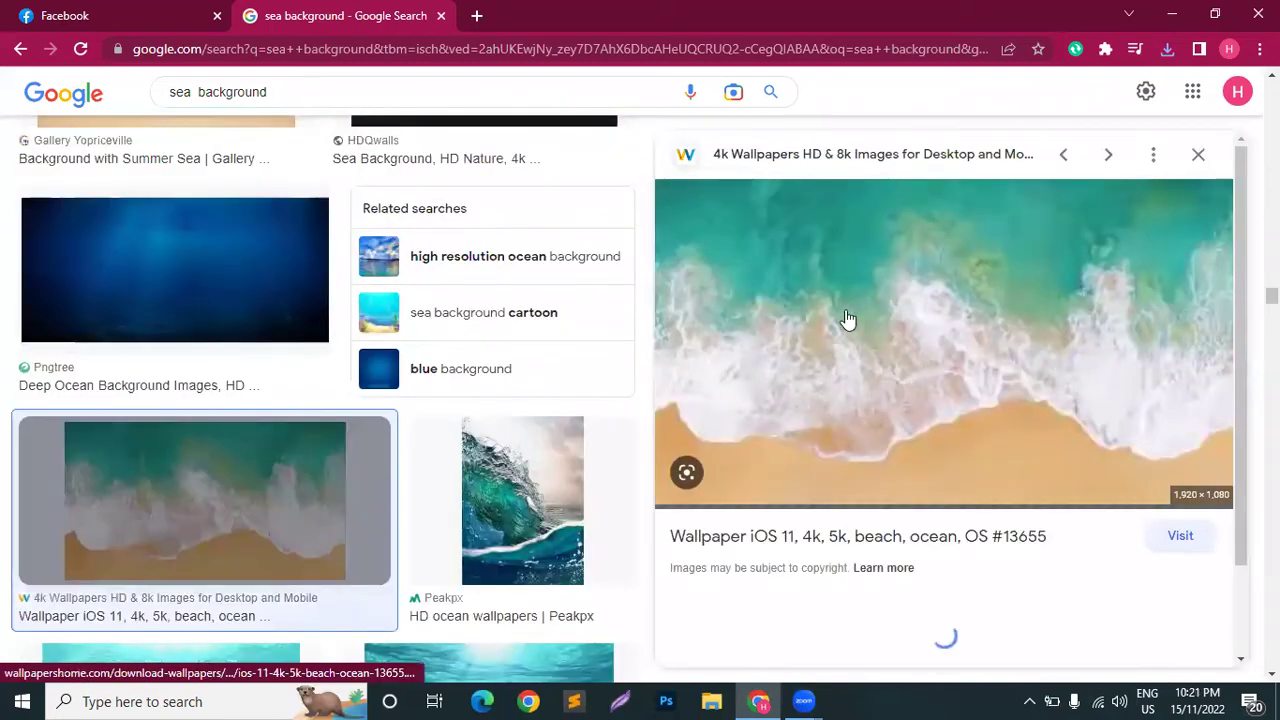
Save the aerial 'beach, ocean' 4k wallpaper image and dismiss the Start menu
scroll(877, 499, "down", 3)
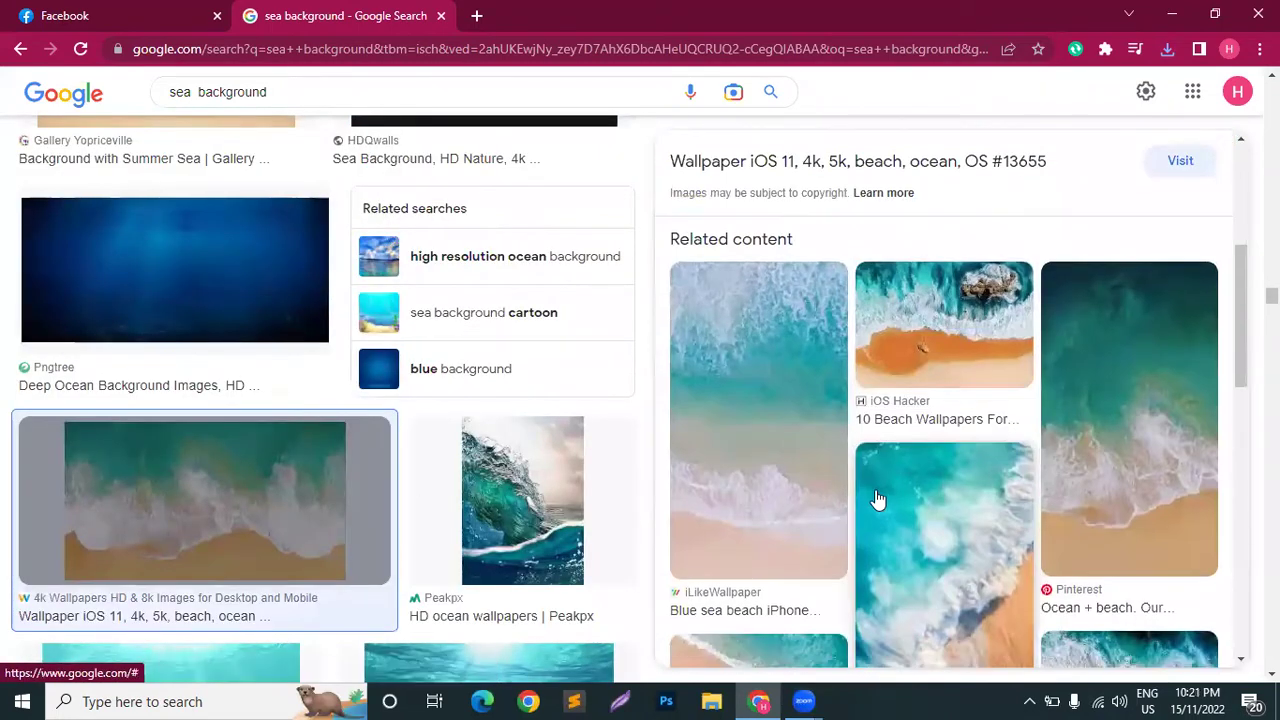
scroll(877, 496, "up", 3)
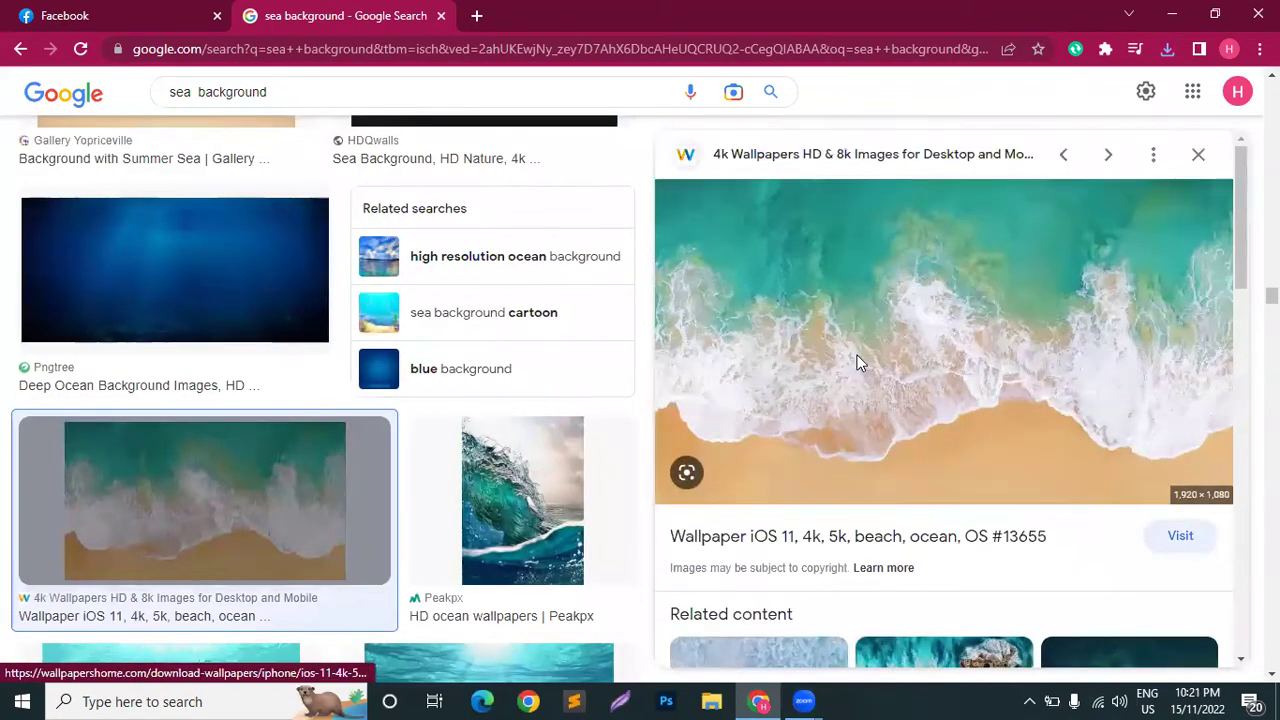
right_click(857, 362)
left_click(967, 208)
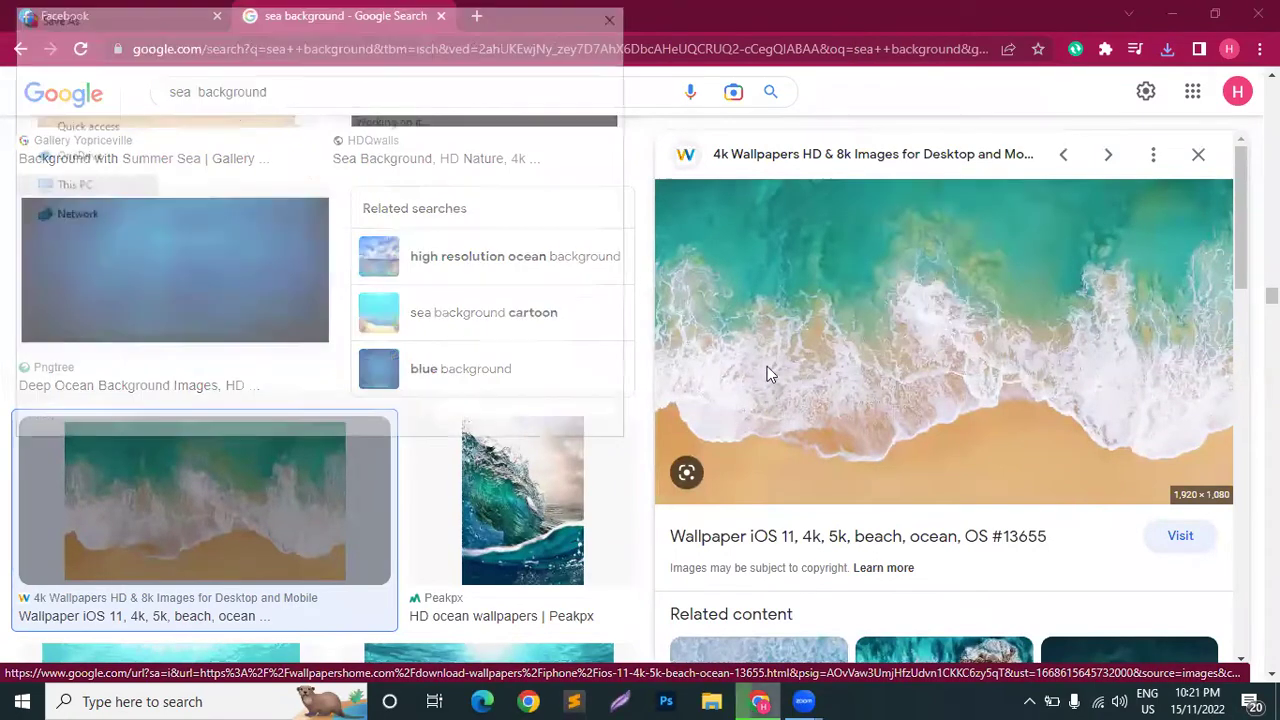
key("Return")
key("super")
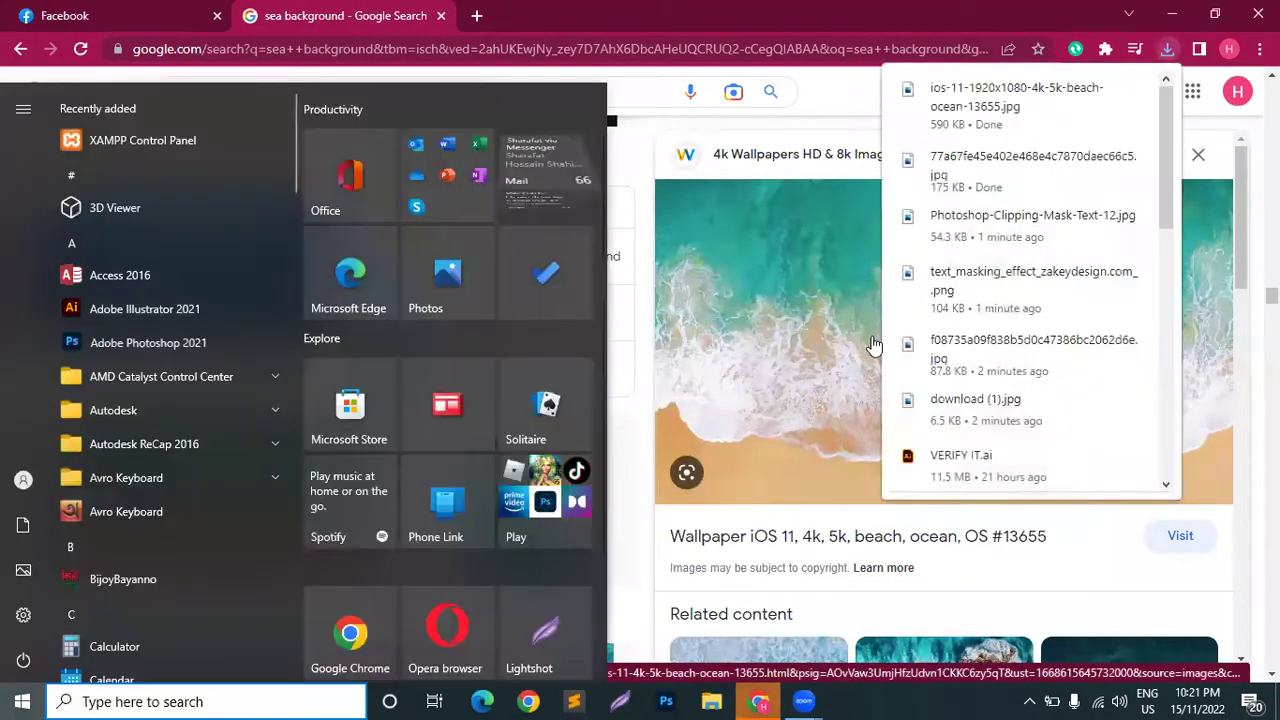
key("super")
scroll(1063, 357, "down", 3)
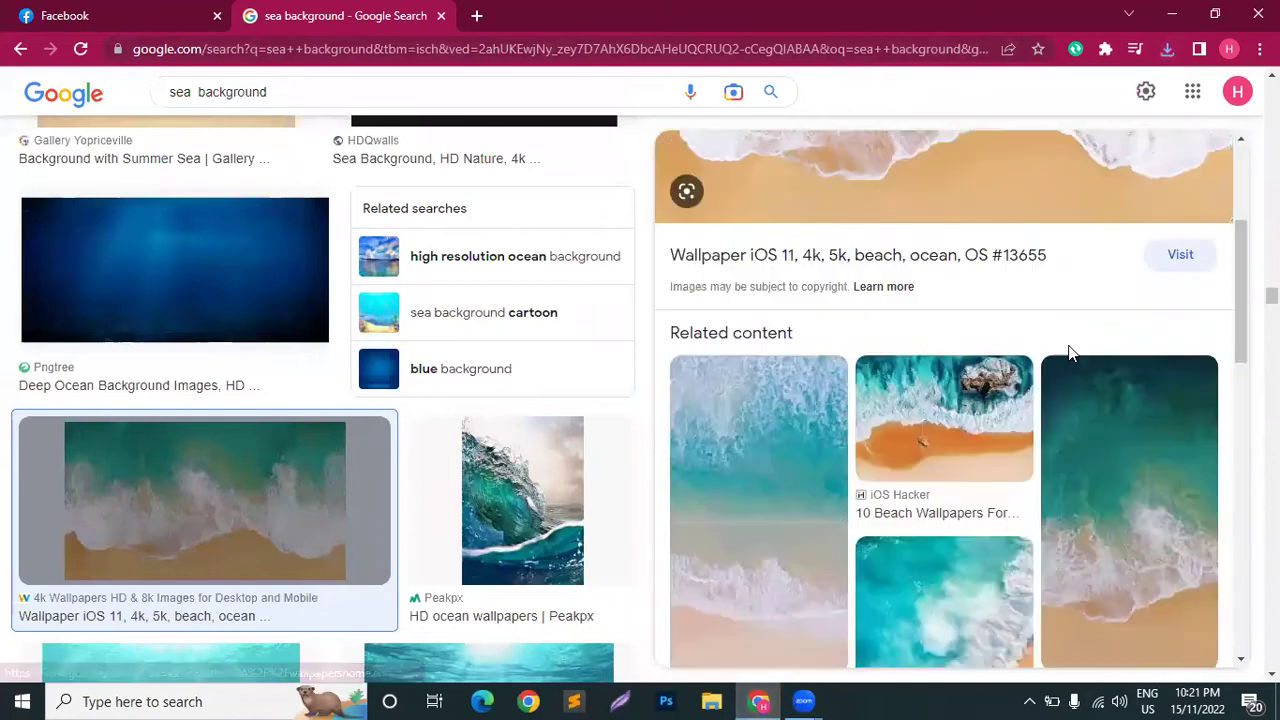
scroll(1068, 352, "down", 10)
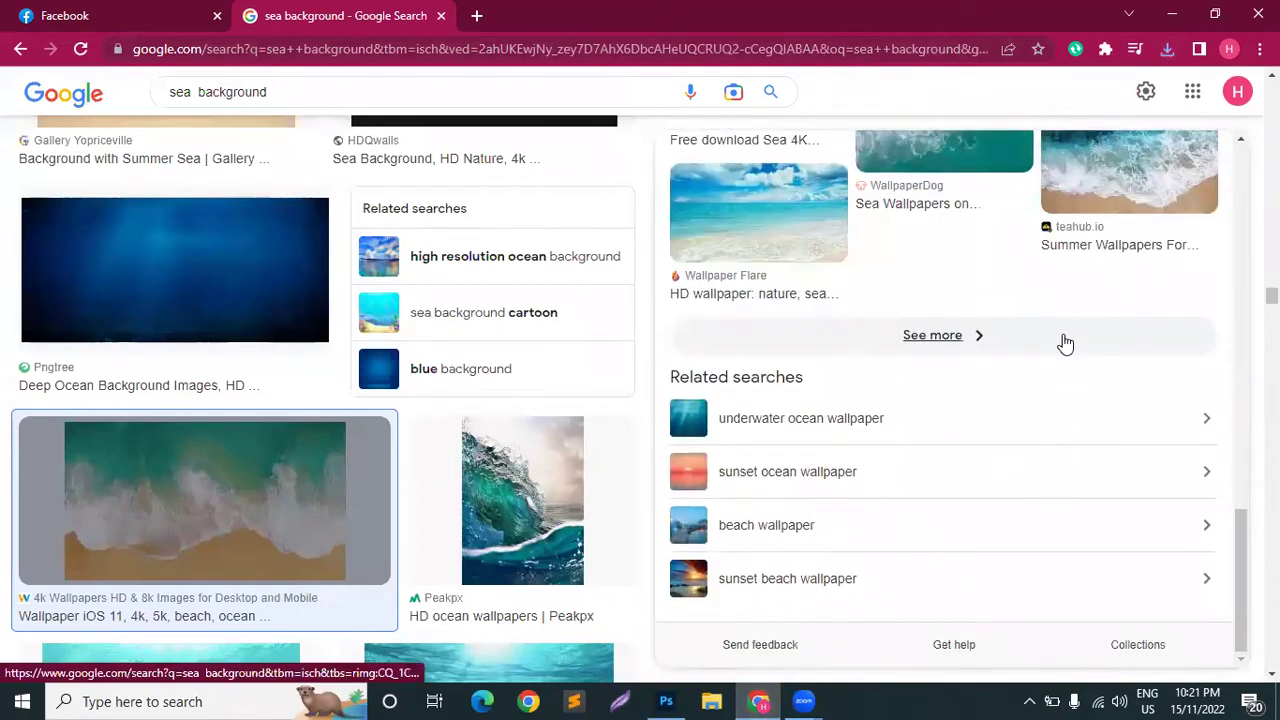
scroll(223, 366, "up", 5)
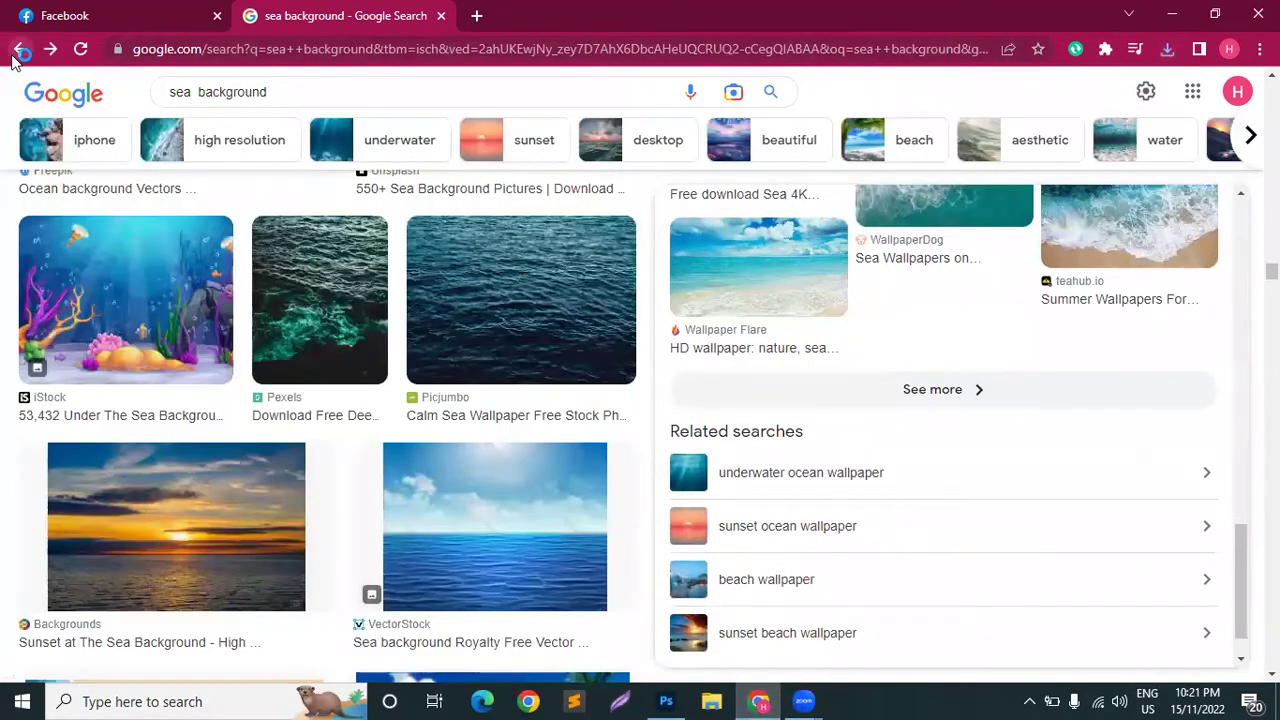
Go back to the 'text masking in photoshop' results and preview the PIXEL leaf example
left_click(14, 56)
left_click(14, 56)
left_click(14, 56)
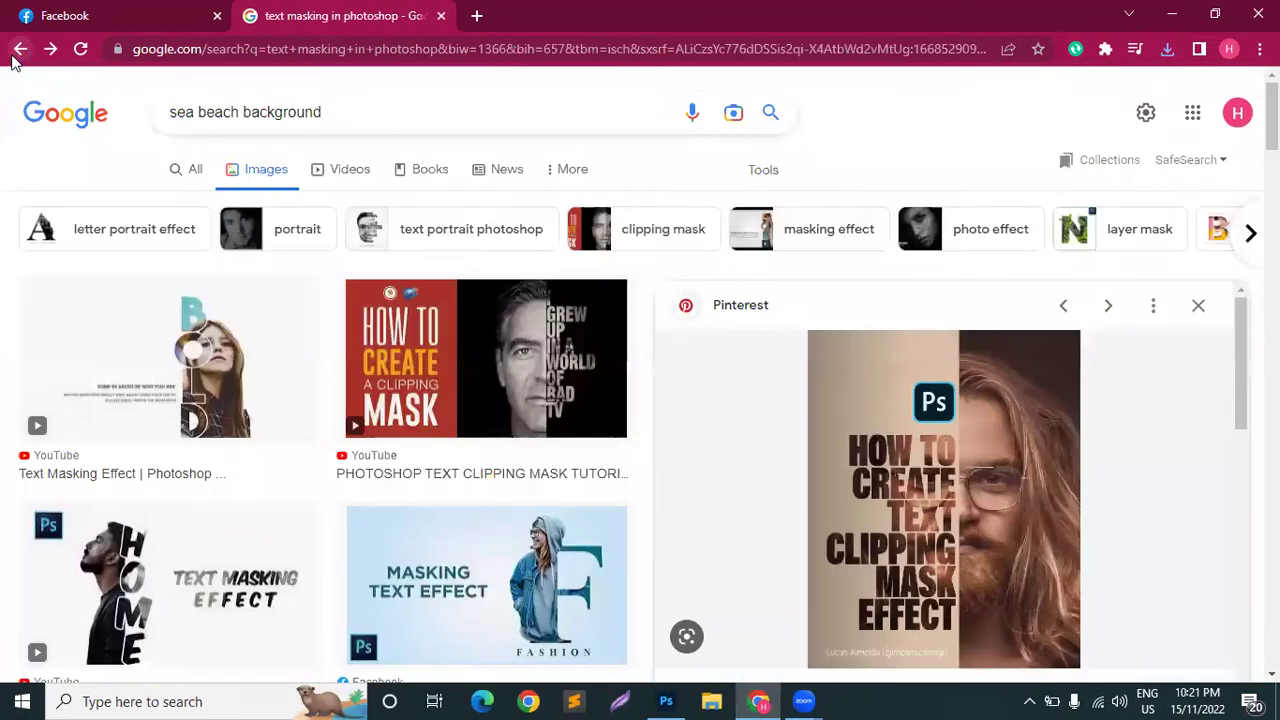
scroll(294, 416, "down", 2)
scroll(294, 416, "down", 8)
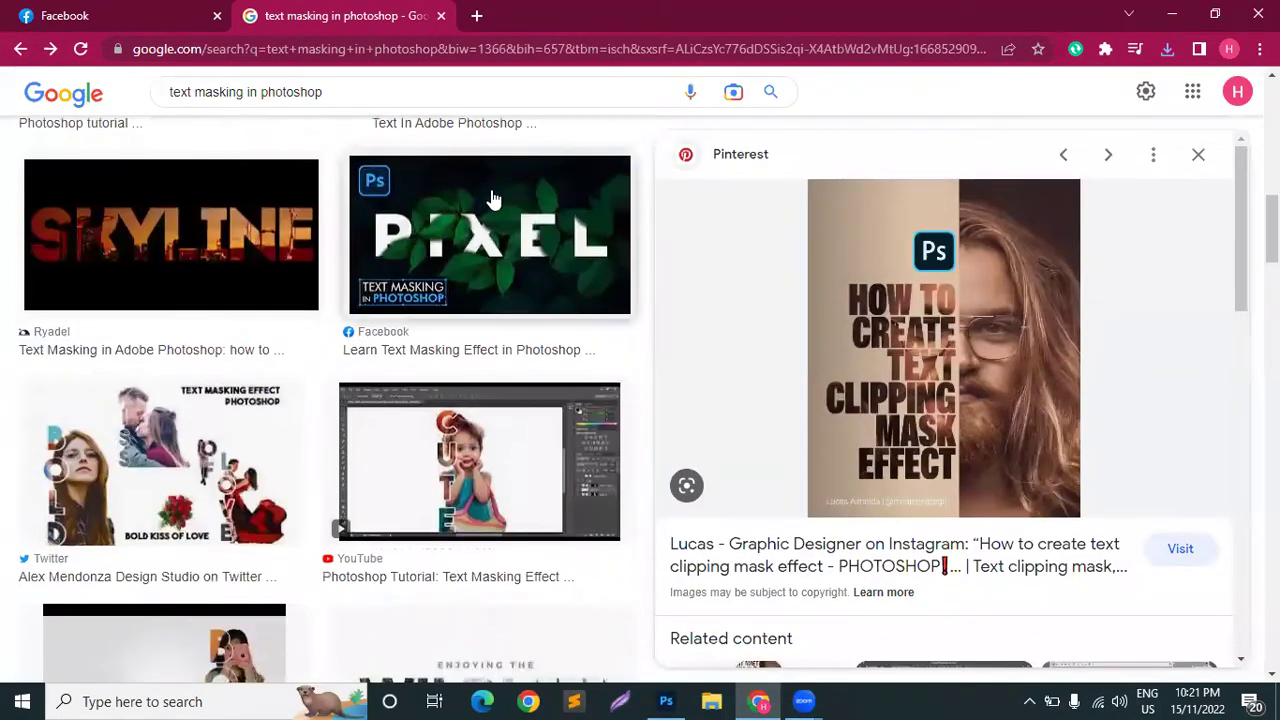
scroll(491, 195, "up", 1)
left_click(497, 260)
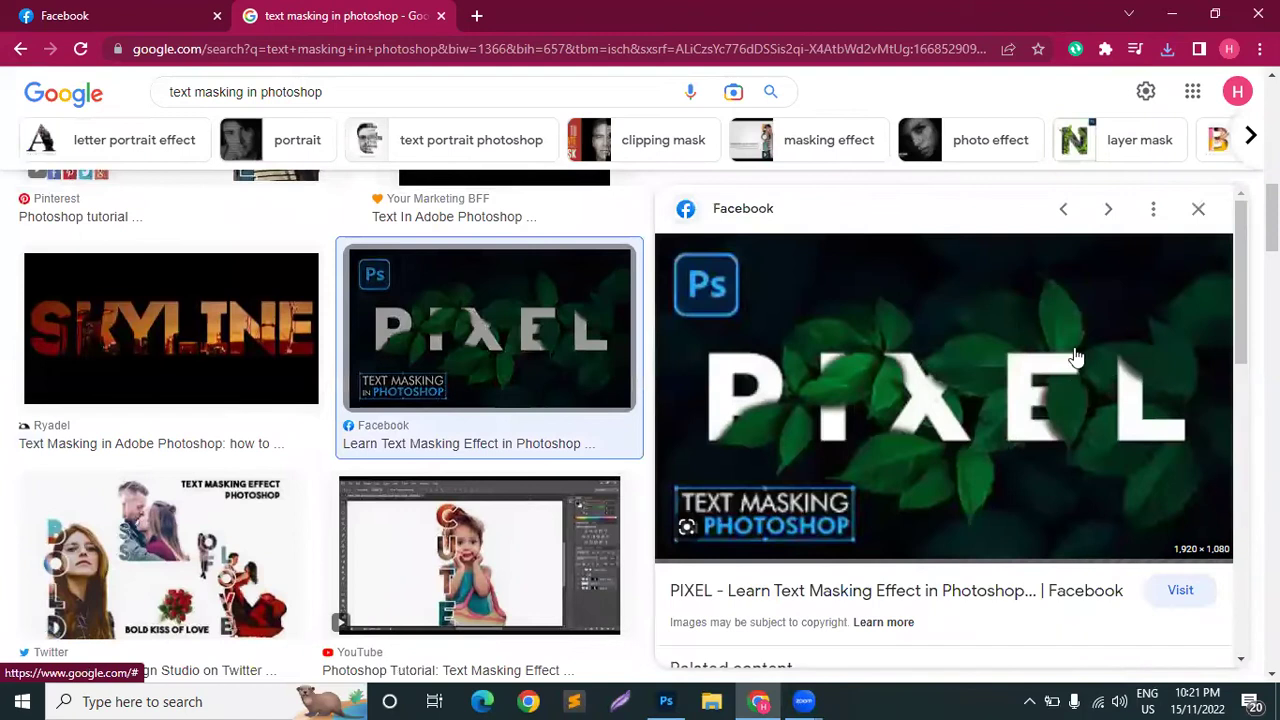
Save the PIXEL leaf text-masking image to Downloads
scroll(960, 348, "down", 2)
scroll(1065, 330, "up", 5)
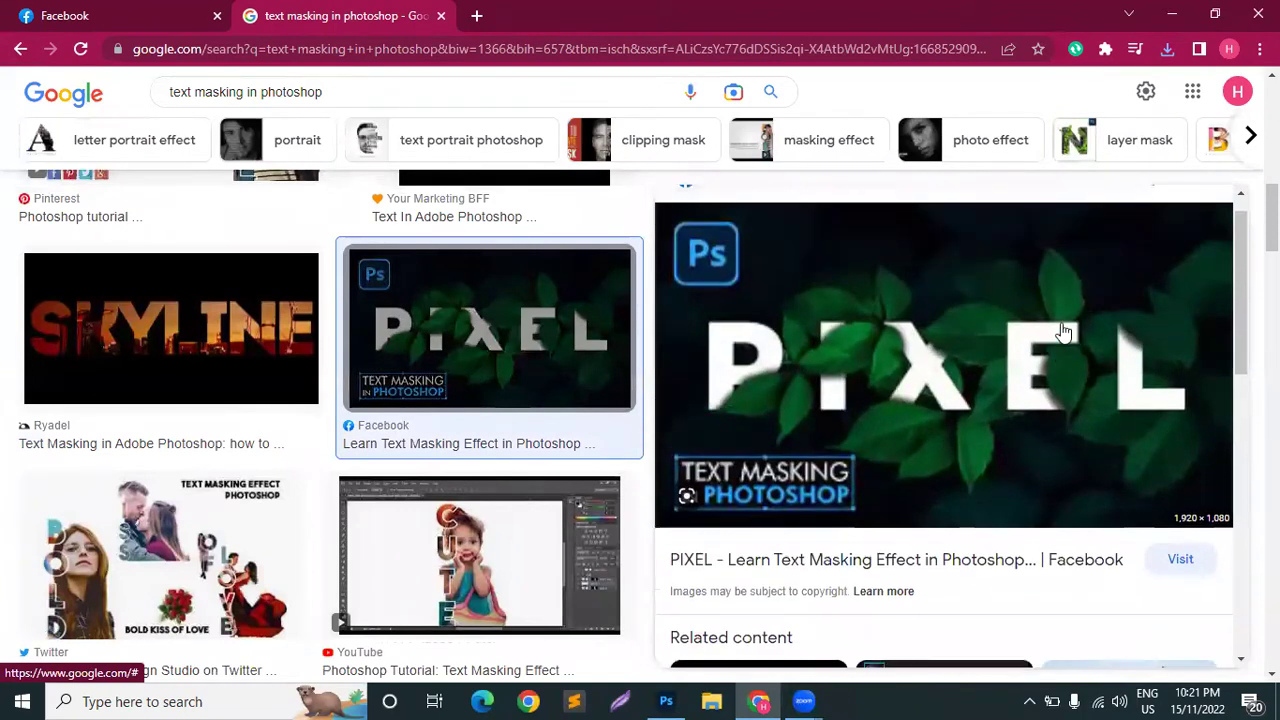
scroll(1032, 417, "down", 2)
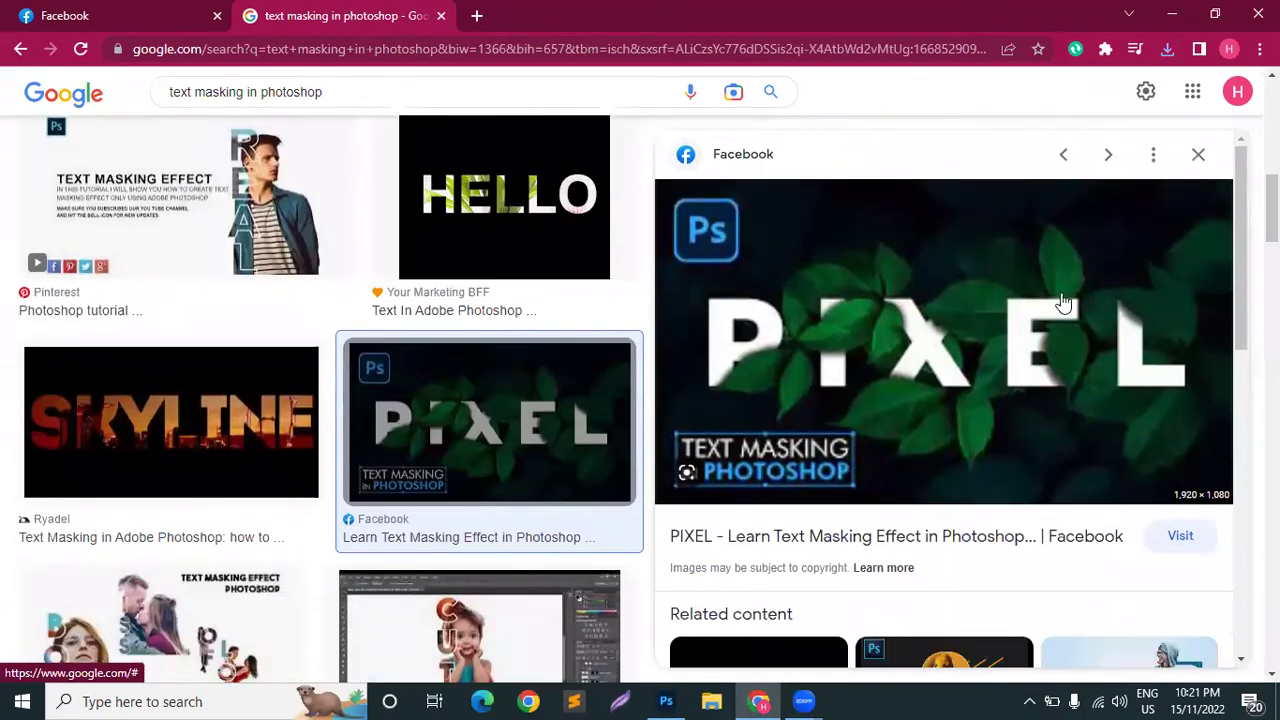
right_click(1063, 300)
left_click(1100, 458)
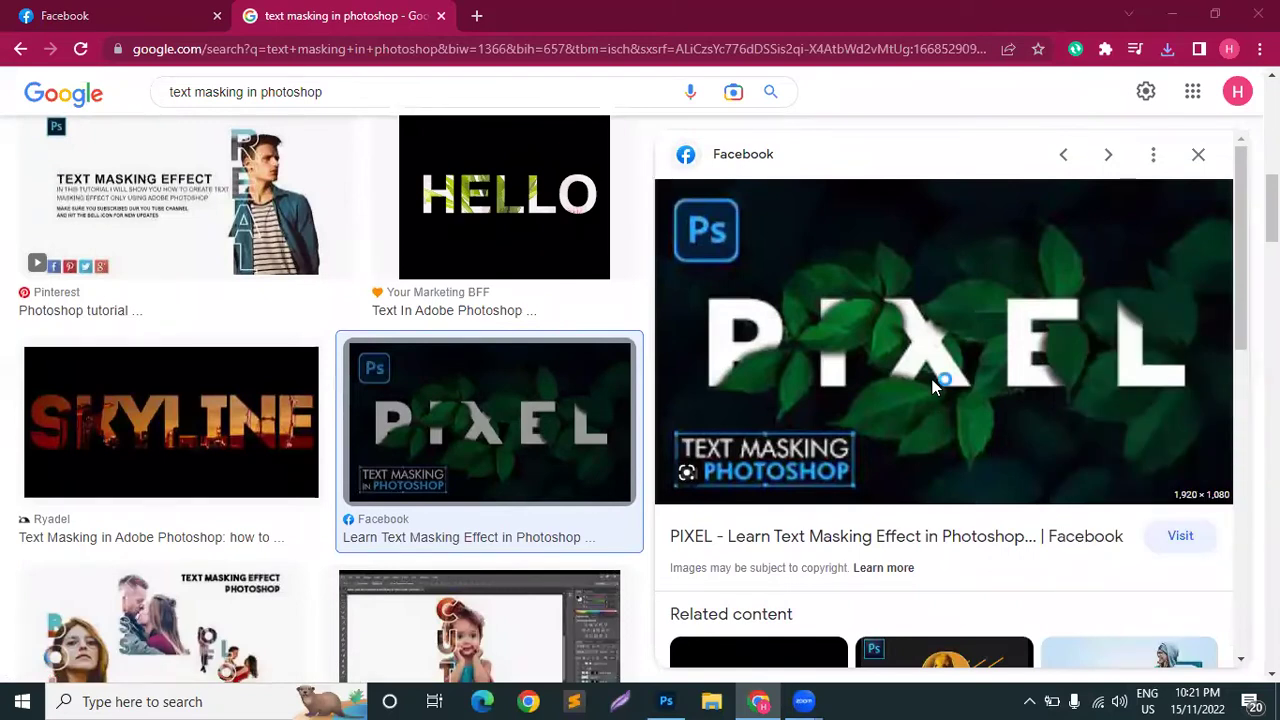
left_click(480, 418)
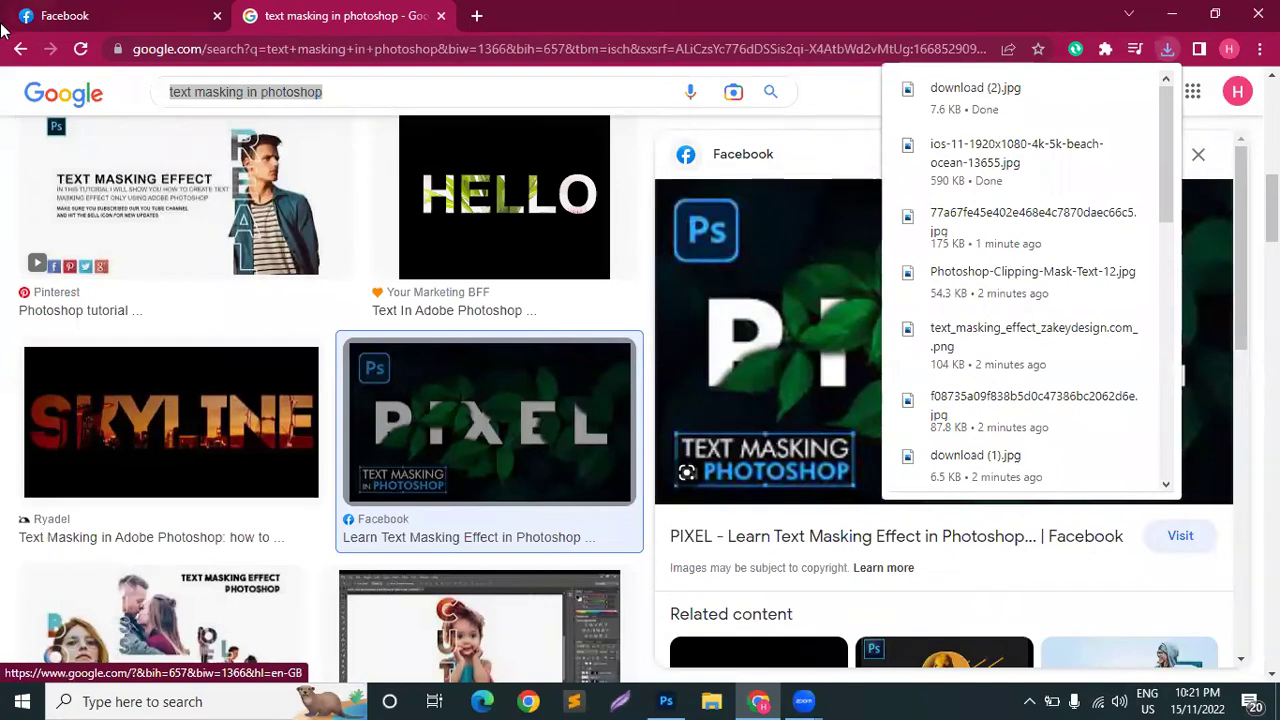
Search Google Images for 'nature background', scroll the photos, and reload the results
left_click_drag(354, 89, 175, 96)
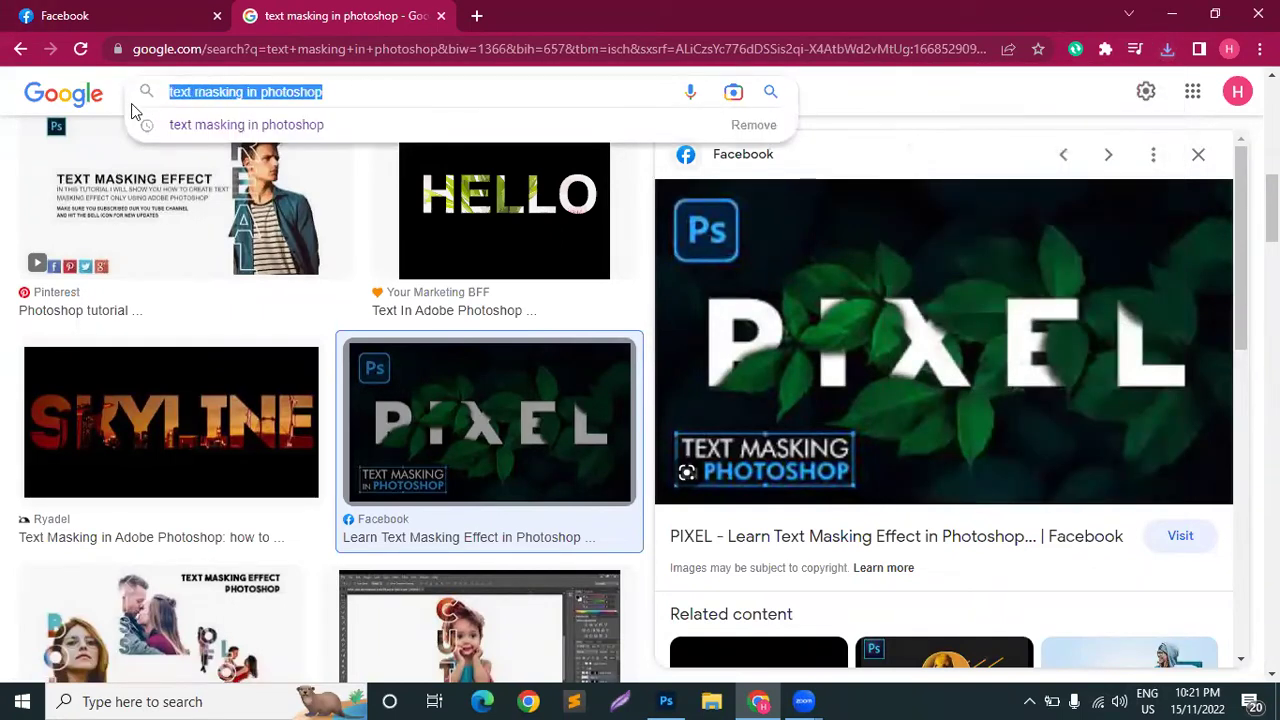
type("nature")
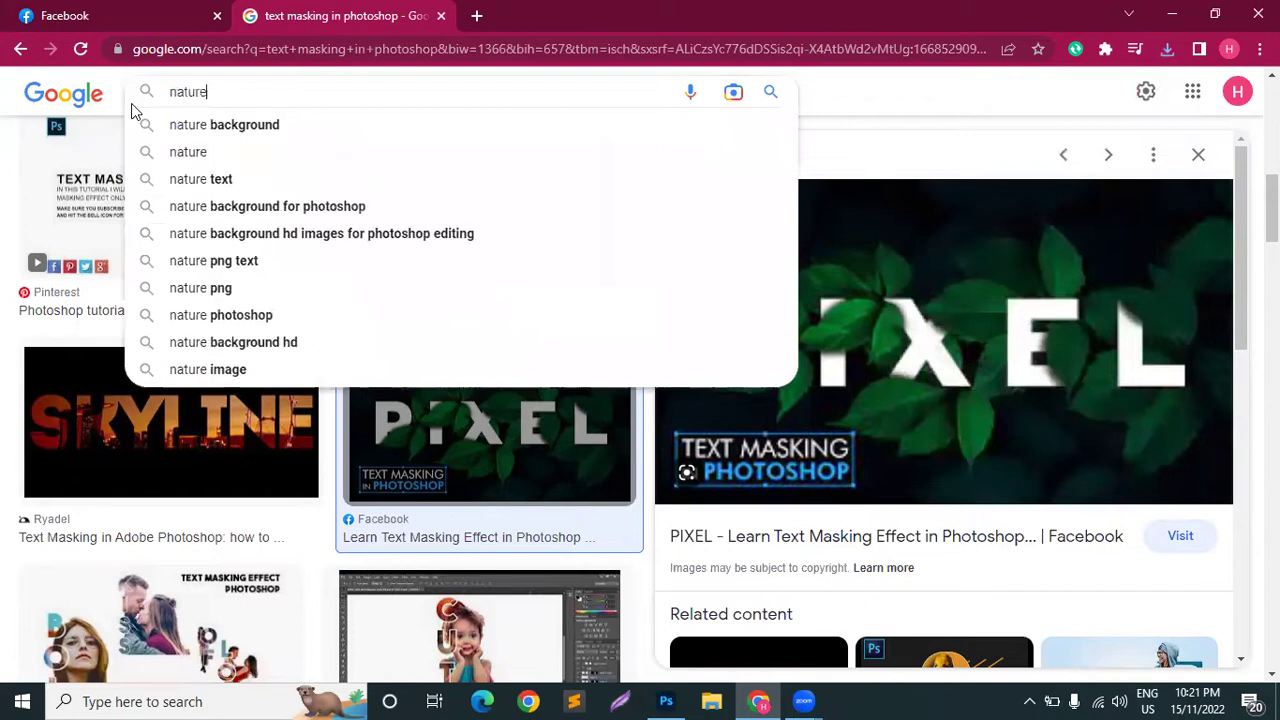
key("Down")
key("Return")
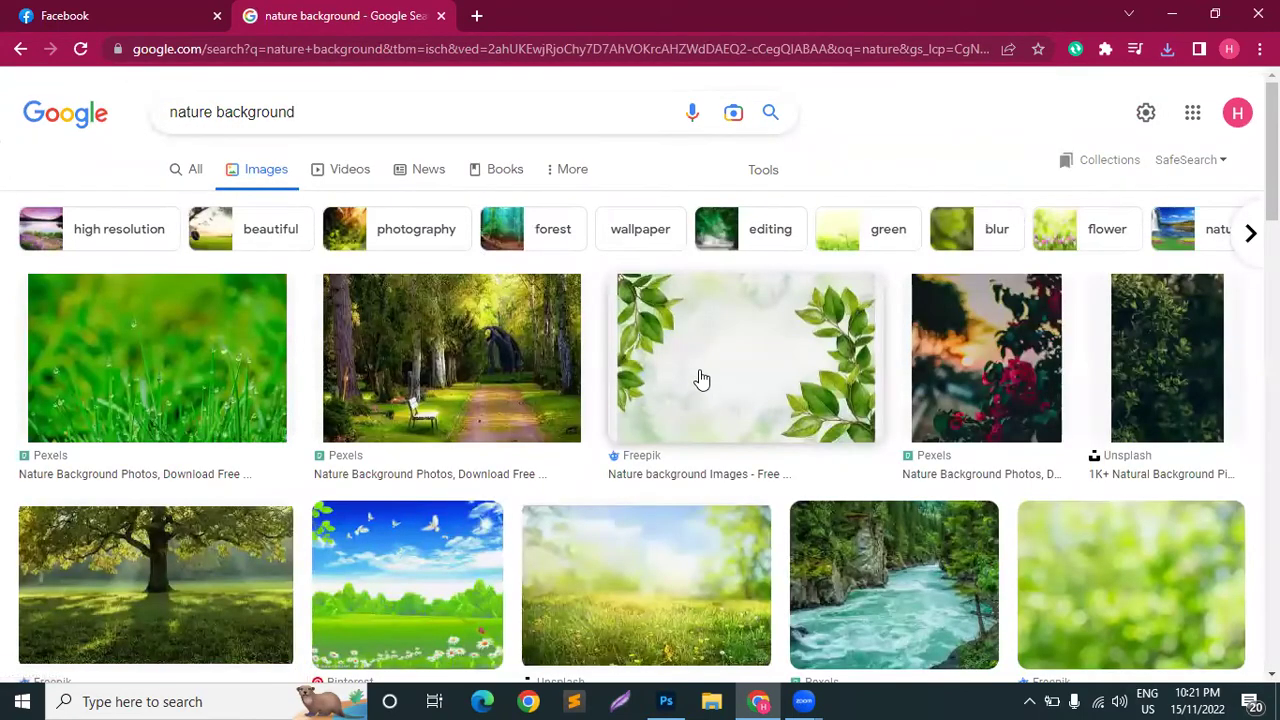
scroll(701, 385, "down", 2)
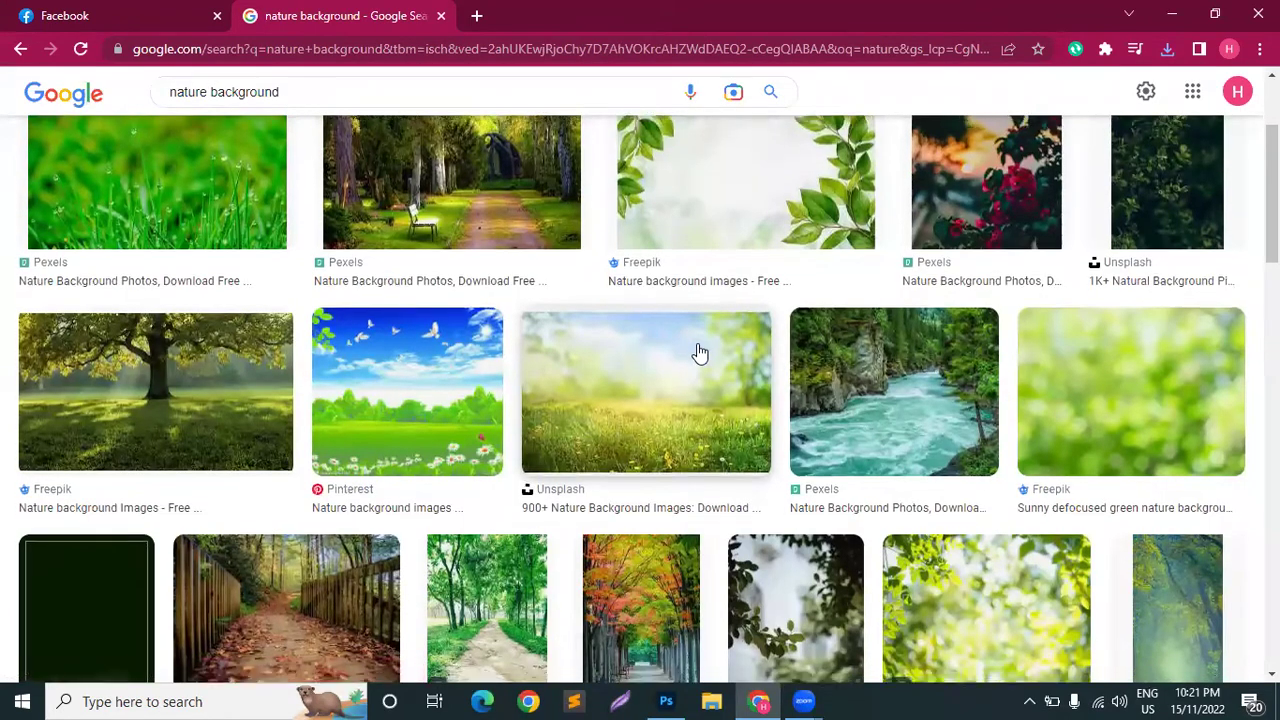
scroll(700, 358, "down", 6)
scroll(701, 341, "down", 10)
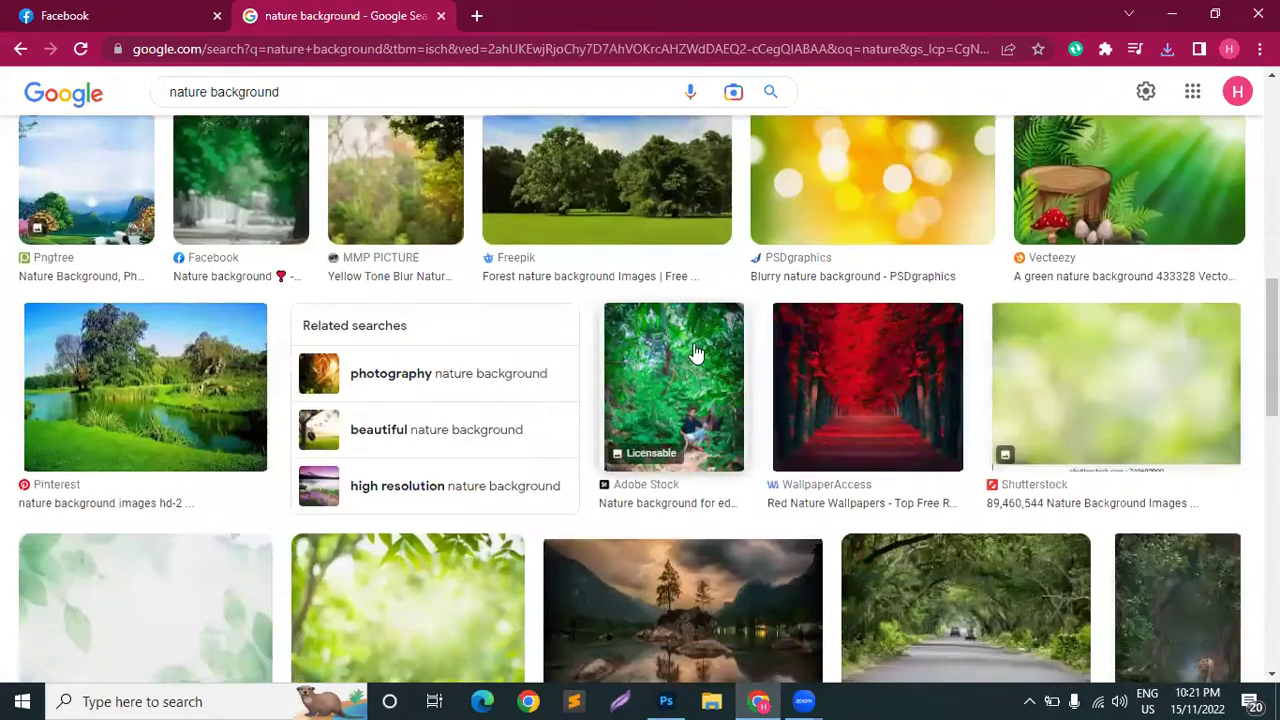
scroll(700, 362, "down", 12)
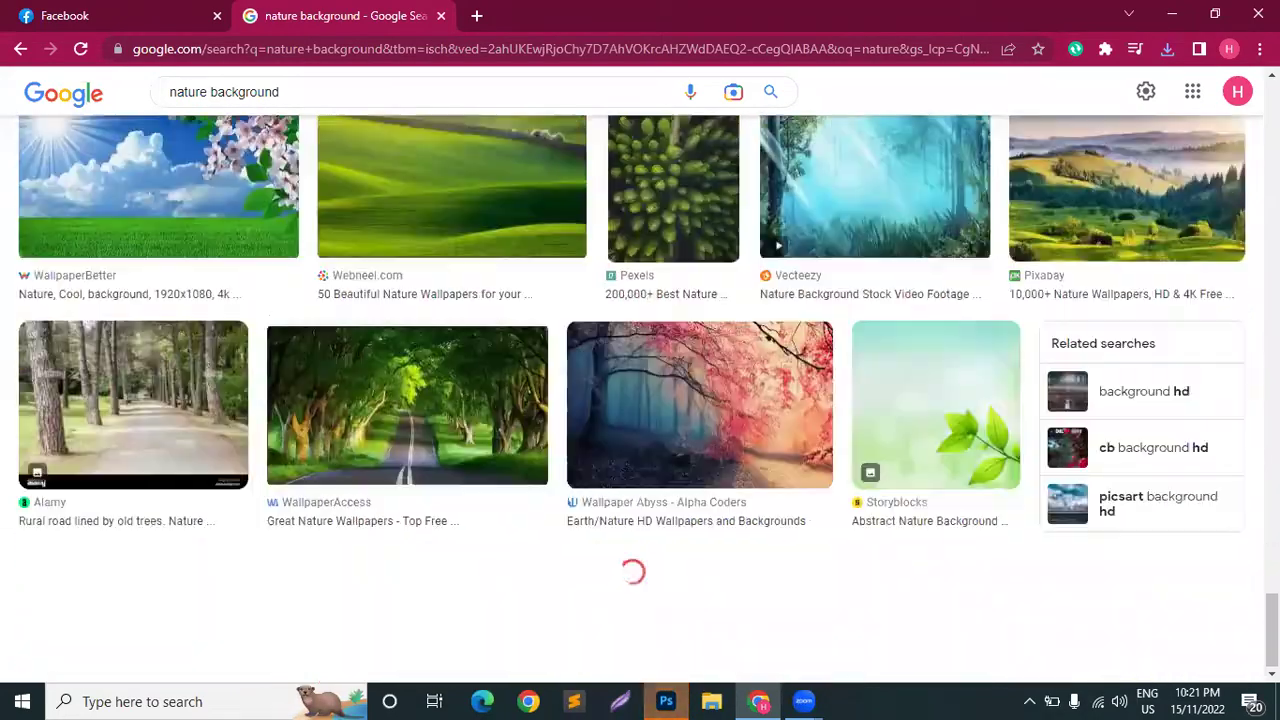
scroll(729, 356, "down", 5)
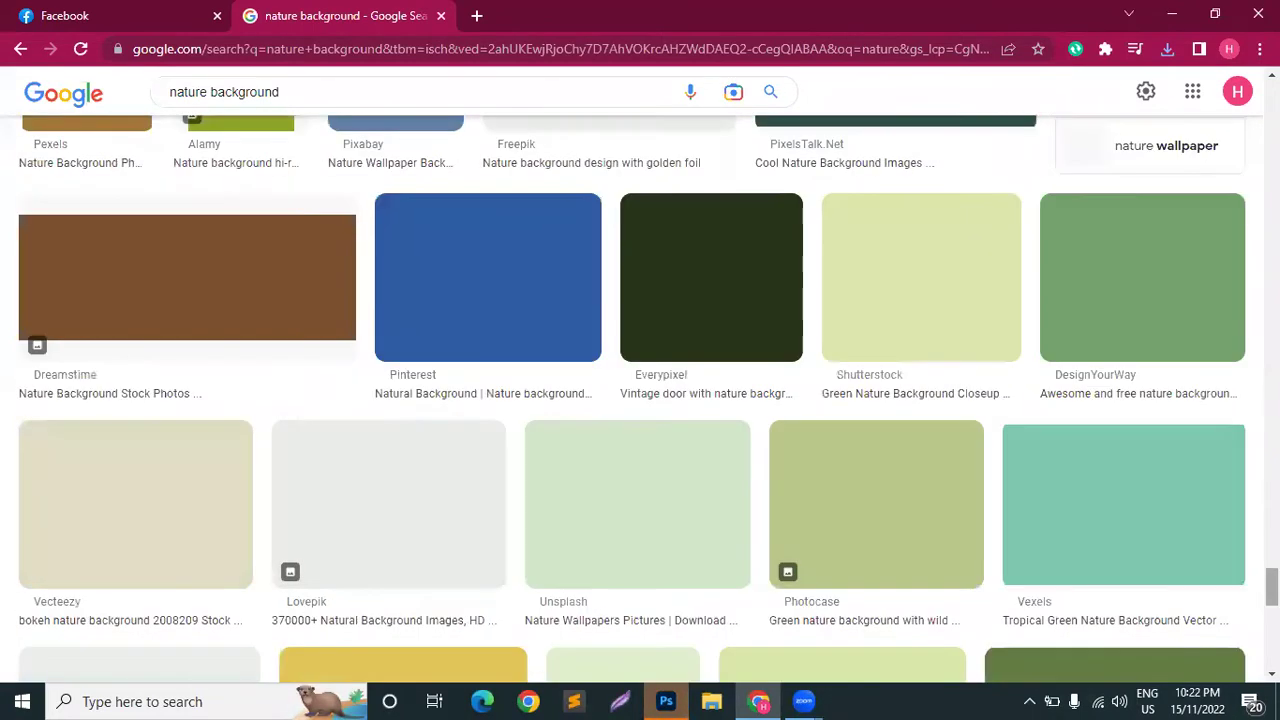
key("F5")
Switch the nature background search to All web results
left_click(183, 176)
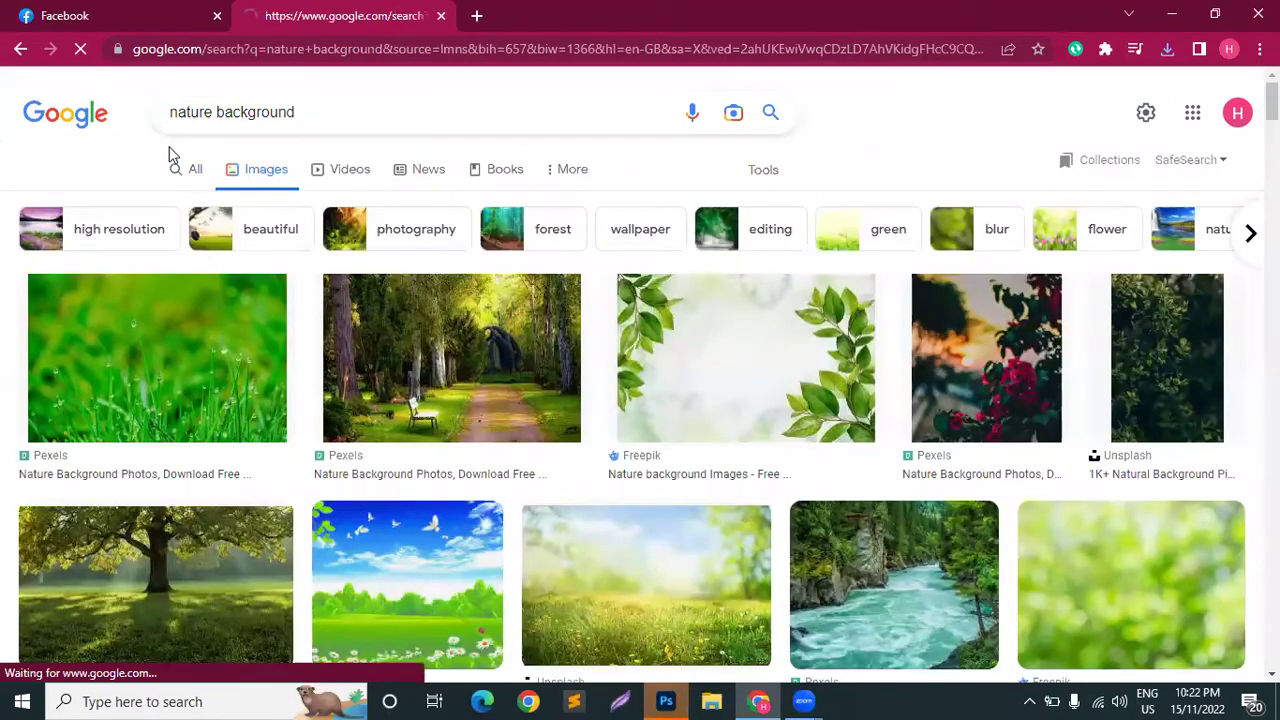
scroll(558, 452, "down", 5)
scroll(560, 446, "down", 6)
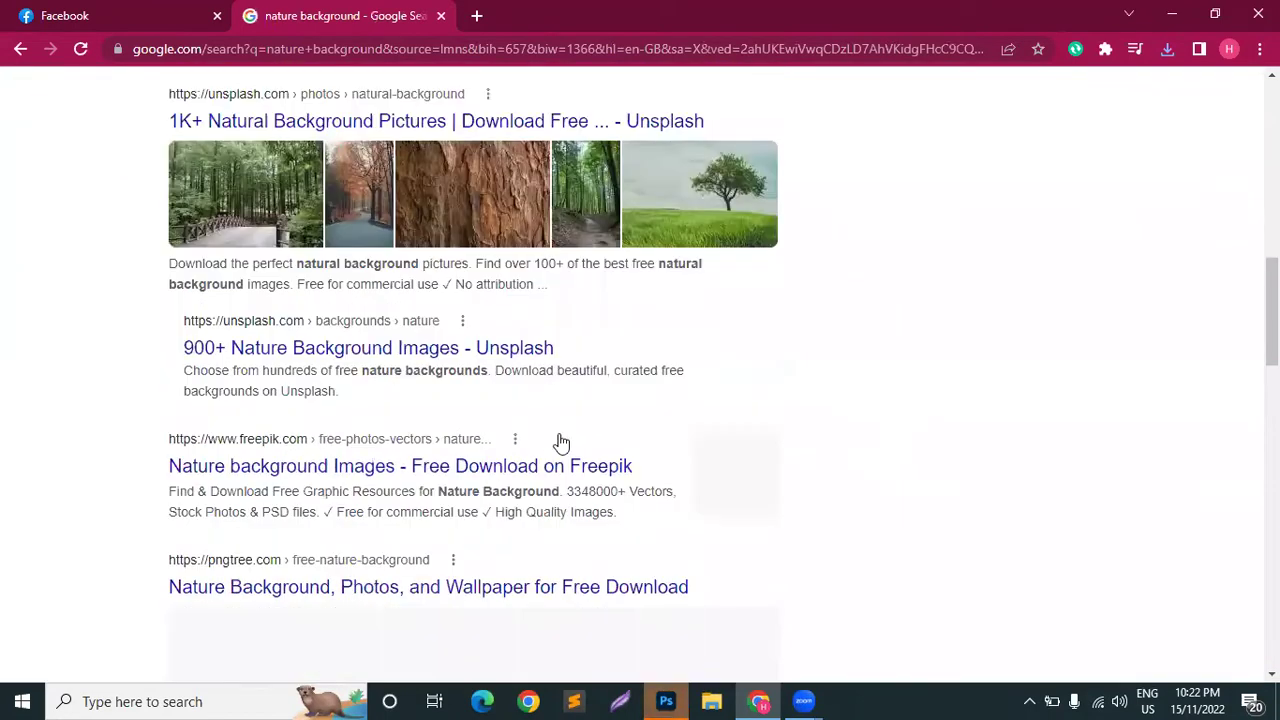
scroll(245, 172, "up", 11)
scroll(245, 172, "up", 1)
Search for 'nature images hd download' and open the Unsplash result in a new tab
left_click(217, 114)
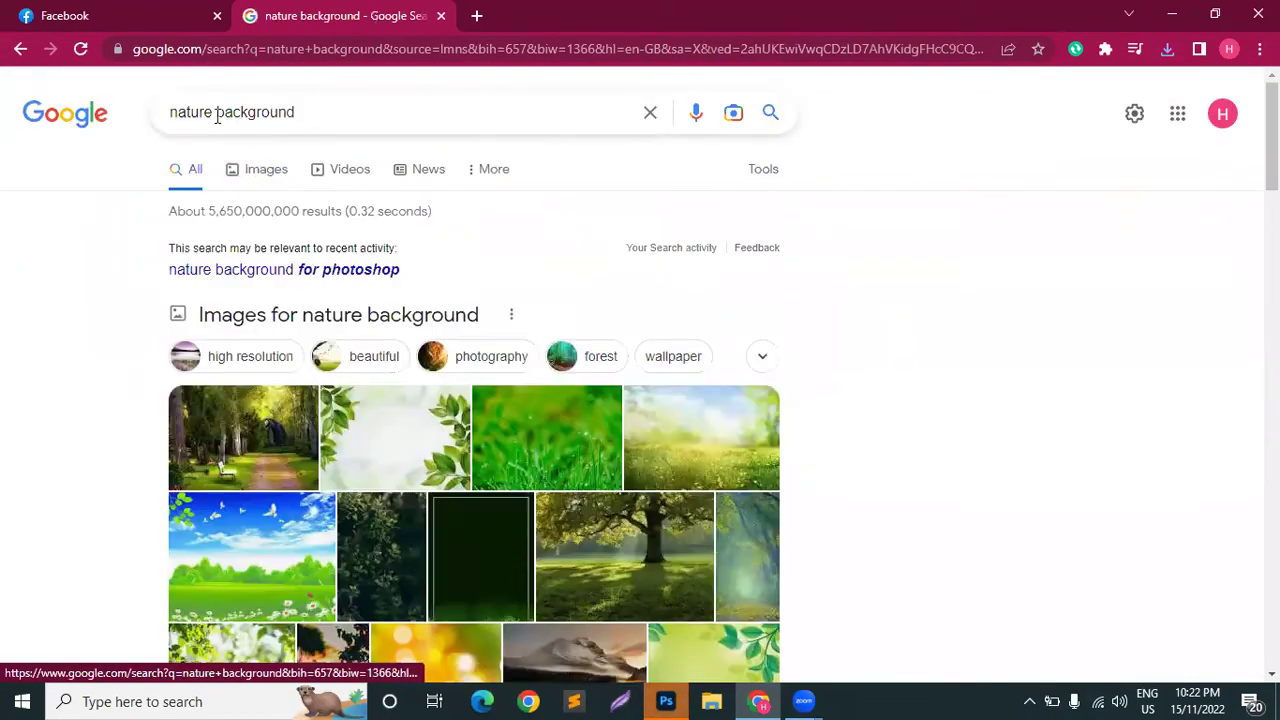
key("shift+End")
type("im")
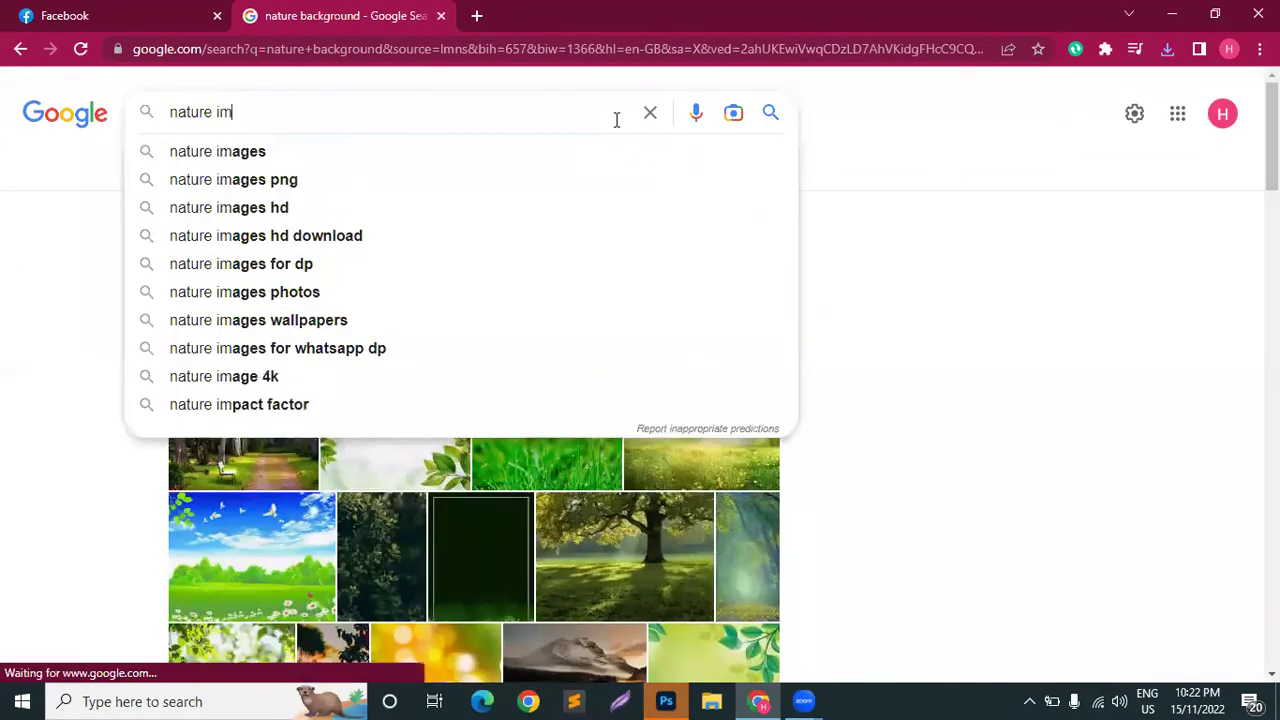
type("age h")
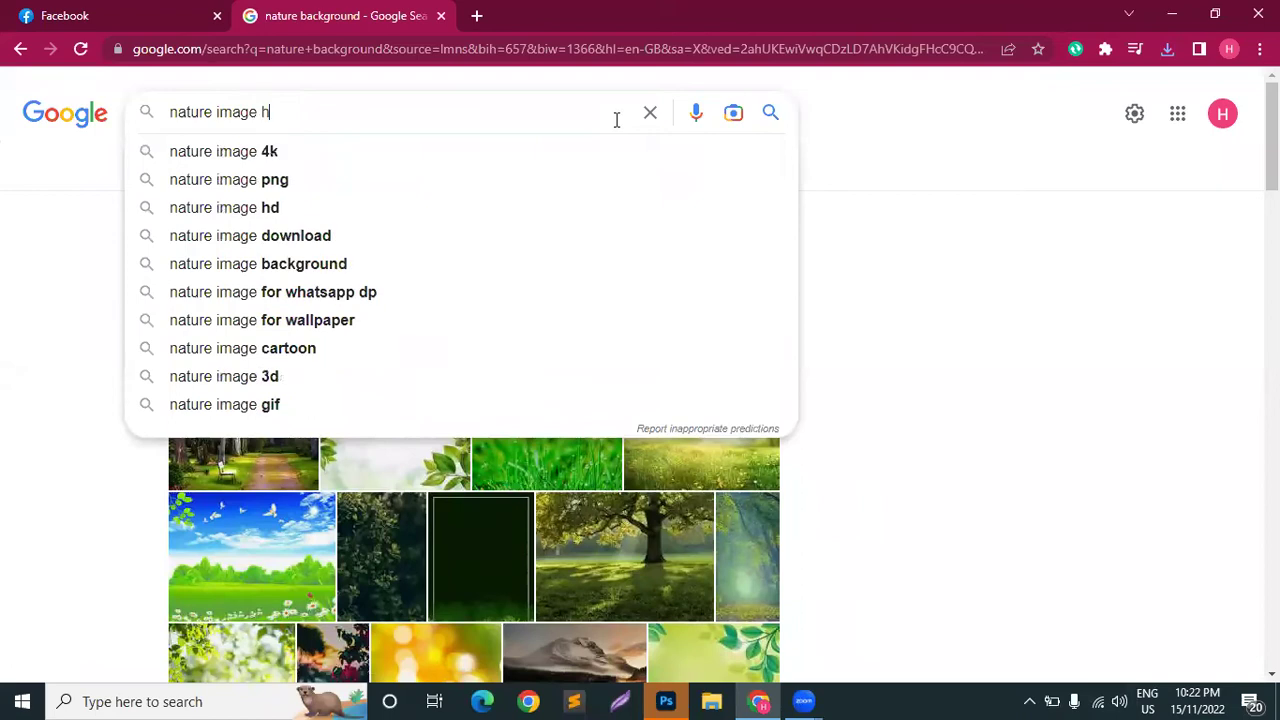
type("d")
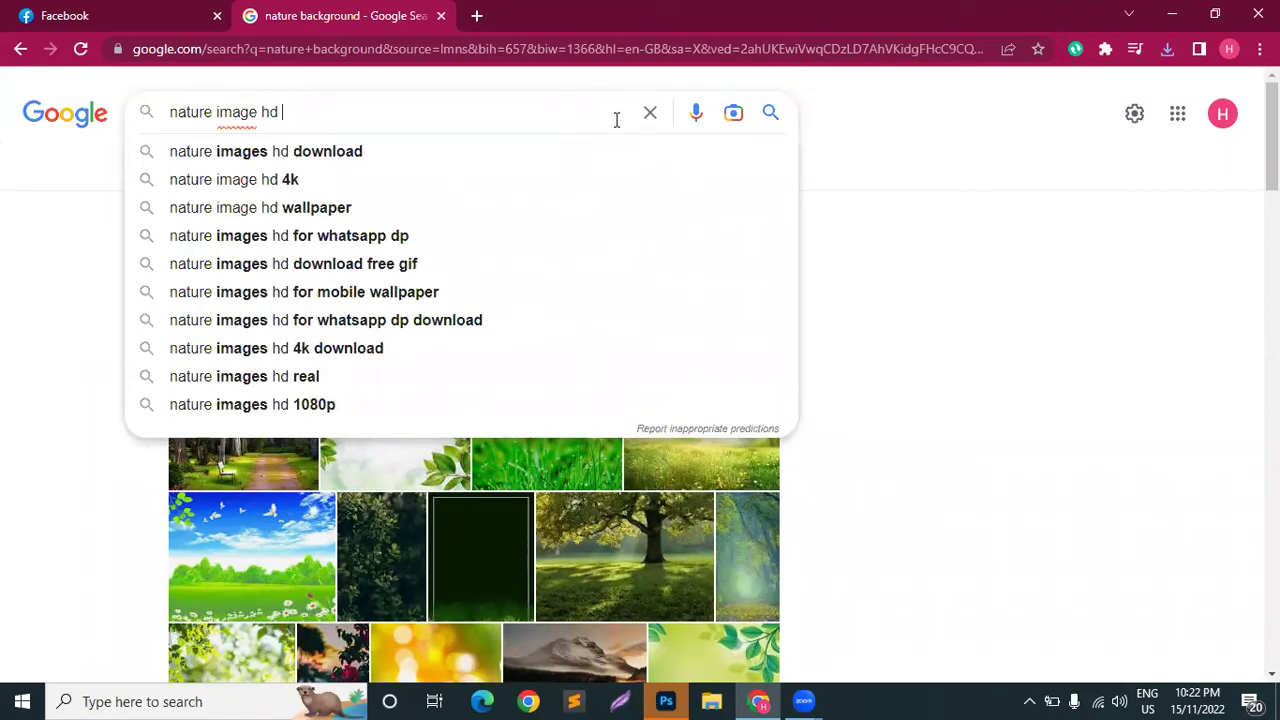
left_click(437, 157)
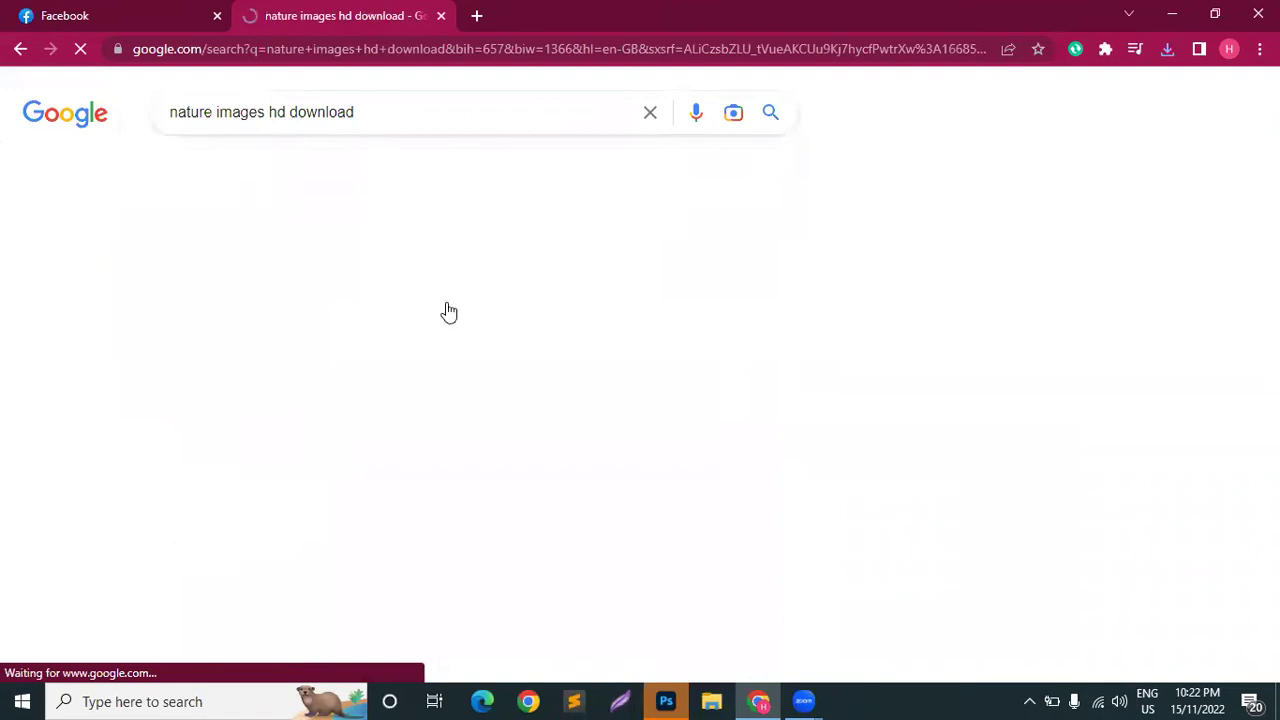
scroll(155, 375, "down", 6)
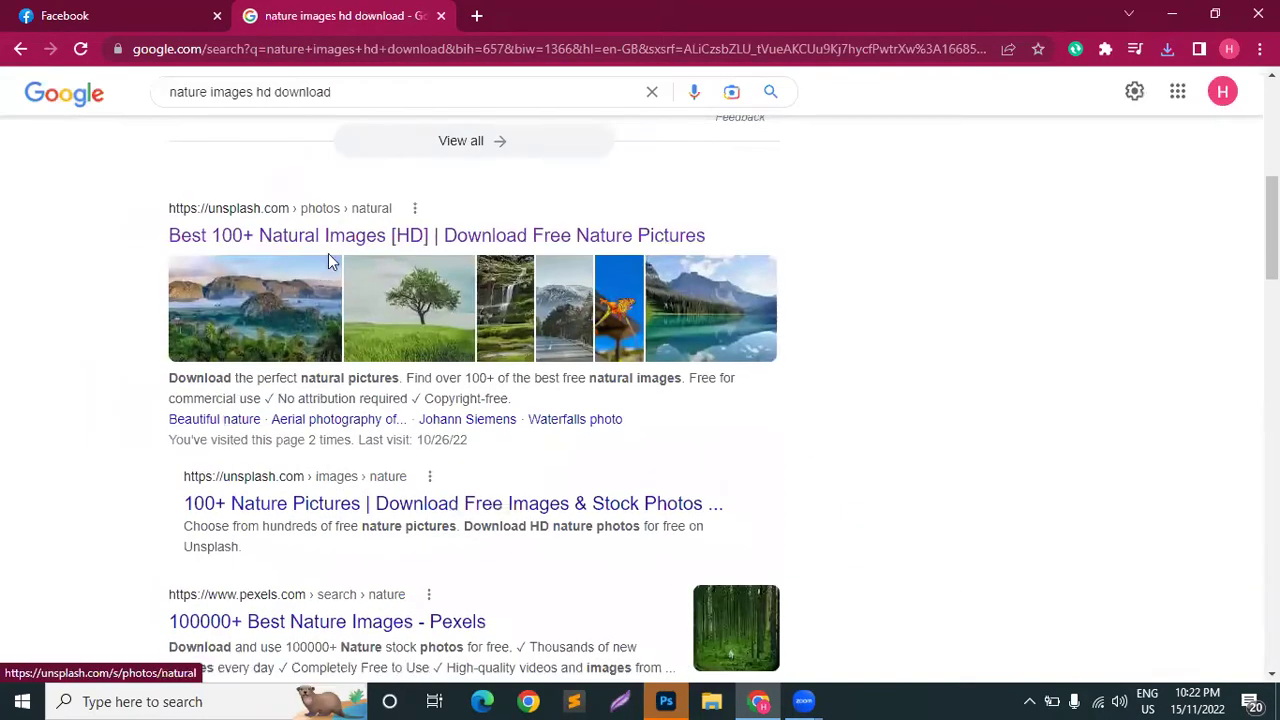
middle_click(343, 236)
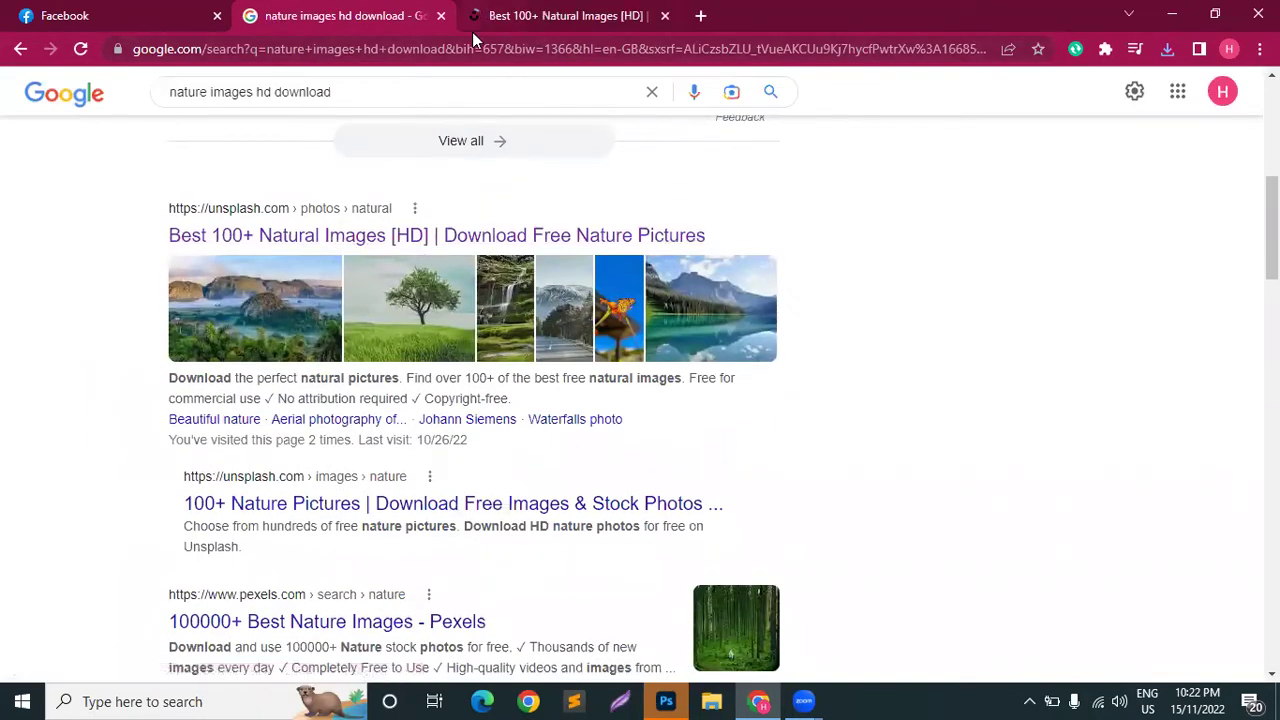
Download the dark green leaf plants photo free from Unsplash
left_click(473, 26)
scroll(680, 428, "down", 5)
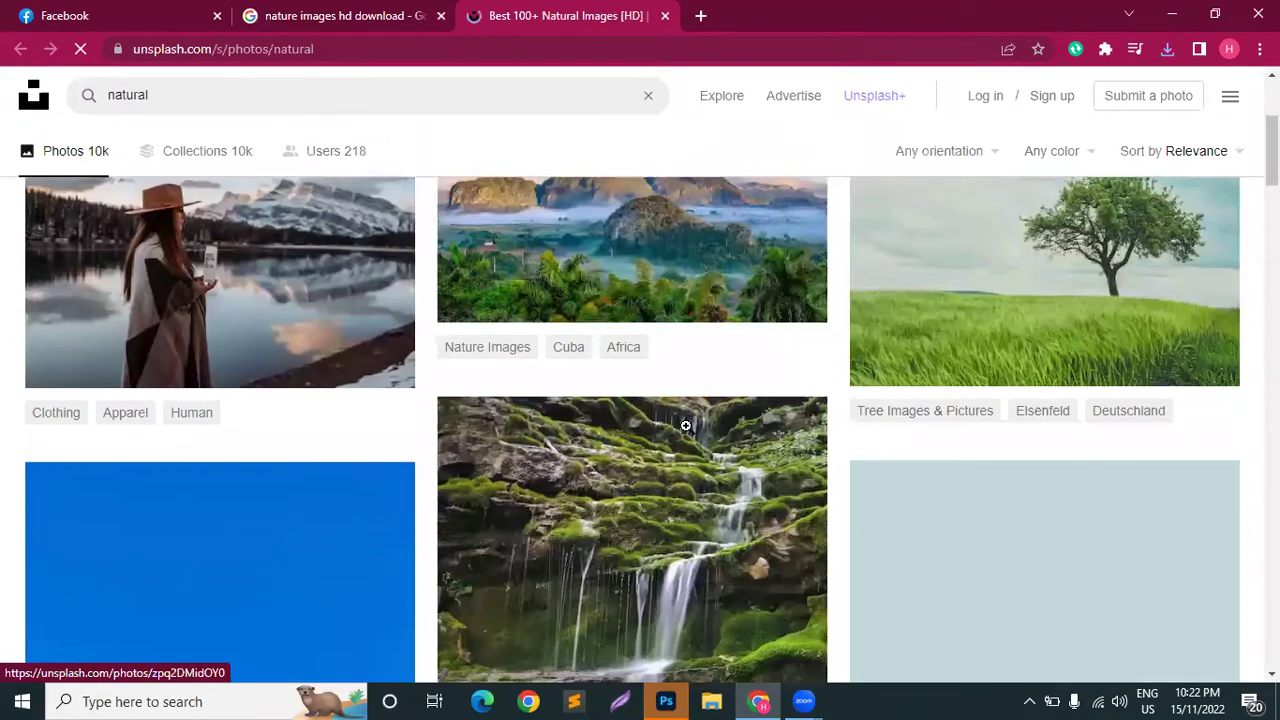
scroll(685, 425, "down", 5)
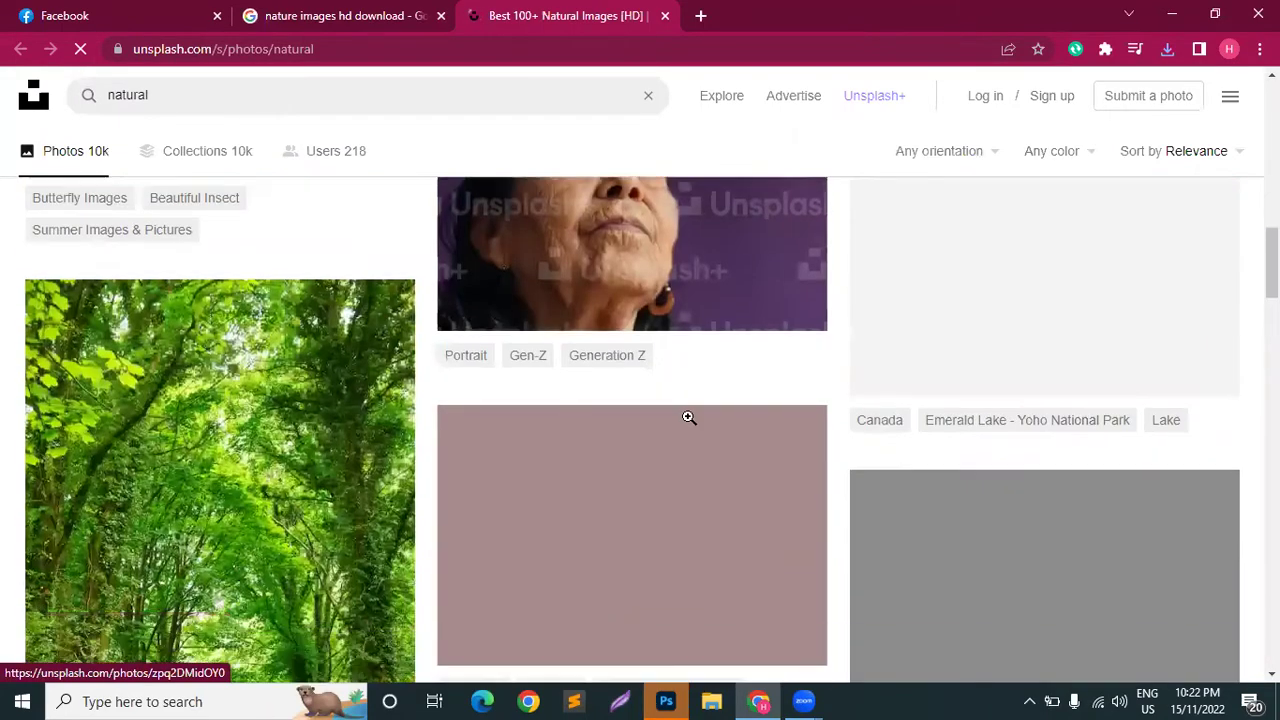
scroll(690, 416, "down", 10)
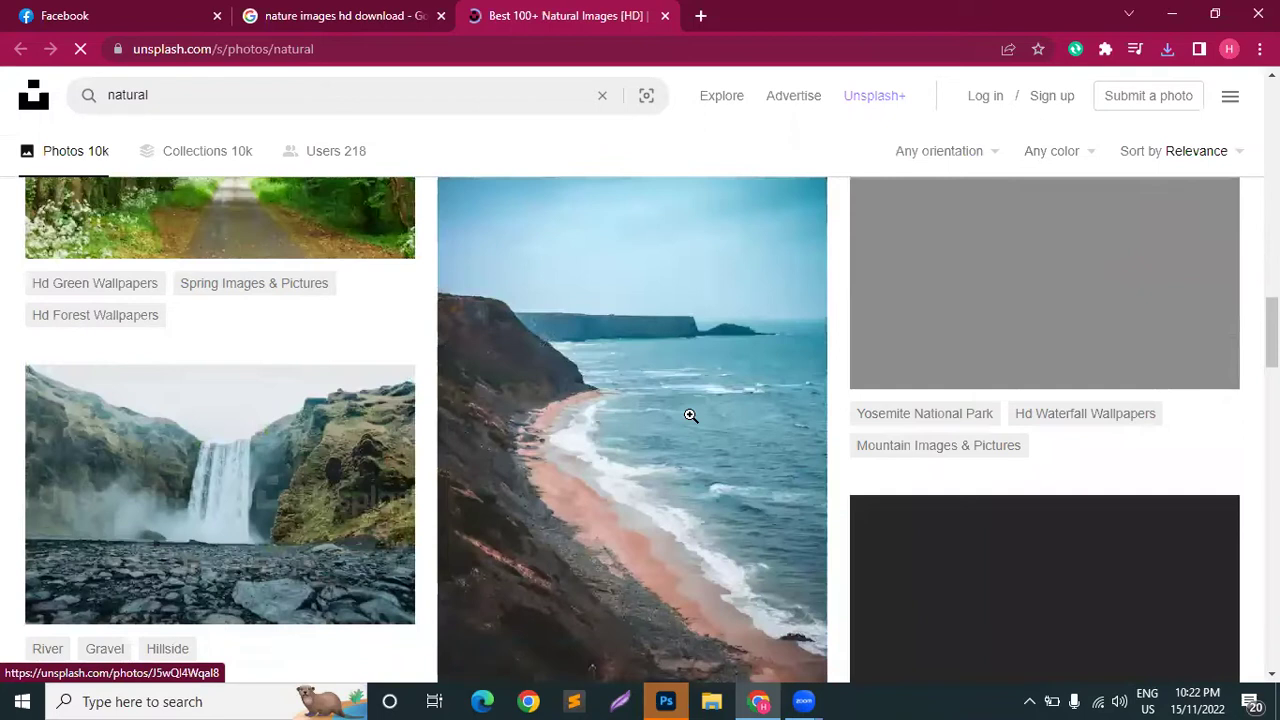
scroll(690, 416, "down", 1)
scroll(690, 416, "down", 3)
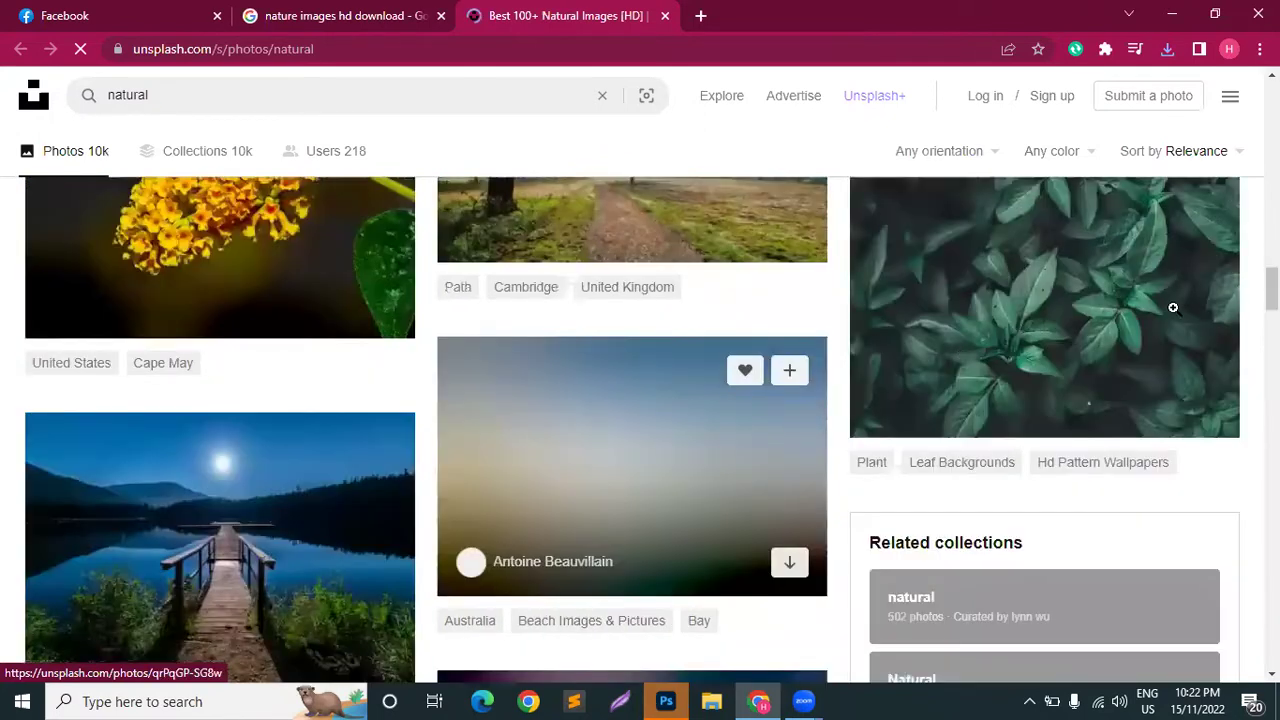
scroll(1006, 382, "up", 3)
left_click(952, 288)
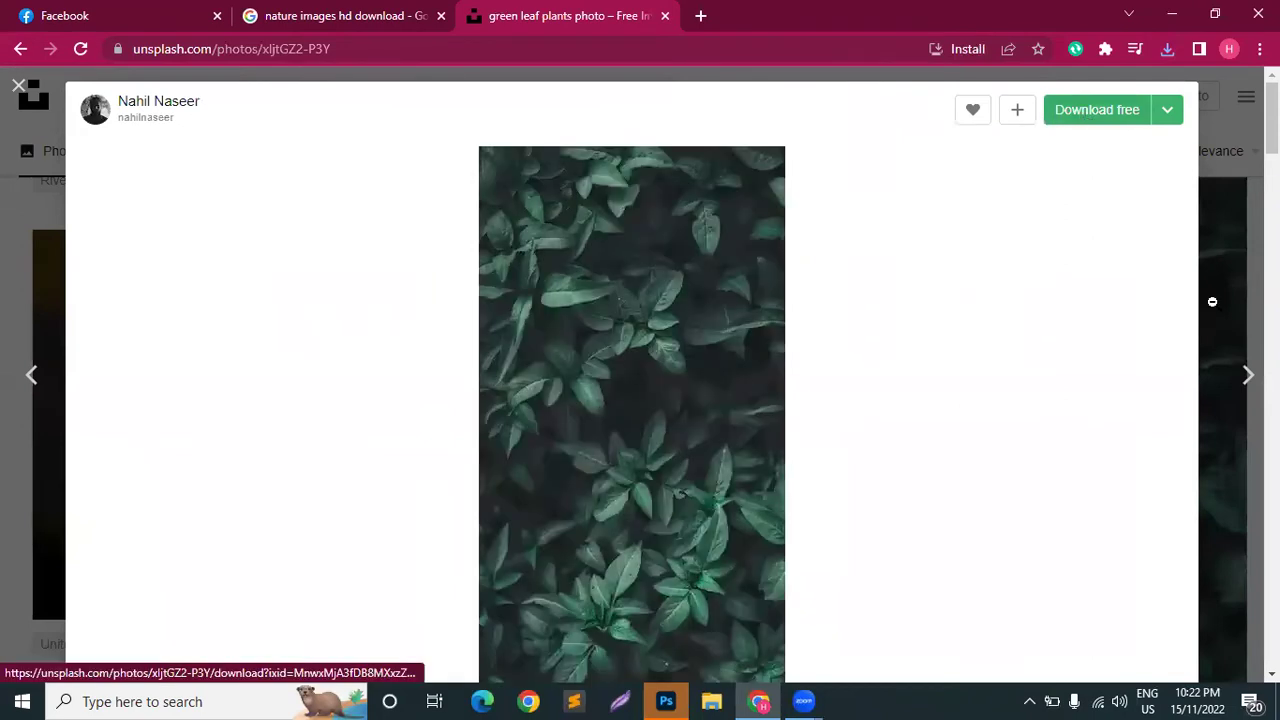
key("Escape")
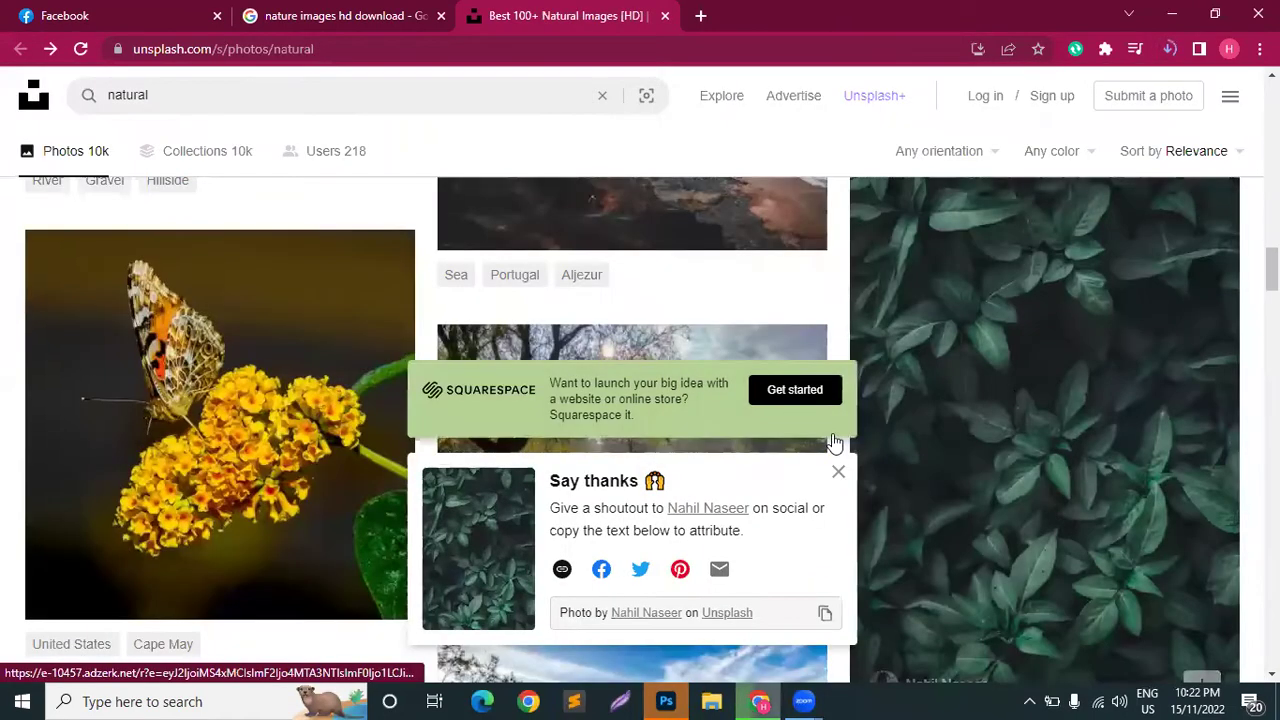
Switch from Chrome over to Photoshop's home screen
scroll(829, 441, "down", 10)
scroll(810, 420, "down", 5)
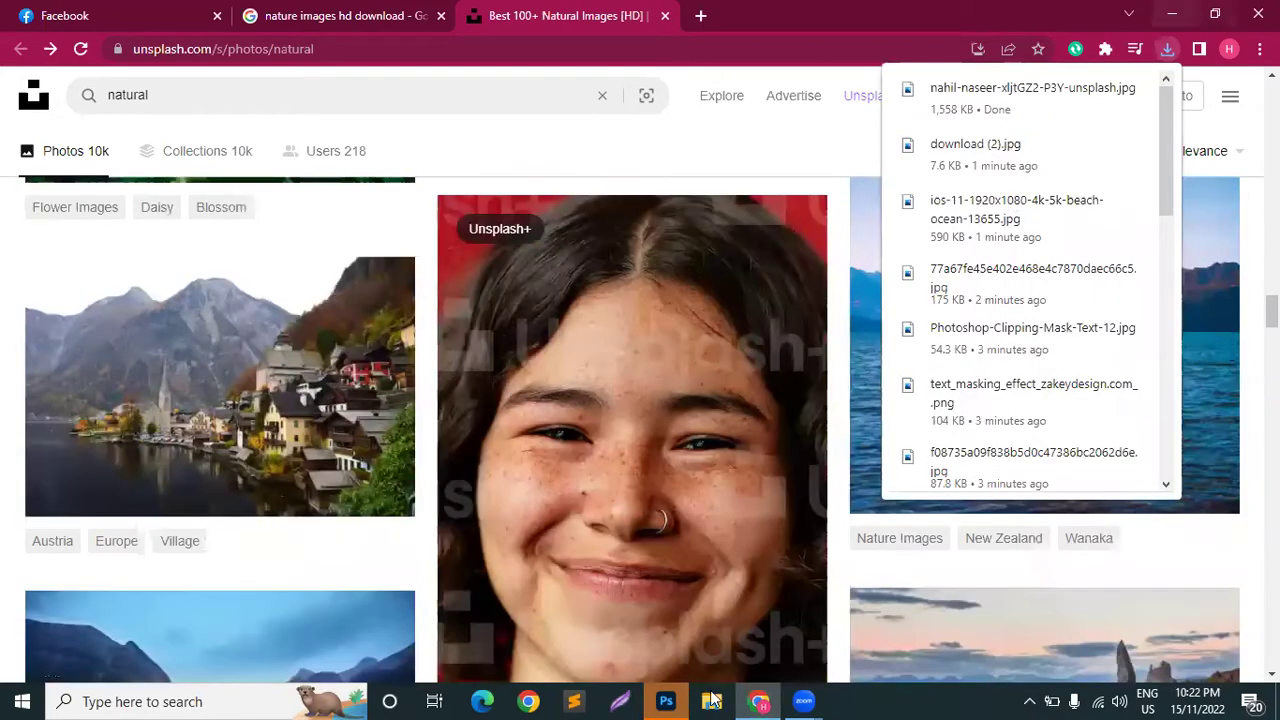
left_click(662, 701)
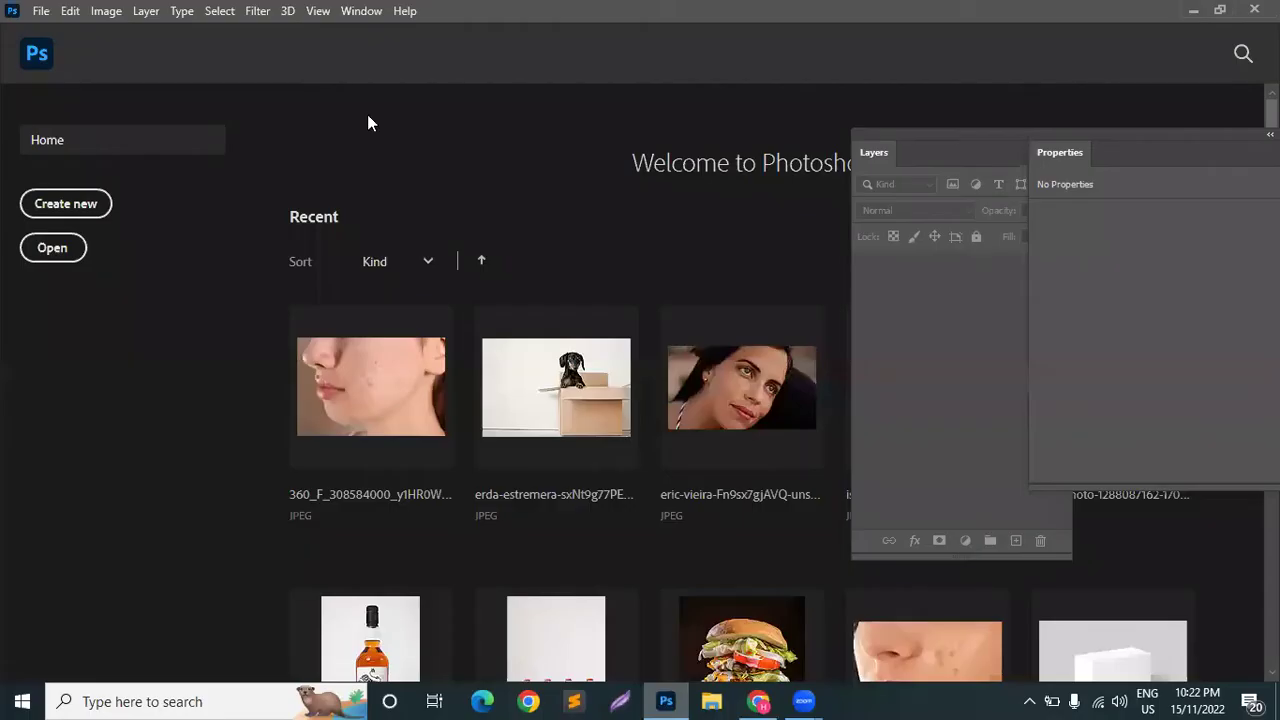
Create a new blank white 2000 × 2000 px document at 96 ppi
left_click(40, 11)
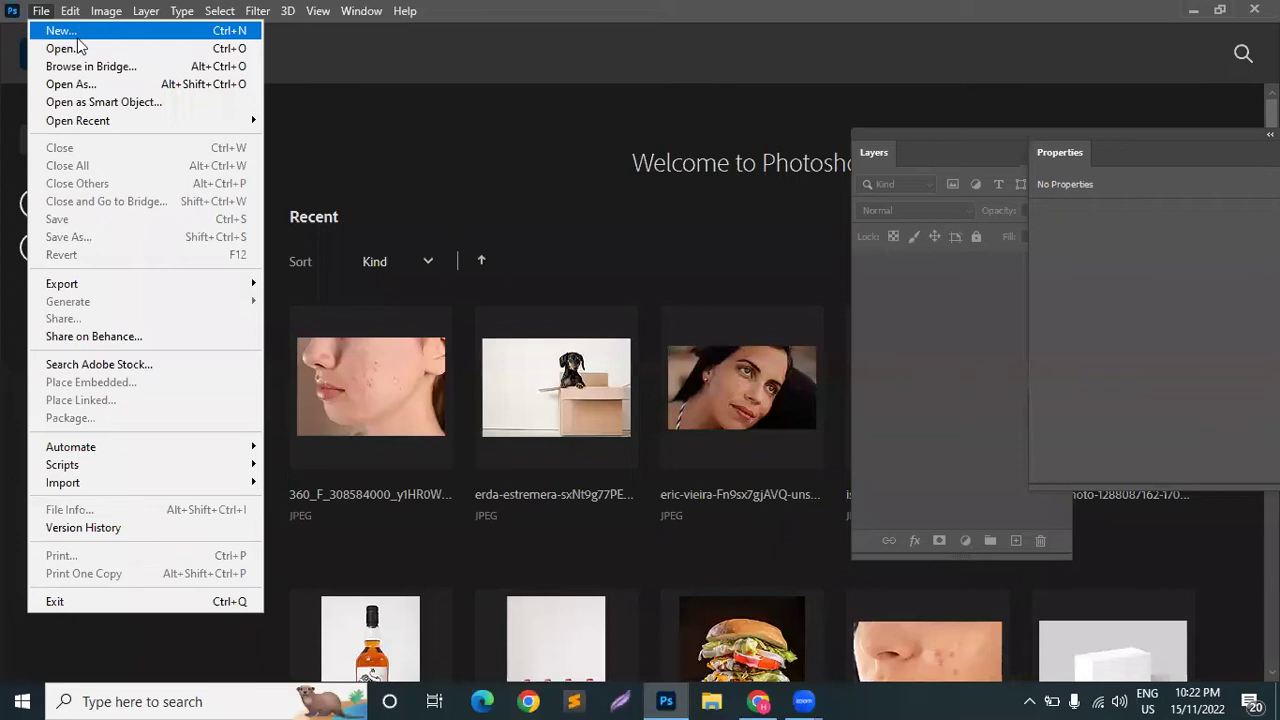
left_click(97, 39)
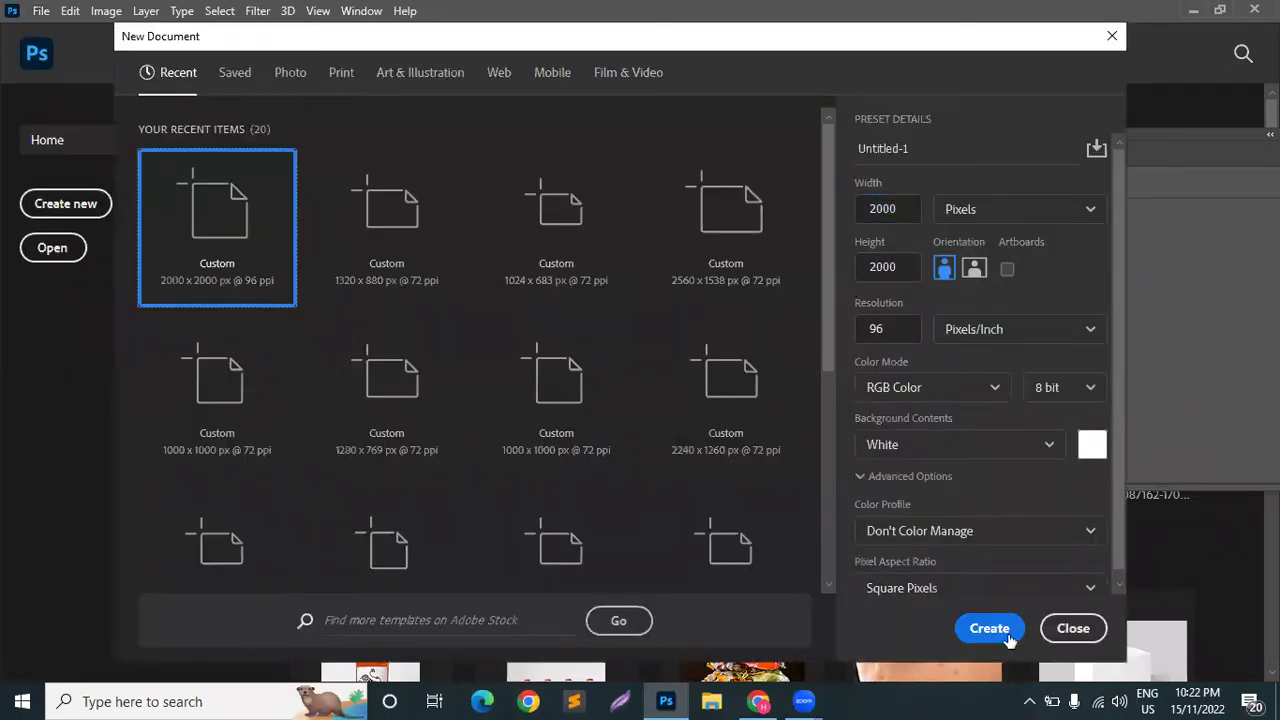
key("Return")
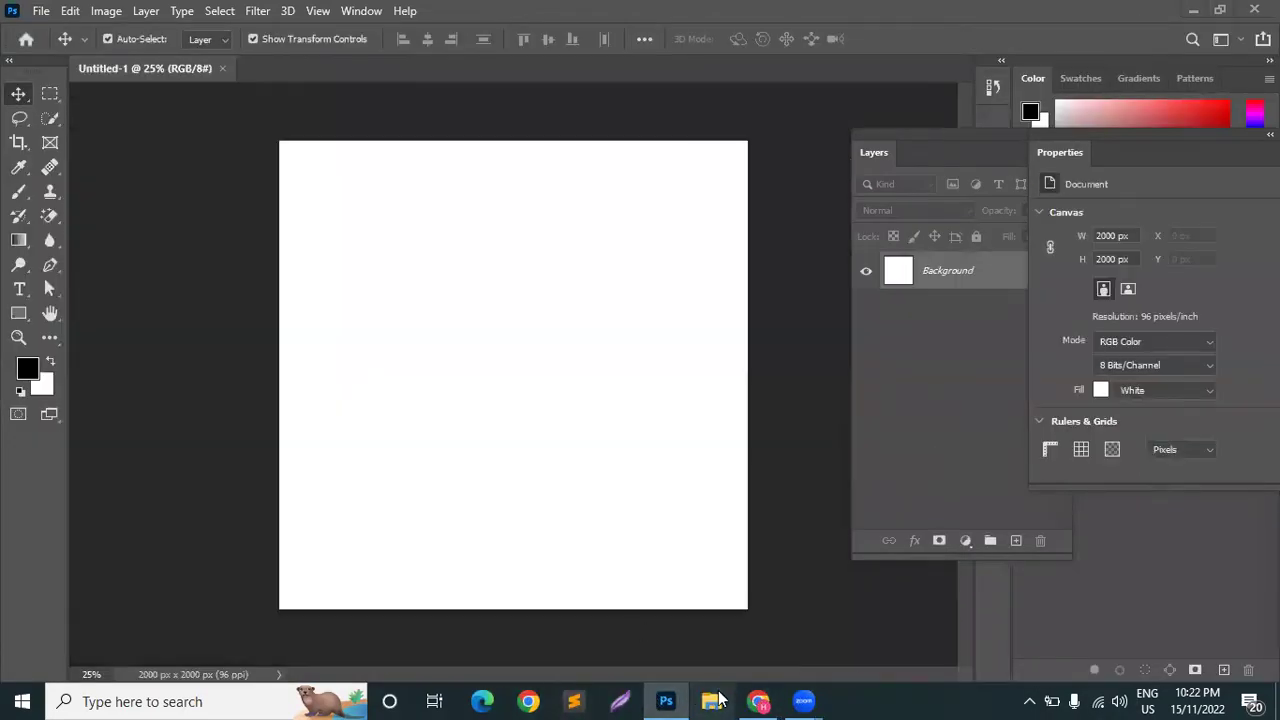
Place the downloaded beach-and-waves image into Untitled-1 as an embedded smart object layer
key("super+e")
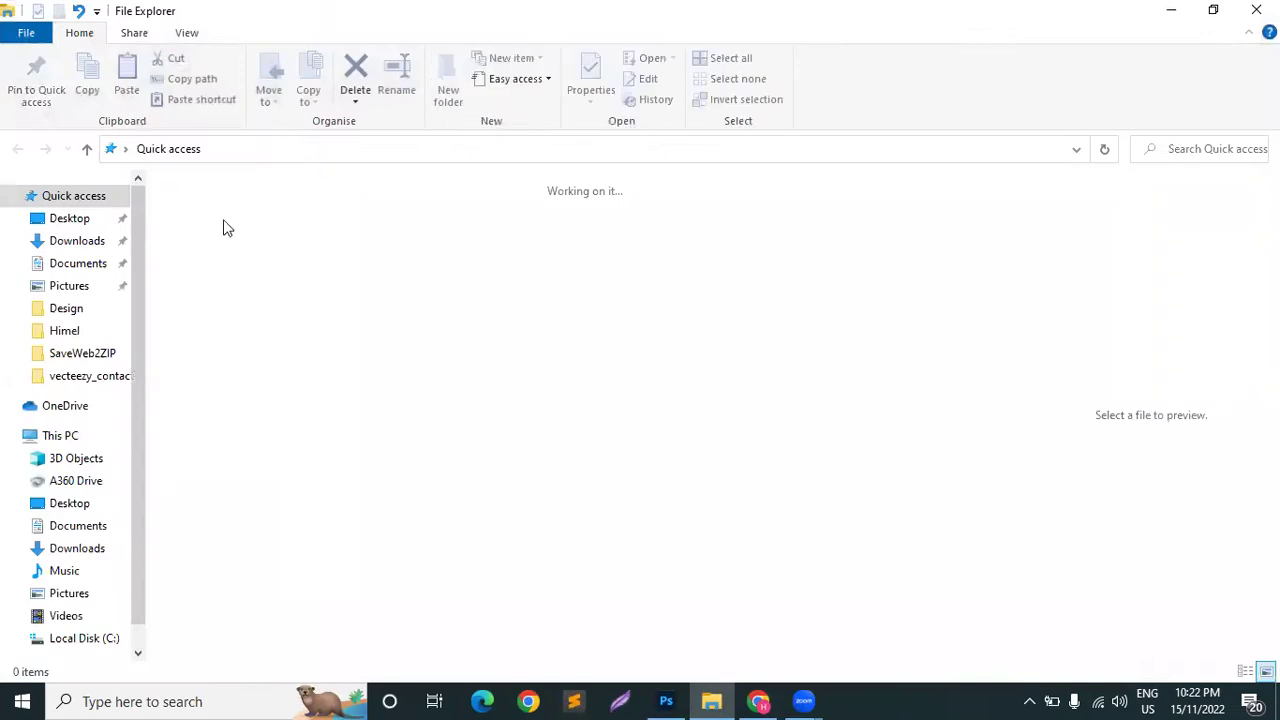
left_click(330, 300)
left_click_drag(355, 325, 575, 336)
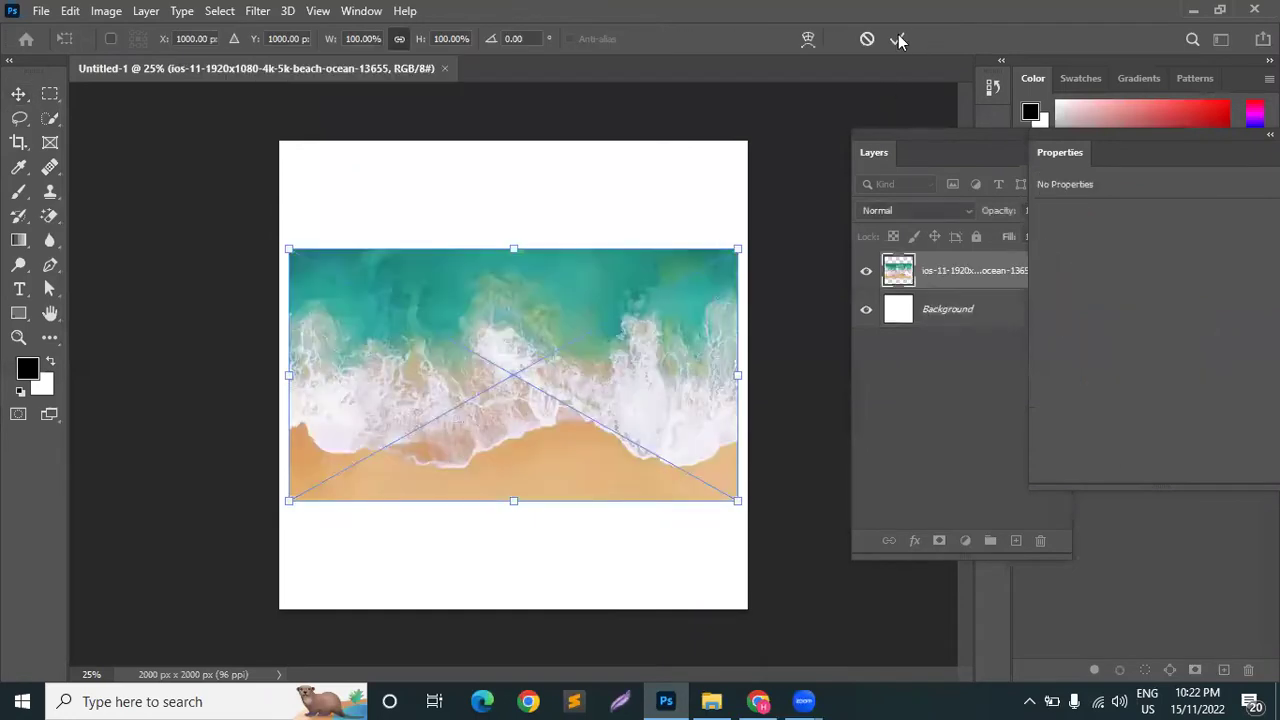
left_click(896, 40)
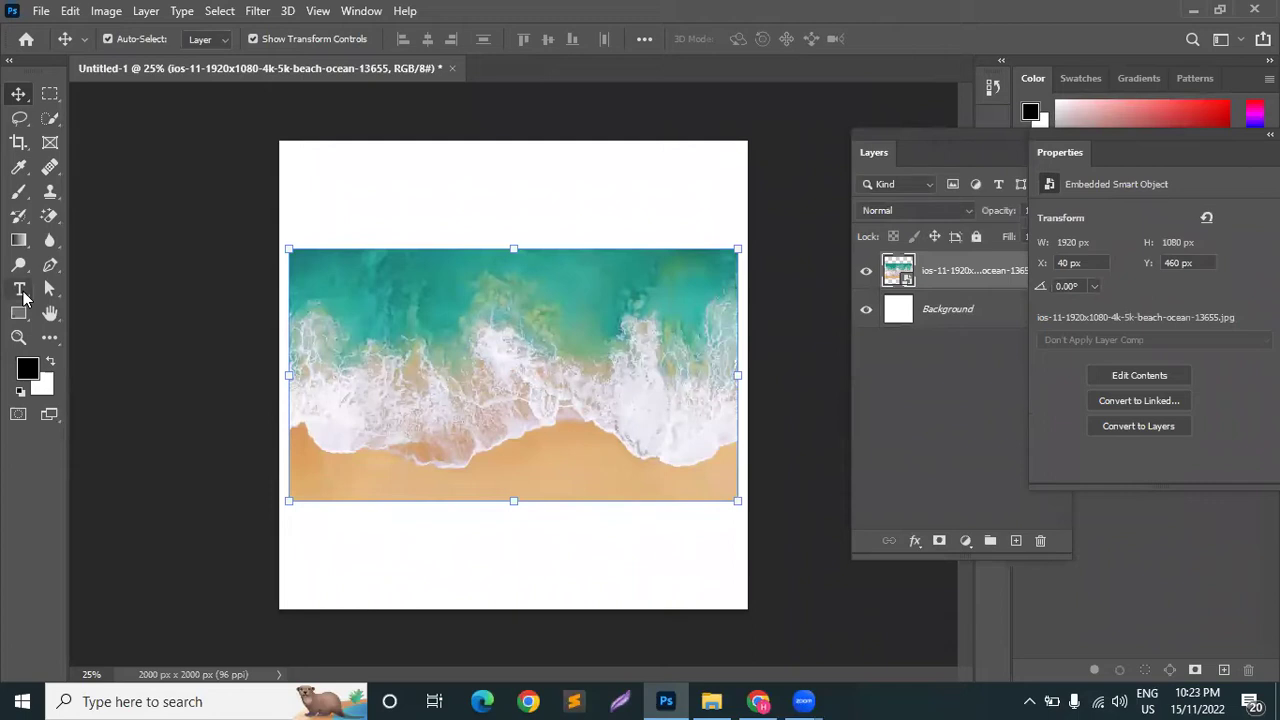
Add a 'sea beach' text layer in the middle of the beach photo
left_click(23, 297)
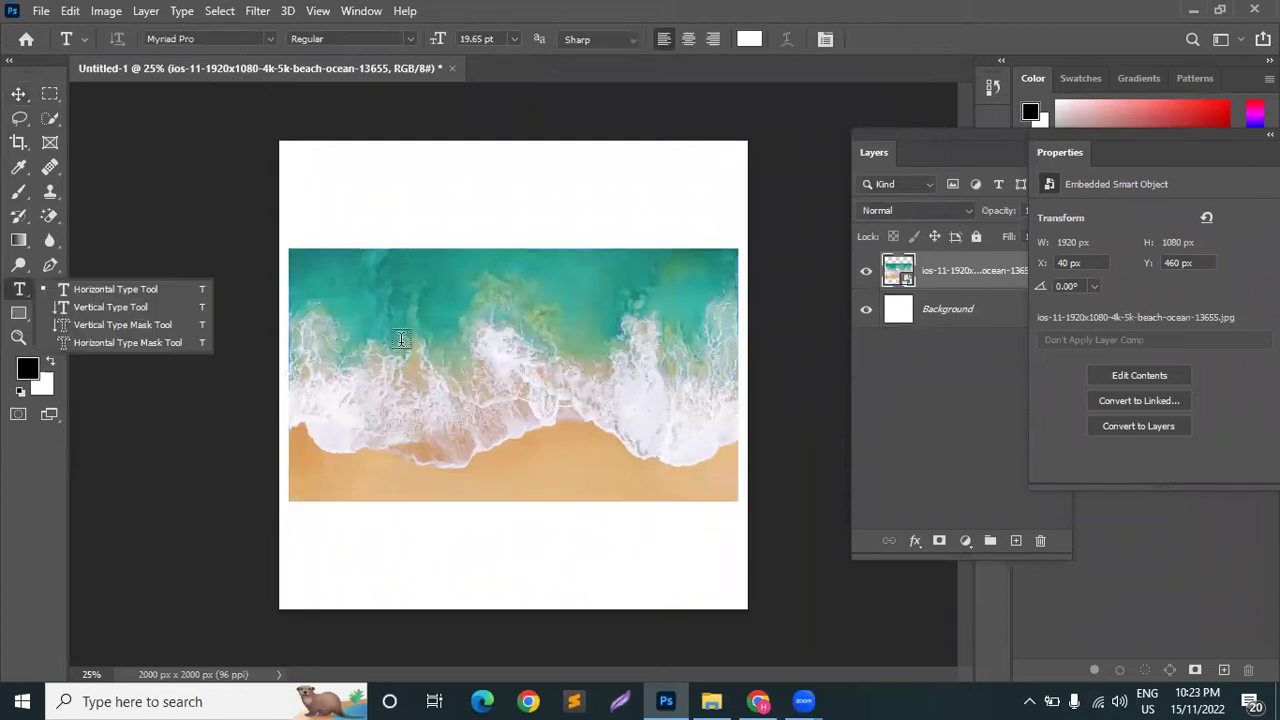
left_click(468, 417)
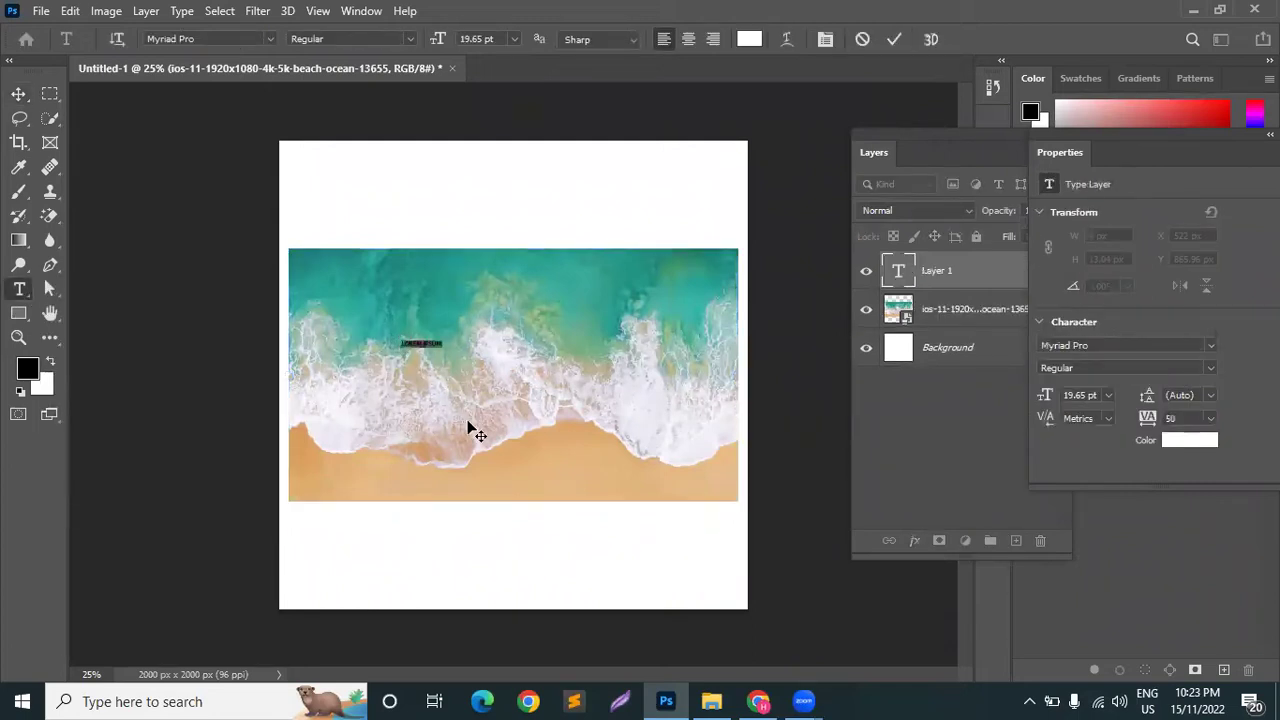
type("sea beach")
Scale the SEA BEACH text up to about 200.95 pt, centred across the photo
left_click(18, 93)
left_click_drag(432, 346, 700, 524)
left_click_drag(626, 392, 574, 366)
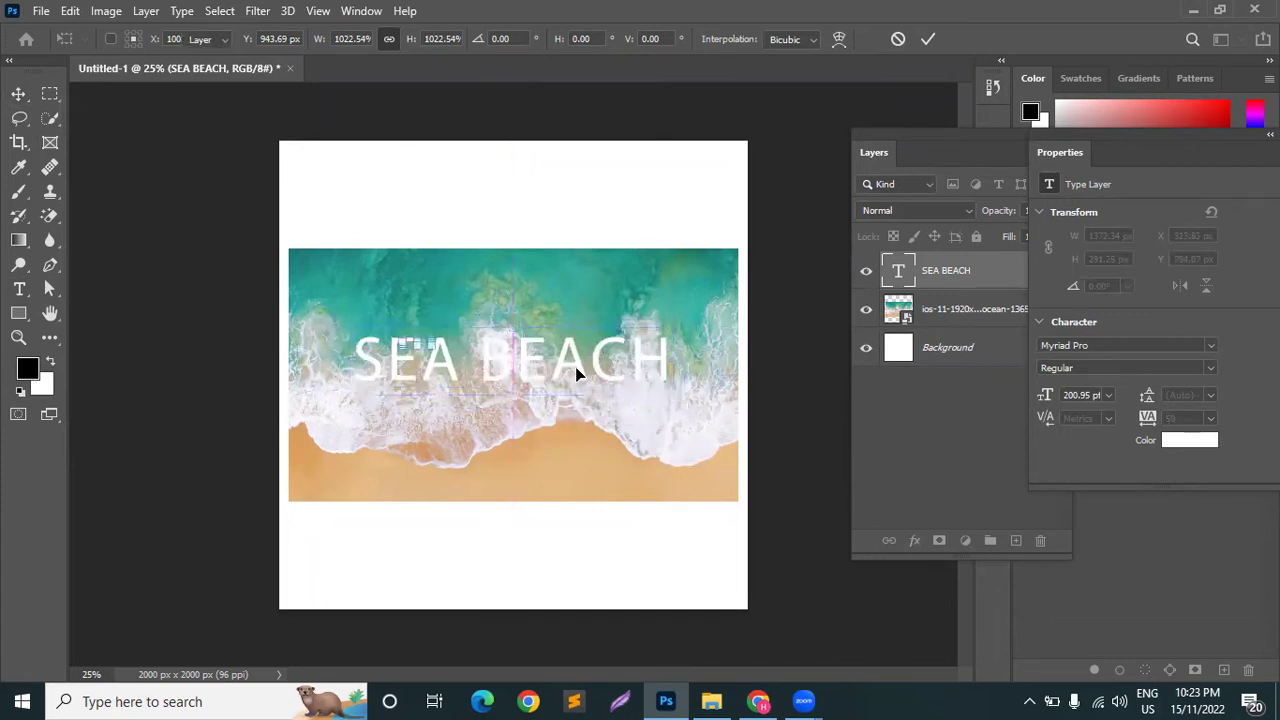
key("Return")
double_click(568, 342)
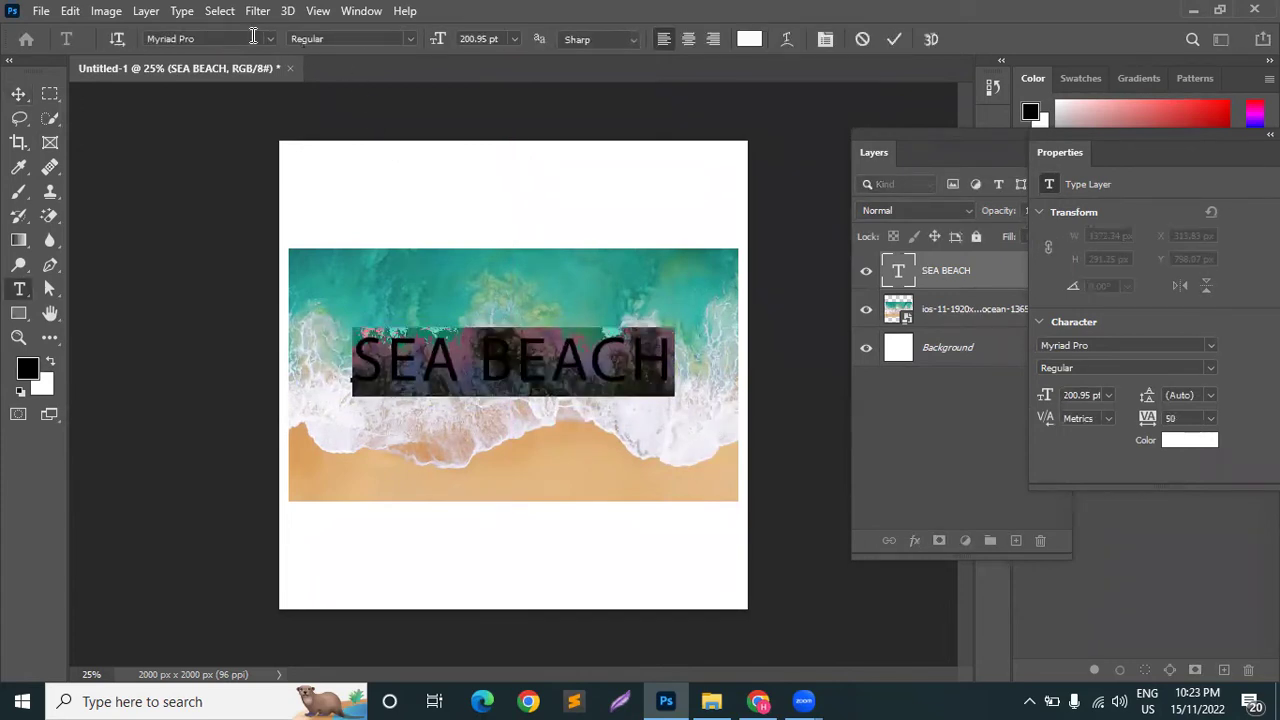
Change the SEA BEACH font family to Montserrat
left_click(272, 40)
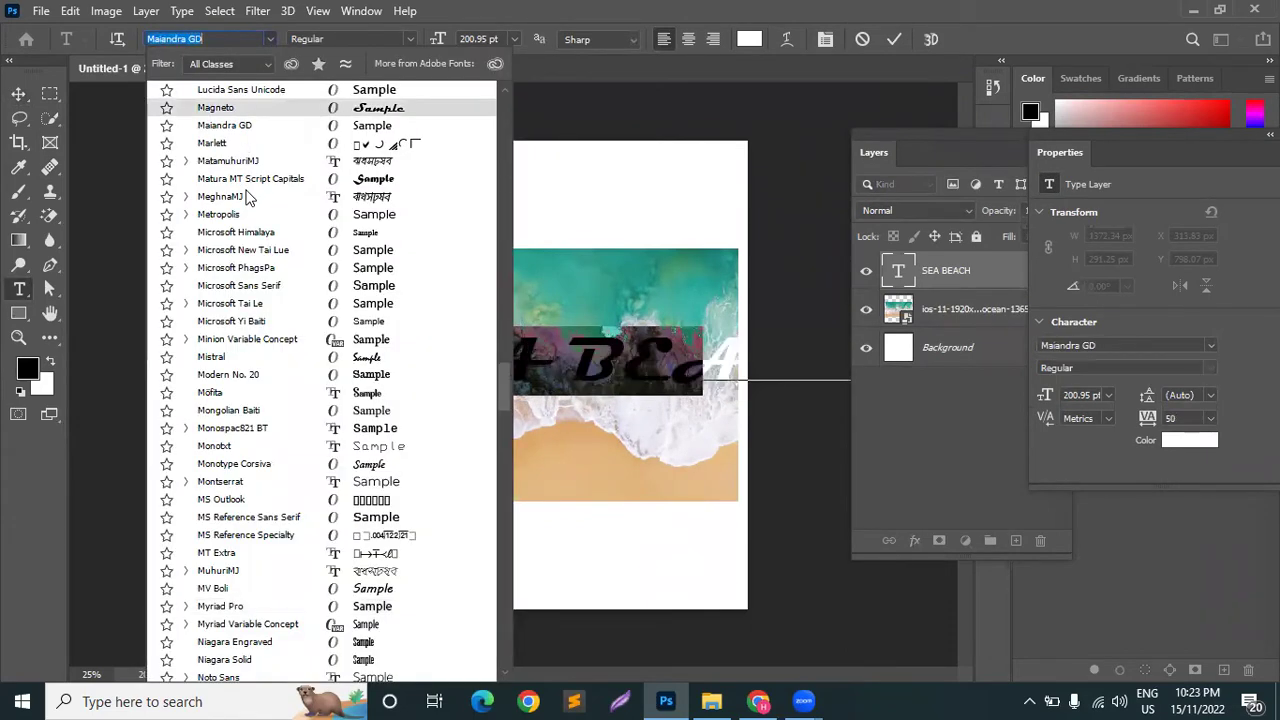
scroll(506, 446, "up", 3)
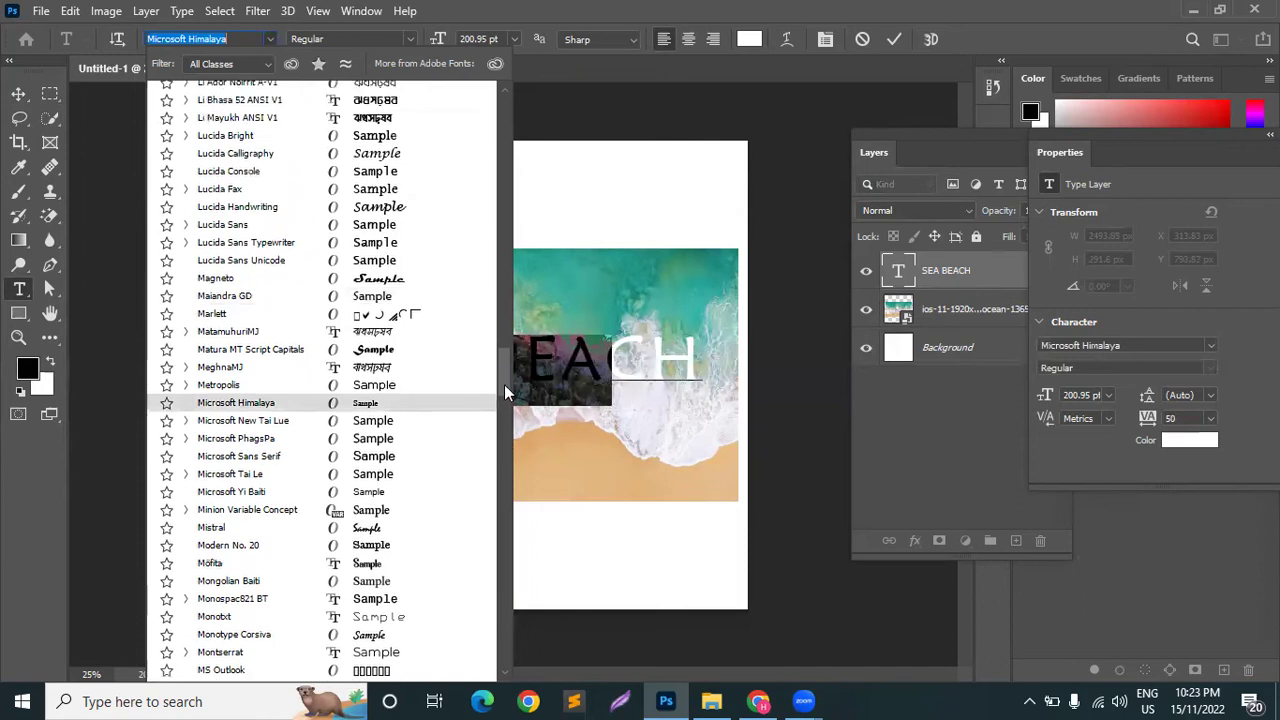
scroll(504, 384, "up", 1)
scroll(496, 108, "up", 15)
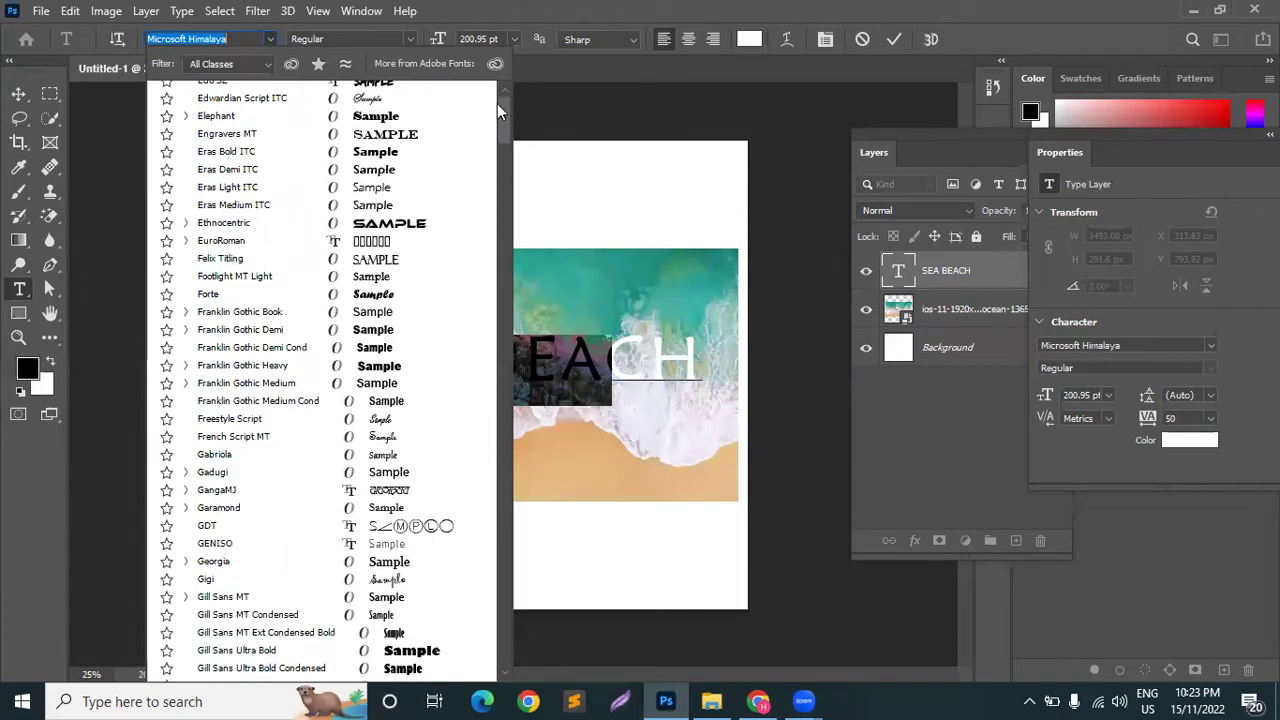
scroll(497, 103, "up", 20)
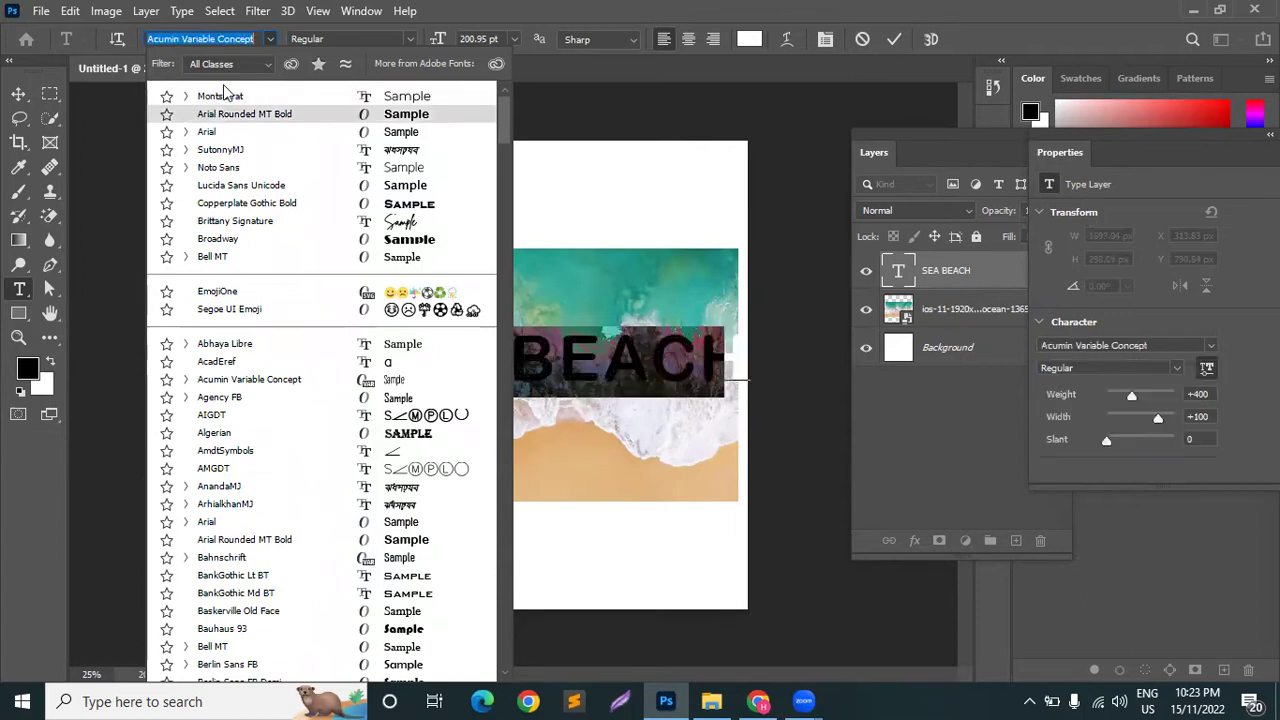
key("Escape")
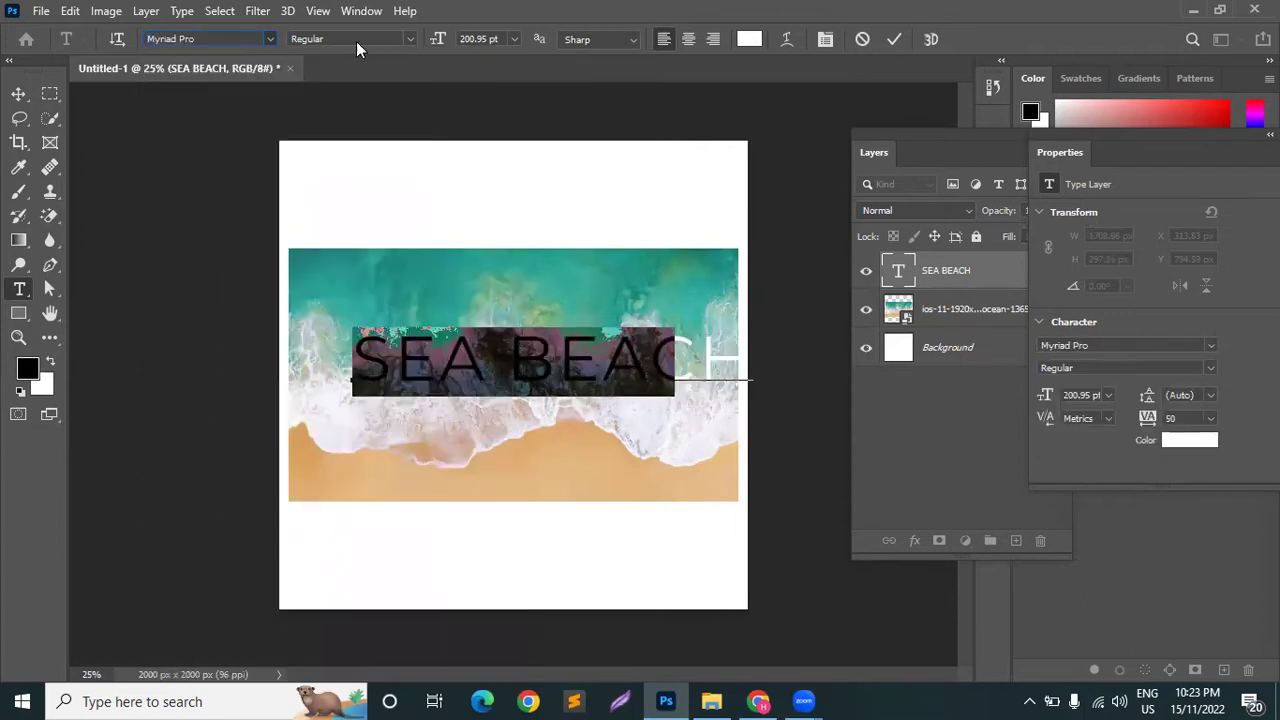
Compare Bold, ExtraBold and Black weights, settle on Black, and shift the text left
left_click(411, 38)
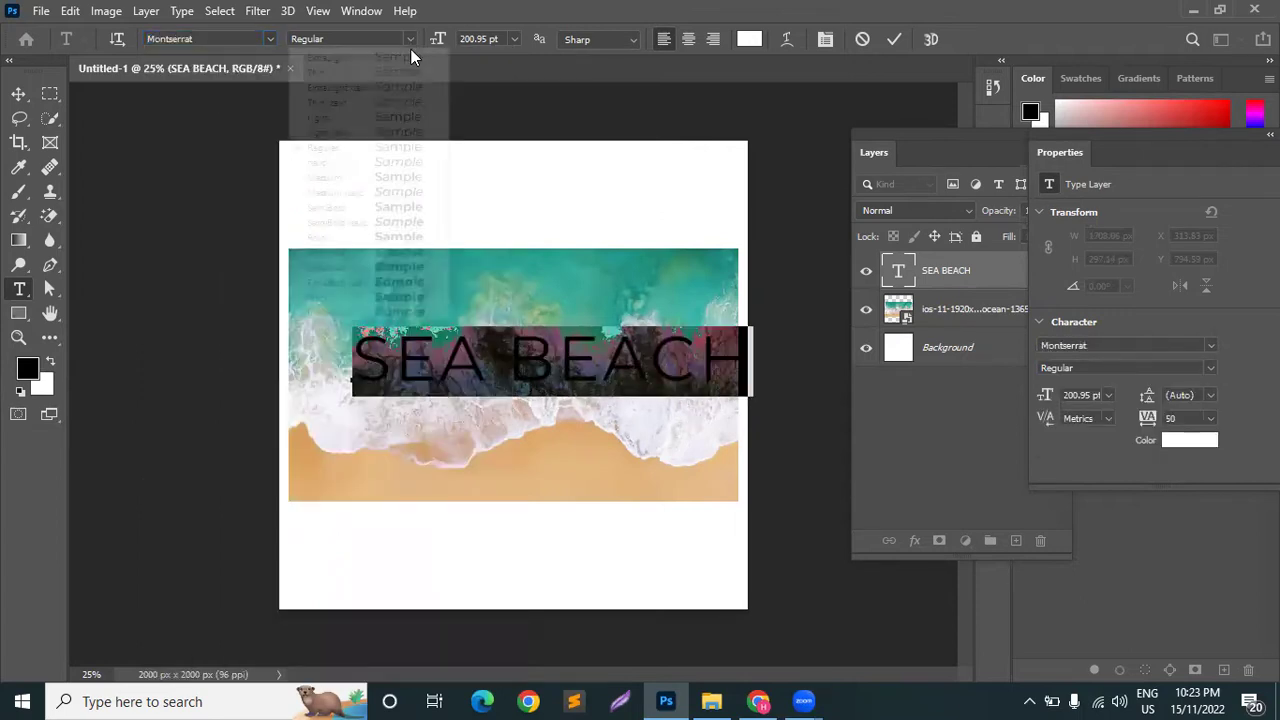
left_click(347, 240)
left_click(455, 362)
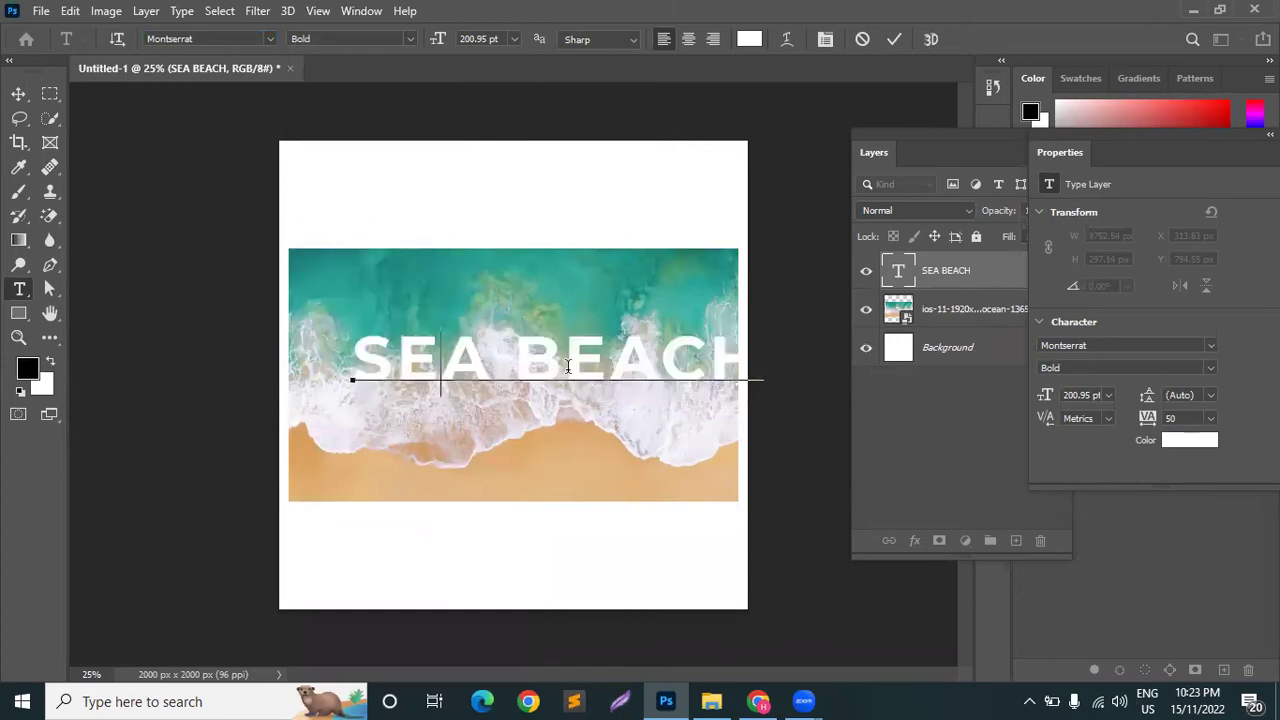
left_click_drag(354, 345, 762, 360)
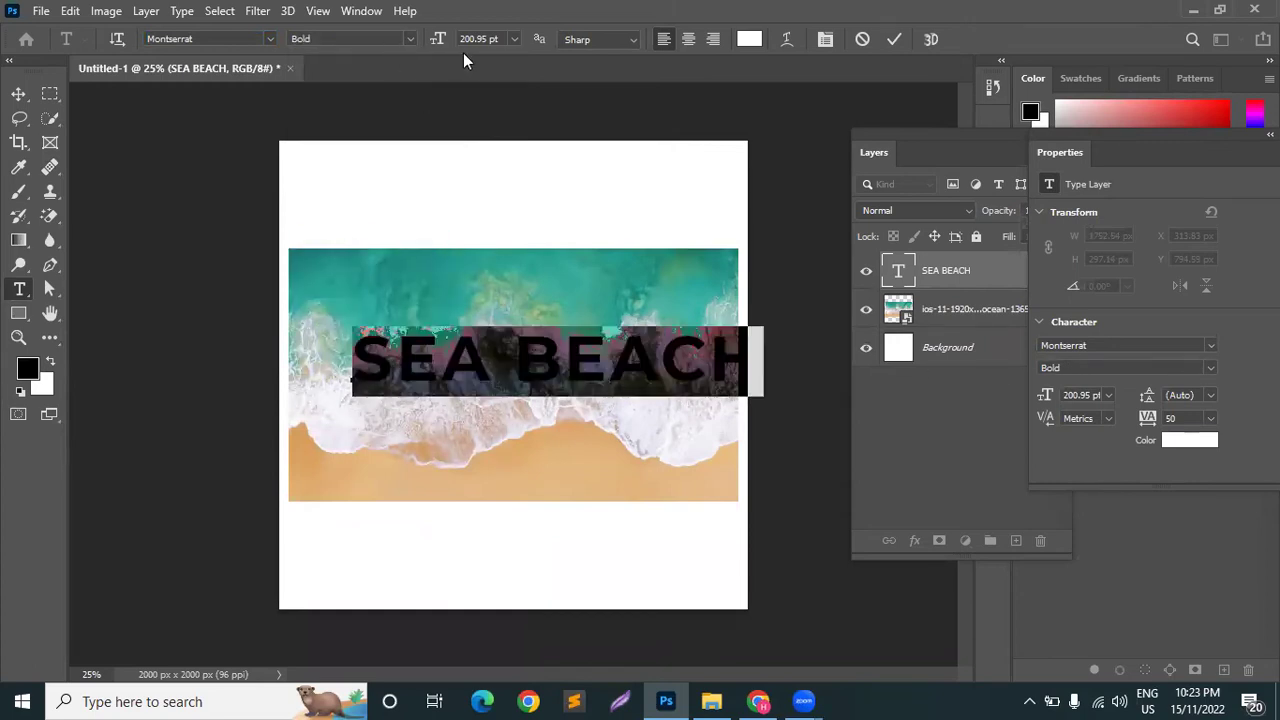
left_click(412, 38)
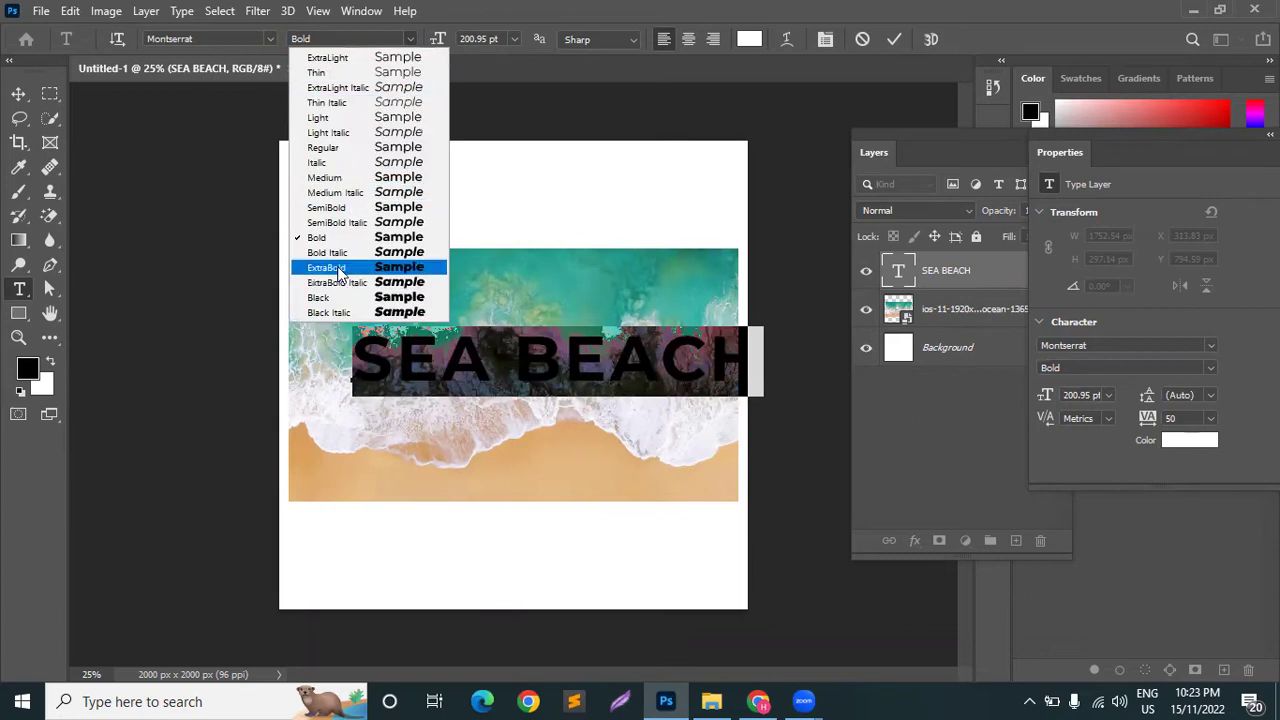
left_click(338, 268)
left_click(474, 338)
left_click_drag(355, 338, 765, 362)
left_click(412, 38)
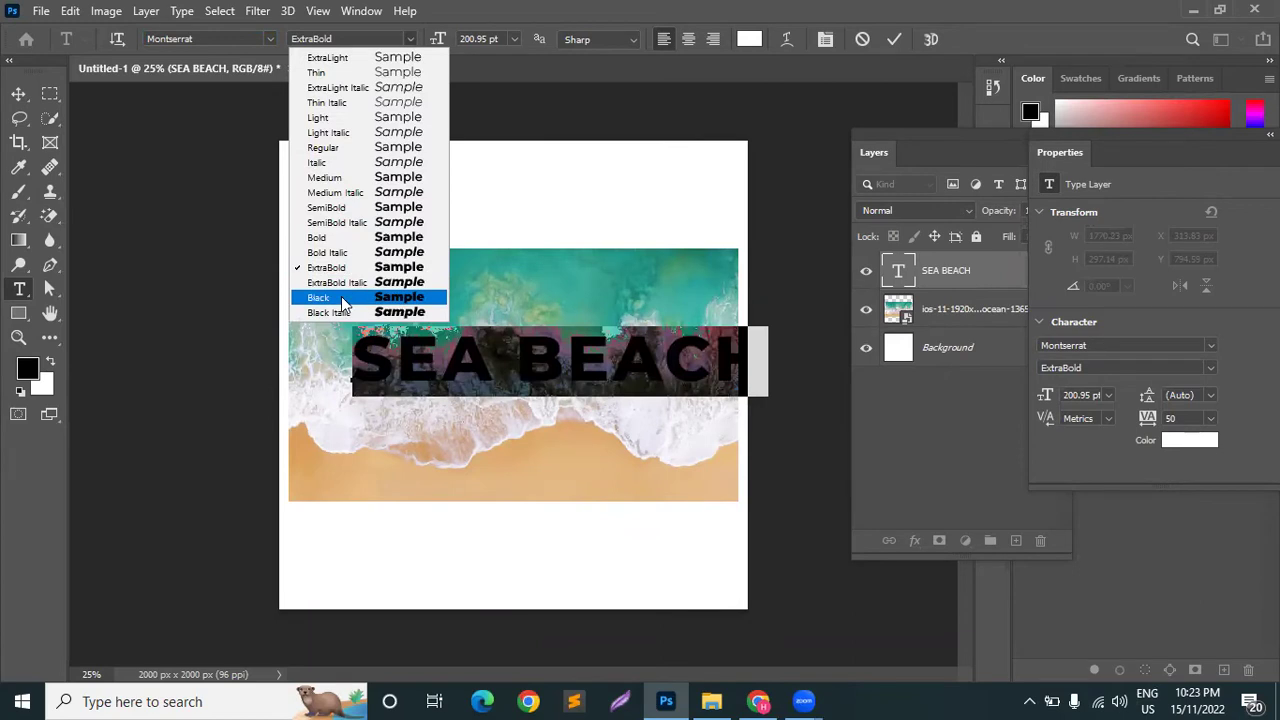
left_click(318, 297)
left_click(463, 352)
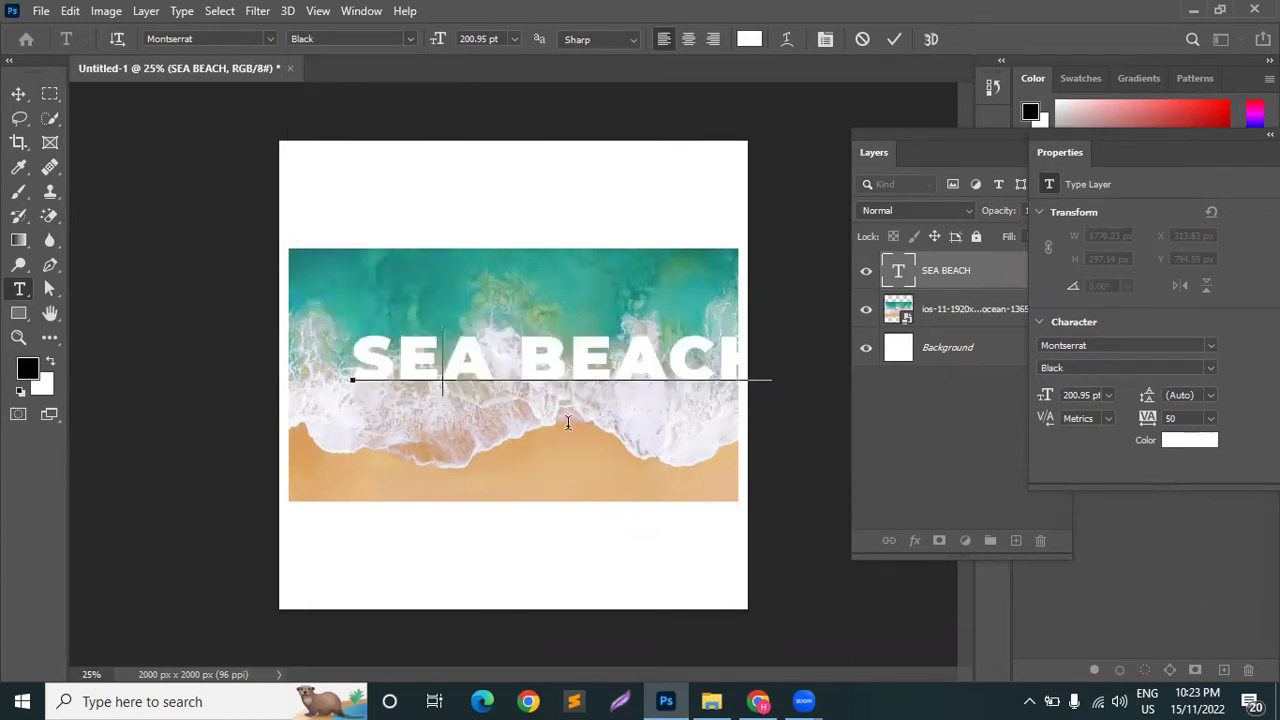
left_click_drag(618, 388, 575, 428)
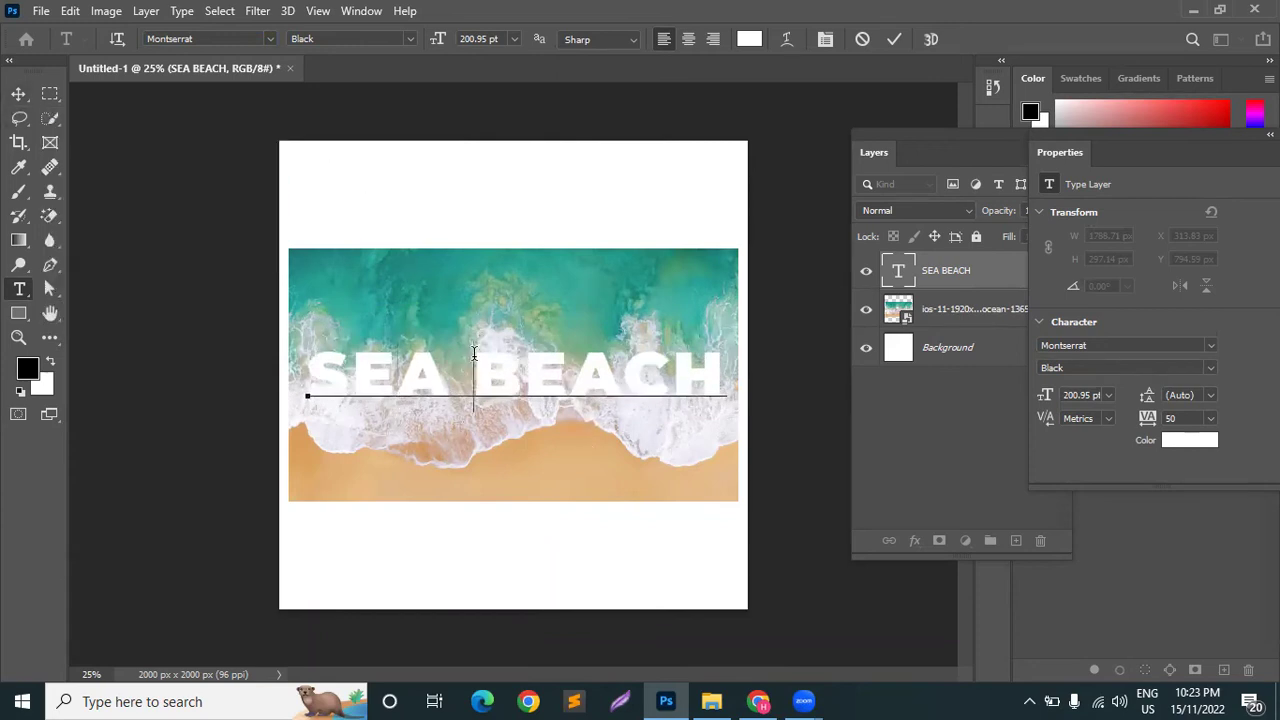
Break the text into two centre-aligned lines, SEA above BEACH
key("Return")
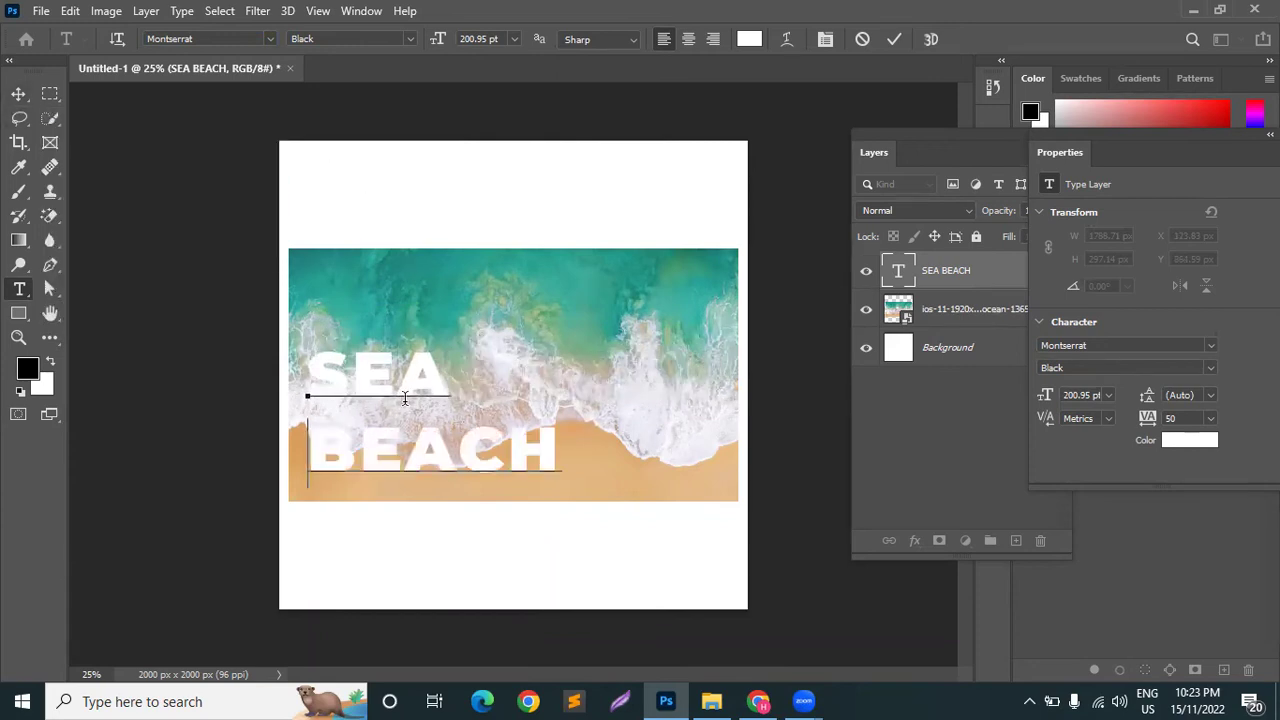
left_click_drag(299, 361, 615, 466)
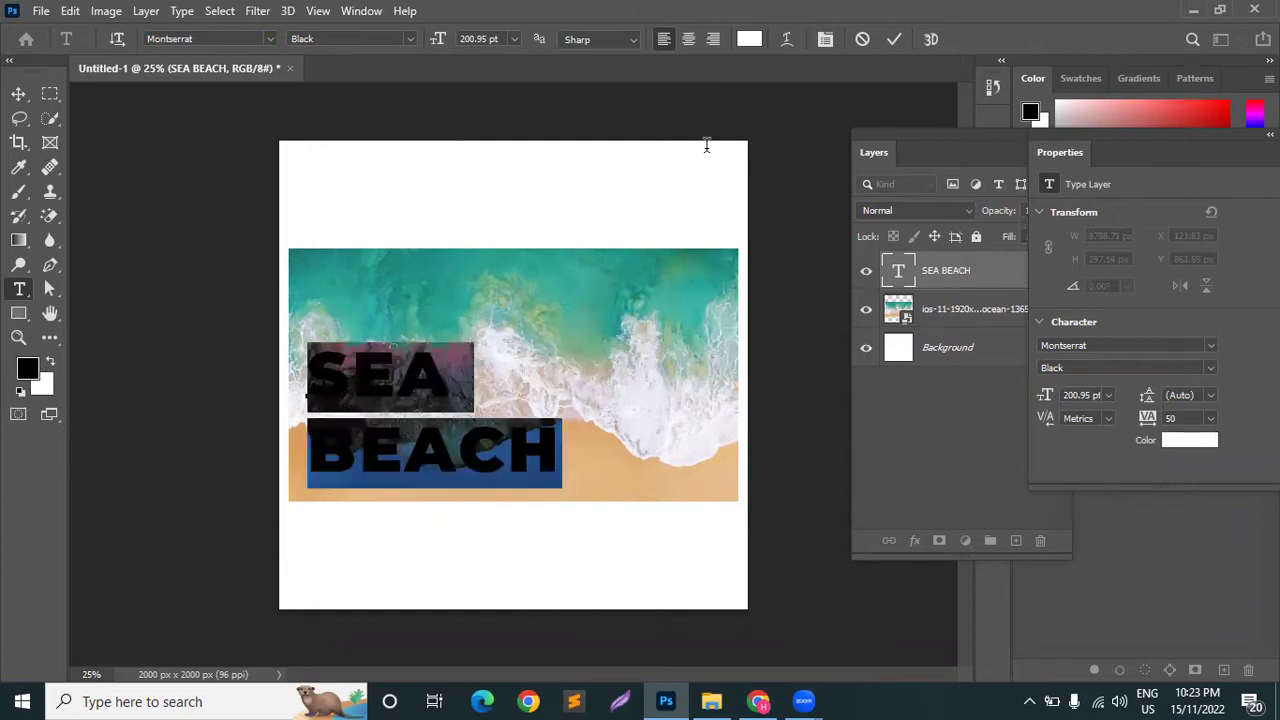
left_click(687, 40)
Enlarge the two-line text to about 153% (306.75 pt), centred on the photo
left_click(16, 93)
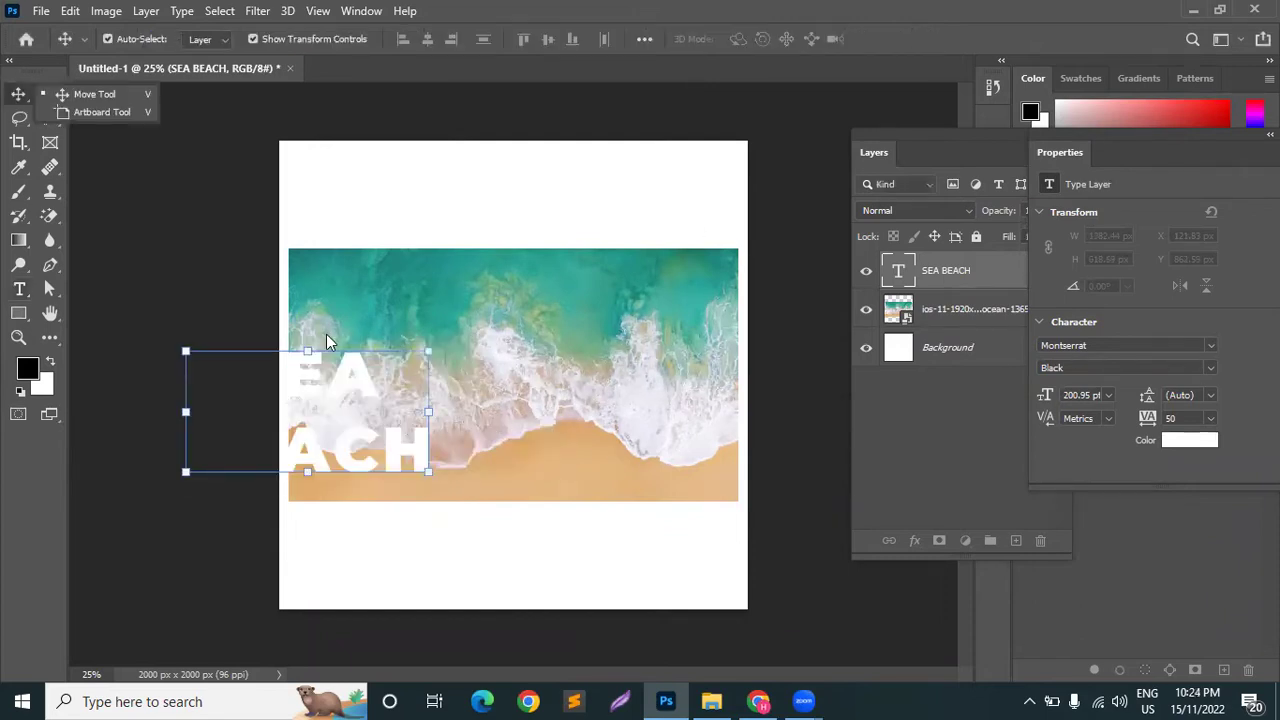
left_click_drag(377, 371, 495, 346)
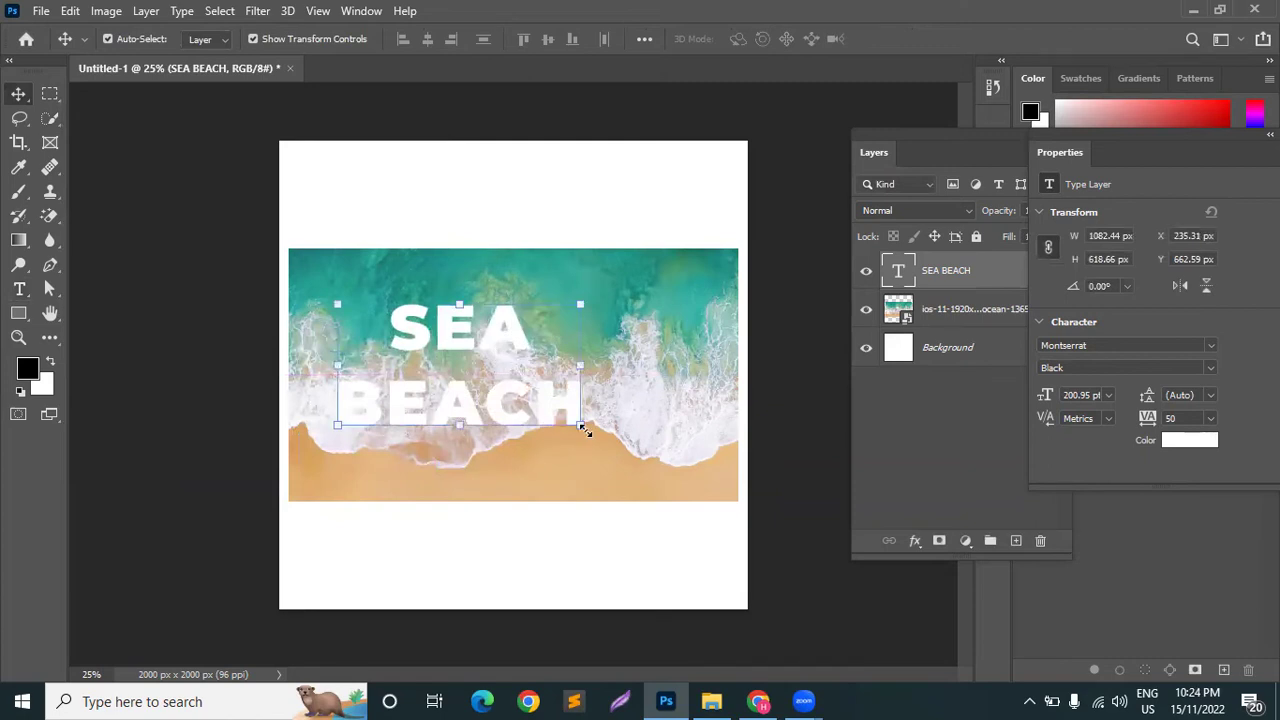
left_click_drag(581, 428, 712, 505)
mouse_move(554, 446)
left_mouse_down()
mouse_move(551, 431)
mouse_move(554, 452)
left_mouse_up()
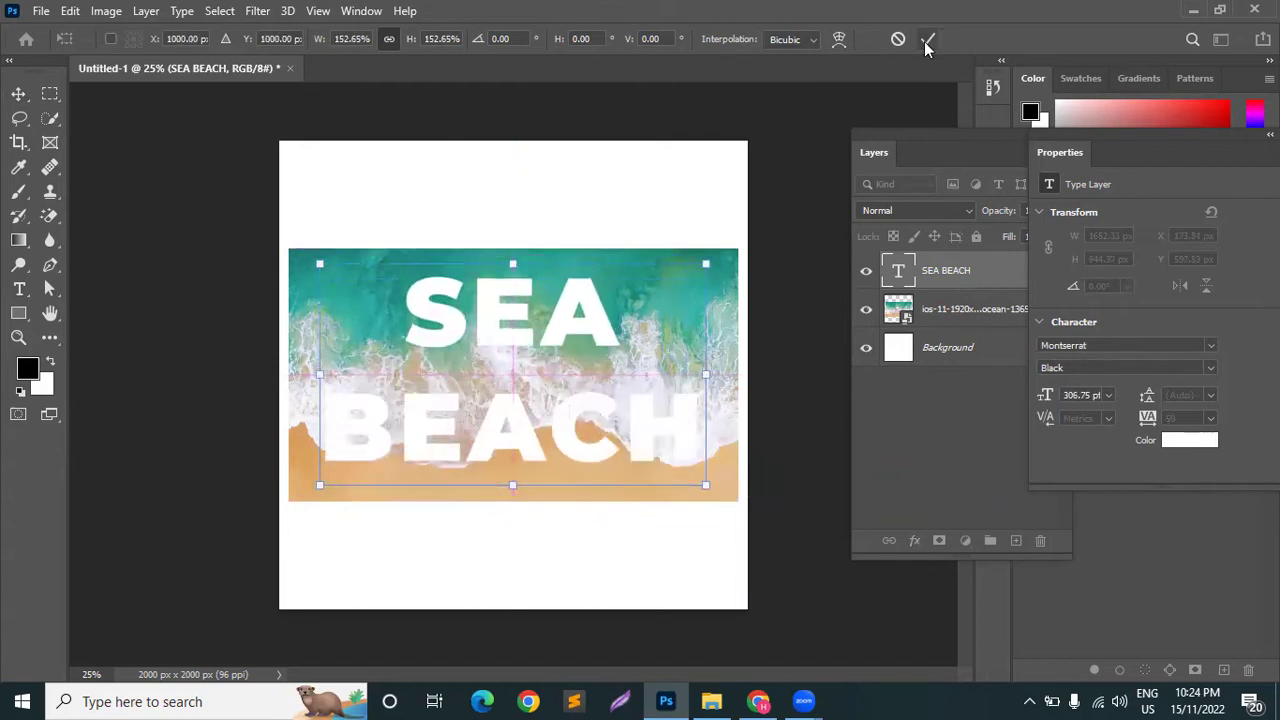
key("Return")
Change the SEA BEACH text colour to red, ff0000
double_click(534, 320)
left_click(750, 42)
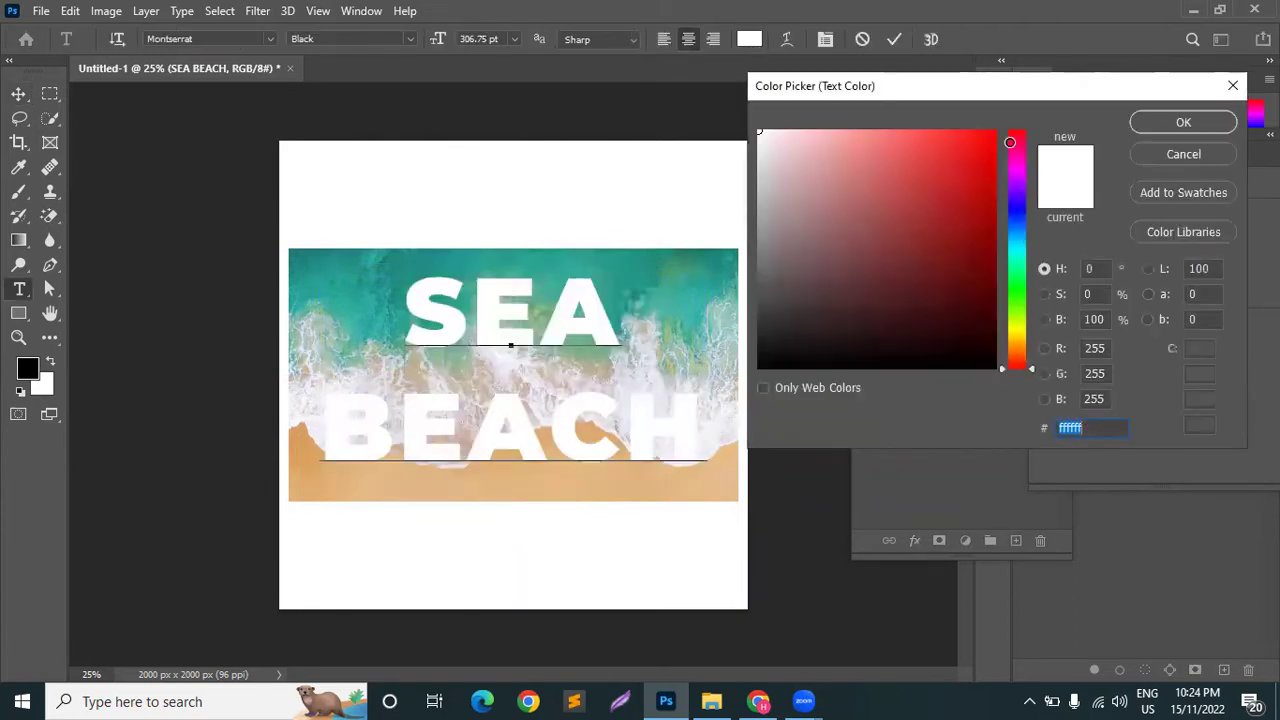
type("ff0000")
left_click(1216, 125)
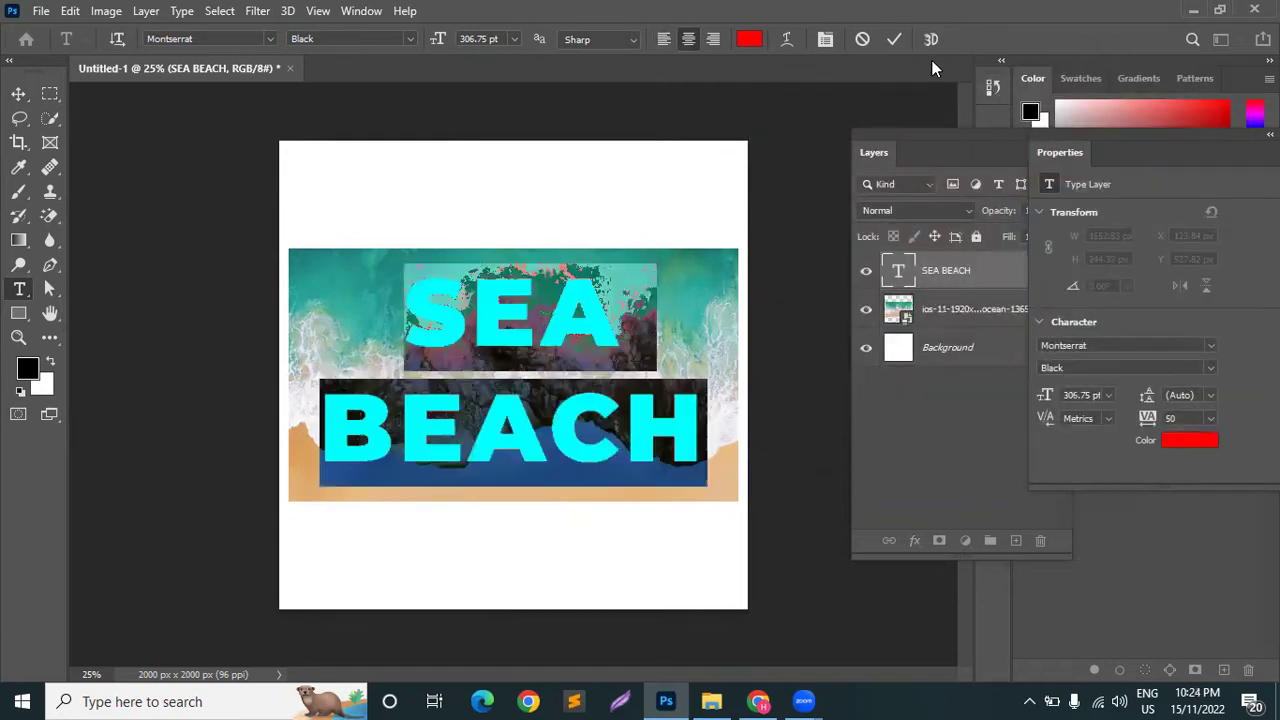
left_click(895, 40)
Nudge the text slightly lower and move its layer beneath the beach photo
left_click(18, 93)
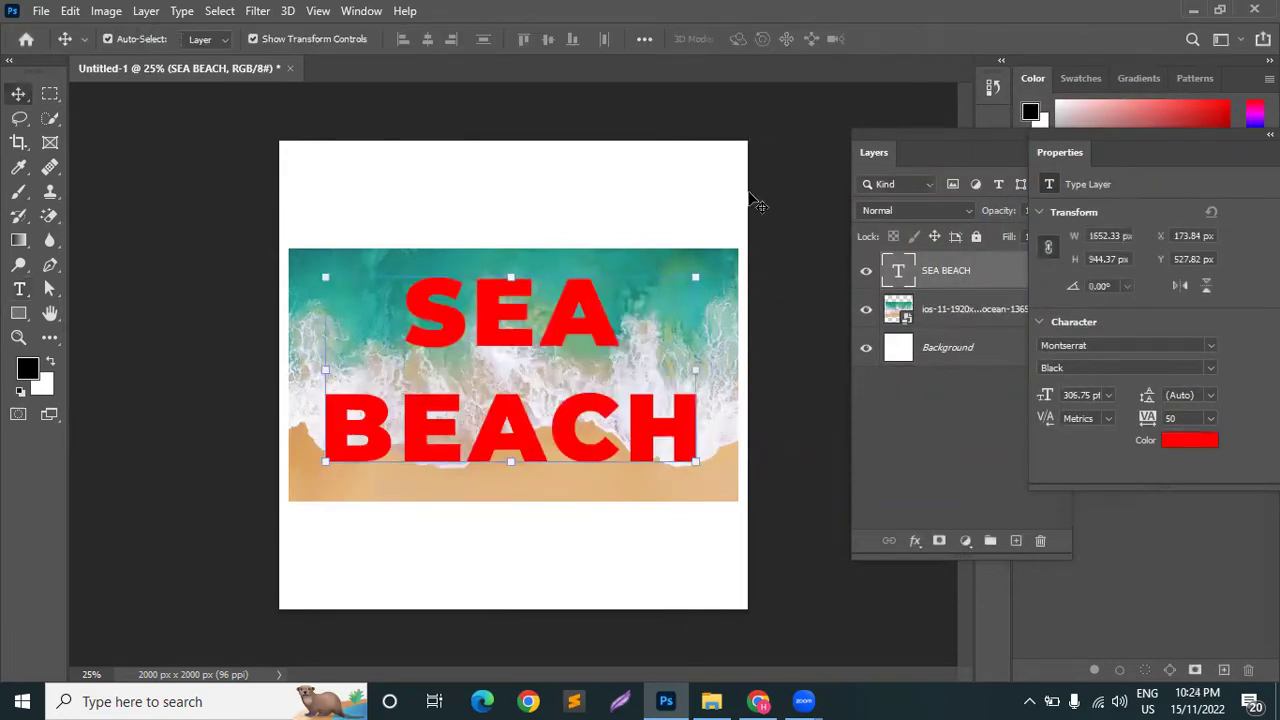
left_click(720, 214)
mouse_move(669, 329)
left_mouse_down()
mouse_move(657, 309)
mouse_move(672, 328)
left_mouse_up()
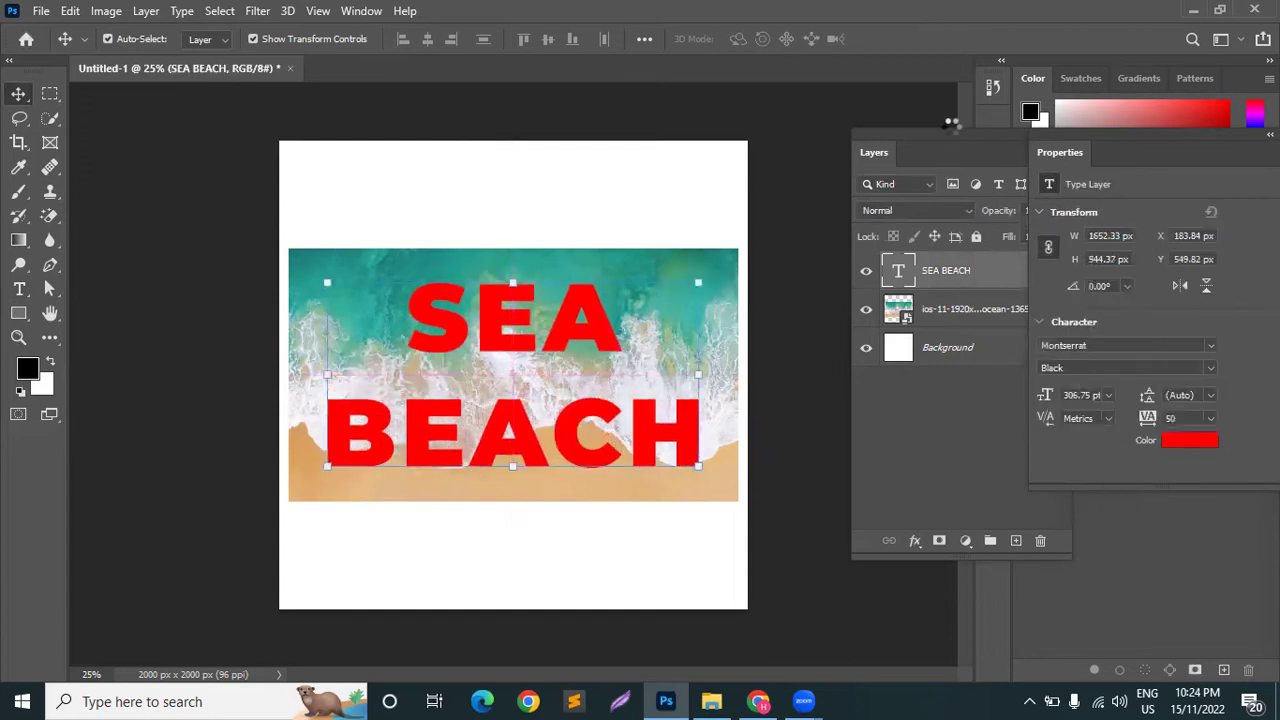
left_click_drag(1001, 135, 907, 133)
left_click_drag(857, 279, 866, 308)
Clip the beach photo to the SEA BEACH text and slide it to adjust the fill
left_click(869, 271)
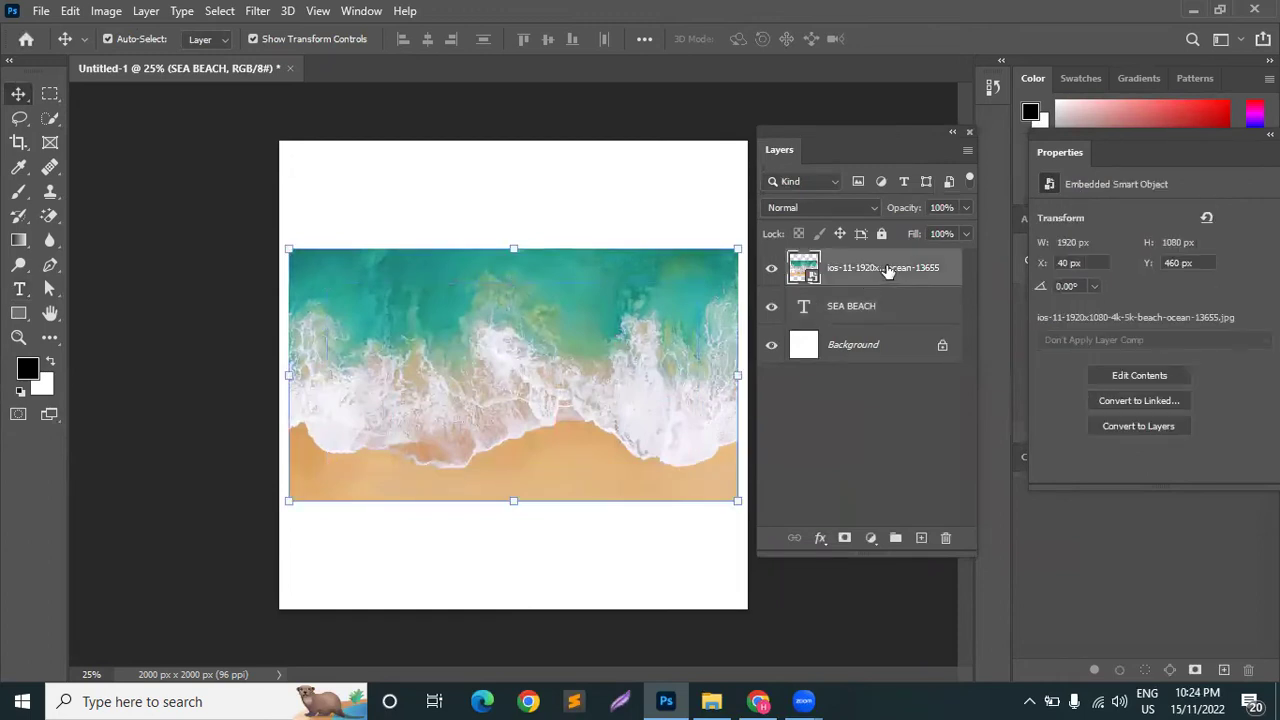
left_click(833, 320)
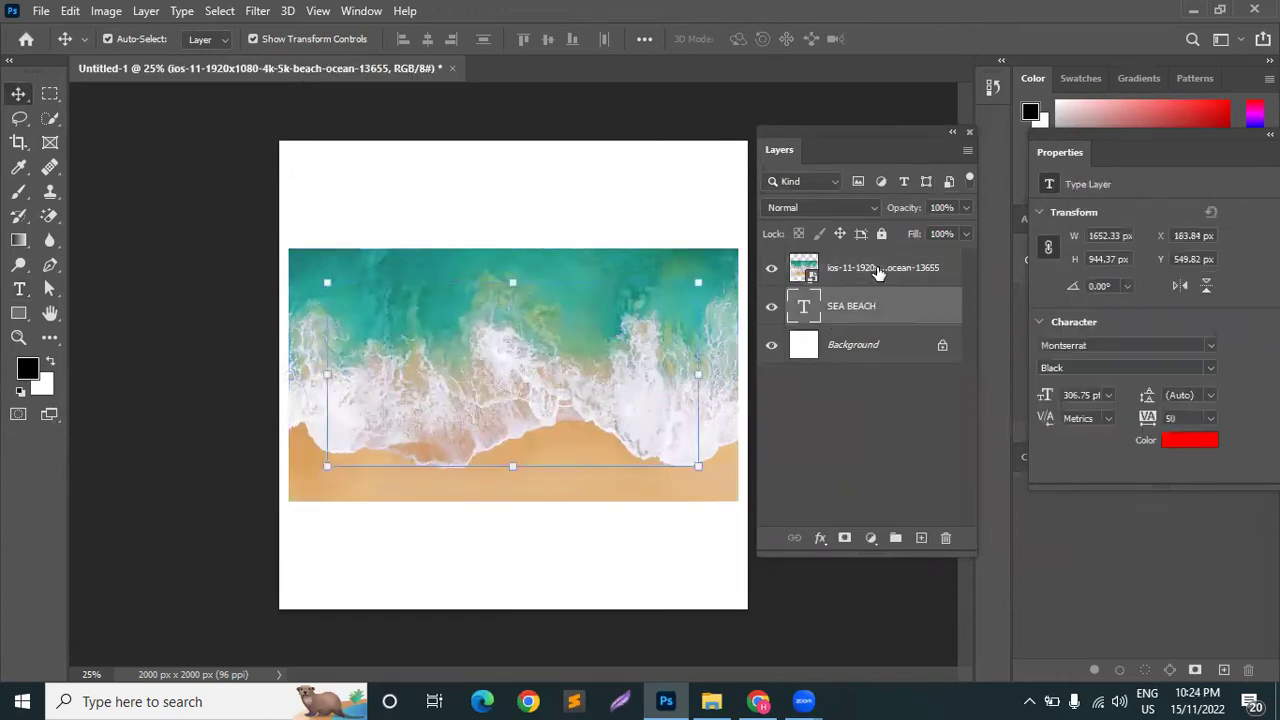
left_click(883, 274)
right_click(884, 277)
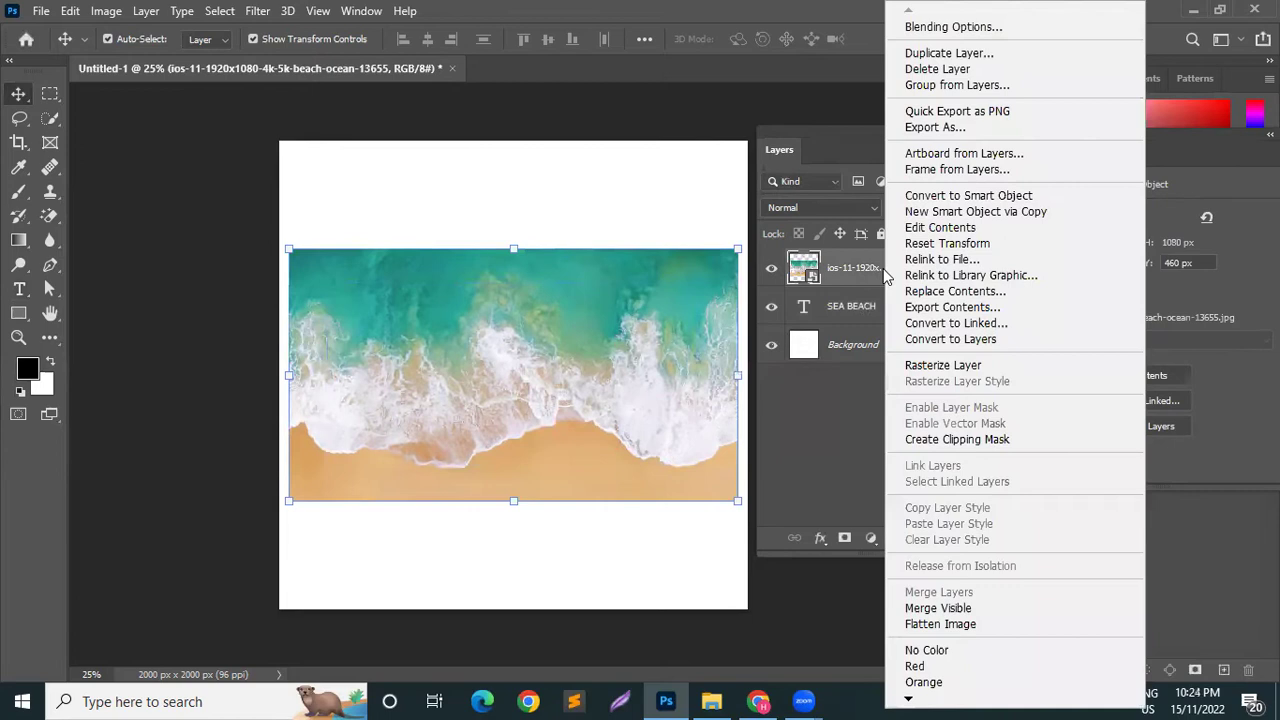
left_click(1000, 443)
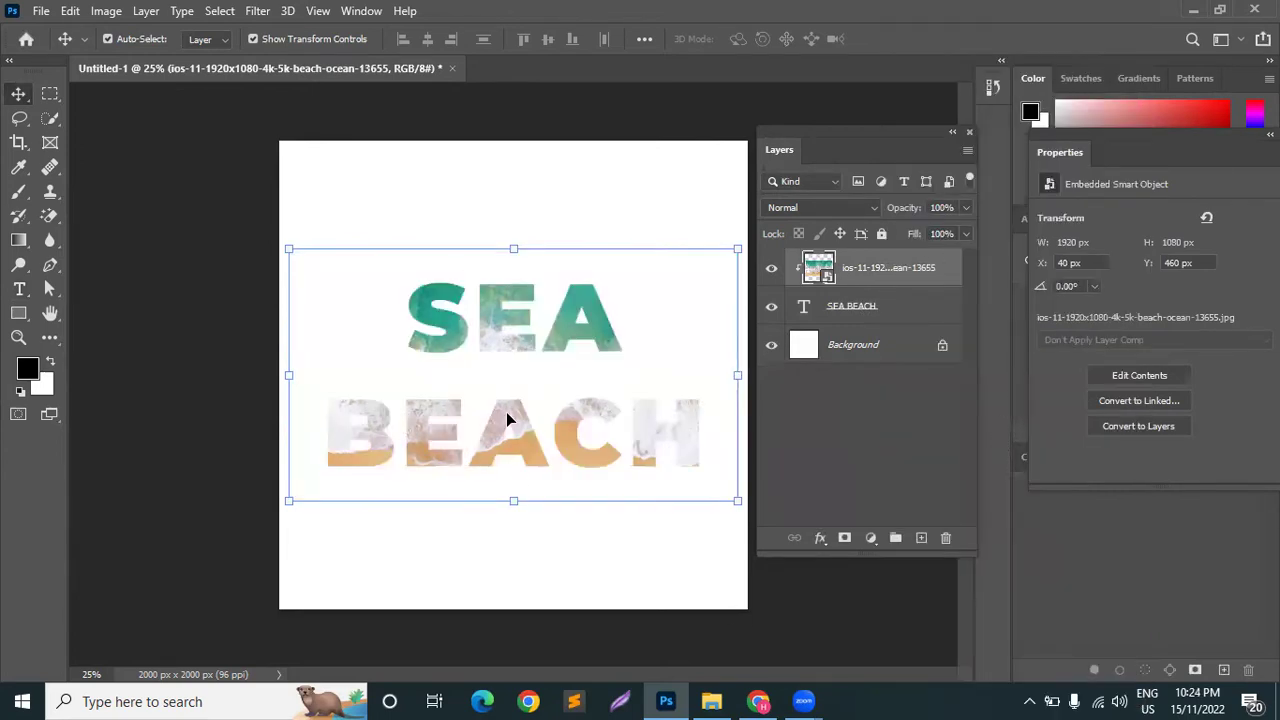
left_click(555, 490)
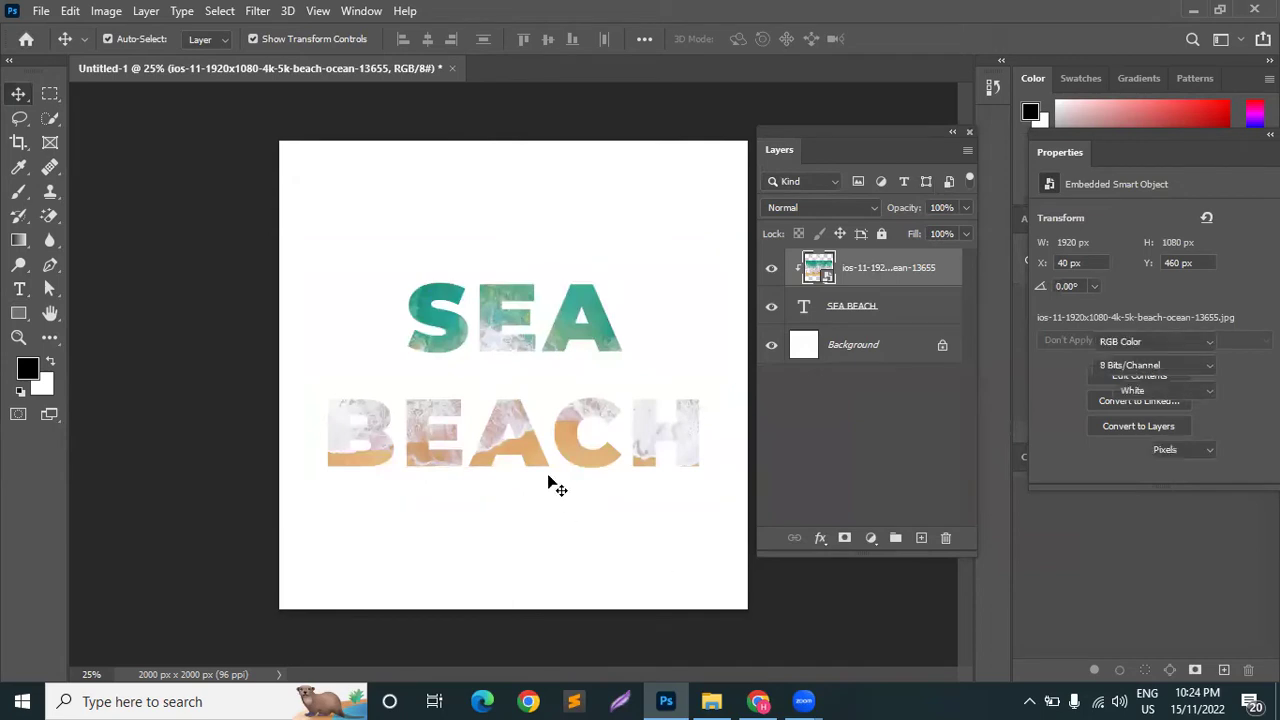
mouse_move(512, 322)
left_mouse_down()
mouse_move(488, 330)
mouse_move(529, 323)
mouse_move(518, 346)
mouse_move(495, 325)
mouse_move(520, 311)
left_mouse_up()
Add a near-black teal Solid Color fill over the Background and shift the photo within the letters
left_click(880, 345)
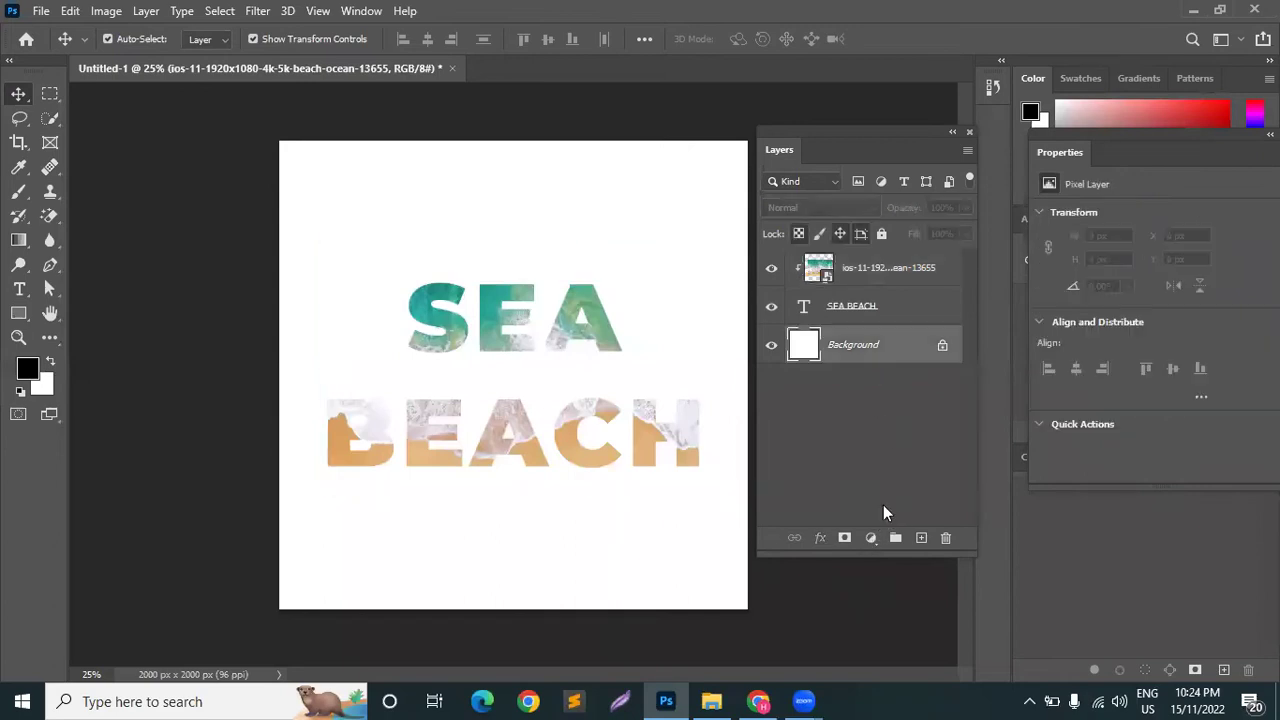
left_click(870, 538)
left_click(881, 212)
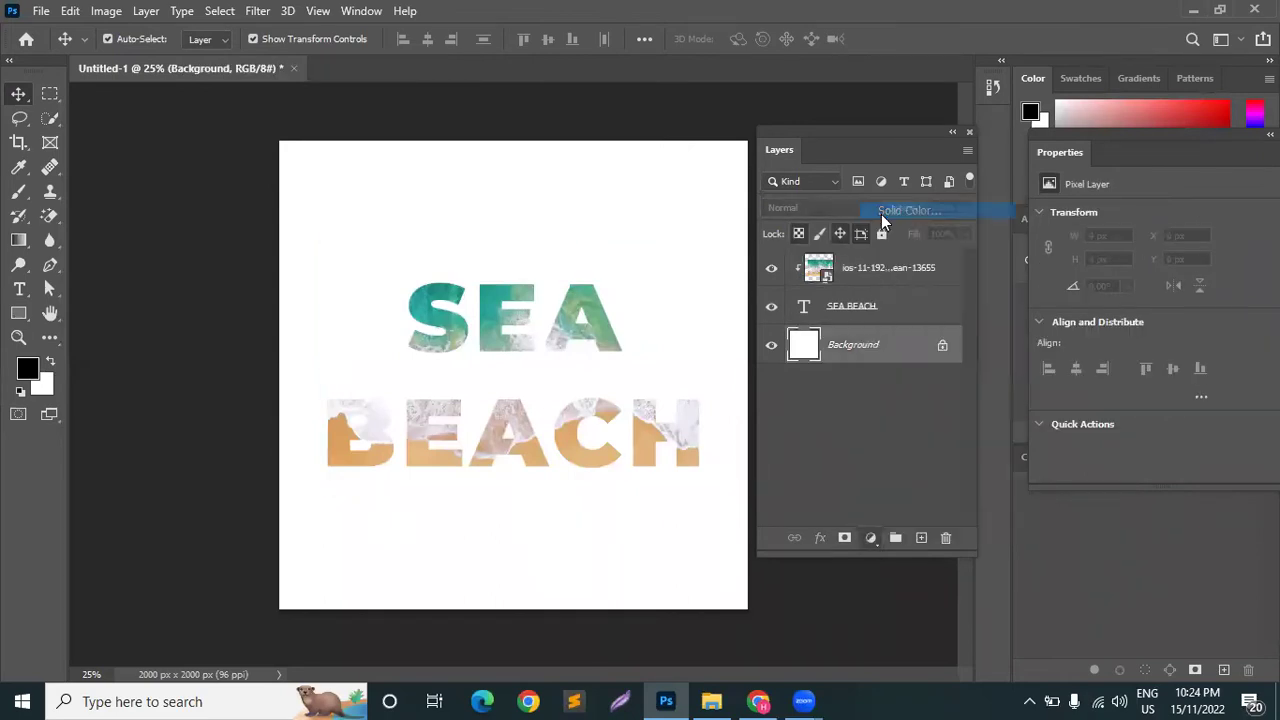
mouse_move(775, 170)
left_mouse_down()
mouse_move(758, 131)
mouse_move(989, 143)
left_mouse_up()
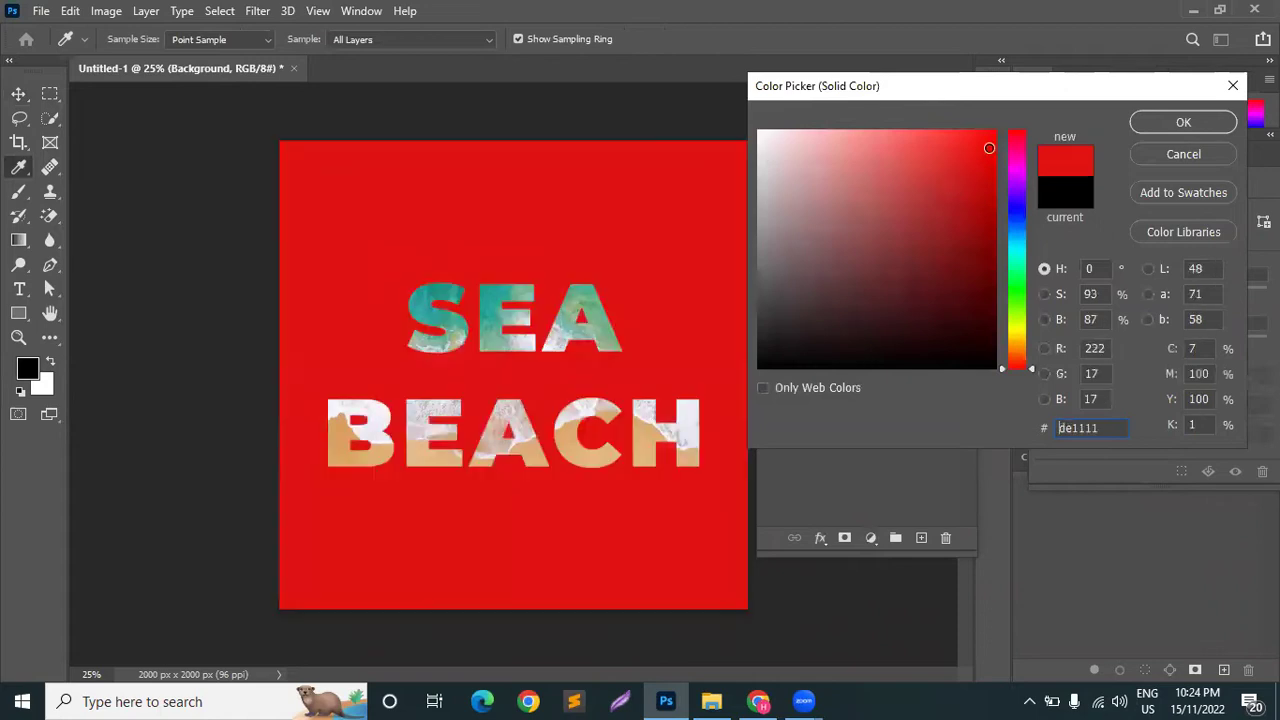
left_click(1016, 241)
left_click(788, 294)
mouse_move(788, 294)
left_mouse_down()
mouse_move(920, 357)
mouse_move(794, 323)
mouse_move(800, 337)
mouse_move(868, 335)
left_mouse_up()
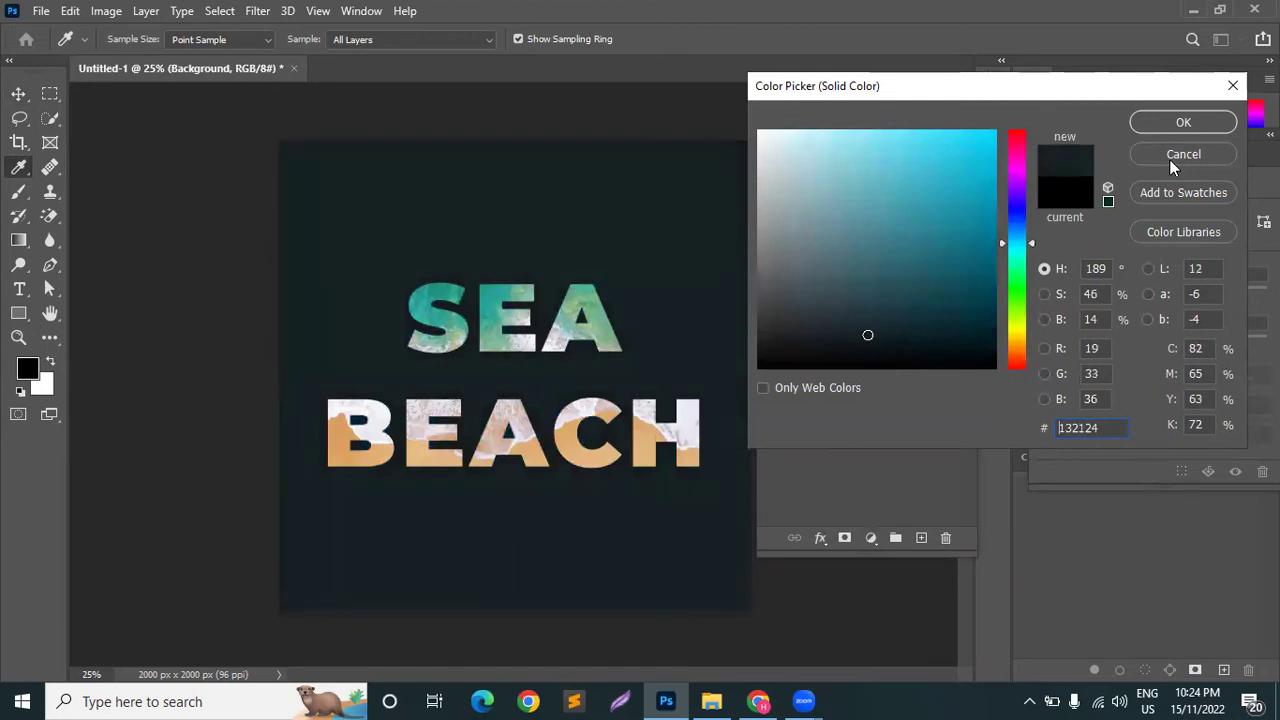
key("Return")
left_click_drag(587, 301, 588, 343)
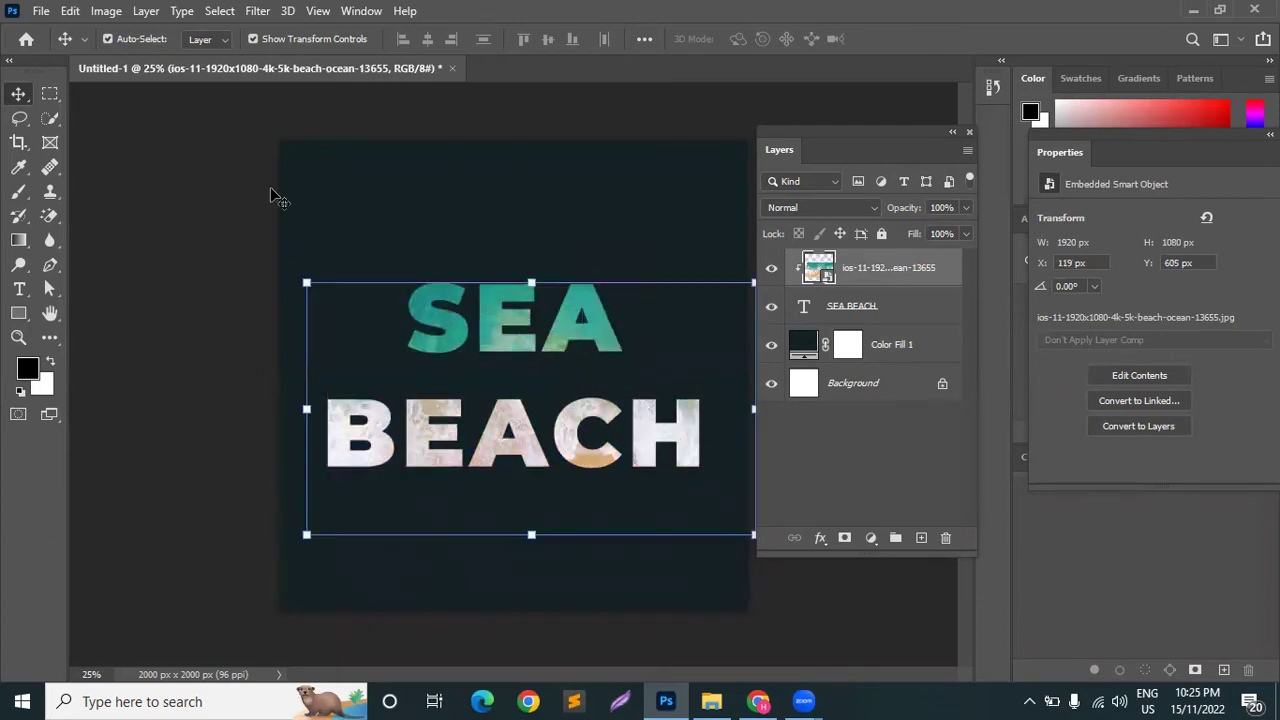
Zoom in slightly and select the beach photo layer in the Layers panel
left_click(214, 177)
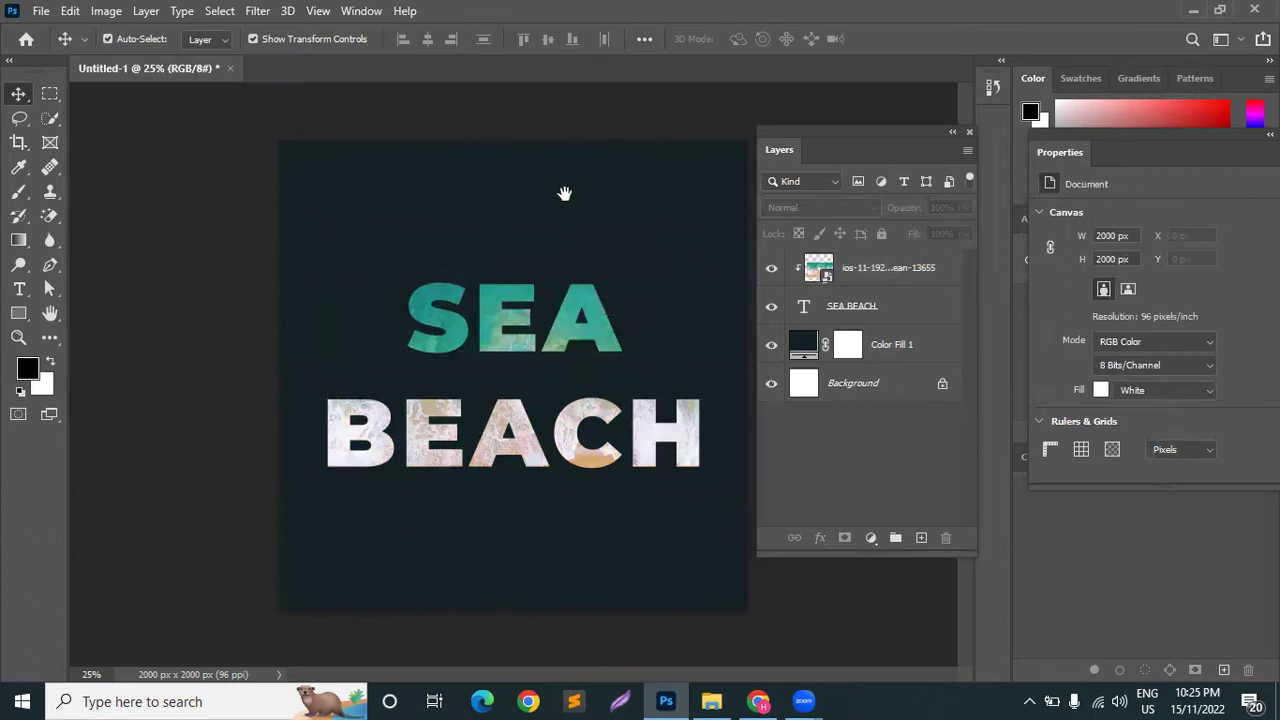
scroll(506, 95, "up", 1)
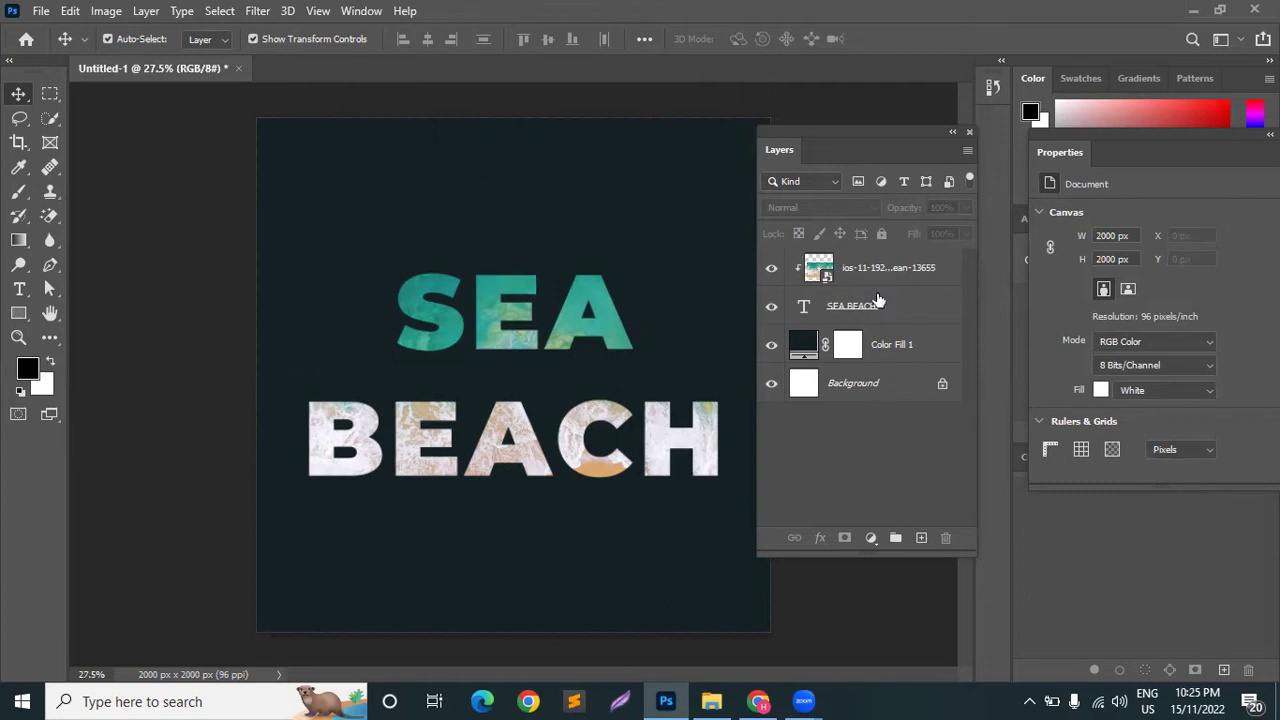
left_click(902, 277)
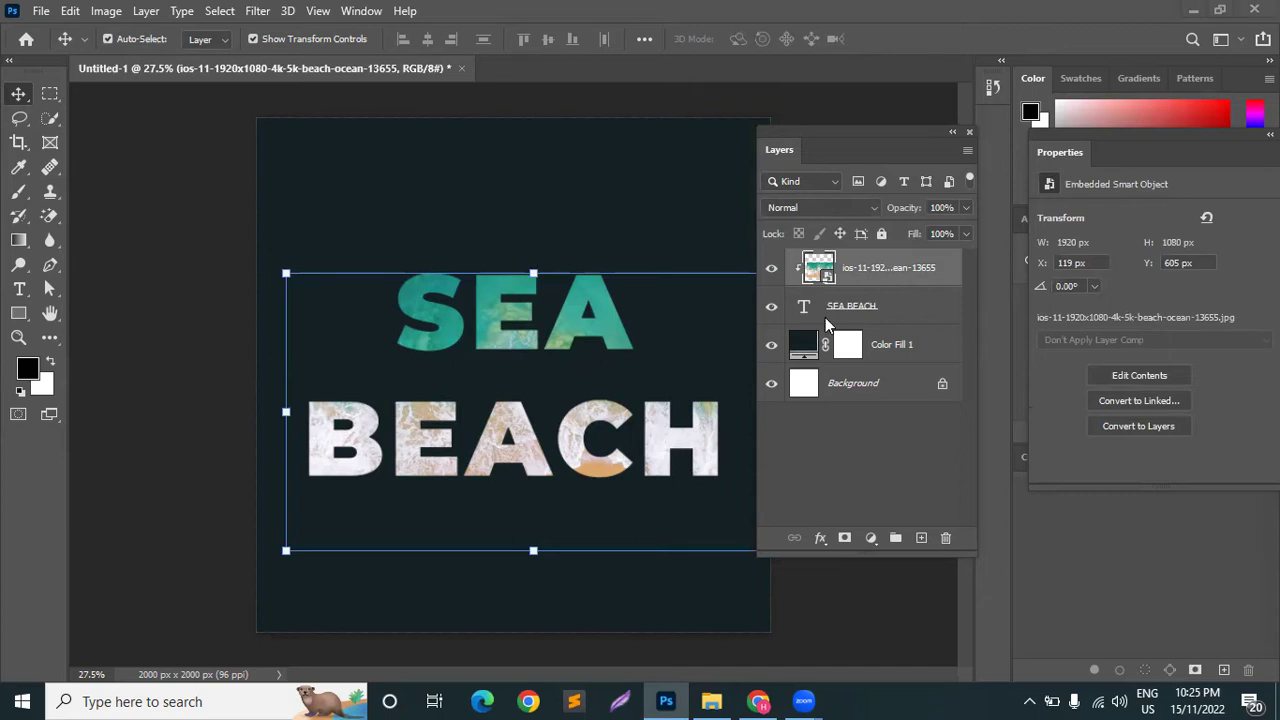
Rasterize the beach photo layer and release it from the SEA BEACH clipping mask
right_click(890, 272)
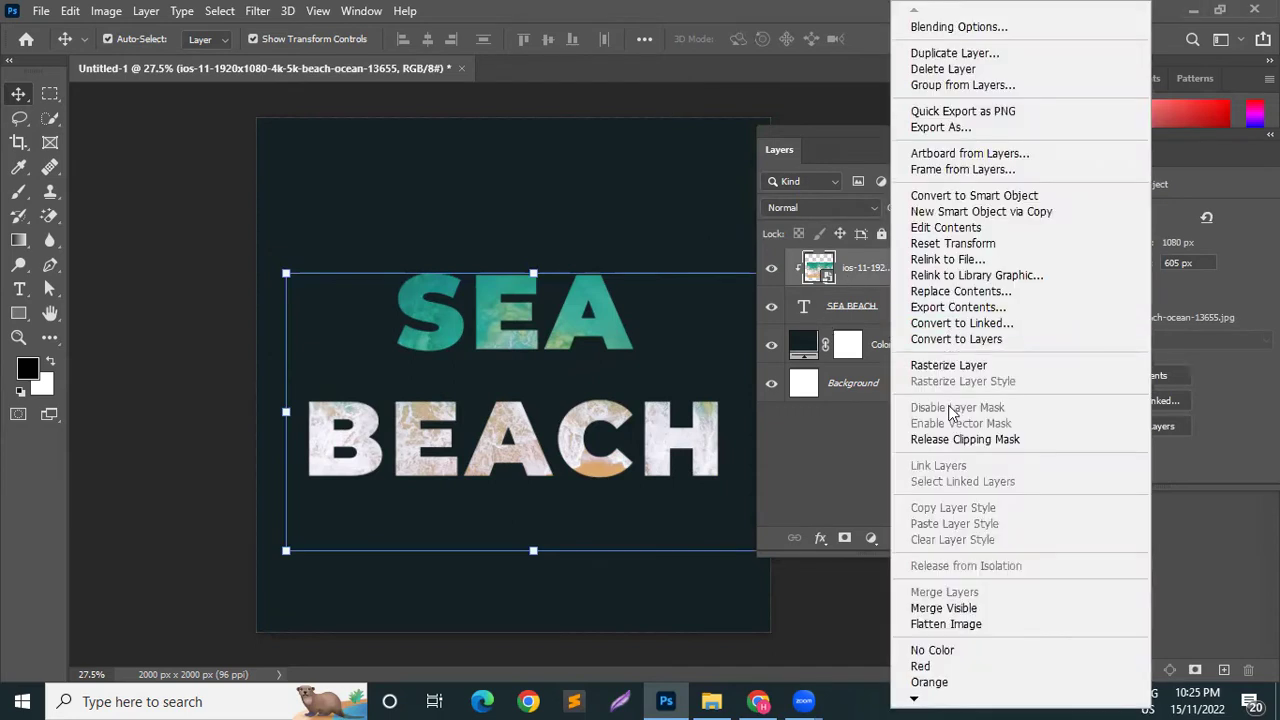
left_click(950, 364)
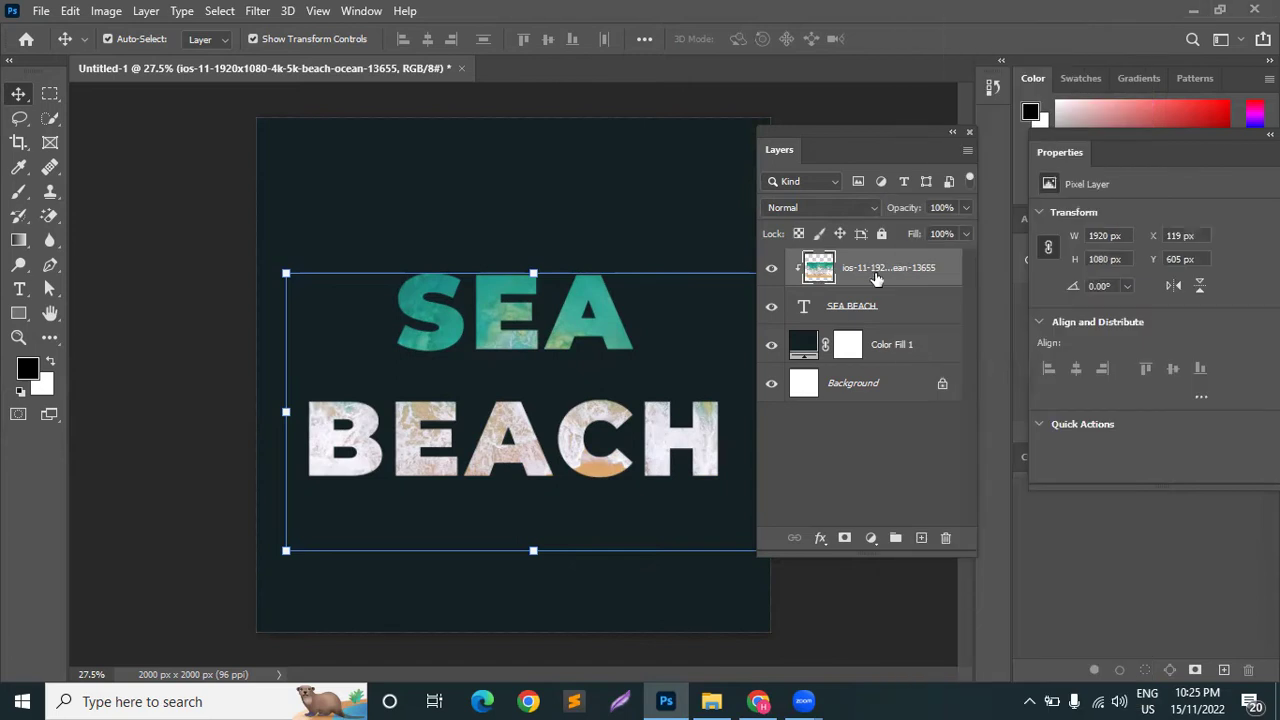
right_click(913, 271)
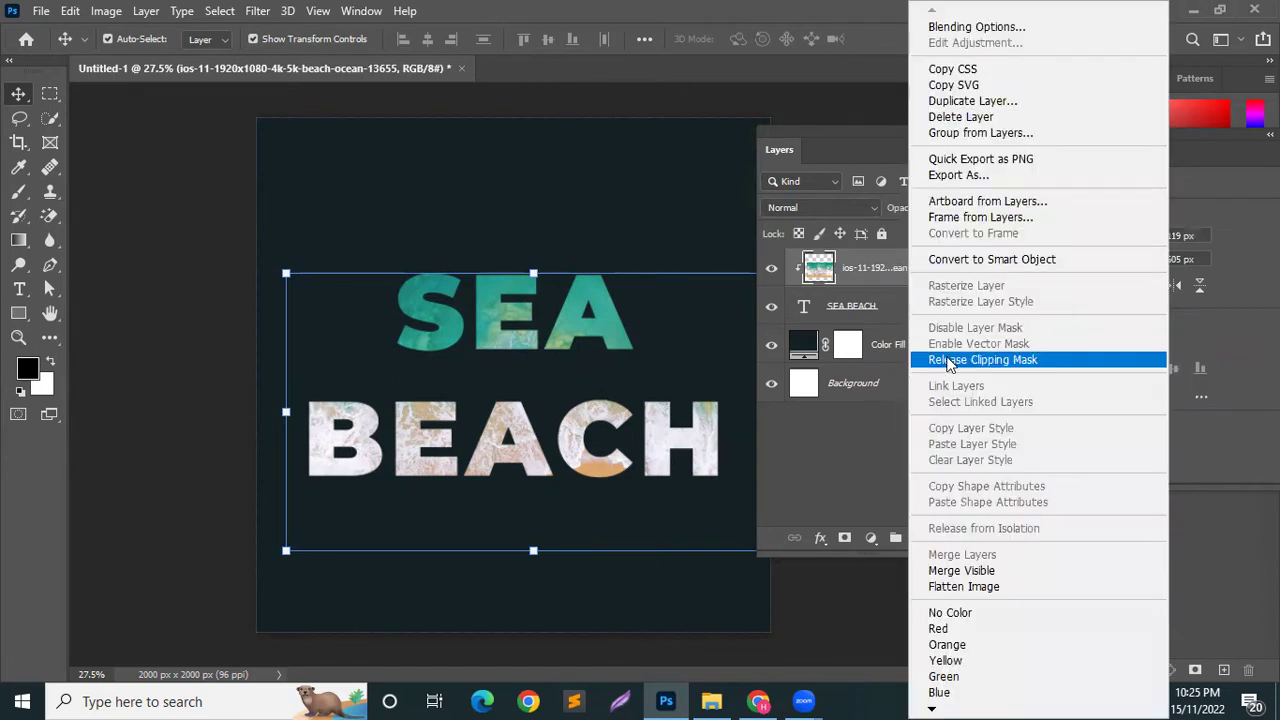
left_click(949, 364)
Clip the rasterized beach photo back into the SEA BEACH text layer
left_click(887, 287, "ctrl")
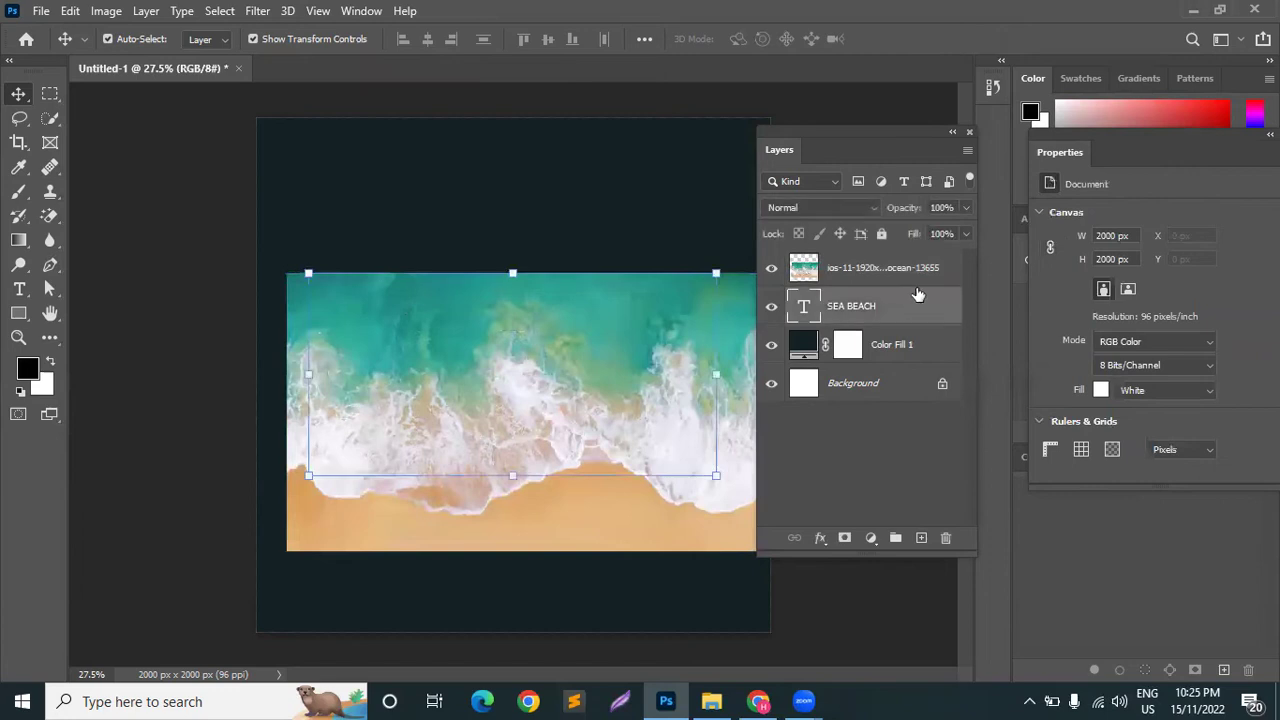
left_click(918, 294)
left_click(896, 263)
right_click(896, 263)
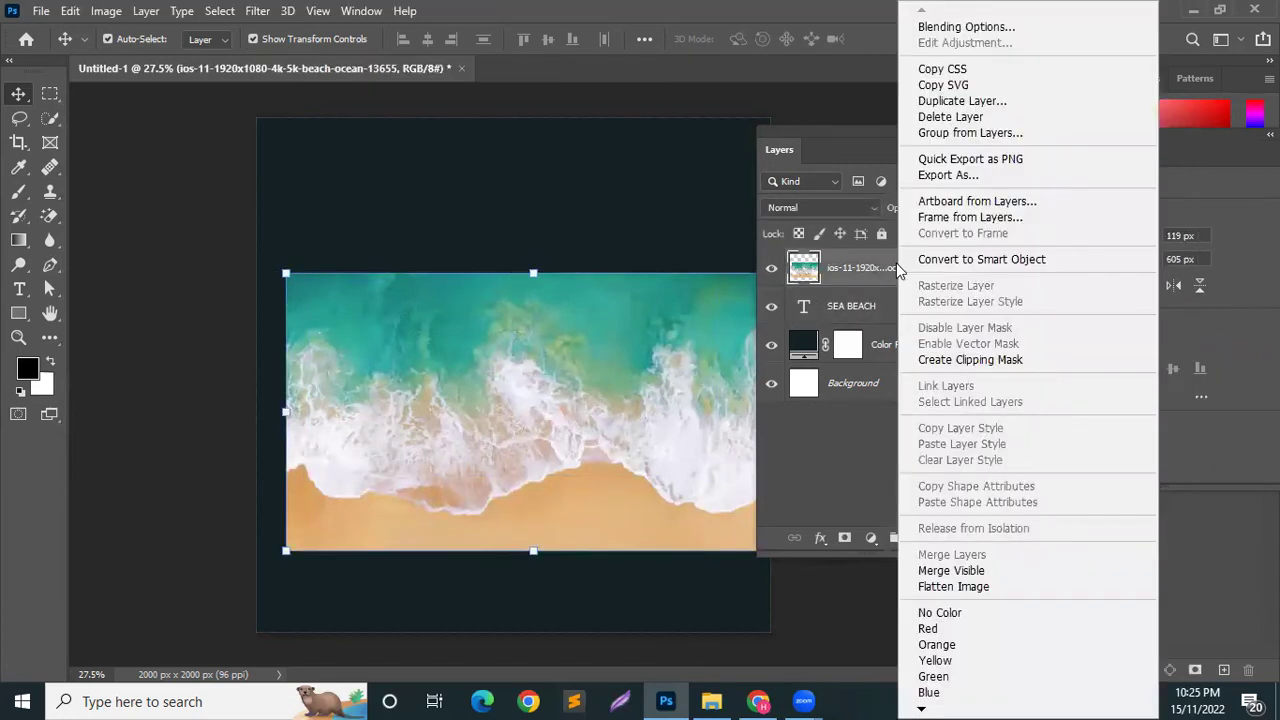
left_click(956, 359)
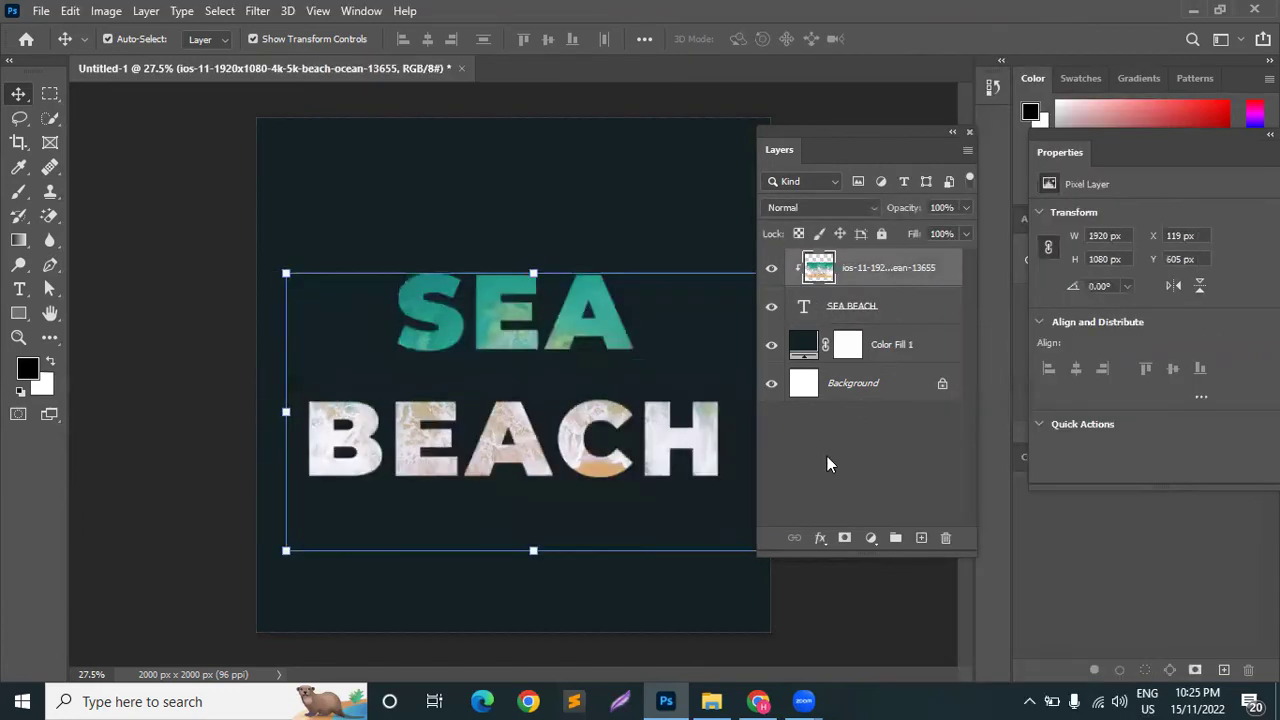
Scrub the SEA BEACH text layer's Fill down to 0% and back to 100%
left_click(871, 426)
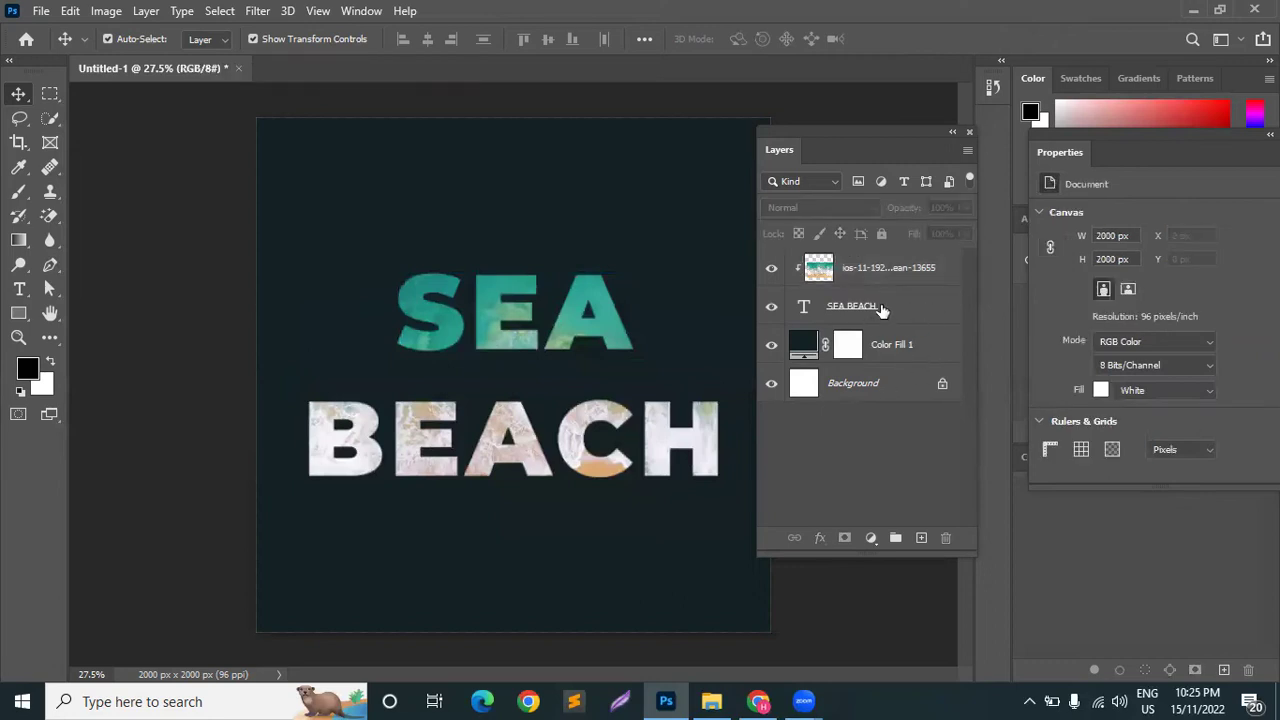
left_click(920, 307)
left_click_drag(912, 242, 733, 242)
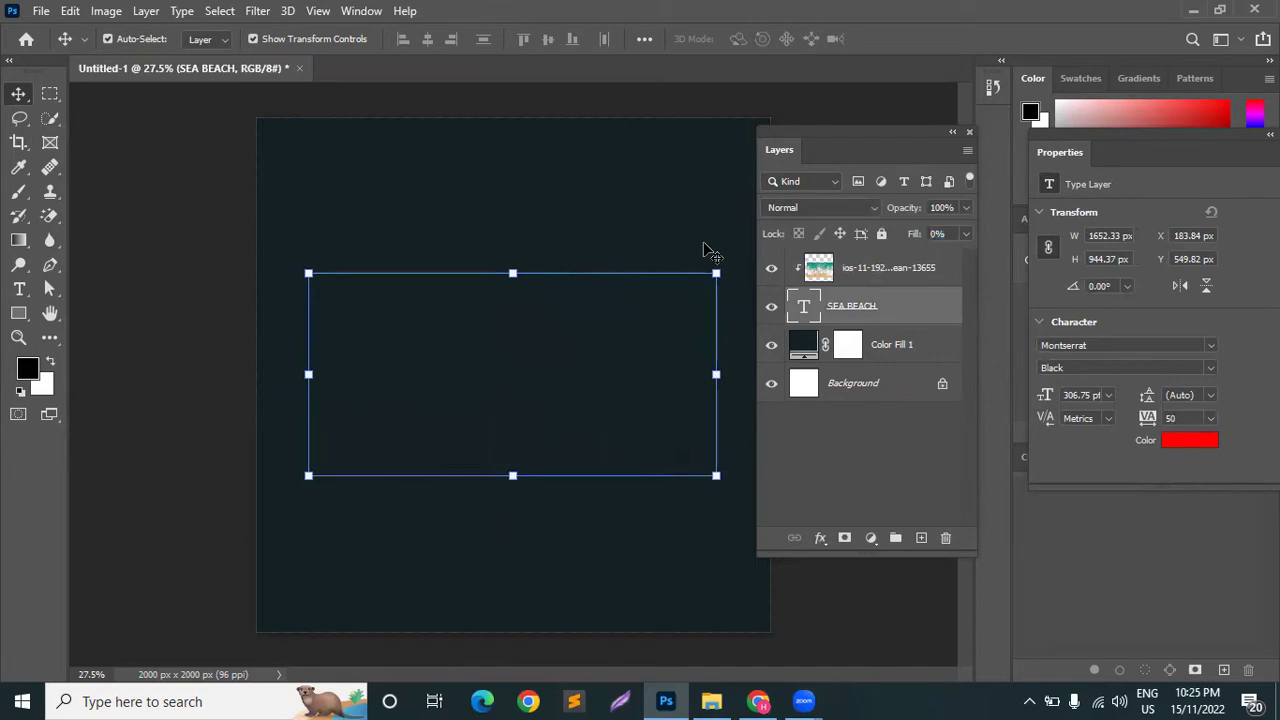
left_click_drag(903, 235, 1136, 245)
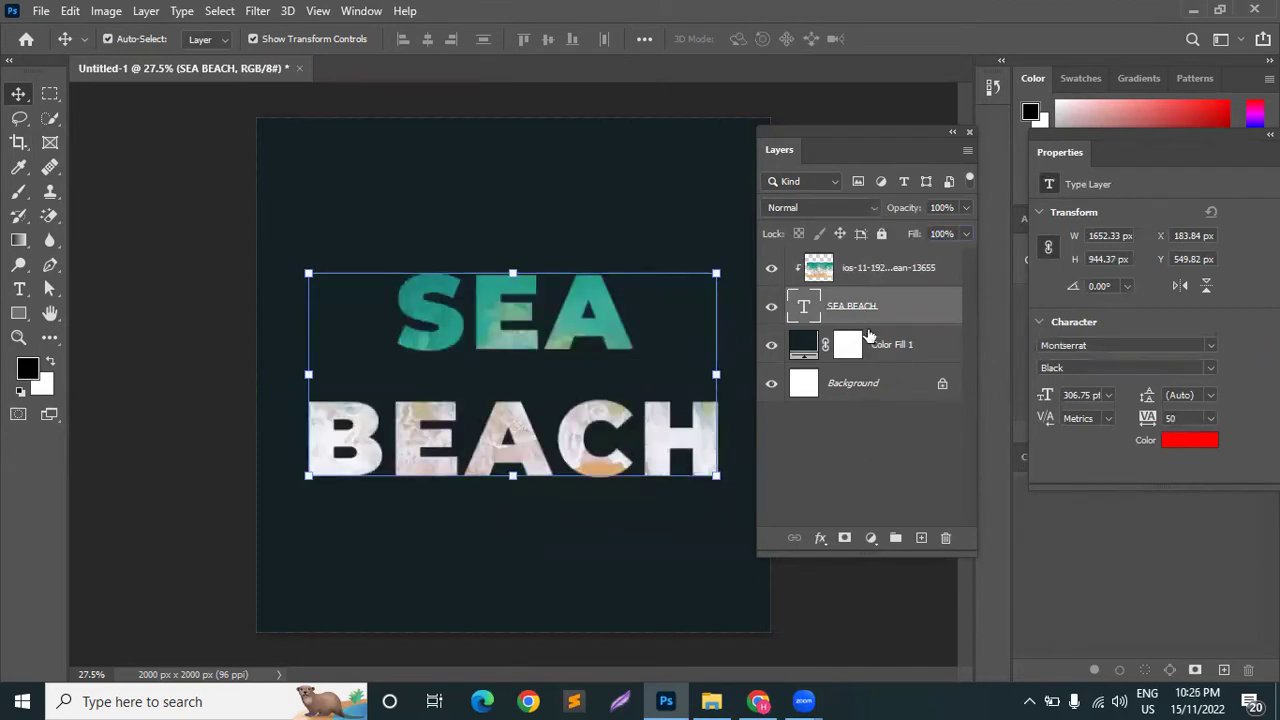
Apply a Multiply Drop Shadow to SEA BEACH: 100% opacity, 27% spread, 40 px size, reduced distance
left_click(821, 542)
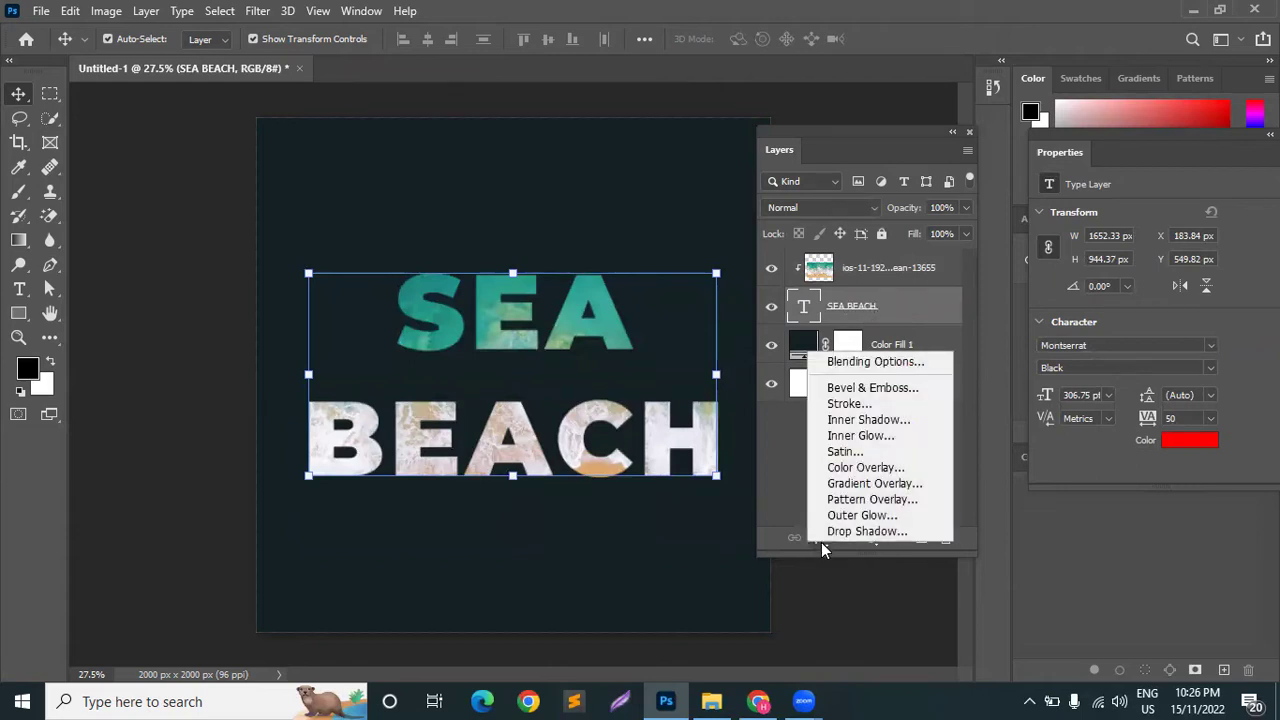
left_click(856, 532)
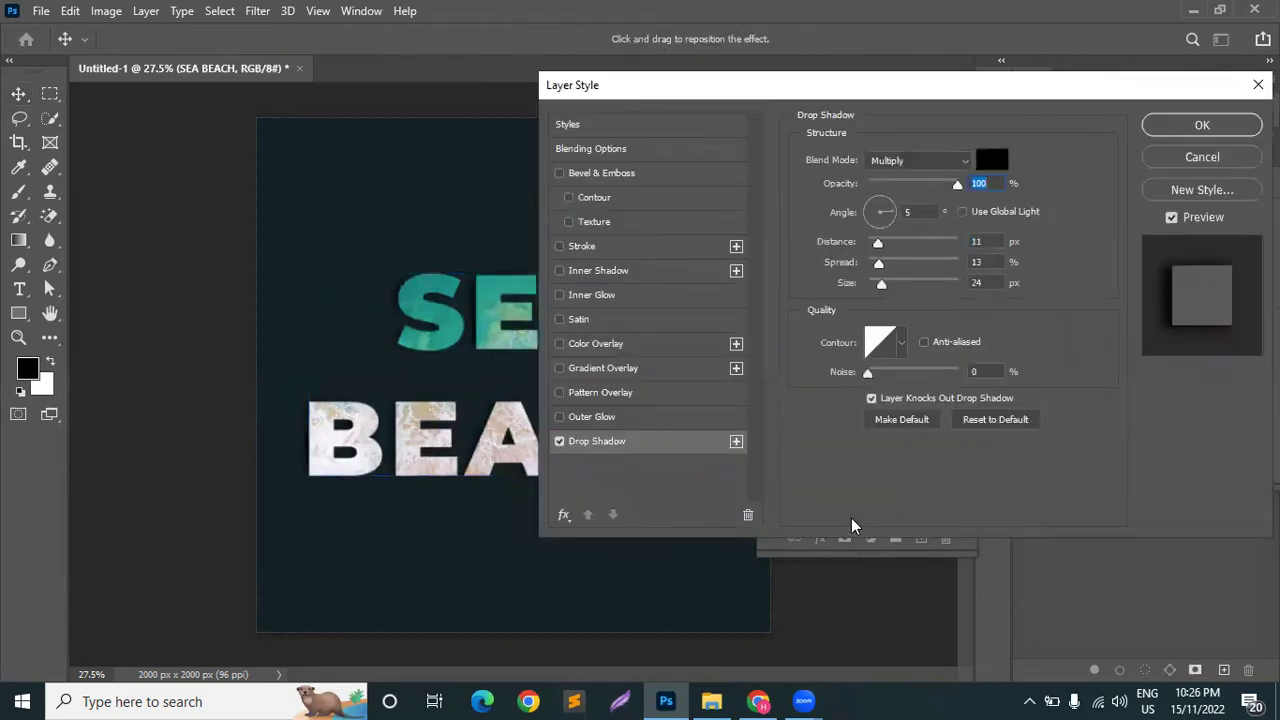
left_click_drag(894, 87, 1025, 107)
mouse_move(1004, 254)
left_mouse_down()
mouse_move(938, 256)
mouse_move(1016, 272)
mouse_move(1014, 300)
mouse_move(998, 253)
left_mouse_up()
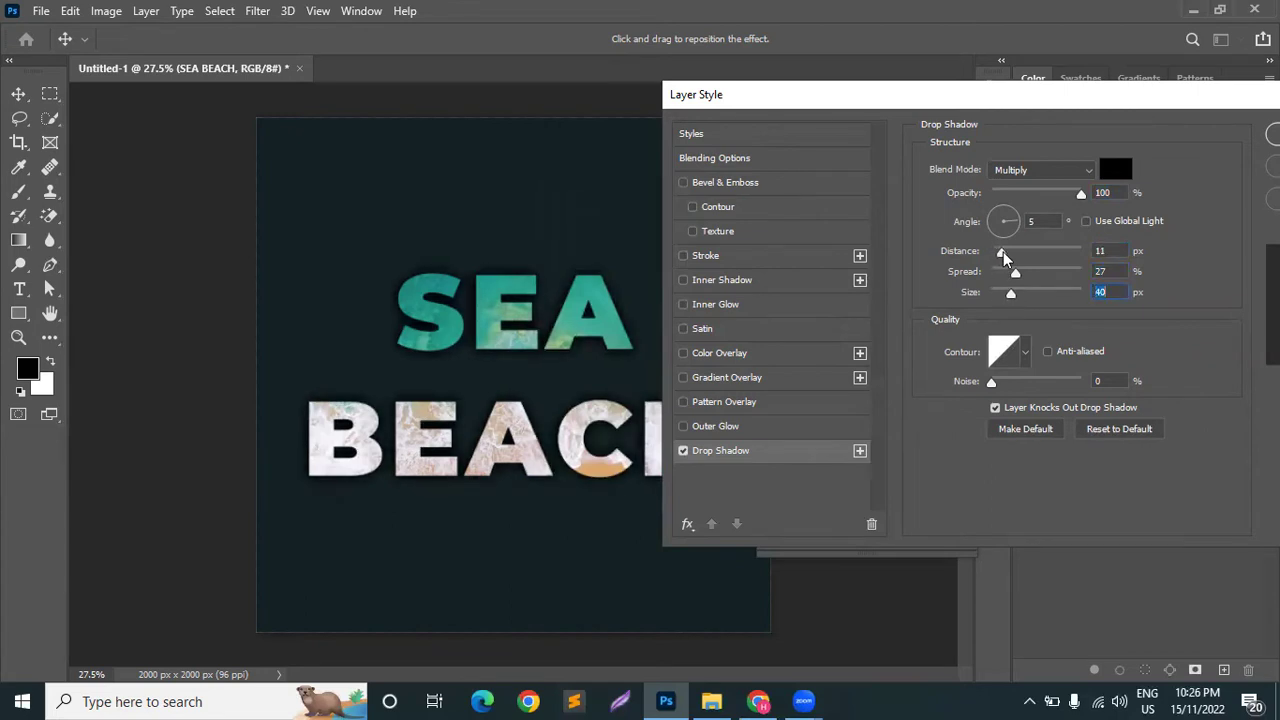
left_click_drag(996, 94, 823, 95)
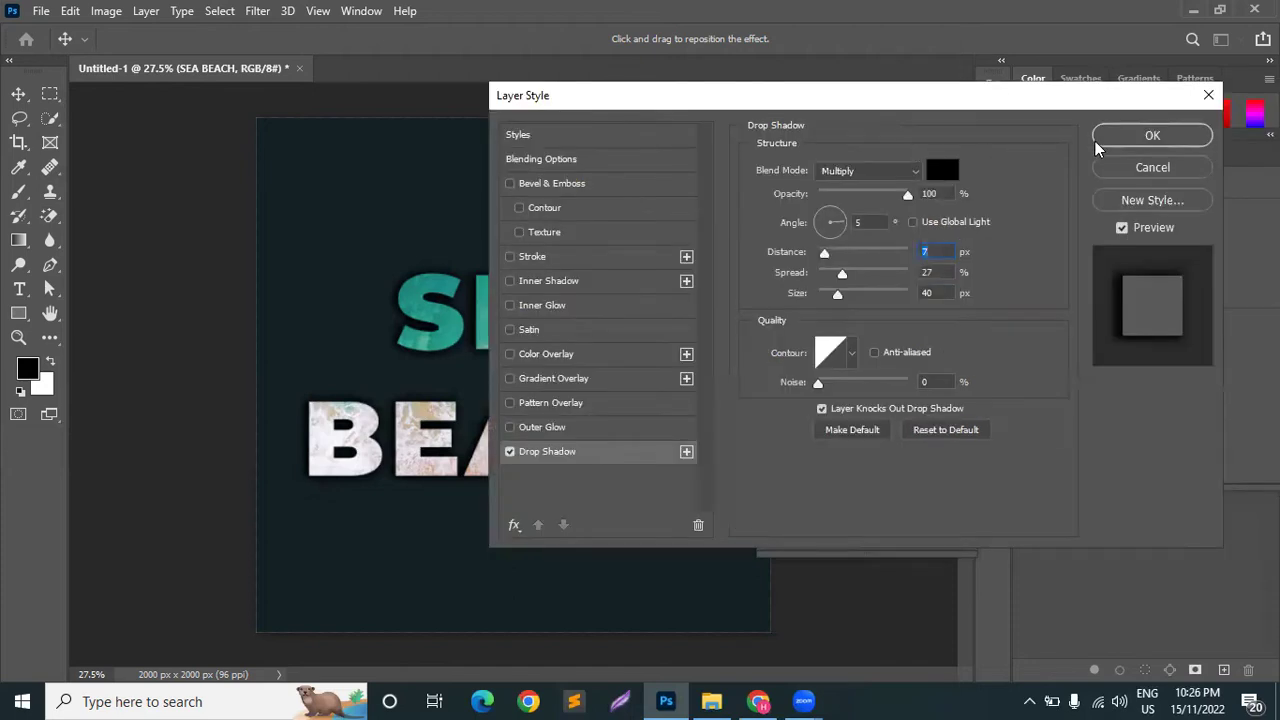
key("Return")
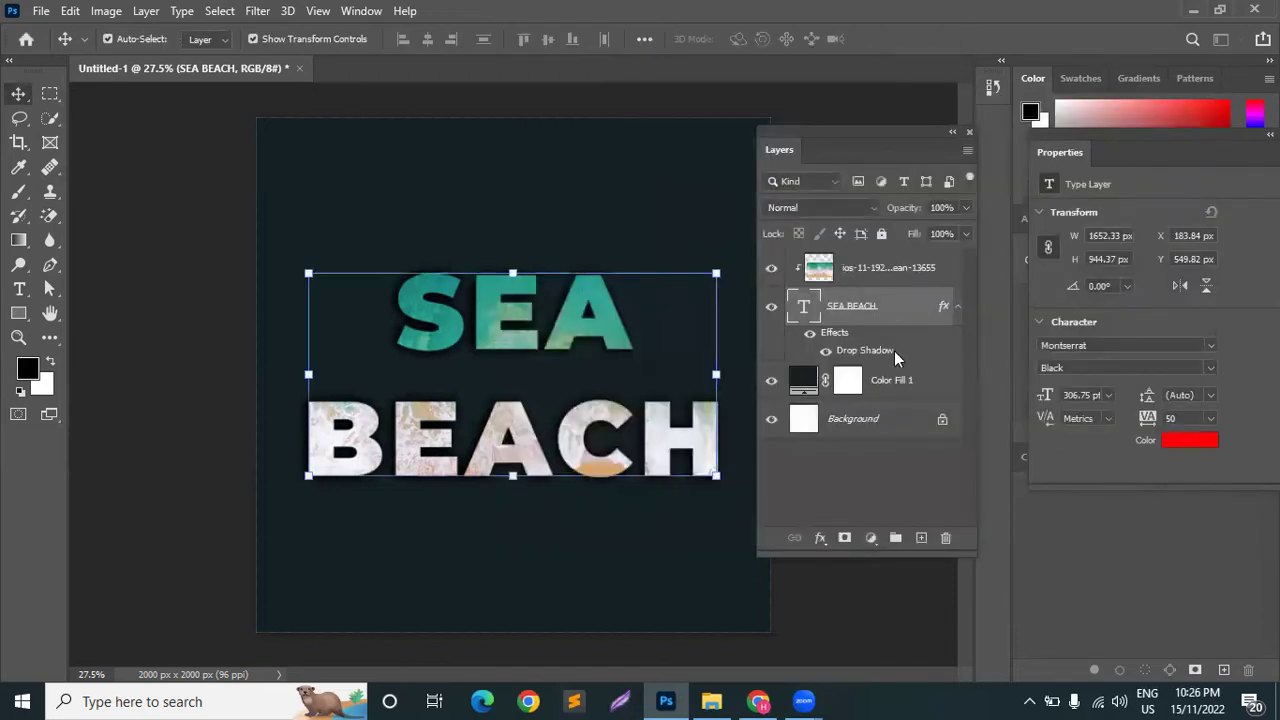
left_click(966, 233)
left_click_drag(870, 257, 812, 266)
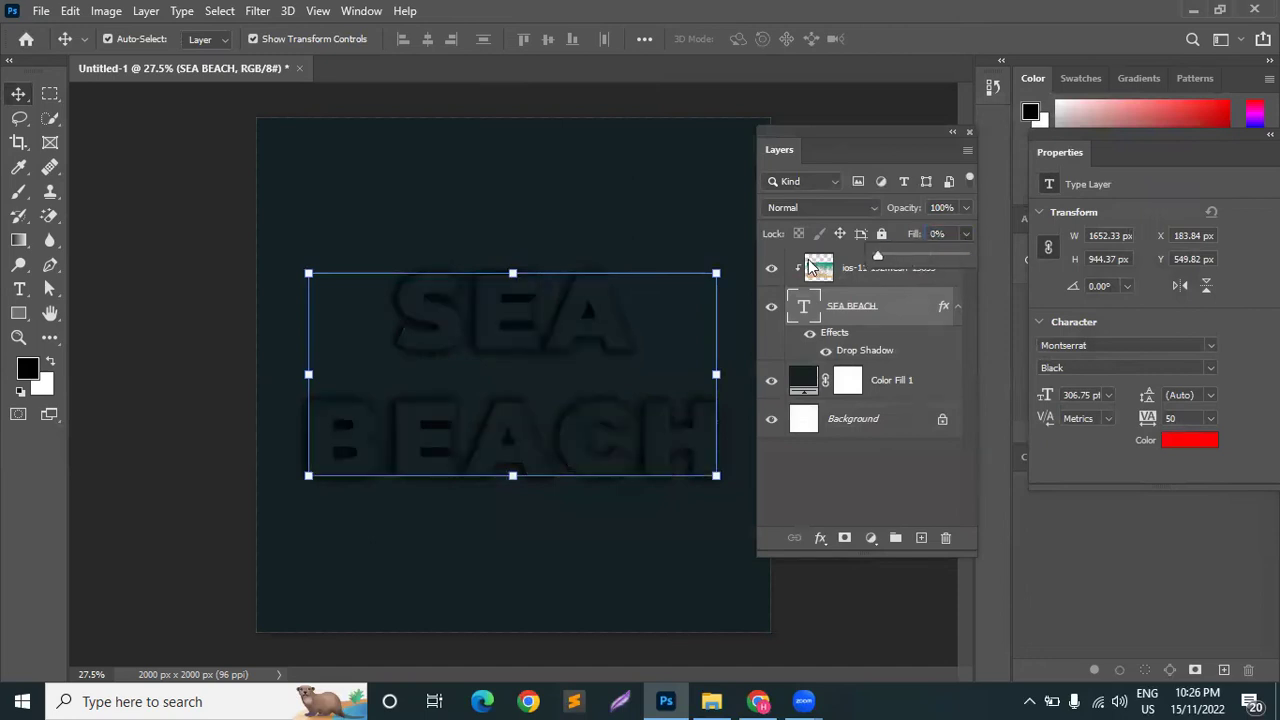
left_click(659, 181)
left_click(870, 578)
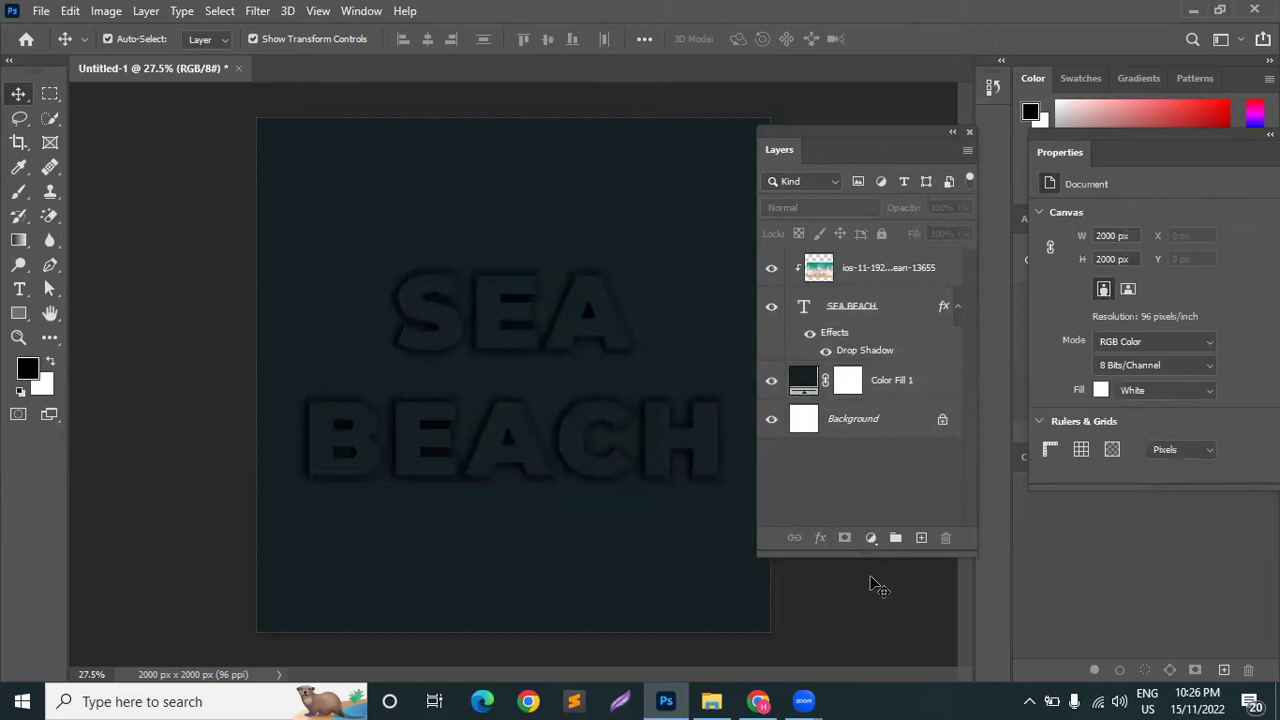
left_click(850, 268)
left_click(943, 234)
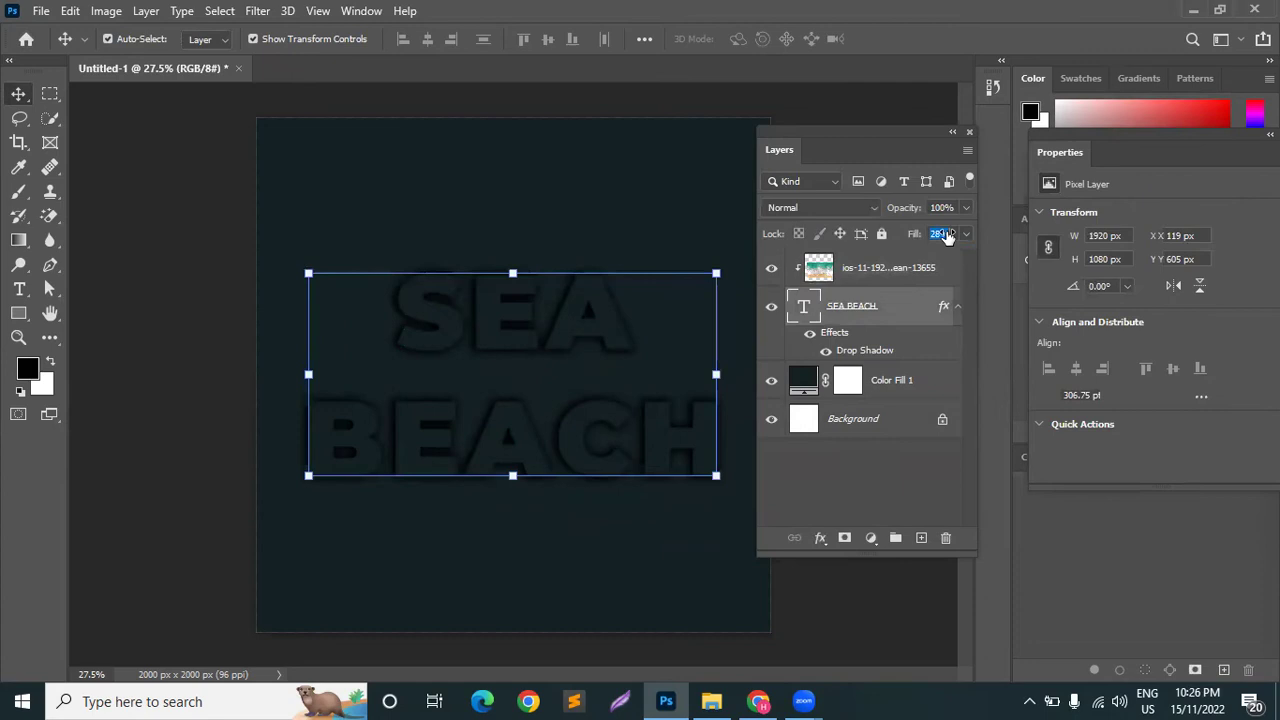
type("100")
key("Return")
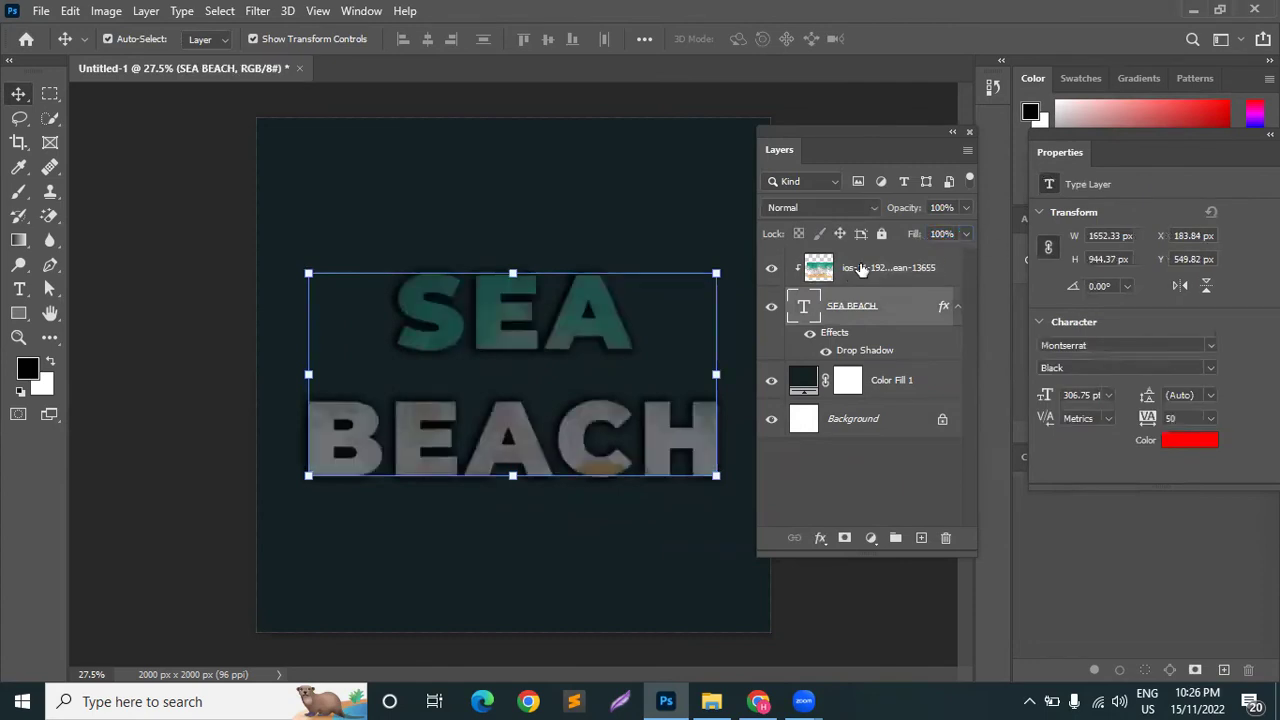
left_click(862, 268)
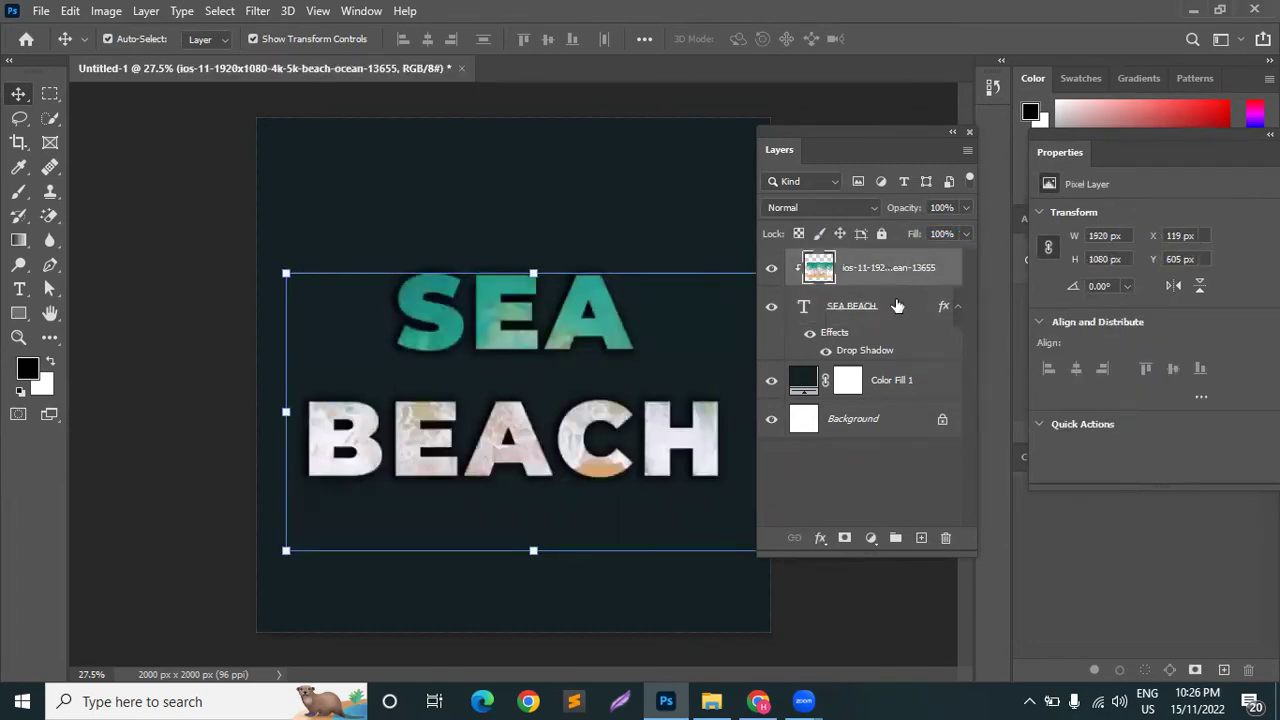
key("alt+bracketleft")
key("alt+bracketright")
left_click_drag(913, 237, 1027, 249)
key("alt+[")
mouse_move(914, 240)
left_mouse_down()
mouse_move(880, 245)
mouse_move(914, 237)
mouse_move(894, 240)
left_mouse_up()
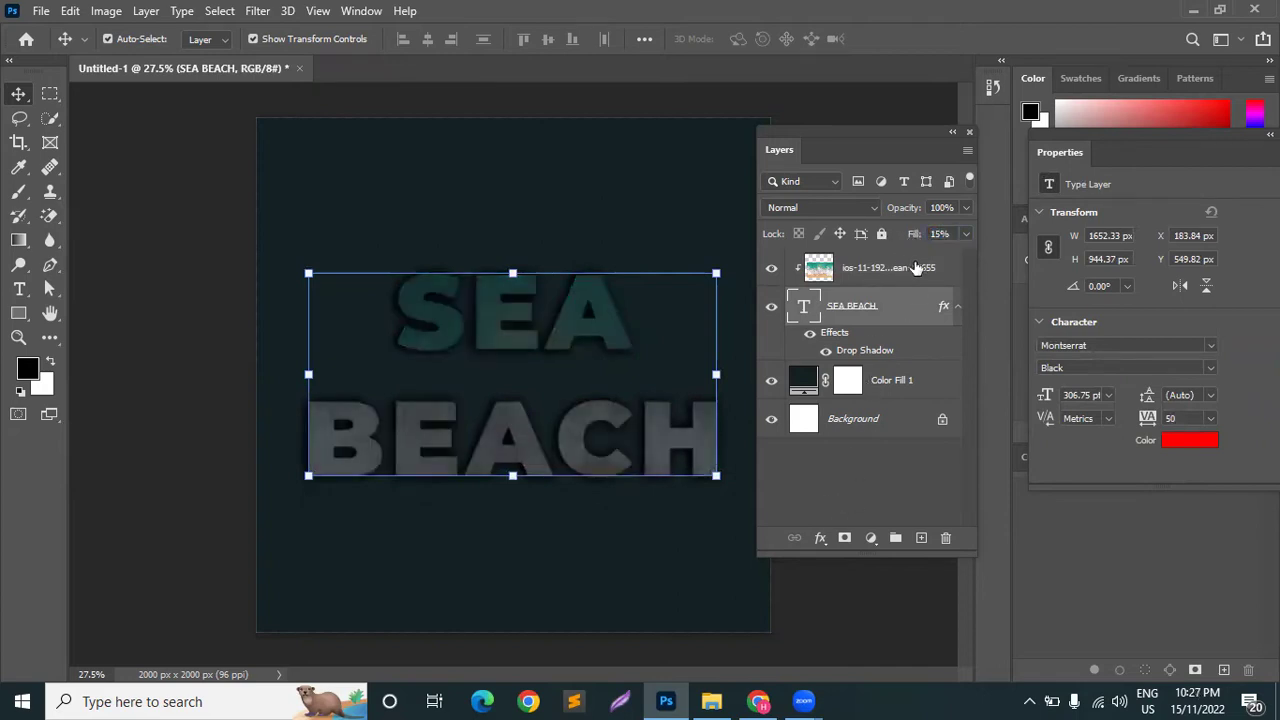
left_click_drag(914, 237, 1085, 252)
left_click(870, 276)
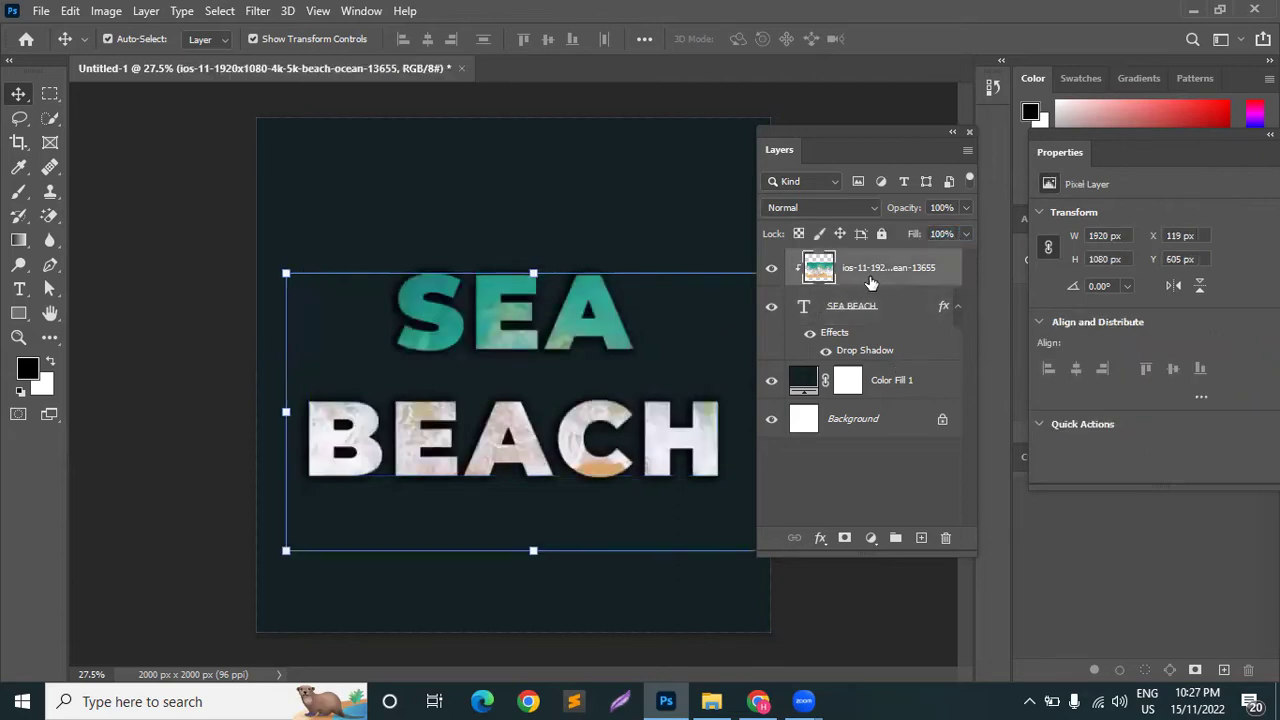
Release the beach photo's clipping mask and move the photo layer beneath SEA BEACH
right_click(971, 366)
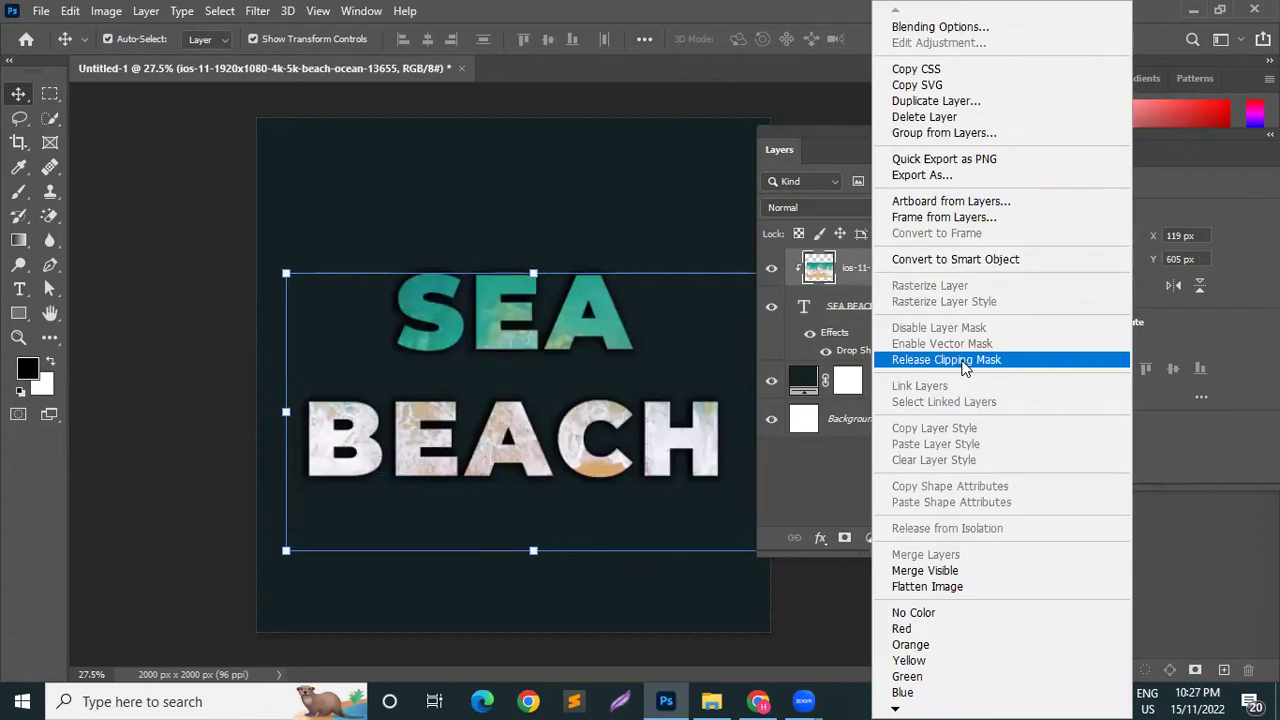
left_click(965, 368)
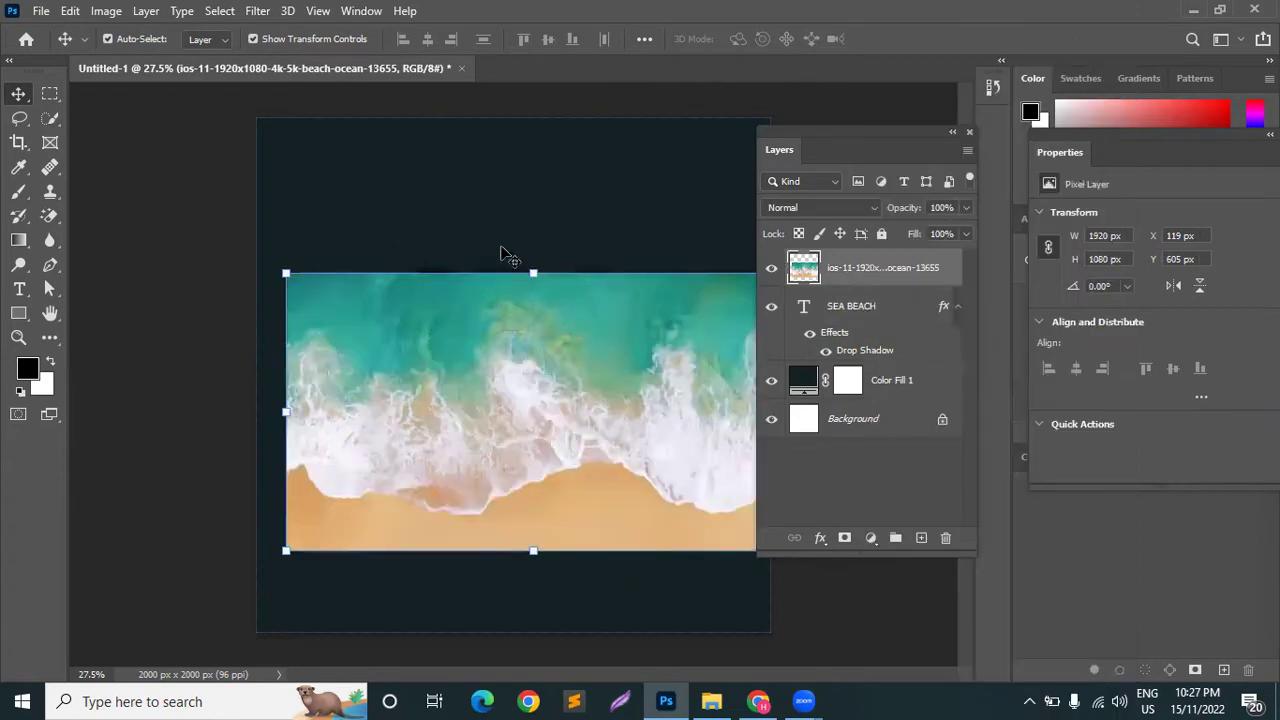
left_click(858, 459)
left_click_drag(868, 272, 856, 345)
left_click_drag(678, 360, 690, 405)
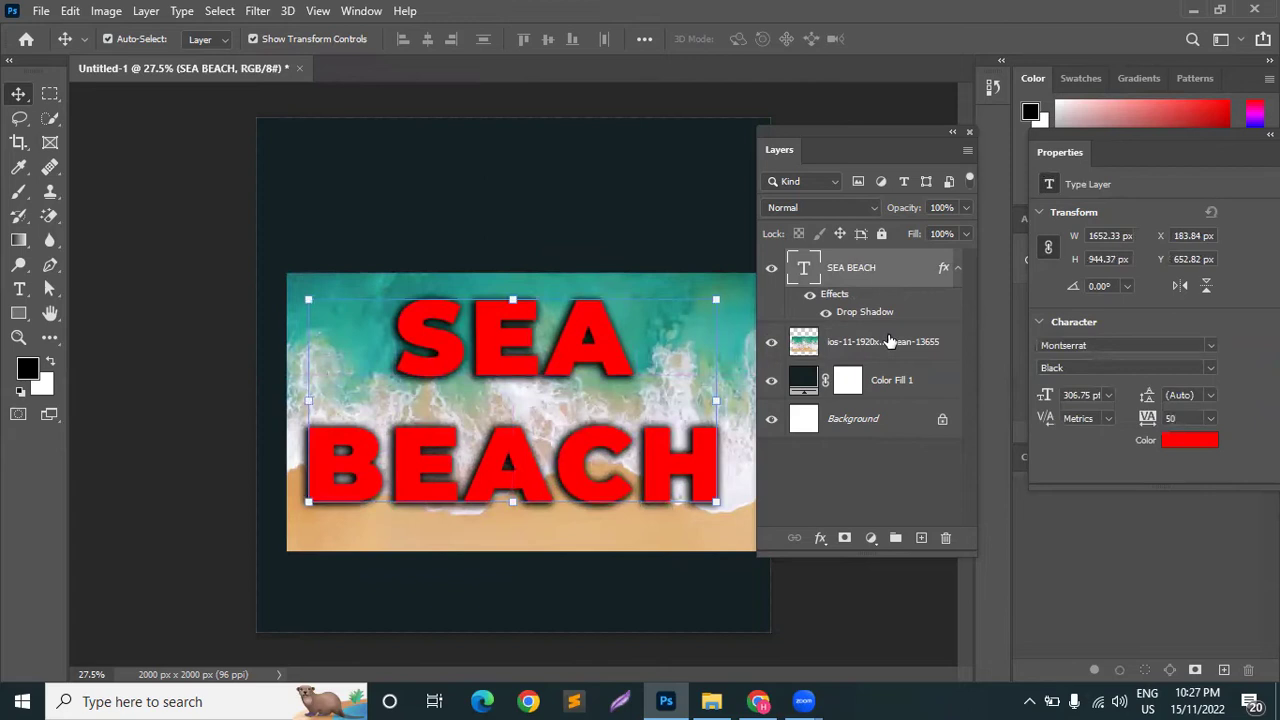
left_click(890, 341)
Set the SEA BEACH text layer's Fill to 0%
key("alt+bracketright")
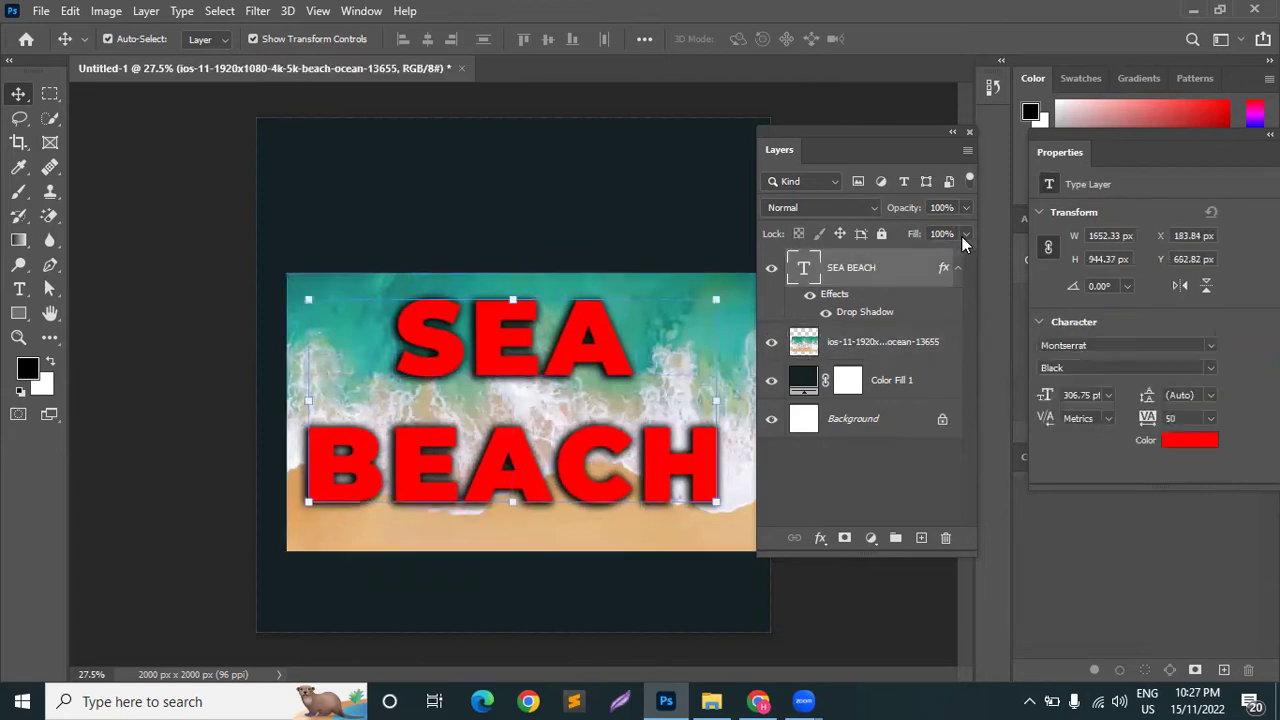
left_click(965, 234)
left_click_drag(754, 276, 752, 276)
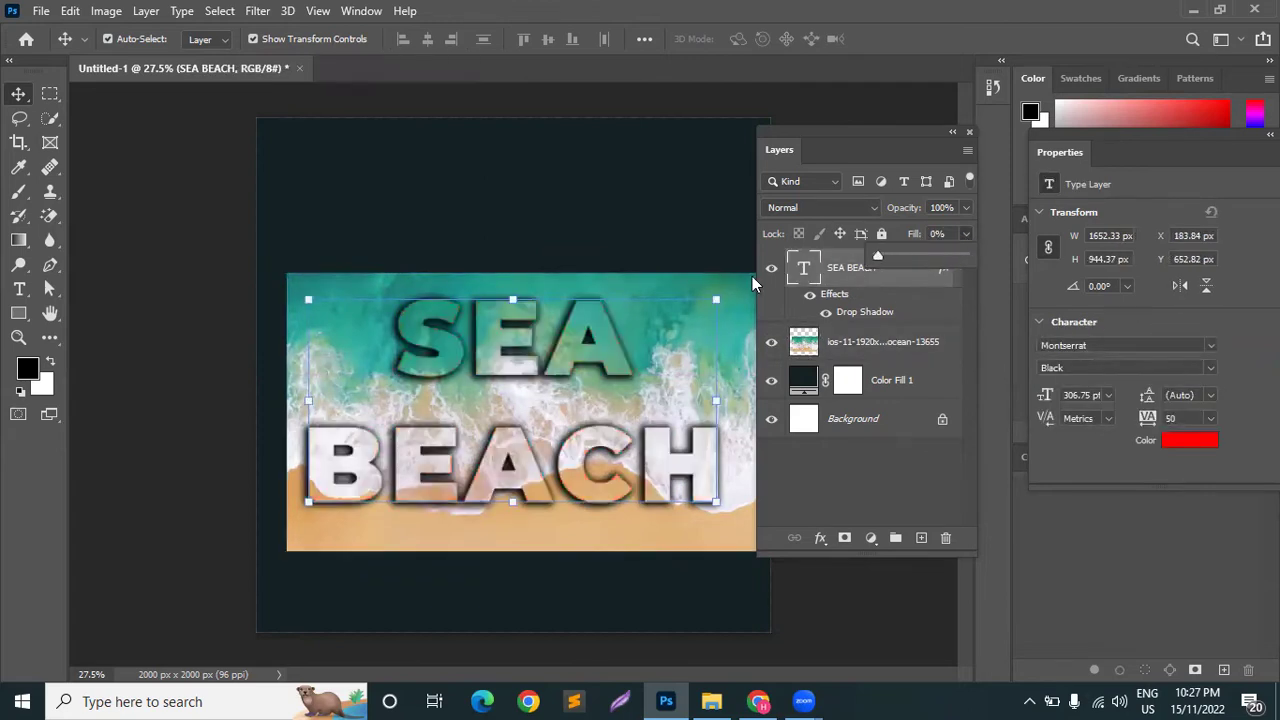
left_click(820, 655)
Reposition the layers with the Move tool so the photo sits at X 80 px
left_click_drag(691, 320, 711, 287)
key("alt+bracketleft")
left_click(800, 594)
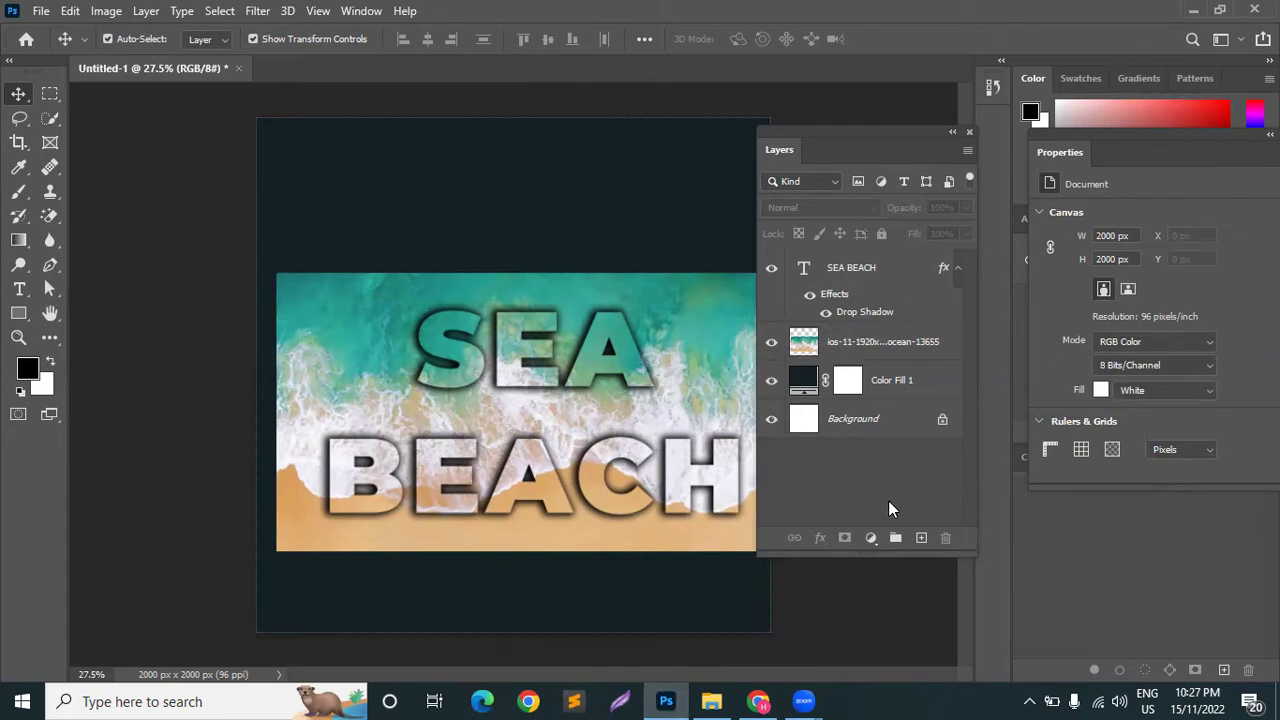
left_click(882, 266)
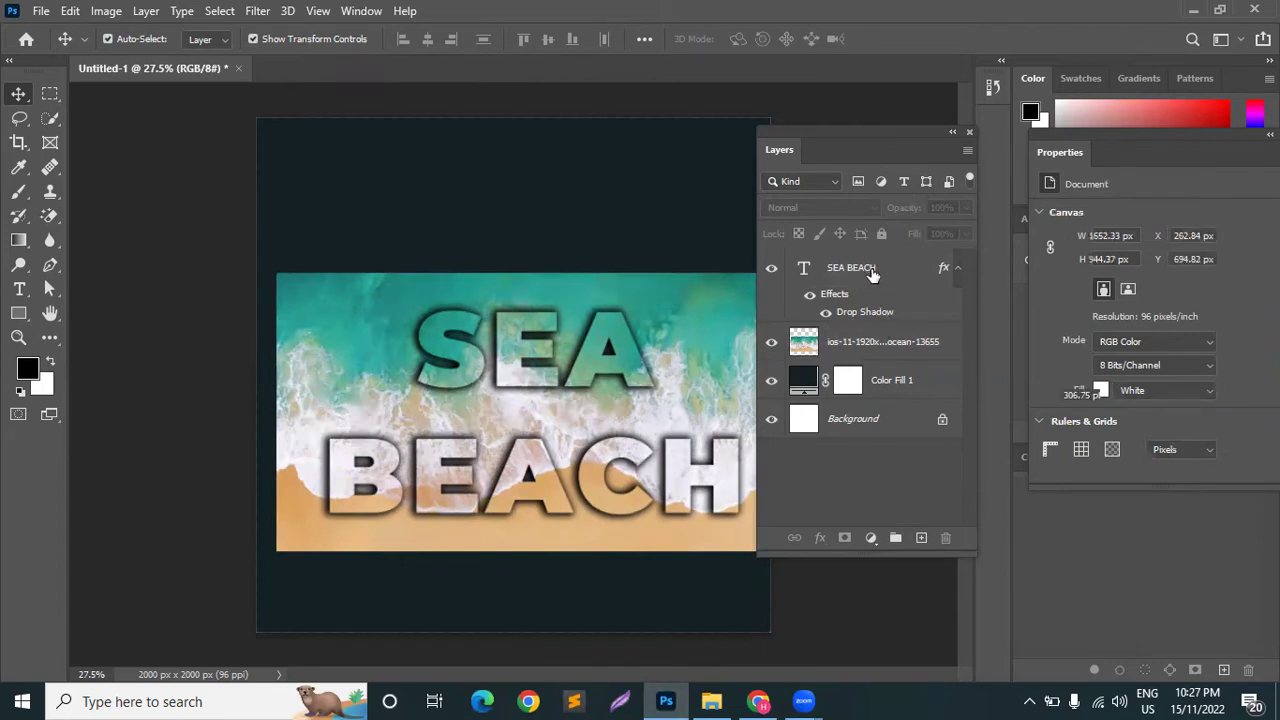
Add a 6 px white (#ffffff) Stroke to the SEA BEACH text
left_click(820, 538)
left_click(834, 401)
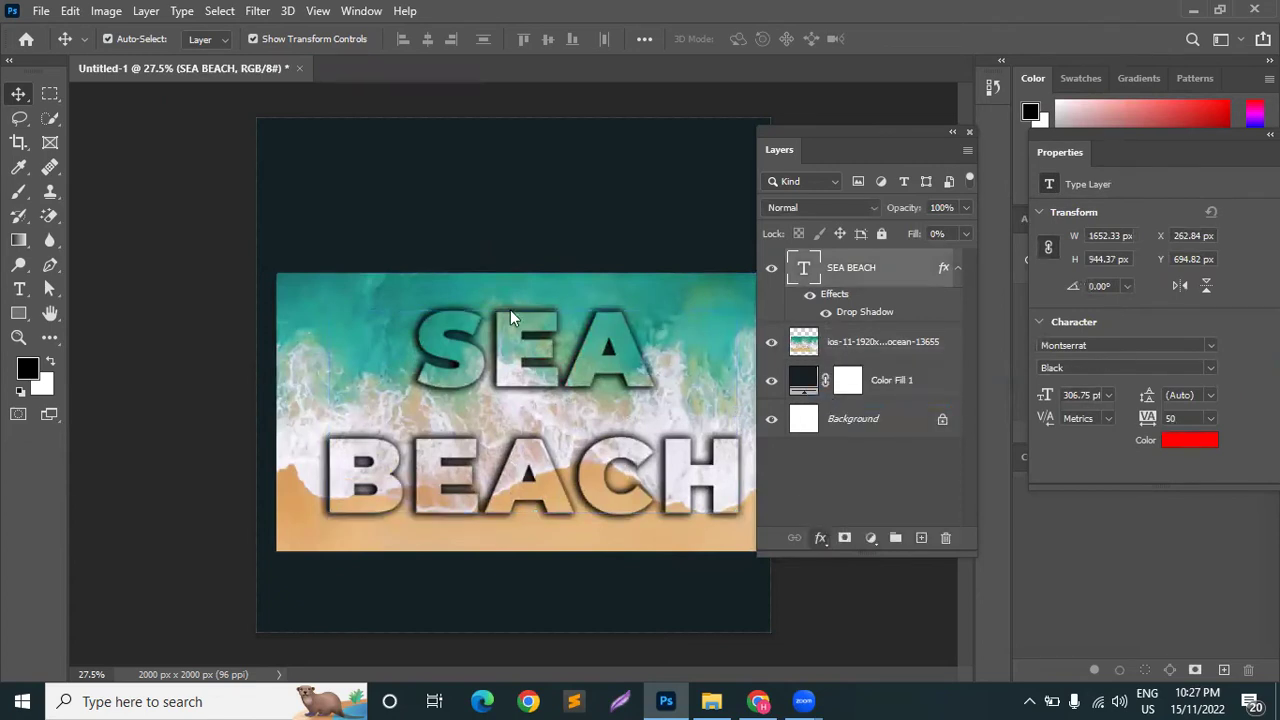
left_click_drag(693, 92, 905, 83)
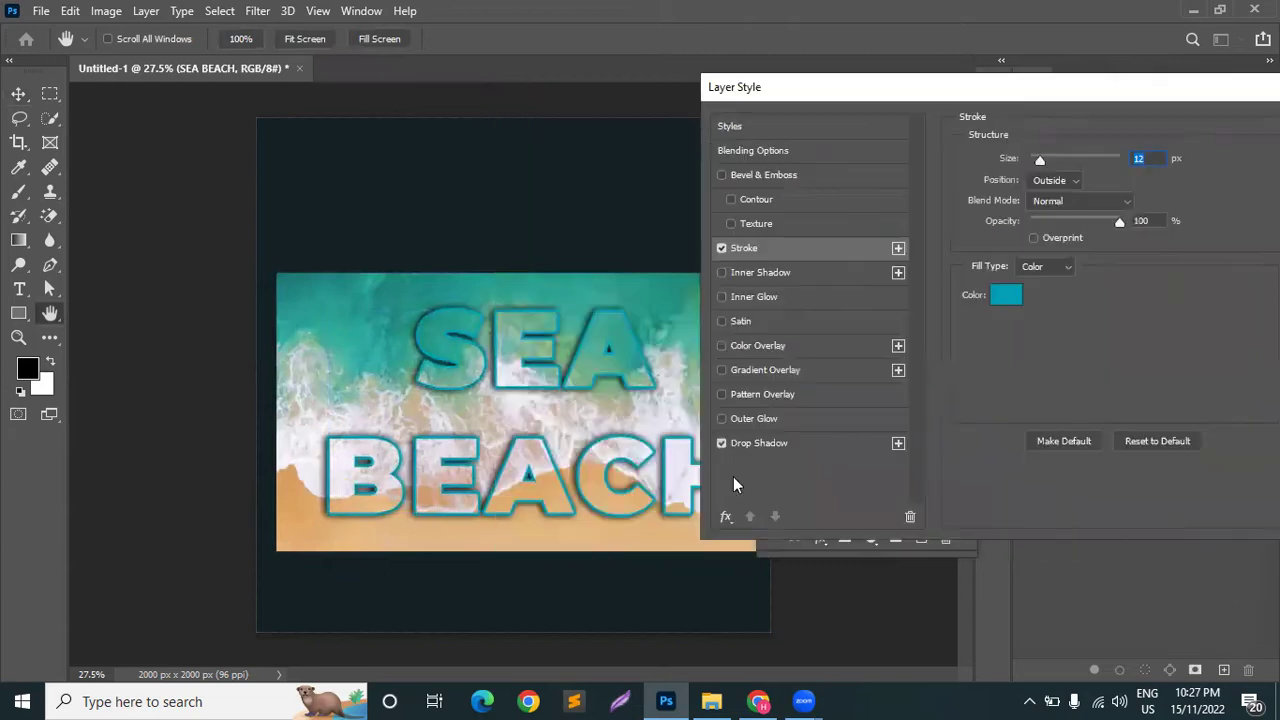
left_click(1005, 294)
left_click_drag(795, 140, 788, 134)
type("ffffff")
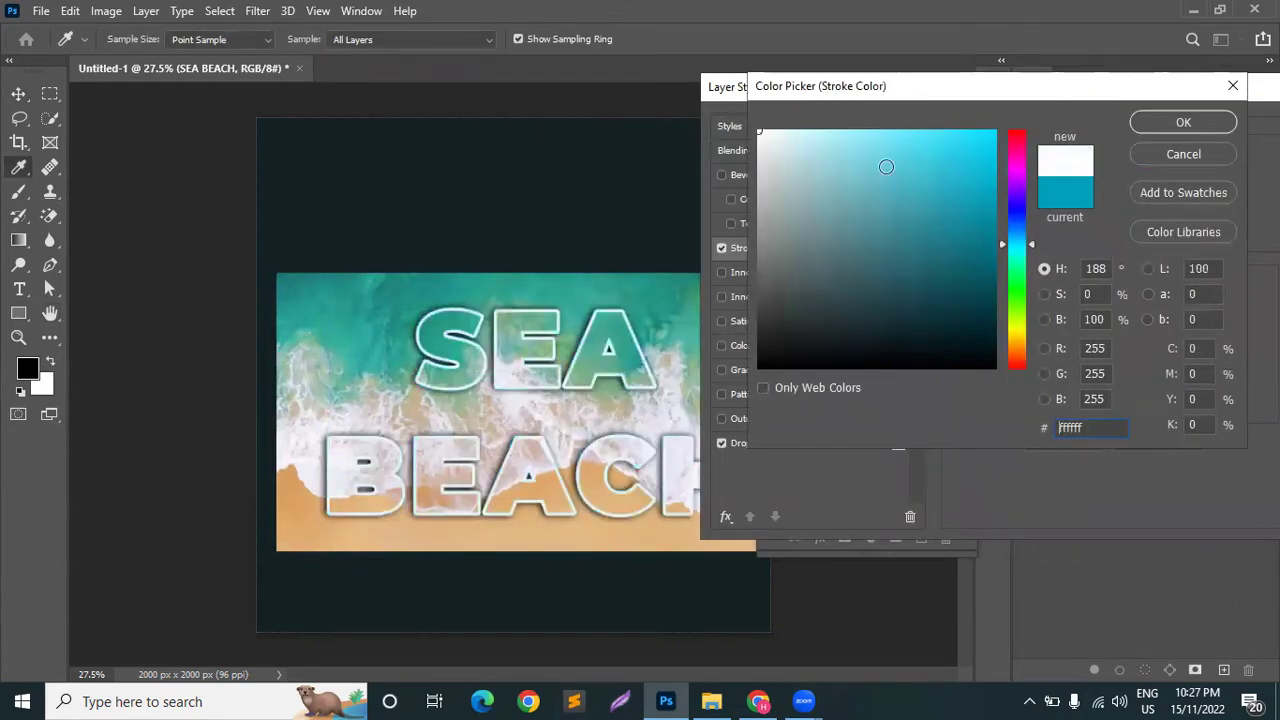
left_click(982, 146)
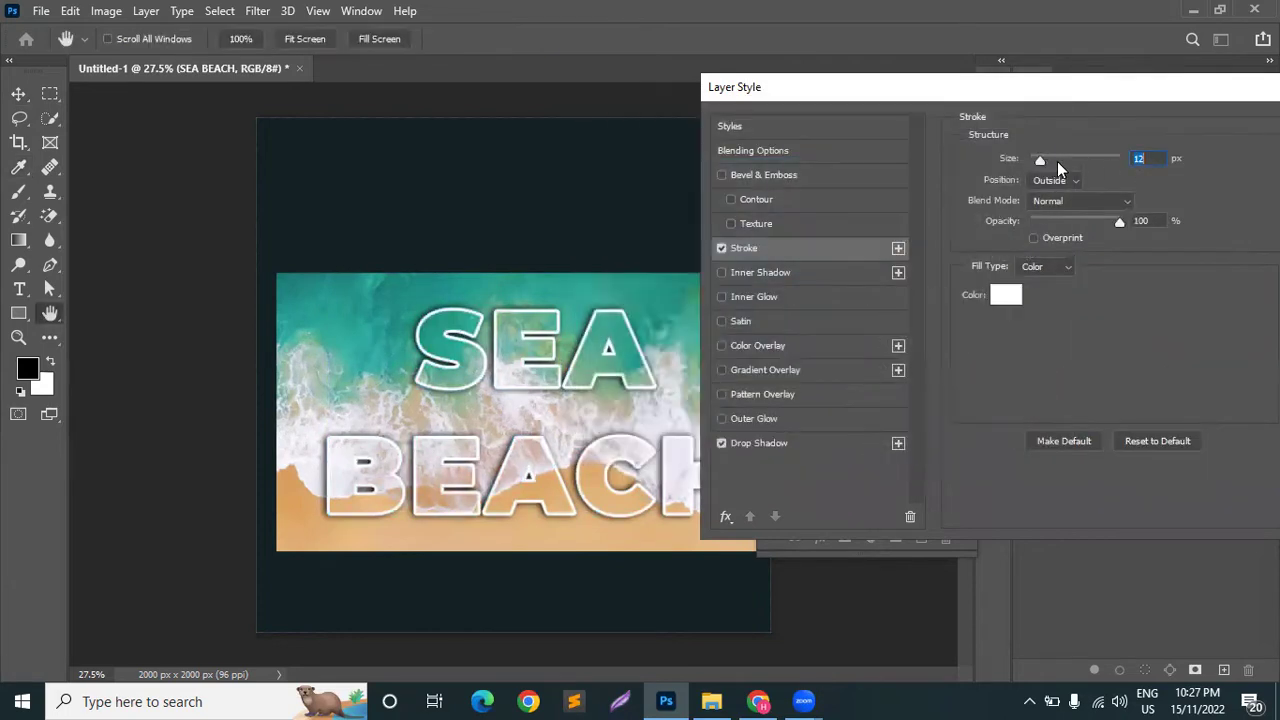
mouse_move(1044, 159)
left_mouse_down()
mouse_move(1059, 158)
mouse_move(1025, 157)
mouse_move(1036, 159)
left_mouse_up()
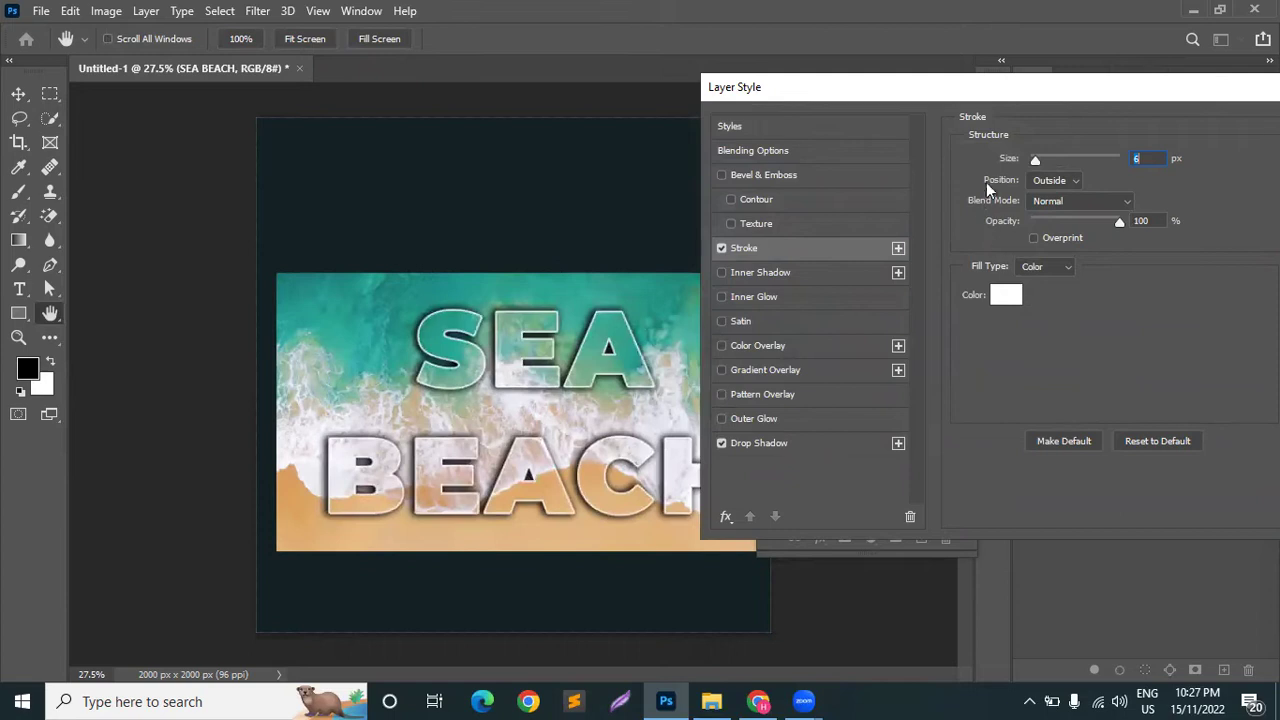
Add a Normal-blend Outer Glow at 100% opacity and 51 px size, then apply both effects
left_click(754, 416)
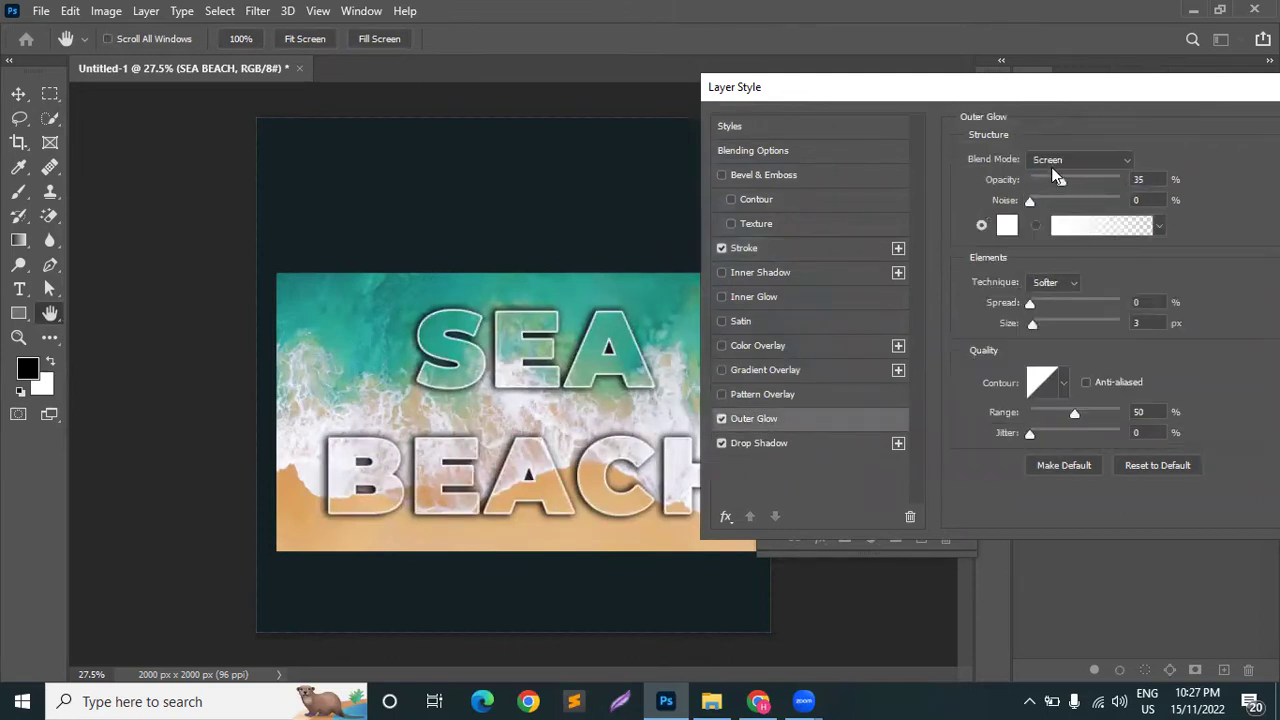
left_click(1071, 162)
left_click(1053, 176)
left_click_drag(1113, 180, 1125, 181)
left_click_drag(1032, 324, 1053, 322)
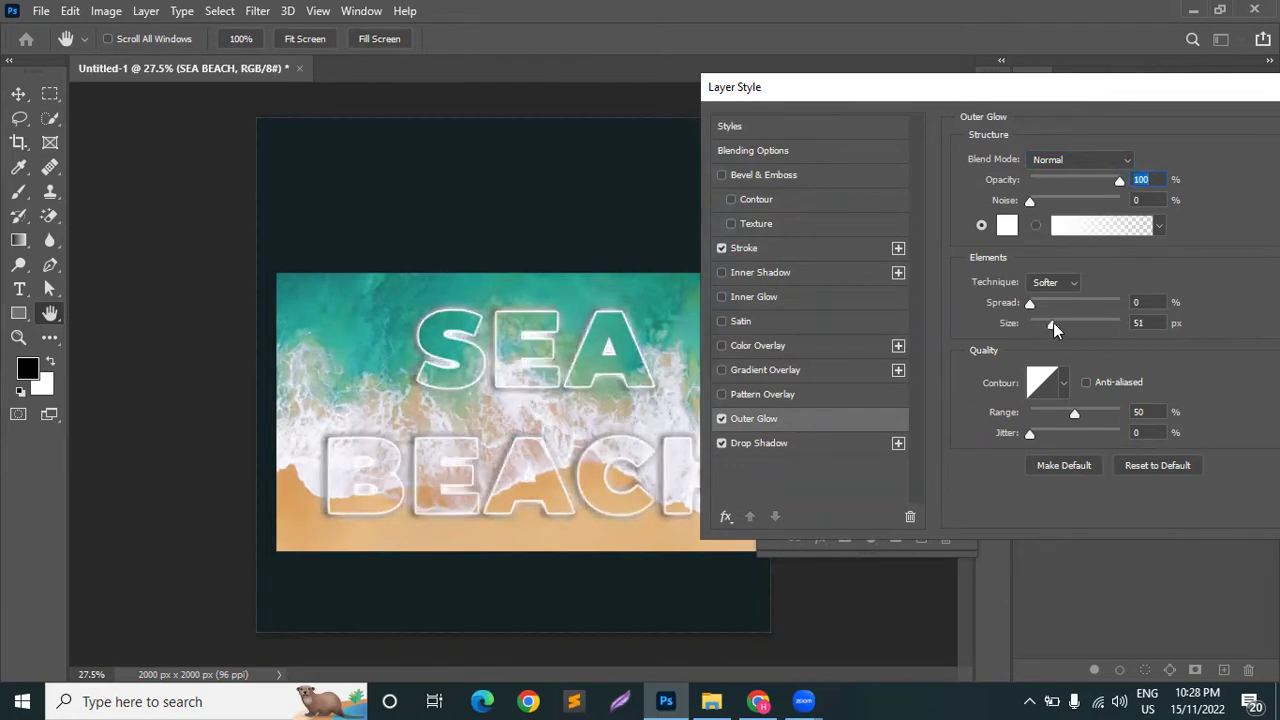
left_click_drag(860, 87, 451, 87)
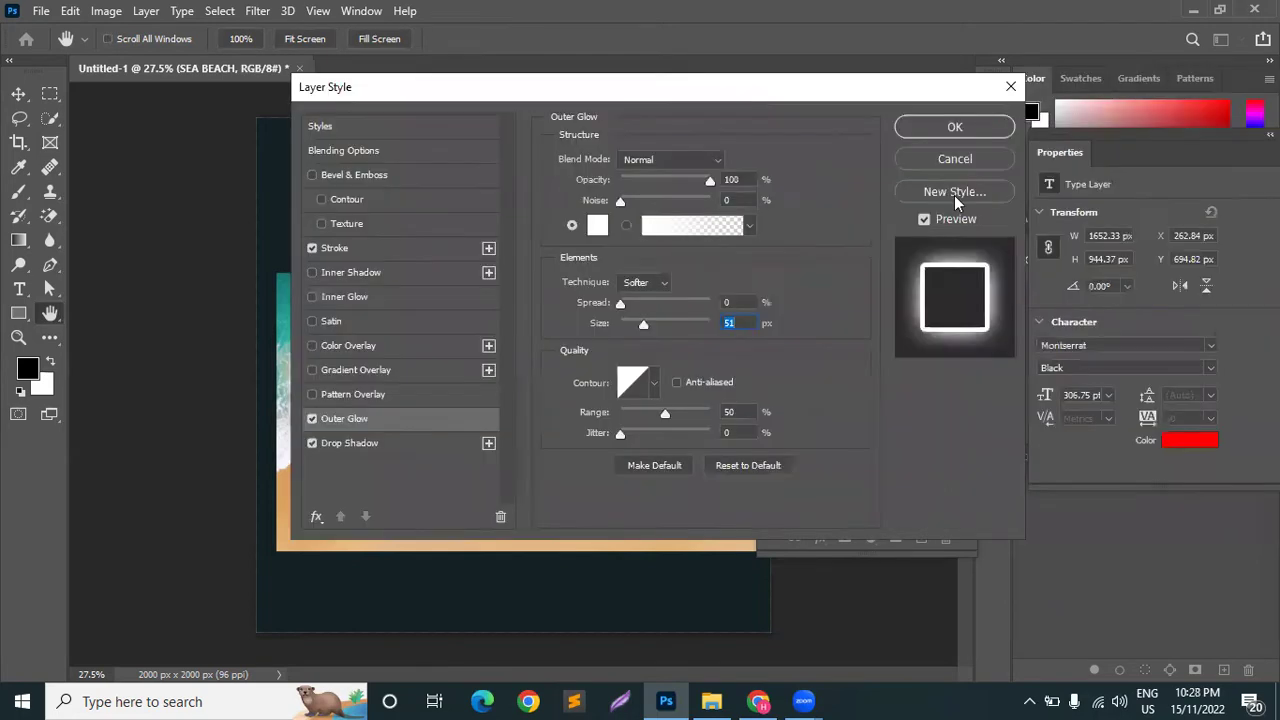
left_click(975, 165)
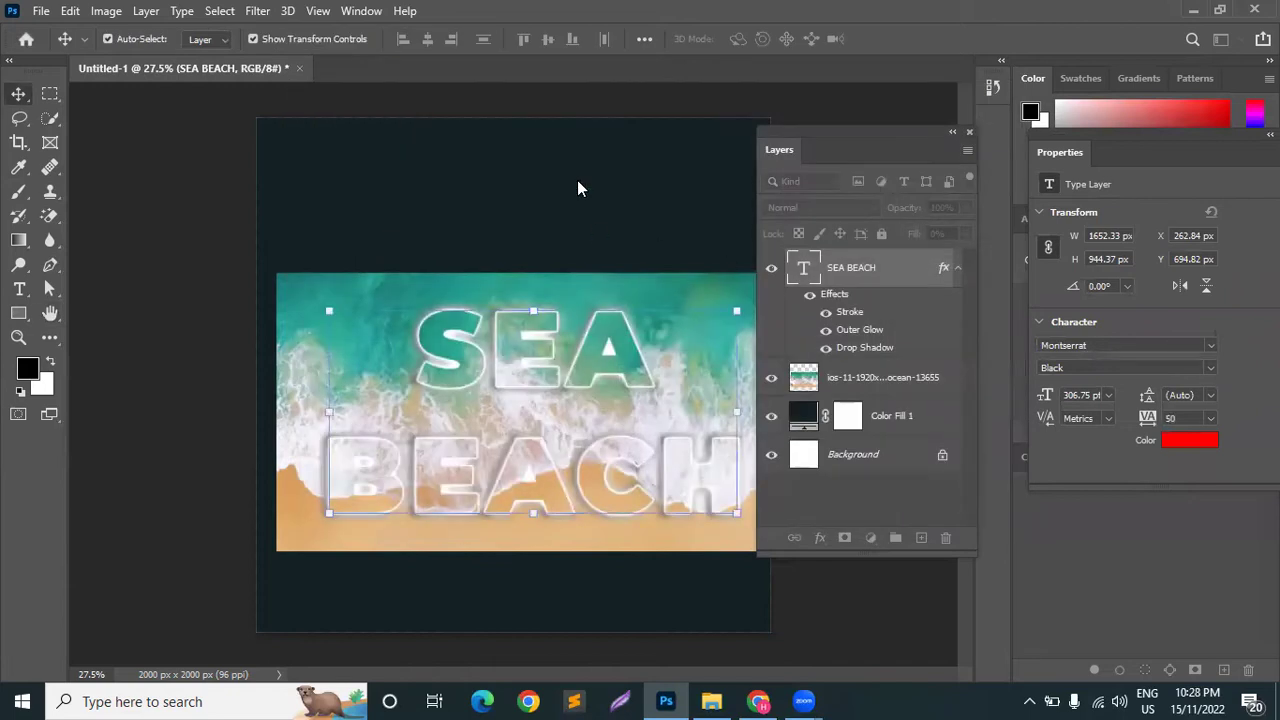
Undo the stroke and glow, then delete the SEA BEACH text and beach photo layers
key("ctrl+z")
left_click(592, 423)
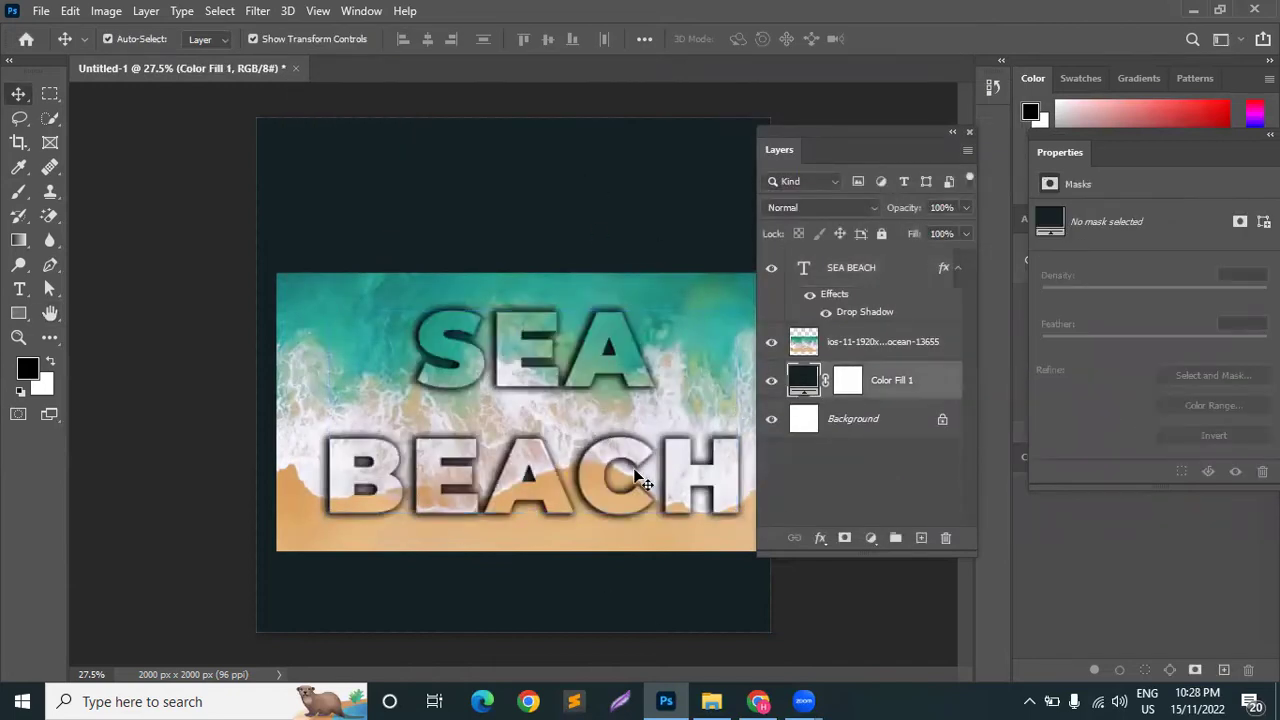
left_click(380, 315)
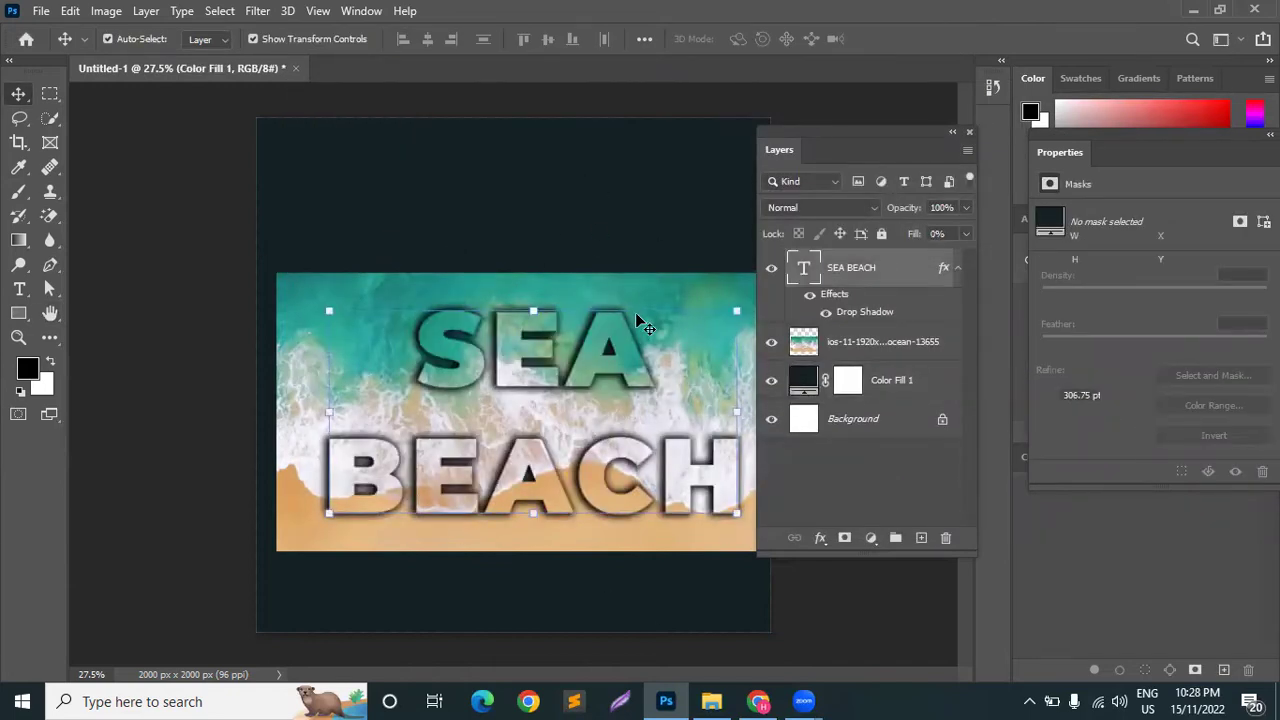
key("Delete")
key("Delete")
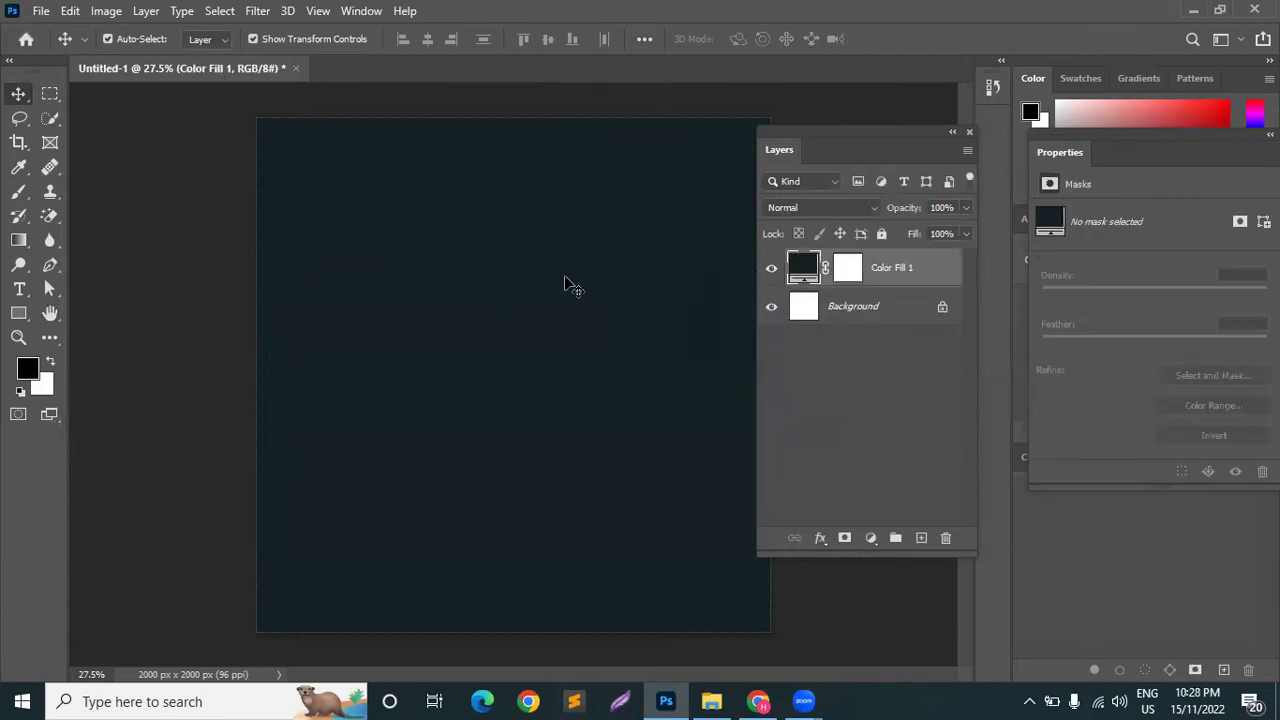
Go to File Explorer and select the download (2).jpg image
key("ctrl+n")
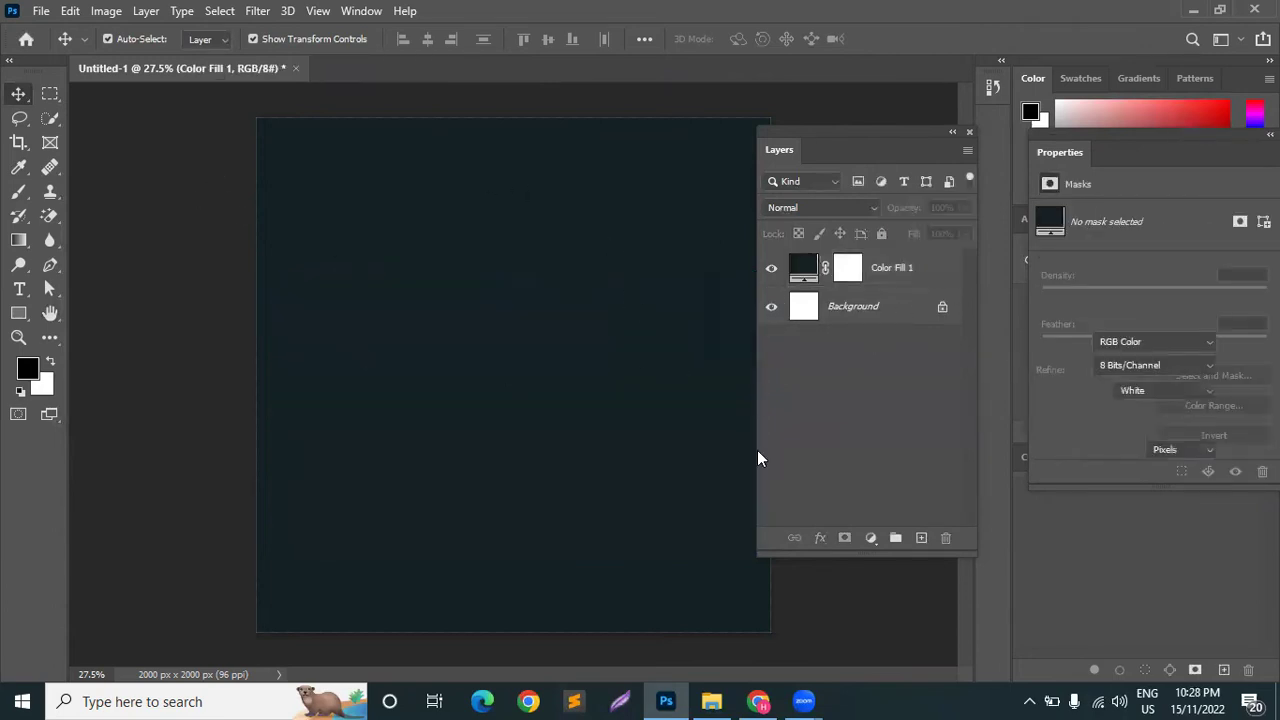
left_click(711, 701)
left_click(224, 316)
Deselect download (2).jpg and refresh Quick access to list the 20 recent files
mouse_move(224, 316)
left_mouse_down()
mouse_move(295, 322)
mouse_move(221, 317)
left_mouse_up()
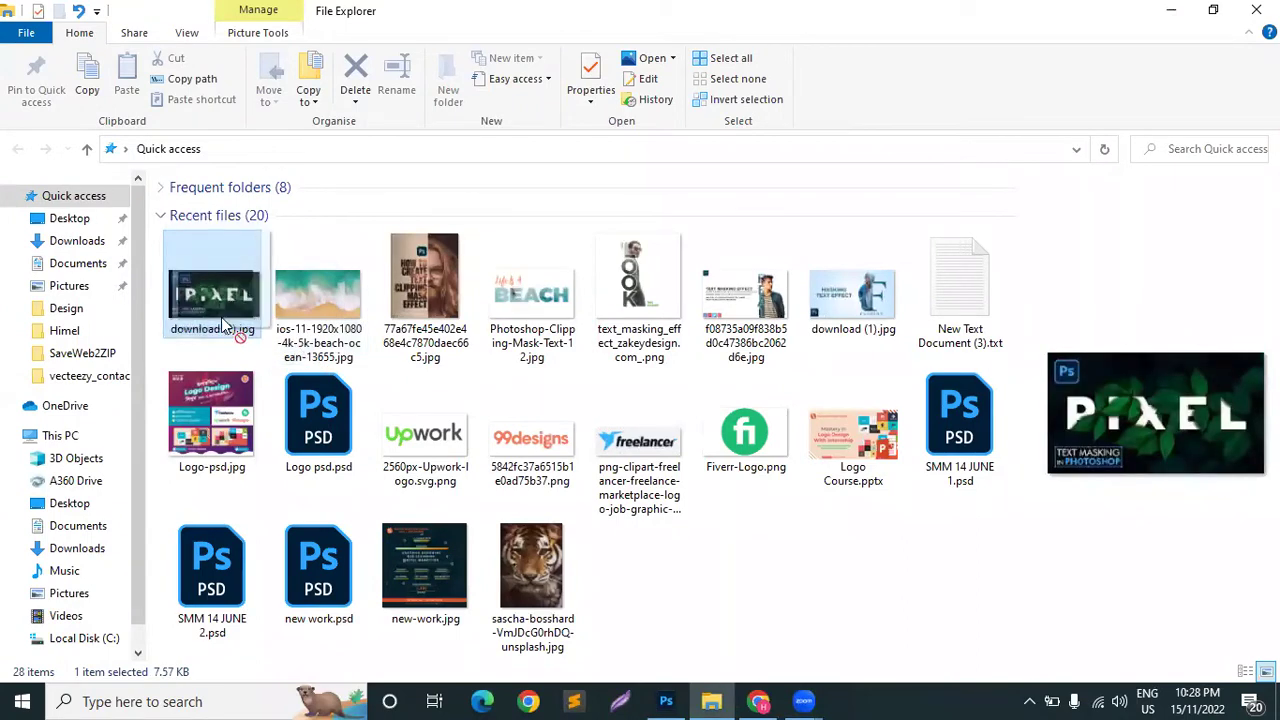
left_click(708, 588)
right_click(772, 522)
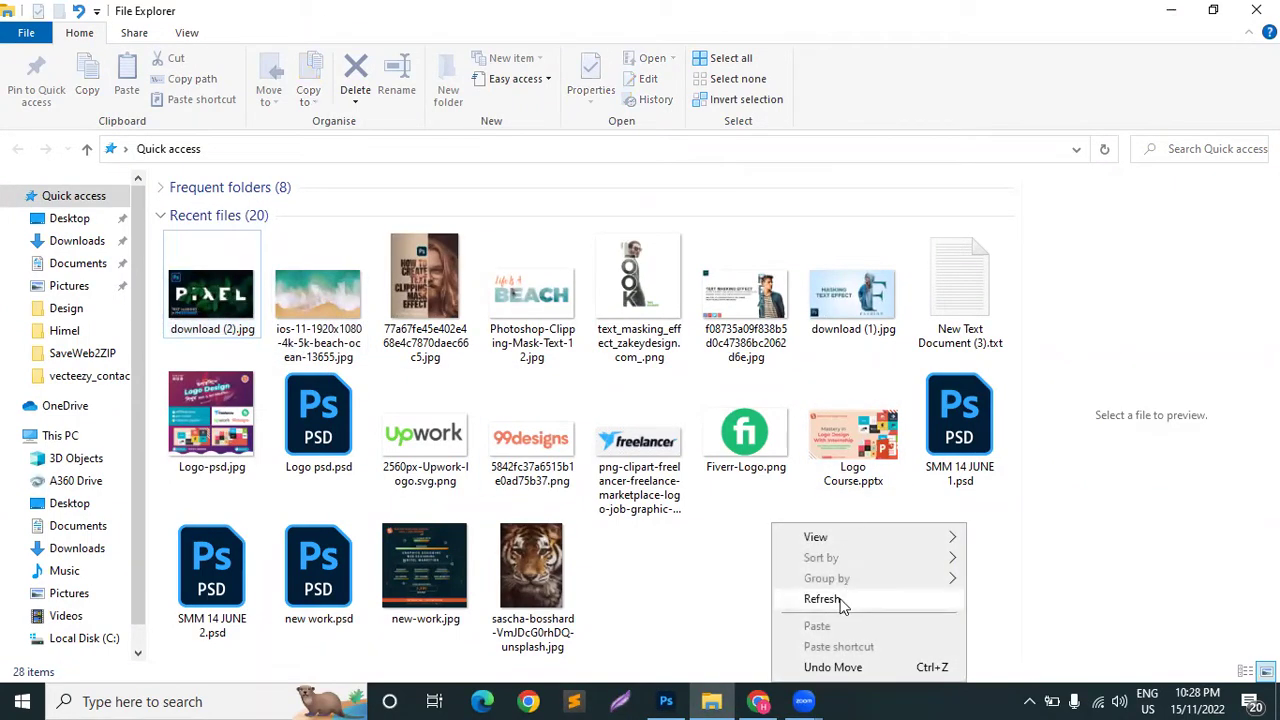
left_click(822, 599)
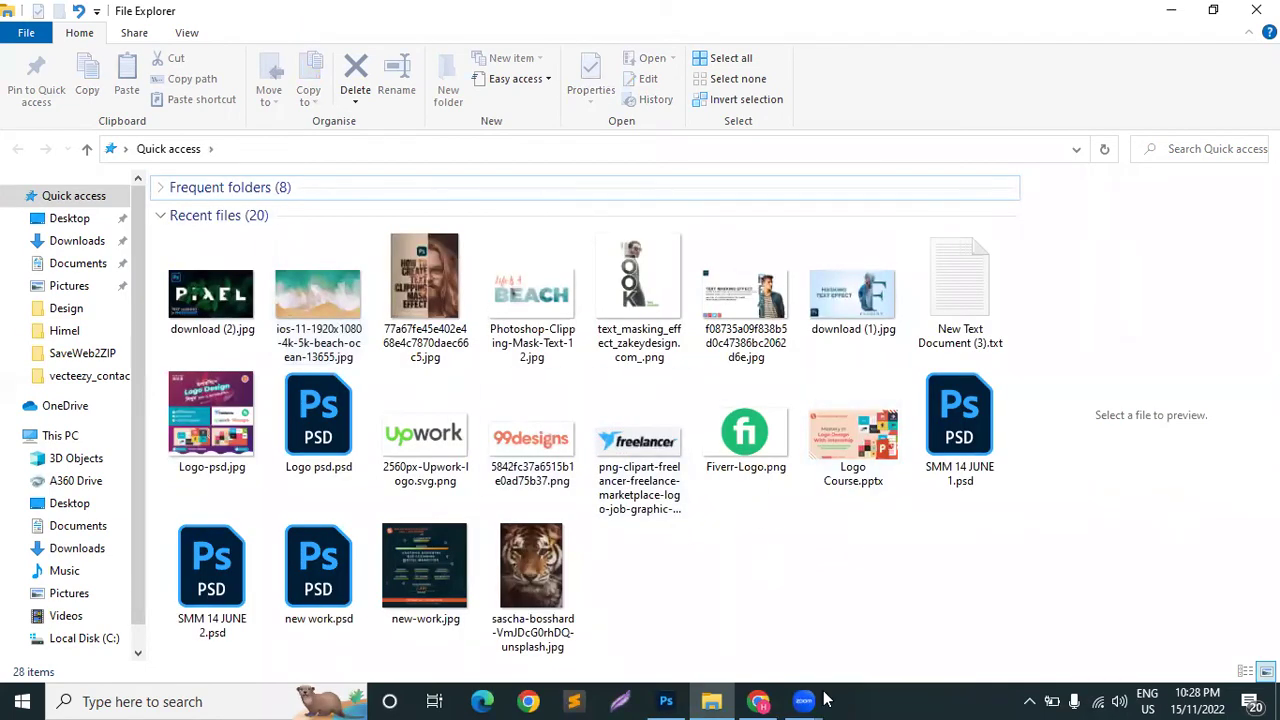
From Chrome's downloads list, show the nahil-naseer leaf photo in the Downloads folder
left_click(758, 701)
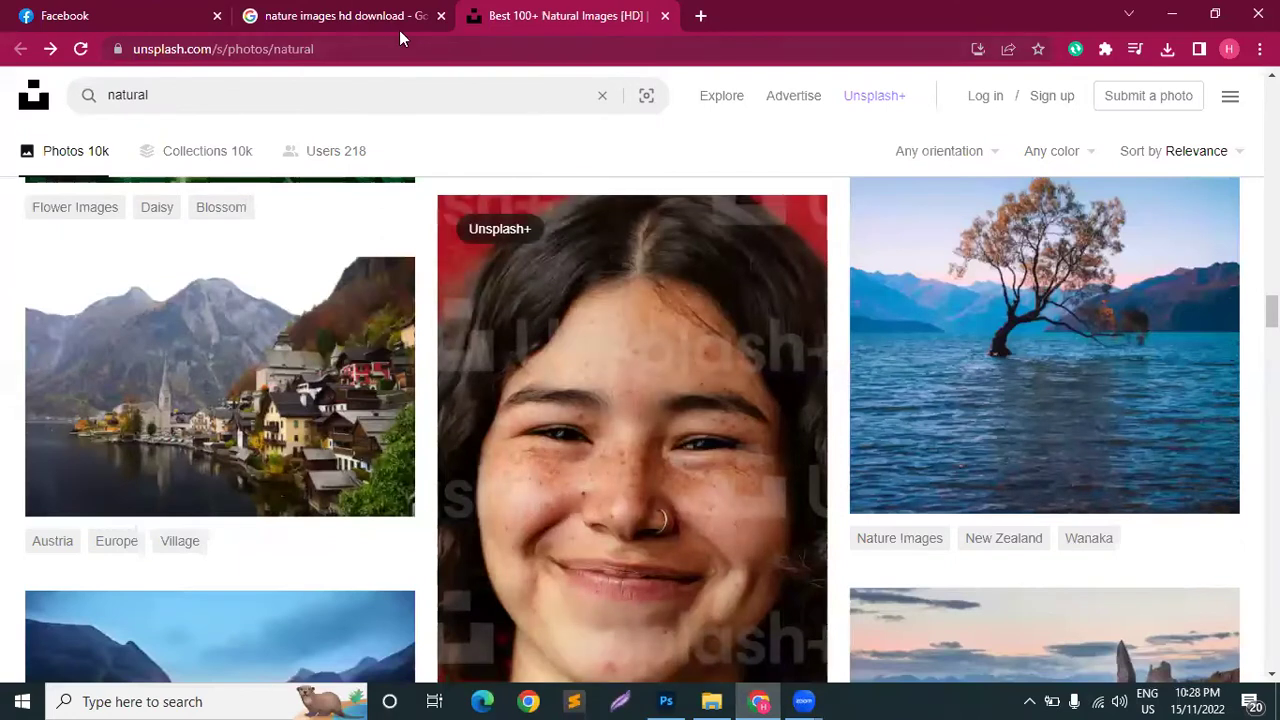
left_click(399, 30)
left_click(560, 20)
left_click(1167, 49)
right_click(1029, 150)
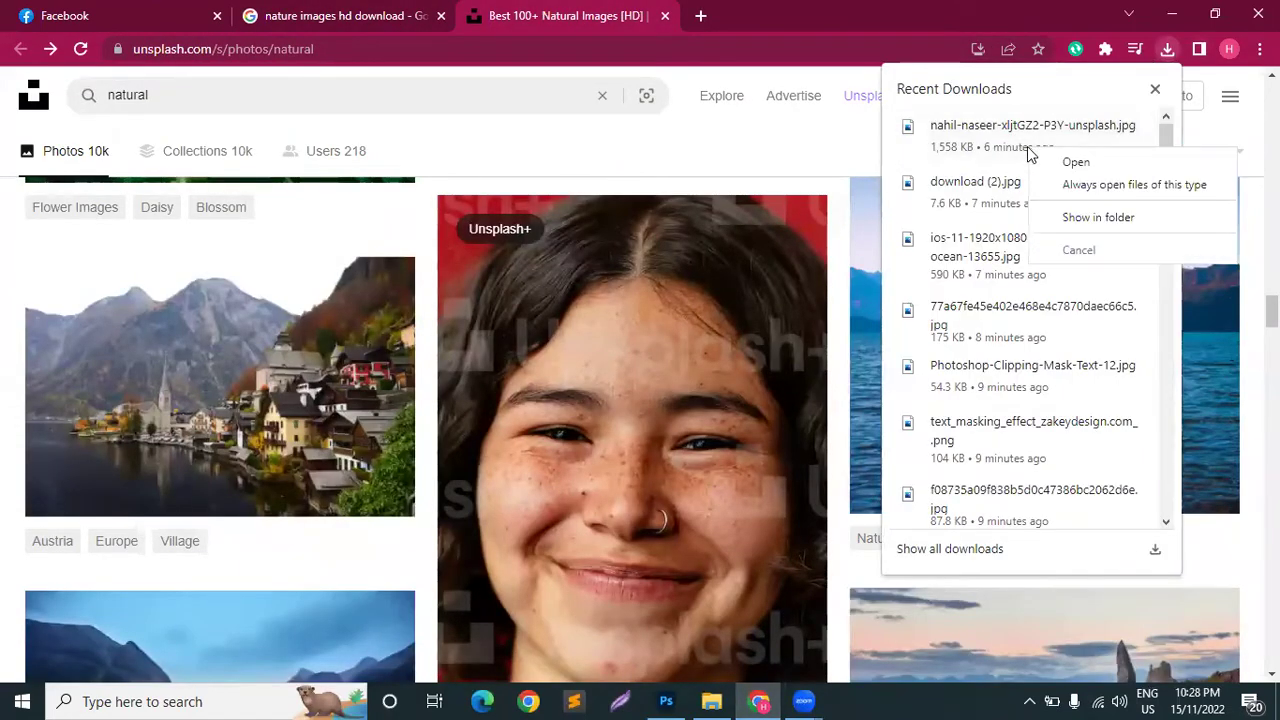
left_click(1090, 216)
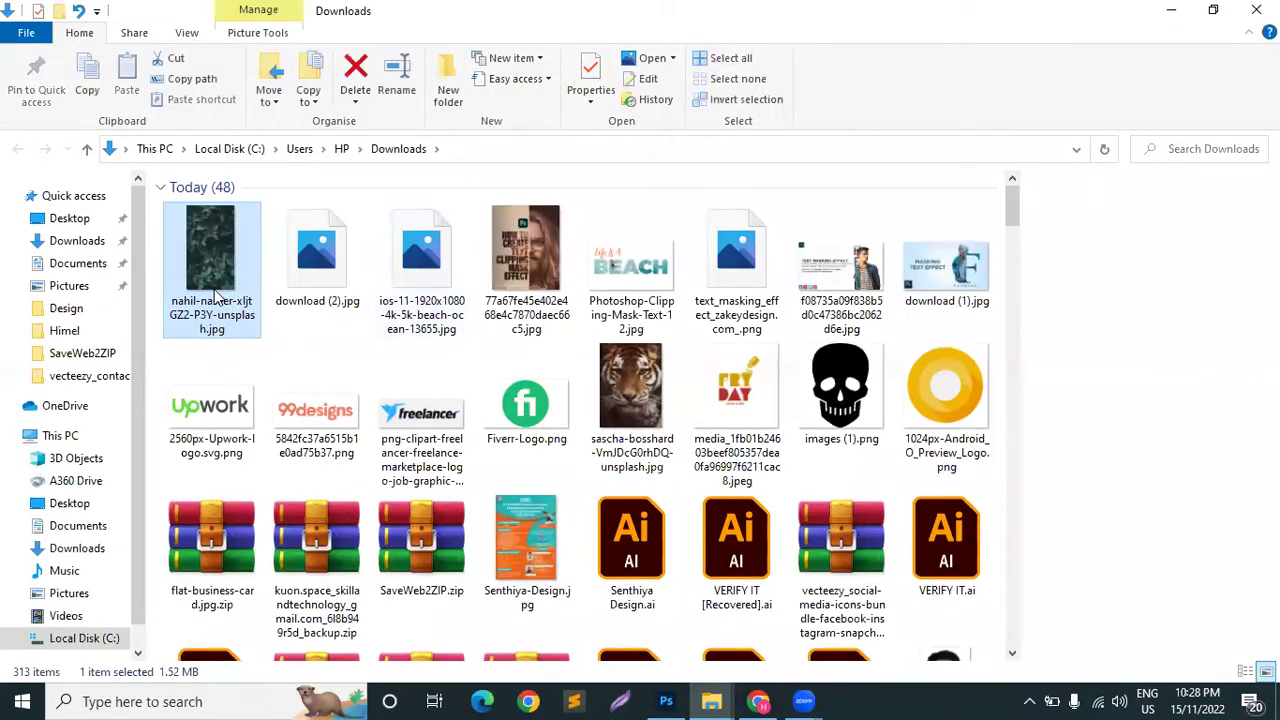
Drag the leaf photo into Untitled-1 and stretch it to fill the 2000 × 3556 px canvas
left_click_drag(213, 295, 566, 458)
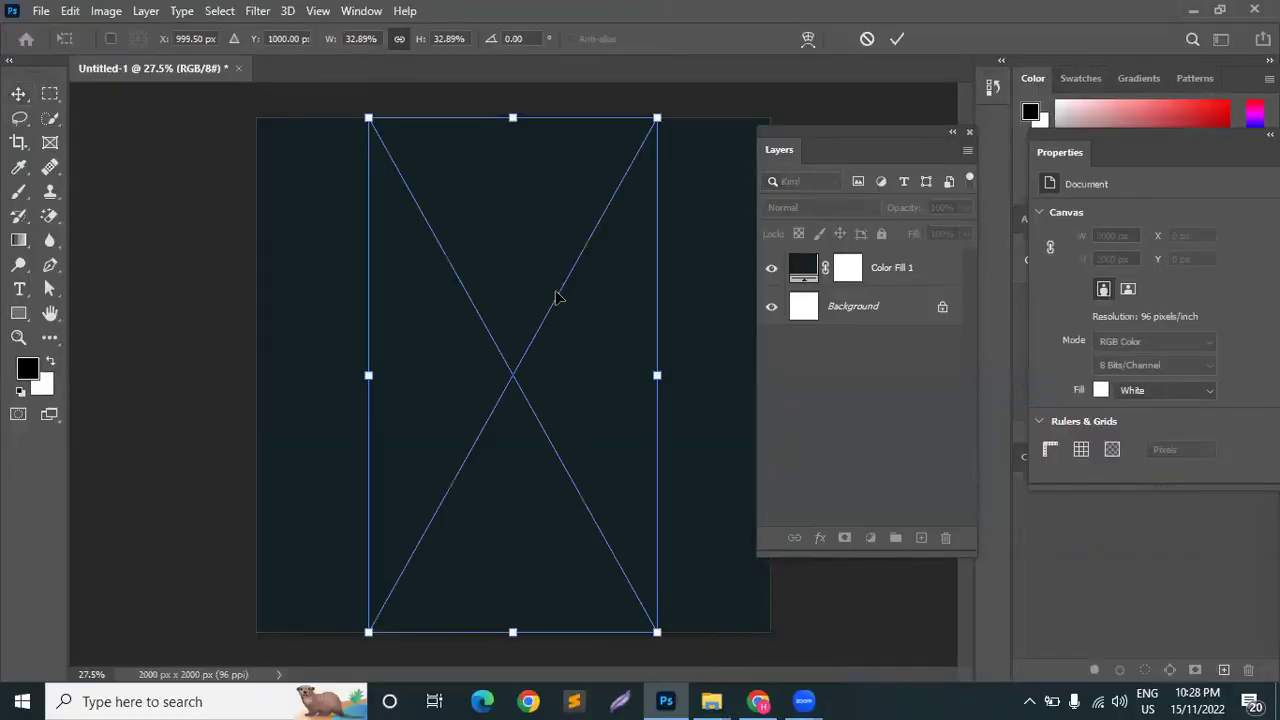
left_click_drag(692, 376, 800, 412)
left_click_drag(368, 375, 248, 460)
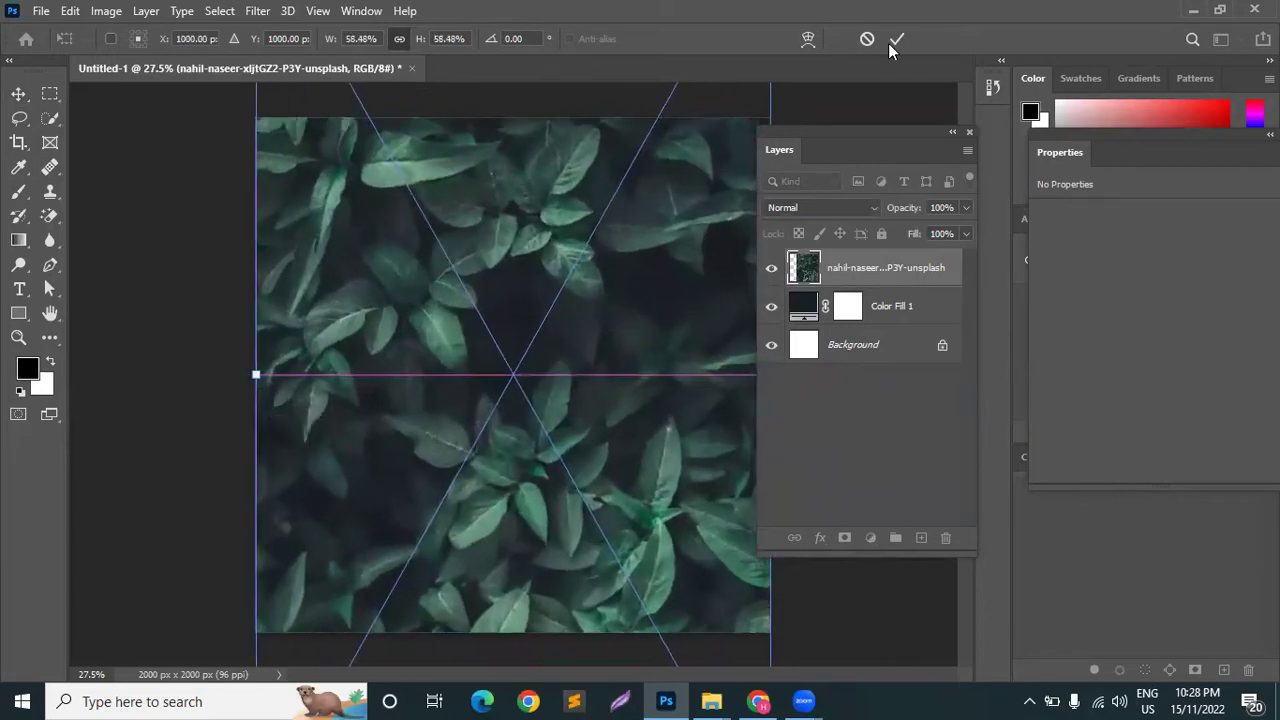
key("Return")
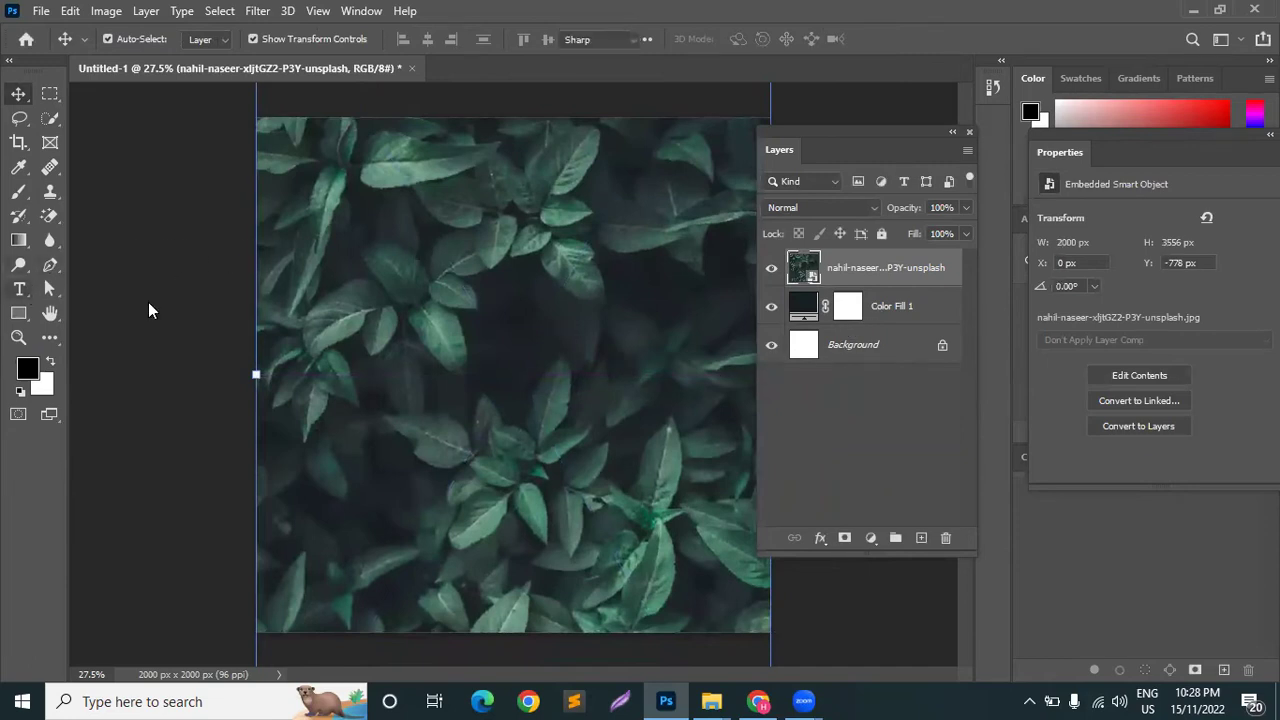
Type NATURE on the leaf photo with the Horizontal Type tool
right_click(24, 291)
left_click(100, 290)
left_click(369, 316)
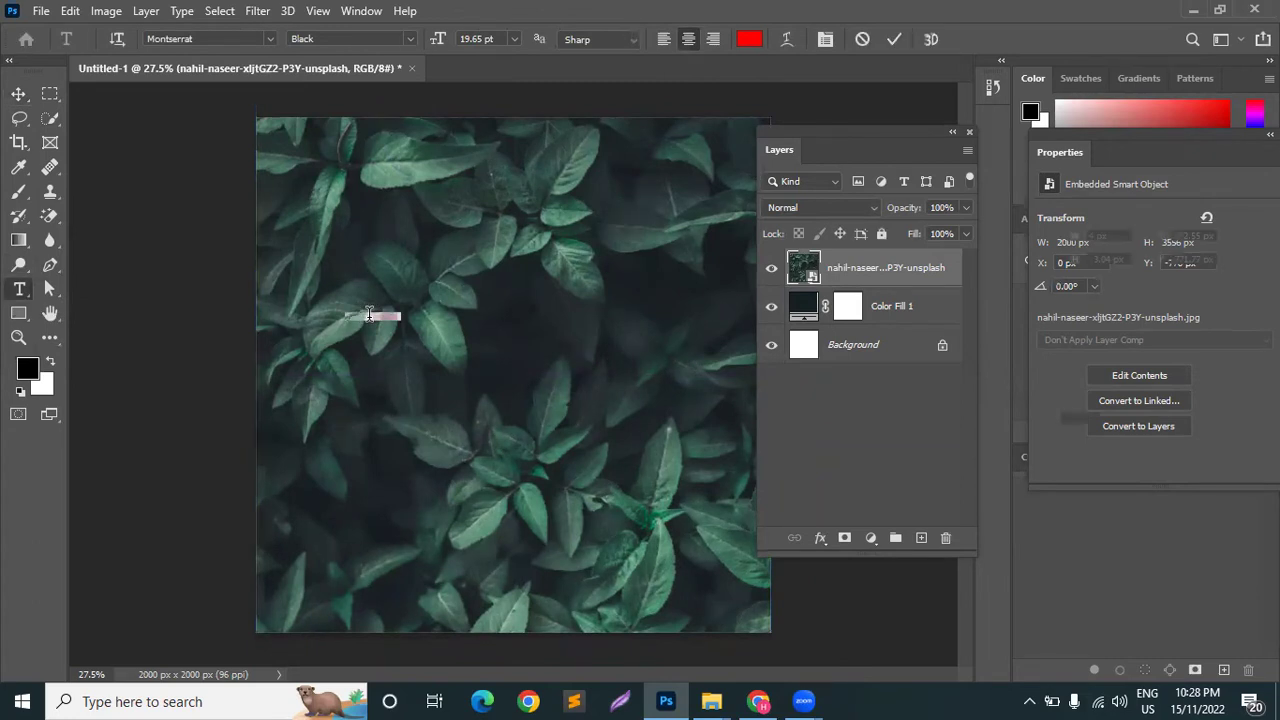
key("BackSpace")
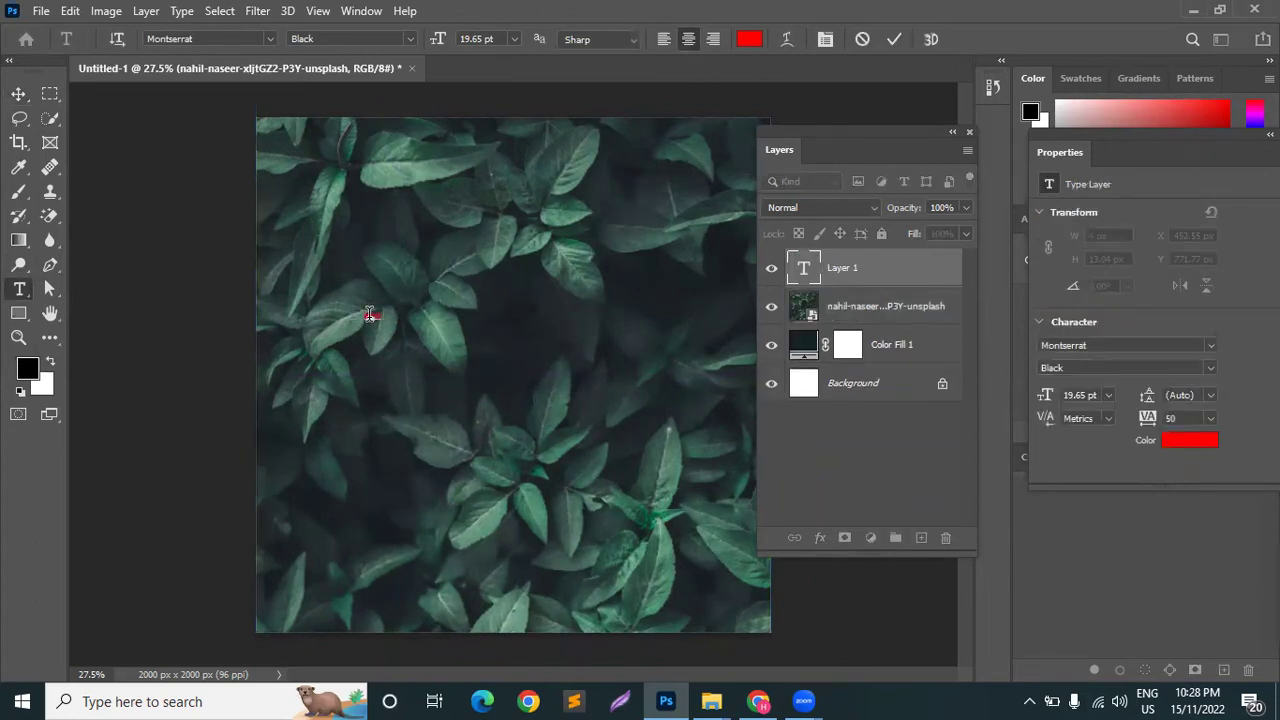
left_click(20, 94)
Scale the NATURE text up across the canvas and centre it
key("ctrl+t")
left_click_drag(479, 400, 679, 452)
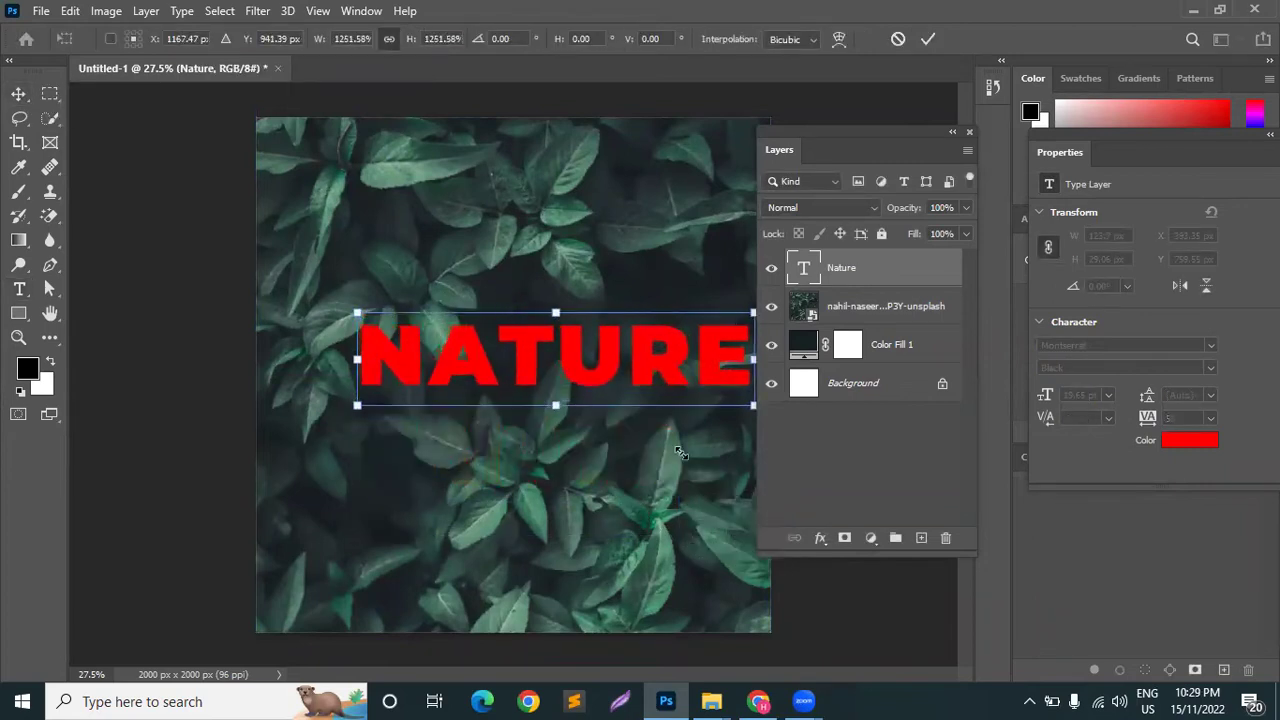
left_click_drag(600, 365, 557, 359)
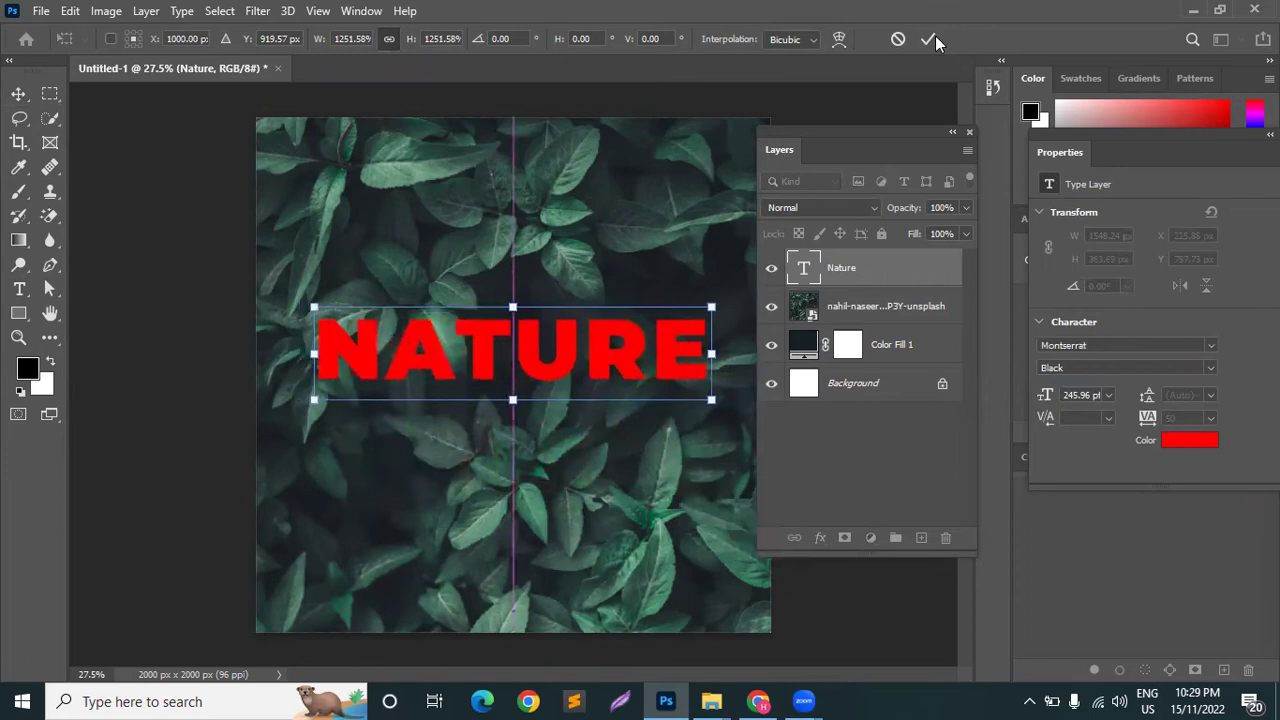
left_click(932, 38)
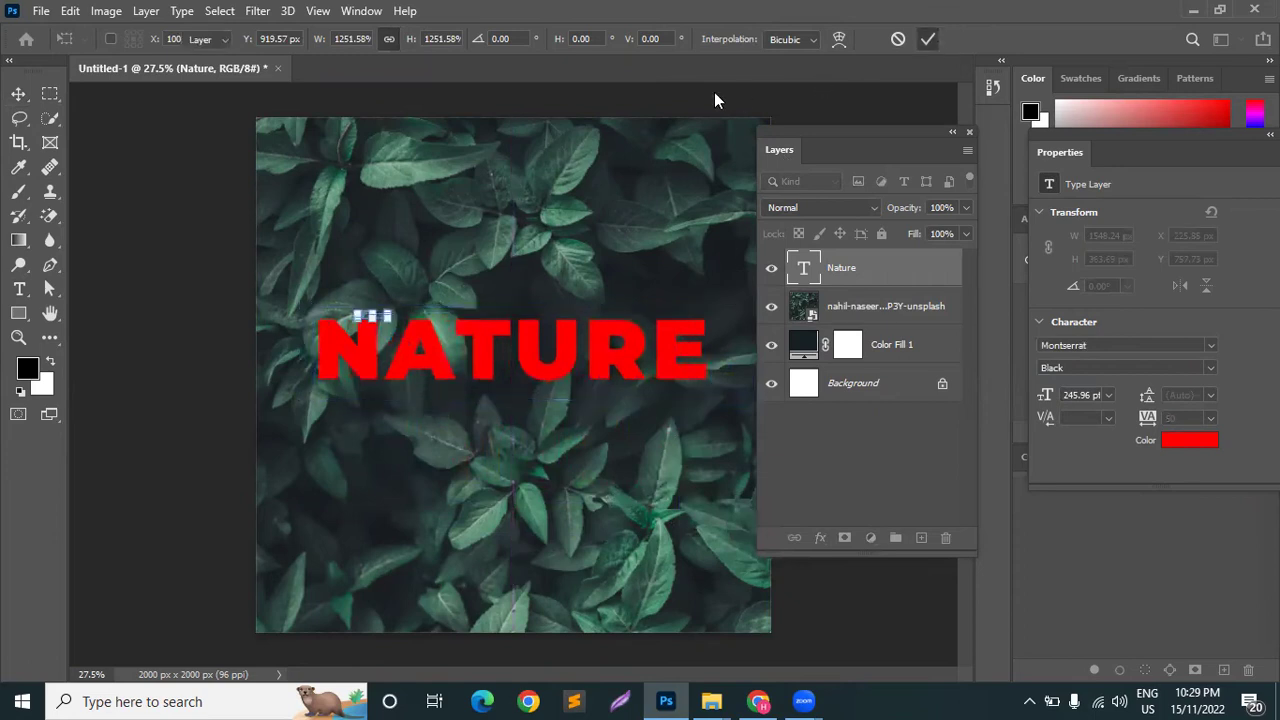
Change the NATURE text colour to white #ffffff
double_click(598, 337)
left_click(749, 39)
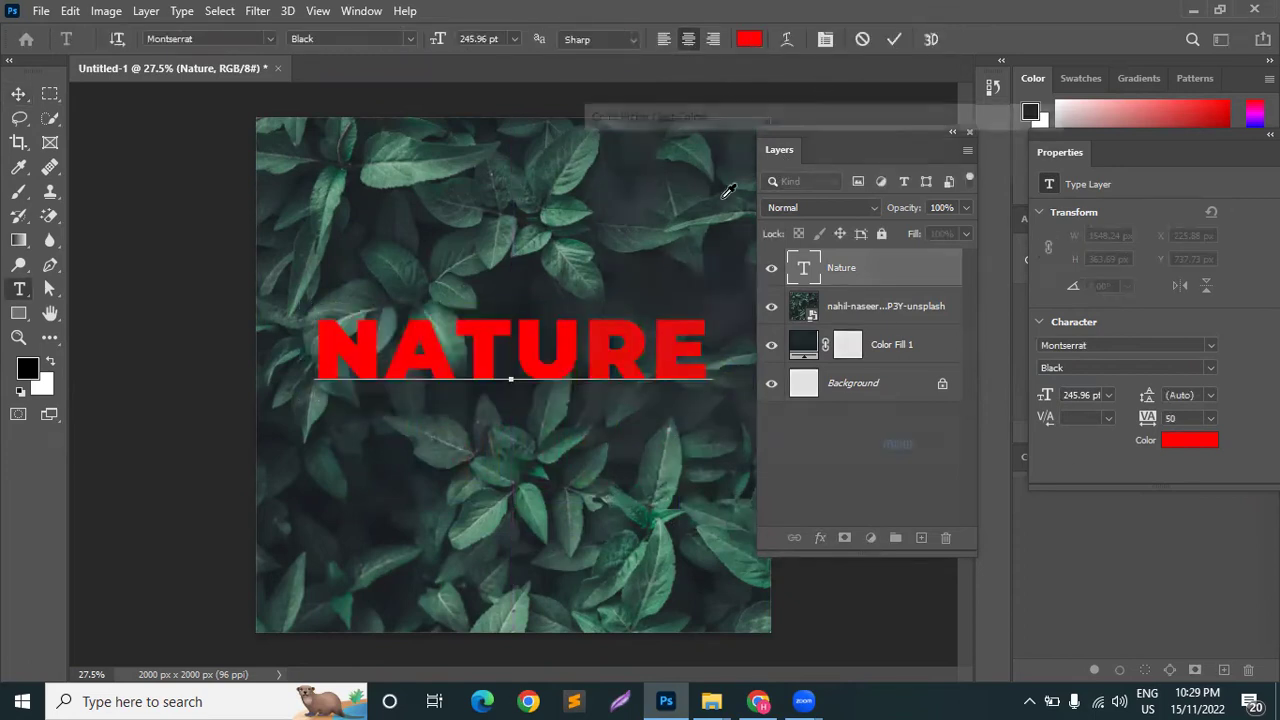
left_click_drag(728, 190, 547, 140)
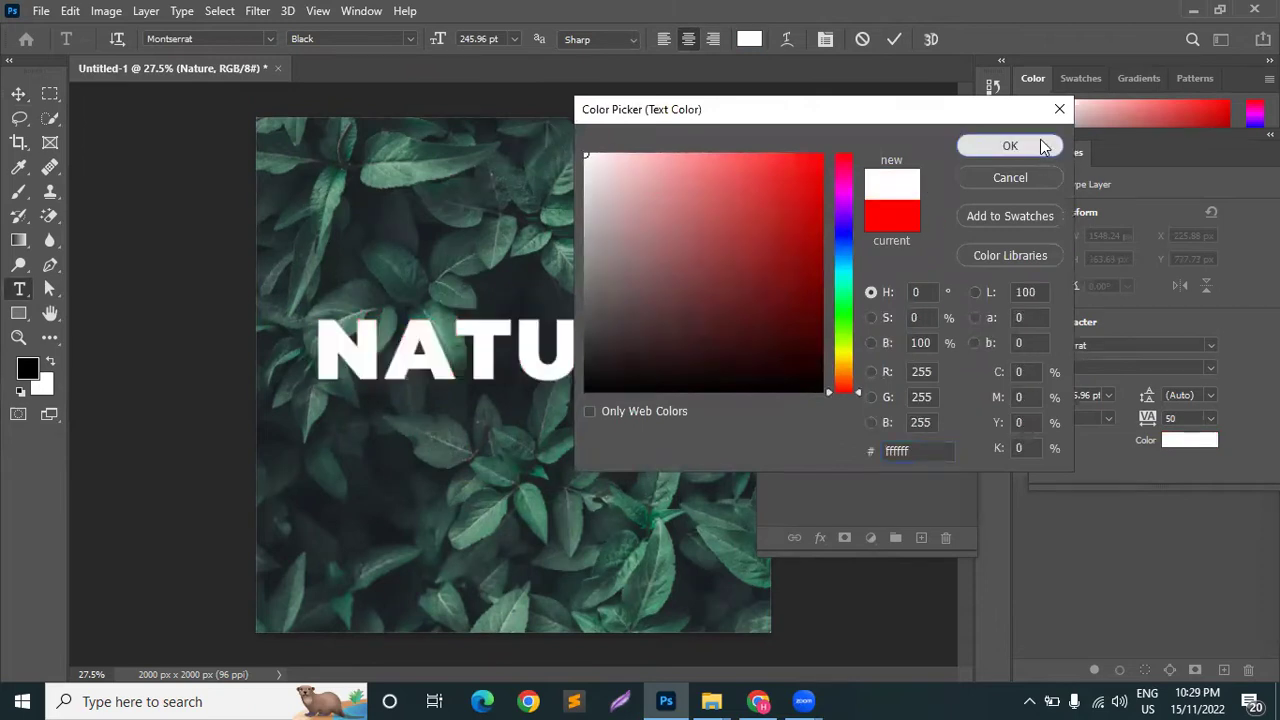
left_click(1040, 146)
key("ctrl+Return")
Nudge the NATURE text slightly down and left with the Move tool
key("v")
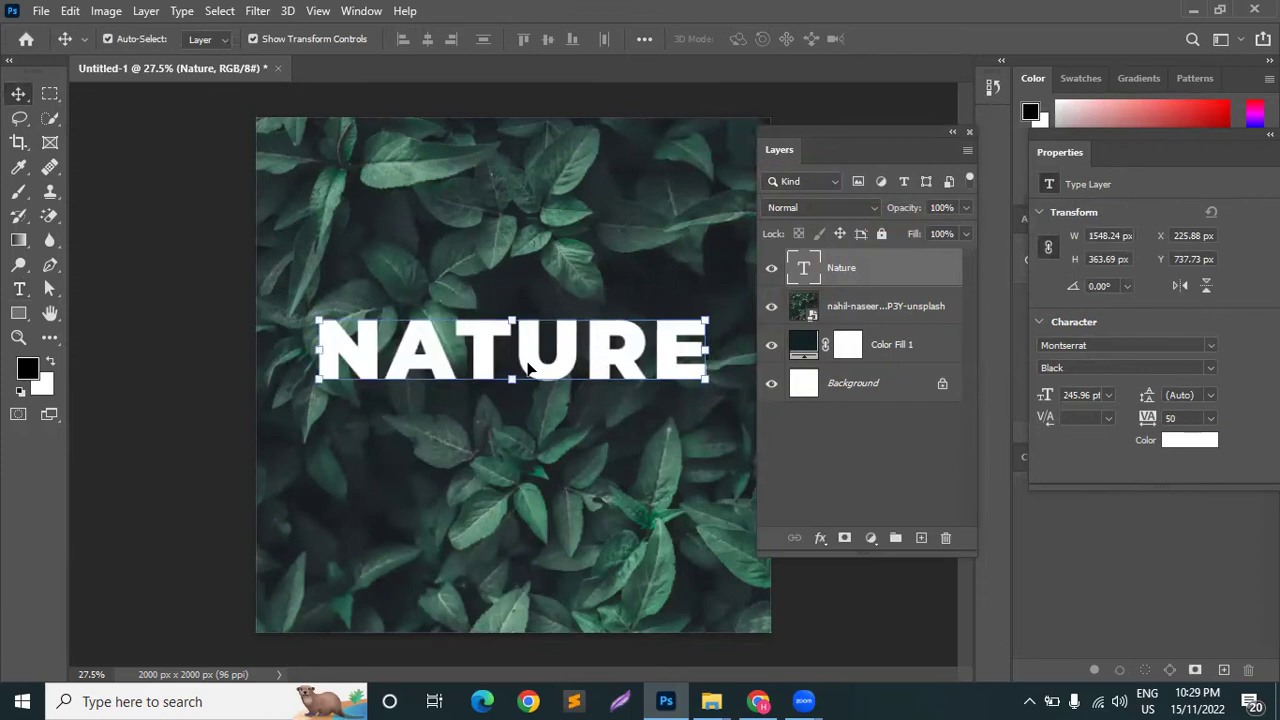
left_click_drag(886, 133, 936, 132)
left_click_drag(539, 367, 537, 395)
left_click_drag(661, 391, 660, 390)
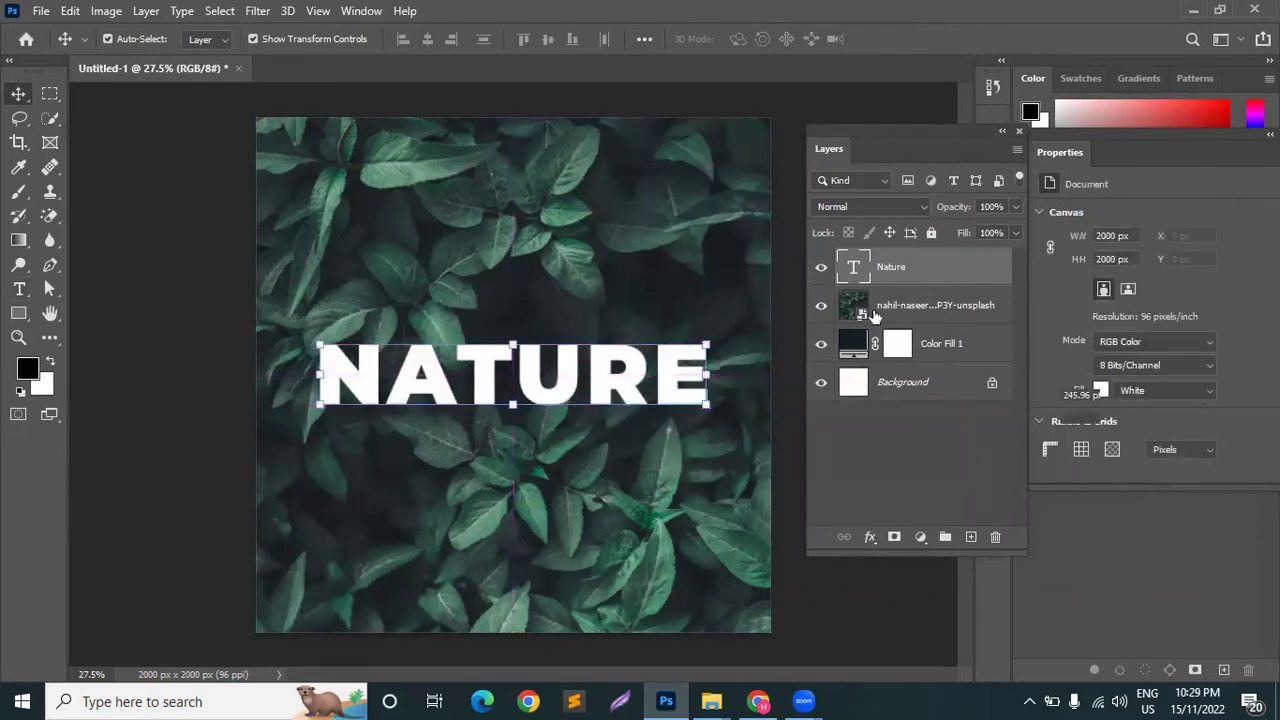
Add a layer mask to the Nature text layer and lower its Fill to 46%
left_click(895, 538)
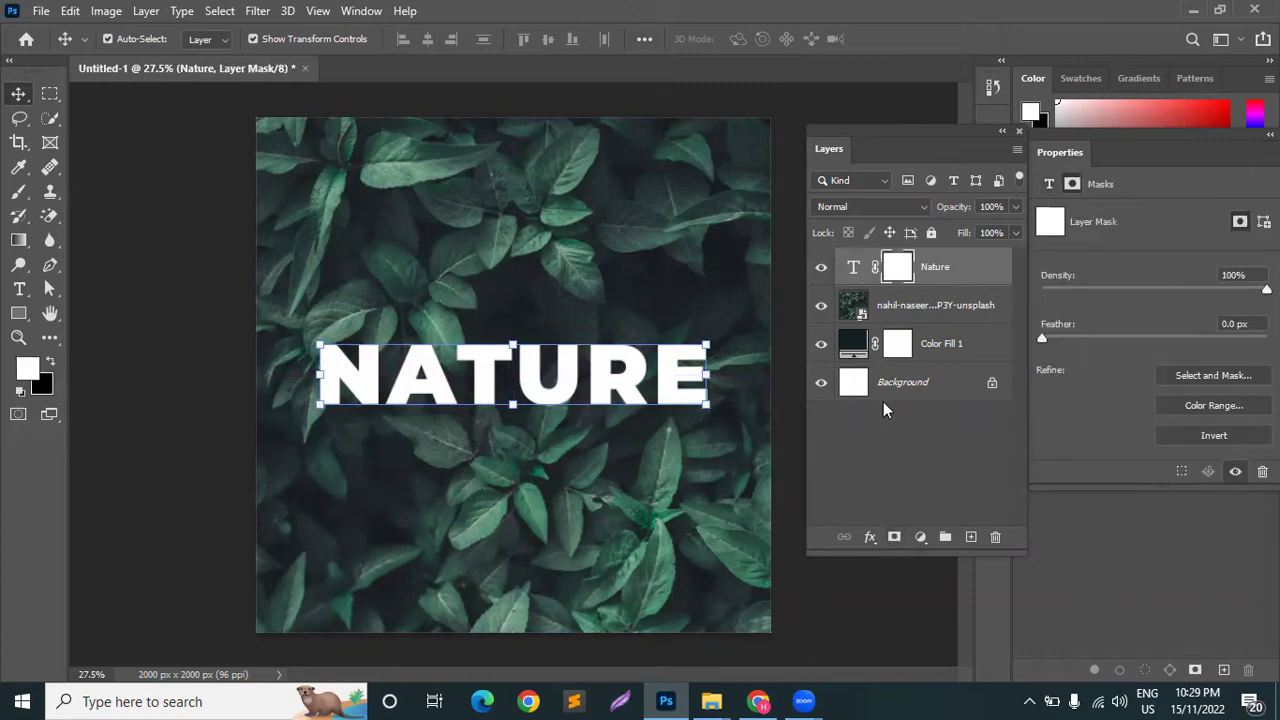
scroll(283, 400, "up", 5)
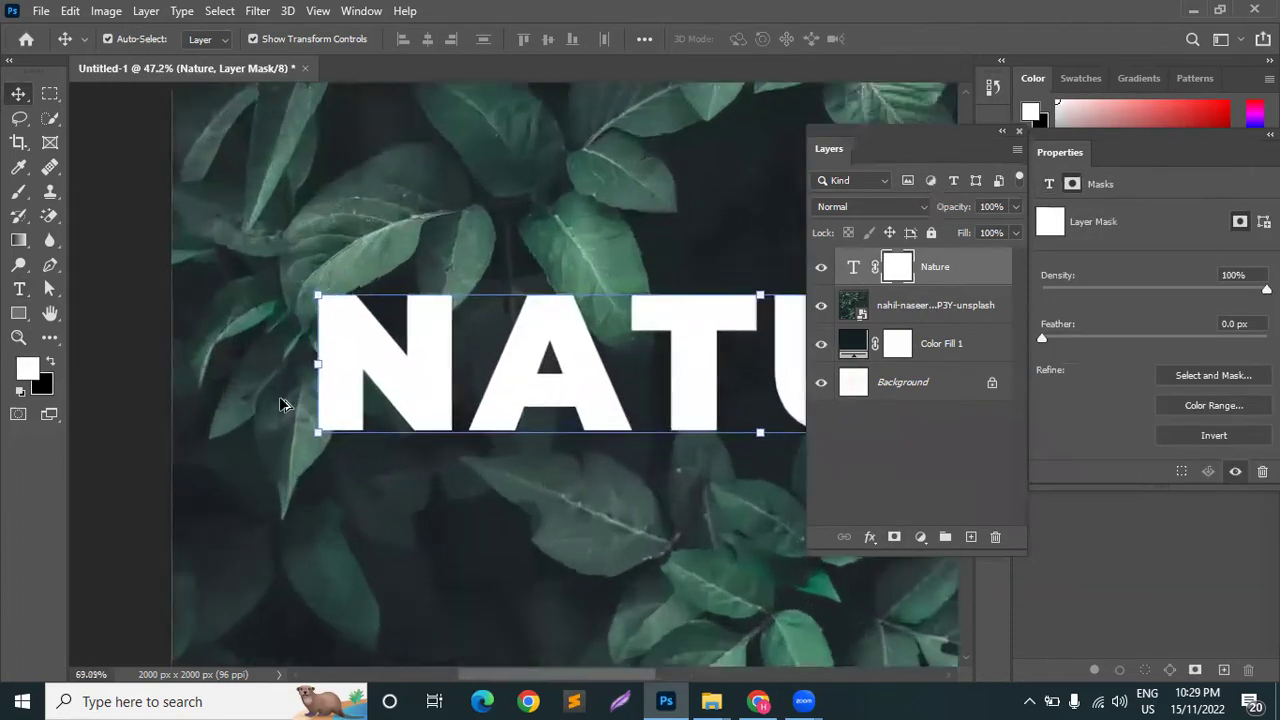
scroll(340, 240, "up", 3)
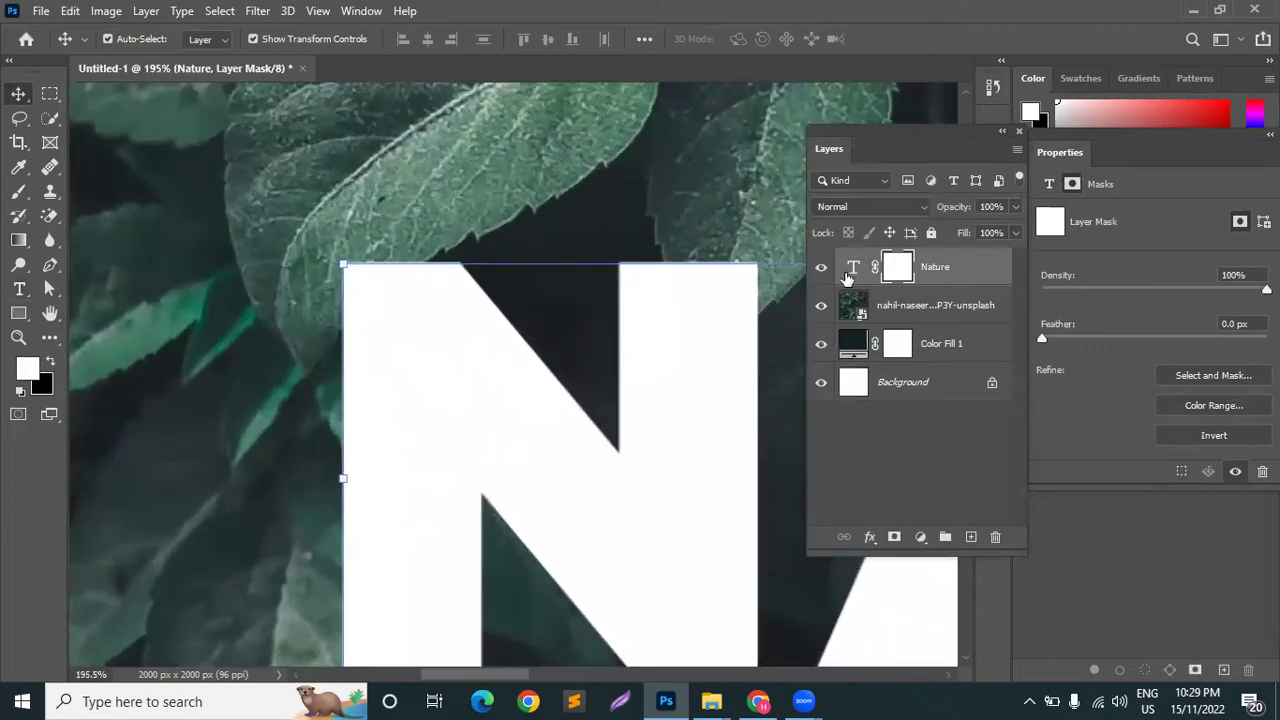
left_click_drag(966, 236, 945, 236)
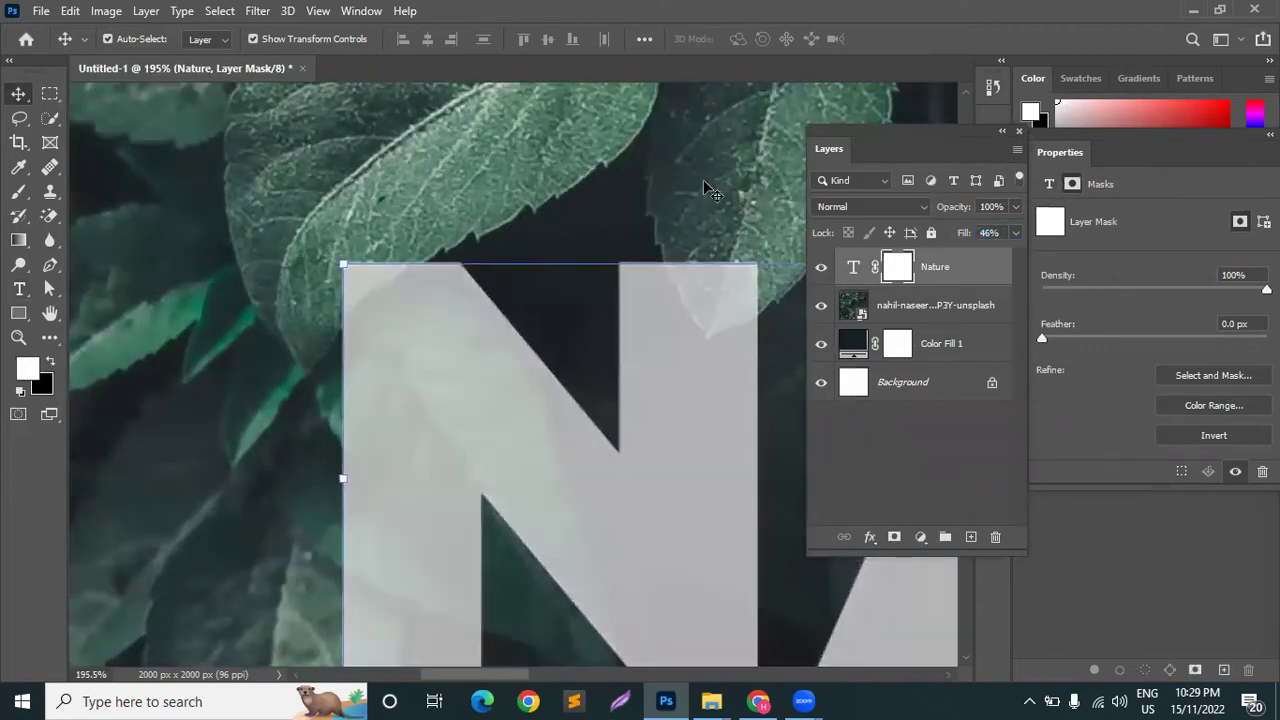
Check the leaf photo layer, then reselect the Nature text layer
left_click(668, 405)
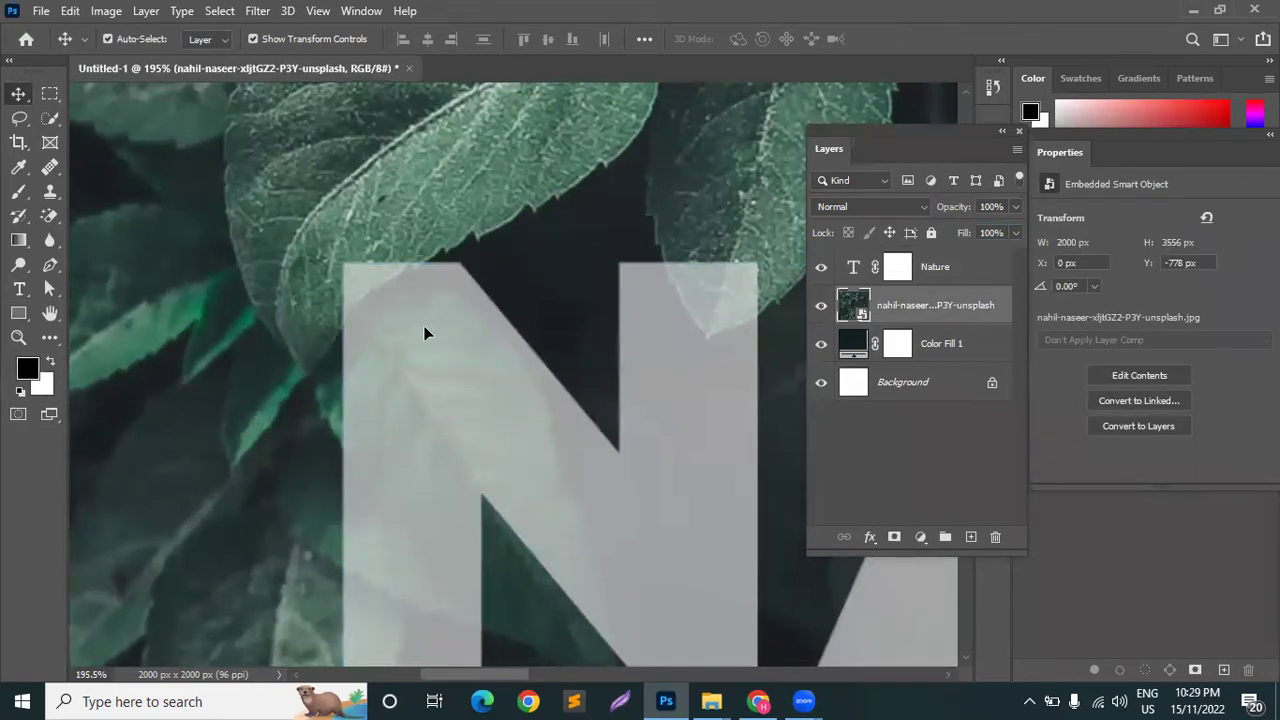
scroll(424, 333, "down", 5)
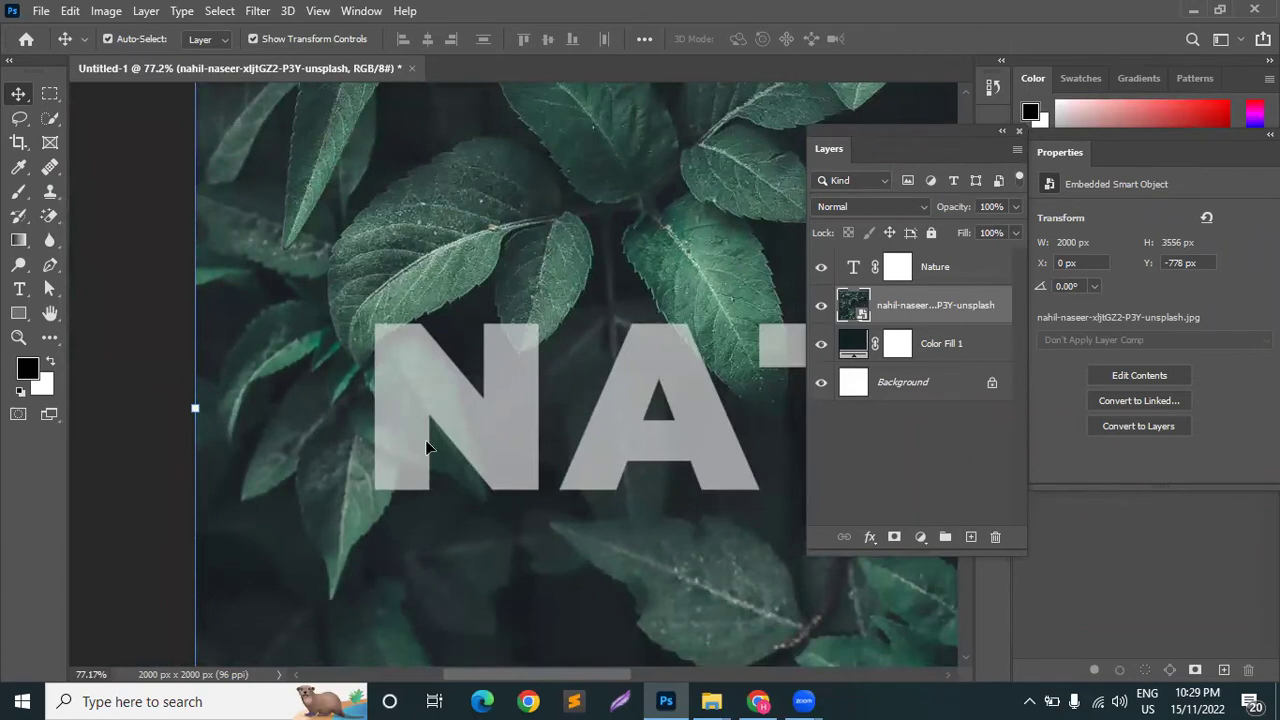
scroll(445, 435, "down", 1)
scroll(534, 417, "down", 2)
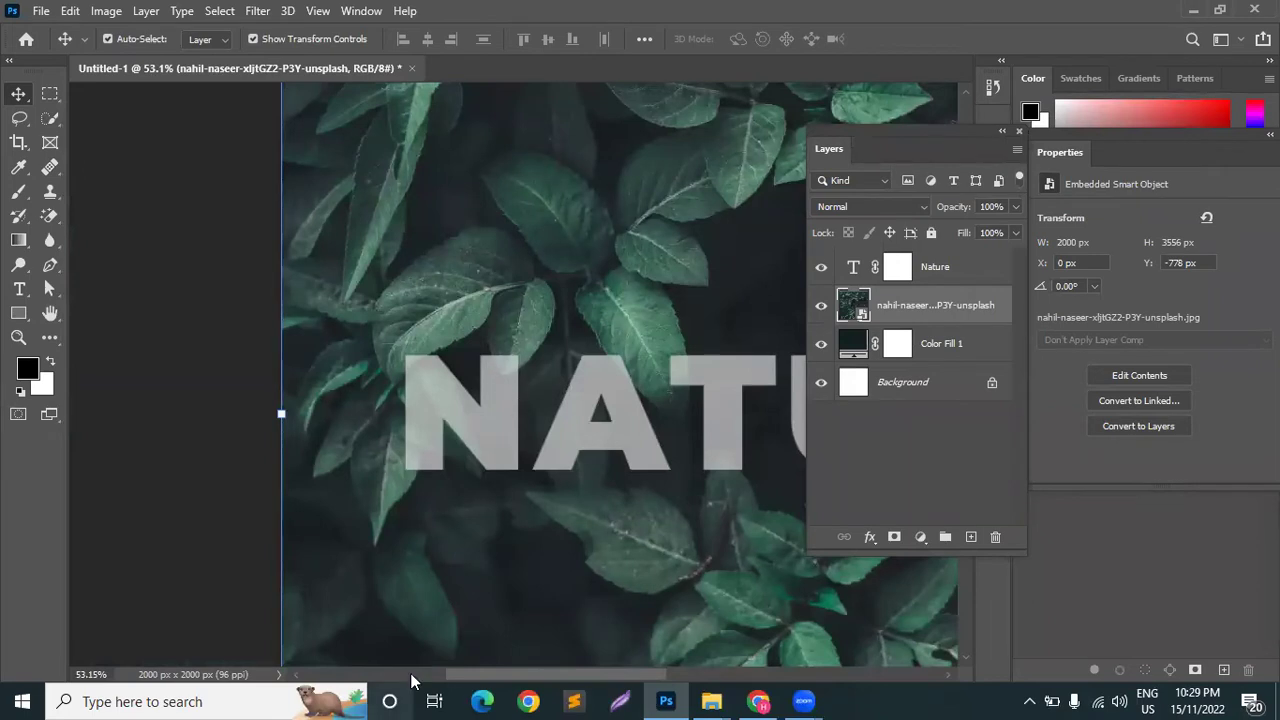
left_click(485, 421)
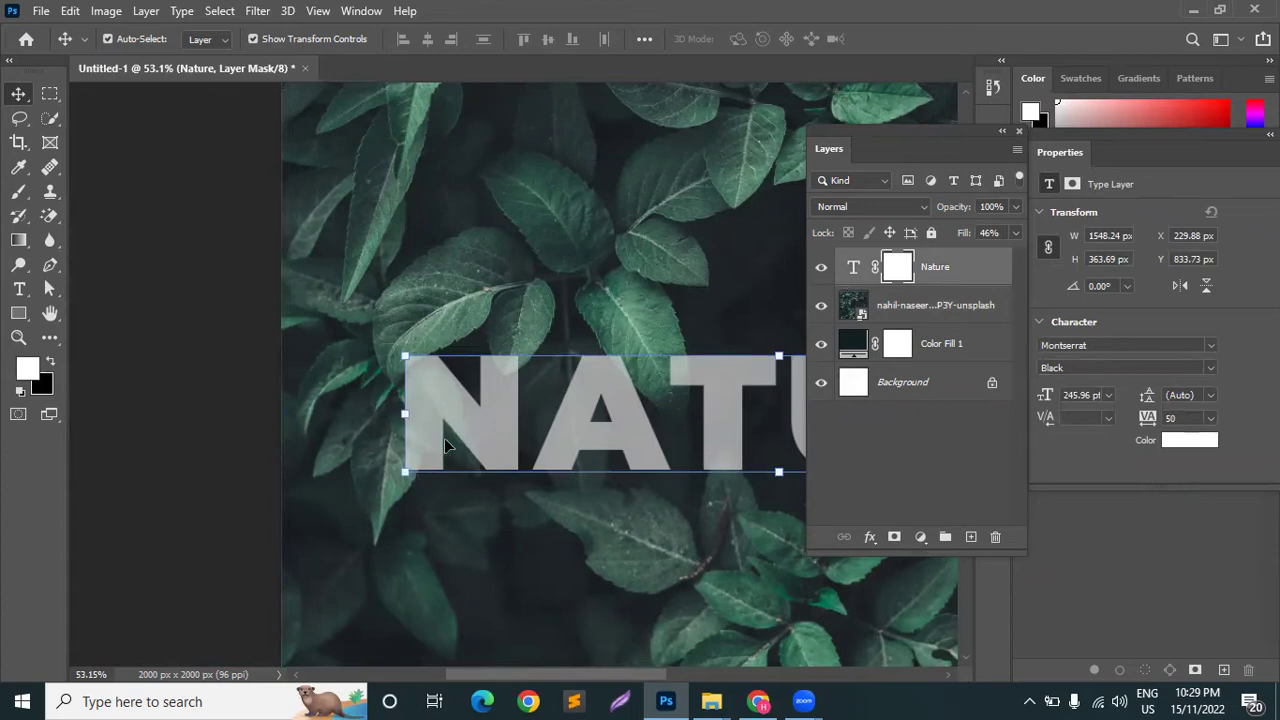
scroll(444, 438, "up", 4)
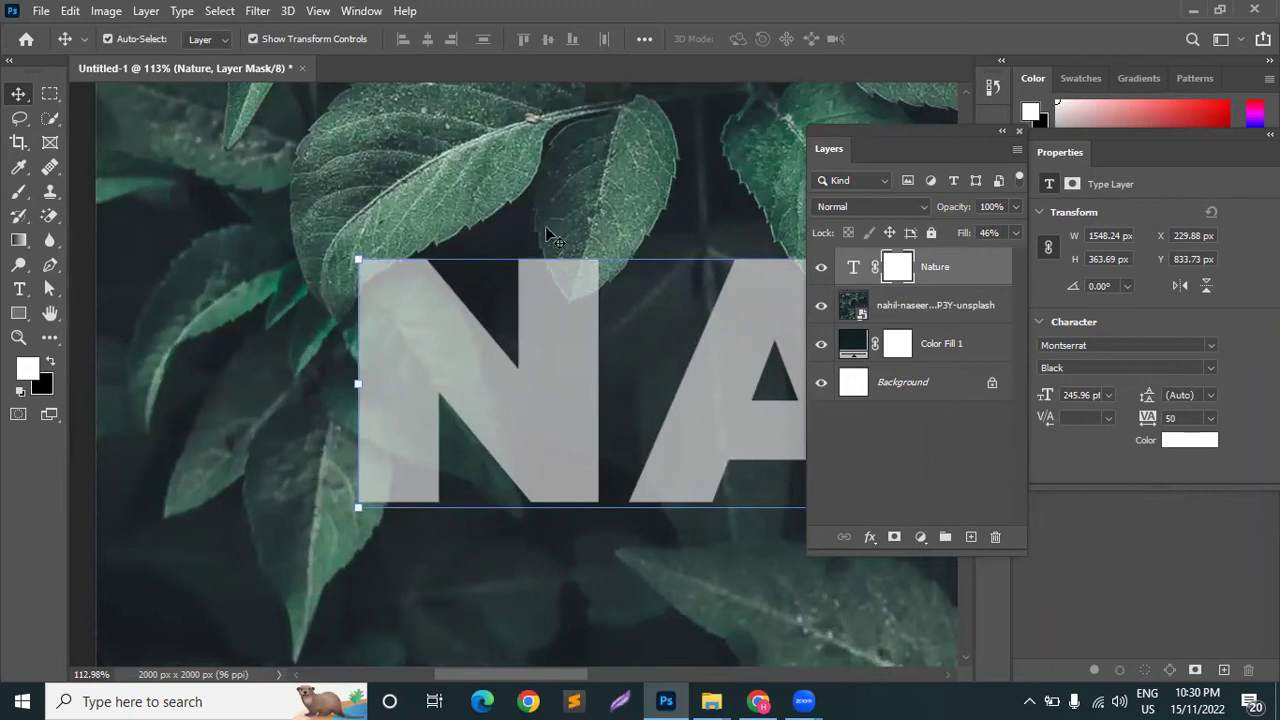
With the Pen Tool, zoom in on the N's top edge and anchor the path there
left_click(50, 264)
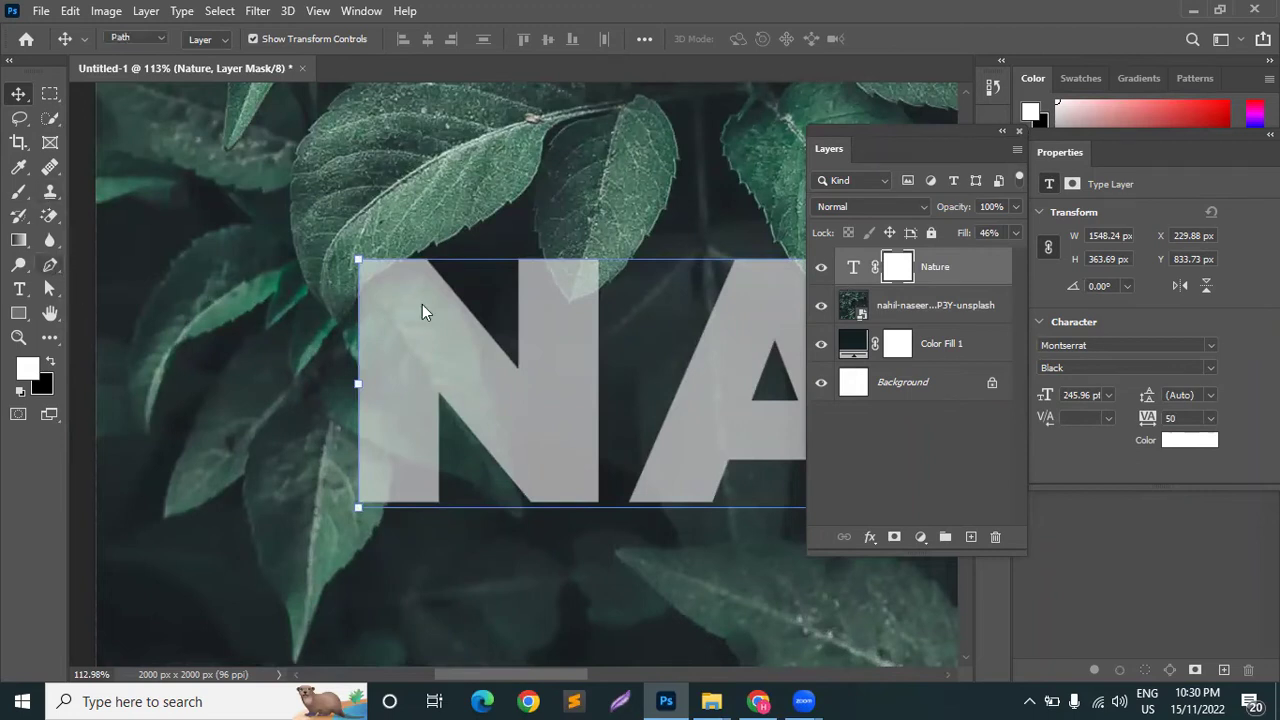
scroll(400, 285, "up", 10)
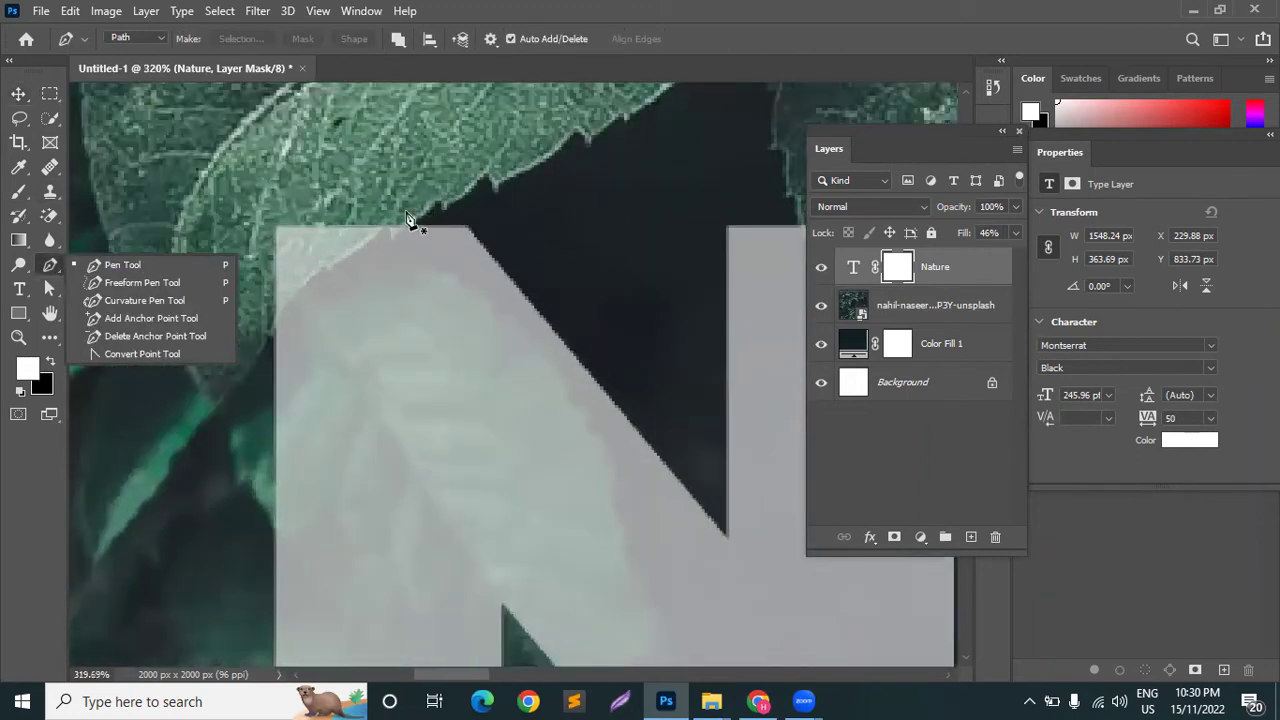
left_click_drag(417, 220, 548, 184)
left_click(521, 229)
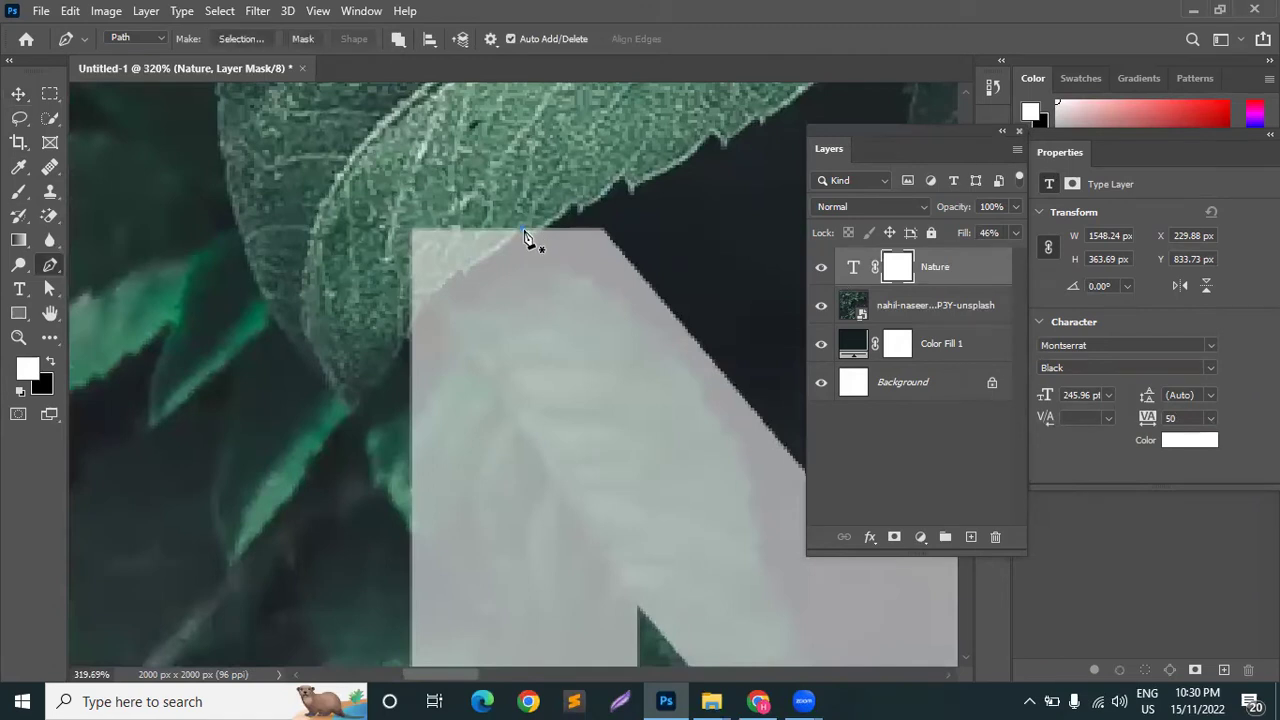
key("ctrl+z")
left_click(551, 222)
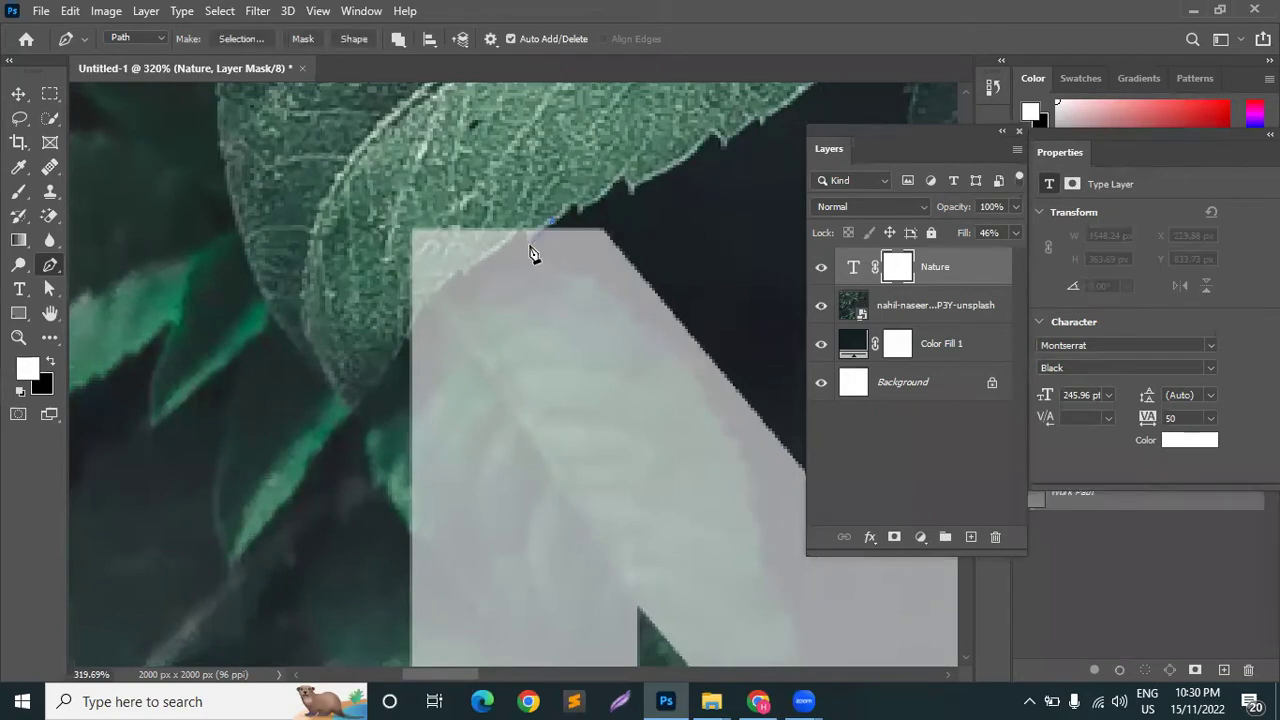
Trace curved path segments along the leaf outline over the N, then convert the path to a selection
left_click(528, 241)
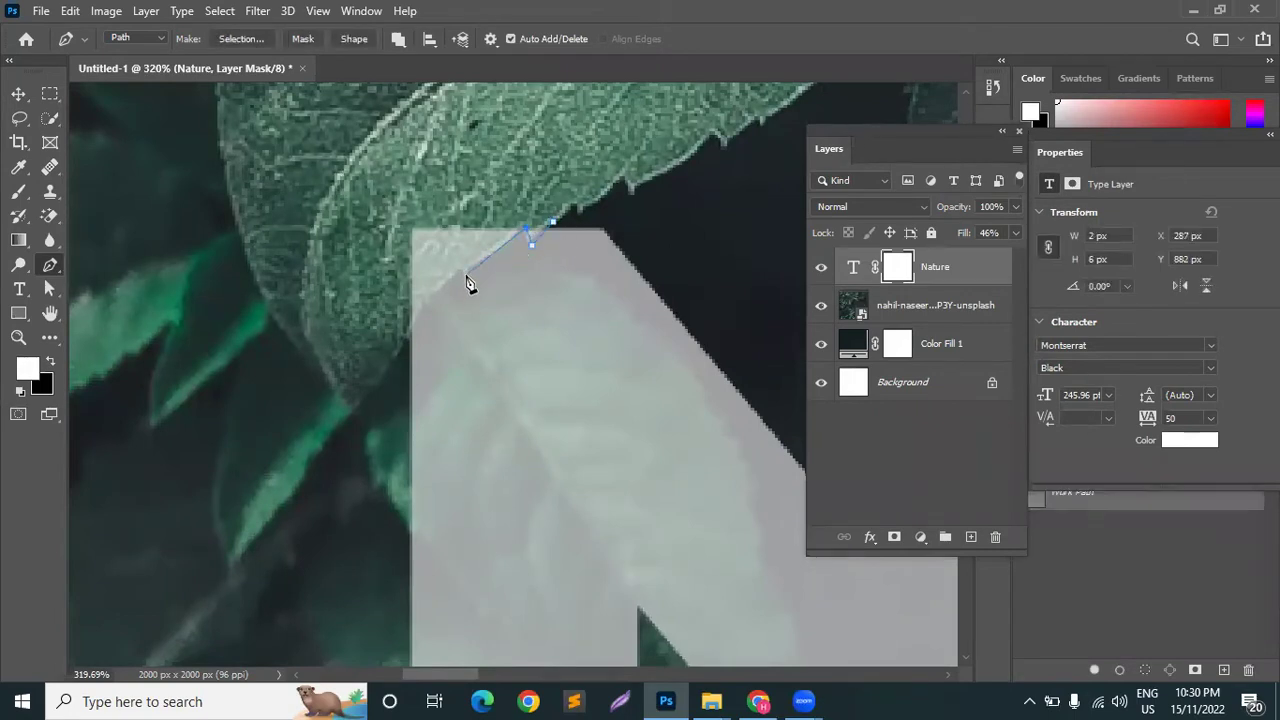
left_click_drag(437, 269, 466, 277)
left_click_drag(380, 394, 355, 427)
left_click(396, 356, "alt")
left_click_drag(402, 193, 512, 197)
key("ctrl+Return")
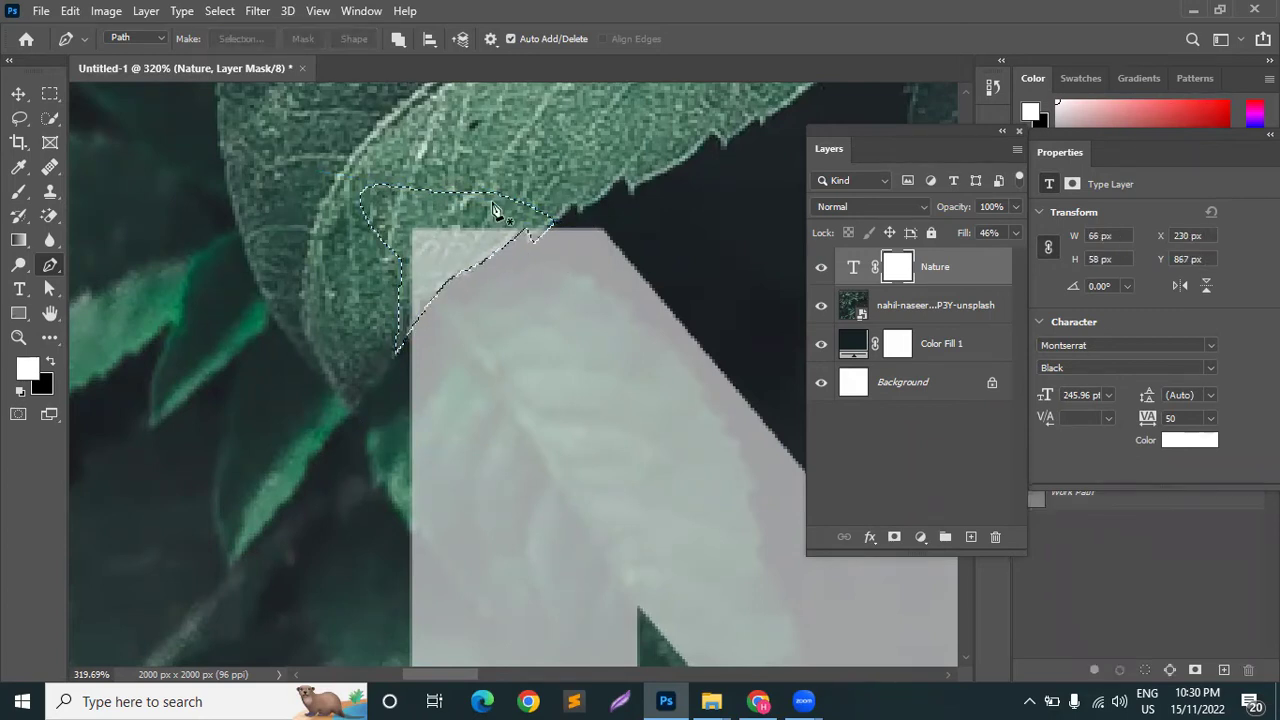
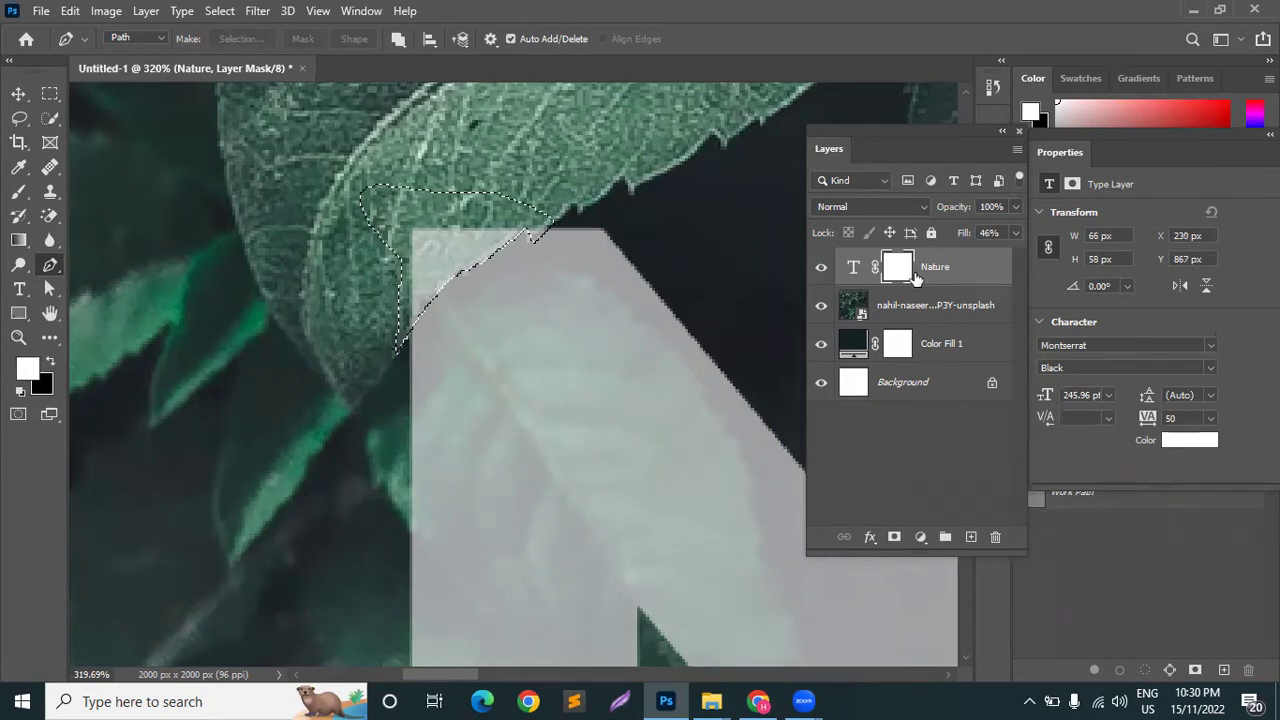
Mask the selected part of the N on the Nature layer, deselect, and pan to the N
key("Delete")
key("ctrl+d")
left_click_drag(623, 177, 310, 190)
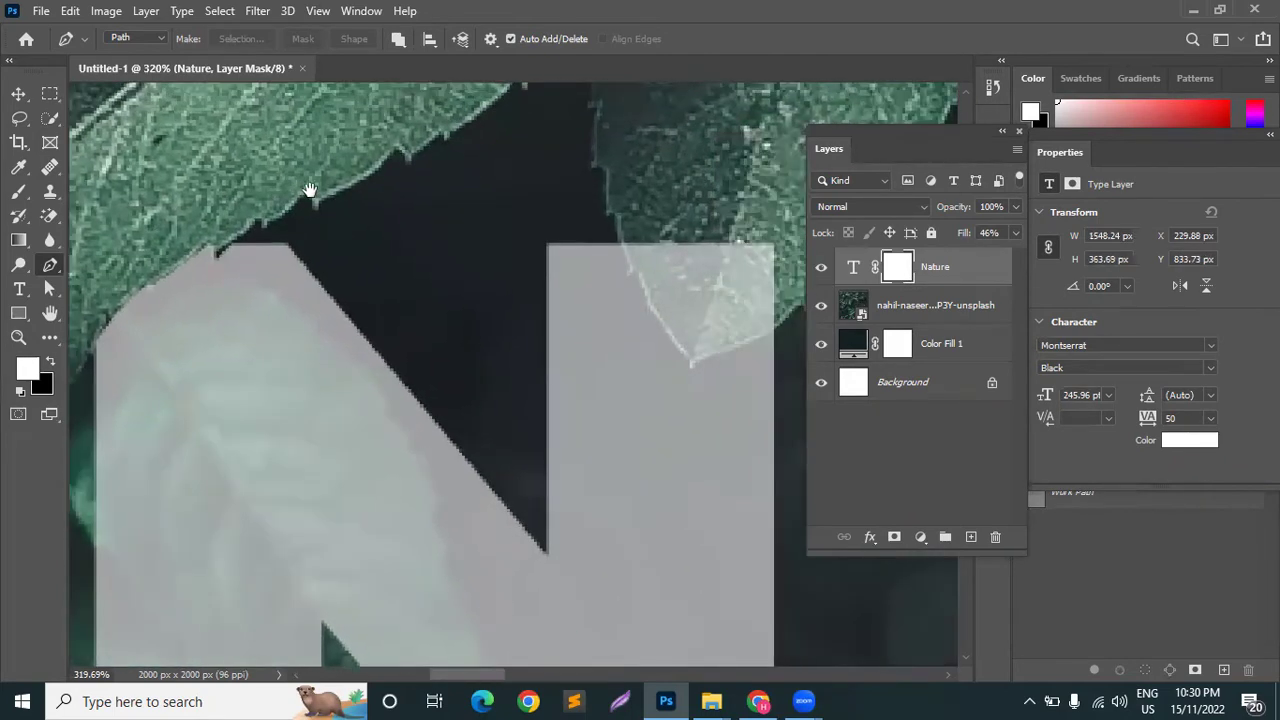
left_click_drag(617, 191, 434, 207)
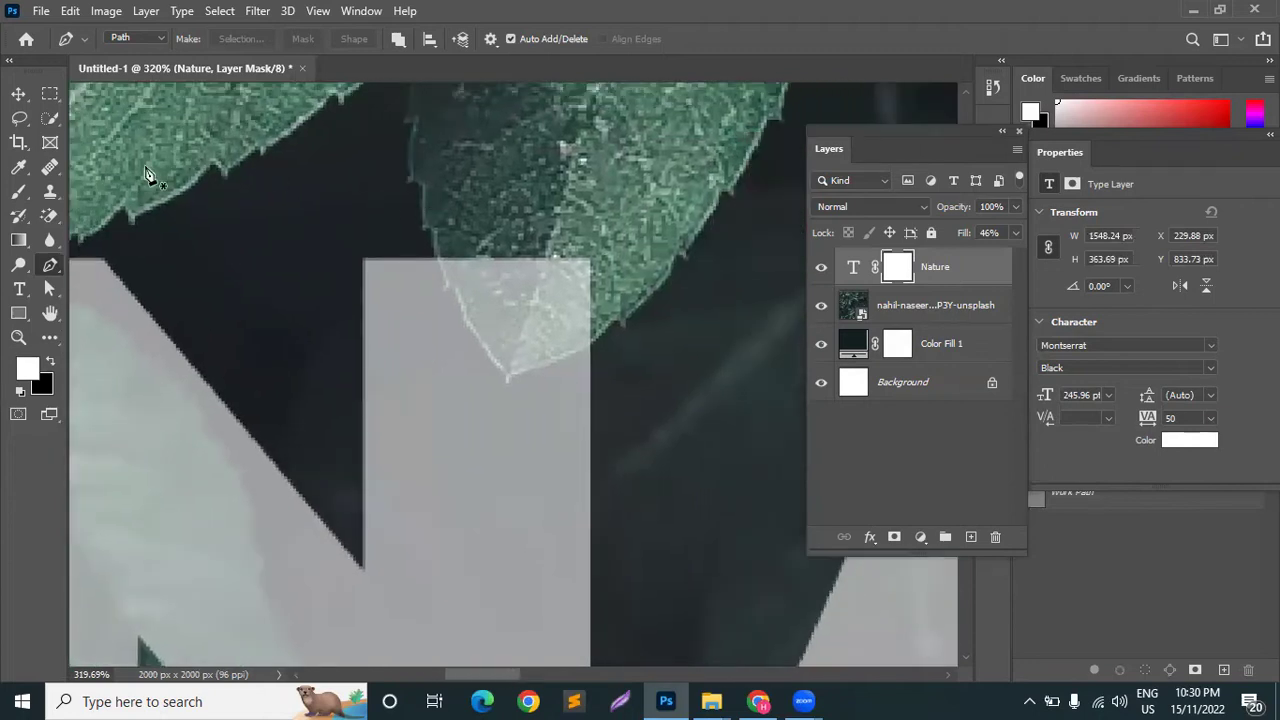
scroll(472, 262, "up", 3)
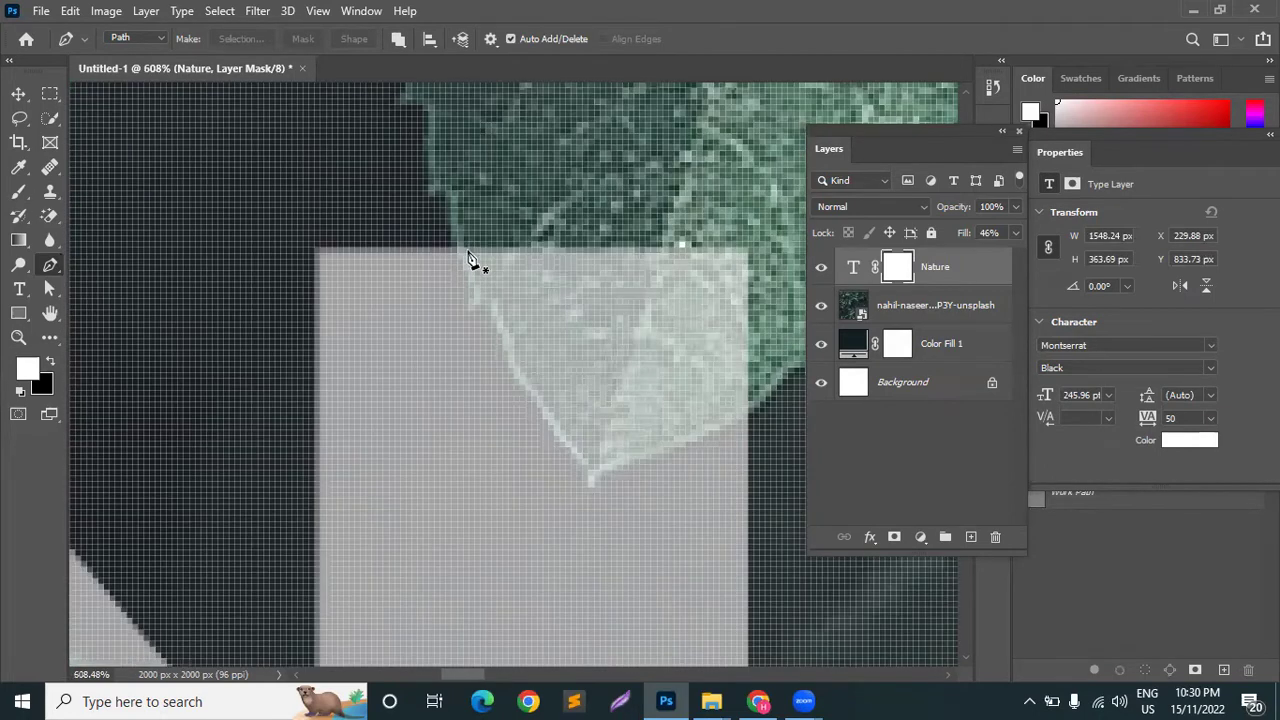
scroll(470, 261, "down", 4)
scroll(468, 258, "up", 1)
Trace a closed Pen outline around the leaf tip crossing the N
left_click(462, 242)
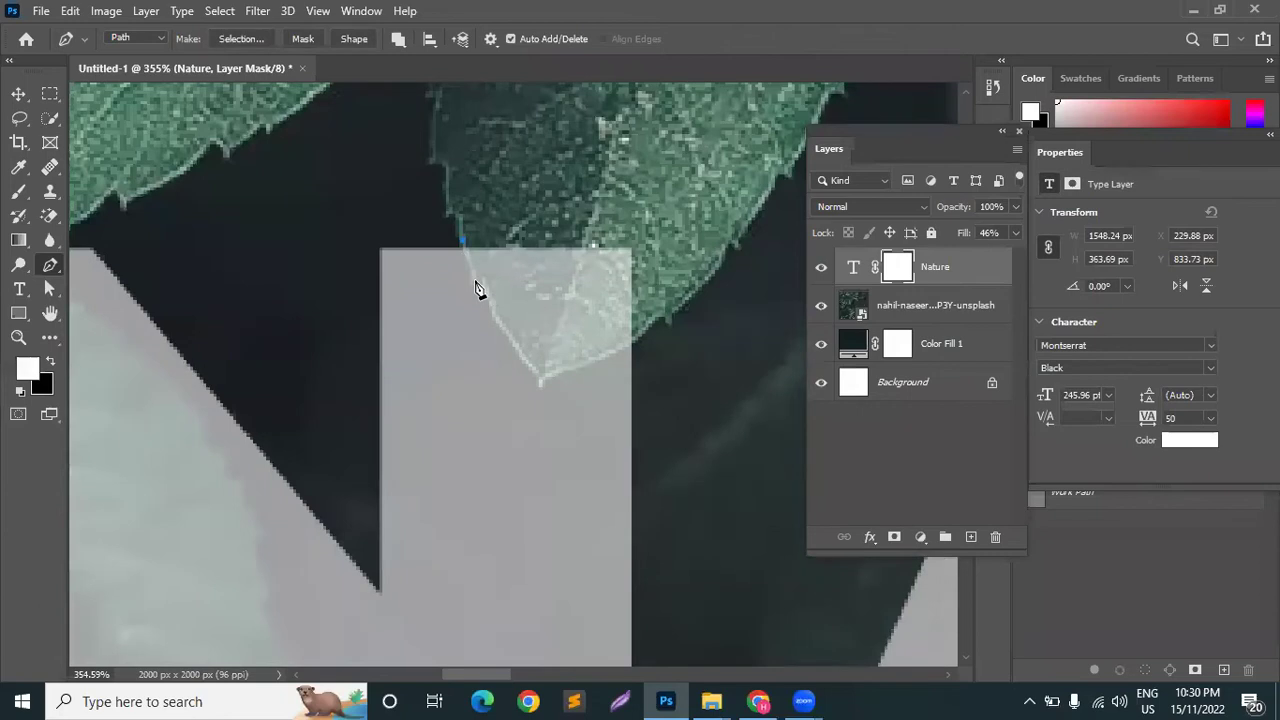
left_click(472, 284)
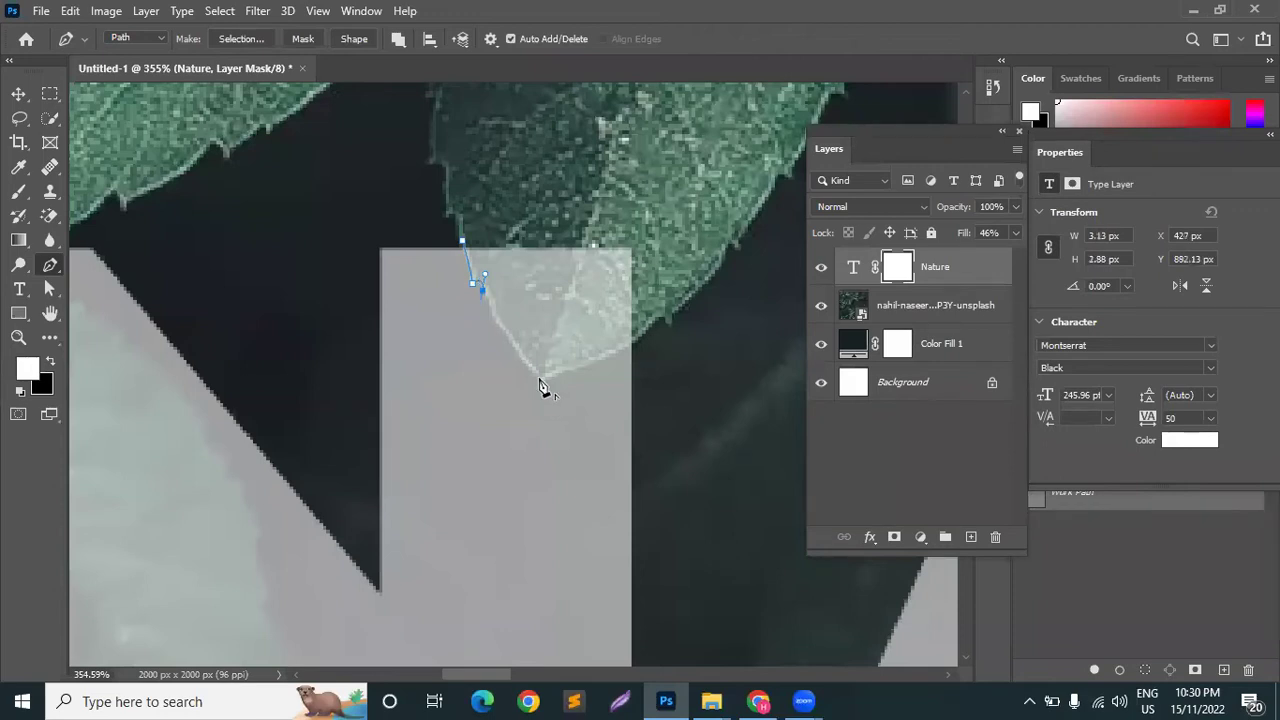
mouse_move(539, 379)
left_mouse_down()
mouse_move(555, 395)
mouse_move(545, 376)
mouse_move(539, 387)
left_mouse_up()
left_click_drag(637, 352, 652, 354)
left_click(605, 360, "alt")
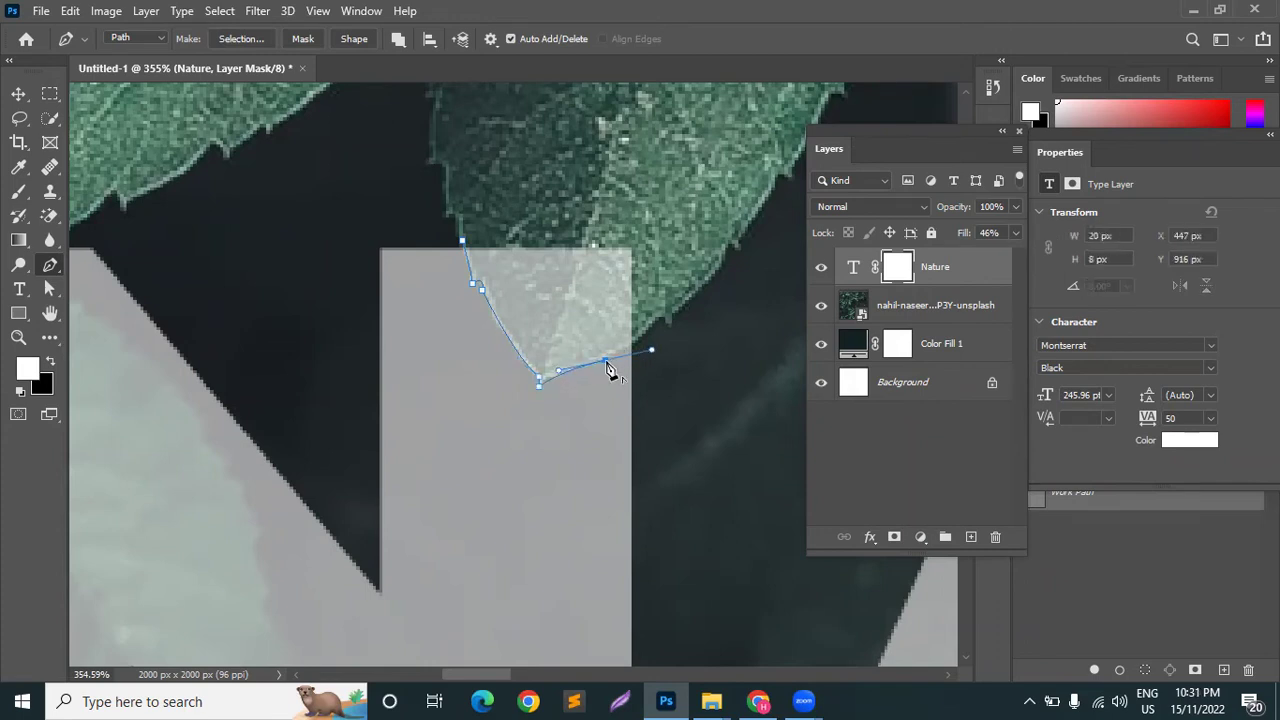
left_click_drag(648, 334, 659, 327)
left_click_drag(642, 218, 463, 251)
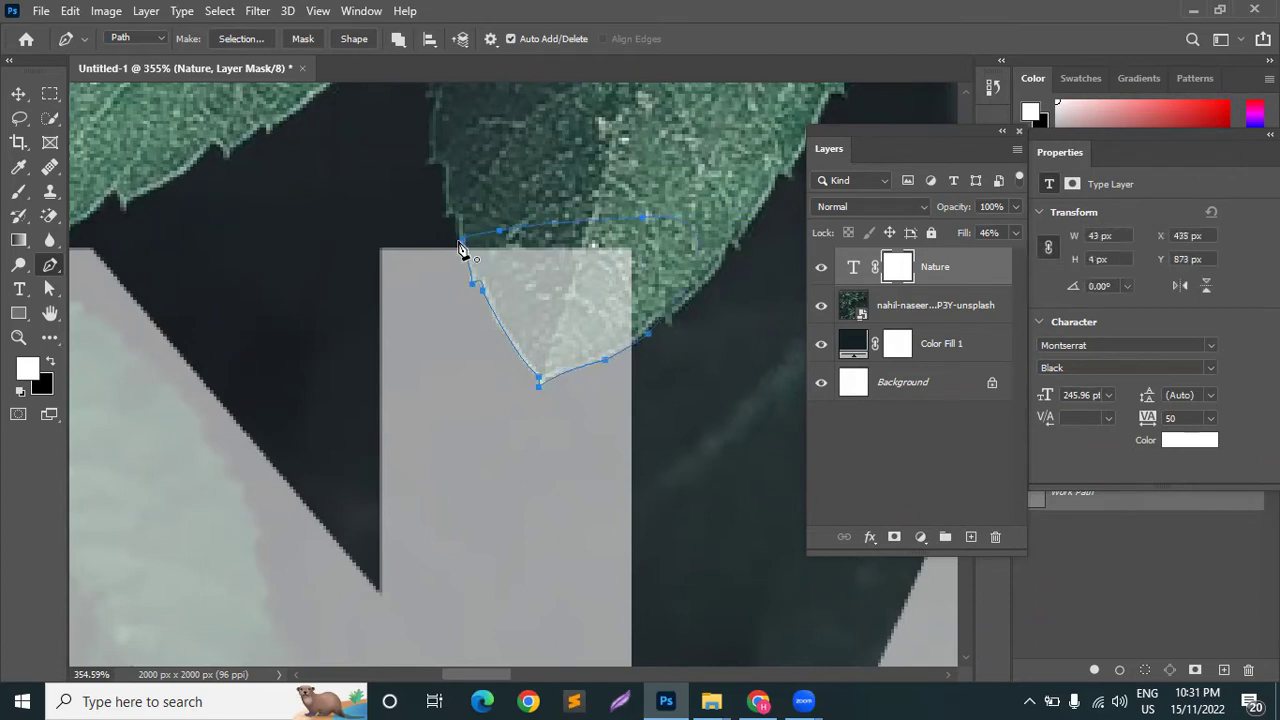
left_click(457, 246, "ctrl")
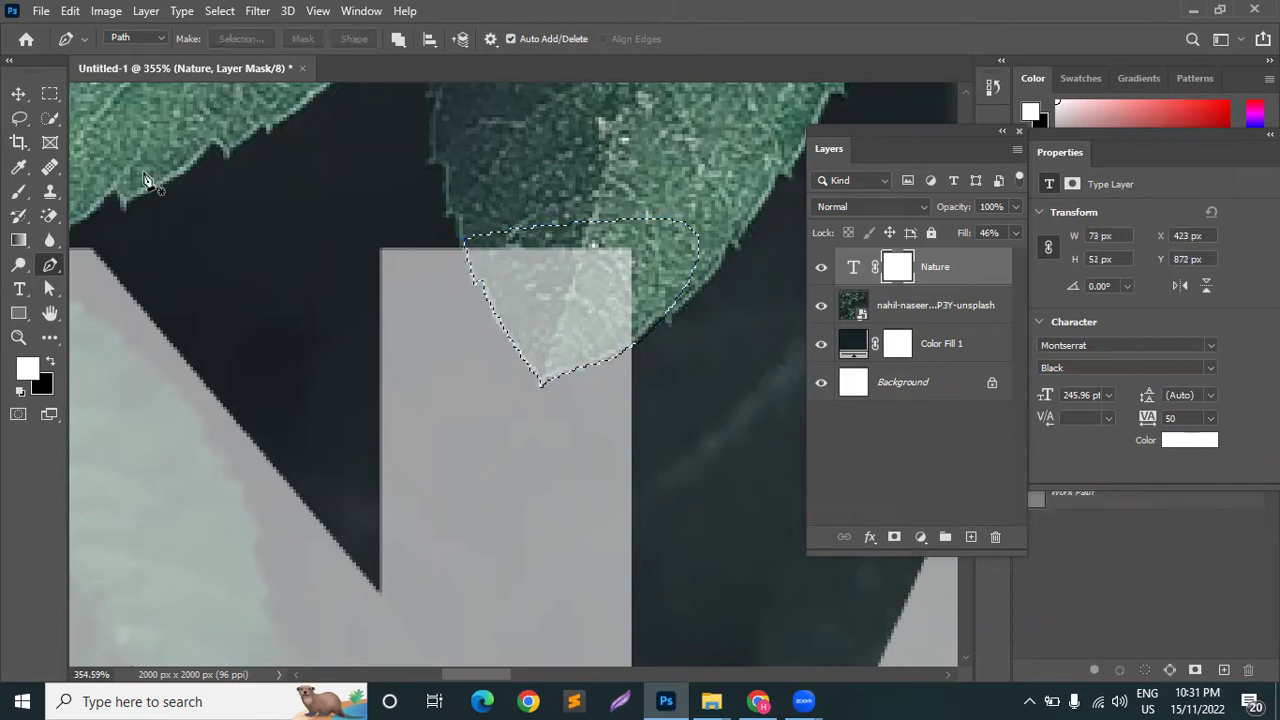
left_click_drag(907, 263, 910, 283)
Clear the selection and start a Pen outline where the leaf meets the A
key("ctrl+d")
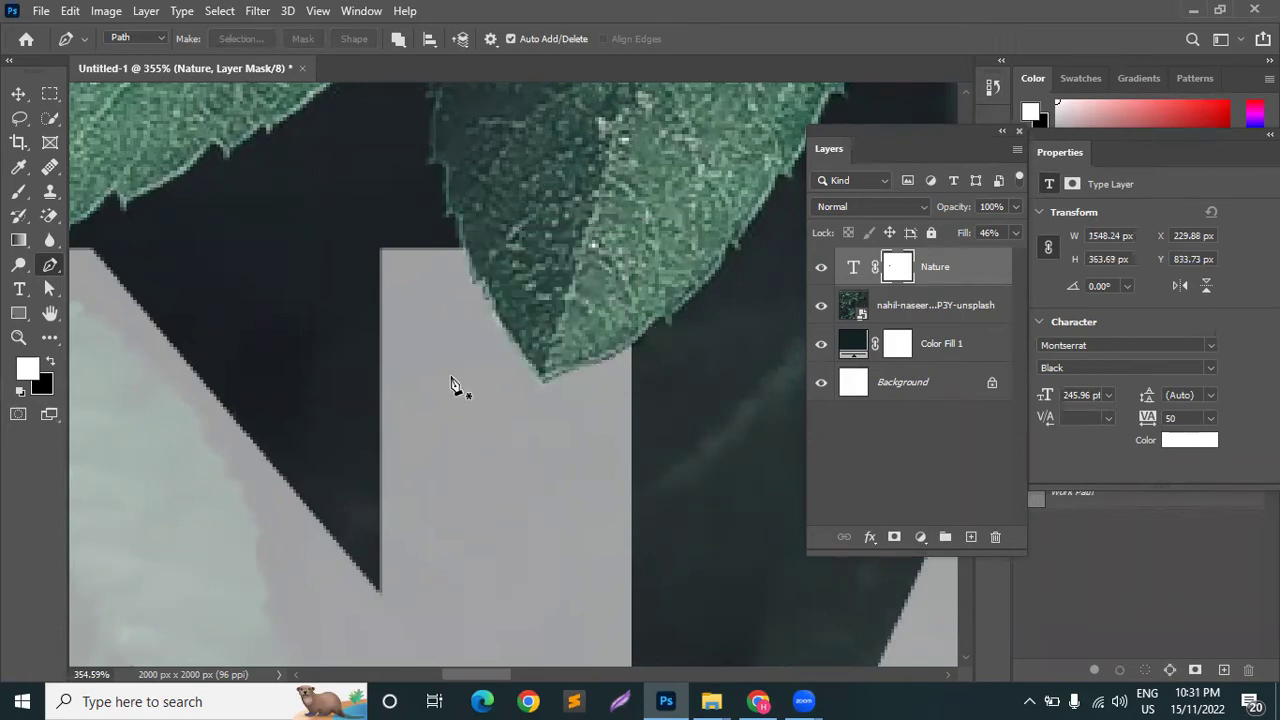
scroll(451, 380, "down", 10)
scroll(423, 383, "down", 4)
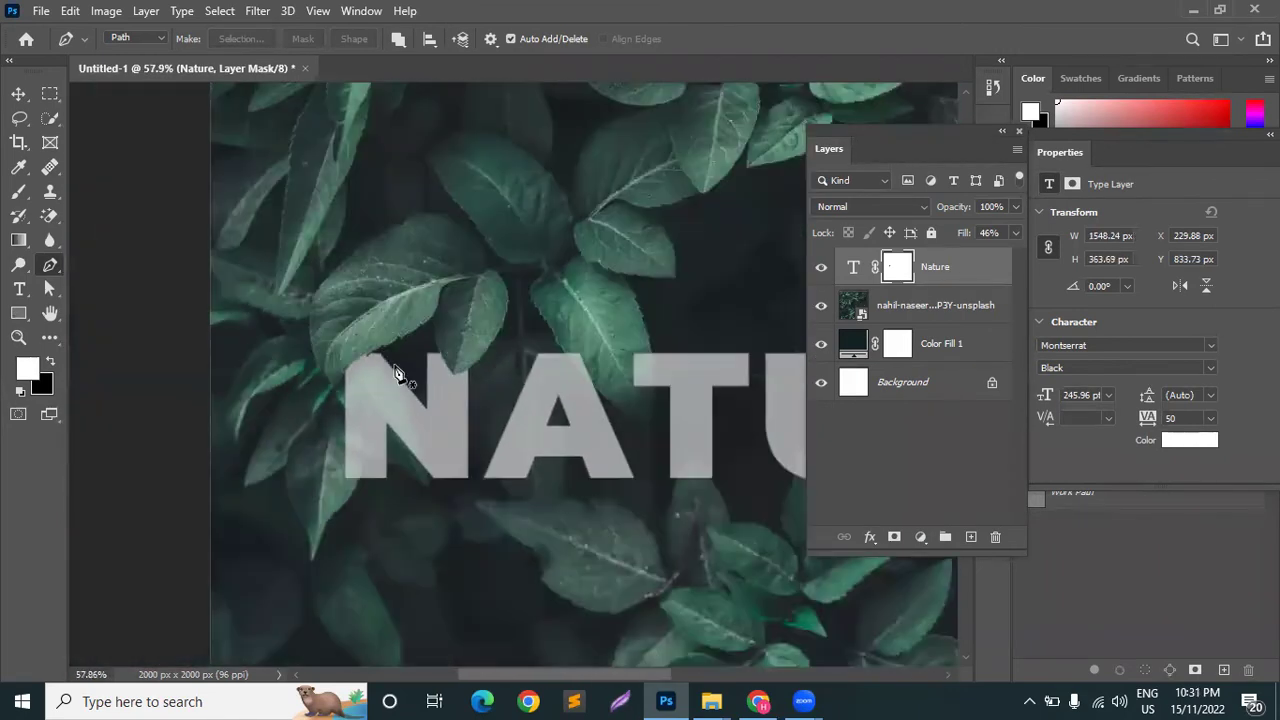
scroll(447, 397, "up", 3)
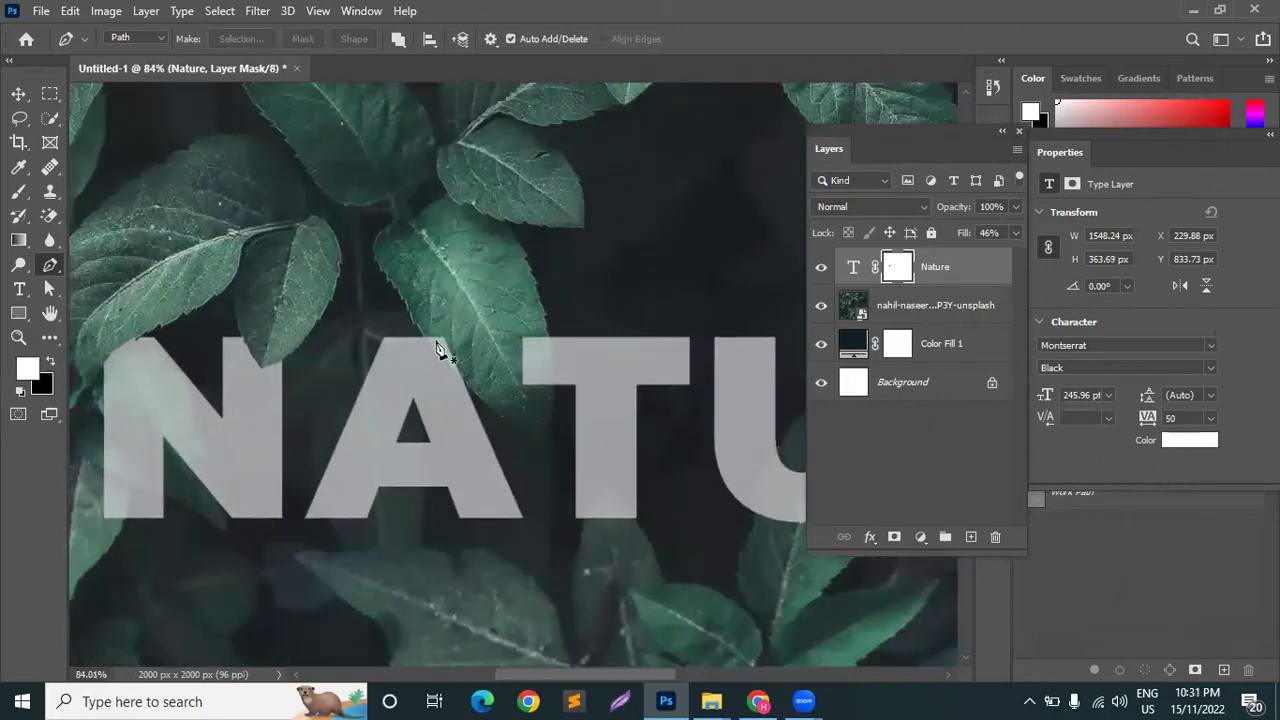
scroll(444, 352, "up", 15)
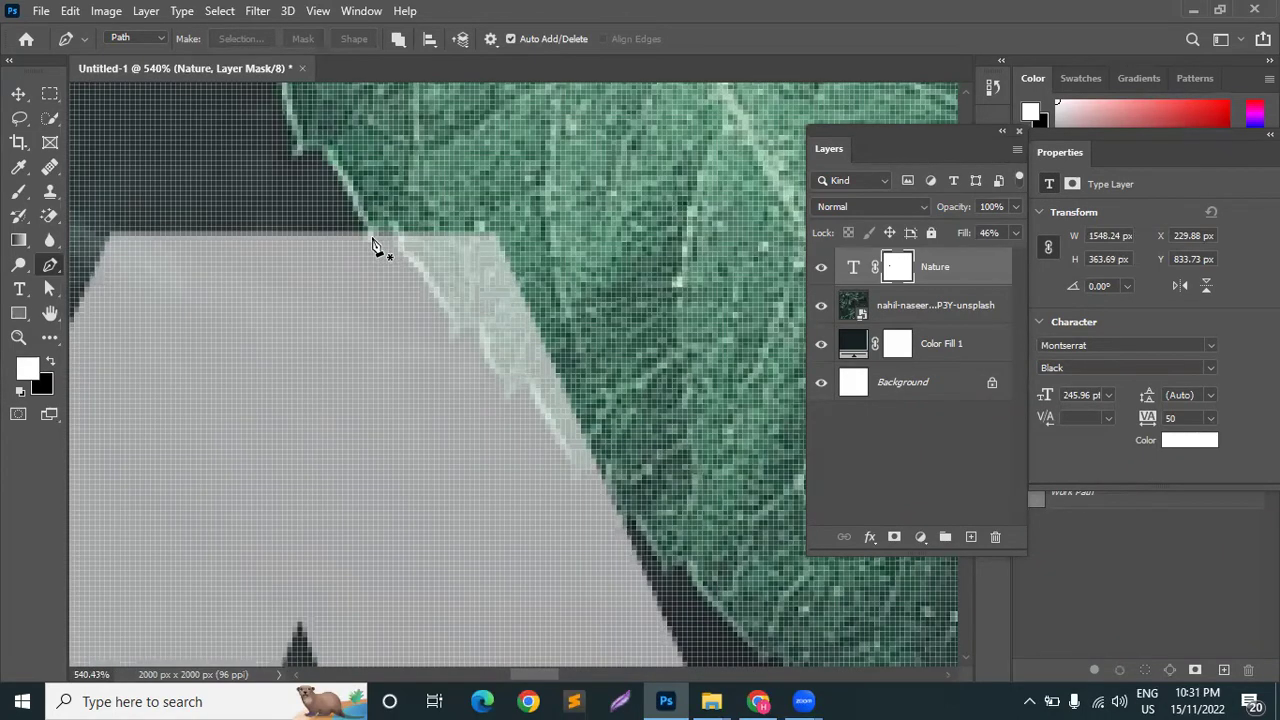
scroll(372, 243, "down", 2)
left_click(371, 230)
left_click_drag(385, 235, 420, 320)
left_click(445, 299)
key("z")
key("ctrl+z")
key("p")
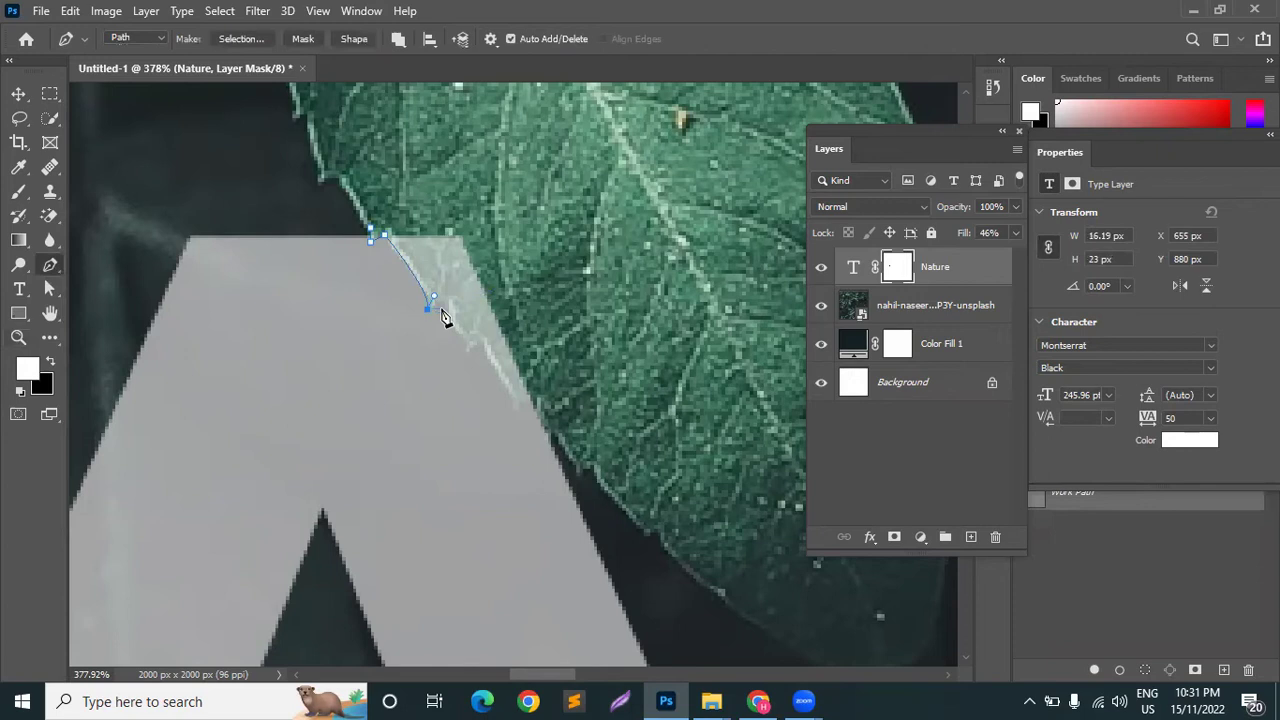
scroll(440, 312, "up", 2)
Continue the outline down the leaf edge, undoing misplaced points
left_click(442, 301)
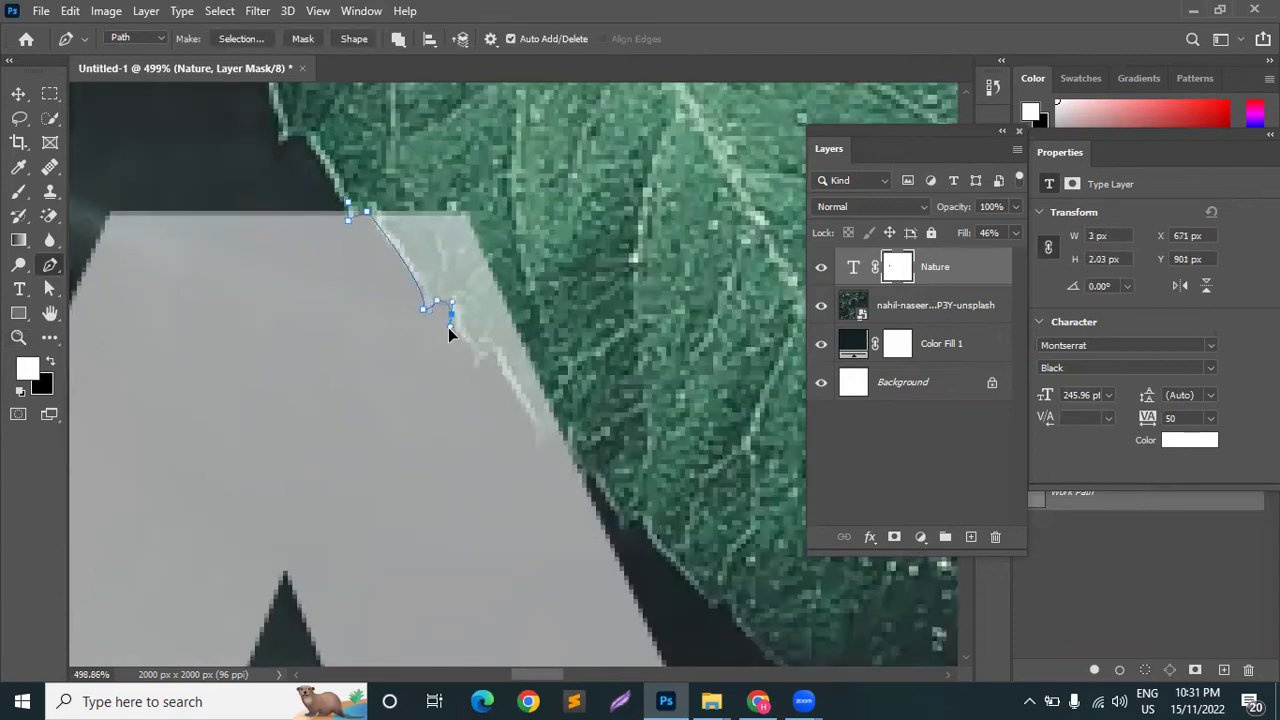
left_click(451, 319)
key("z")
key("ctrl+z")
left_click(50, 266)
left_click(474, 351)
key("ctrl+z")
left_click(474, 375)
left_click(540, 439)
key("ctrl+z")
Close the leaf outline, convert it to a selection, and mask it out of the A
left_click(531, 431)
left_click(534, 449)
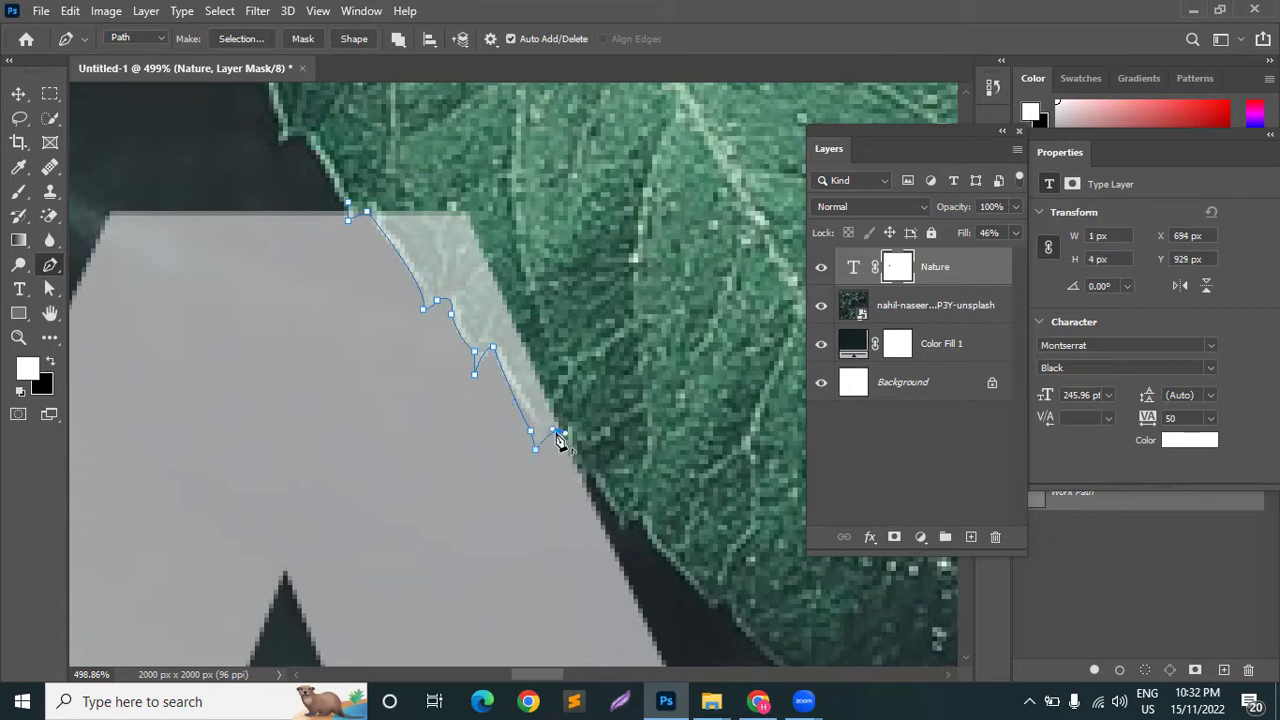
left_click(592, 505)
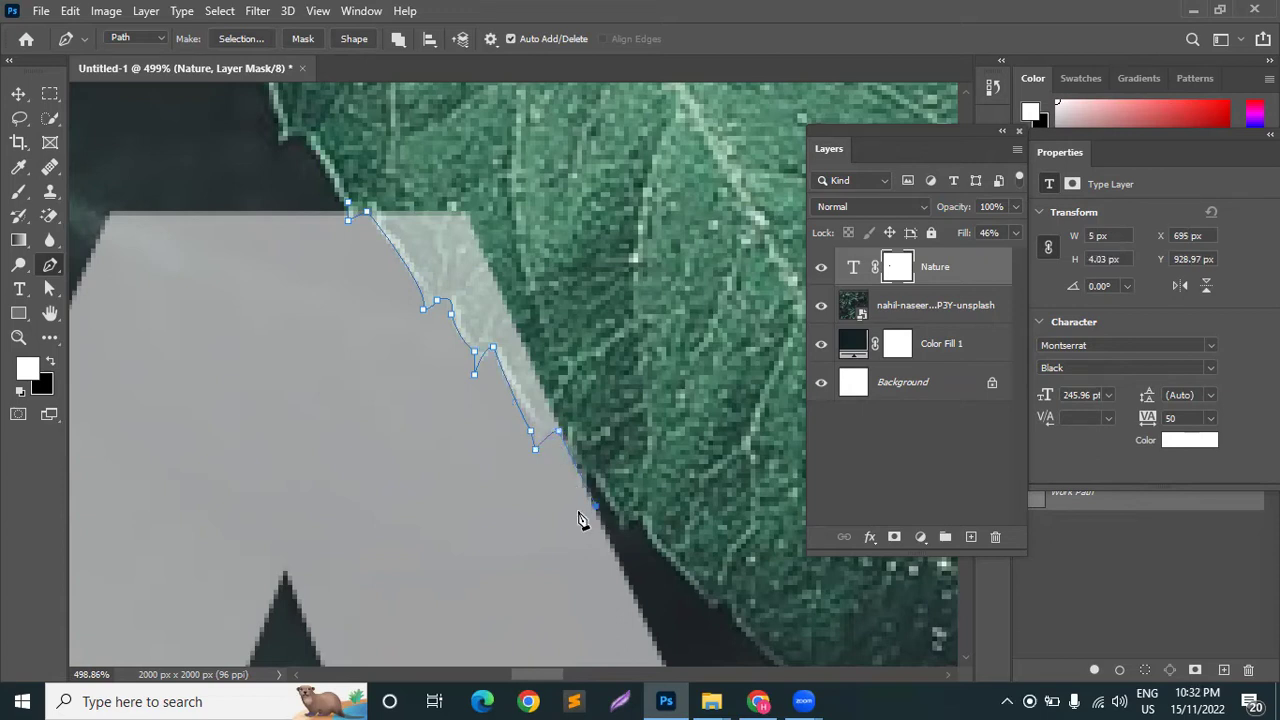
scroll(585, 505, "down", 4)
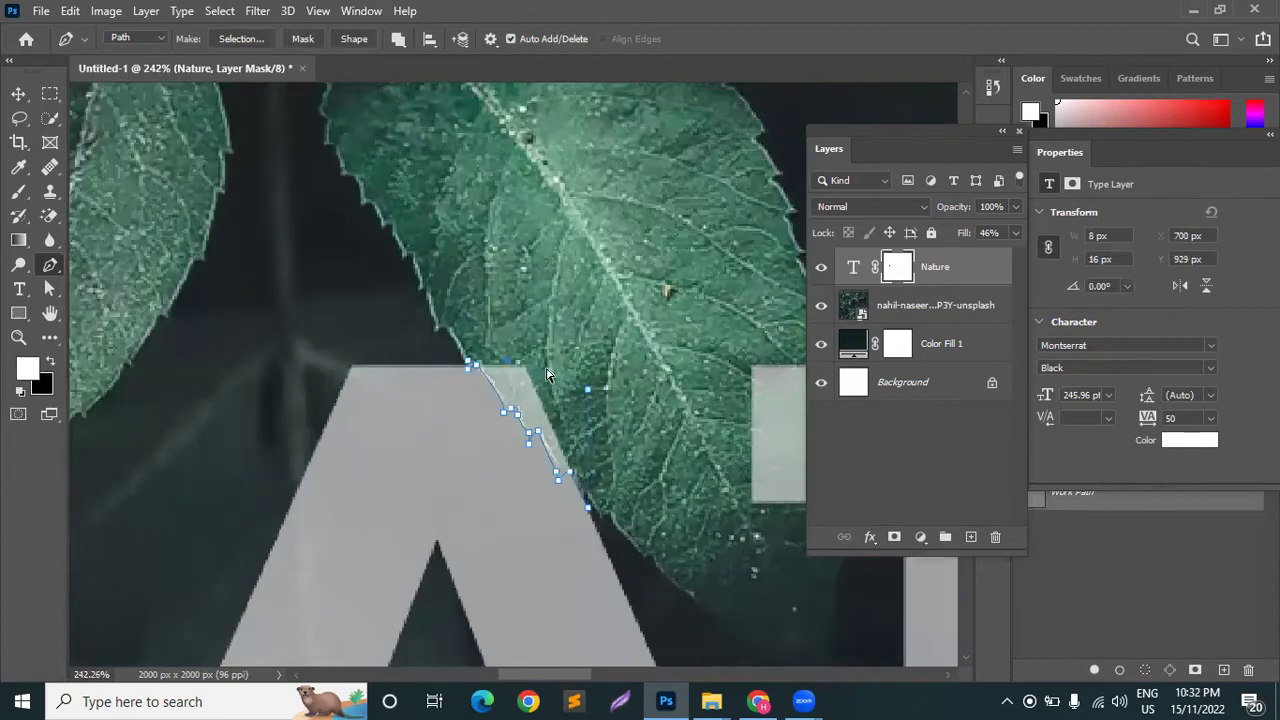
left_click(472, 368)
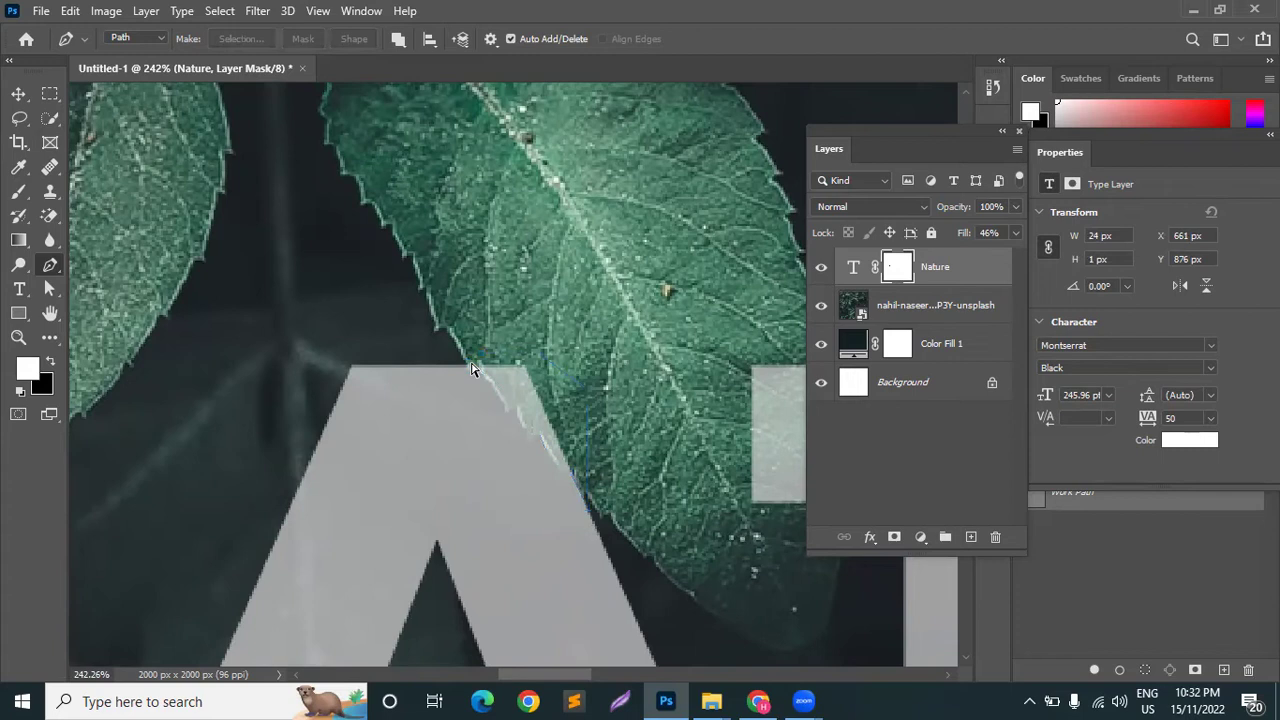
key("ctrl+Return")
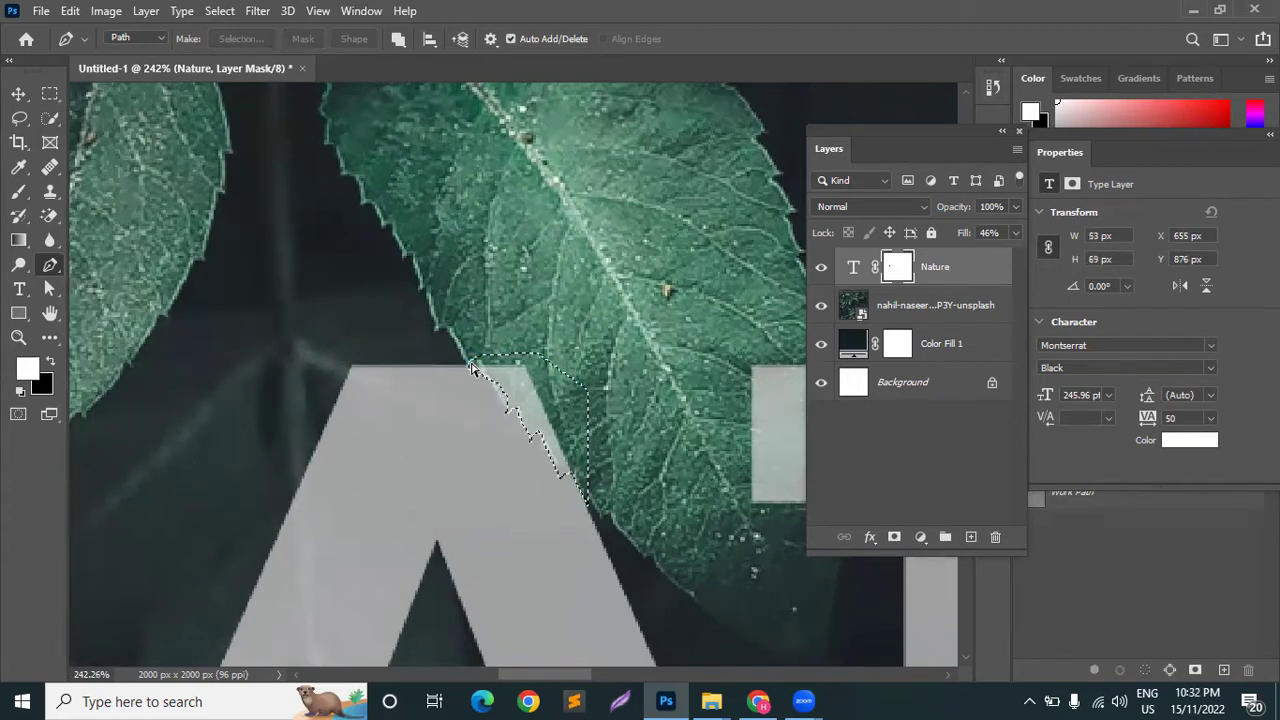
key("Delete")
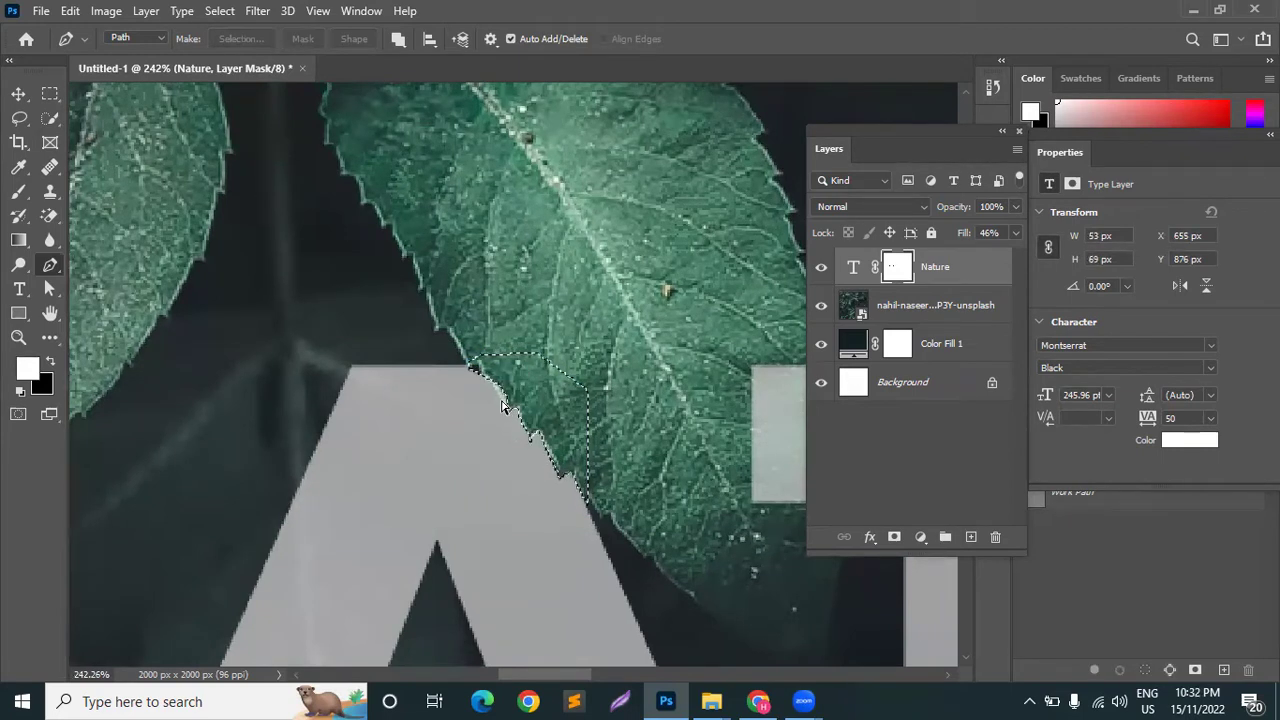
key("ctrl+d")
Trace a closed outline around the leaf-covered corner of the T
scroll(357, 410, "down", 5)
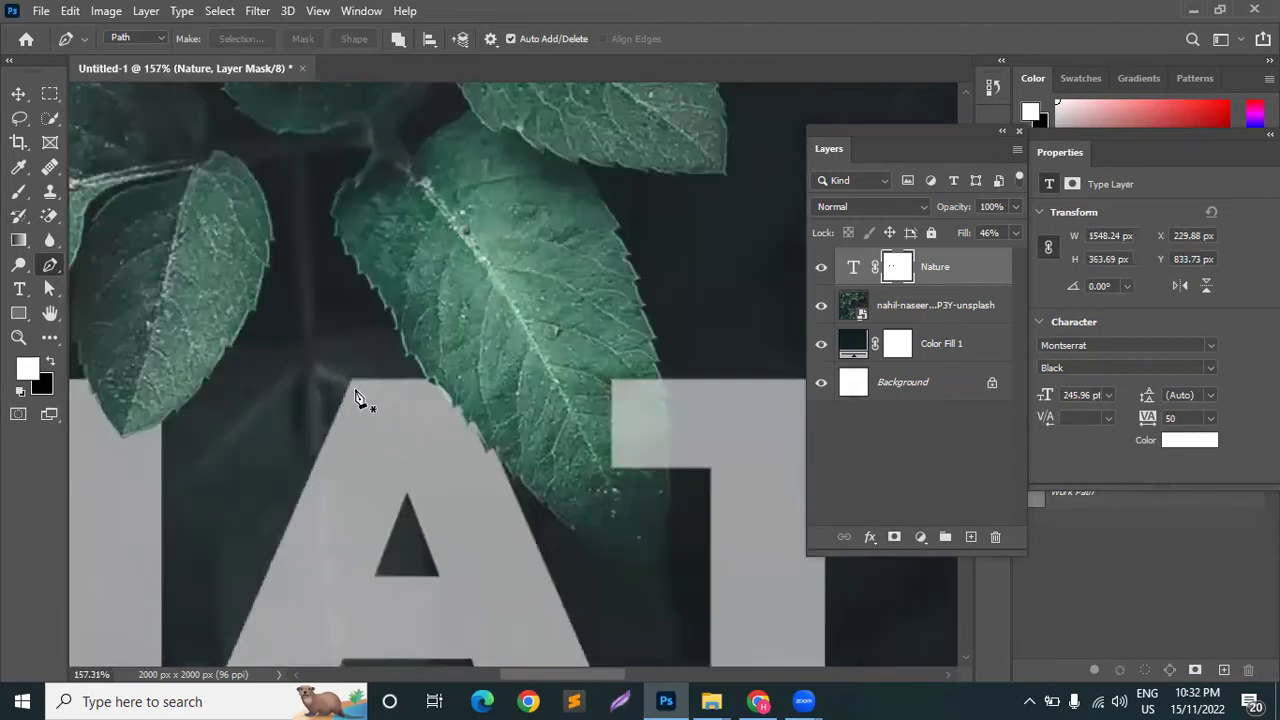
scroll(580, 437, "down", 3)
scroll(534, 429, "up", 6)
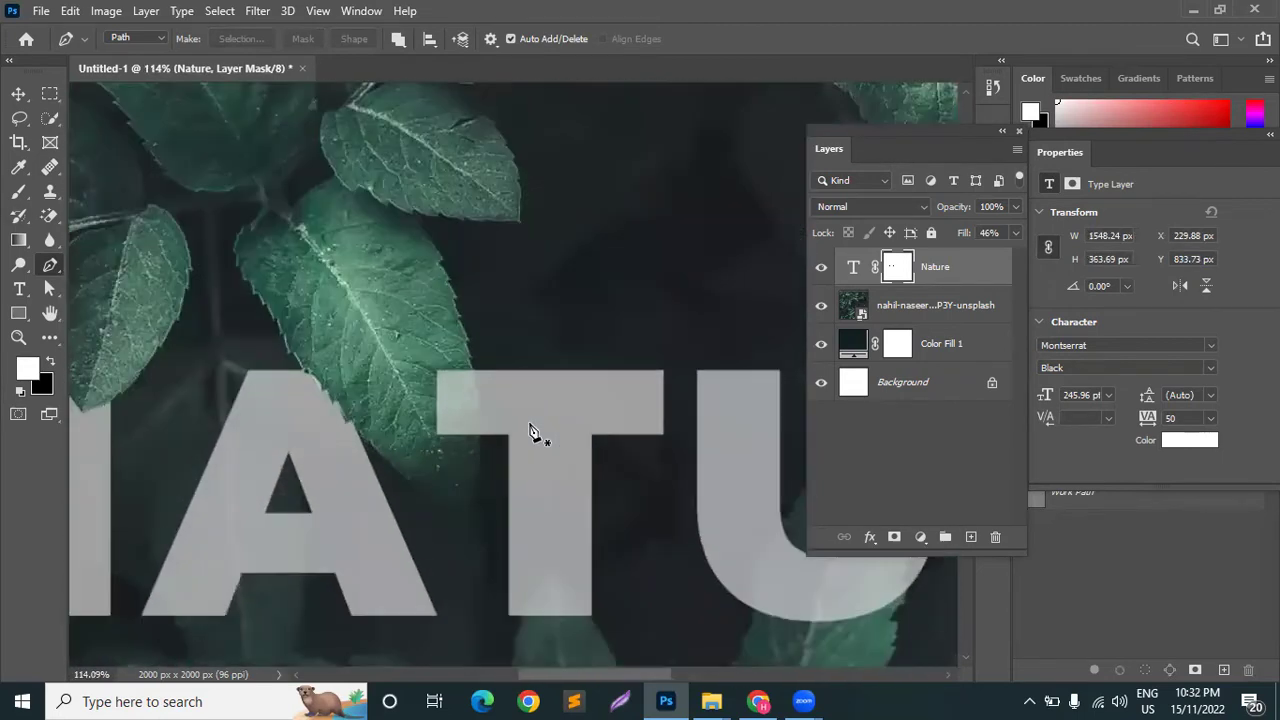
scroll(446, 374, "up", 2)
left_click(405, 291)
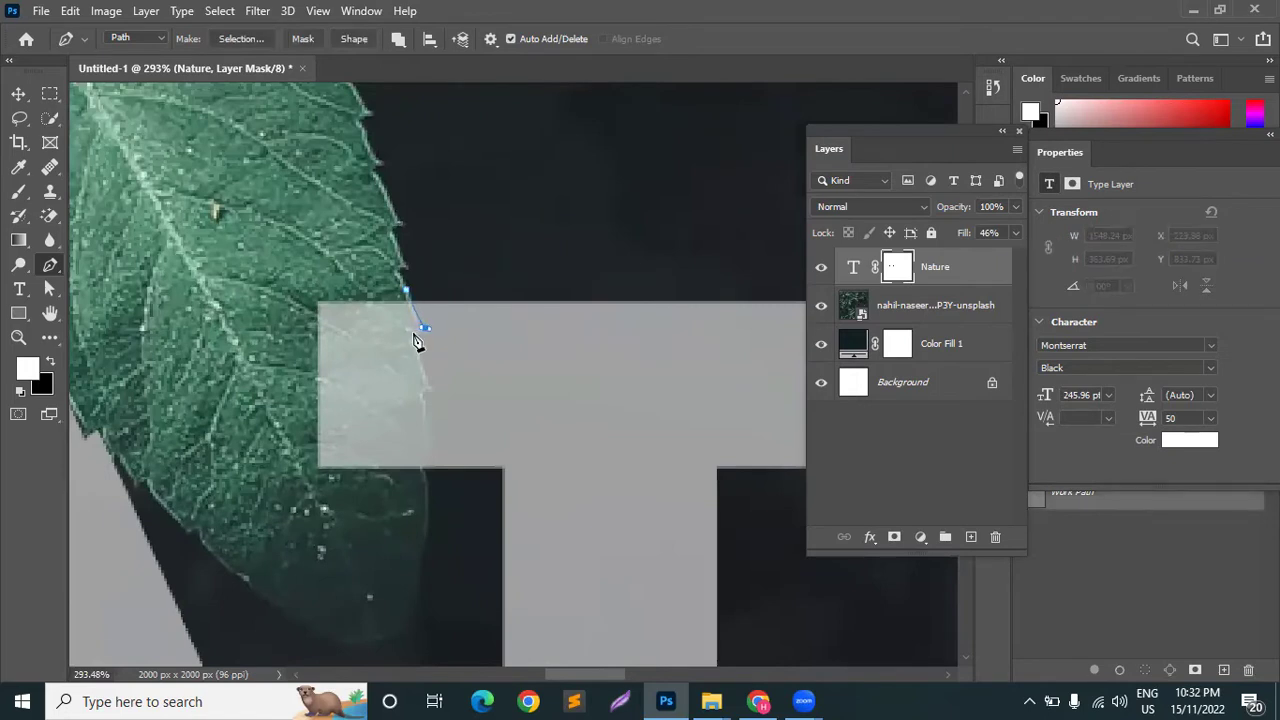
left_click_drag(397, 336, 406, 336)
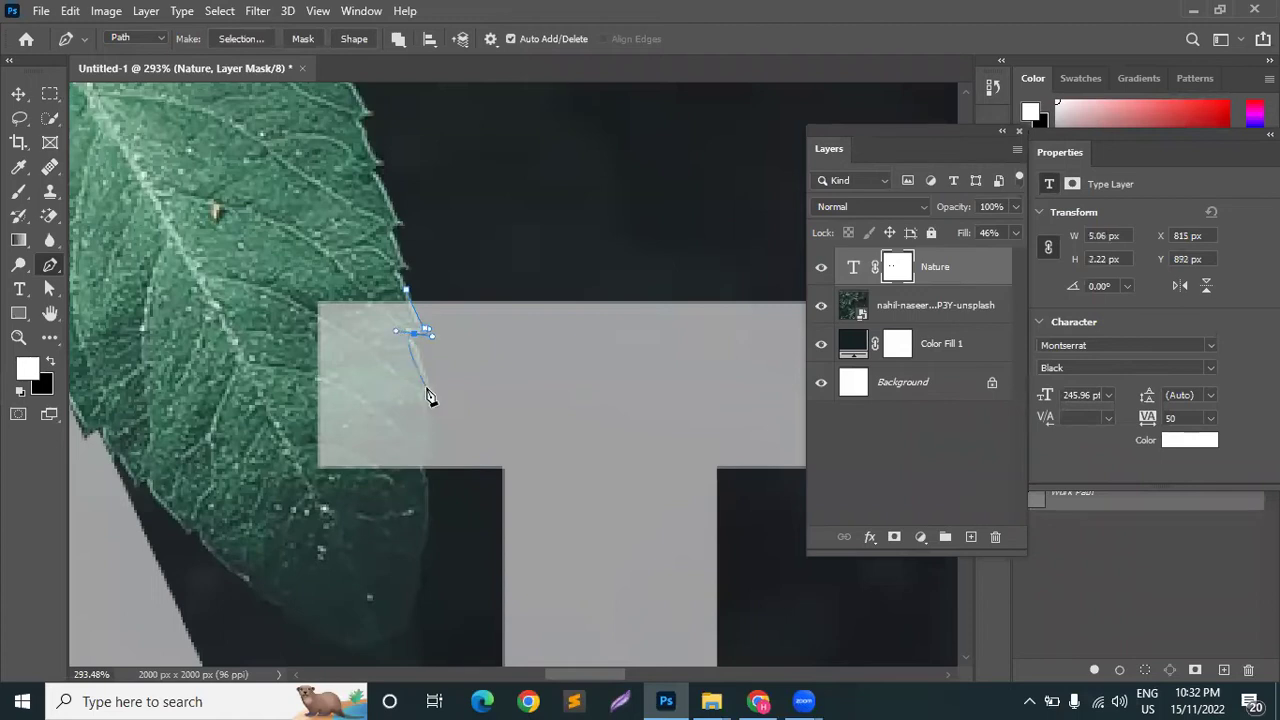
left_click_drag(435, 391, 444, 404)
left_click(433, 389)
left_click(422, 404)
left_click(431, 447)
left_click(434, 478)
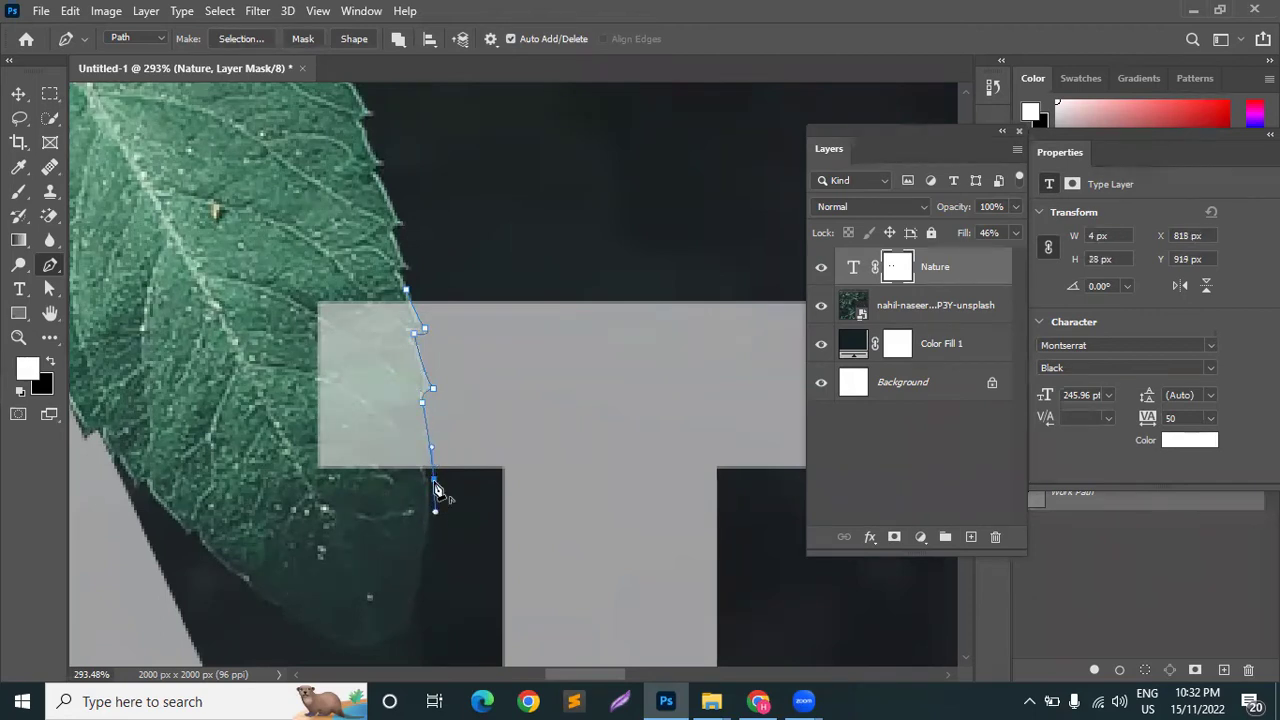
left_click(314, 477)
left_click(313, 463)
left_click(311, 296)
left_click(405, 294)
Convert the T outline to a selection, mask it from the Nature layer, and zoom to check
key("ctrl+Return")
key("ctrl+z")
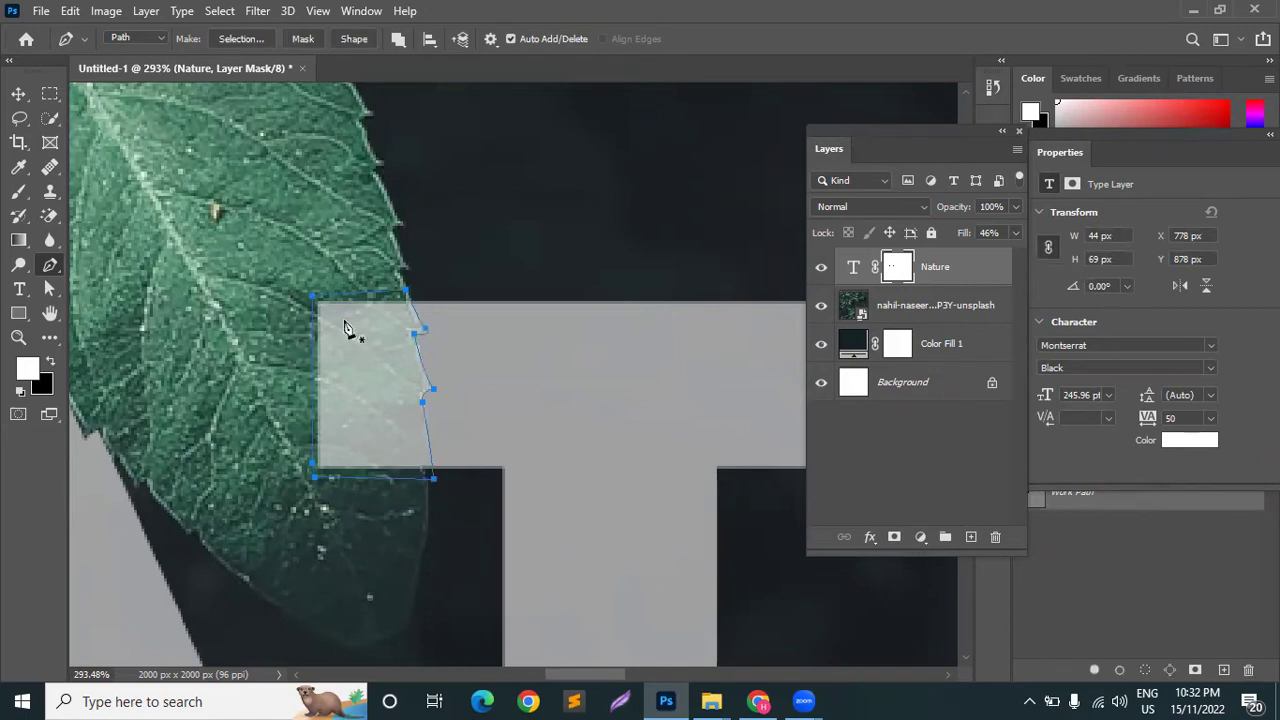
key("ctrl+Return")
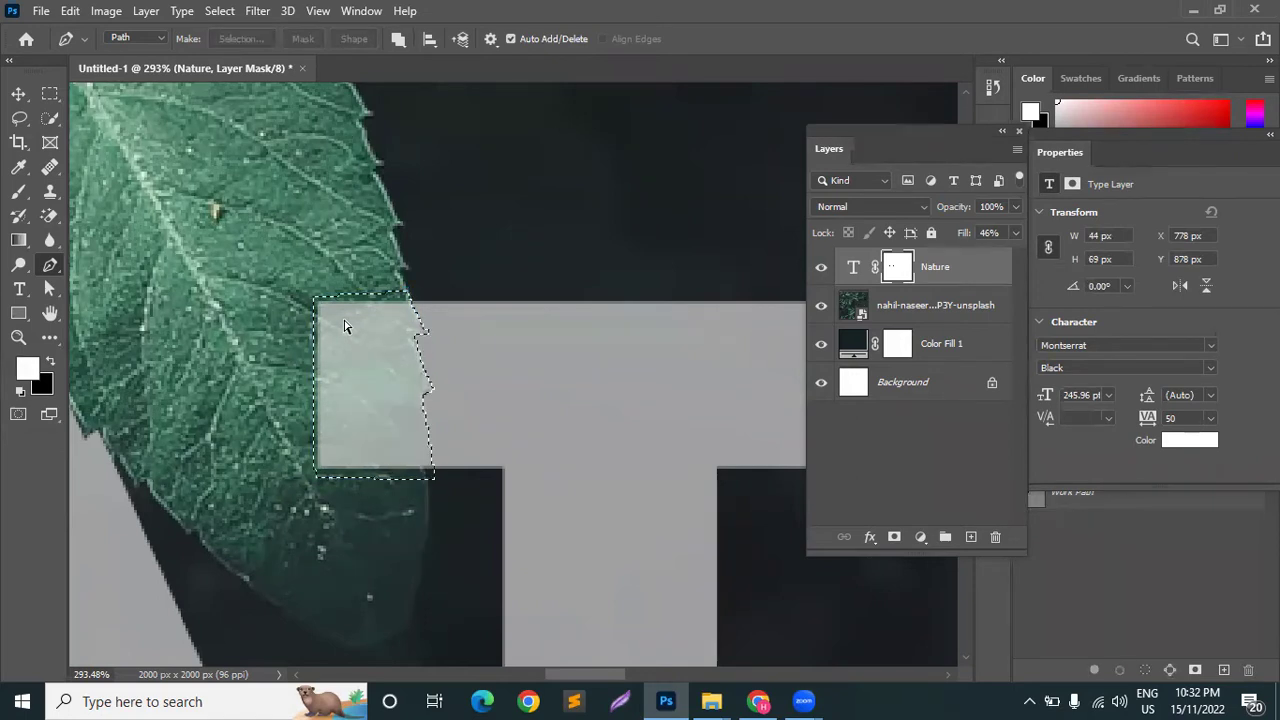
key("Delete")
scroll(350, 365, "down", 8)
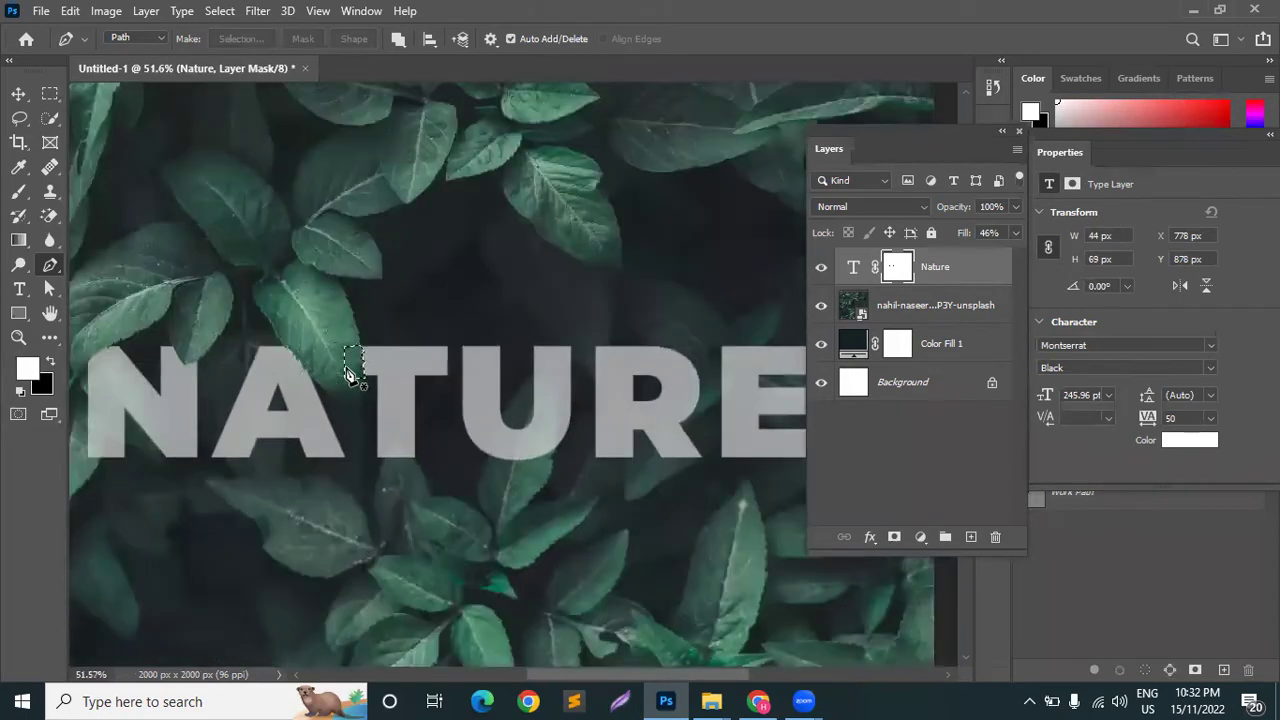
scroll(505, 365, "up", 2)
scroll(518, 357, "down", 1)
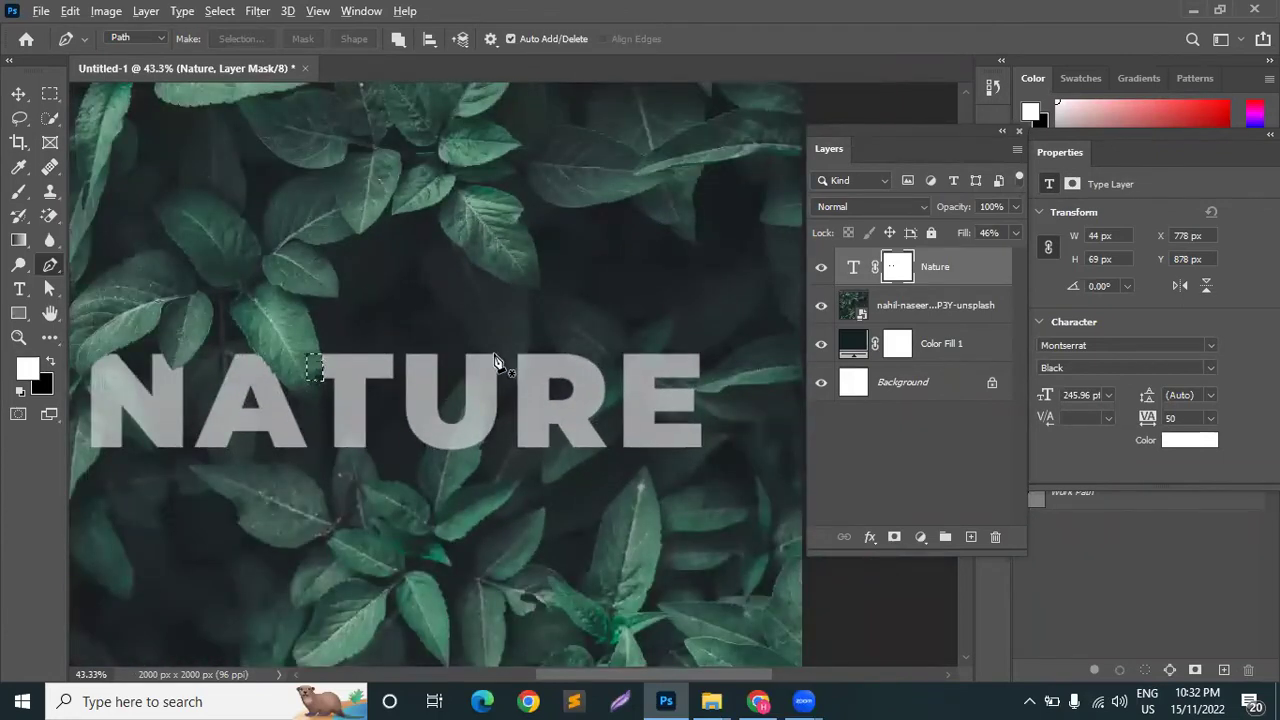
scroll(490, 360, "up", 2)
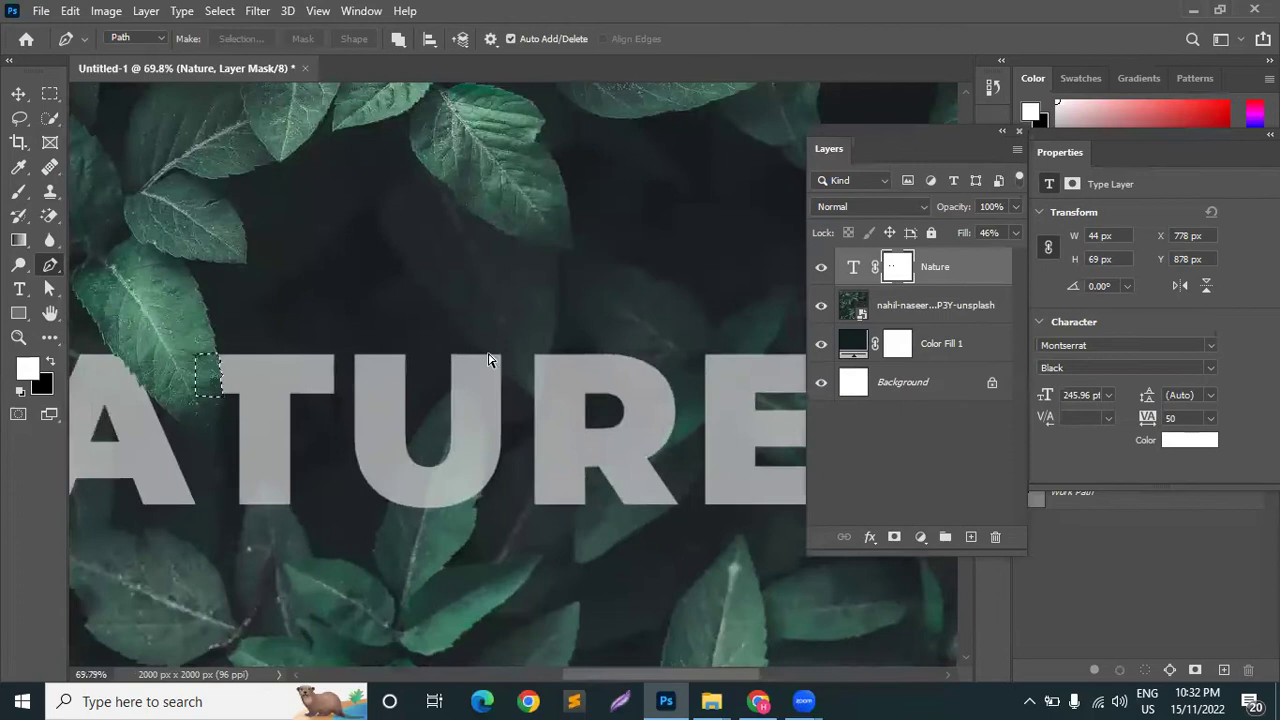
Trace the triangular leaf corner above the U and fill it black in the mask
key("ctrl+d")
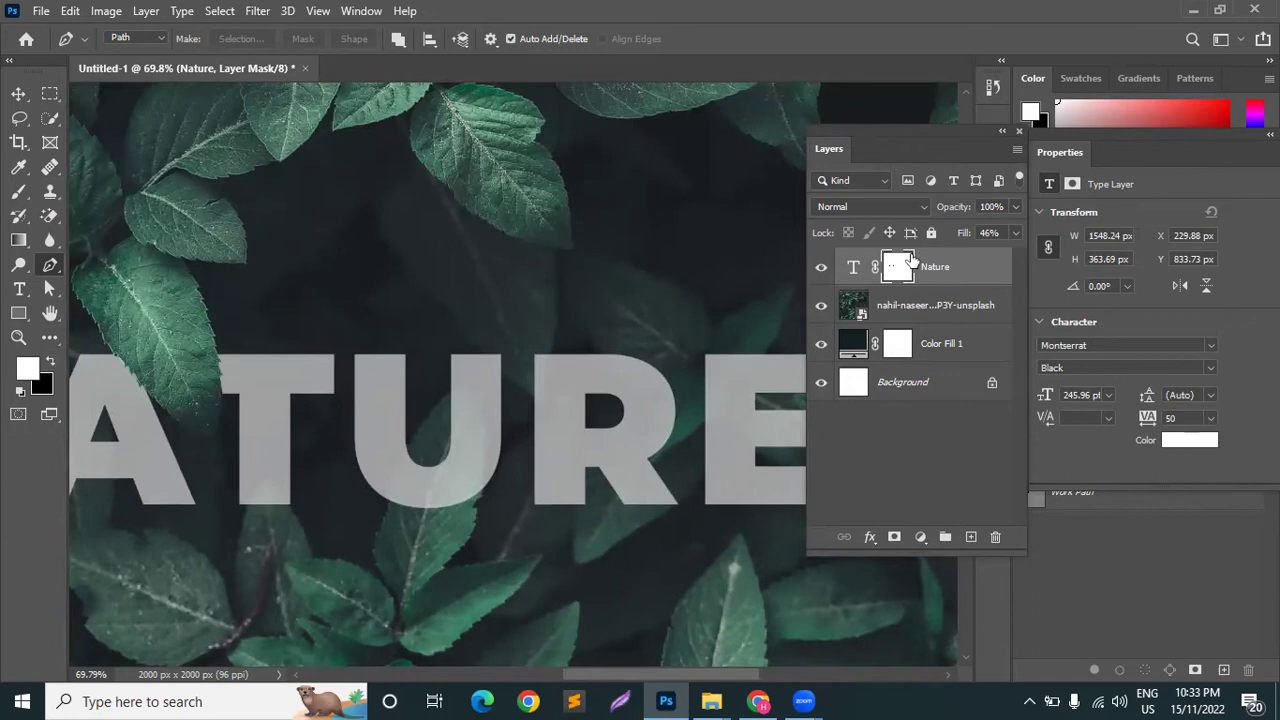
scroll(514, 371, "up", 5)
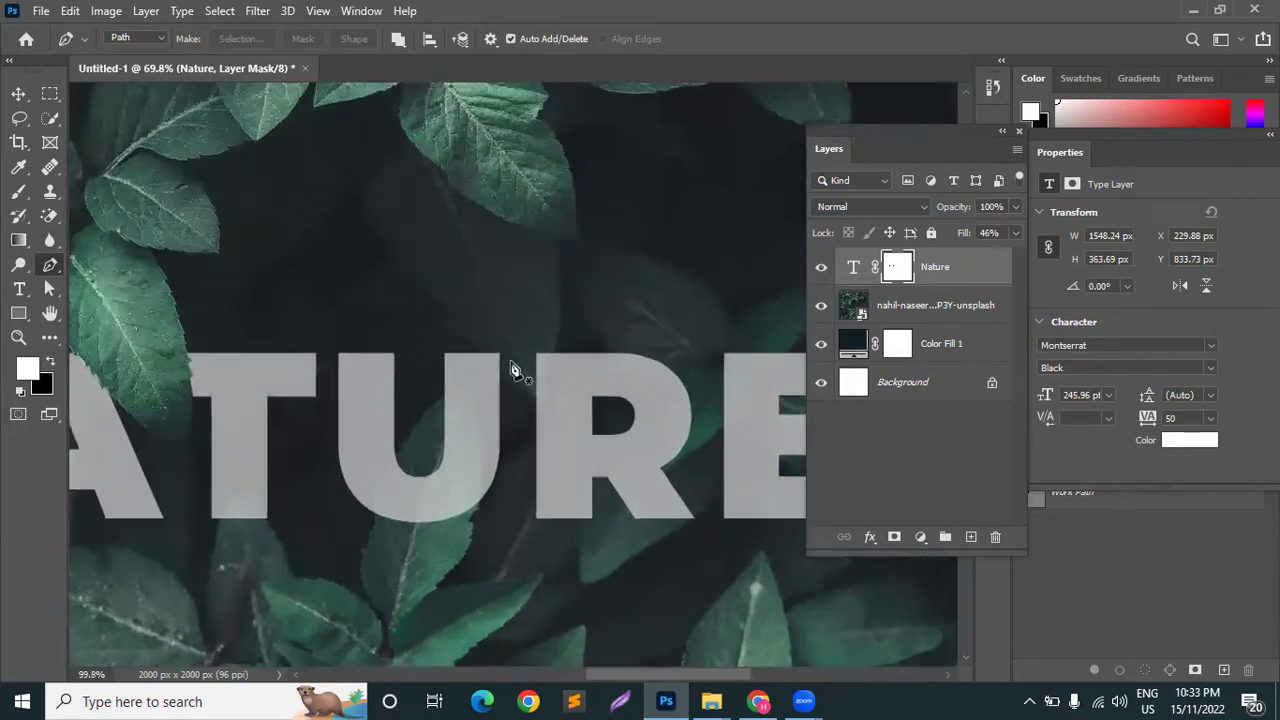
left_click(411, 322)
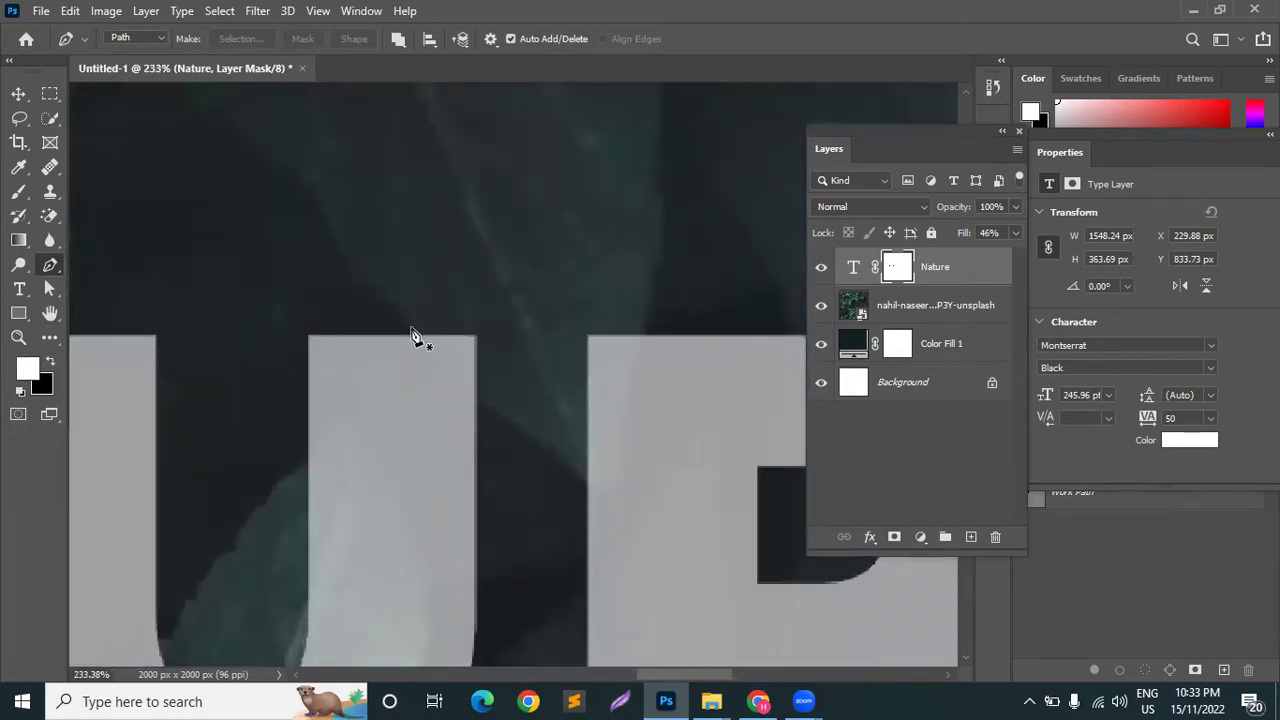
left_click_drag(483, 404, 508, 424)
left_click(483, 404)
left_click(482, 327)
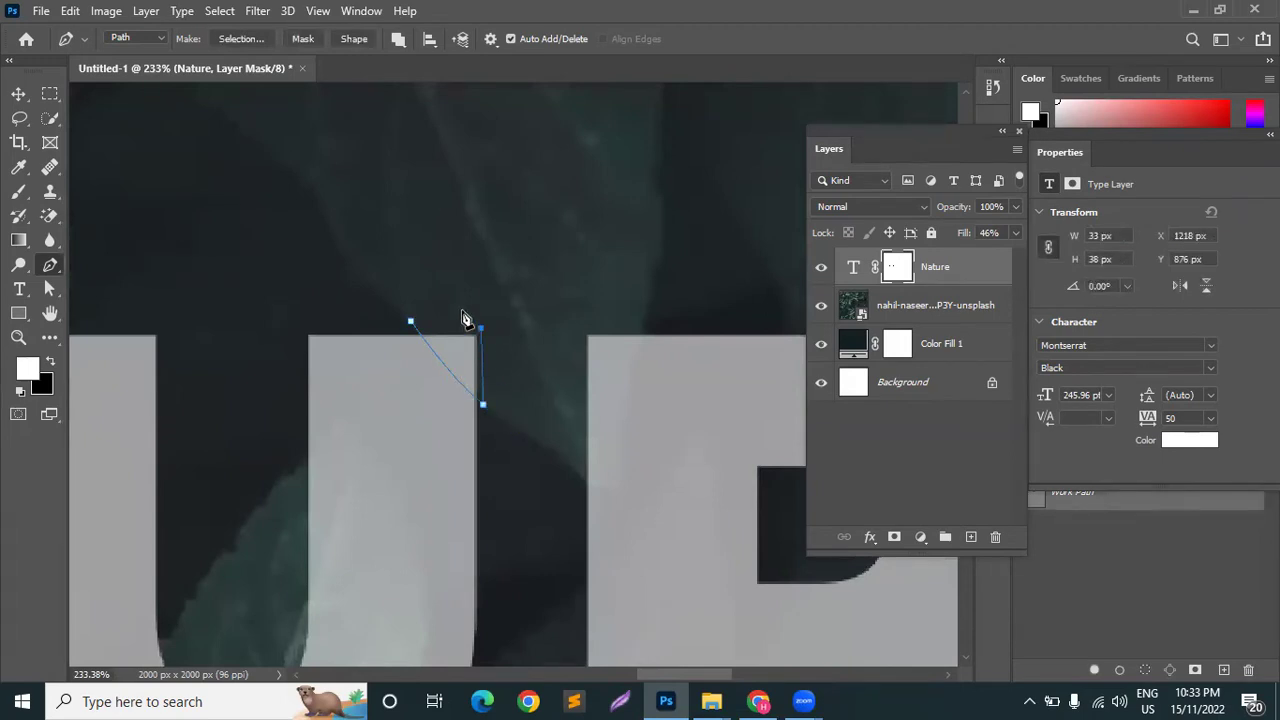
left_click(410, 325)
key("ctrl+Return")
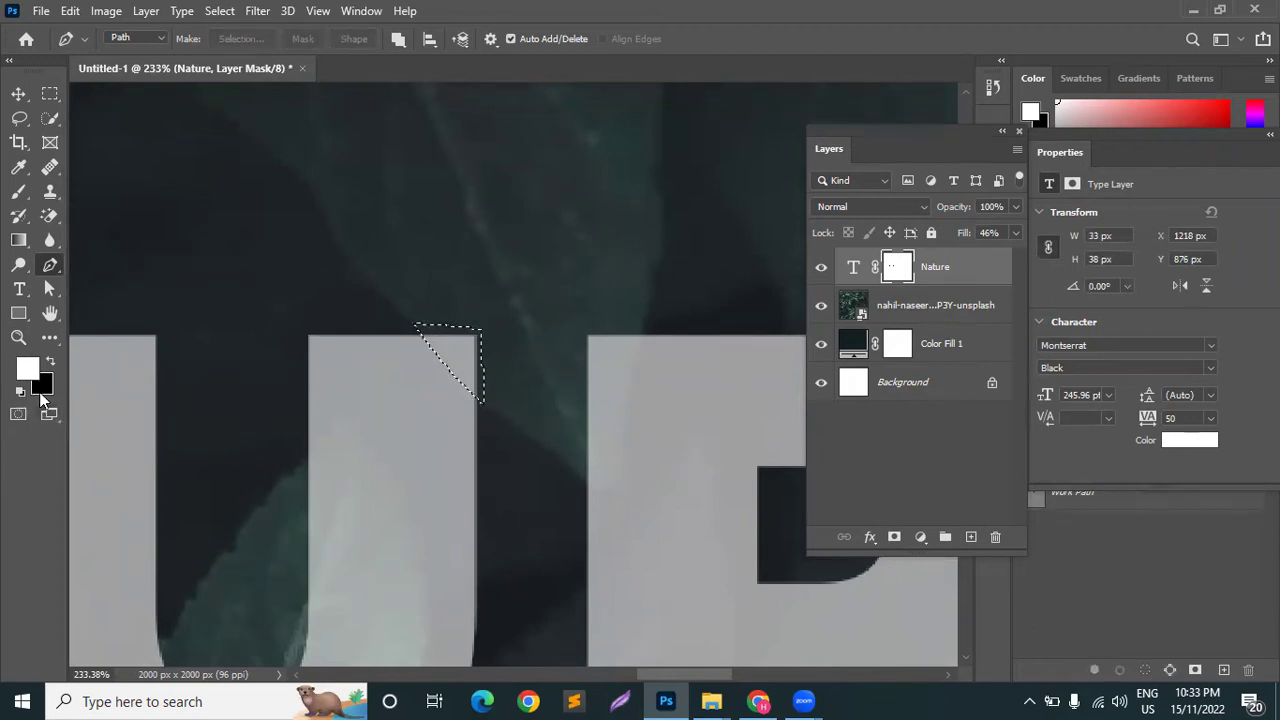
key("ctrl+BackSpace")
key("ctrl+d")
Abandon a started outline on the R and lower the Nature layer's fill to 22%
left_click_drag(519, 320, 390, 305)
left_click(340, 281)
left_click_drag(300, 456, 268, 538)
left_click(299, 456, "alt")
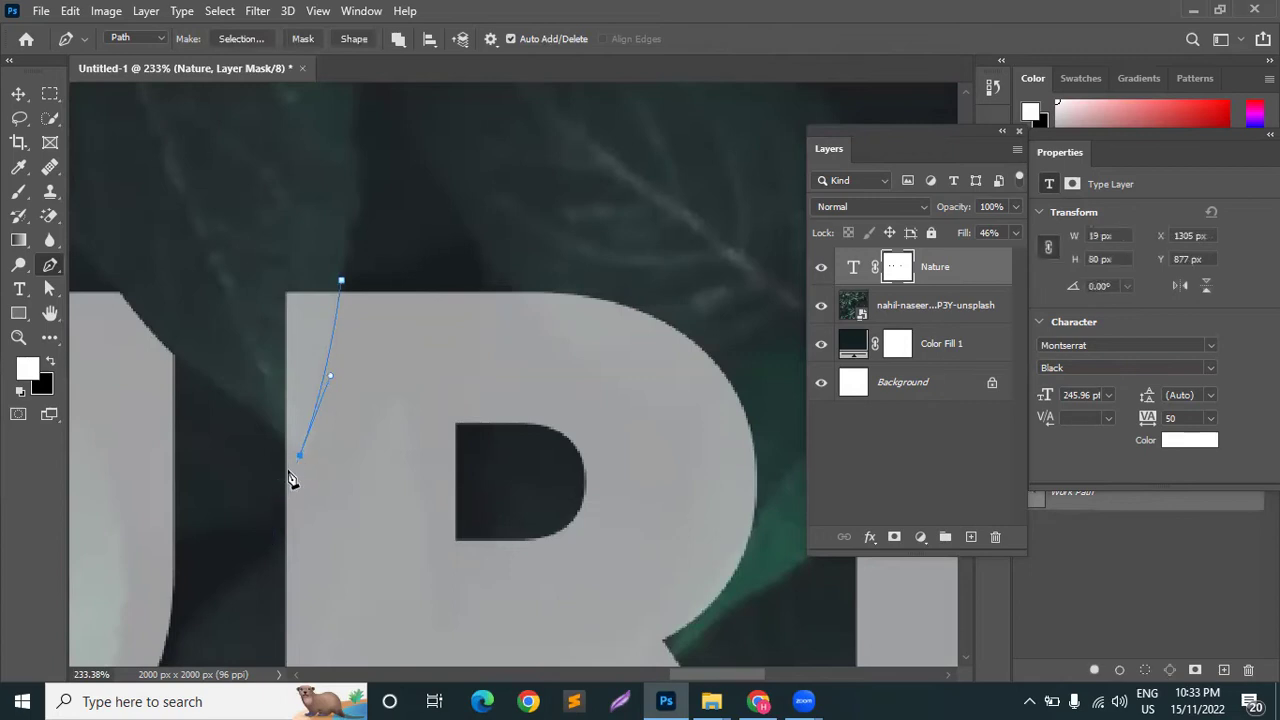
key("ctrl+z")
left_click(341, 282)
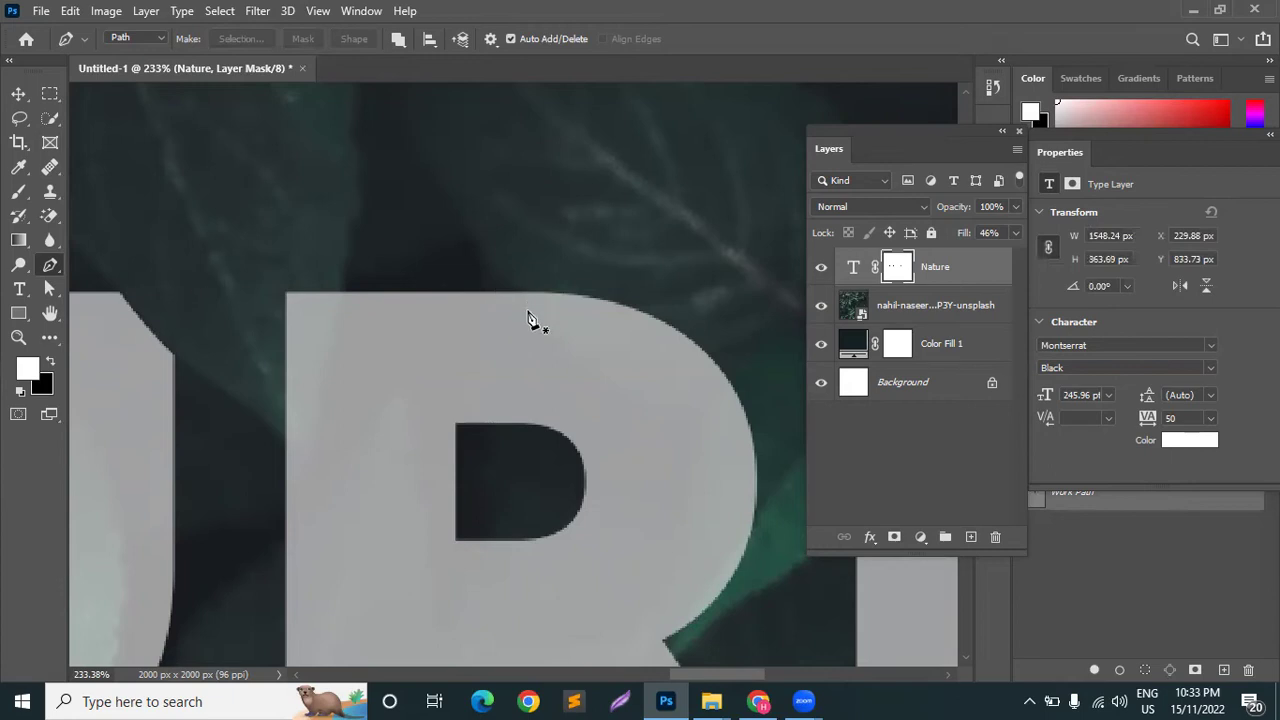
left_click_drag(962, 233, 935, 234)
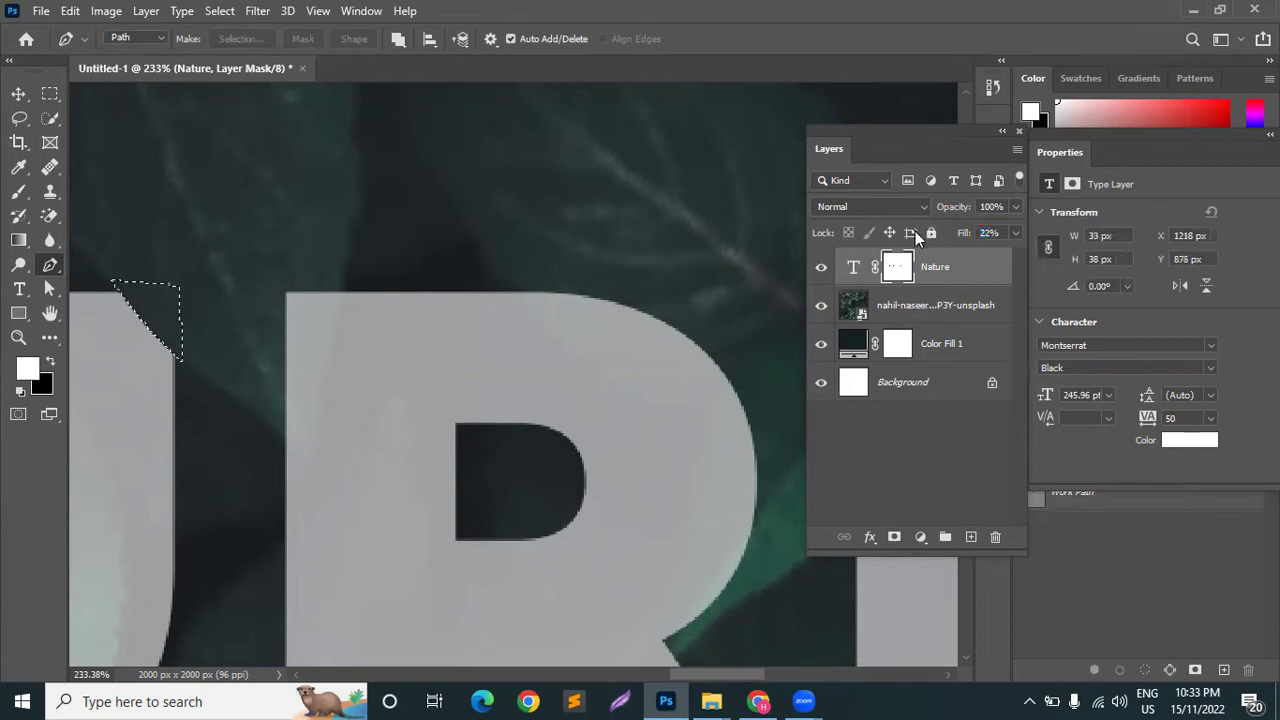
Trace the leaf edge over the R and mask it out of the Nature text
key("ctrl+d")
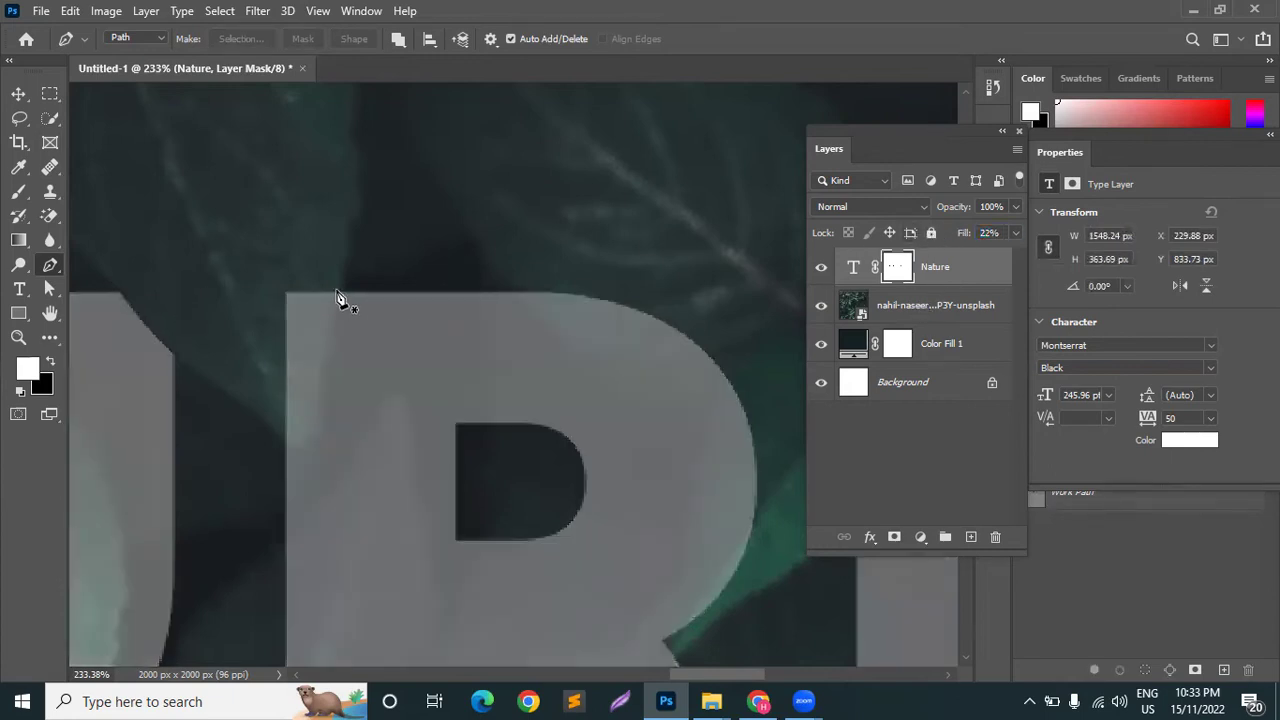
left_click_drag(341, 283, 334, 330)
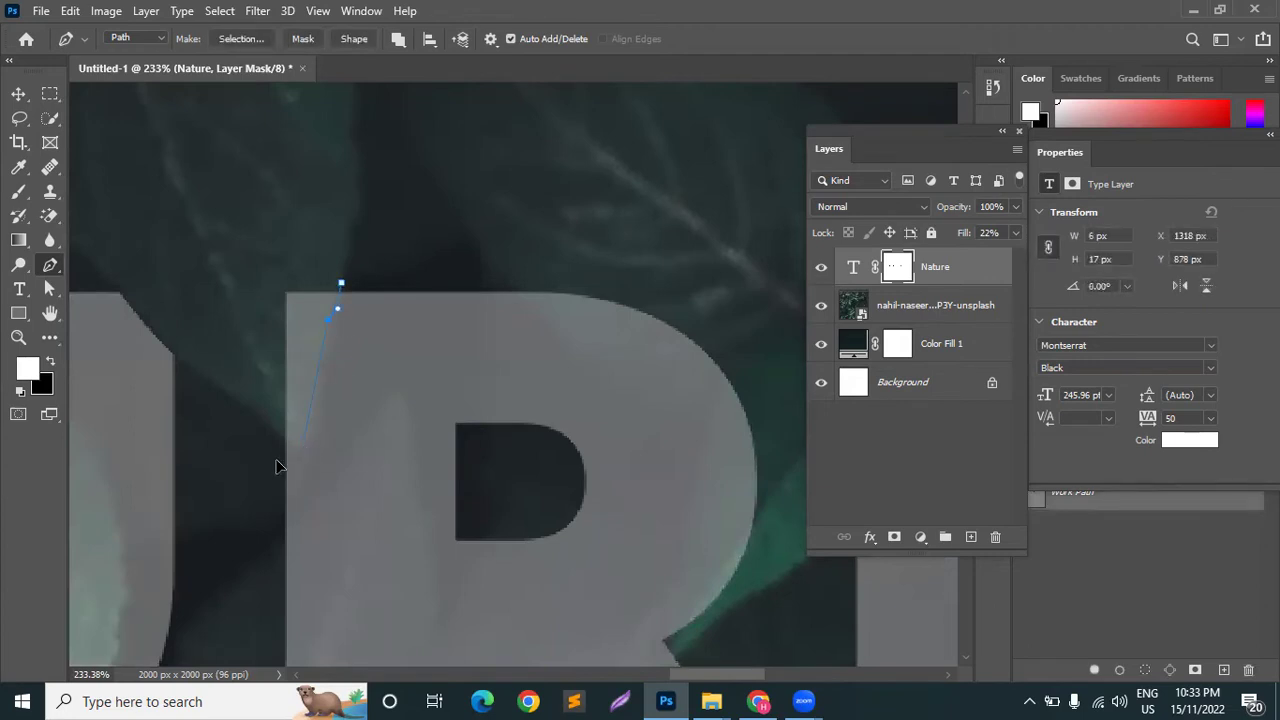
left_click_drag(281, 477, 283, 480)
left_click(301, 447, "alt")
left_click_drag(268, 433, 337, 286)
key("Escape")
key("ctrl+Return")
key("Delete")
key("ctrl+d")
Begin a curved Pen outline along the leaf crossing the E
scroll(330, 505, "down", 10)
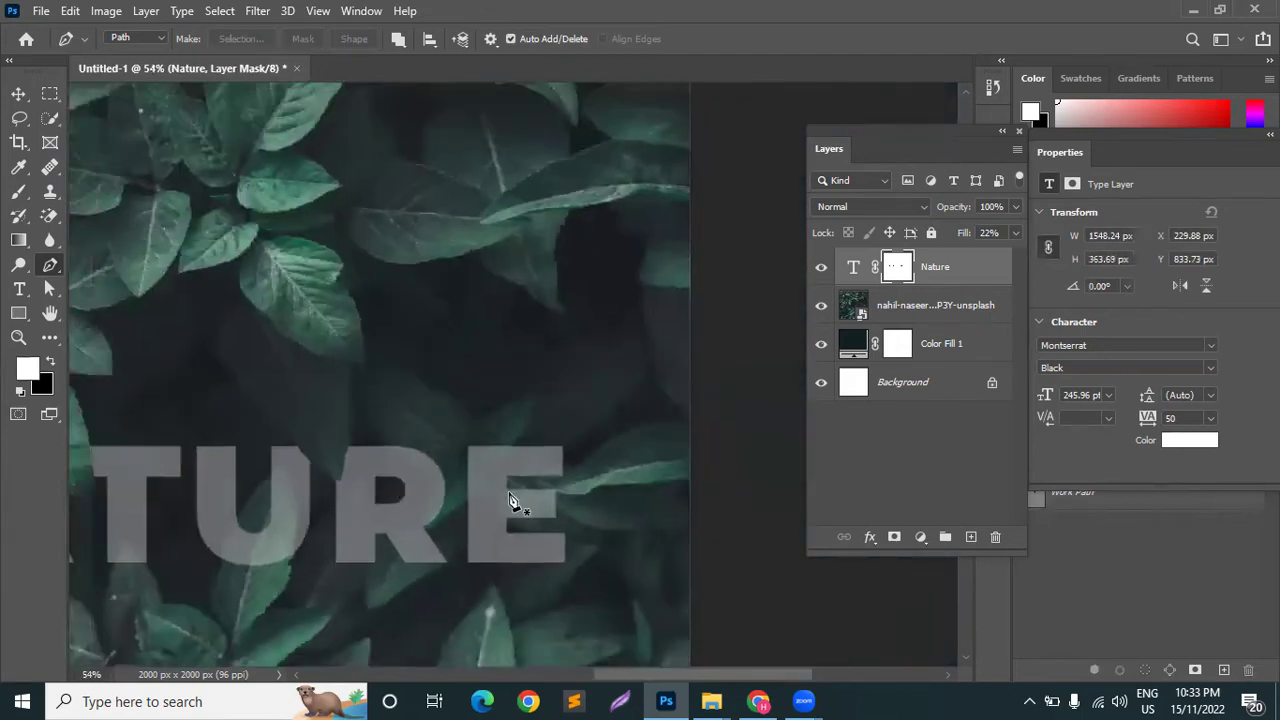
scroll(610, 378, "up", 5)
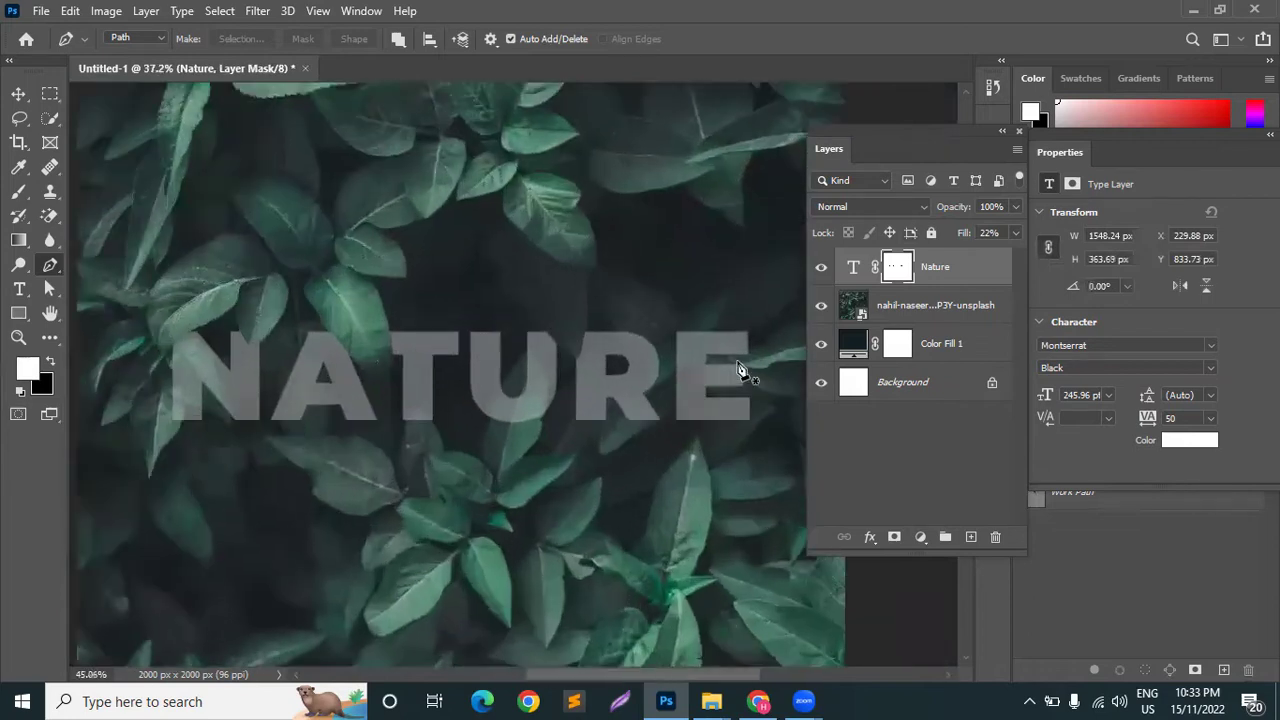
scroll(668, 345, "up", 2)
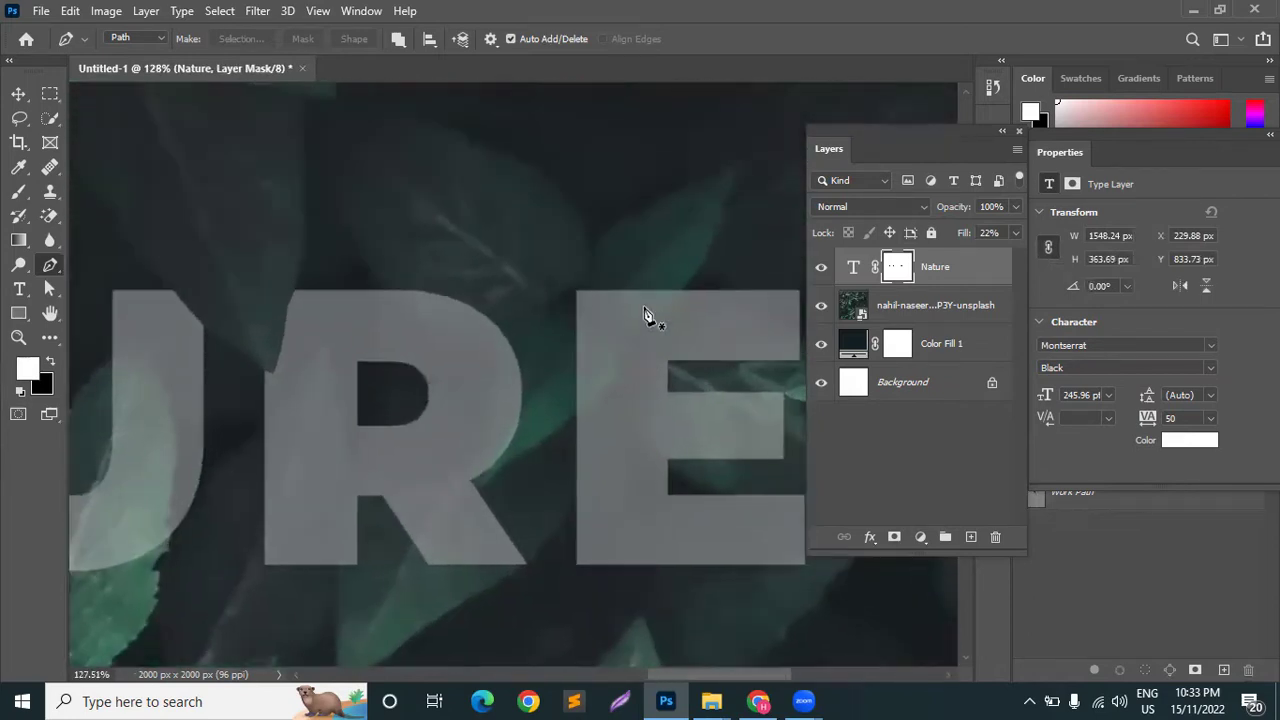
scroll(645, 313, "up", 2)
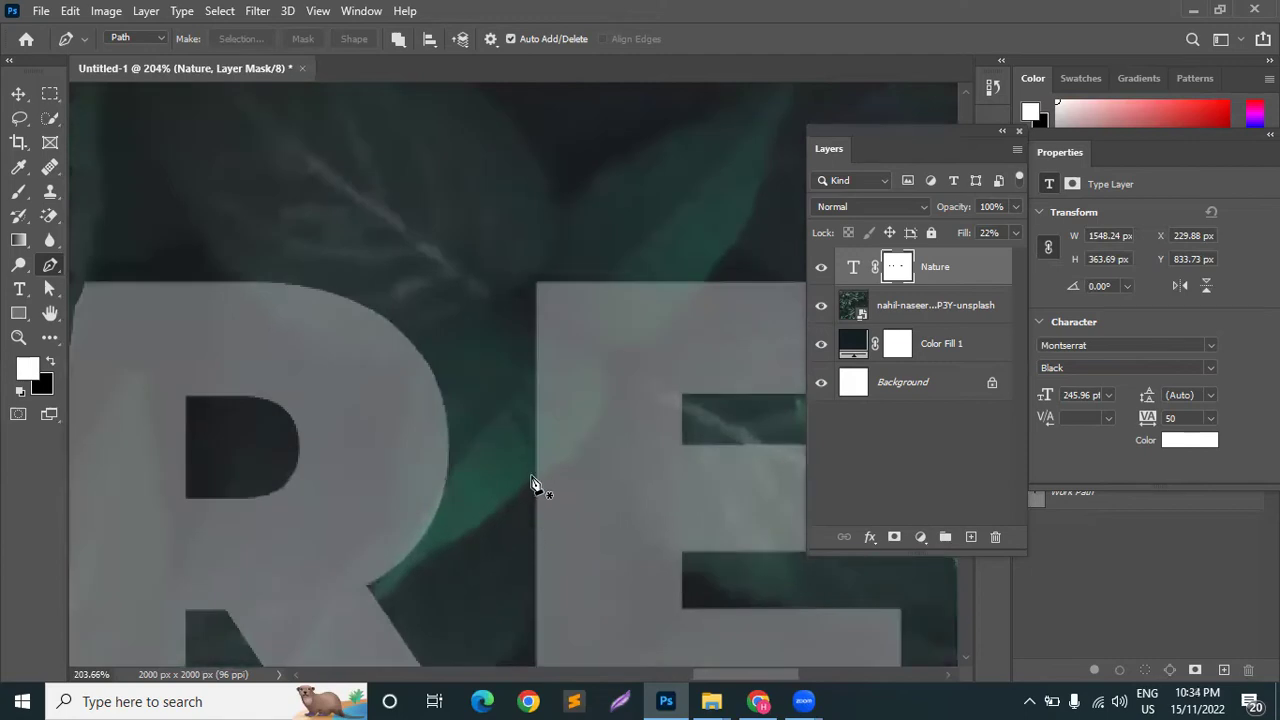
left_click(531, 479)
left_click_drag(566, 462, 562, 459)
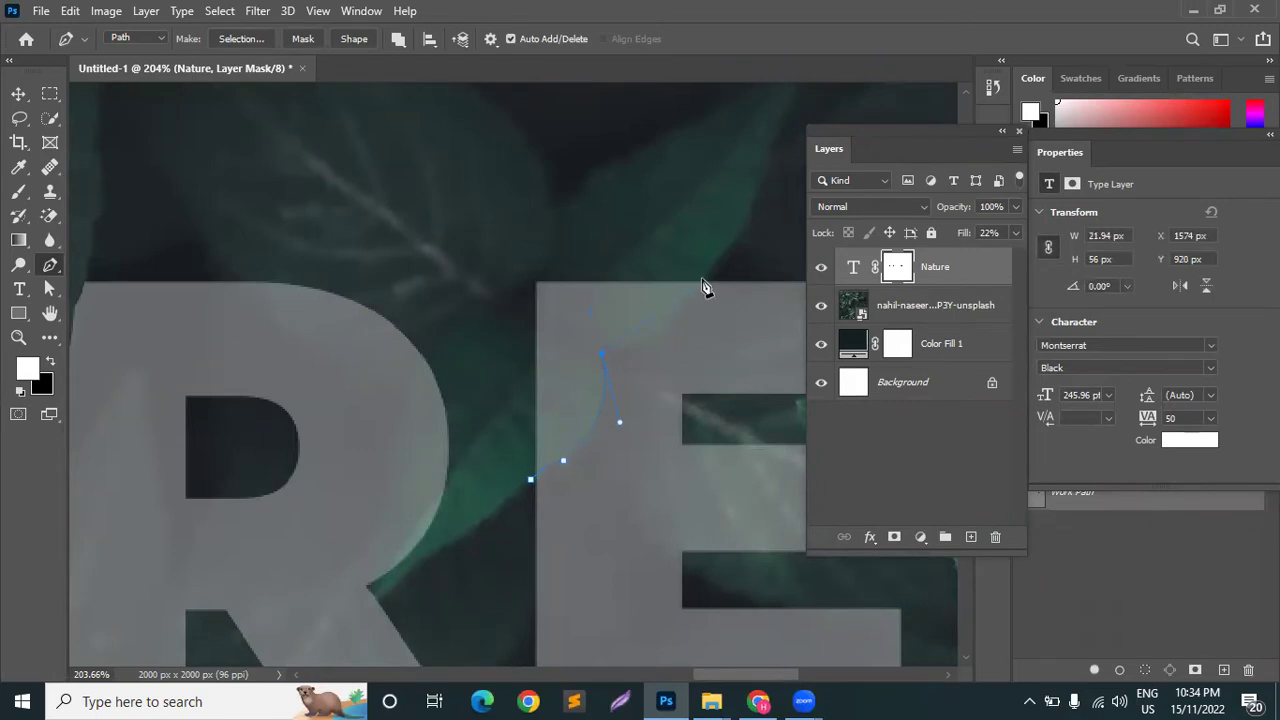
left_click_drag(707, 280, 744, 209)
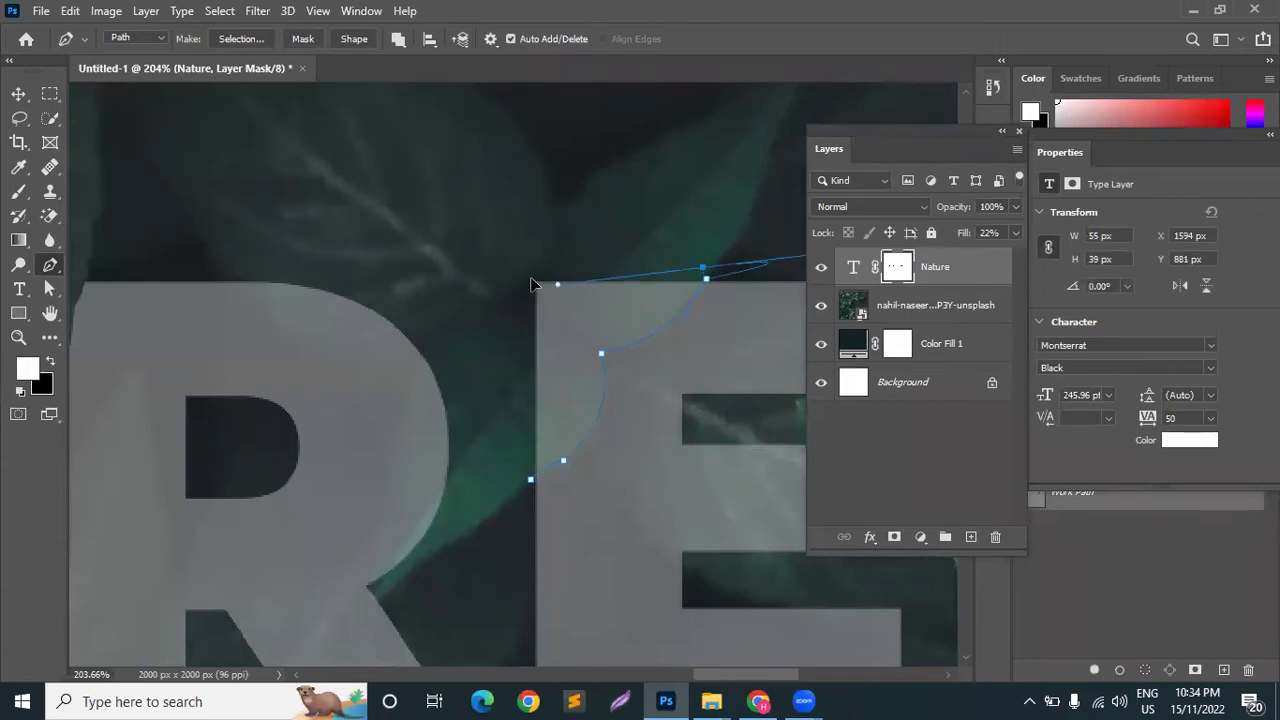
key("z")
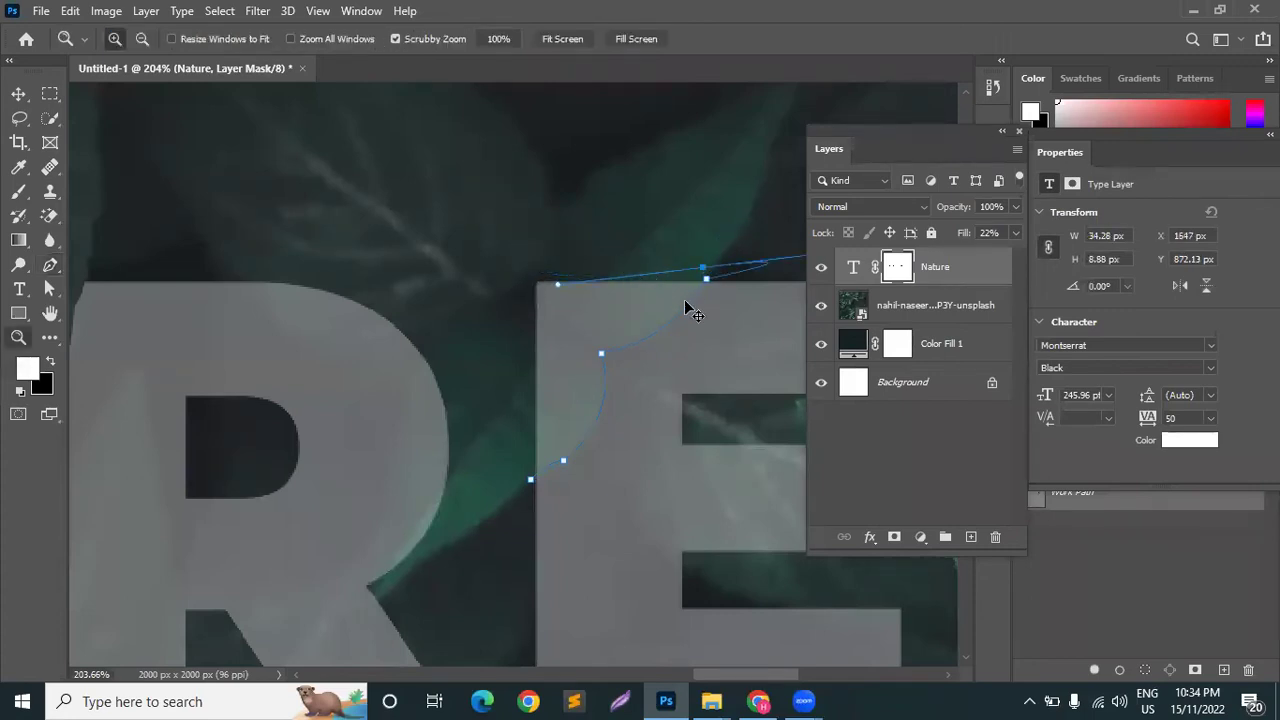
key("p")
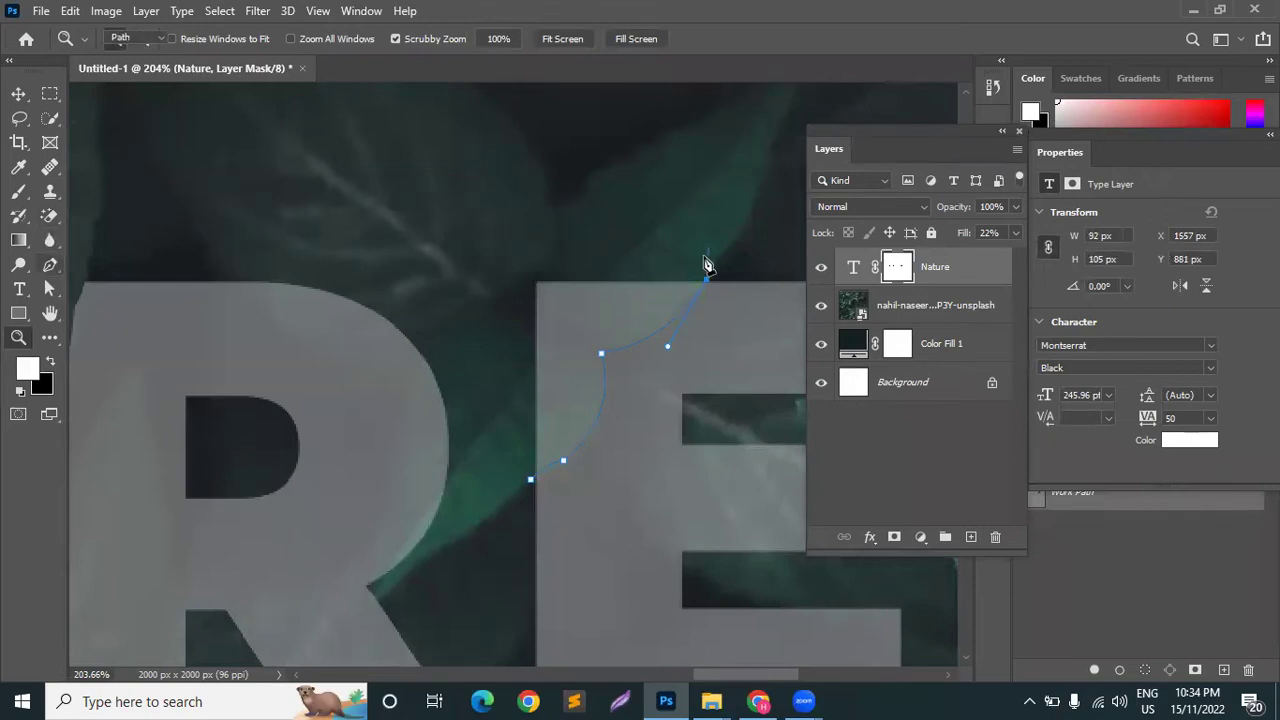
Close the E outline, convert it to a selection, and mask it out
left_click(697, 264)
left_click(519, 270)
left_click(530, 480)
key("Return")
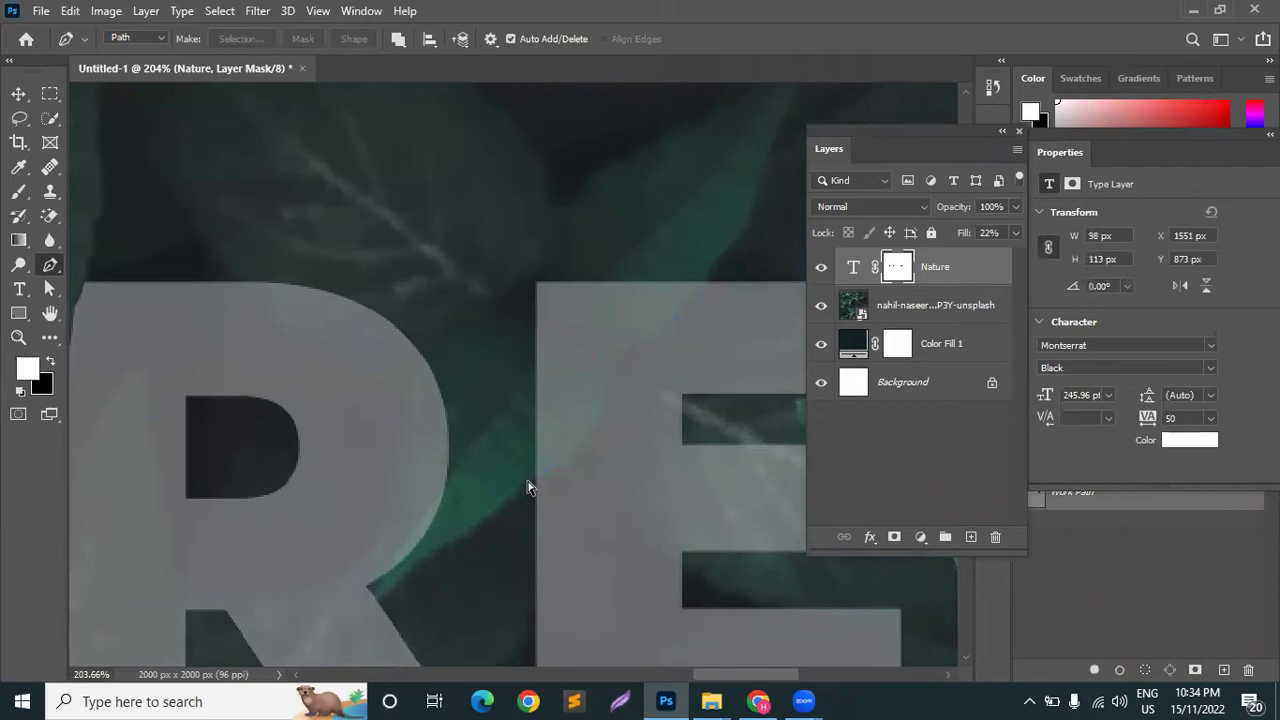
key("ctrl+Return")
key("Delete")
key("ctrl+d")
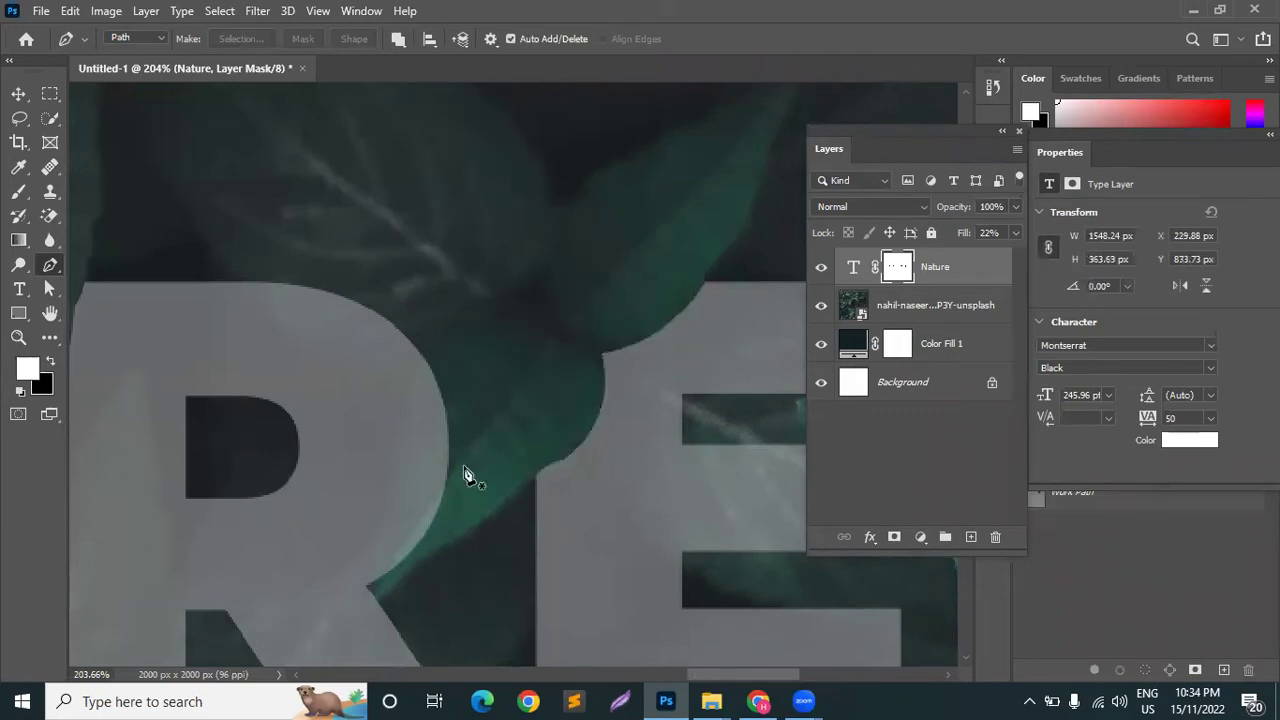
scroll(470, 478, "down", 10)
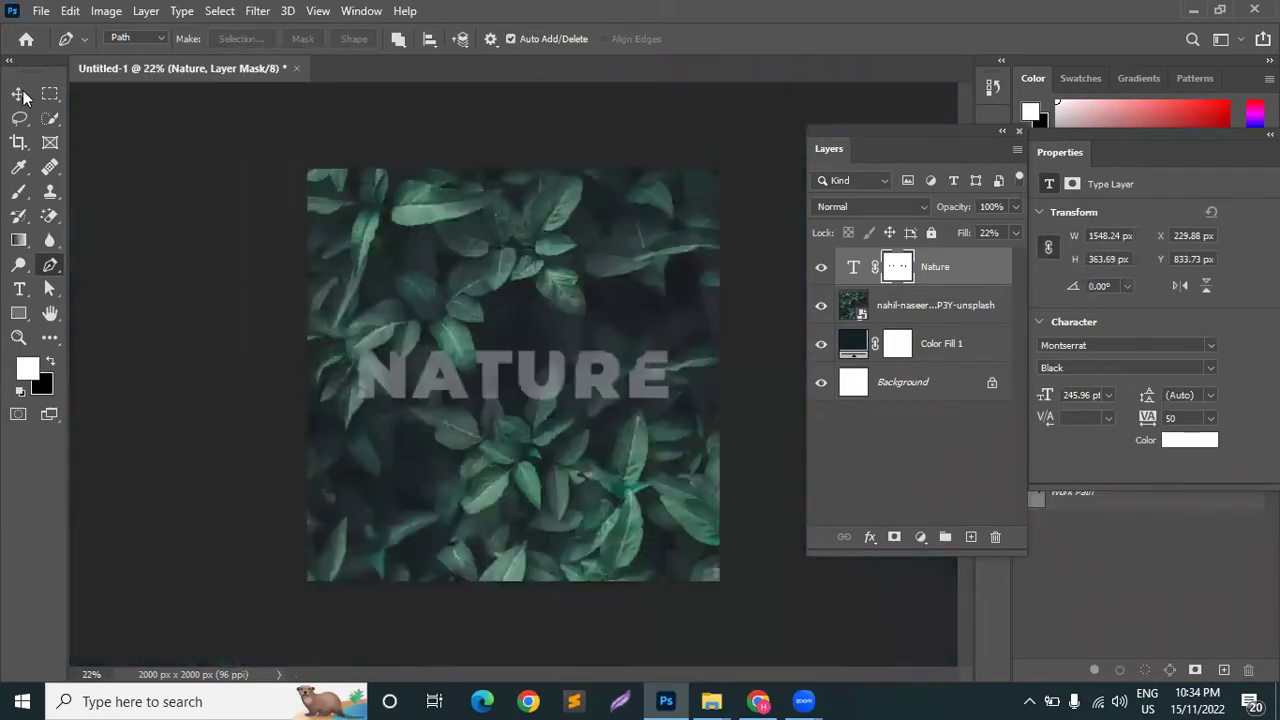
Raise the Nature layer's fill back to 100%, reselect it, and open the fx styles list
left_click(20, 94)
left_click_drag(962, 233, 1196, 225)
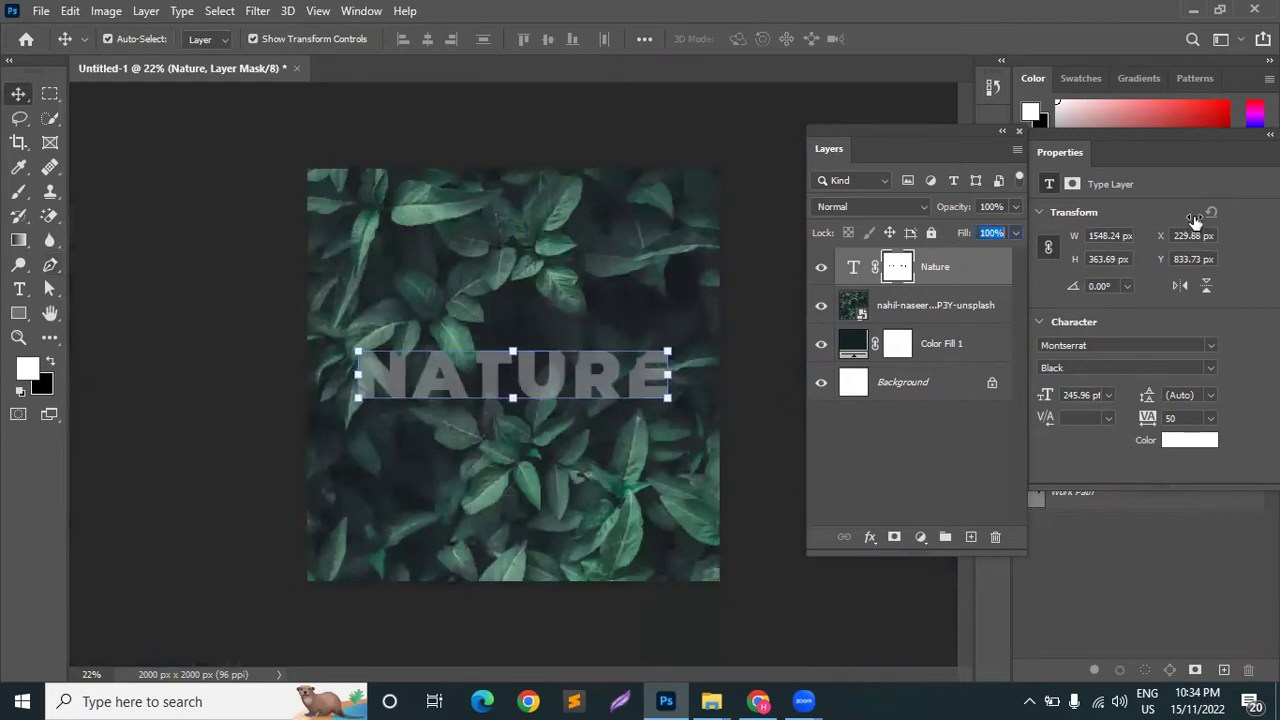
left_click(774, 298)
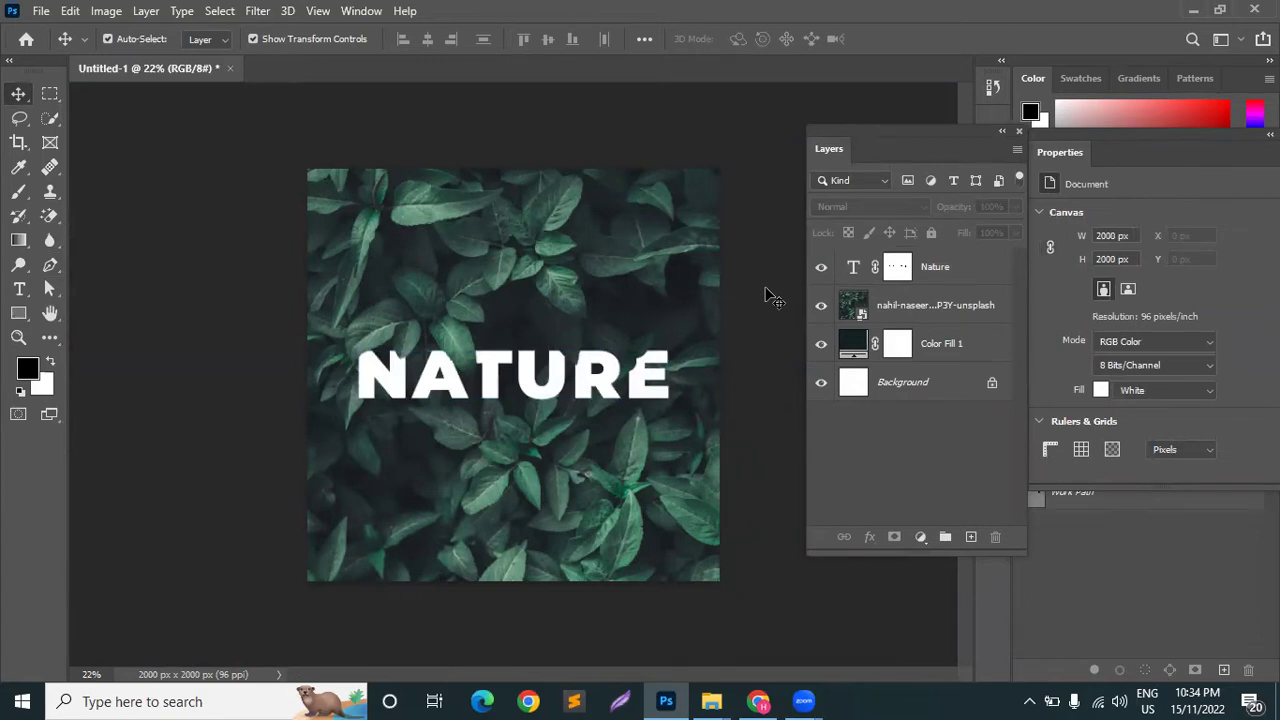
left_click(975, 267)
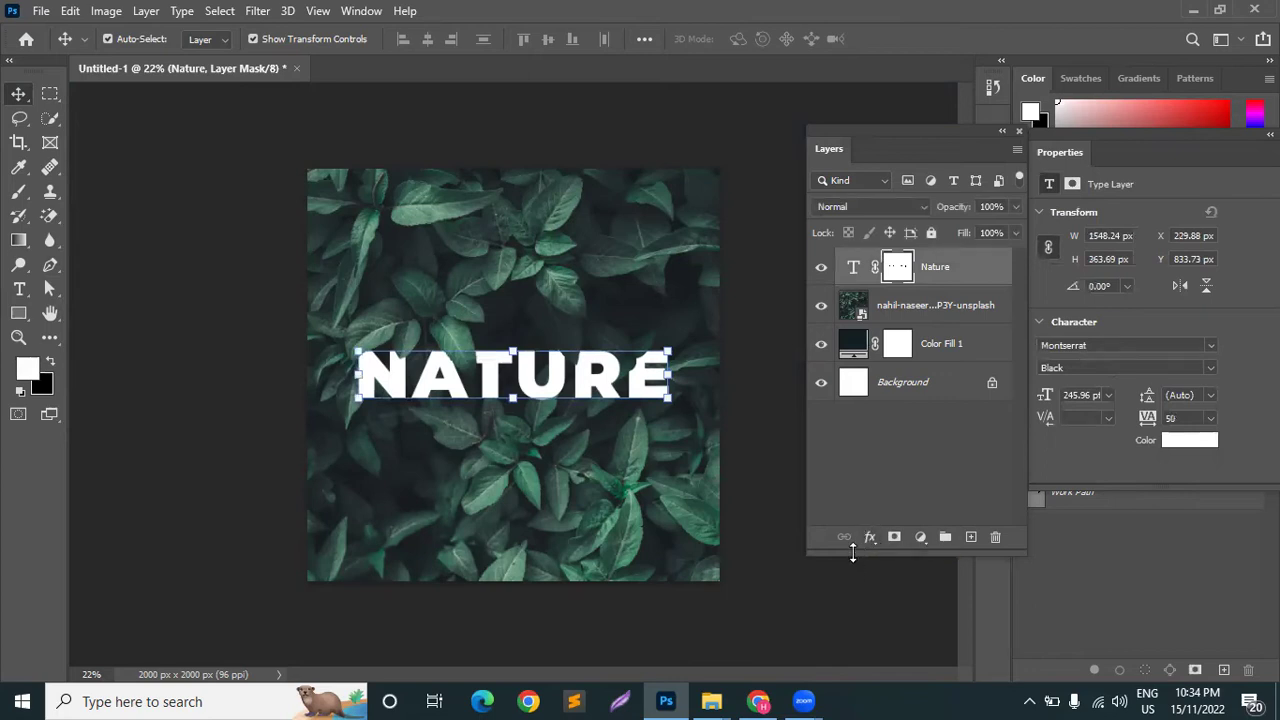
left_click(871, 539)
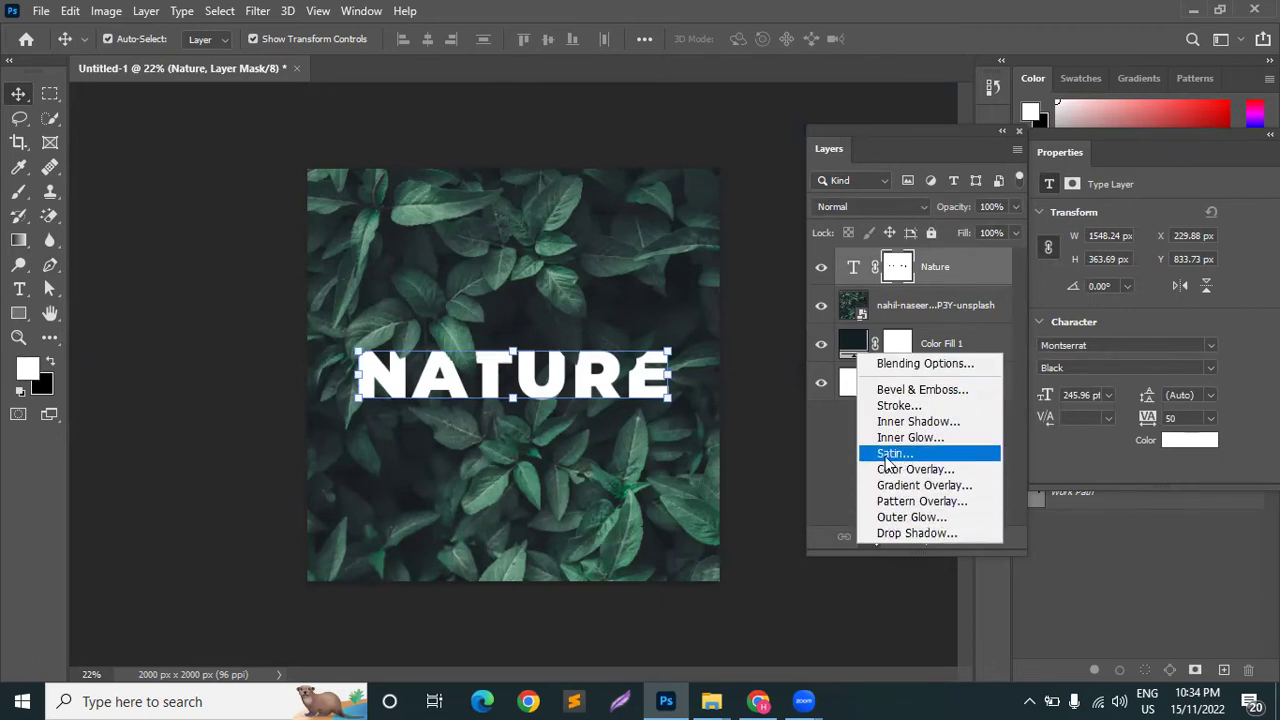
Add an Outer Glow with Screen blend mode, 14% opacity, 20% spread and 87 px size
left_click(920, 519)
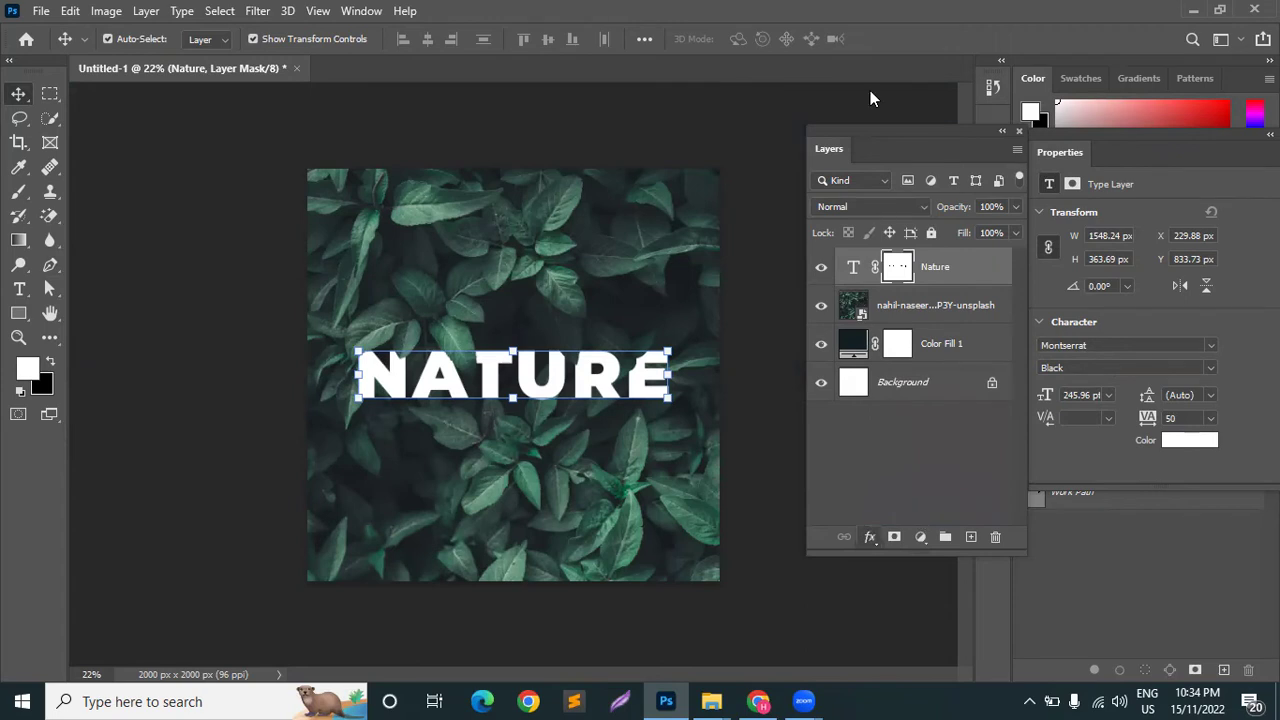
left_click_drag(649, 93, 1049, 77)
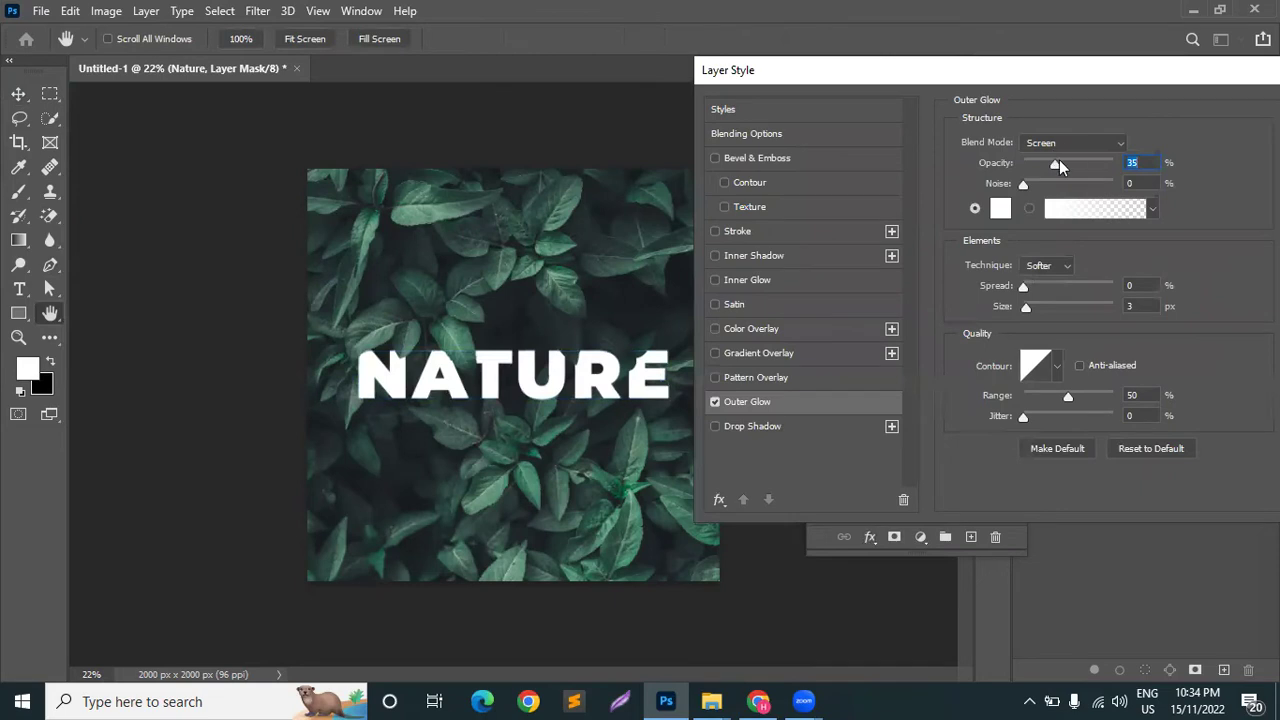
left_click_drag(1066, 167, 1106, 167)
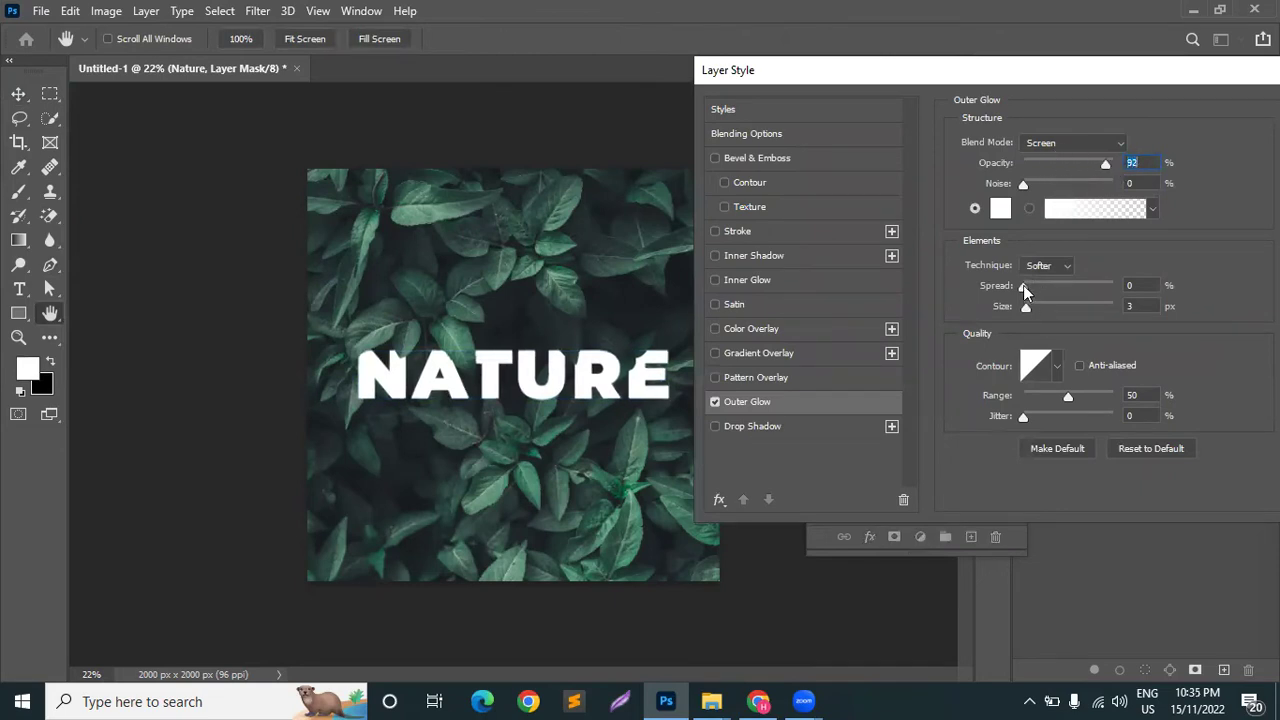
mouse_move(1025, 289)
left_mouse_down()
mouse_move(1042, 306)
mouse_move(1031, 289)
left_mouse_up()
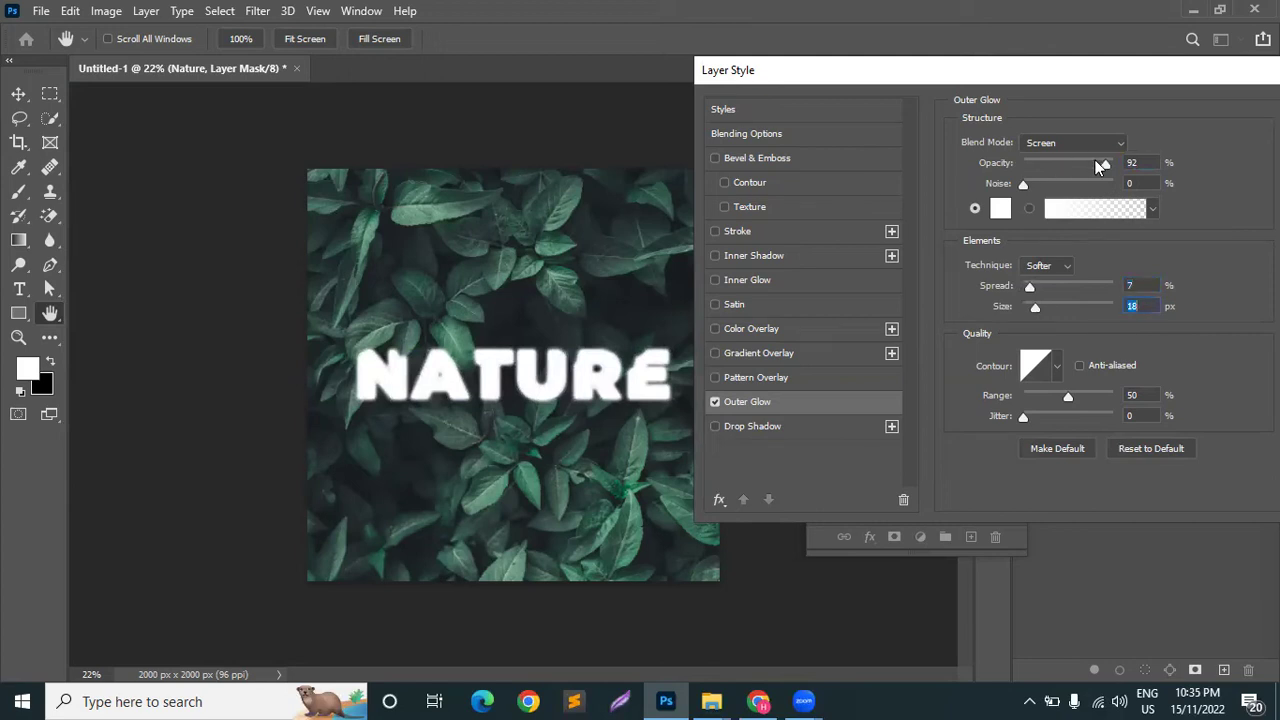
left_click(1050, 146)
left_click(1050, 166)
left_click_drag(1106, 164, 1050, 170)
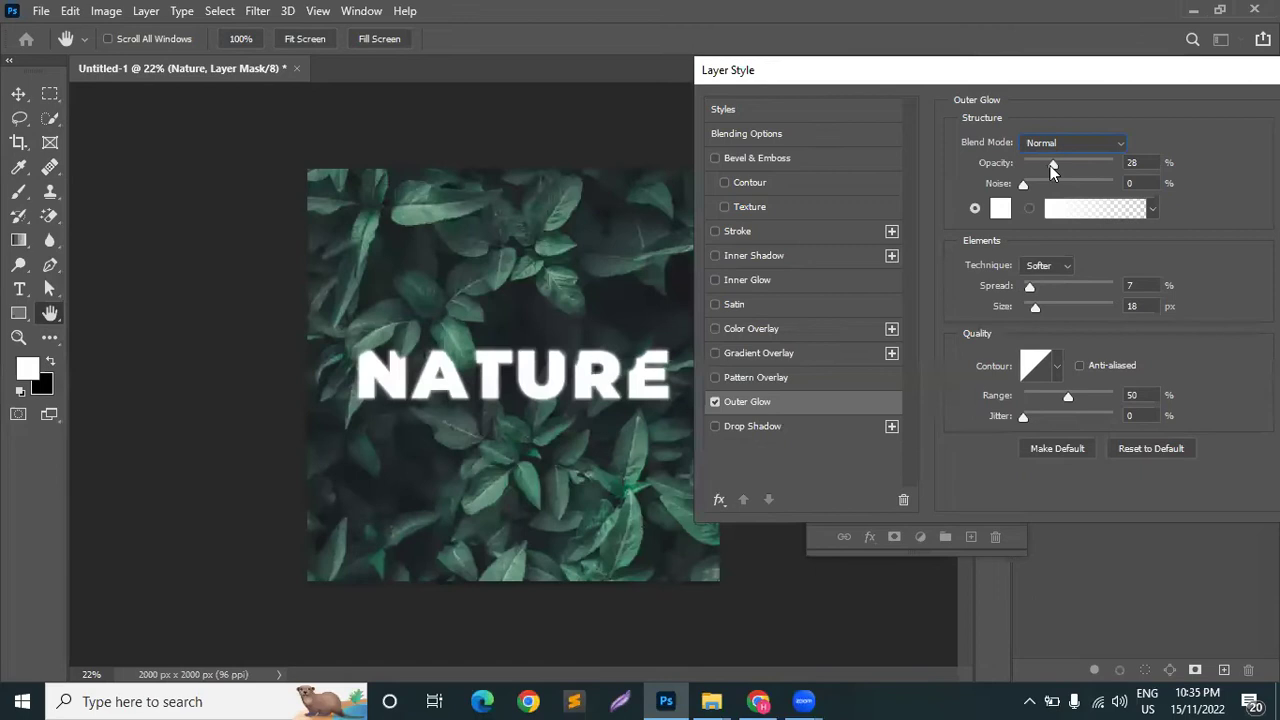
left_click(1068, 143)
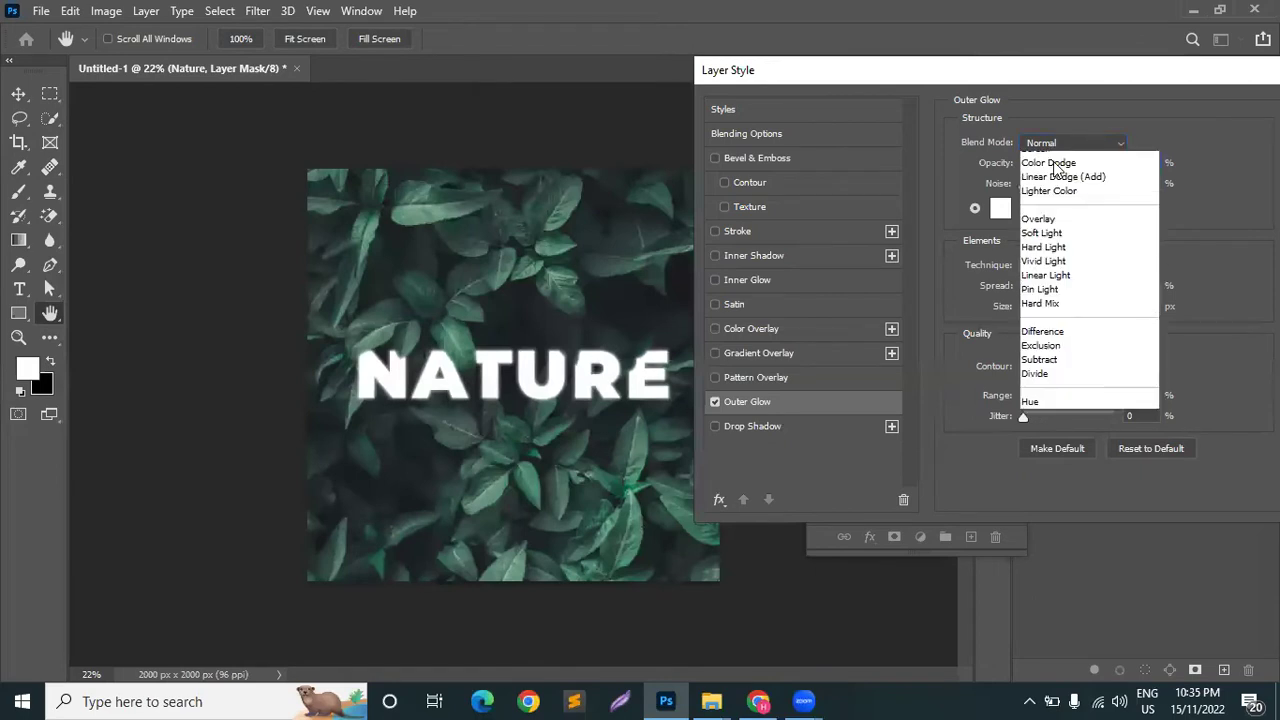
left_click(1026, 299)
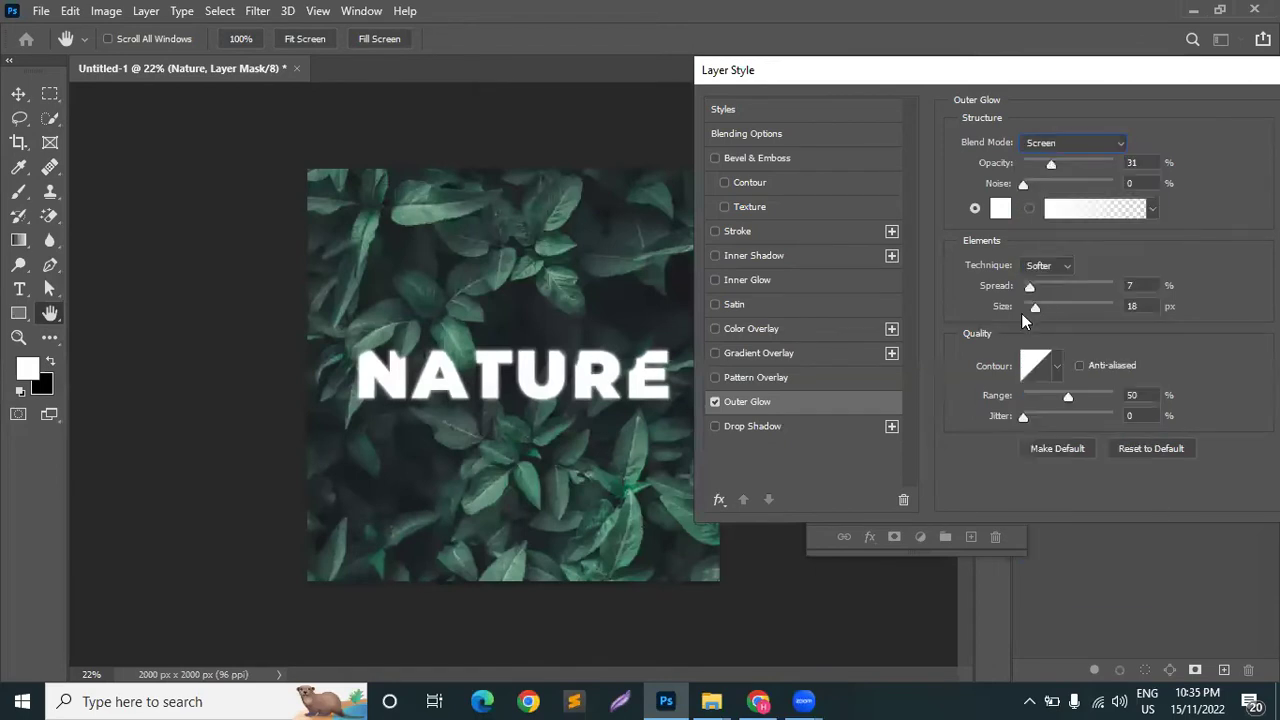
left_click_drag(1033, 289, 1057, 304)
left_click_drag(1061, 161, 1037, 170)
left_click_drag(1057, 306, 1042, 283)
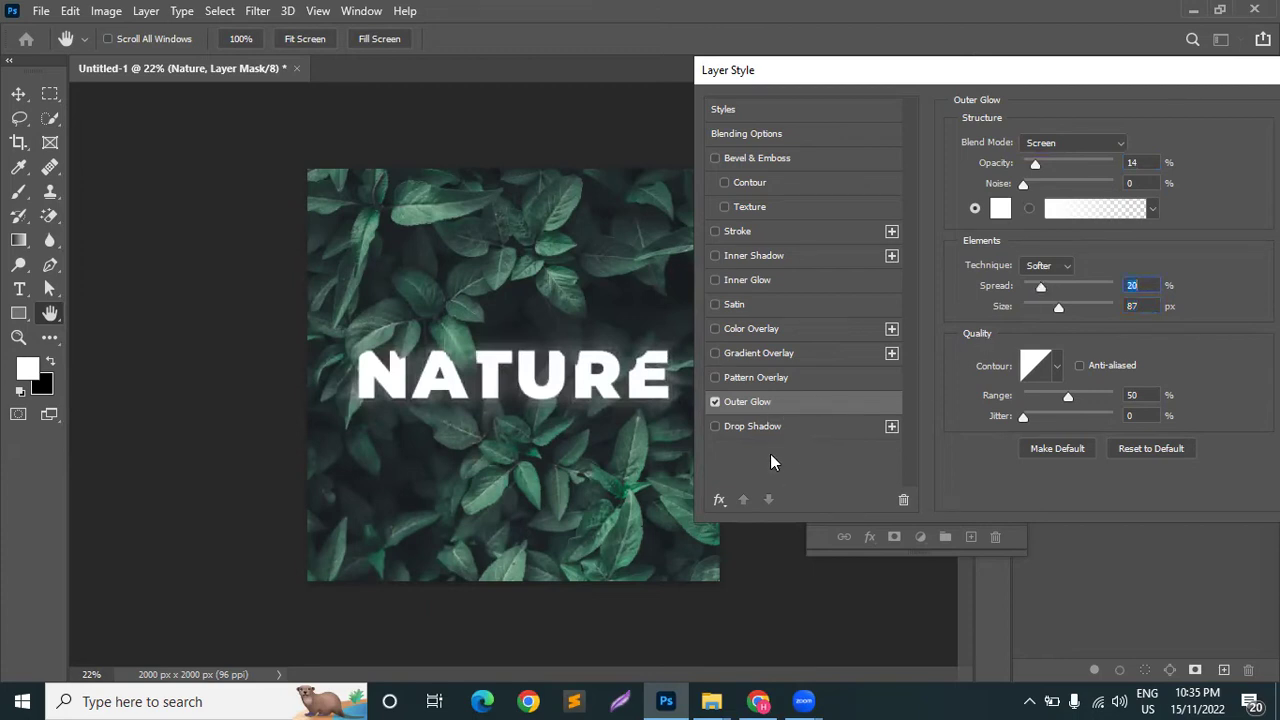
left_click(891, 406)
left_click(743, 231)
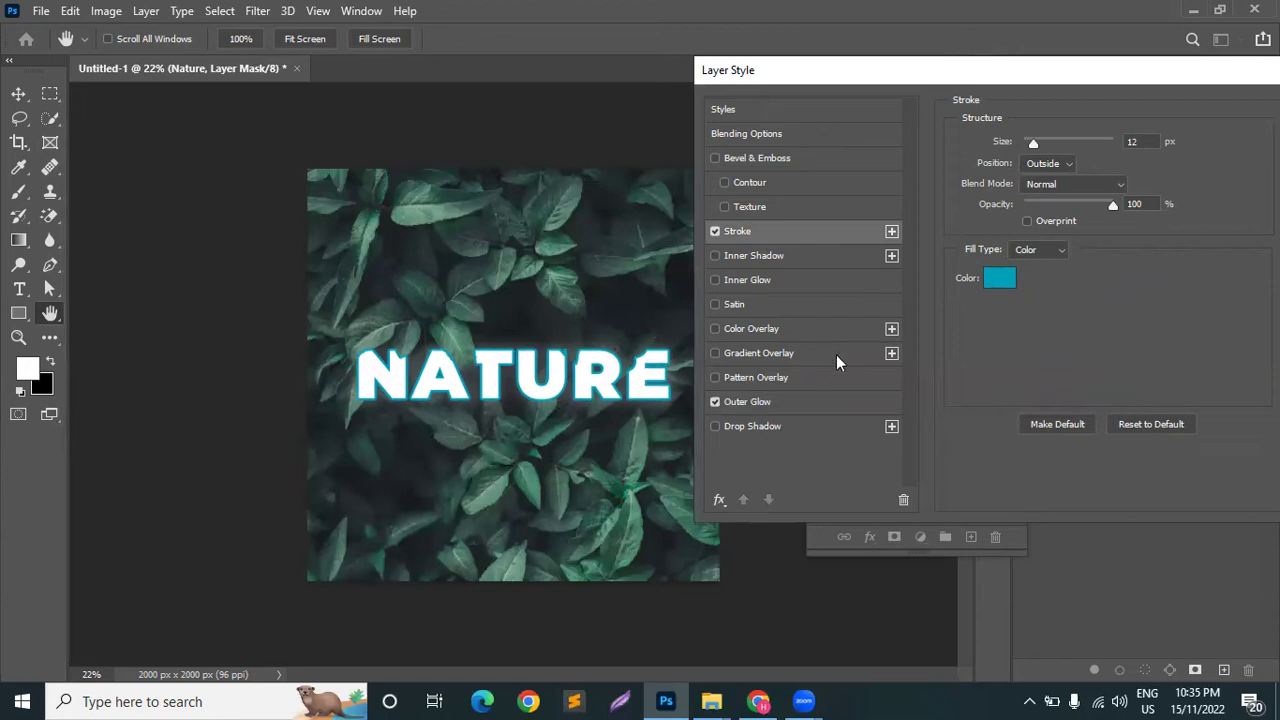
left_click(1000, 278)
type("ffffff")
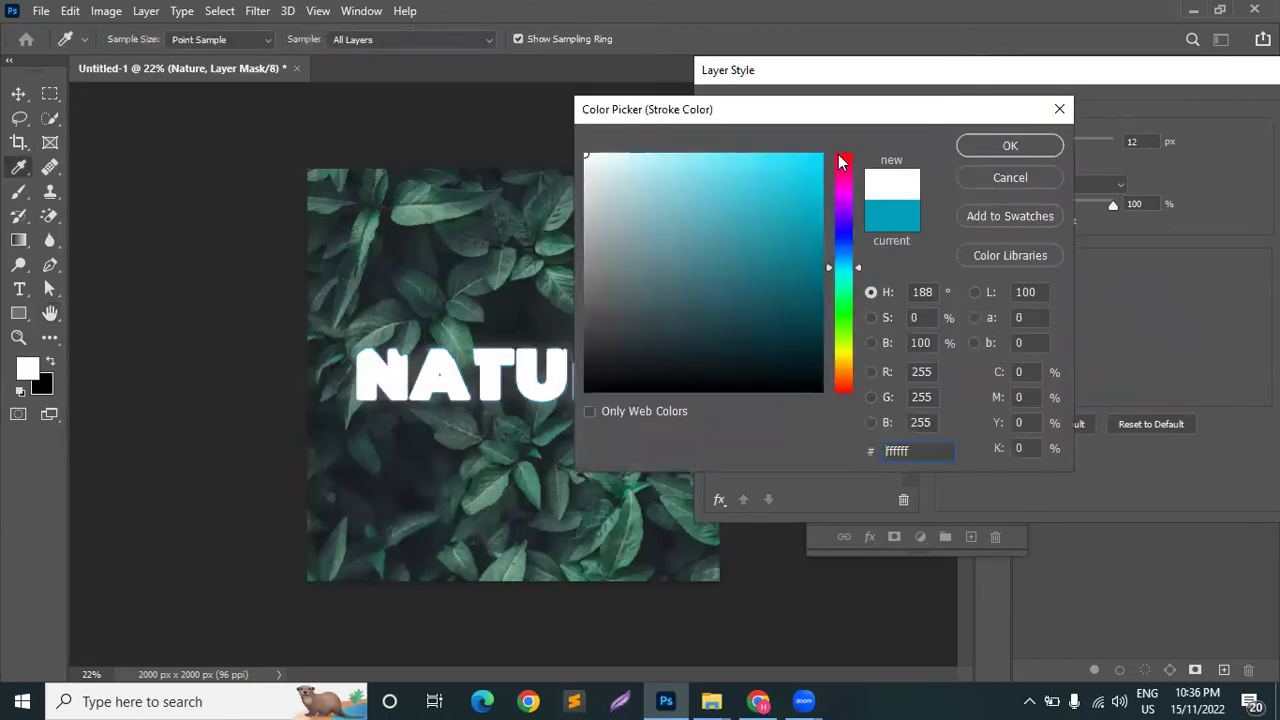
left_click(1008, 146)
left_click_drag(1030, 141, 1007, 139)
left_click(1025, 146)
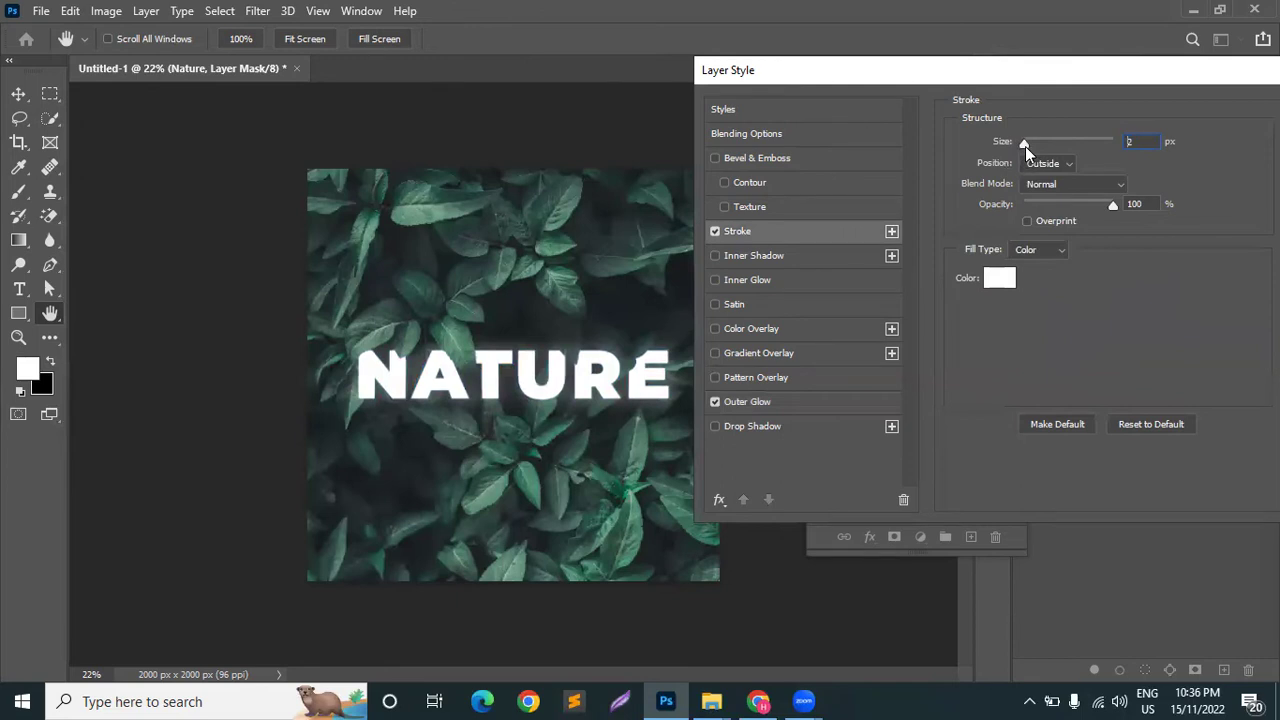
left_click(714, 231)
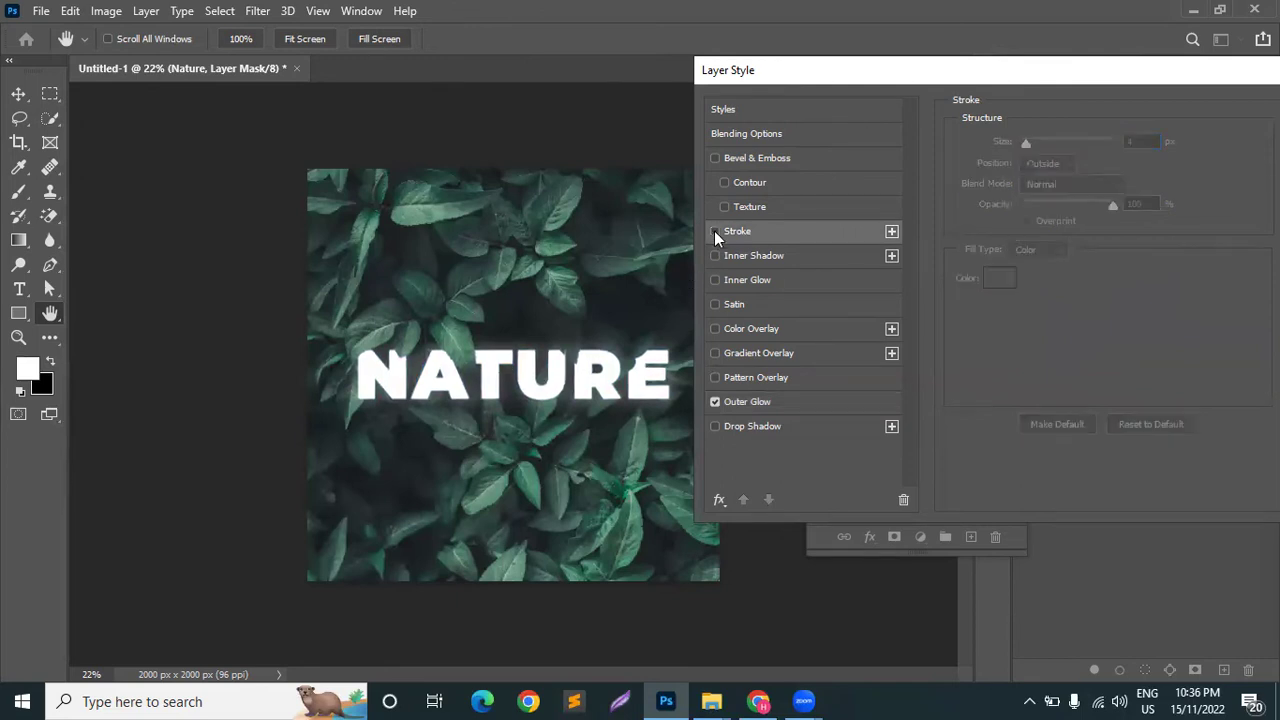
left_click(714, 231)
left_click(714, 231)
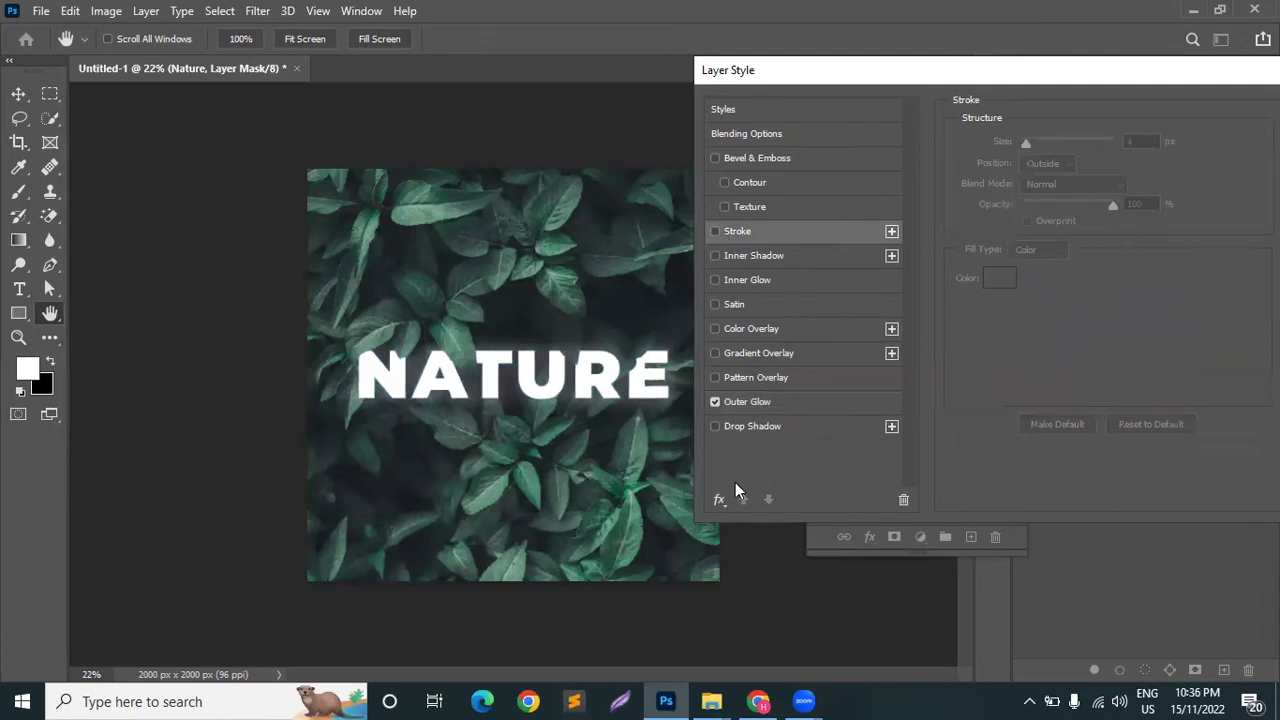
Add a black drop shadow to NATURE: 0 px distance, 13% spread, 24 px size, 96% opacity
left_click(739, 426)
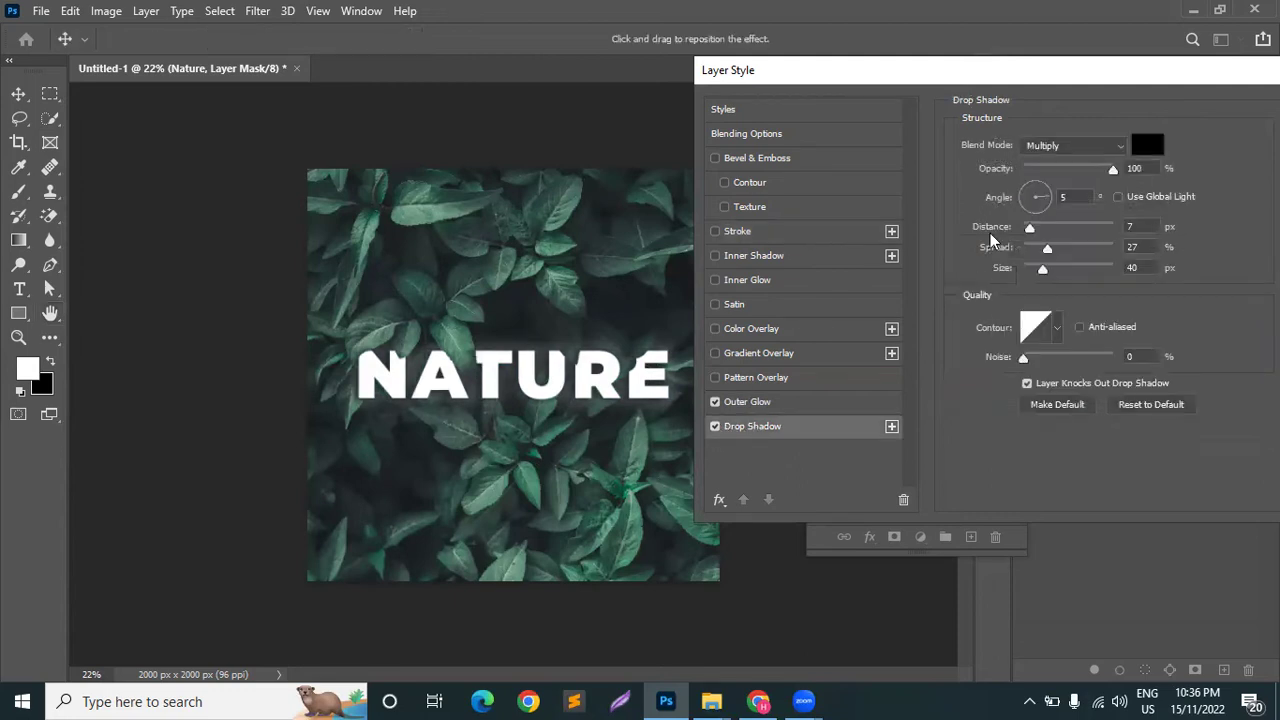
left_click_drag(1047, 248, 969, 231)
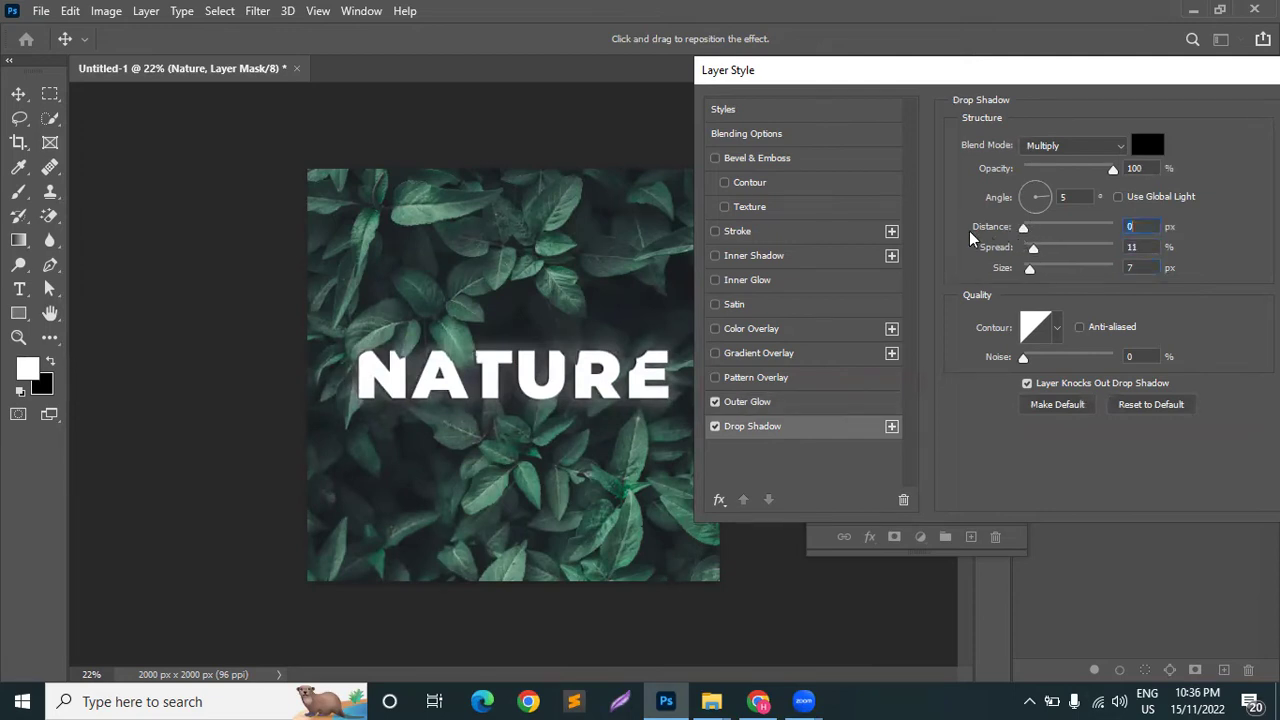
left_click(1042, 249)
left_click(714, 402)
mouse_move(1033, 272)
left_mouse_down()
mouse_move(1051, 272)
mouse_move(1027, 248)
mouse_move(1036, 268)
left_mouse_up()
left_click_drag(1113, 170, 1109, 171)
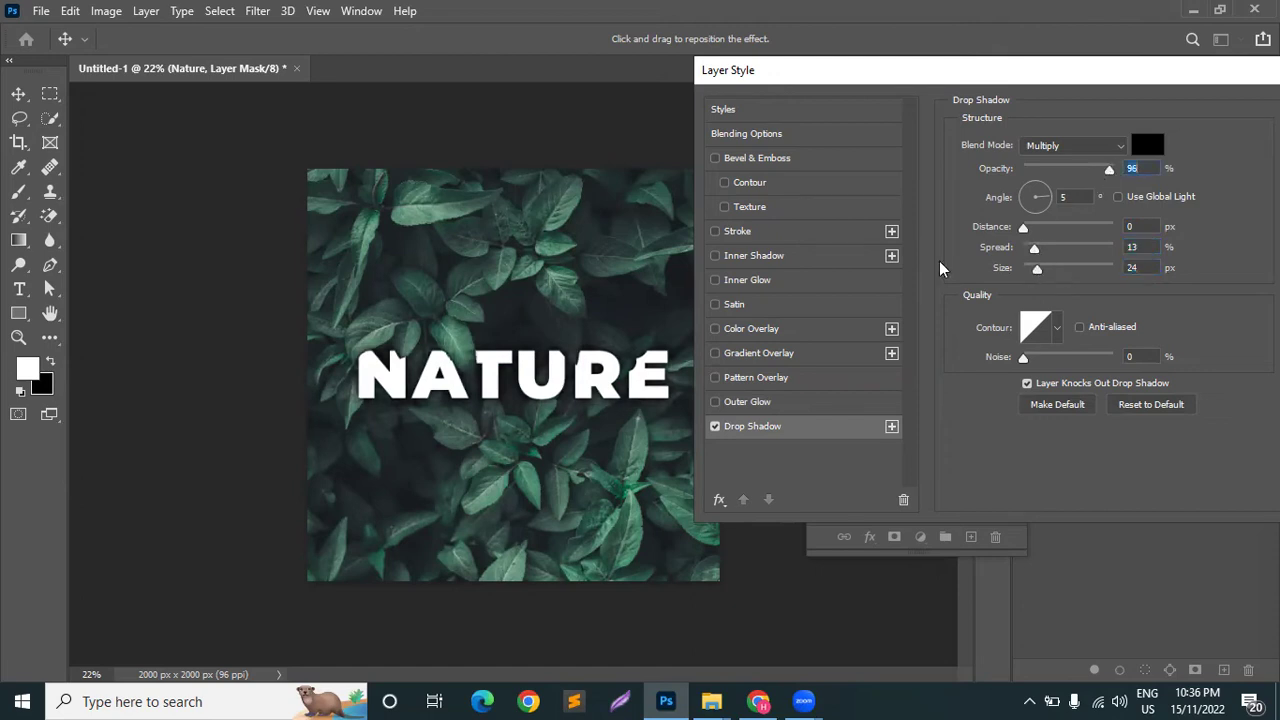
Re-enable NATURE's Outer Glow and apply both glow and drop shadow styles
left_click(716, 401)
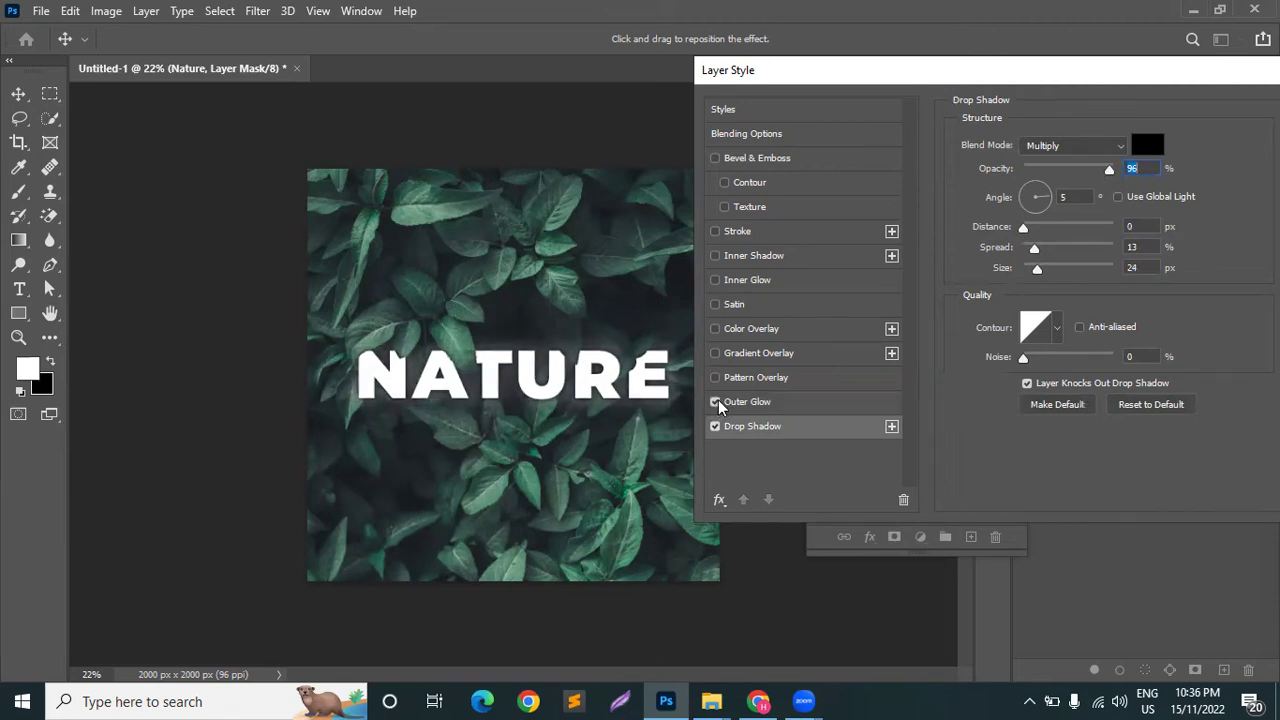
left_click_drag(866, 77, 881, 66)
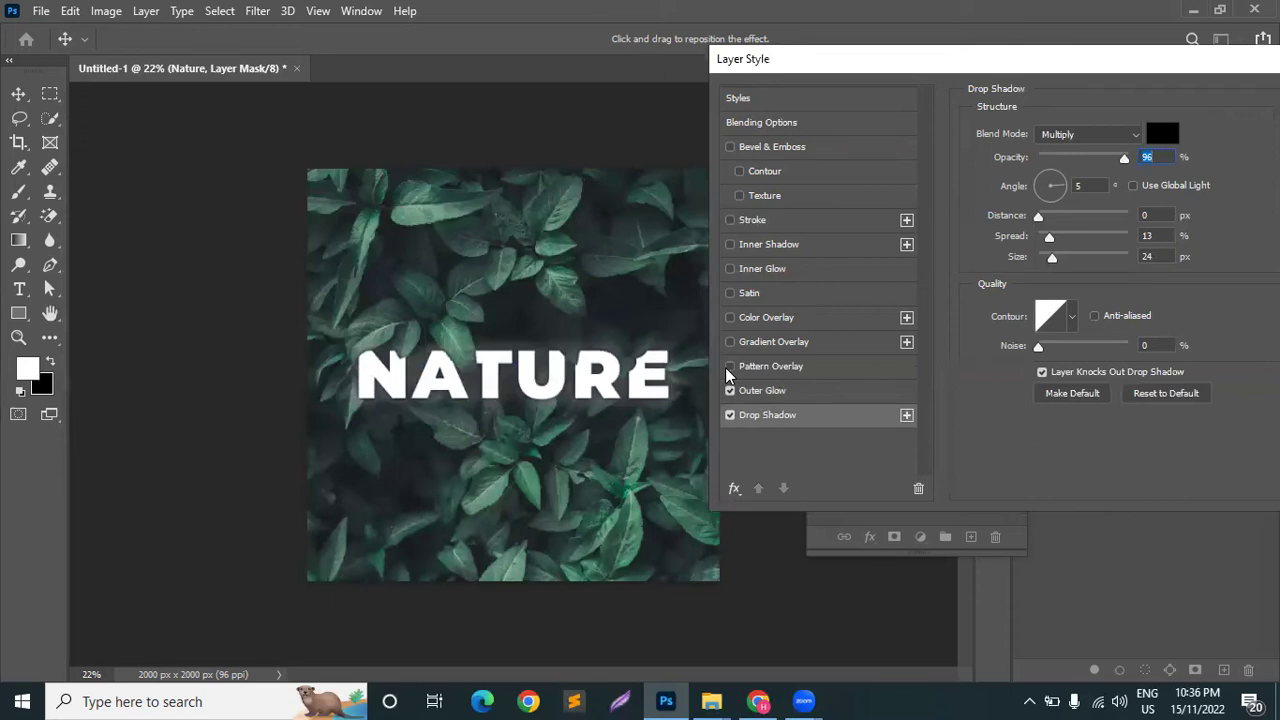
left_click_drag(926, 64, 547, 82)
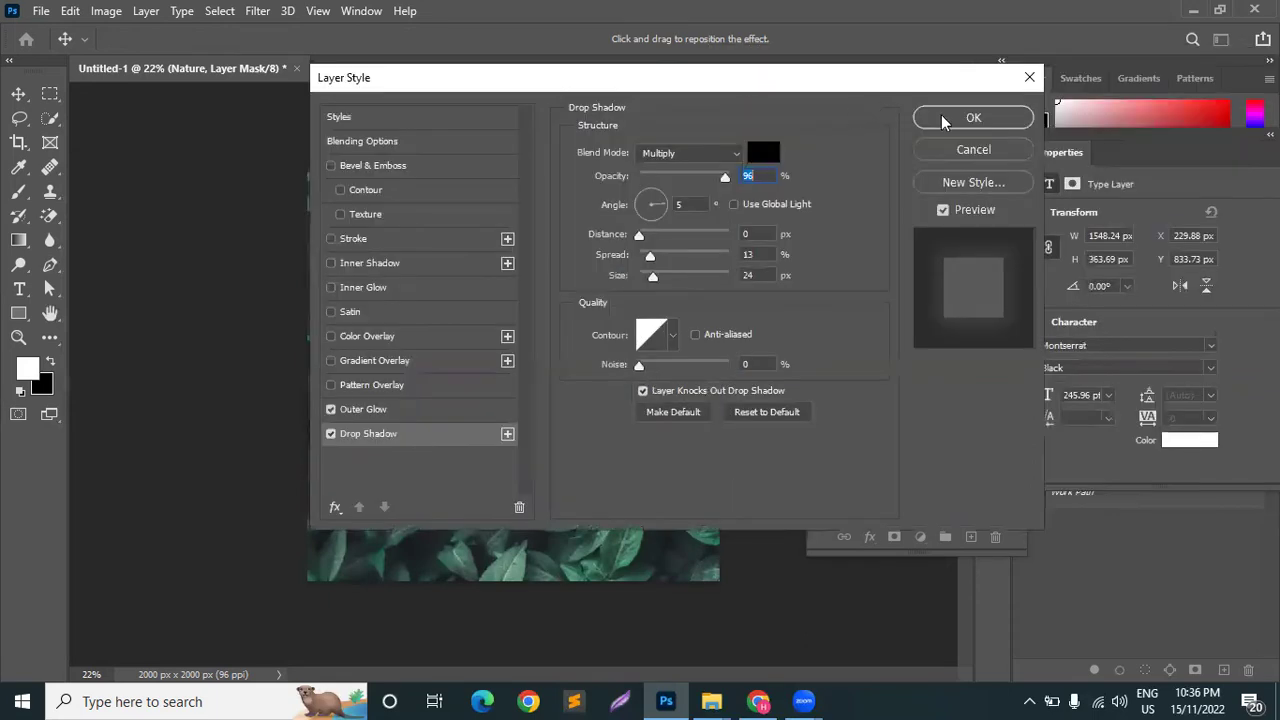
left_click(920, 120)
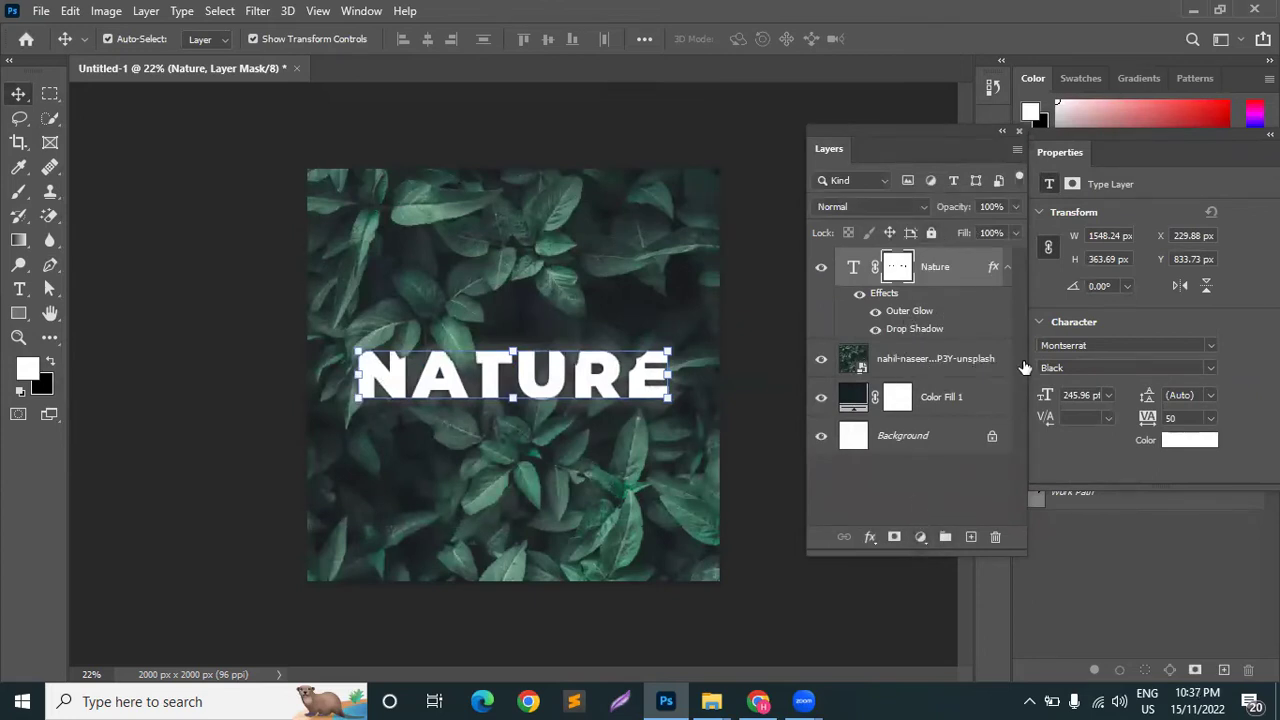
Add a Color Lookup adjustment above the leaf photo layer and clip it to that photo
left_click(935, 367)
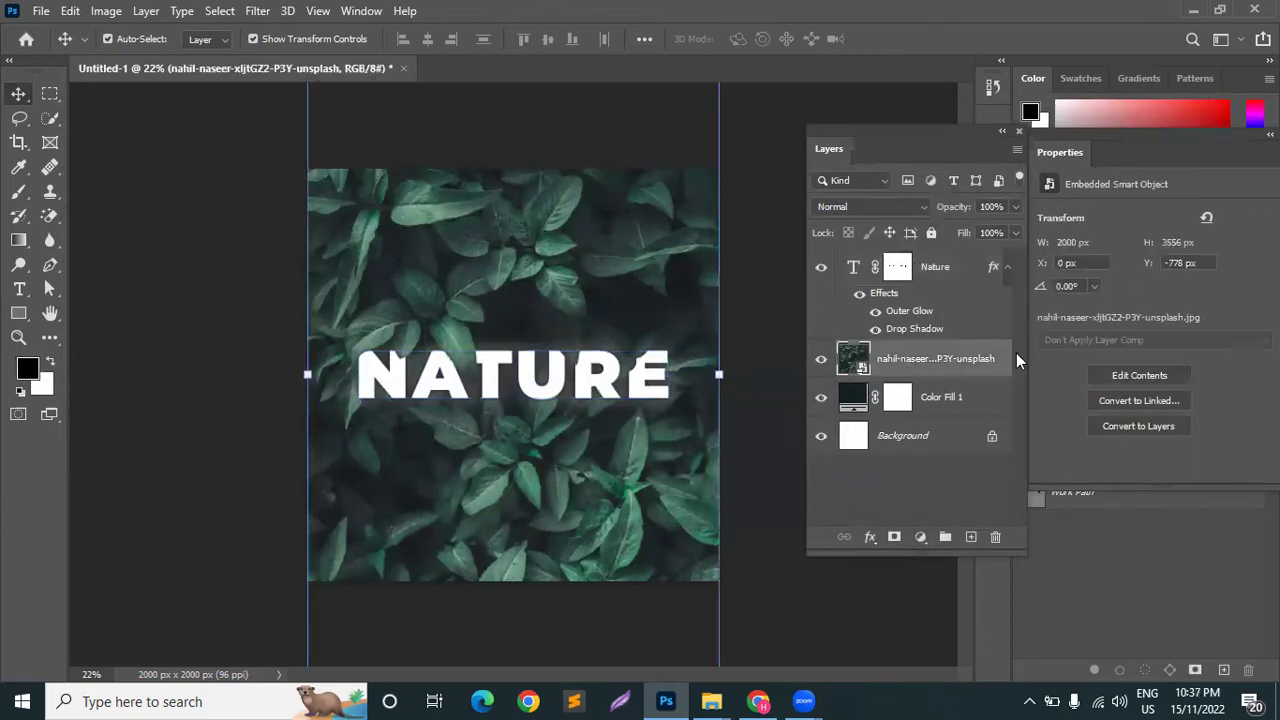
left_click(922, 537)
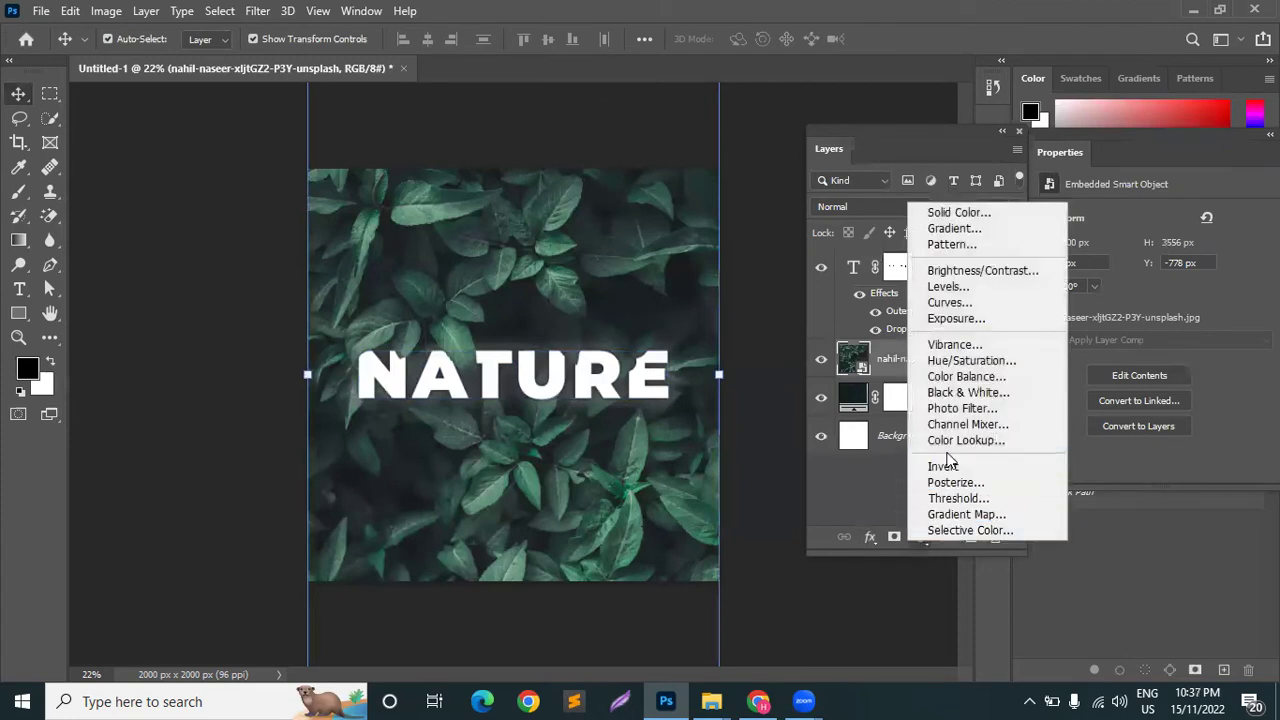
left_click(993, 442)
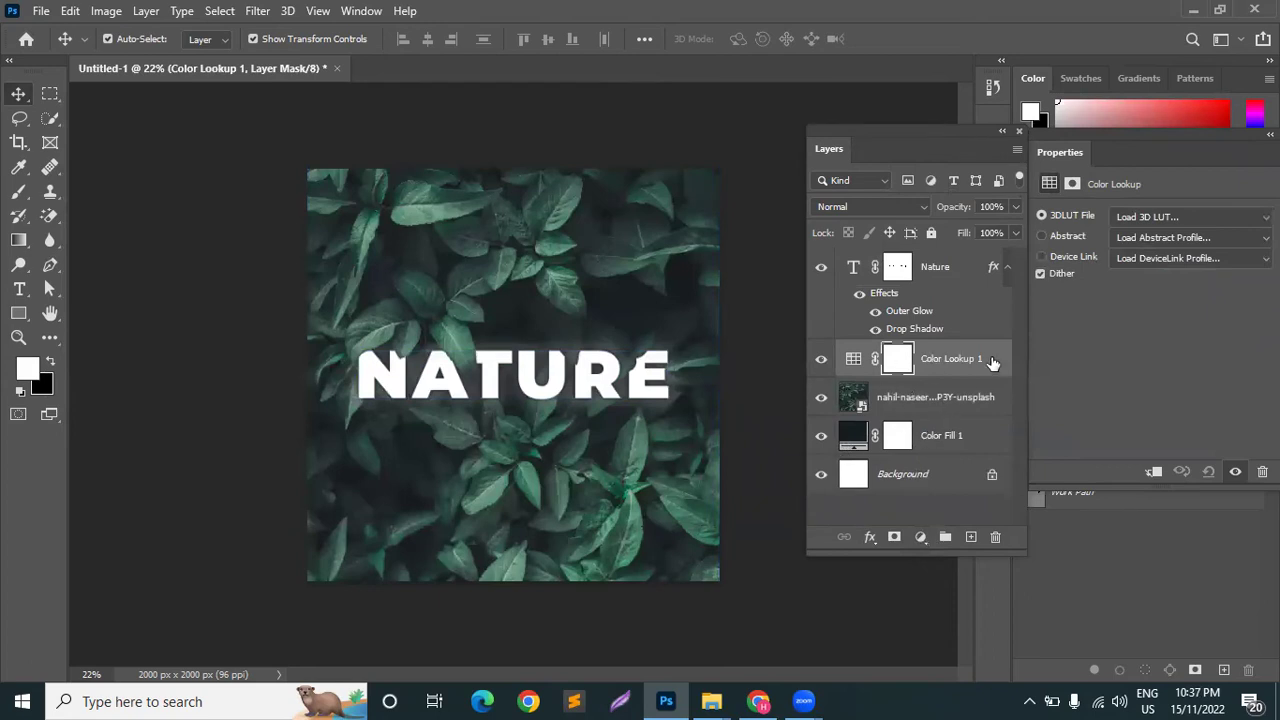
right_click(993, 372)
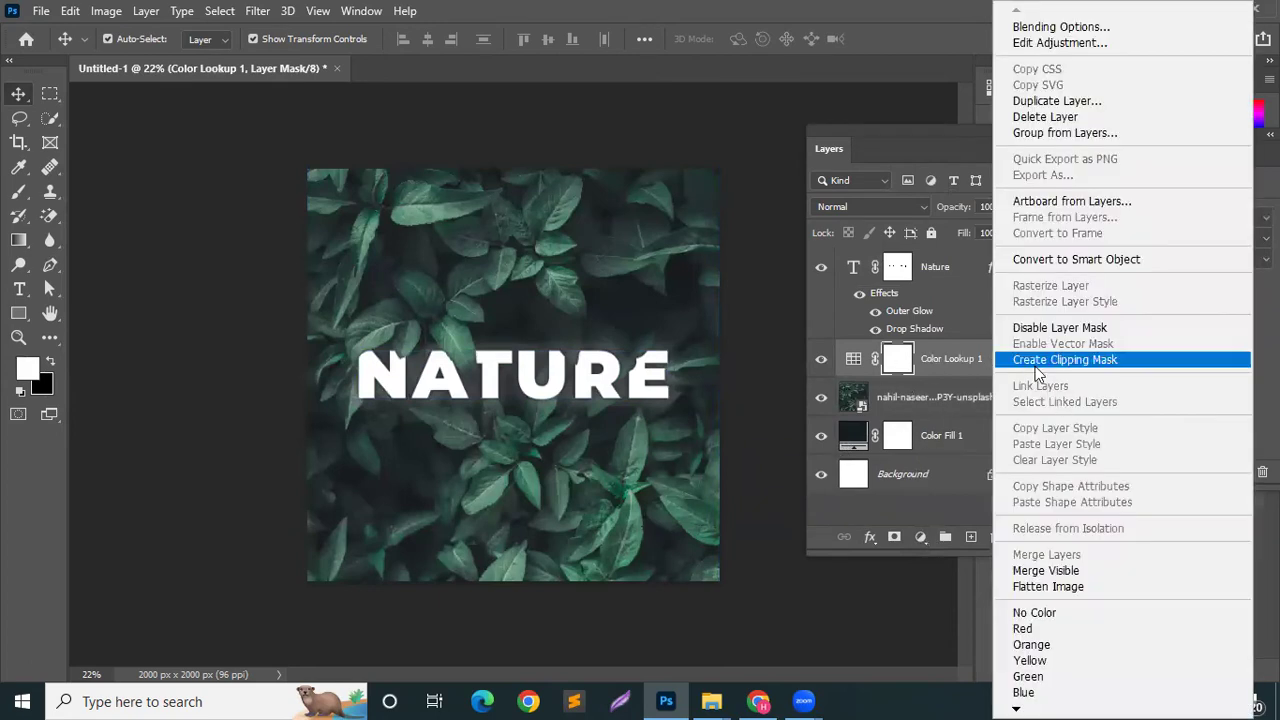
left_click(1087, 358)
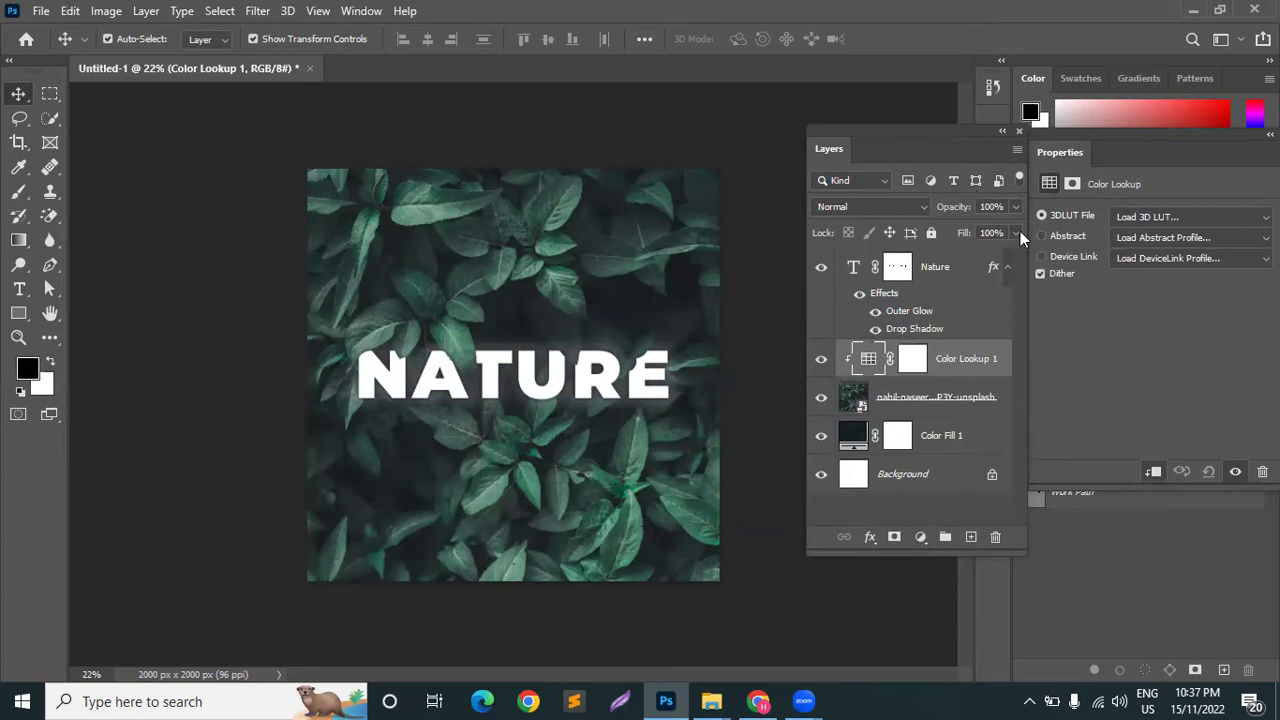
Apply the Moonlight.3DL lookup preset to the leaf photo
left_click(1179, 219)
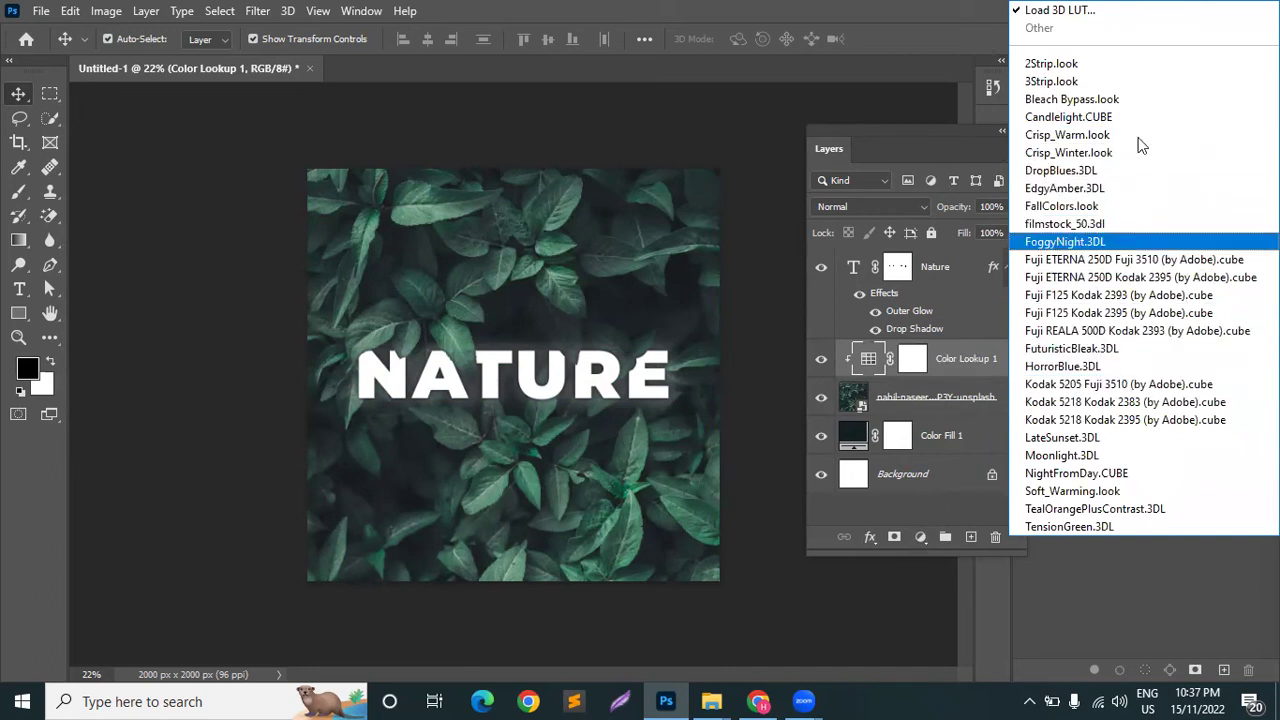
key("Escape")
mouse_move(1168, 252)
left_mouse_down()
mouse_move(1155, 291)
mouse_move(1156, 193)
mouse_move(1169, 208)
mouse_move(1156, 257)
left_mouse_up()
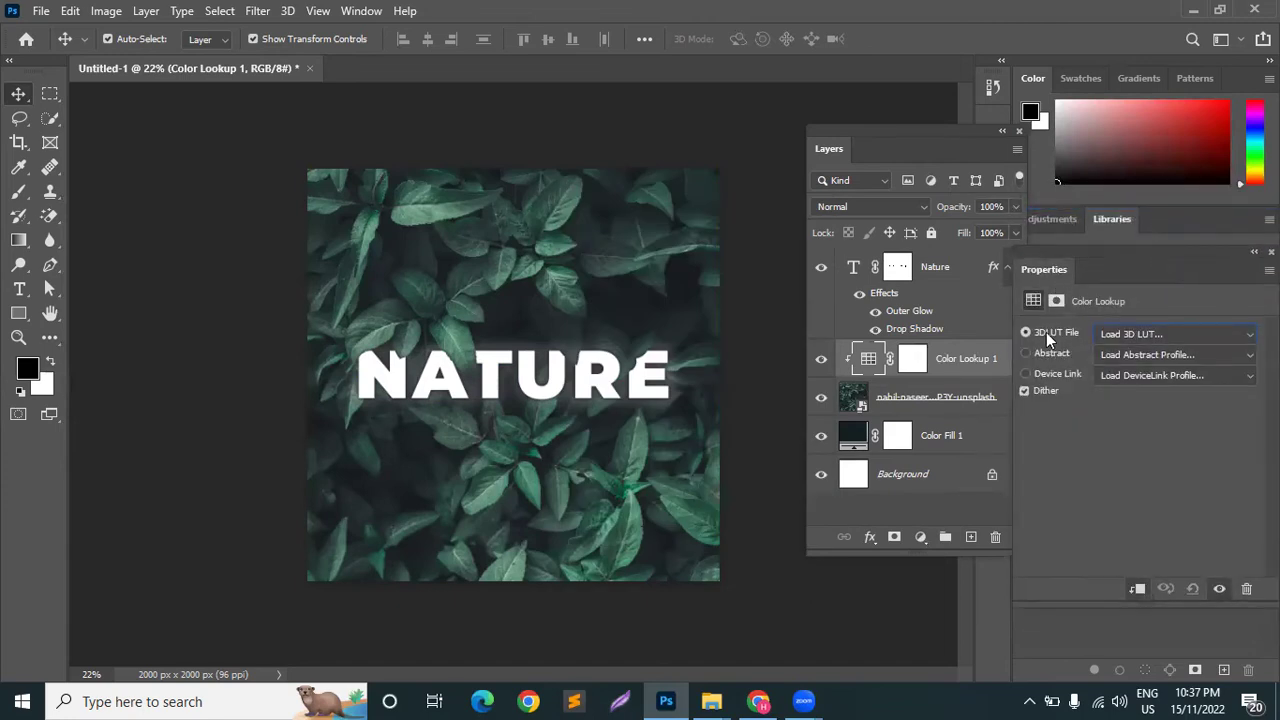
left_click(1149, 334)
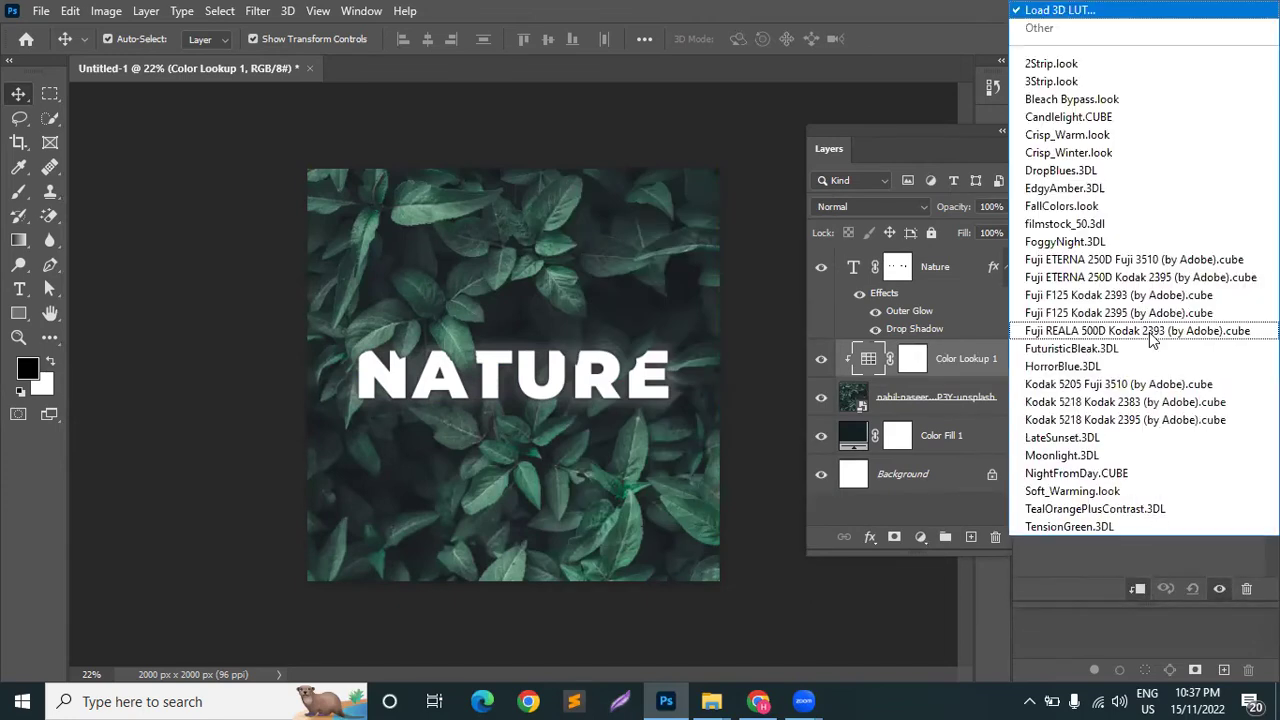
left_click(1104, 456)
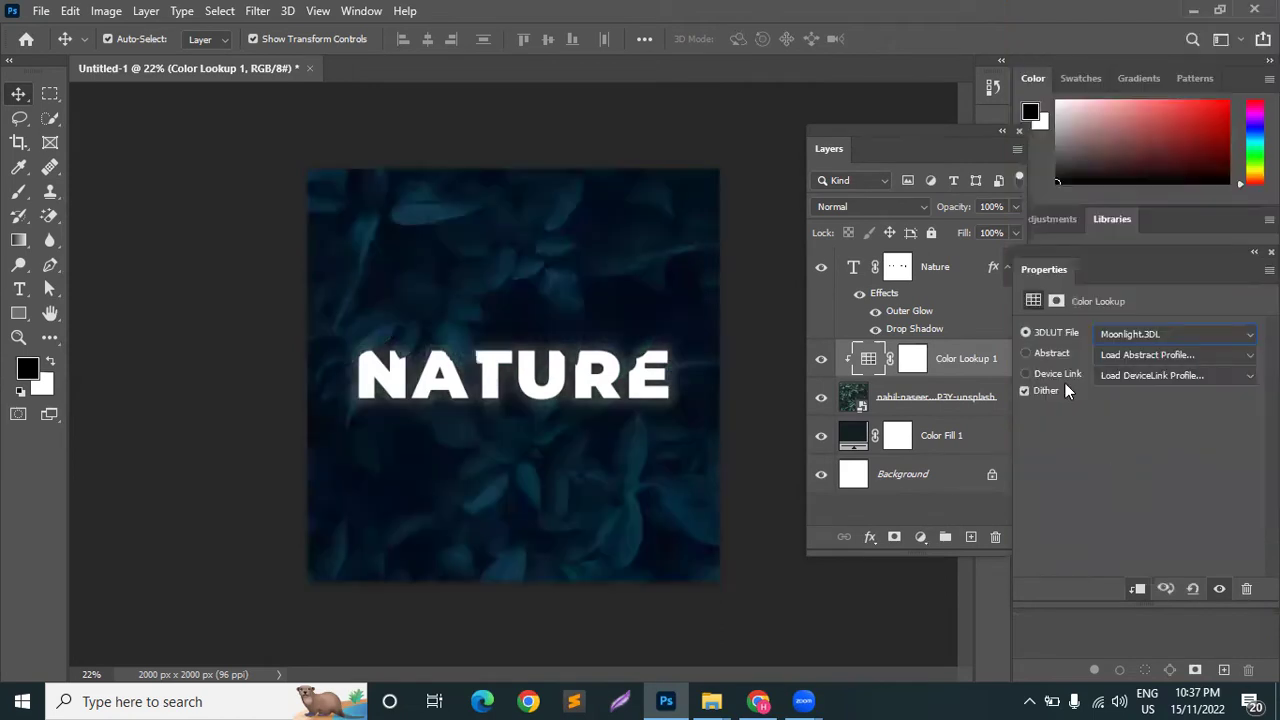
Keep Color Lookup 1 in Normal blending and lower its opacity to 83%
left_click(858, 210)
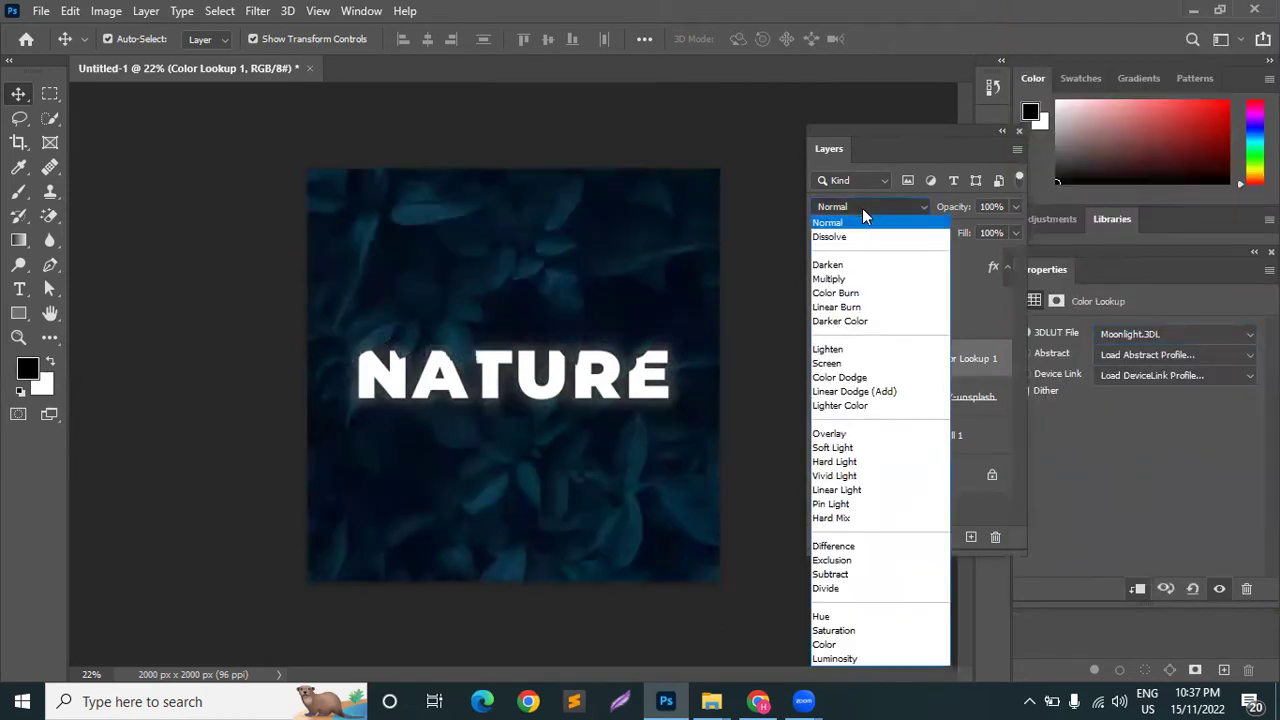
left_click(862, 208)
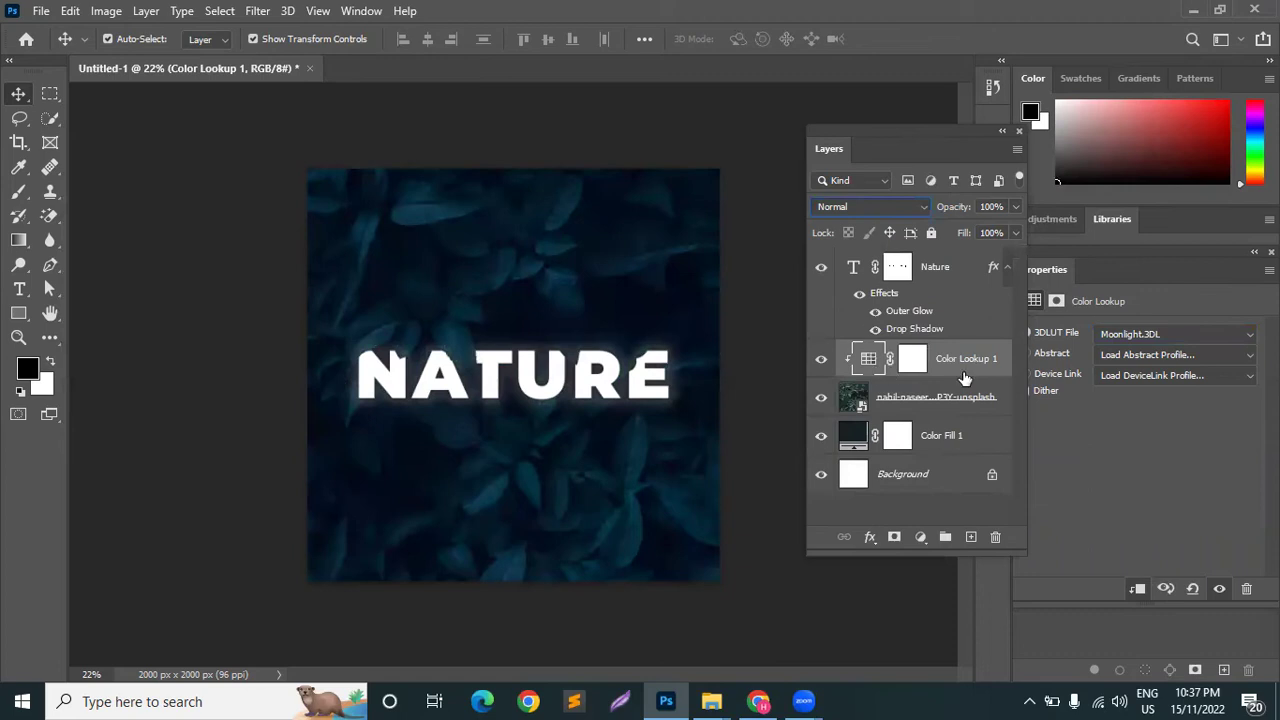
left_click(860, 212)
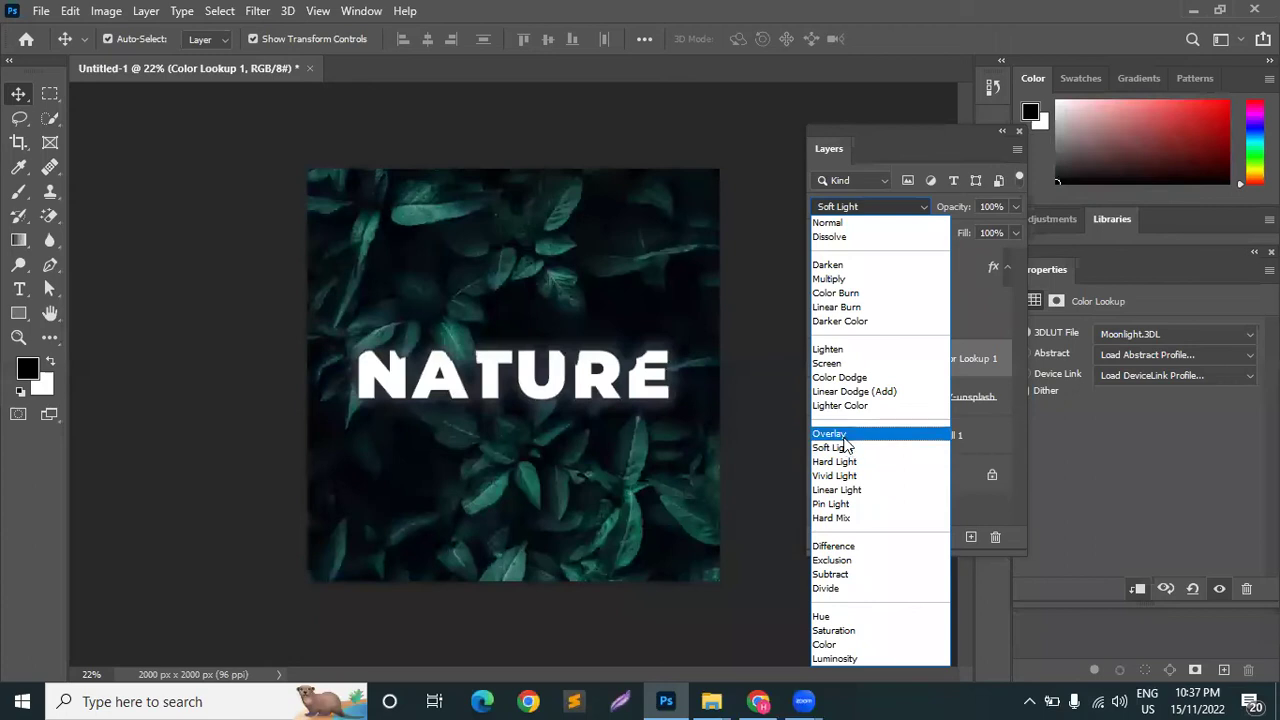
left_click(827, 222)
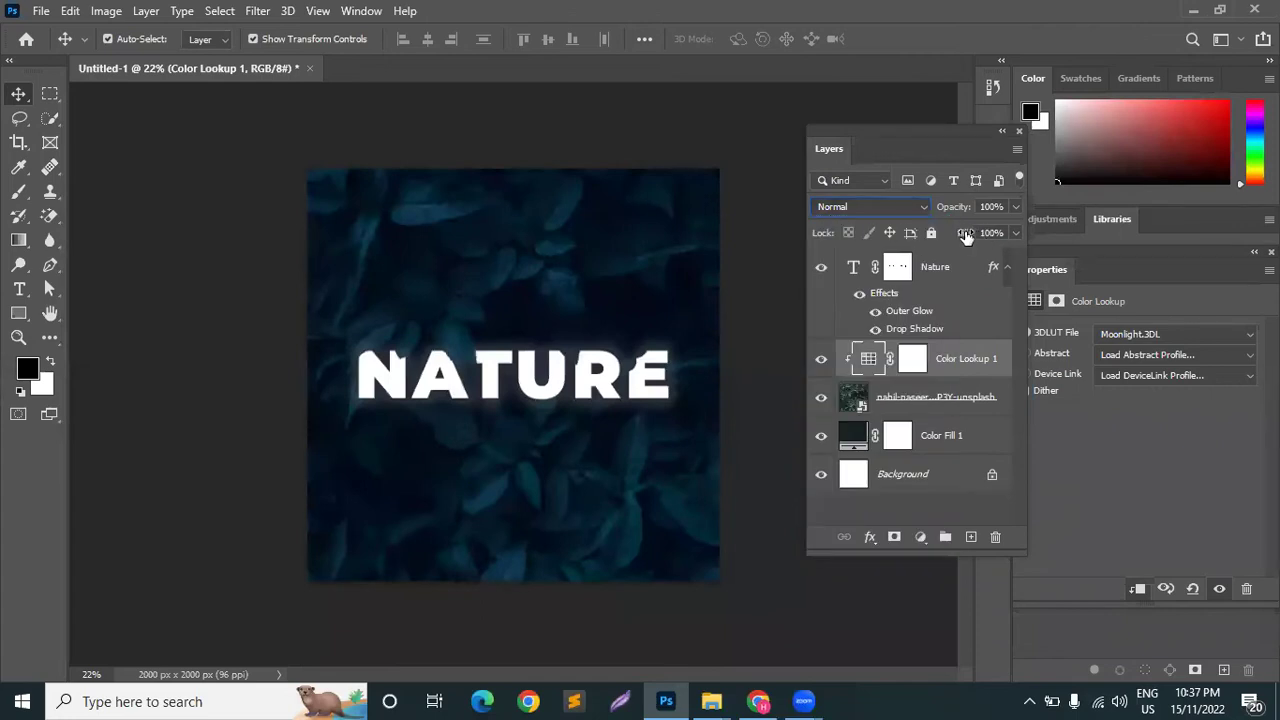
mouse_move(960, 210)
left_mouse_down()
mouse_move(903, 210)
mouse_move(953, 211)
left_mouse_up()
left_click_drag(948, 208, 958, 208)
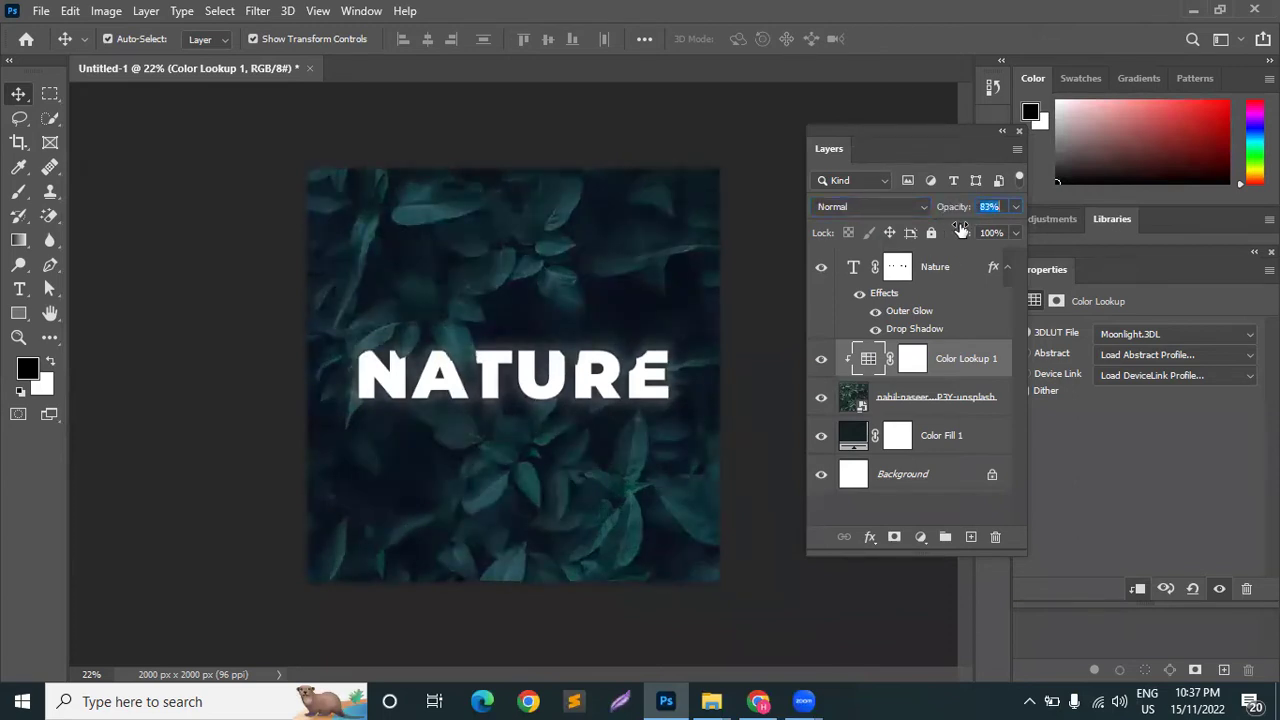
Toggle the Color Lookup layer's visibility to compare the photo with and without the grade
left_click(821, 359)
left_click(821, 359)
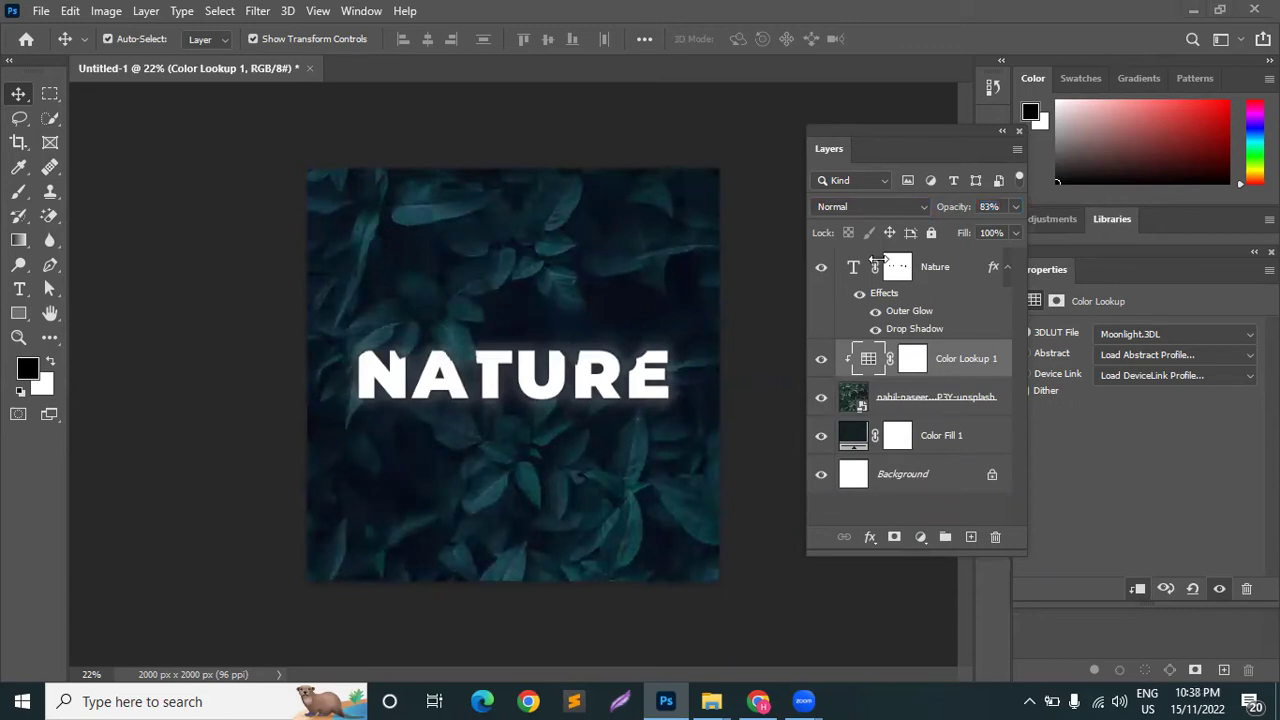
left_click(821, 359)
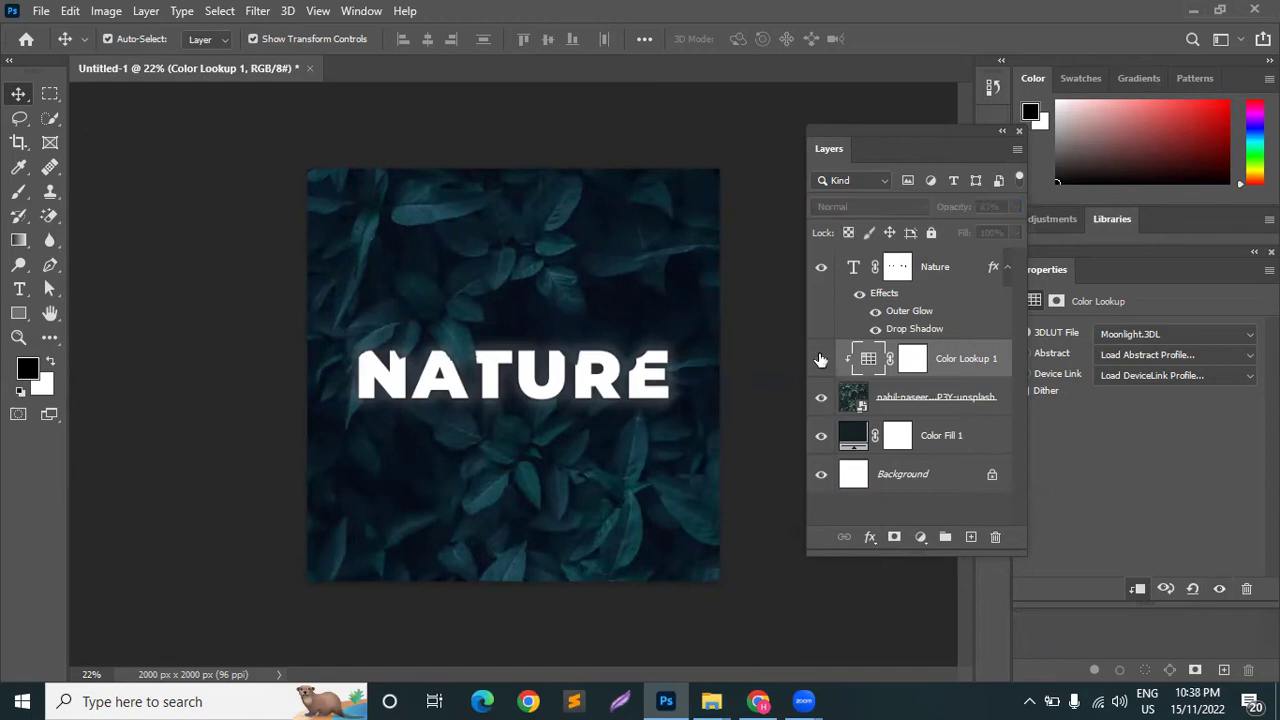
left_click(821, 359)
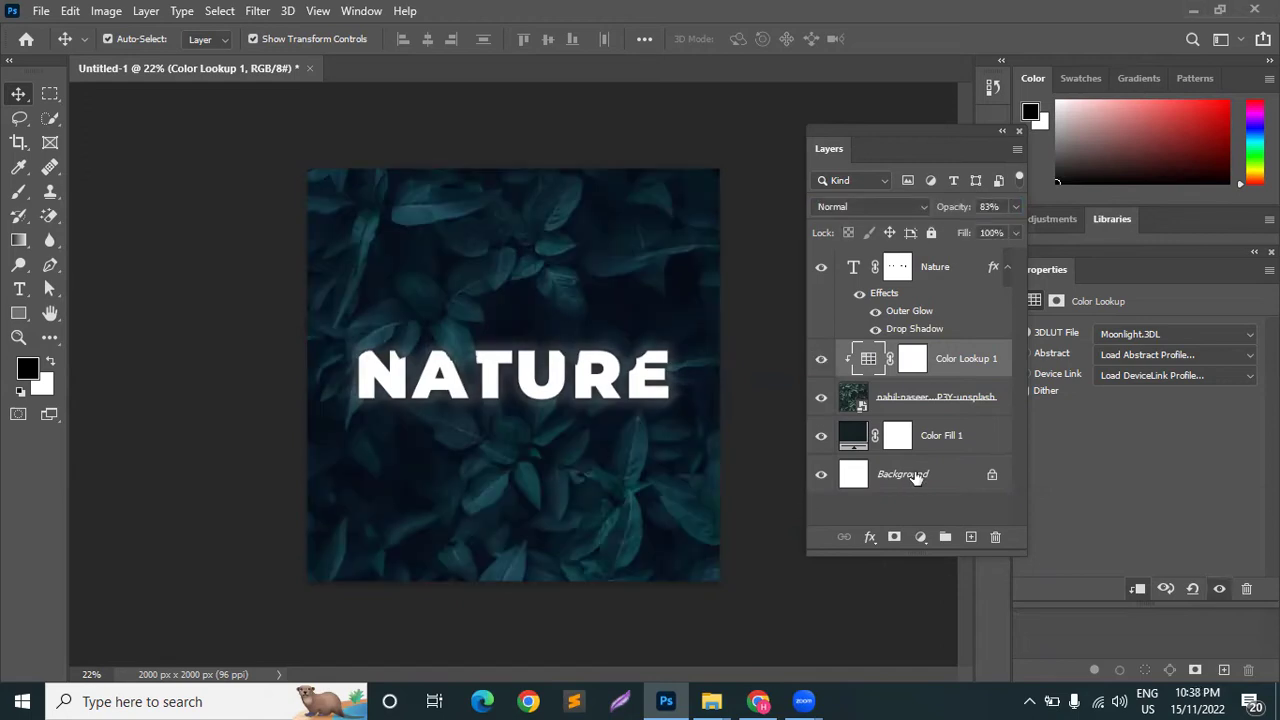
left_click(898, 267)
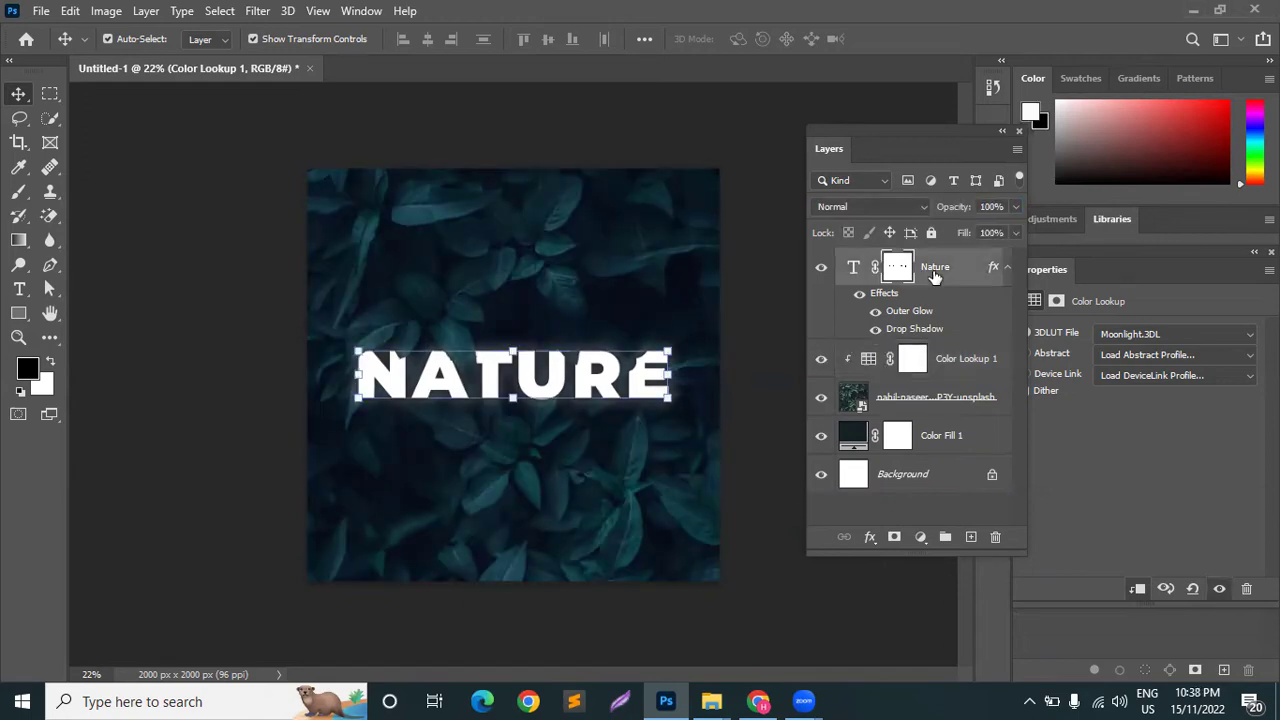
left_click(870, 537)
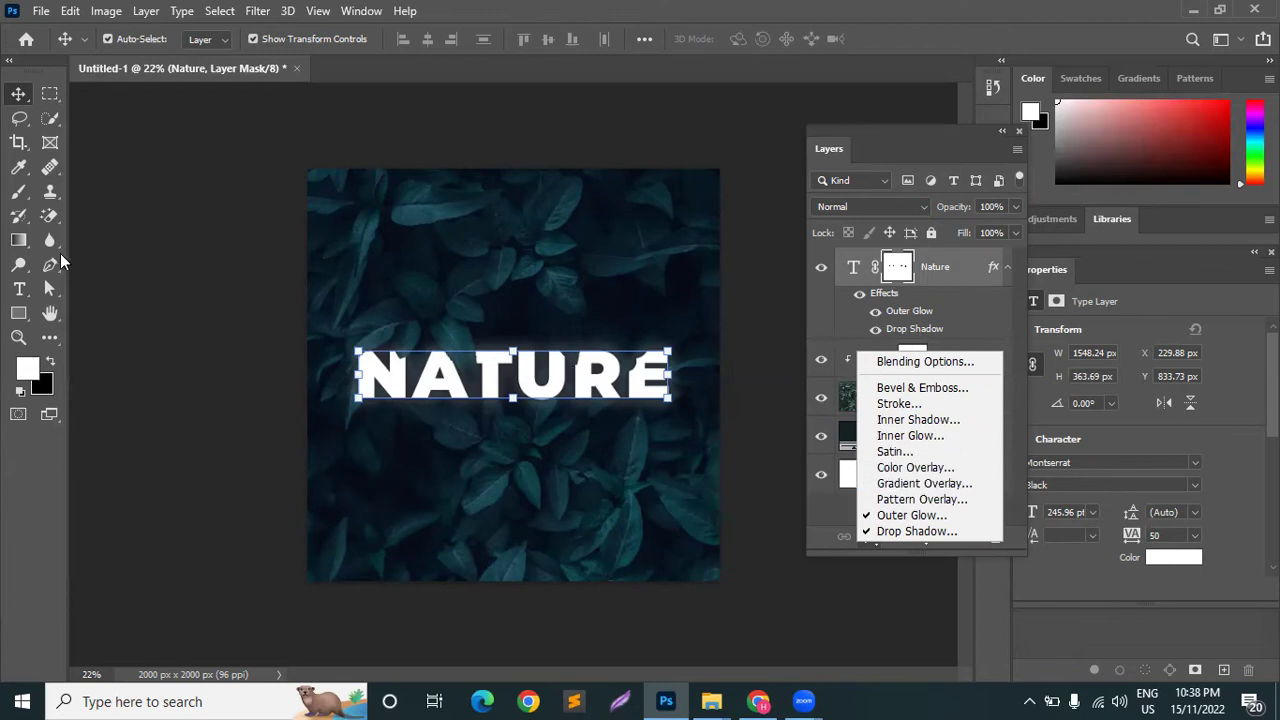
left_click(460, 377)
double_click(460, 377)
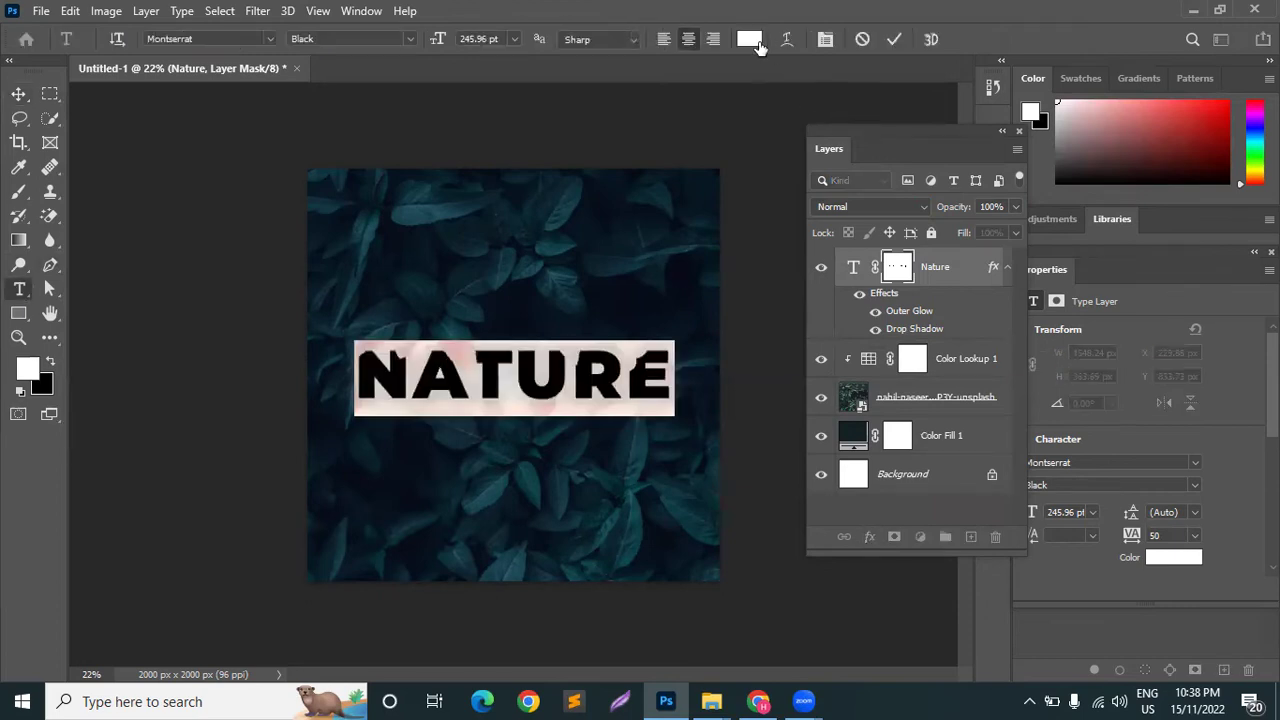
left_click(749, 39)
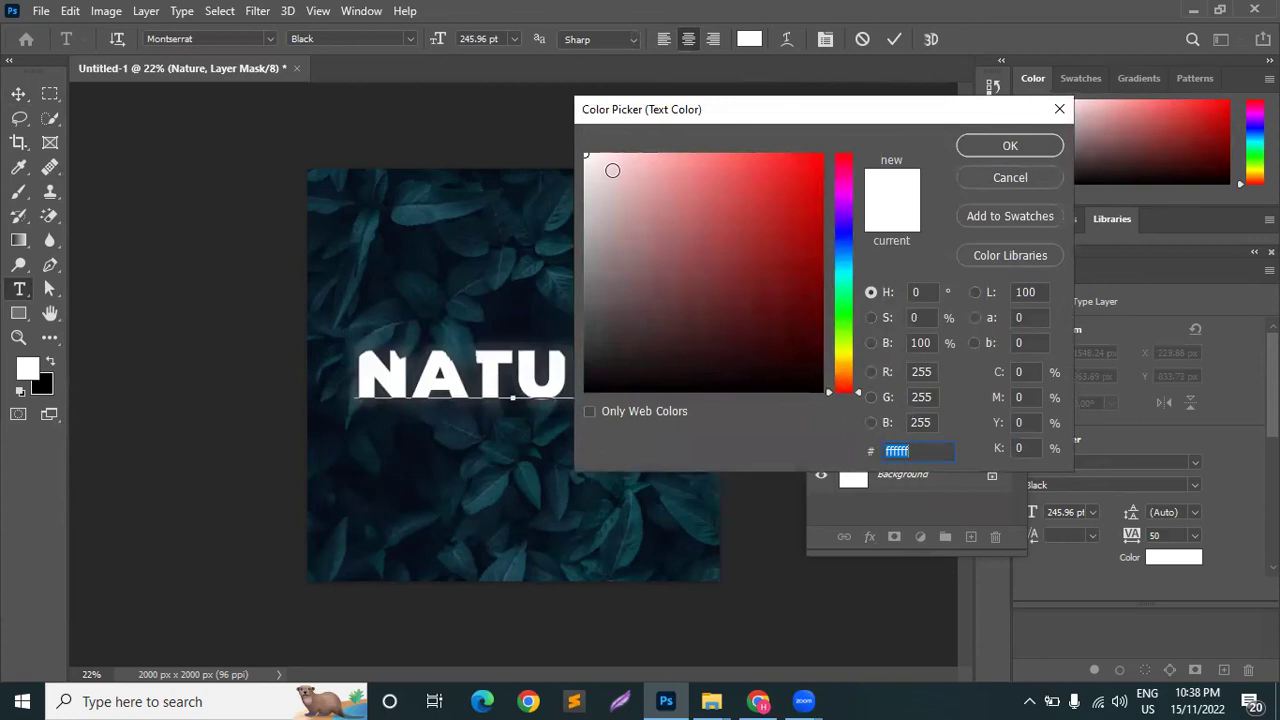
type("b3cfd3")
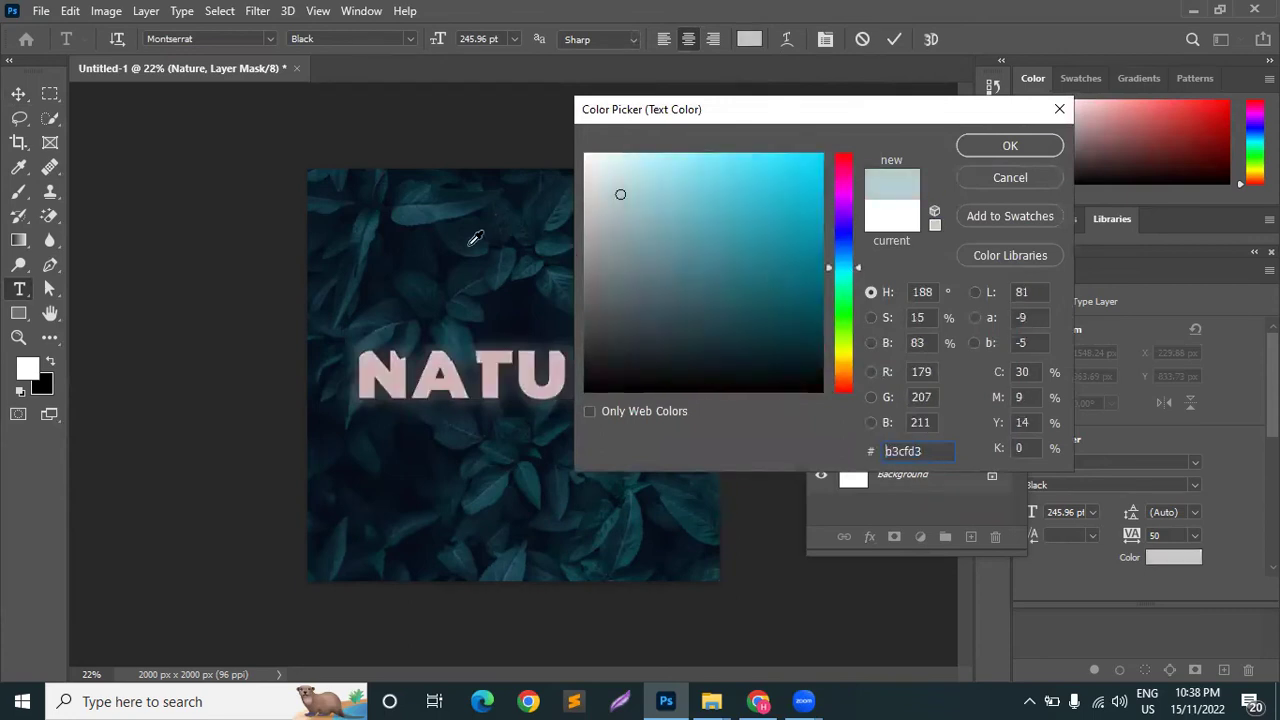
left_click_drag(822, 217, 809, 155)
left_click_drag(840, 228, 843, 289)
left_click_drag(790, 168, 727, 148)
left_click_drag(849, 302, 846, 272)
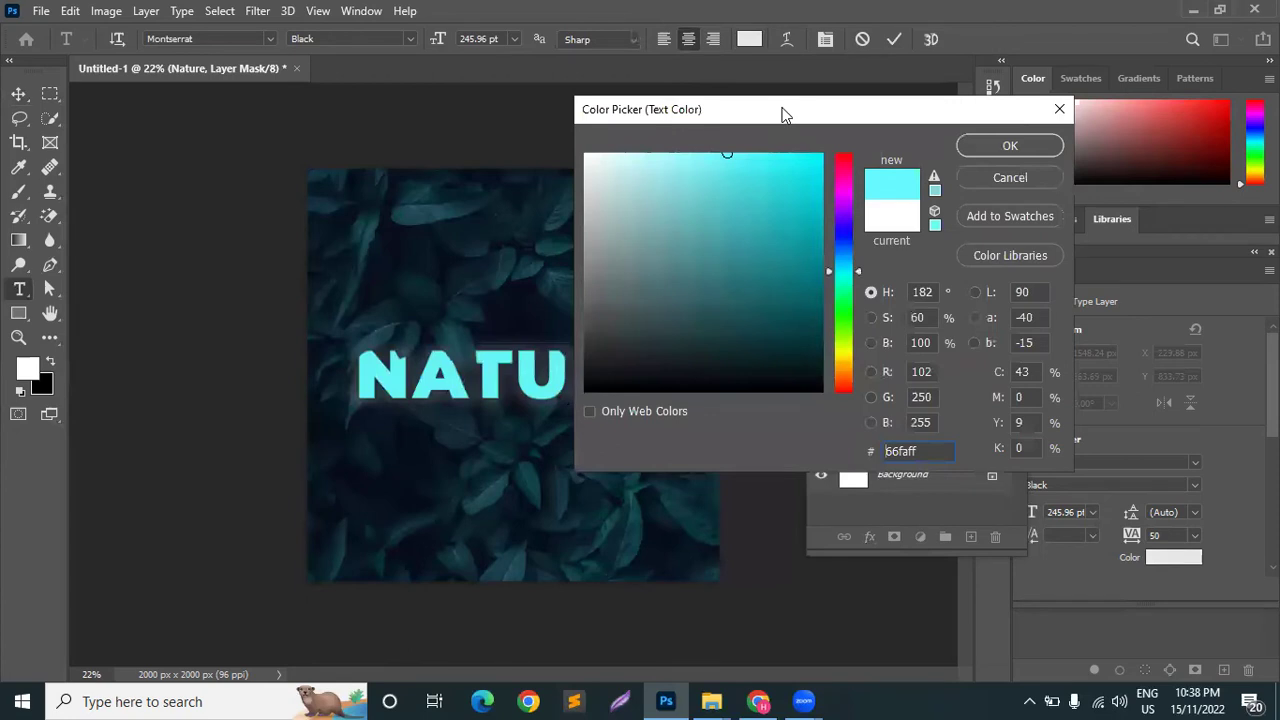
left_click_drag(784, 113, 983, 104)
left_click(960, 223)
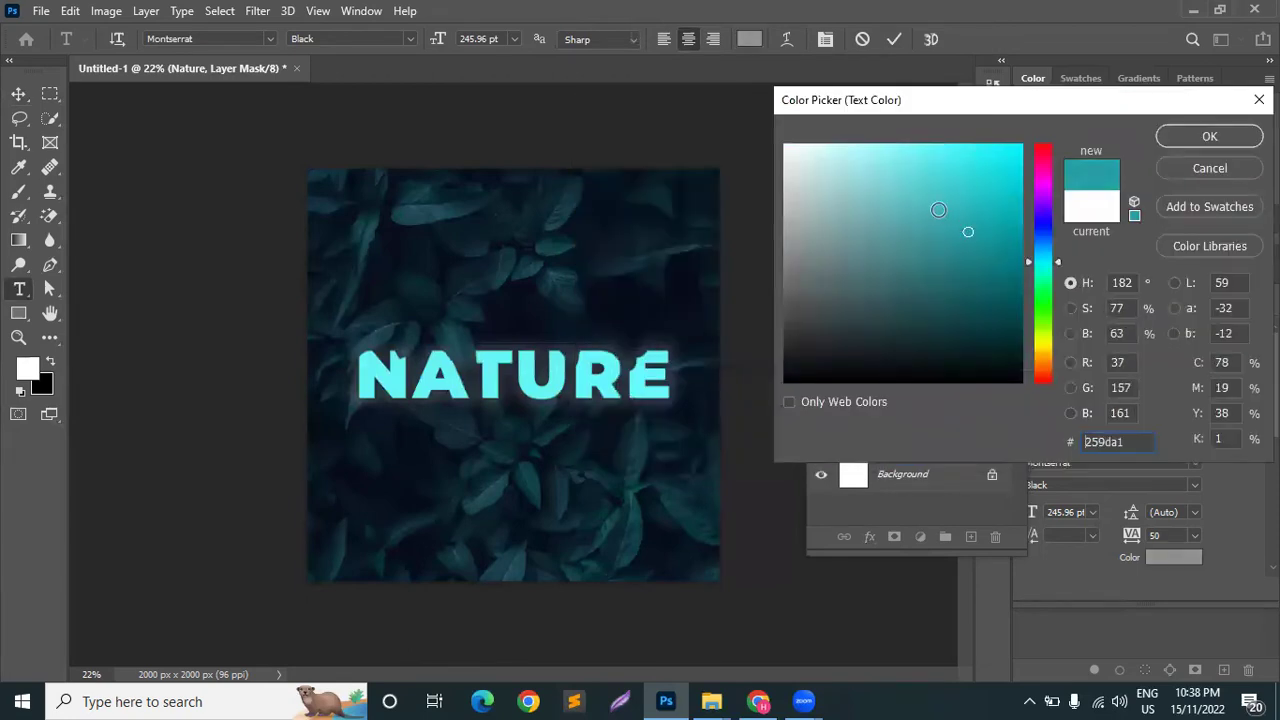
left_click(925, 206)
left_click_drag(837, 178, 694, 100)
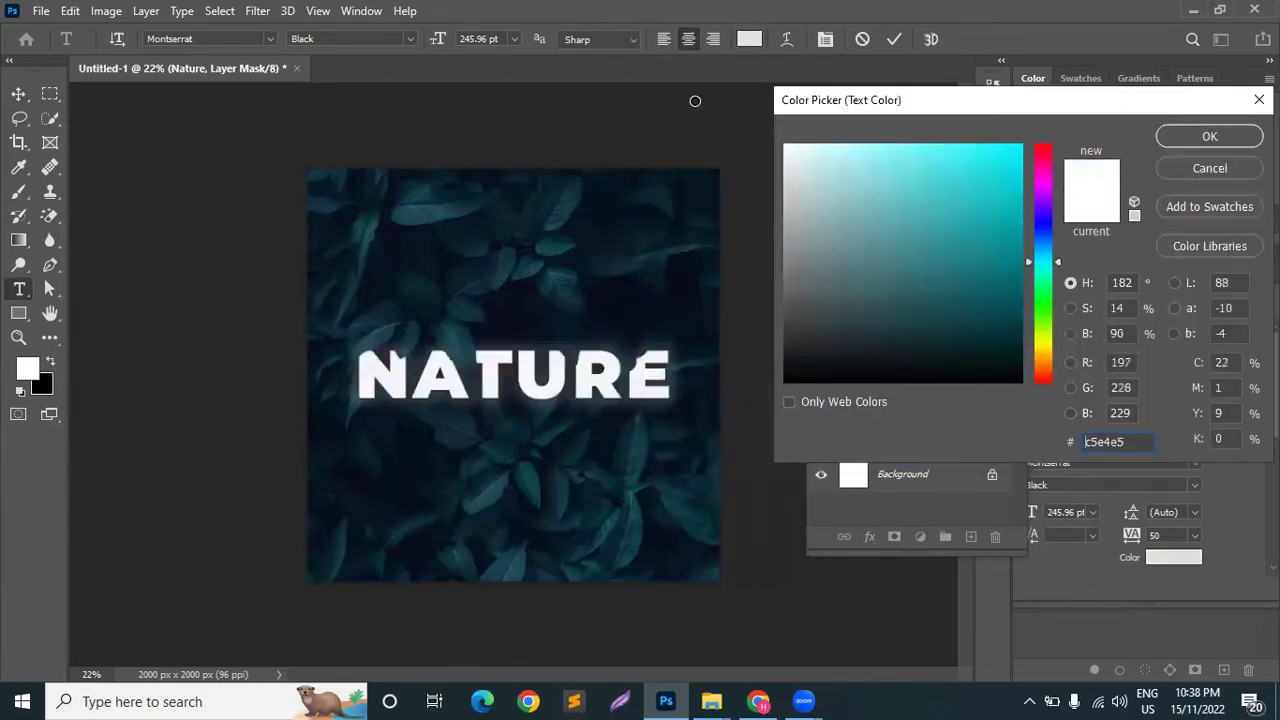
left_click_drag(1031, 263, 1033, 270)
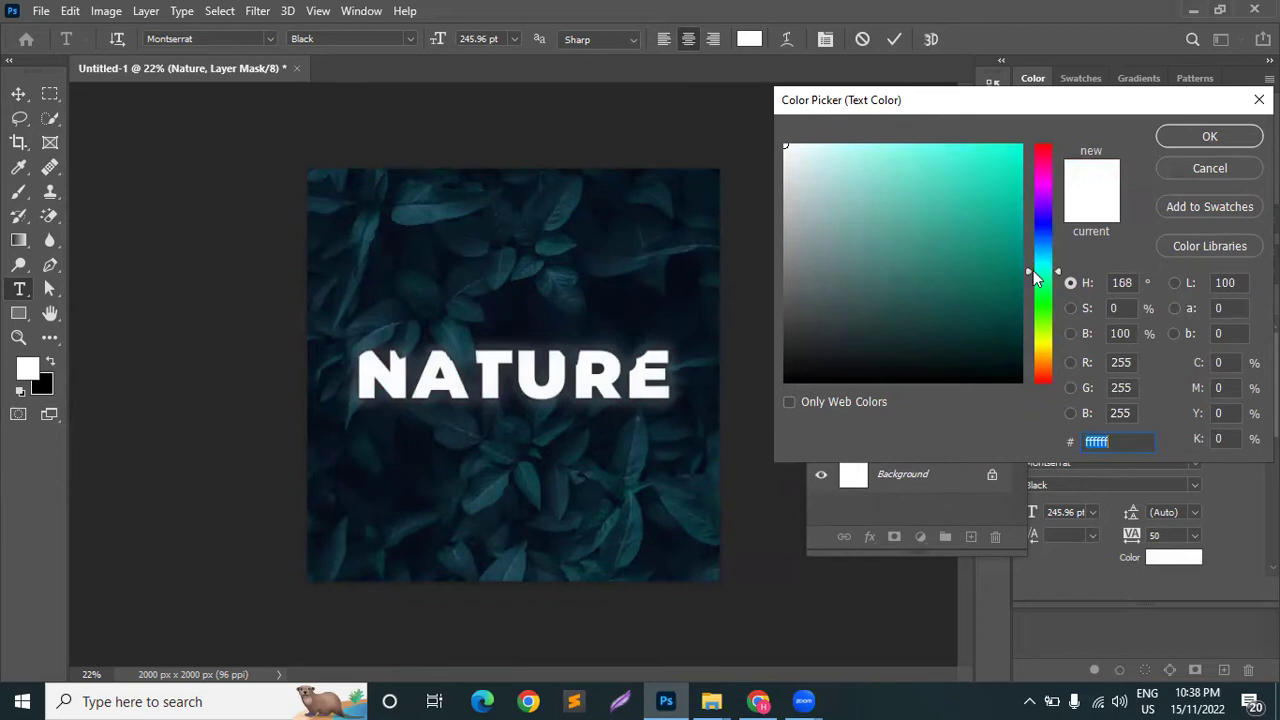
left_click_drag(995, 197, 1013, 145)
mouse_move(1040, 268)
left_mouse_down()
mouse_move(1046, 248)
mouse_move(1040, 261)
left_mouse_up()
left_click(1006, 177)
left_click_drag(944, 125, 819, 172)
left_click_drag(766, 120, 768, 122)
left_click(1217, 138)
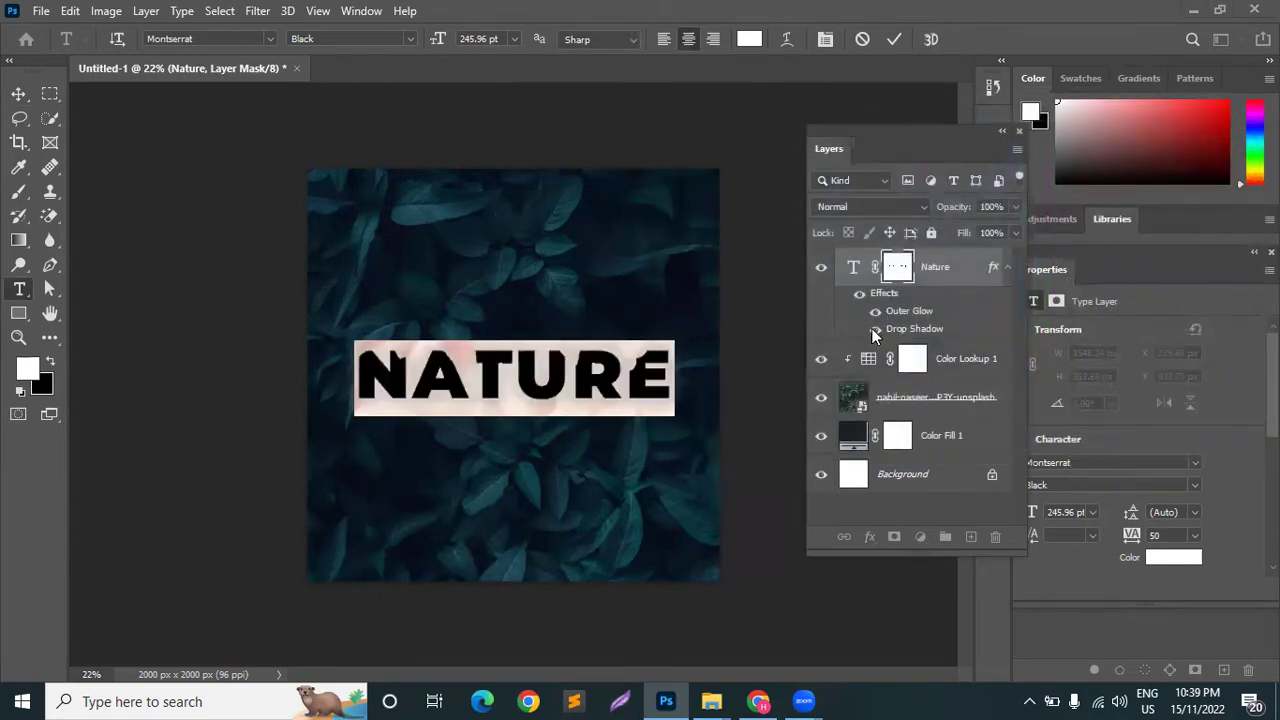
Commit the white NATURE text edit and add an Inner Glow effect to it
left_click(893, 39)
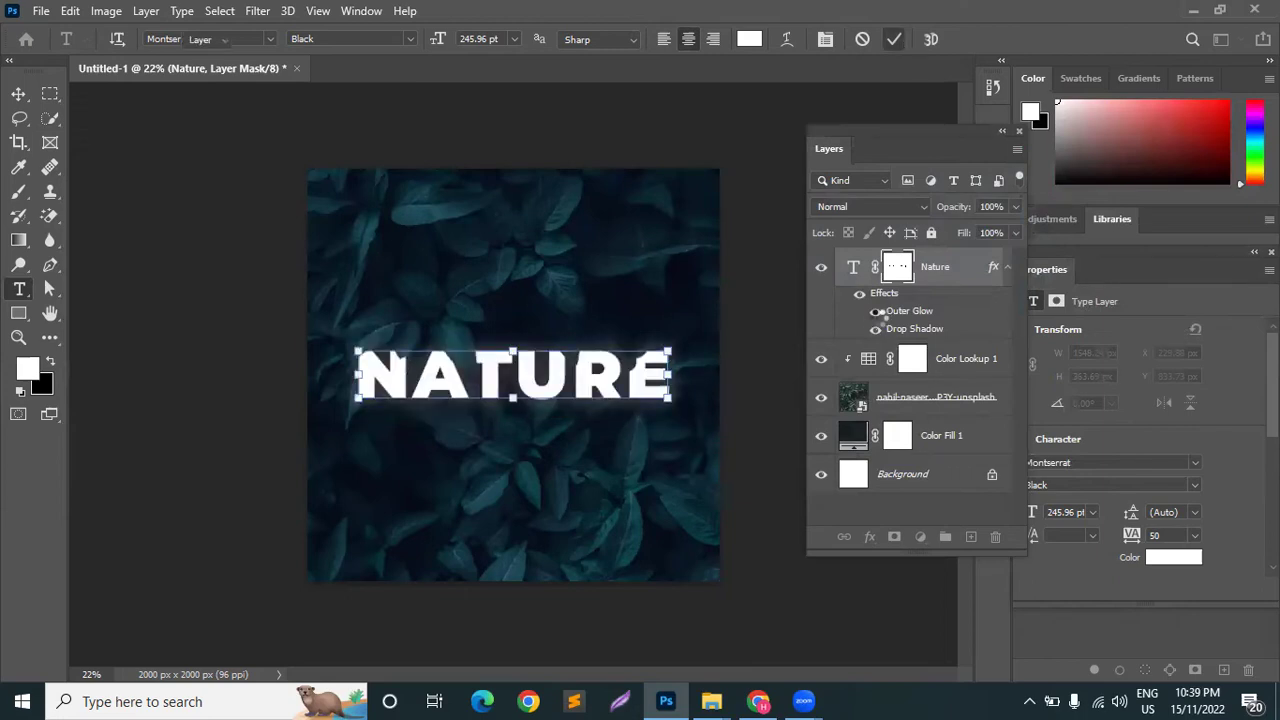
key("v")
left_click(875, 329)
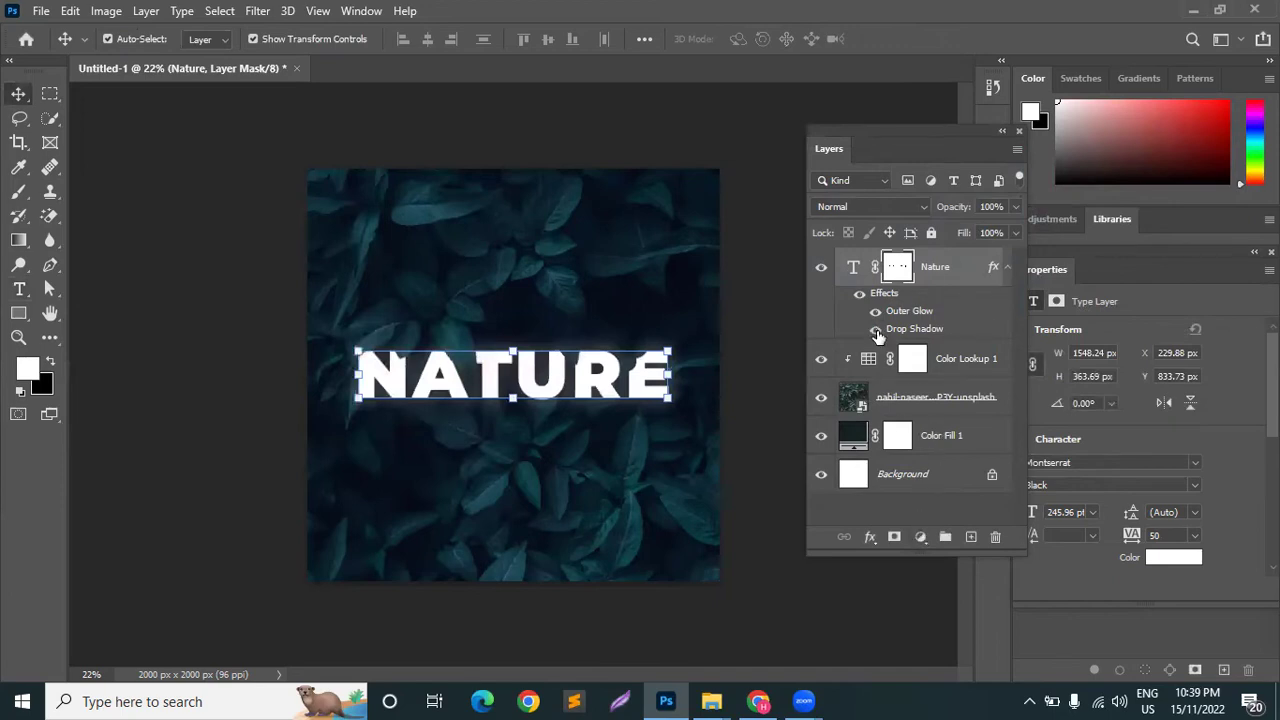
left_click(869, 540)
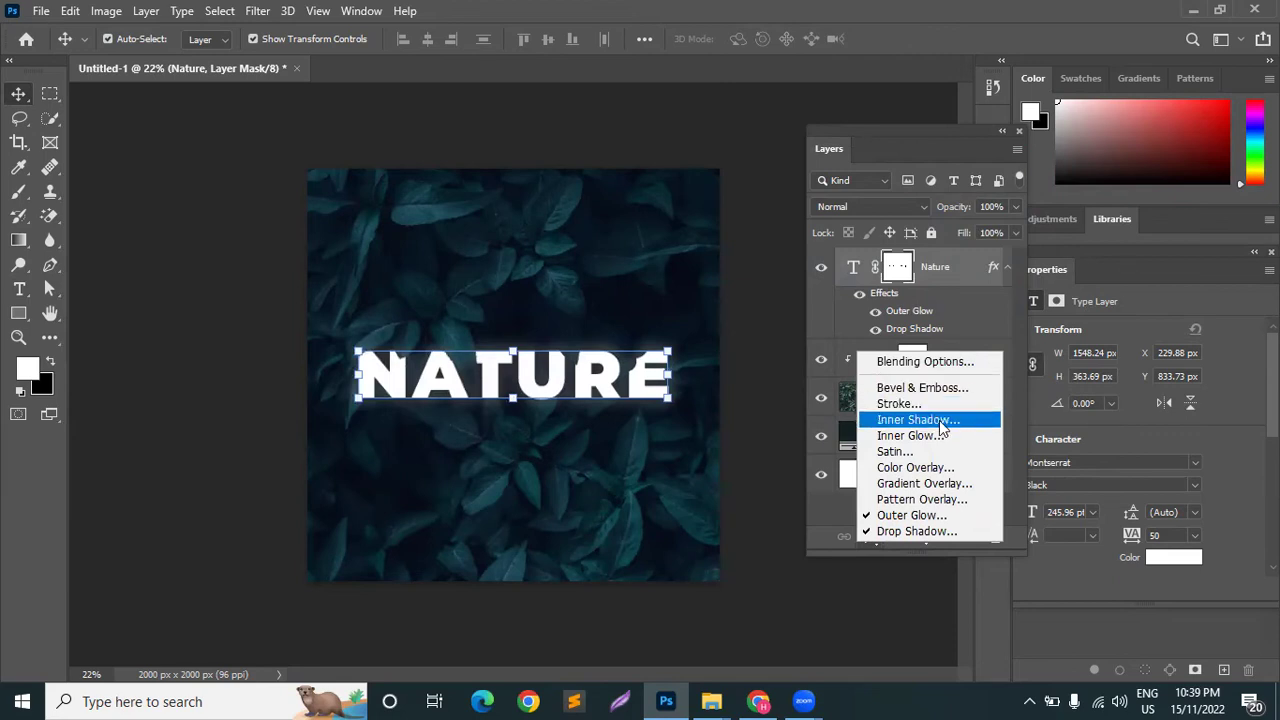
left_click(946, 437)
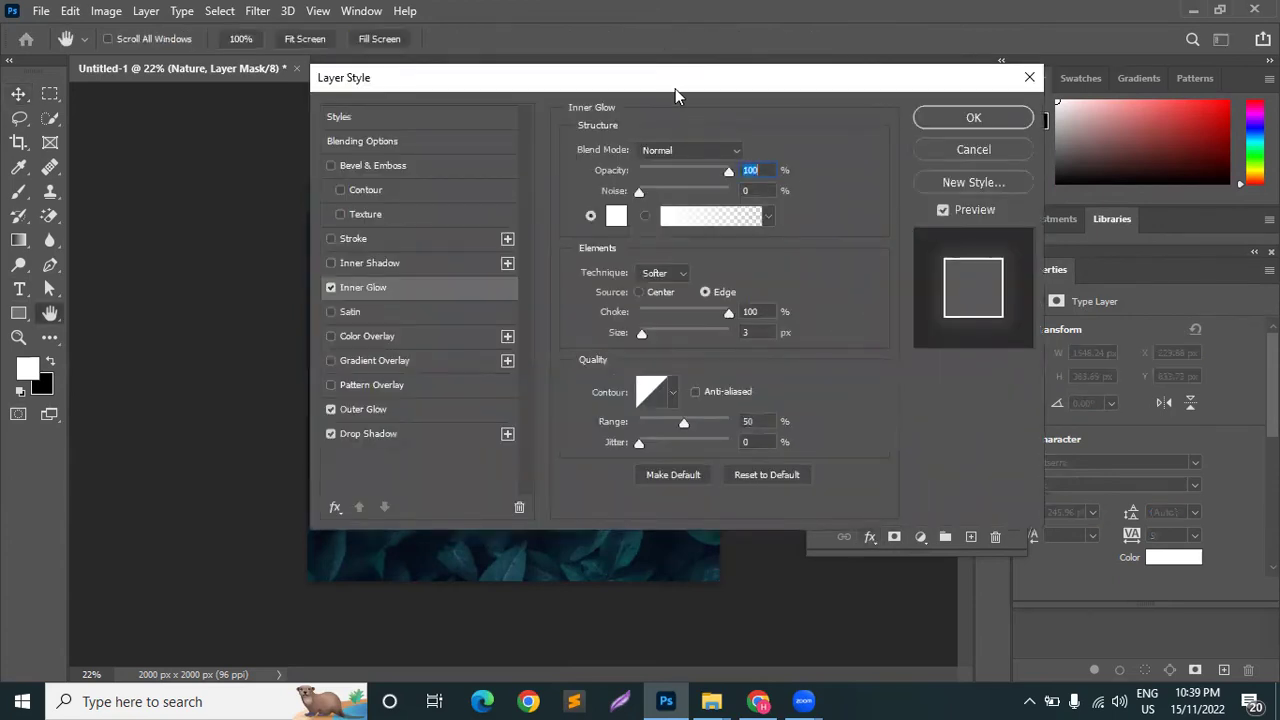
Set the Inner Glow colour to cyan 10cfff
left_click_drag(675, 88, 1072, 90)
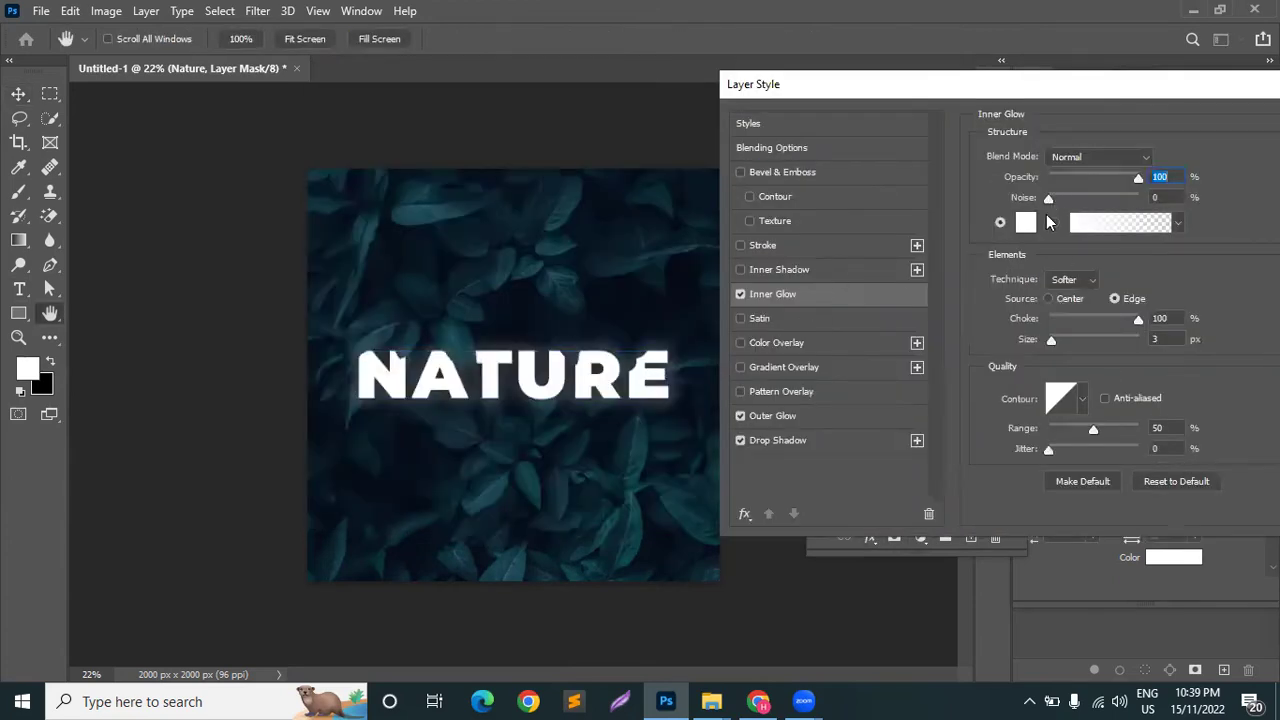
left_click_drag(1053, 345, 1112, 341)
left_click(1025, 224)
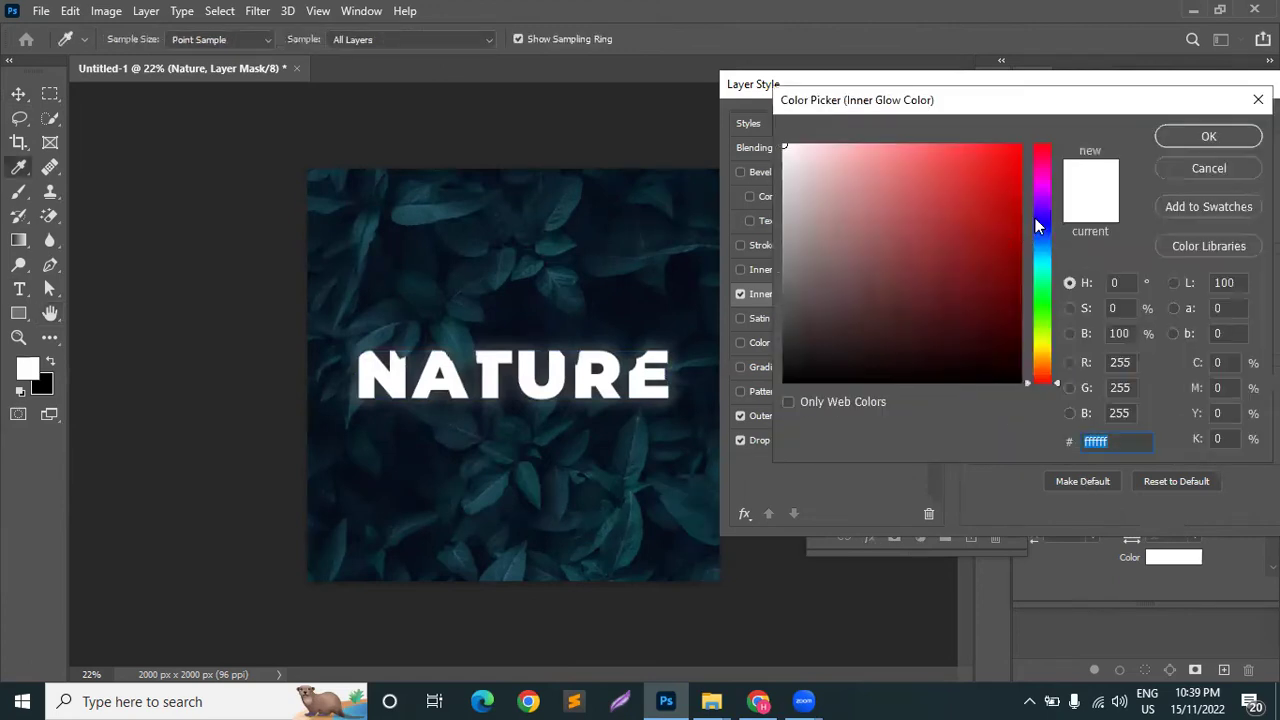
left_click(1043, 255)
type("10cfff")
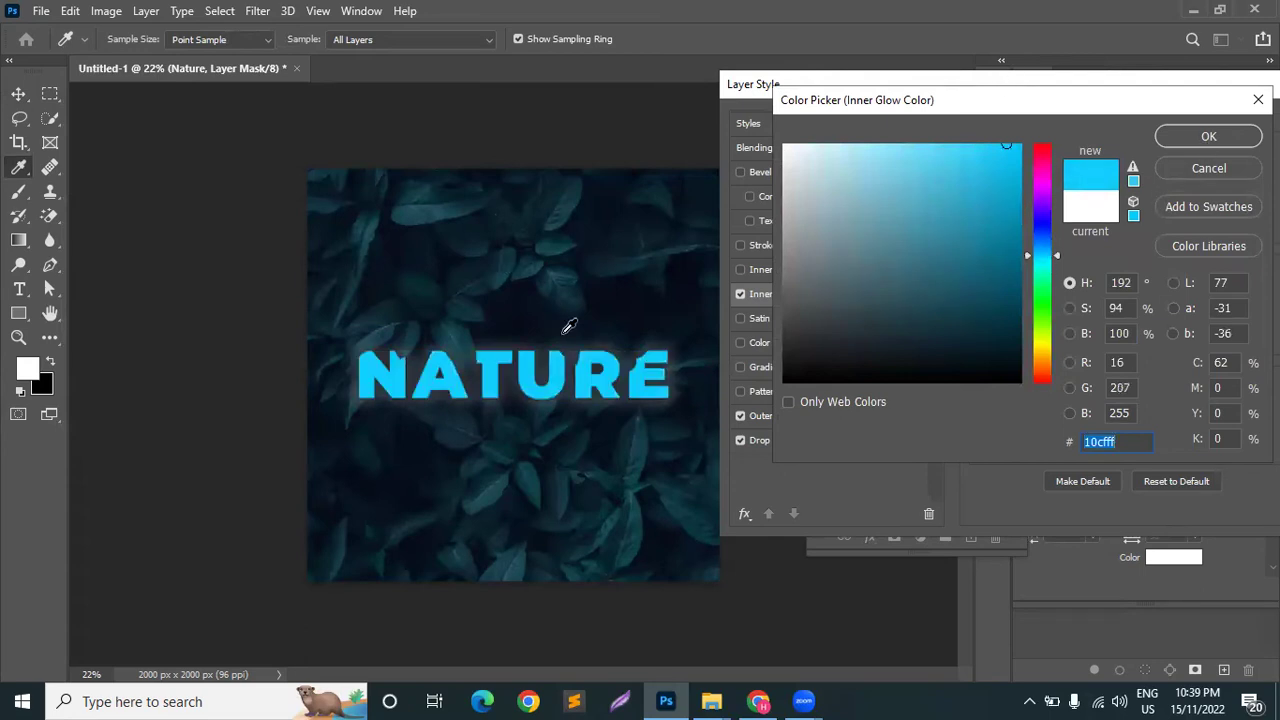
left_click(1210, 137)
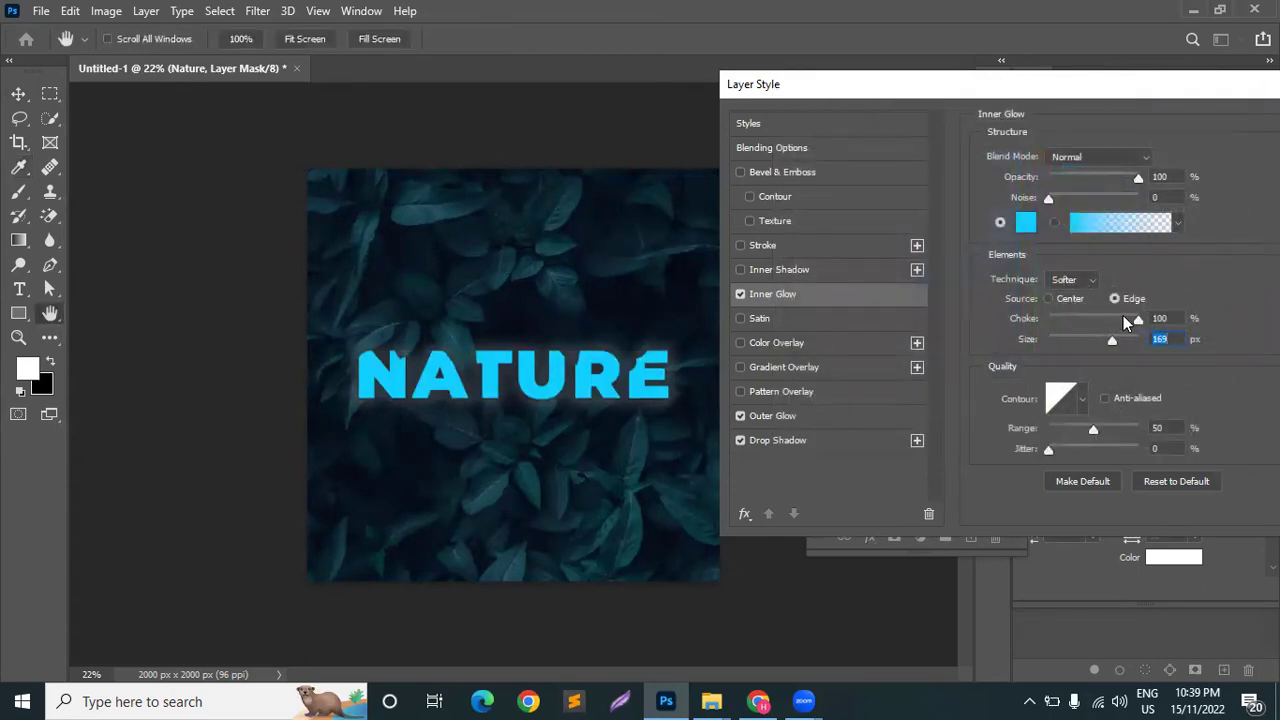
Set the Inner Glow to 57 px size and 20% opacity, then leave it switched off
mouse_move(1072, 341)
left_mouse_down()
mouse_move(1045, 341)
mouse_move(1063, 336)
left_mouse_up()
left_click(1074, 338)
left_click(1066, 181)
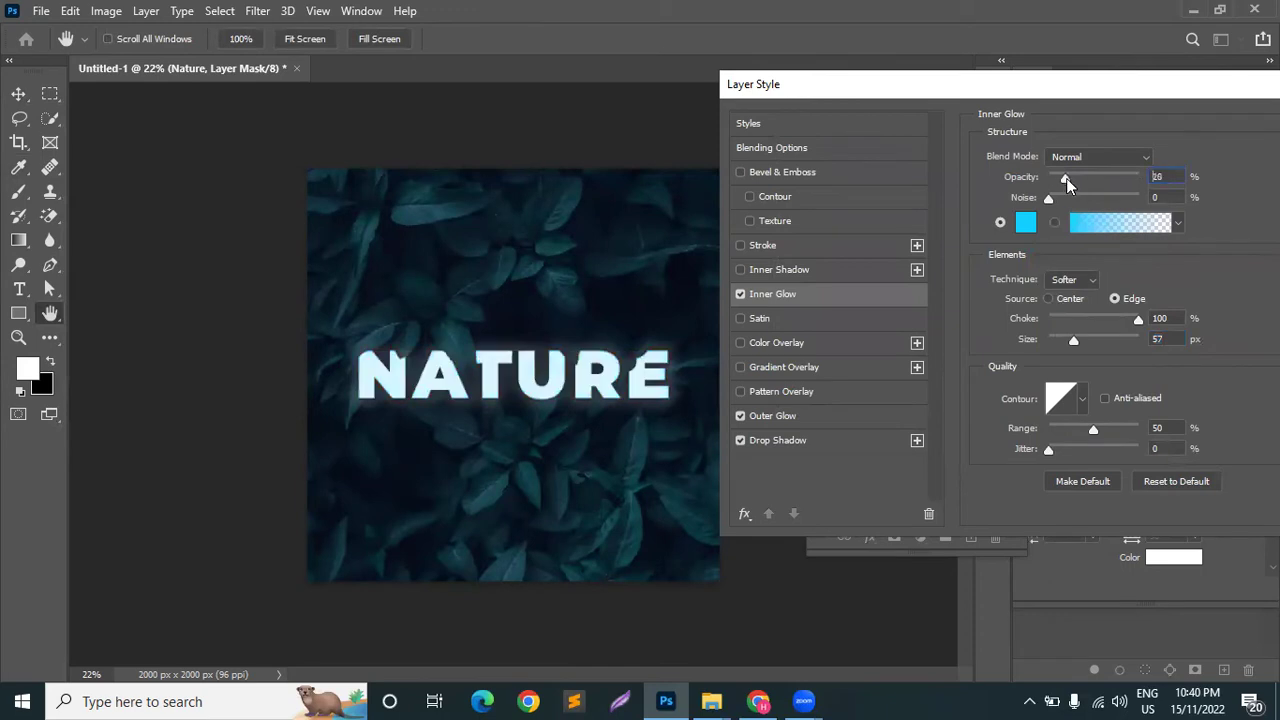
left_click(740, 294)
left_click(740, 294)
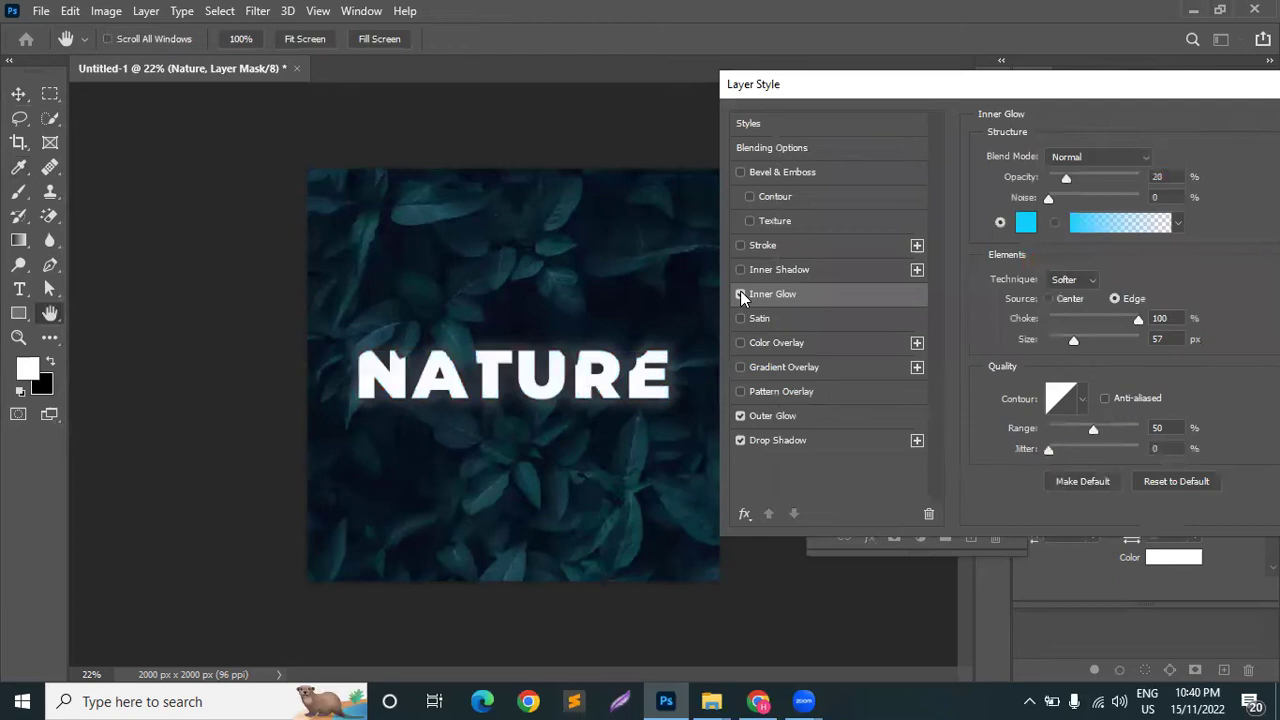
left_click(740, 294)
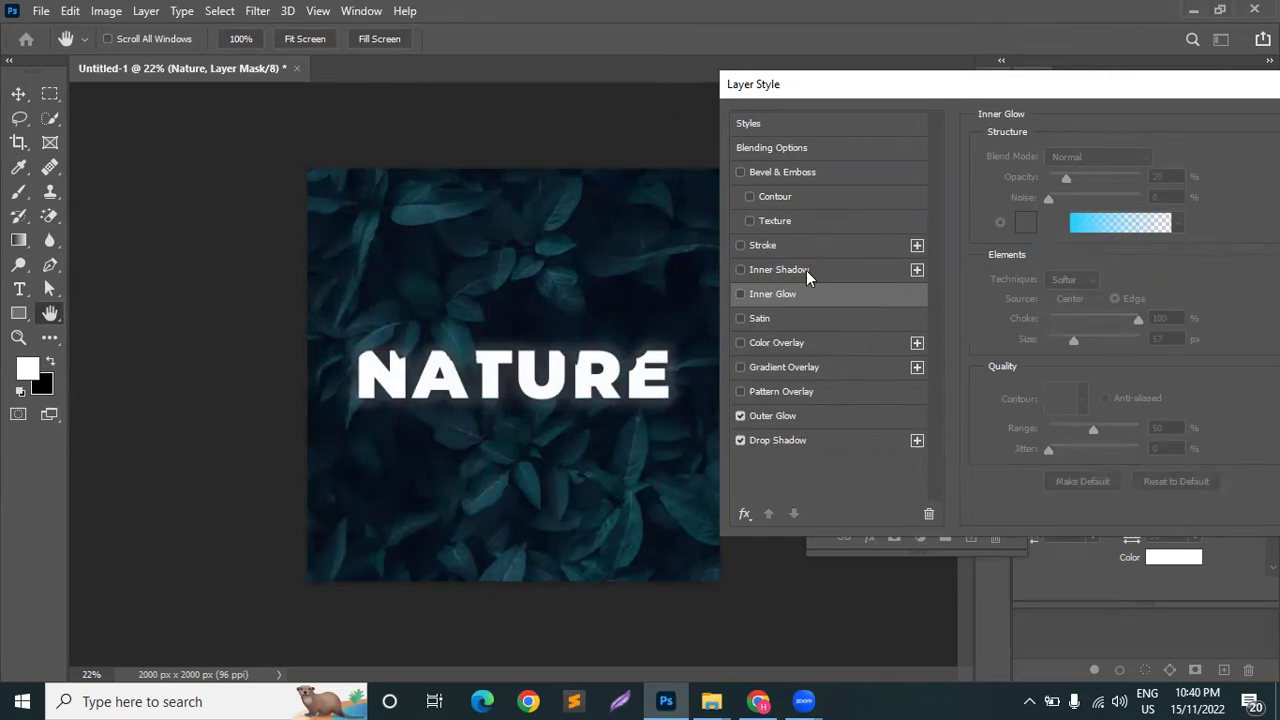
Add an Inner Bevel to NATURE with depth 605, size 84 and soften 5
left_click(787, 172)
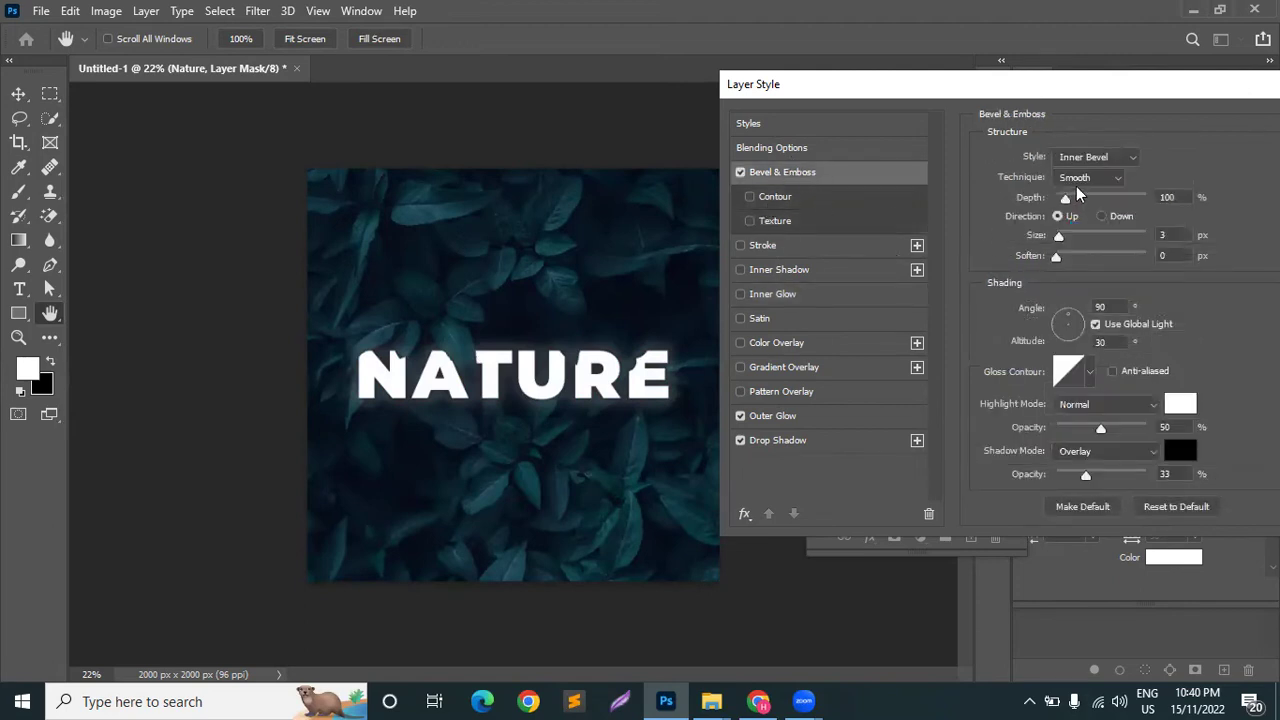
left_click_drag(1065, 199, 1119, 201)
left_click(1093, 157)
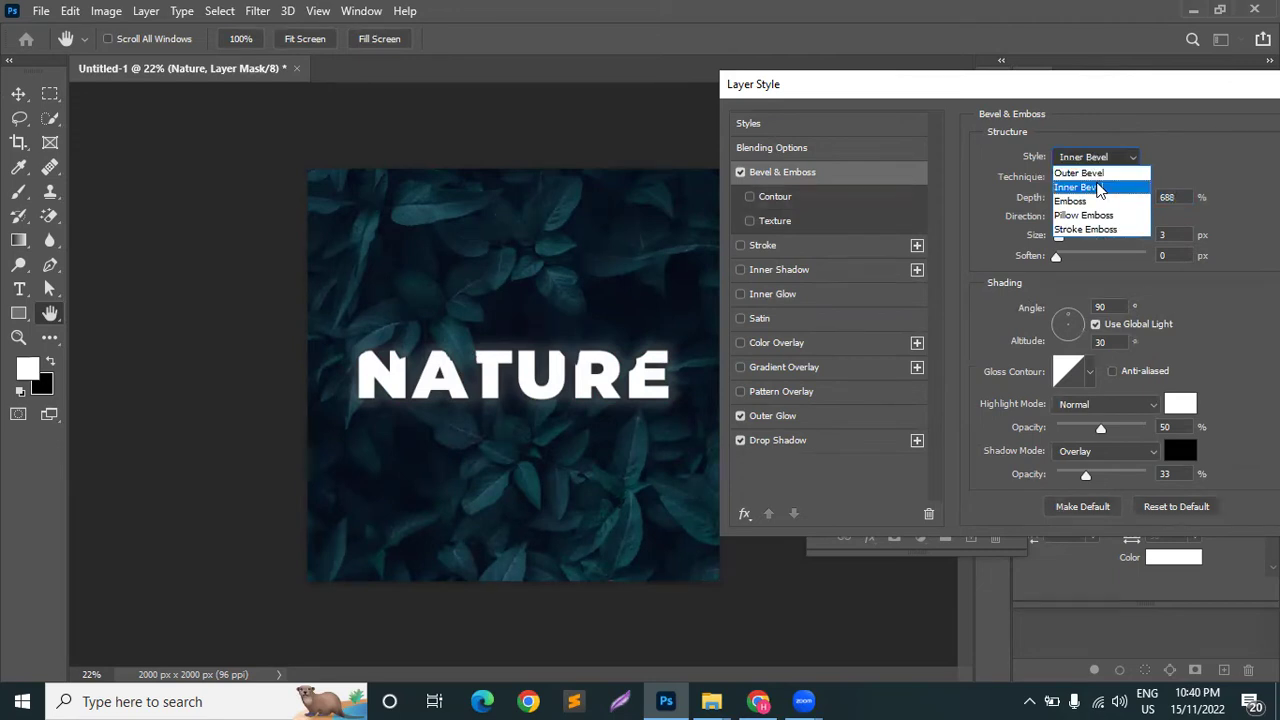
left_click(1078, 187)
left_click_drag(1119, 195, 1111, 197)
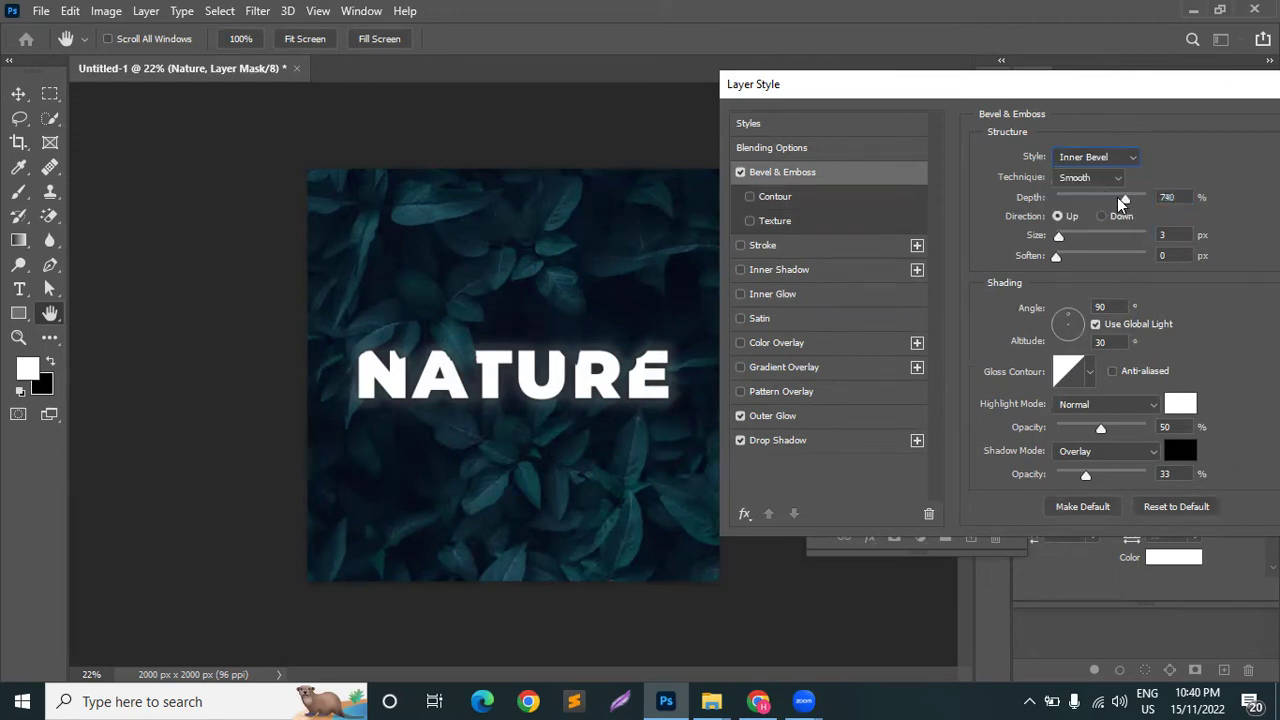
left_click_drag(1059, 236, 1090, 235)
left_click(1080, 250)
Apply the bevel and reopen NATURE's Bevel & Emboss settings
left_click_drag(1143, 95, 1013, 106)
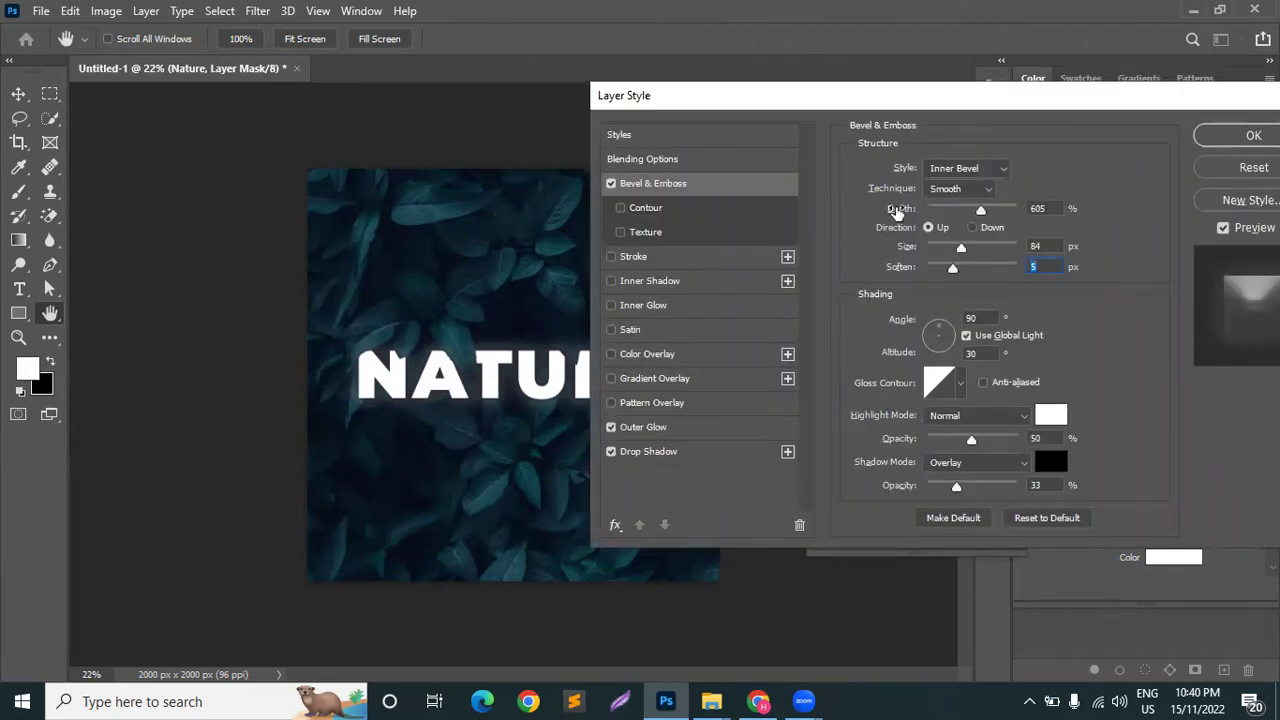
left_click(897, 210)
key("Return")
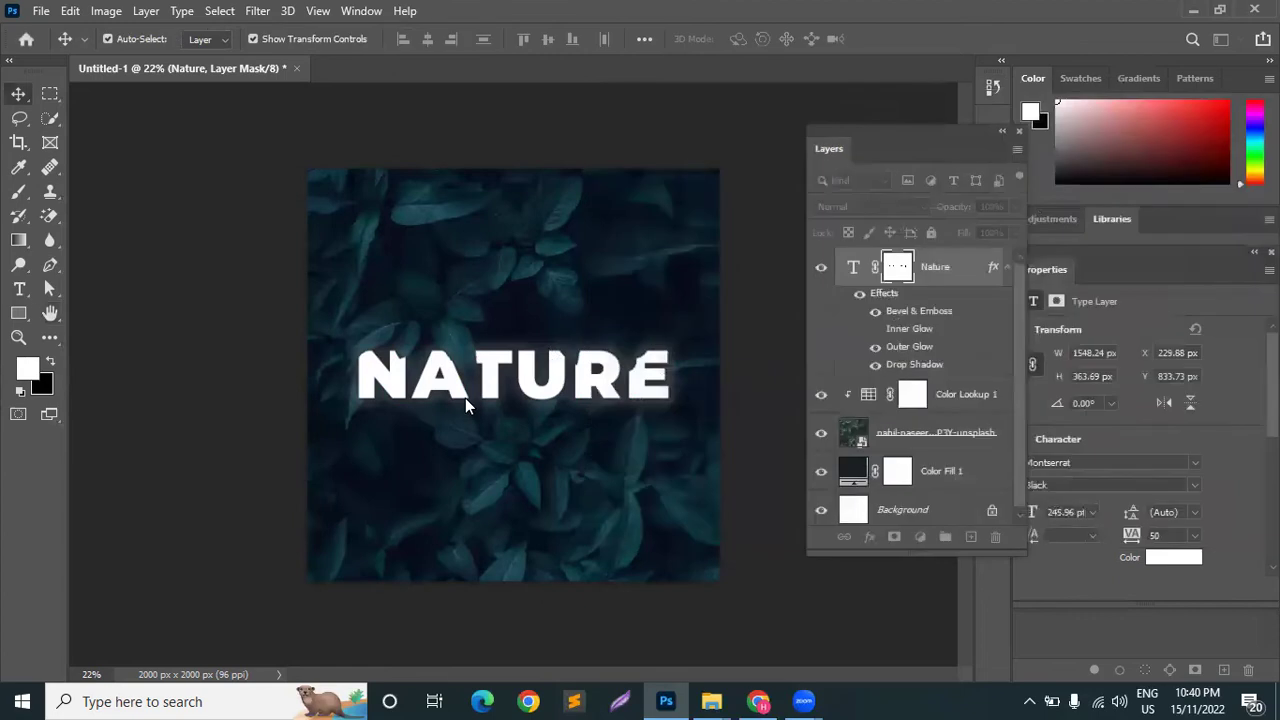
scroll(465, 398, "up", 5)
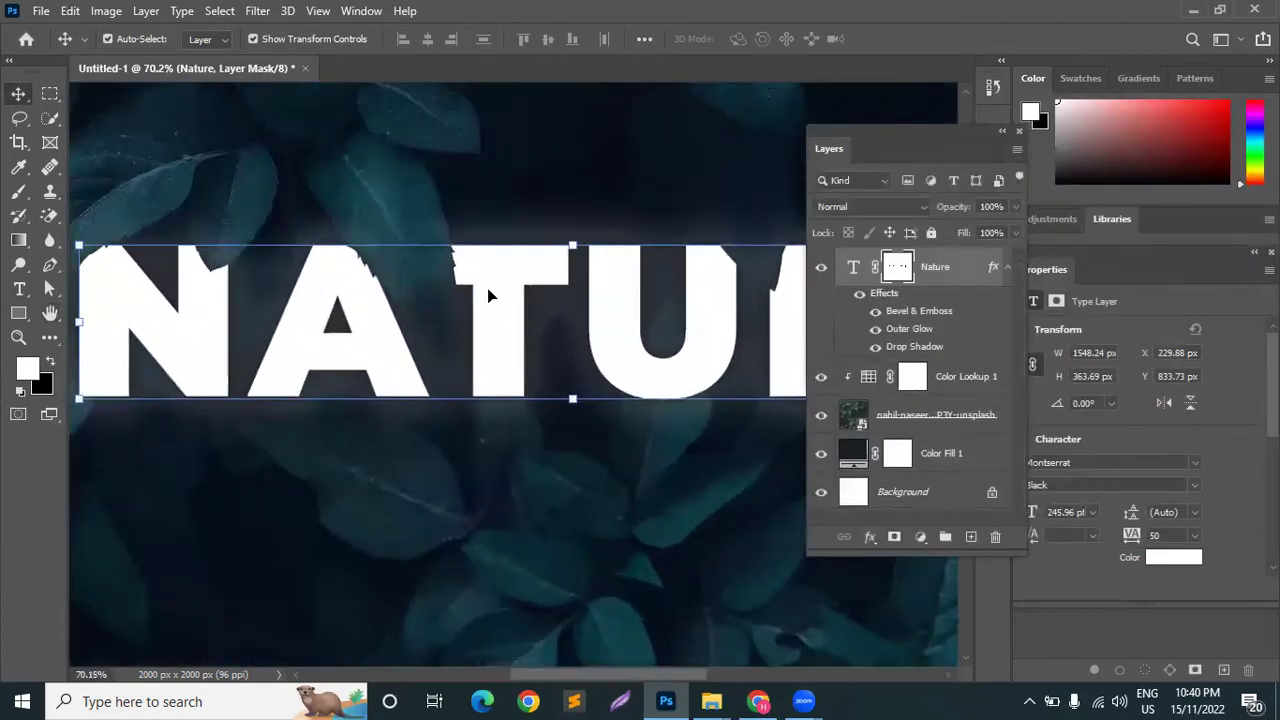
left_click_drag(540, 182, 557, 194)
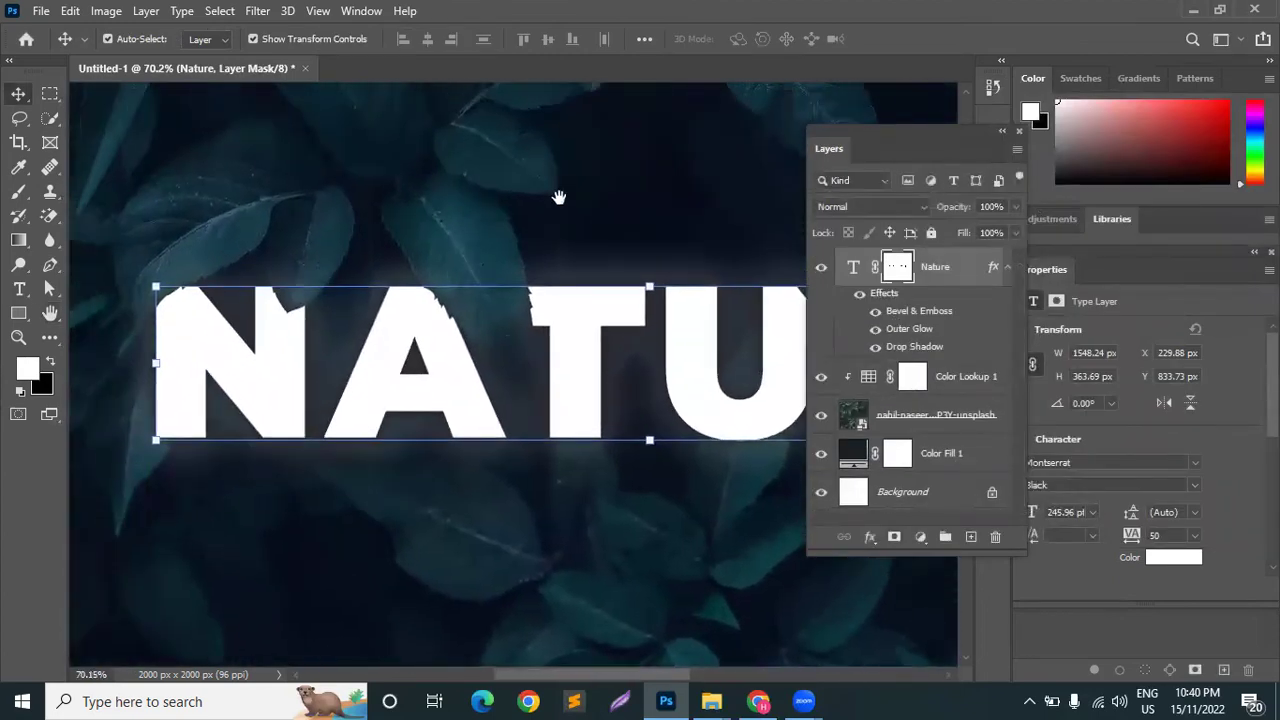
left_click(928, 315)
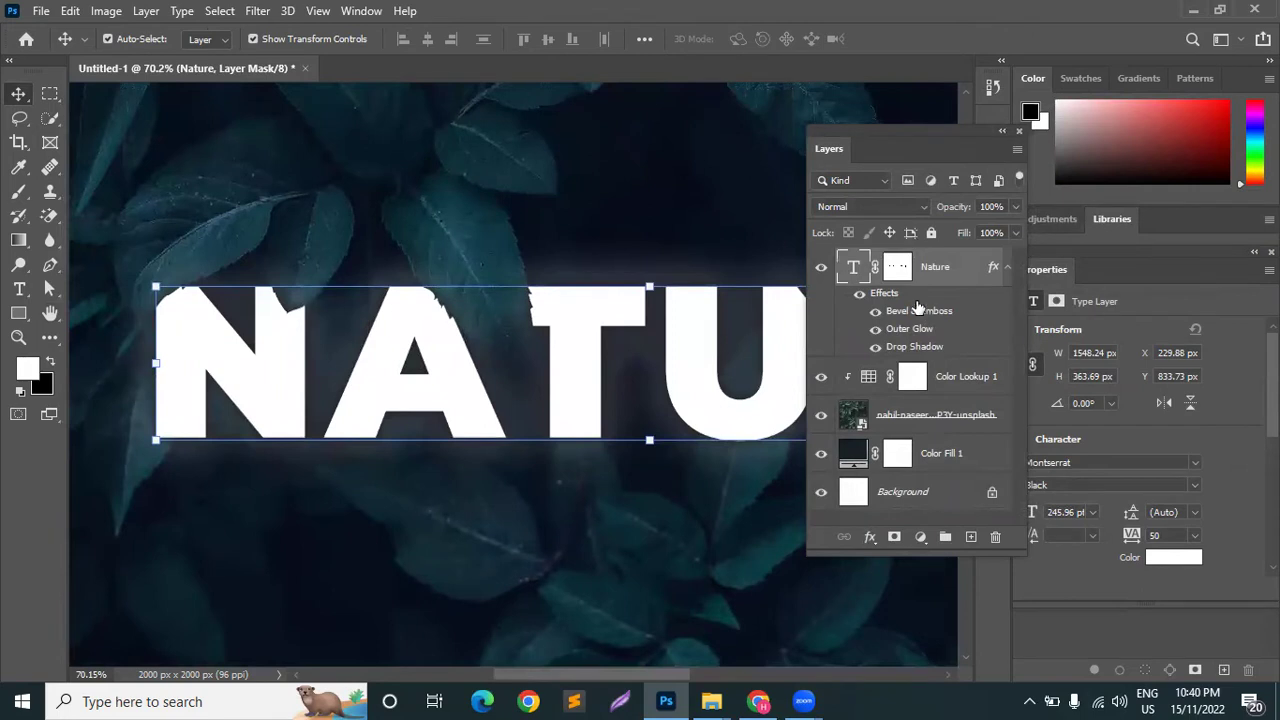
double_click(918, 308)
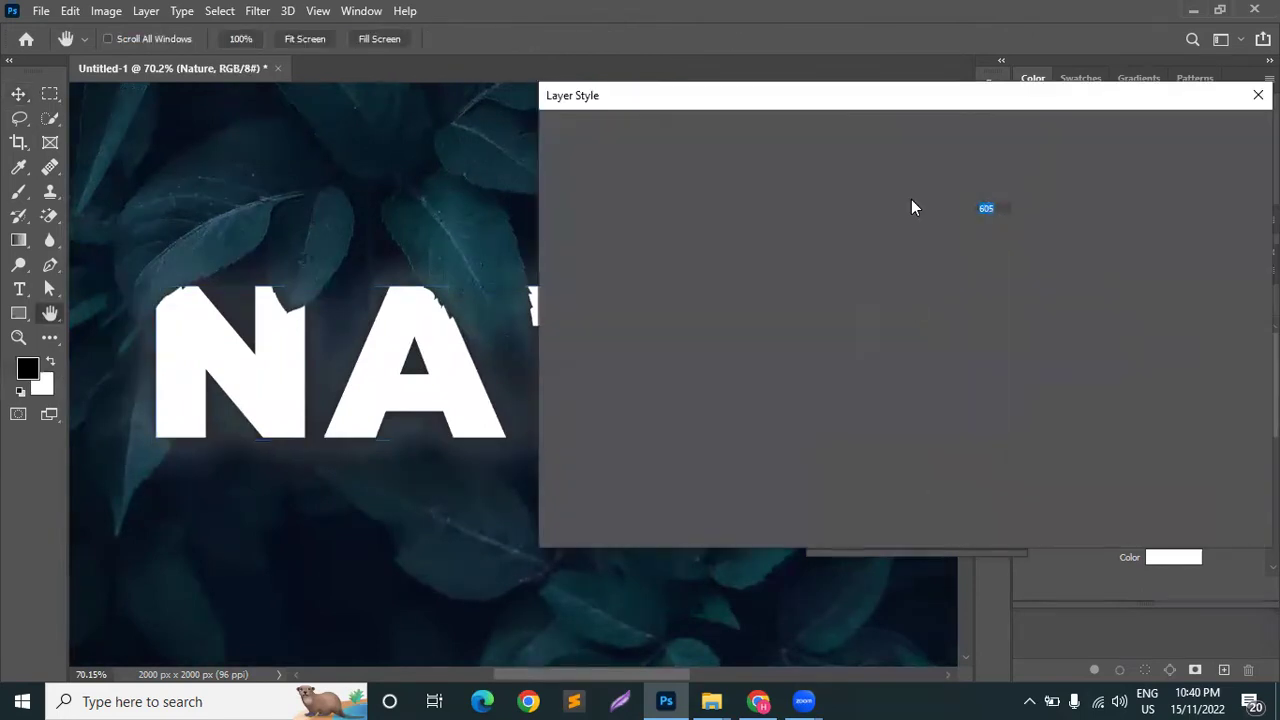
Set the bevel to Chisel Hard with depth 740, size 122 and soften 3
left_click_drag(816, 99, 1029, 116)
left_click(772, 202)
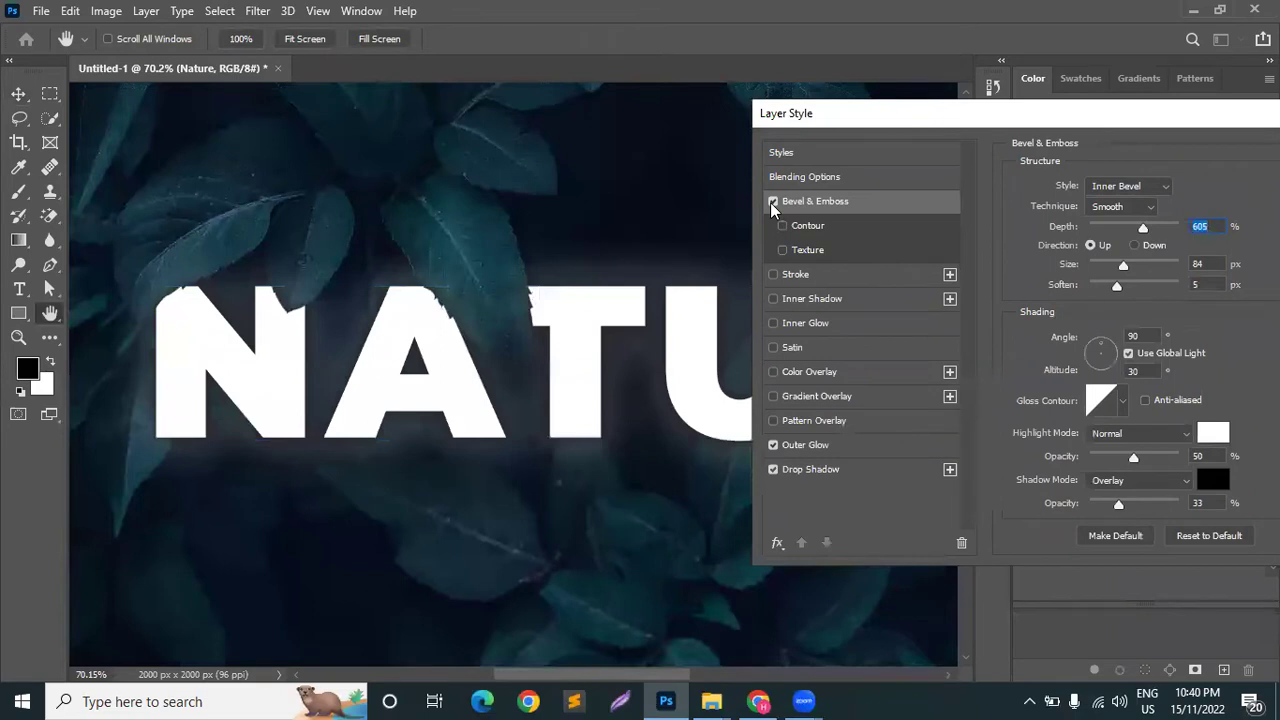
left_click(772, 202)
left_click_drag(1143, 186, 1104, 249)
left_click(1146, 166)
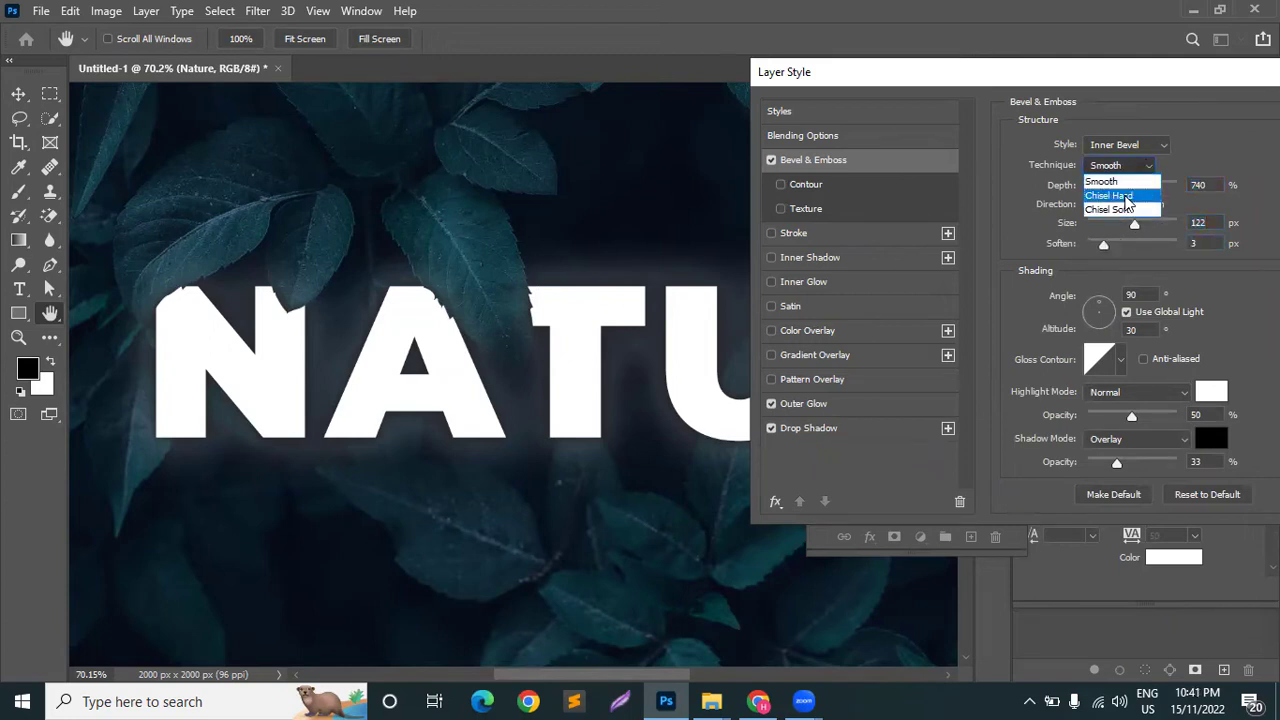
left_click(1130, 192)
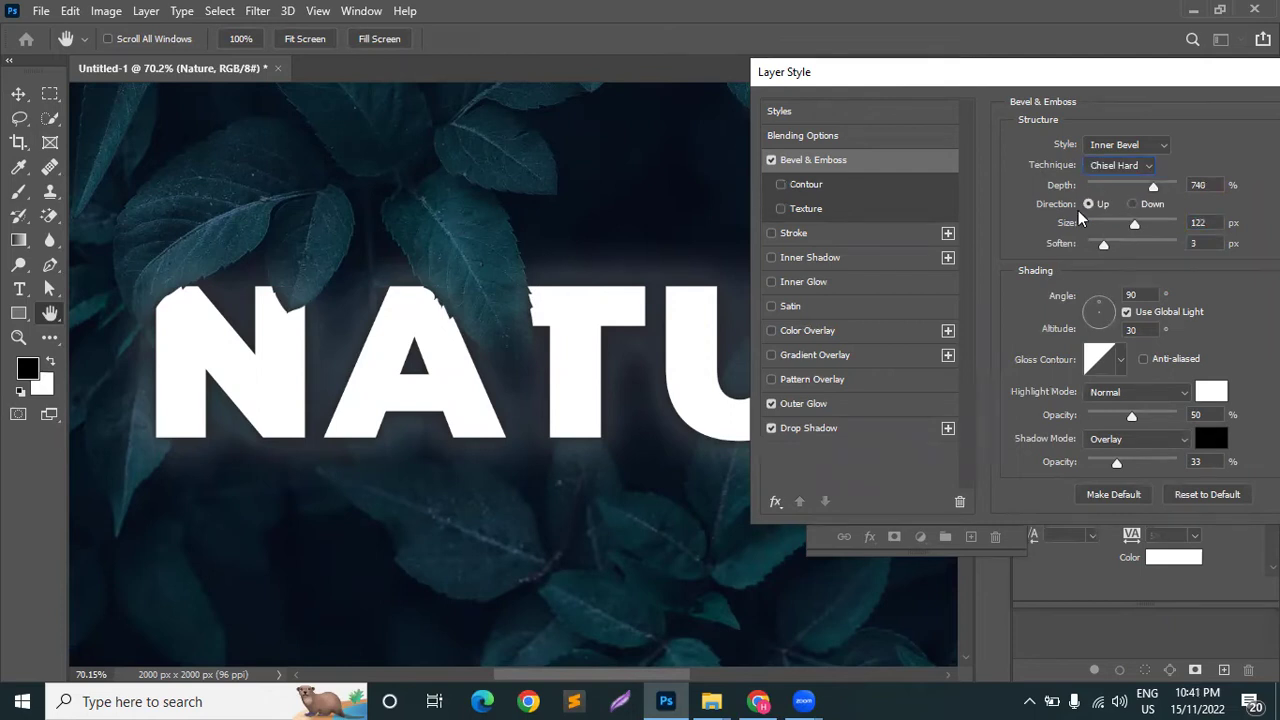
Try the Outer Bevel style, then switch the bevel style back to Inner Bevel
left_click(1124, 145)
left_click(1112, 162)
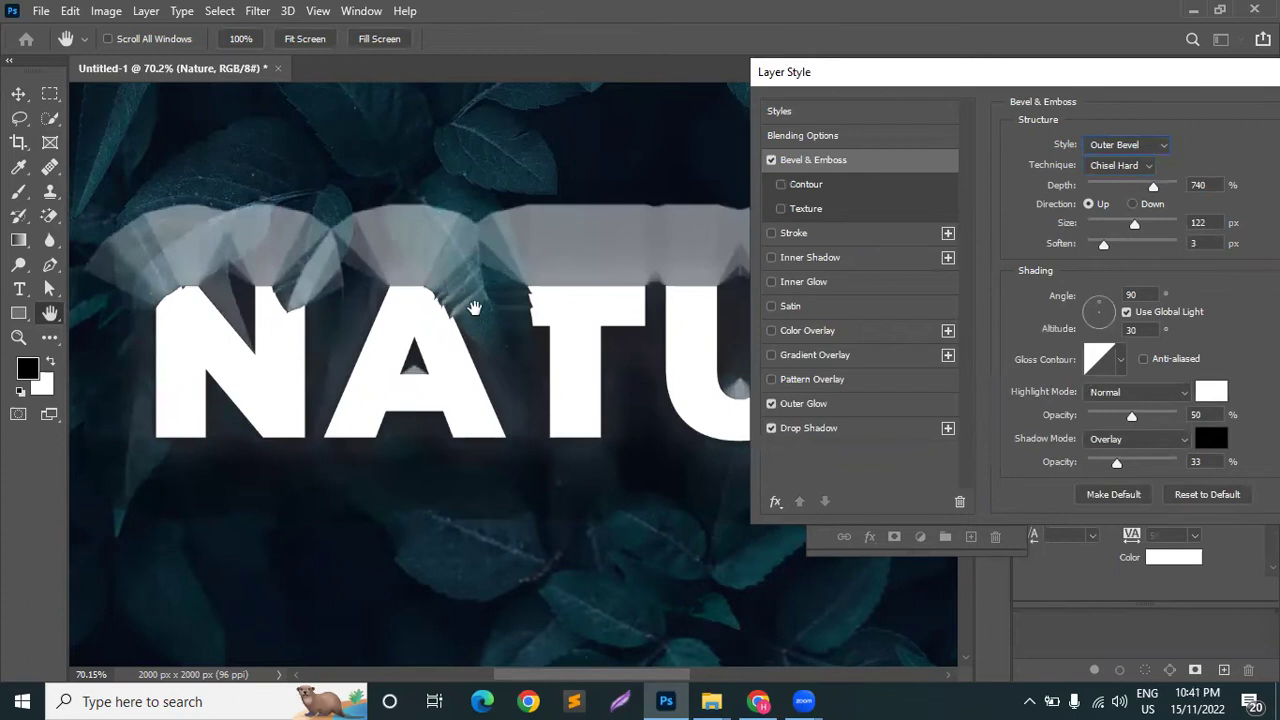
left_click(1133, 150)
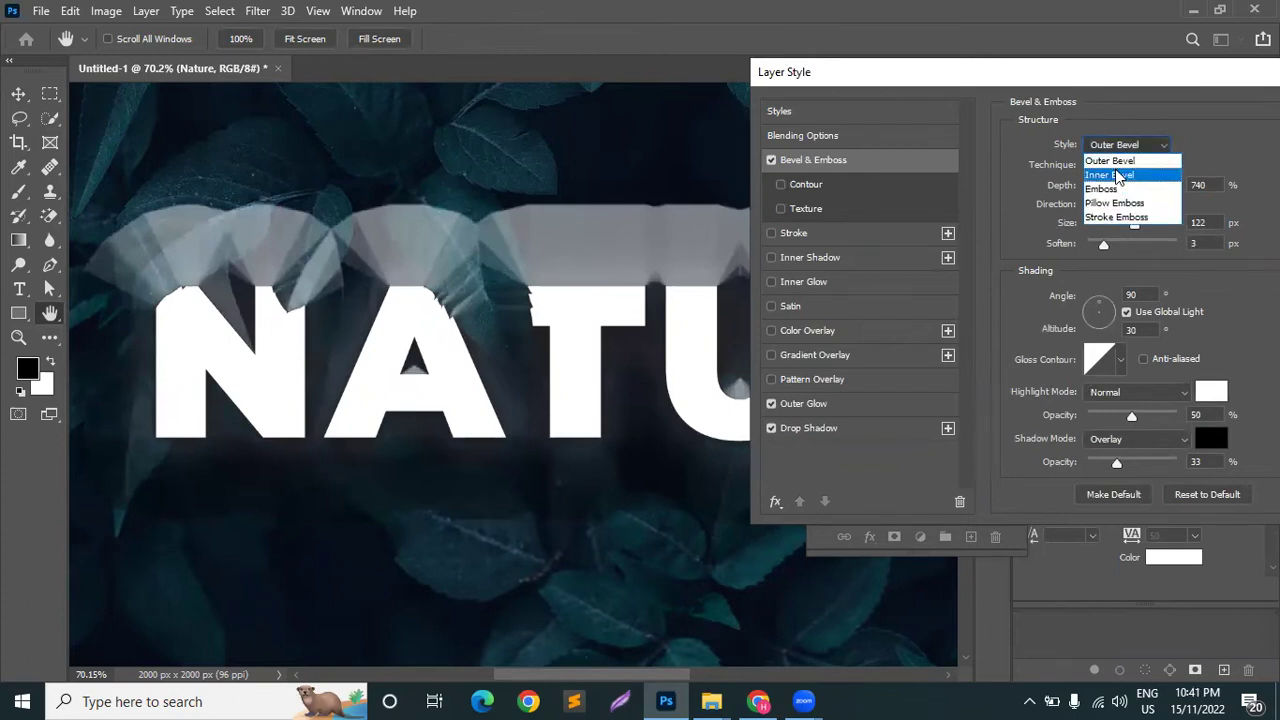
left_click(1110, 174)
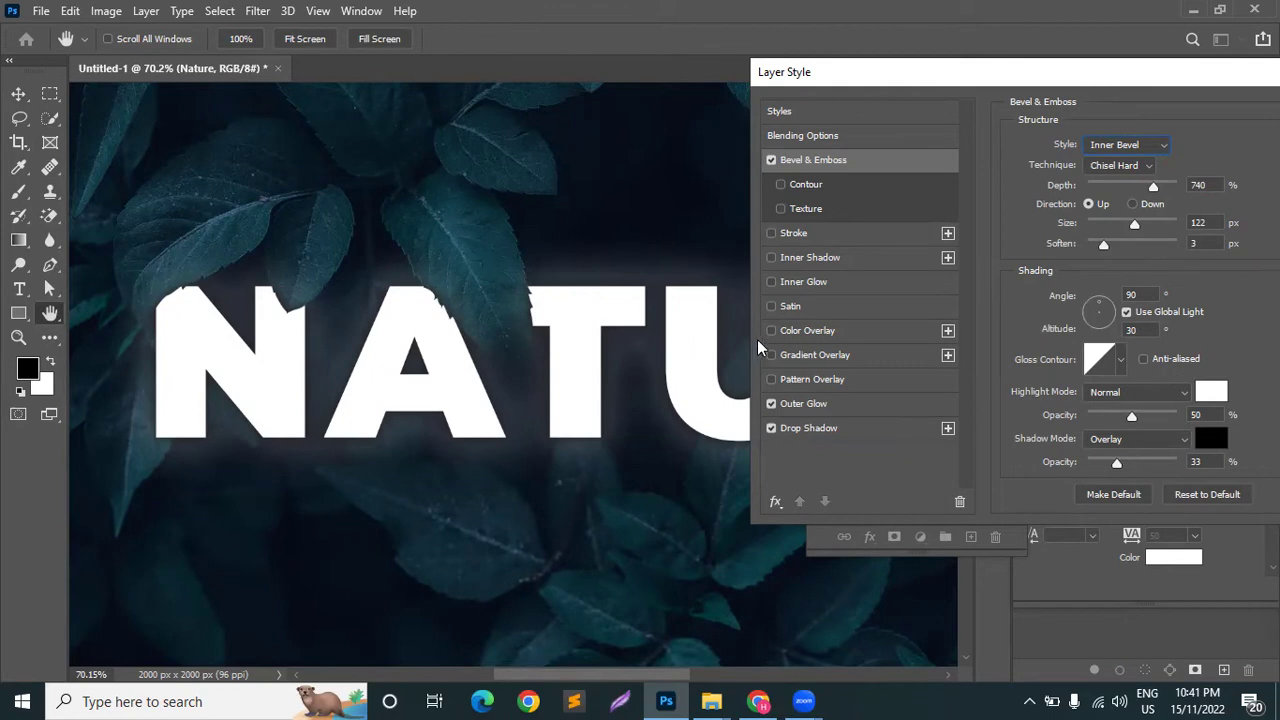
Add a mint green Color Overlay (a2ffd7) to the NATURE text
left_click(828, 334)
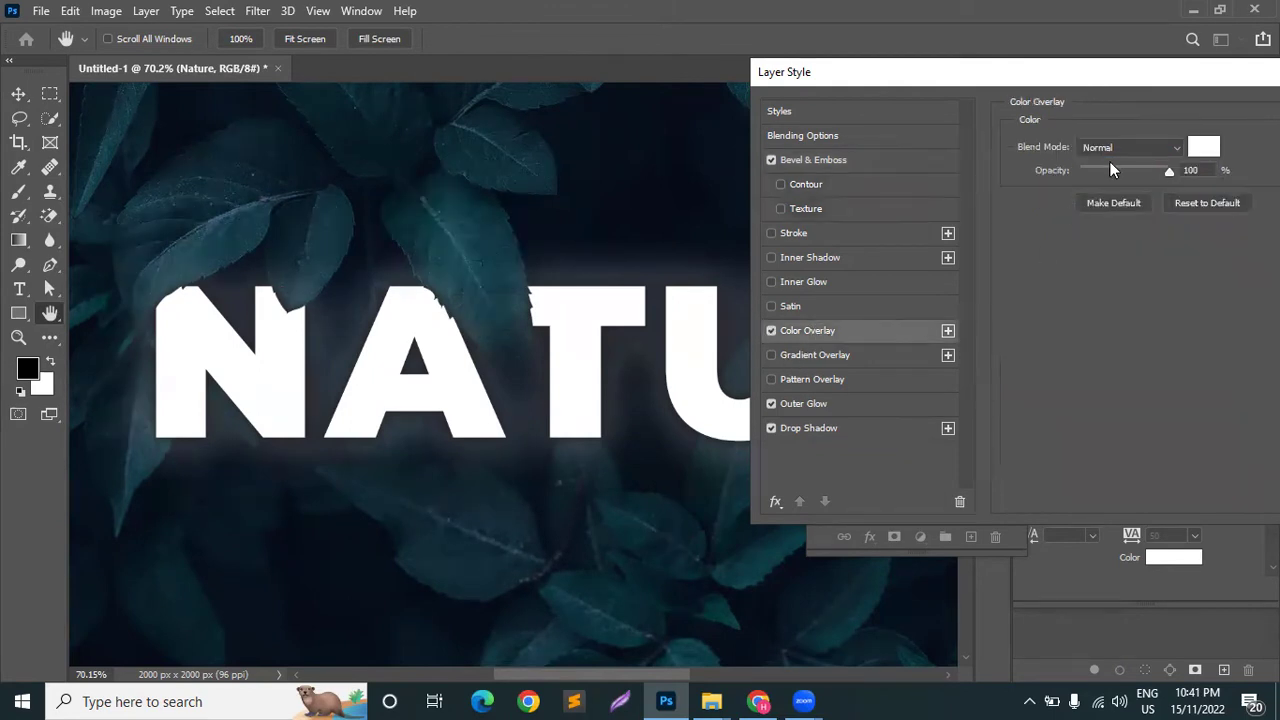
left_click(1203, 150)
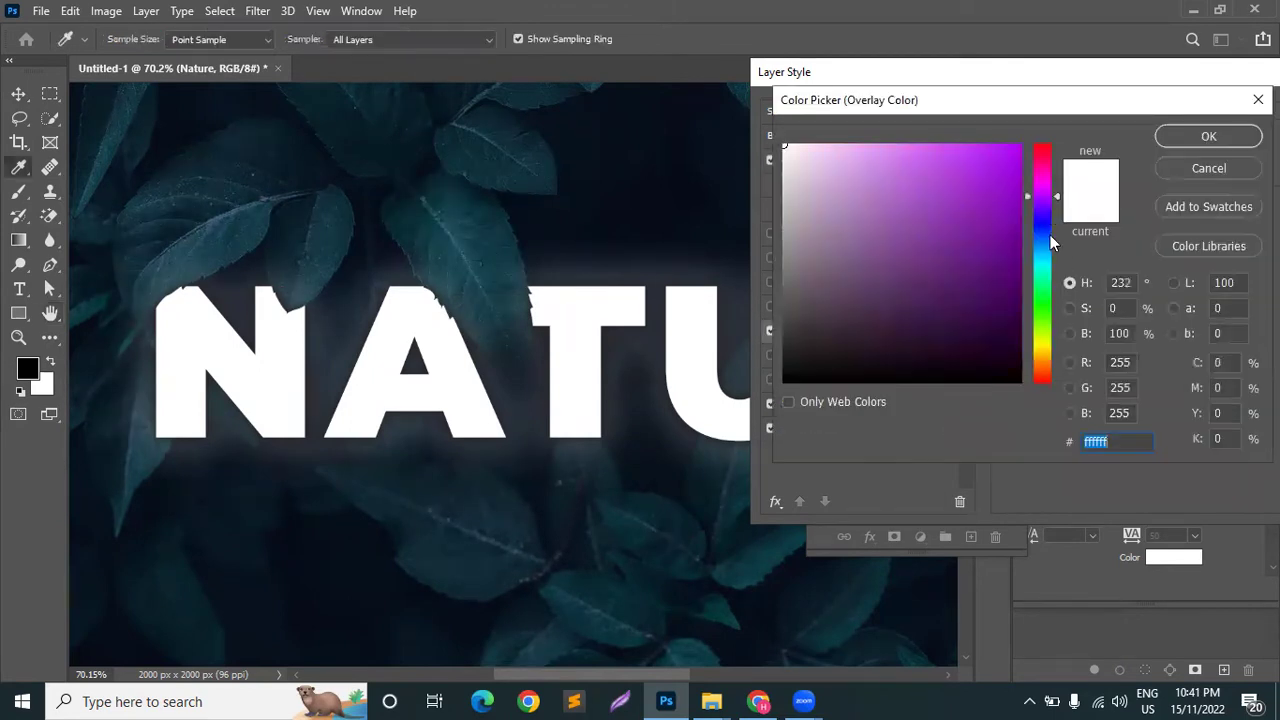
left_click(869, 144)
left_click(1049, 277)
left_click(1049, 300)
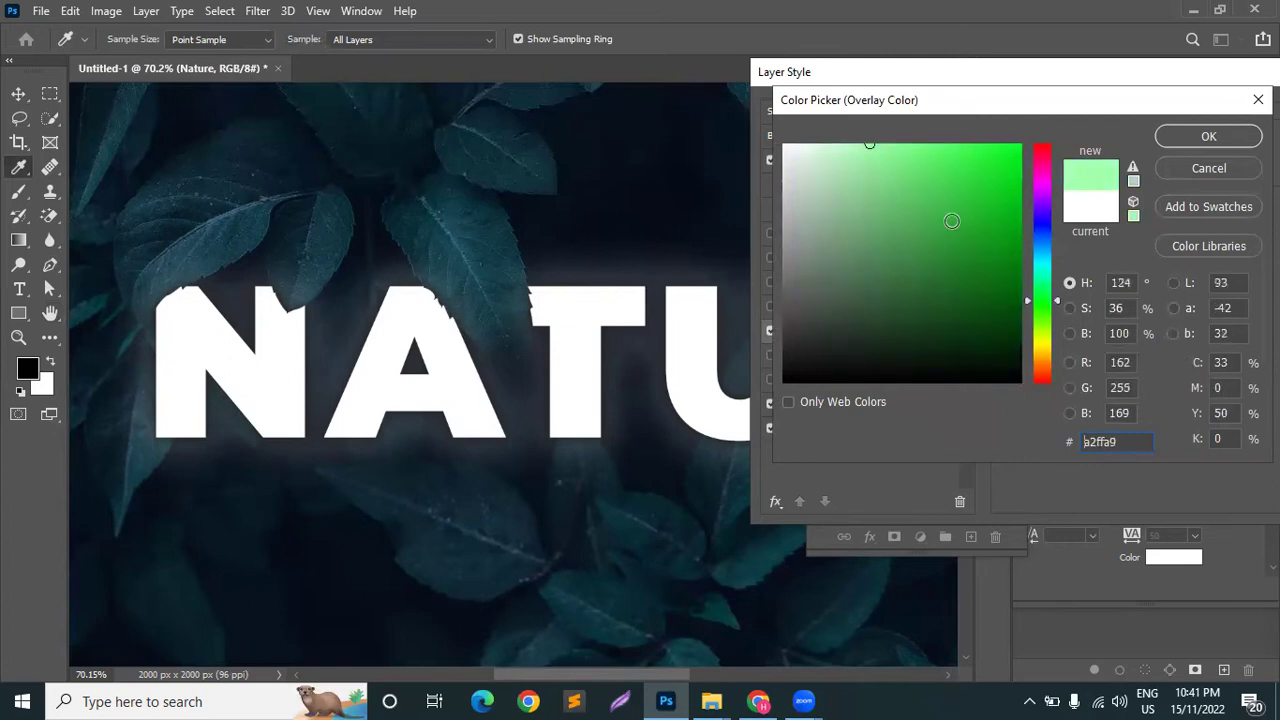
left_click_drag(1043, 294, 1043, 284)
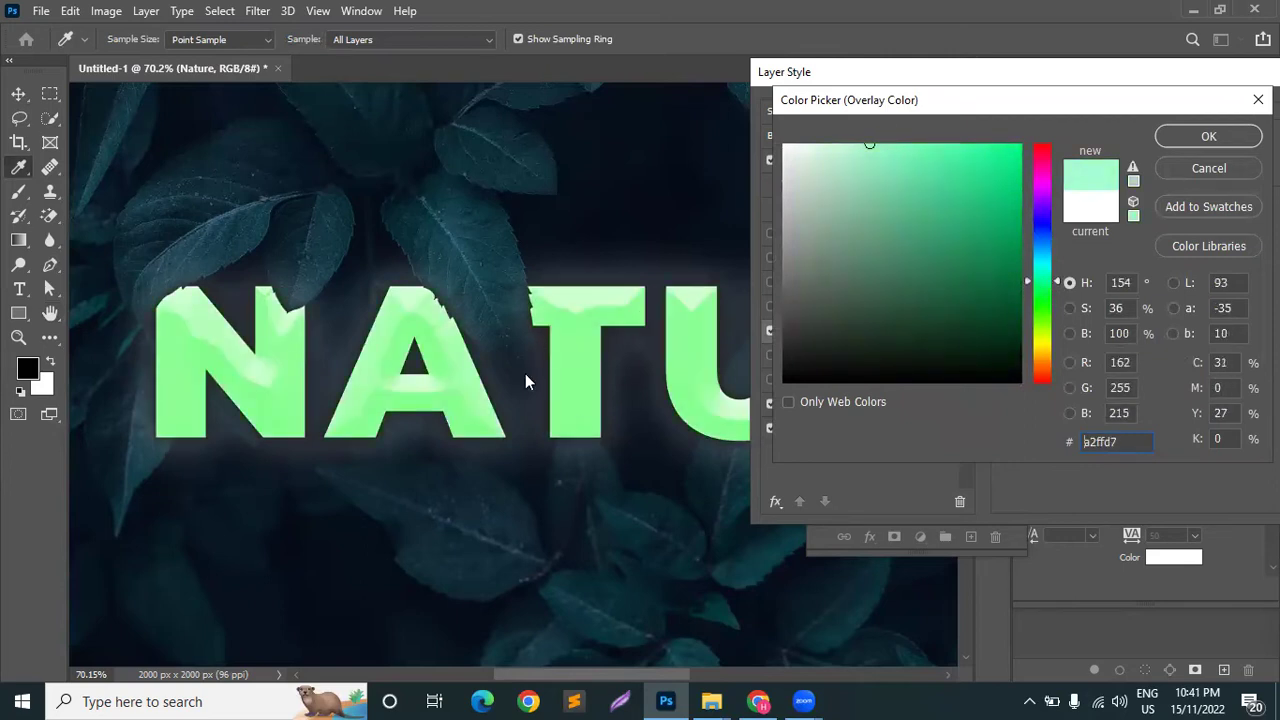
left_click(1215, 140)
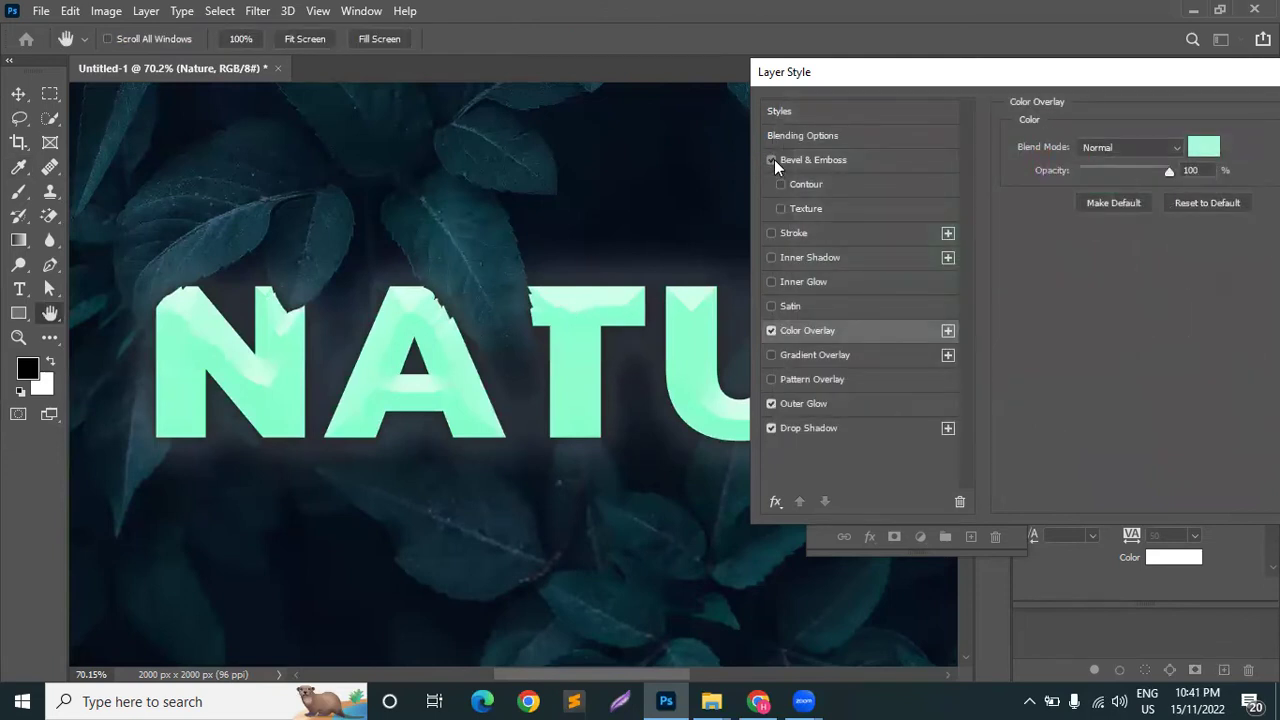
Change the bevel to Smooth technique with depth 480 and size 27
left_click(772, 160)
left_click(774, 159)
left_click(823, 161)
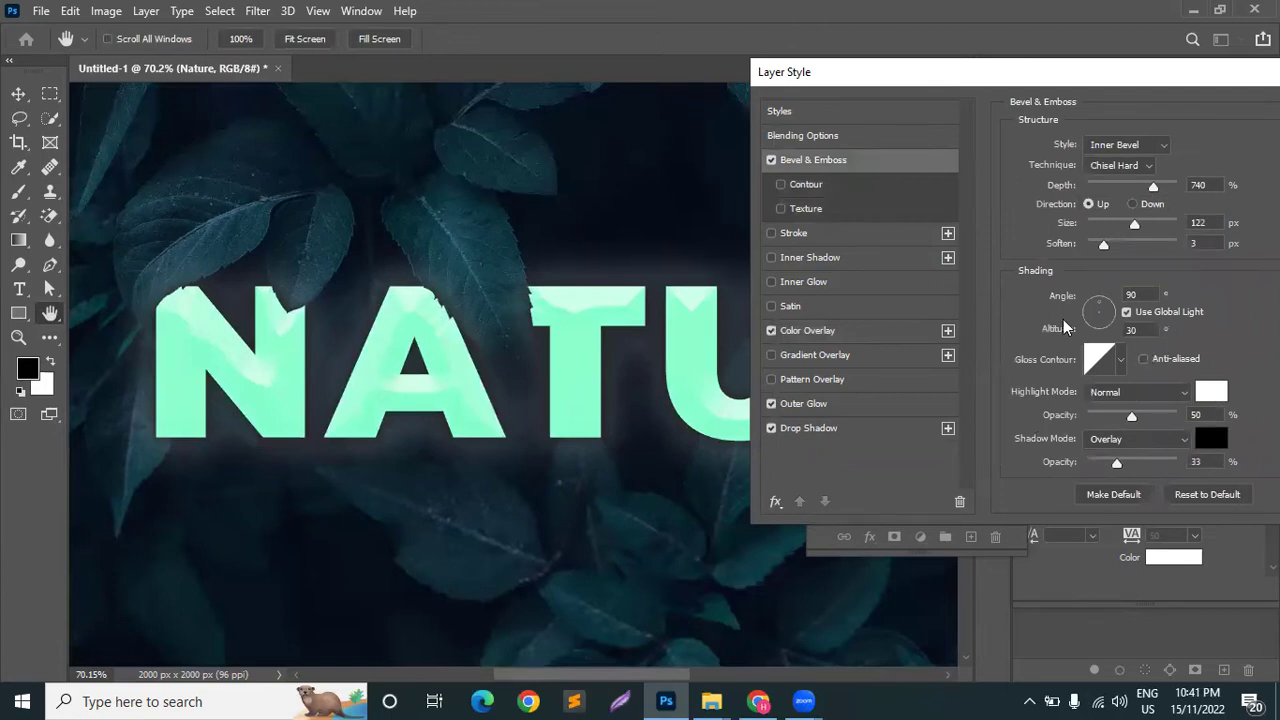
left_click(1135, 166)
left_click(1126, 181)
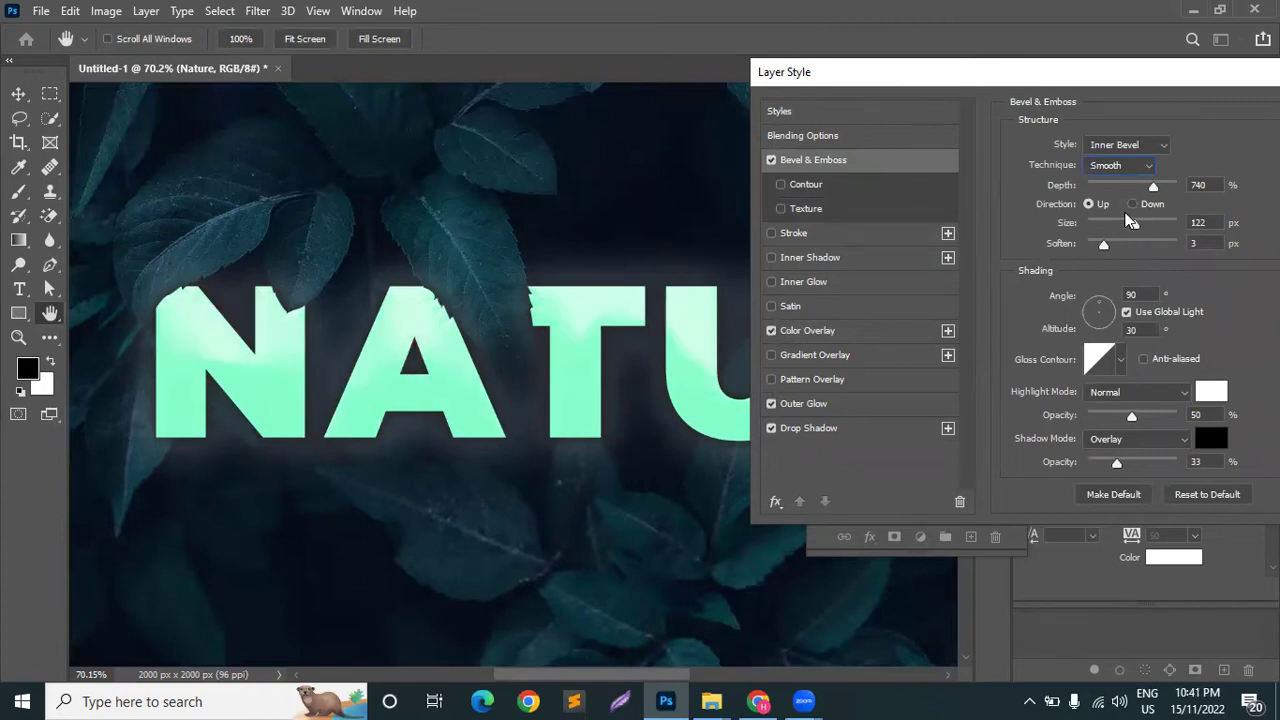
left_click_drag(1153, 190, 1103, 222)
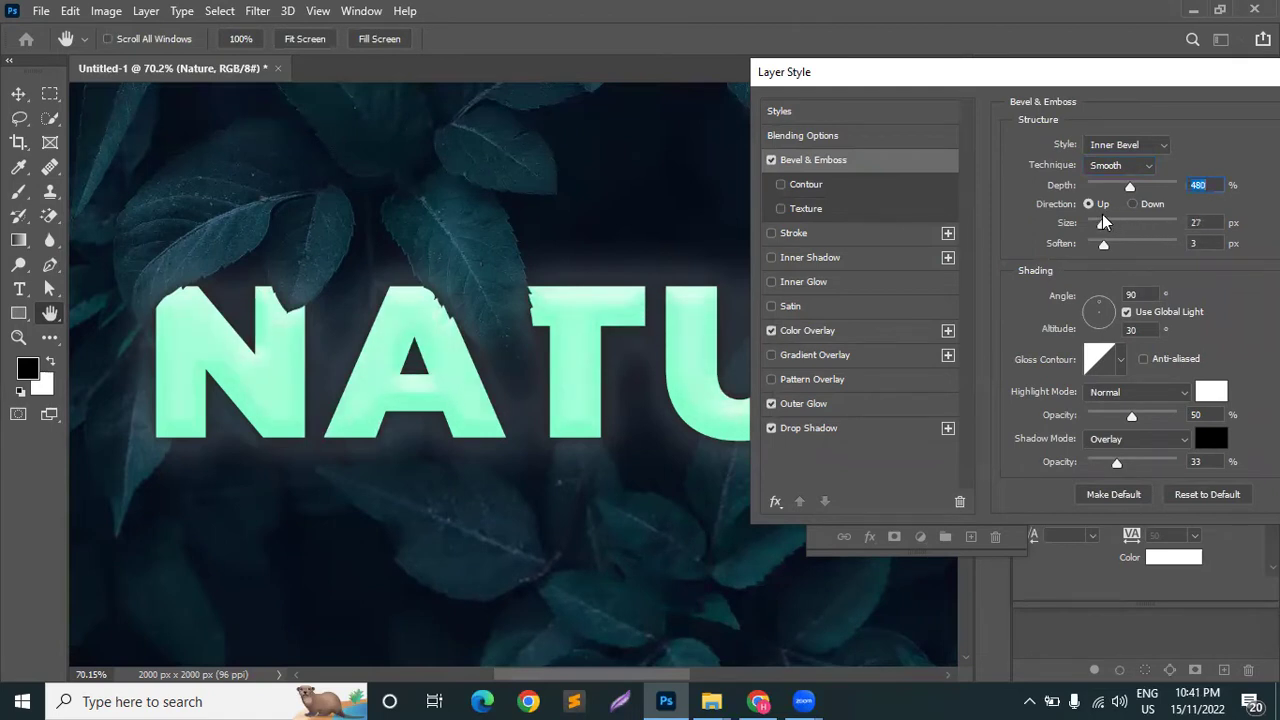
mouse_move(1103, 249)
left_mouse_down()
mouse_move(1131, 250)
mouse_move(1106, 252)
left_mouse_up()
left_click(1104, 245)
Switch off NATURE's drop shadow and bring up the Outer Glow settings
left_click_drag(1051, 82, 906, 92)
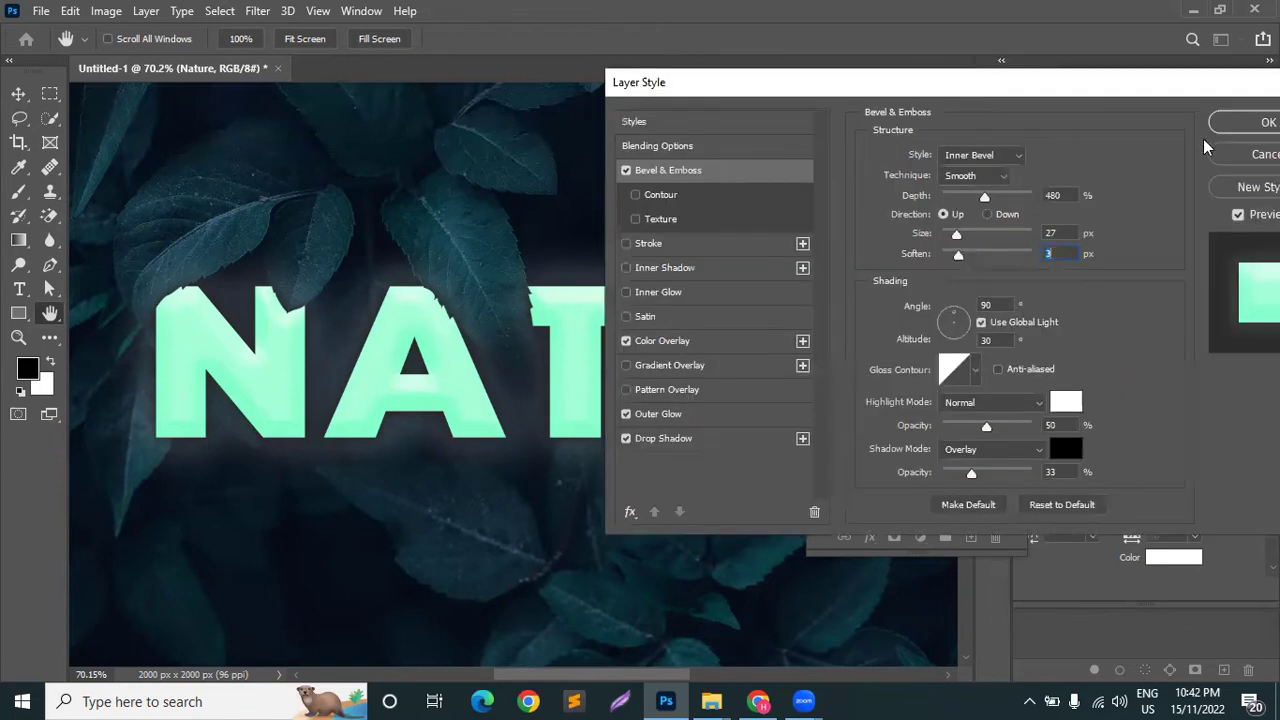
left_click(630, 442)
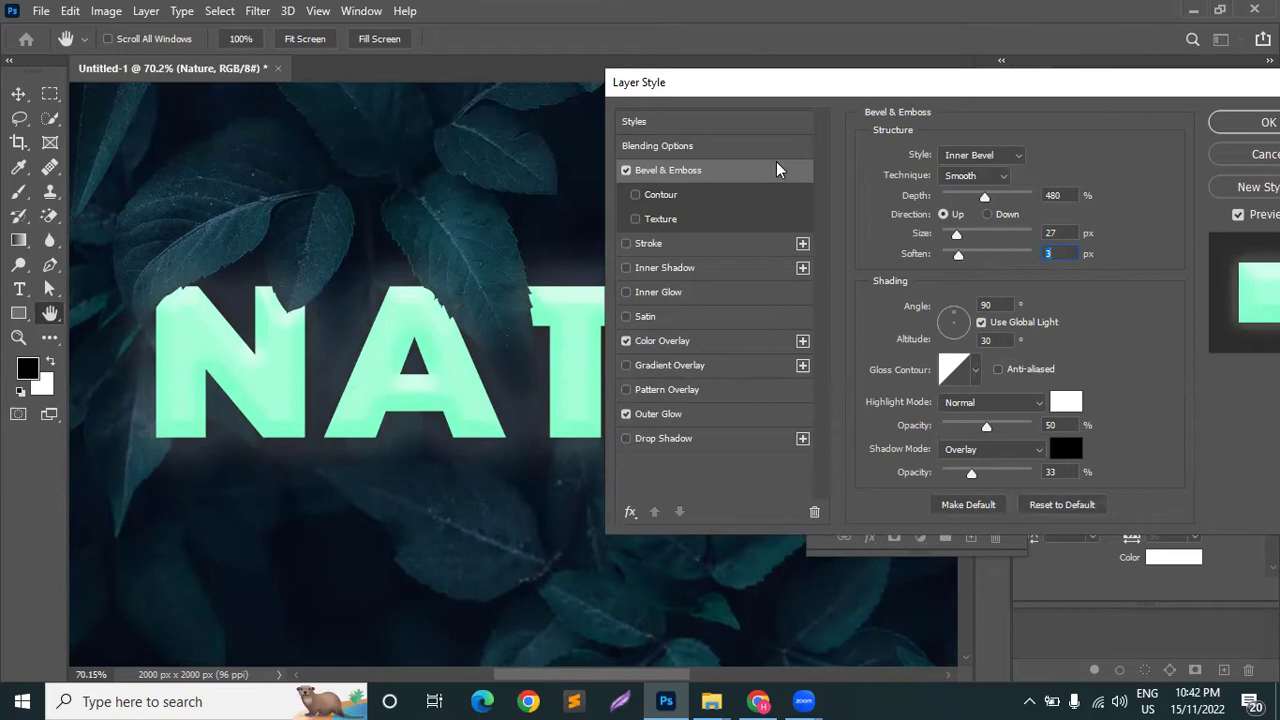
left_click_drag(793, 88, 992, 83)
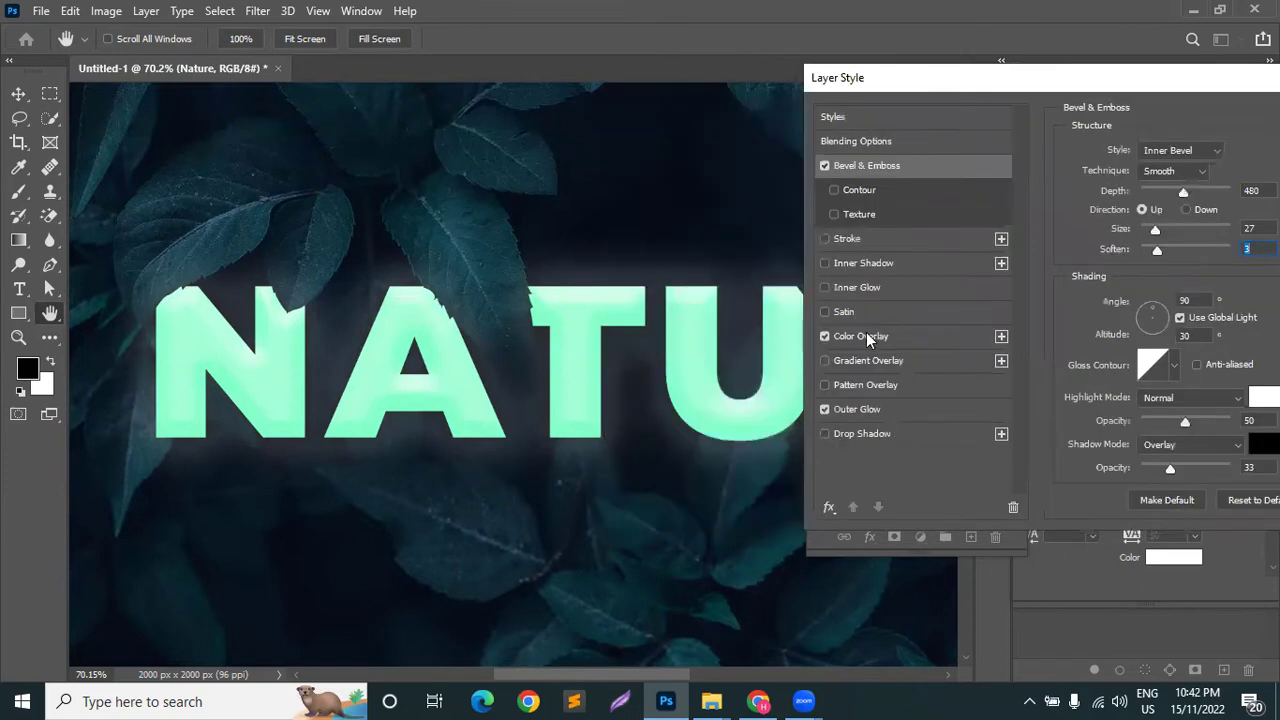
left_click(856, 404)
left_click_drag(1117, 71, 1053, 75)
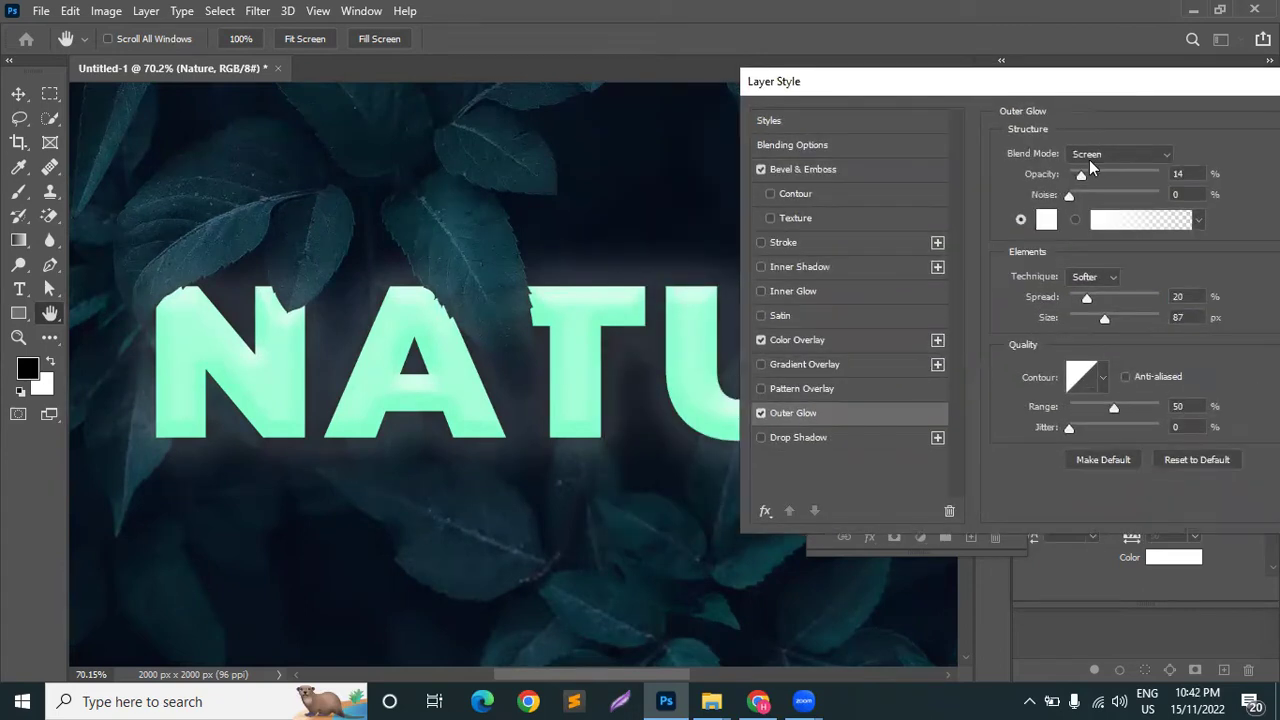
Set the white Outer Glow to Normal blend at 27% opacity and apply the styles
left_click(1089, 157)
left_click(1078, 175)
left_click_drag(1125, 173, 1095, 175)
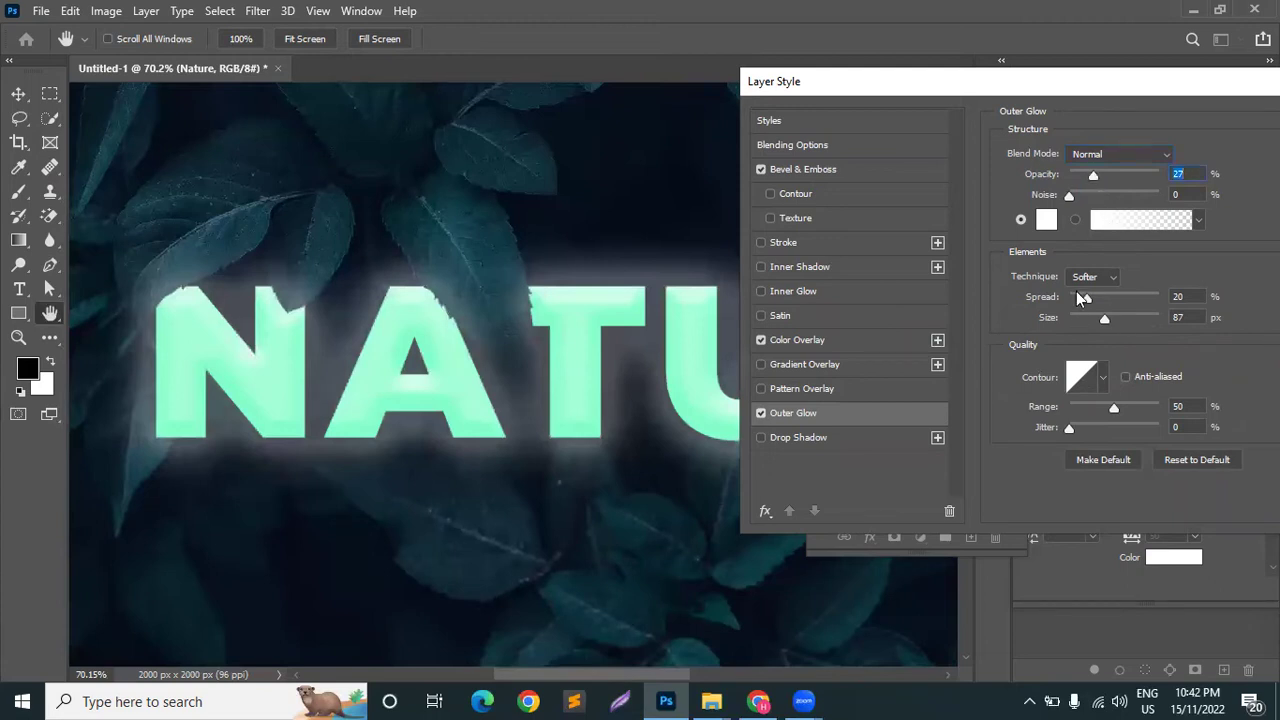
left_click(1046, 221)
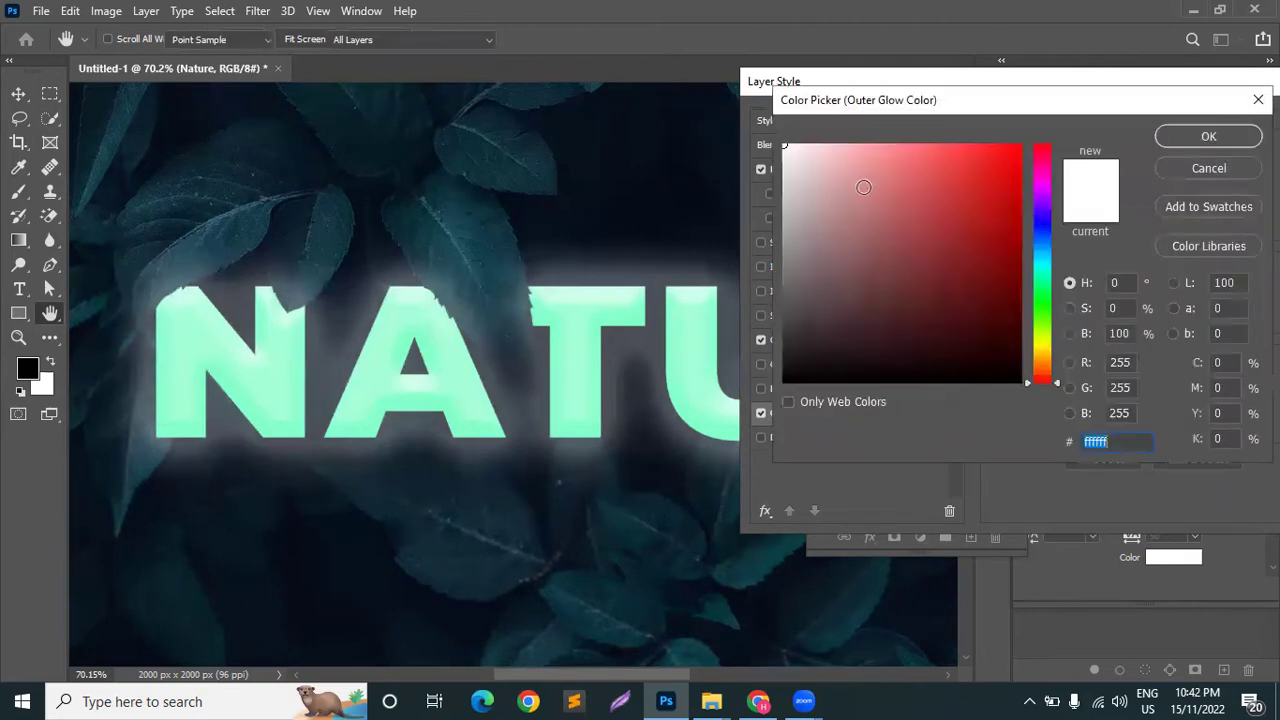
left_click(1192, 137)
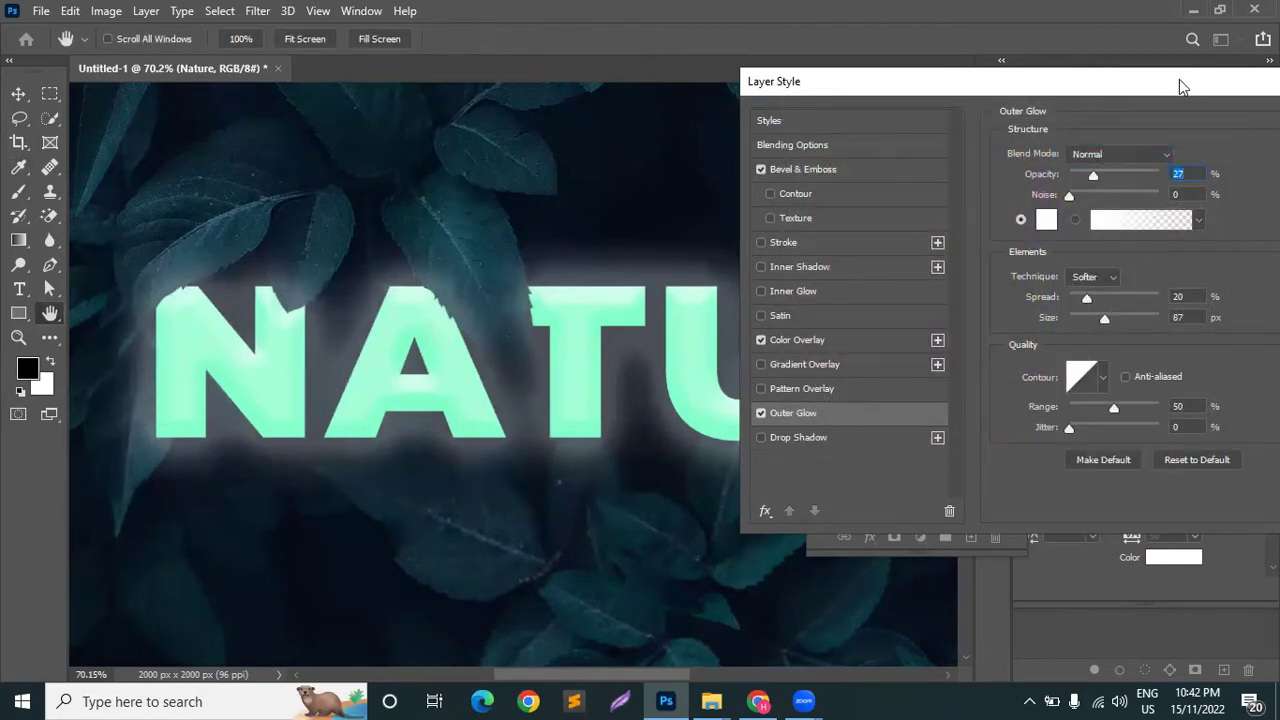
left_click(1192, 122)
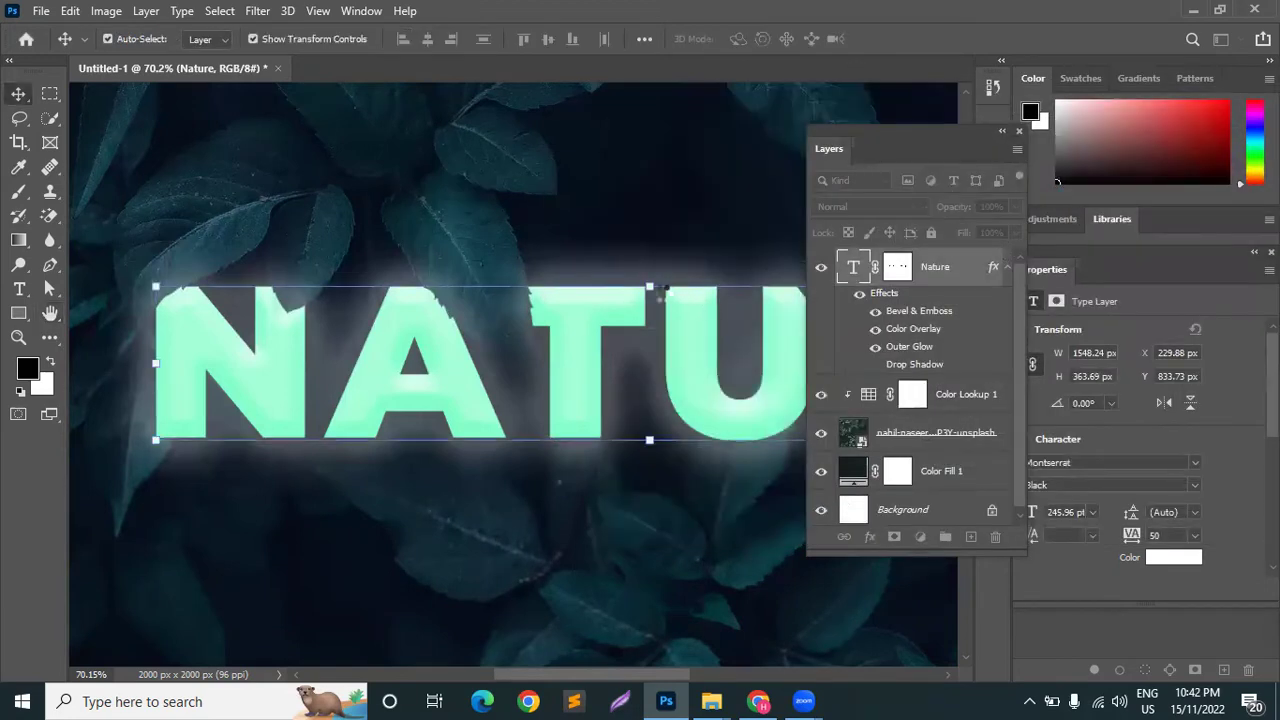
Lower Color Lookup 1's opacity to about 56% to brighten the leaf photo
scroll(620, 285, "down", 5)
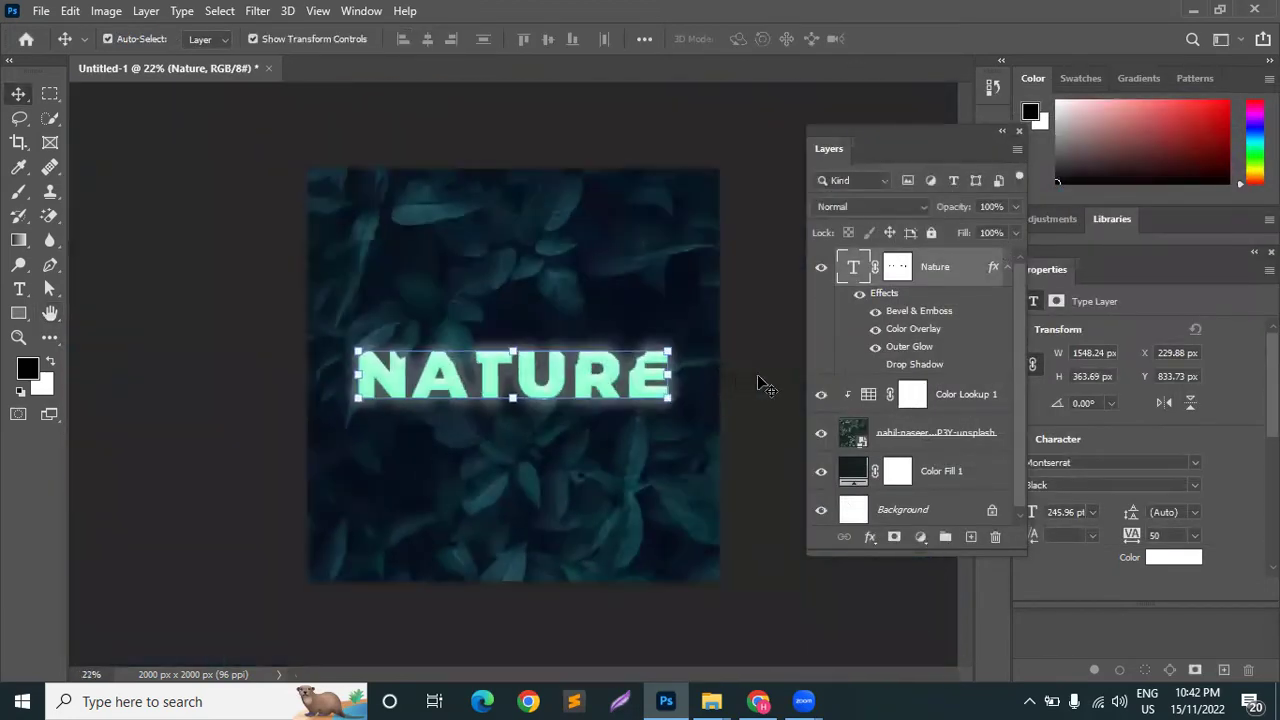
left_click(757, 383)
scroll(540, 450, "up", 2)
scroll(548, 480, "down", 1)
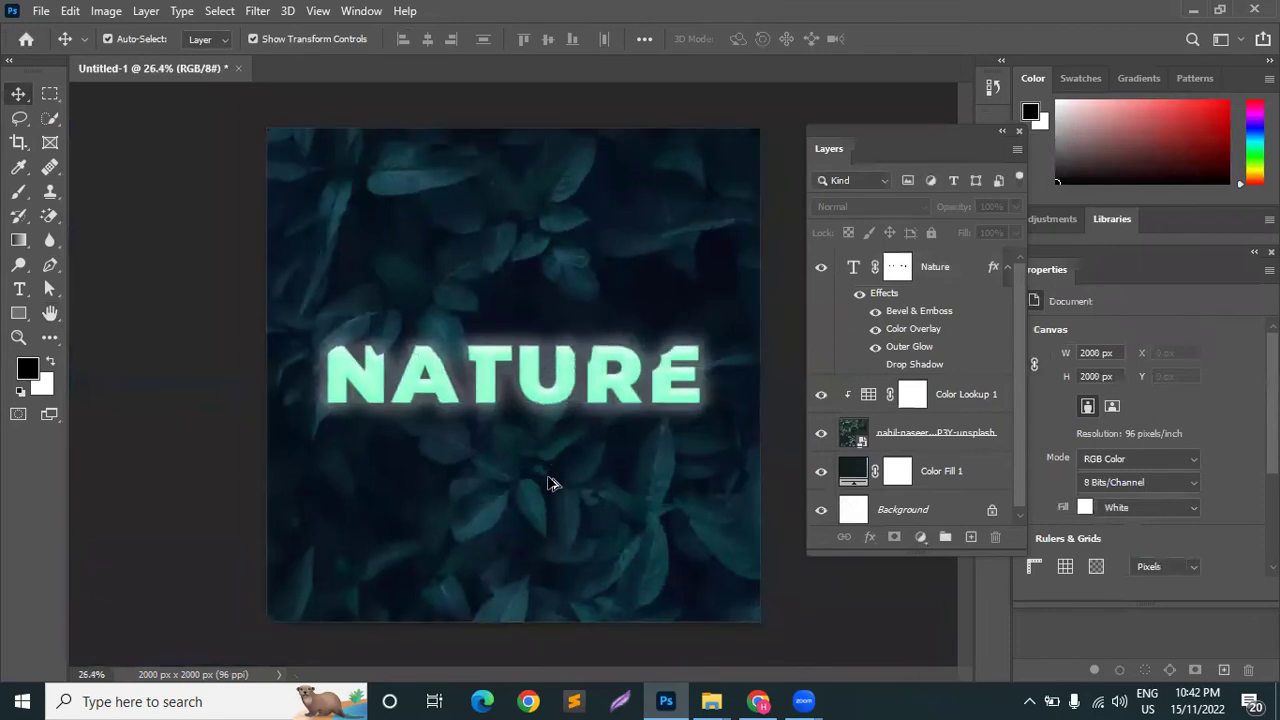
left_click(912, 394)
mouse_move(953, 207)
left_mouse_down()
mouse_move(928, 208)
mouse_move(967, 209)
left_mouse_up()
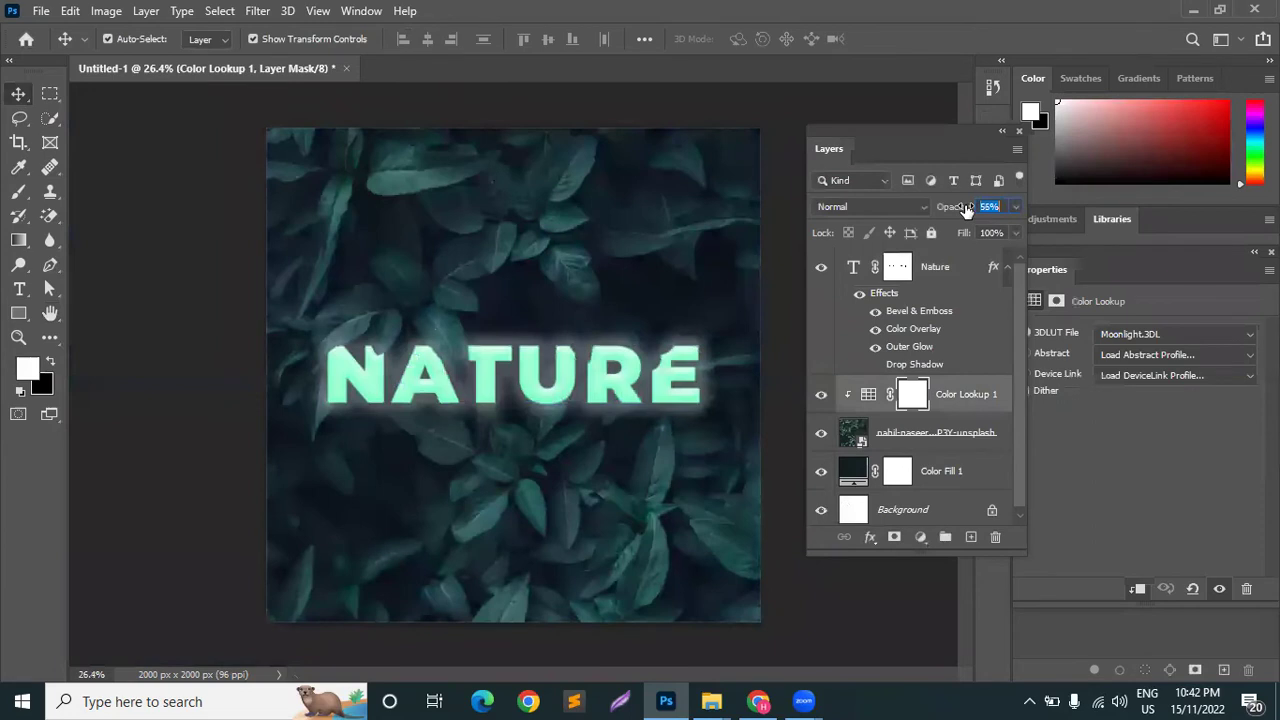
left_click(850, 578)
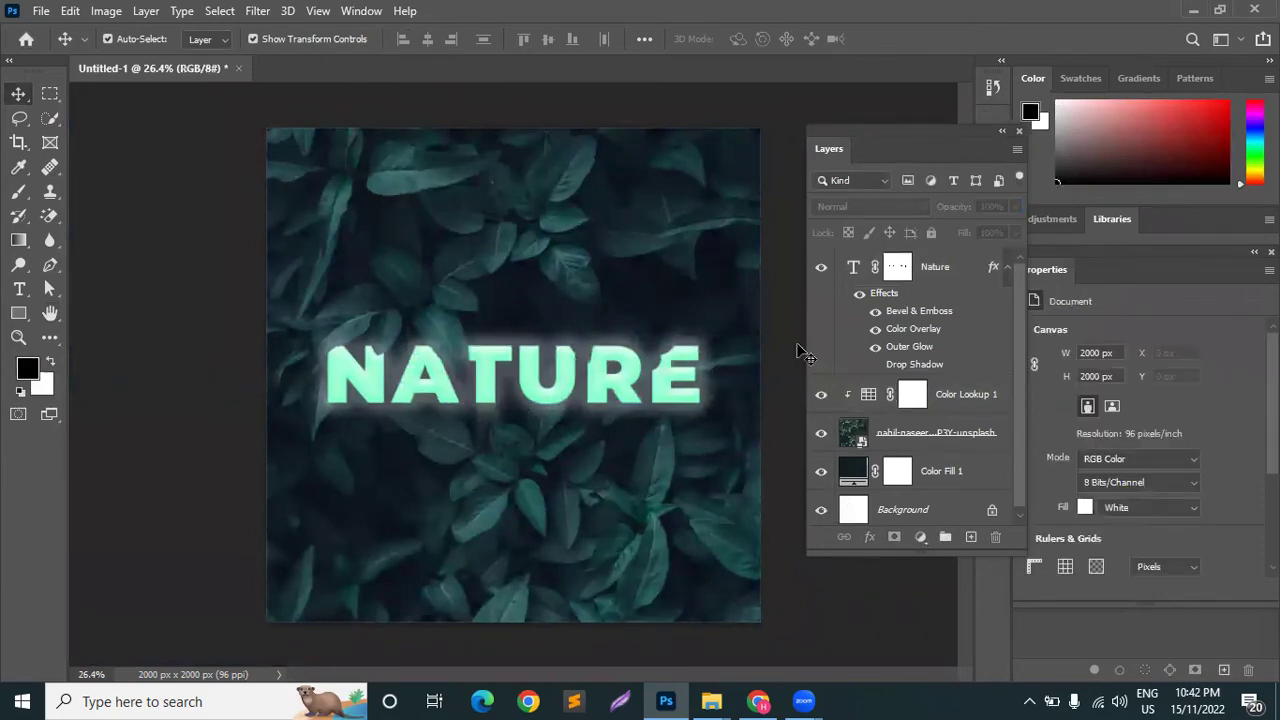
left_click(937, 274)
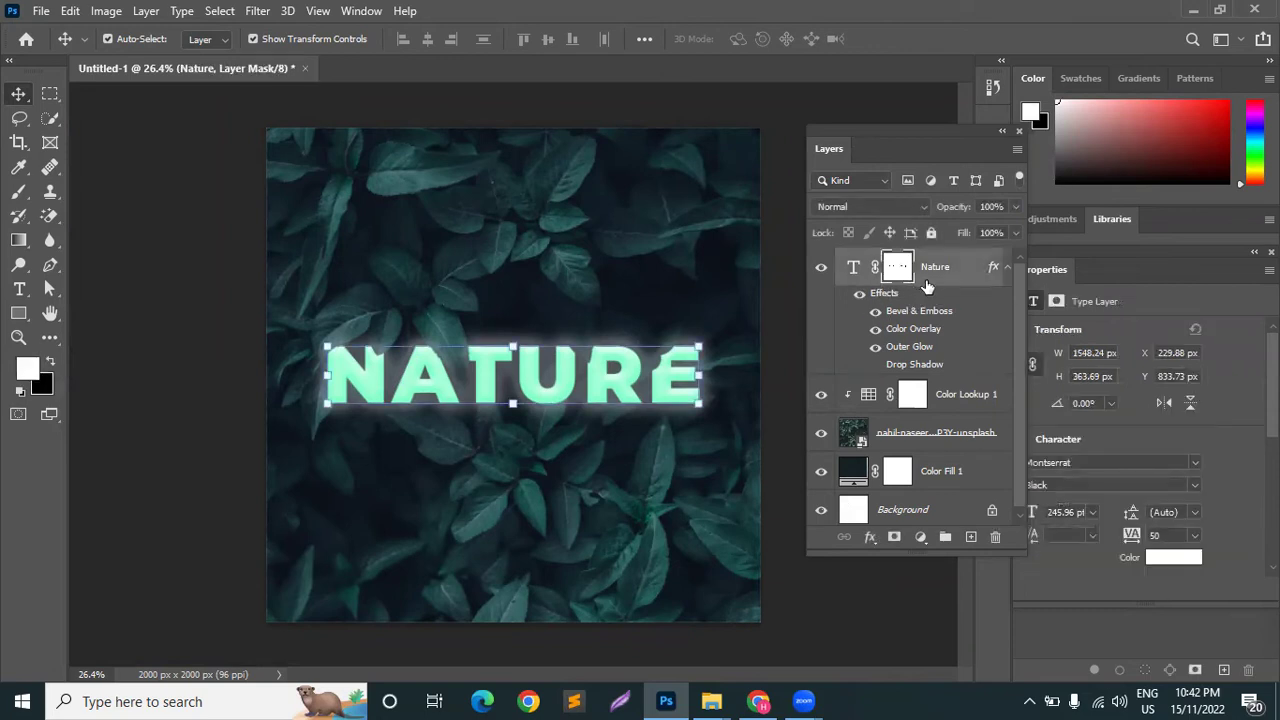
Duplicate Nature with Ctrl+J and delete Bevel & Emboss, Color Overlay and Drop Shadow from the original
key("ctrl")
key("ctrl+j")
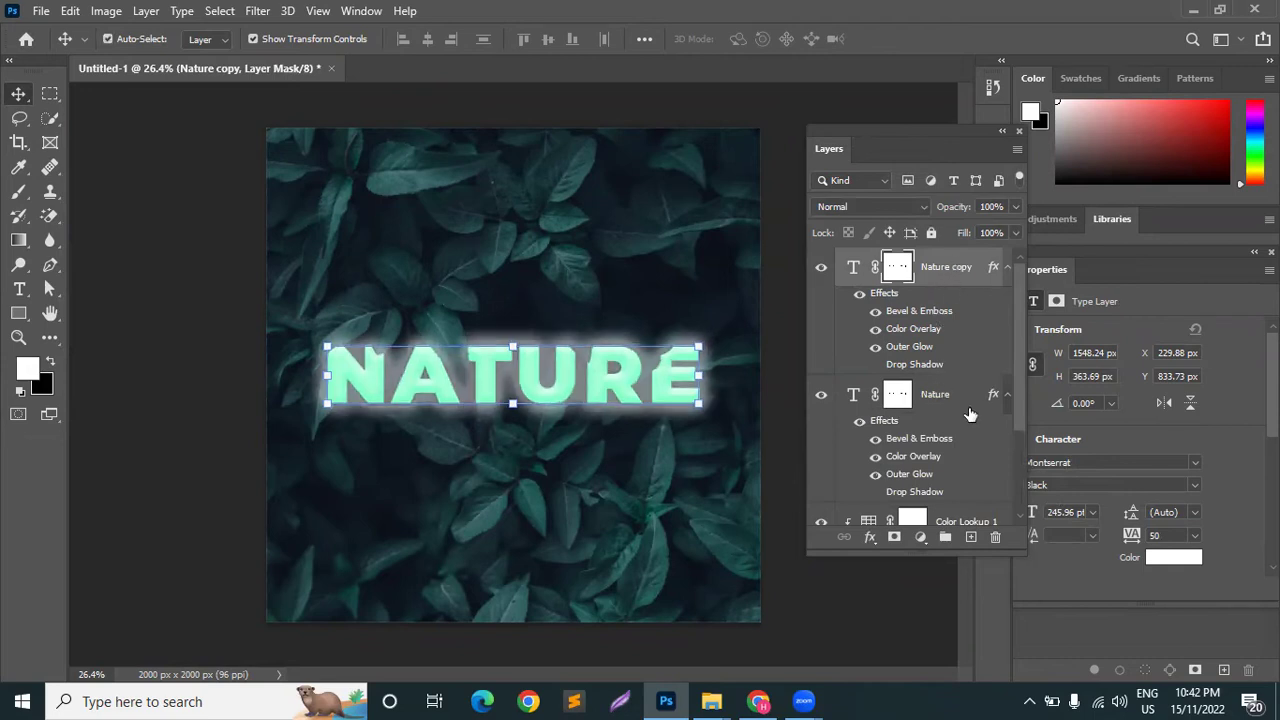
left_click(915, 442)
left_click_drag(900, 450, 995, 540)
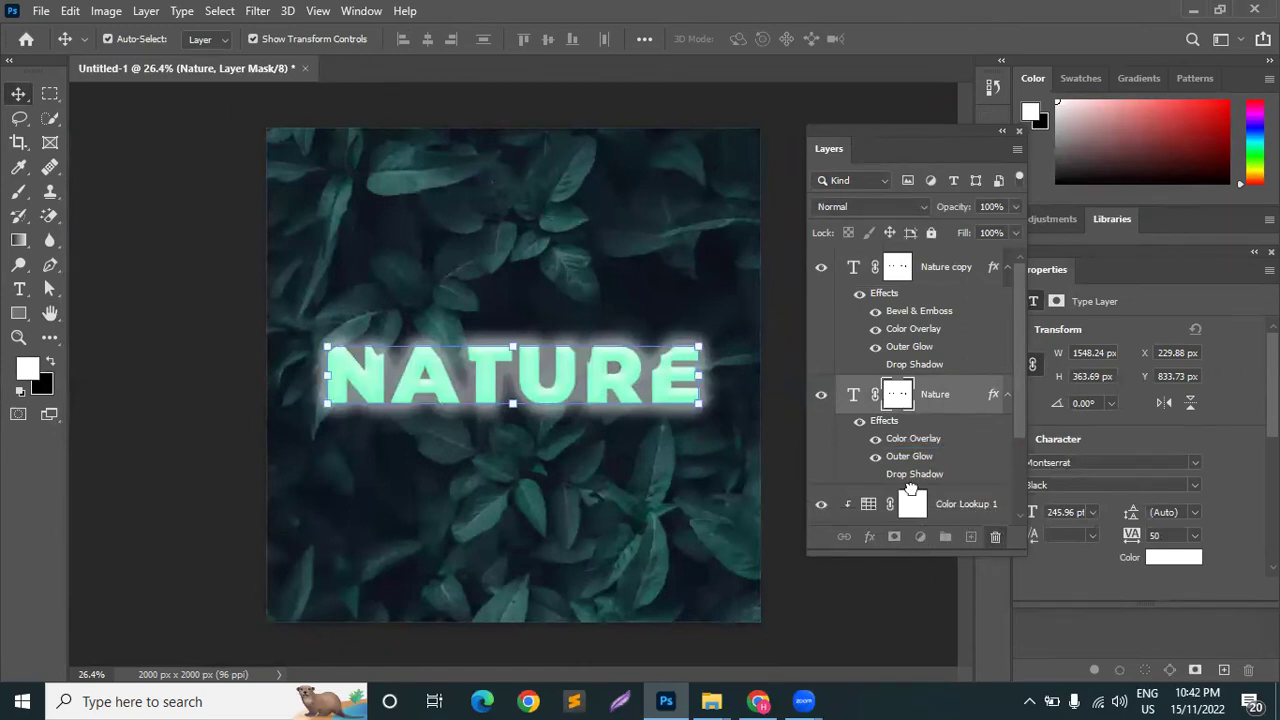
left_click_drag(908, 457, 995, 537)
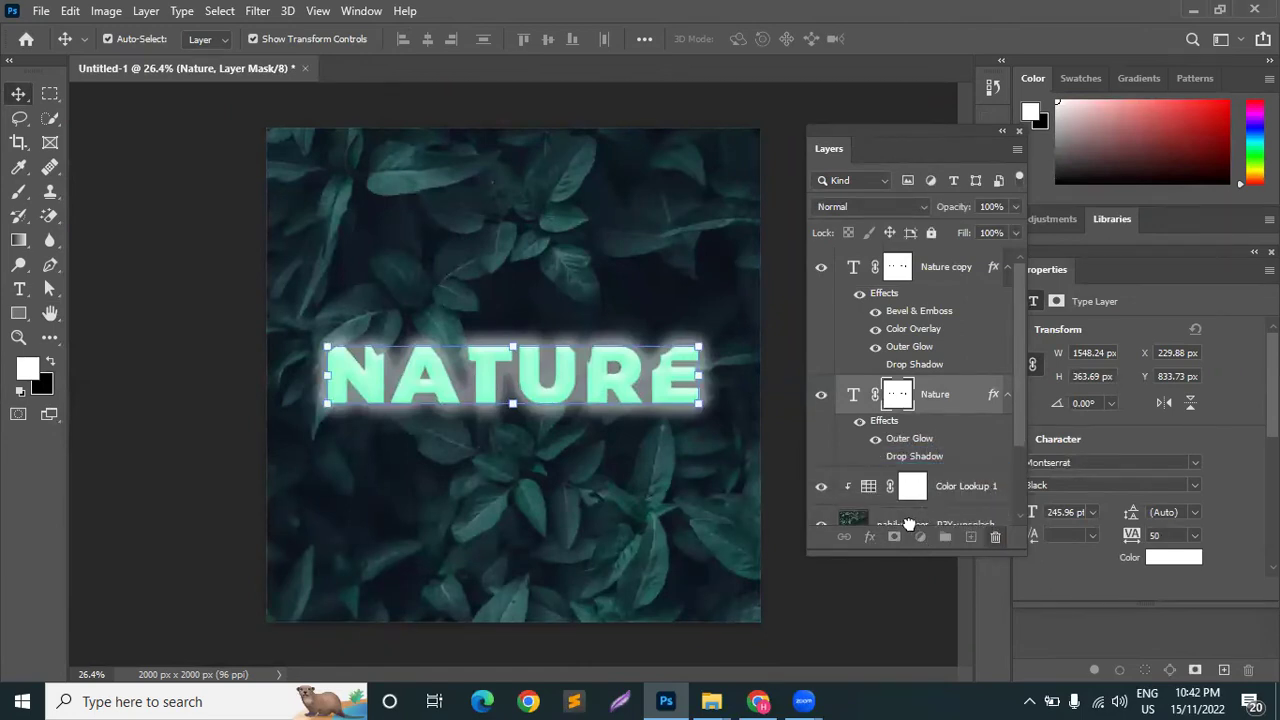
left_click(910, 442)
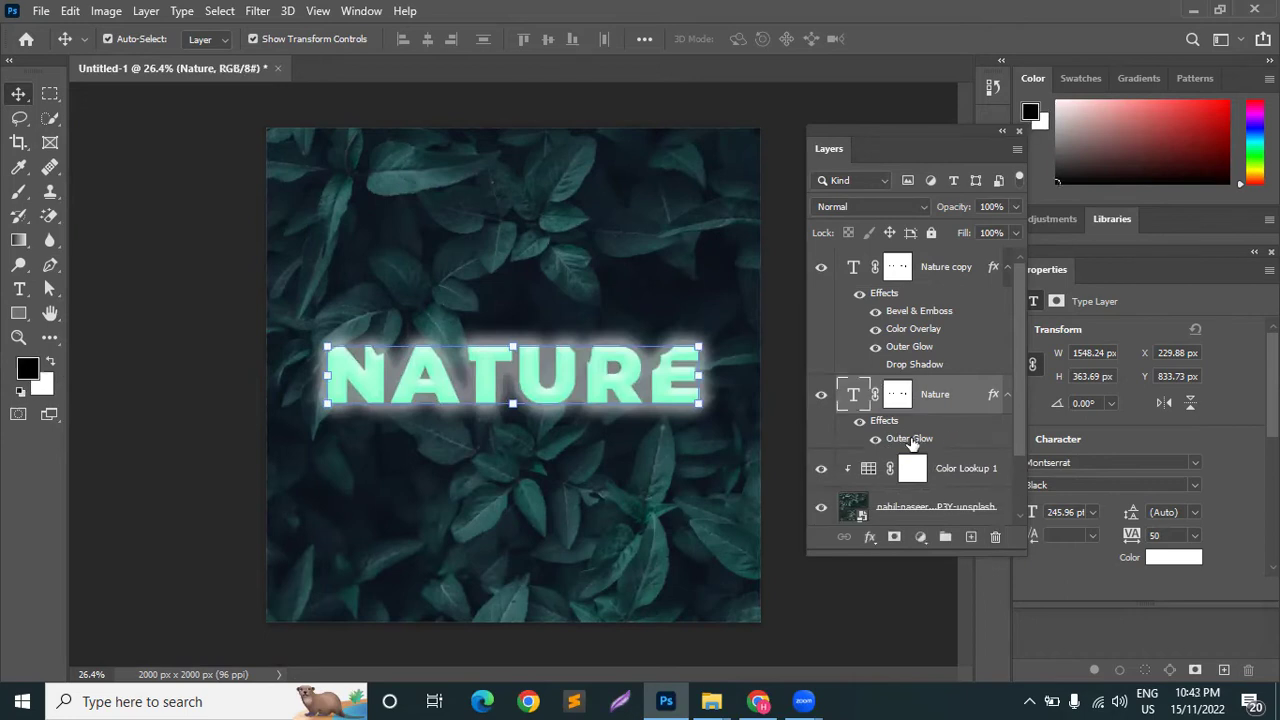
Sample the NATURE text's mint colour as the original Nature layer's outer glow colour
double_click(910, 442)
left_click_drag(812, 91, 1068, 119)
left_click(1109, 247)
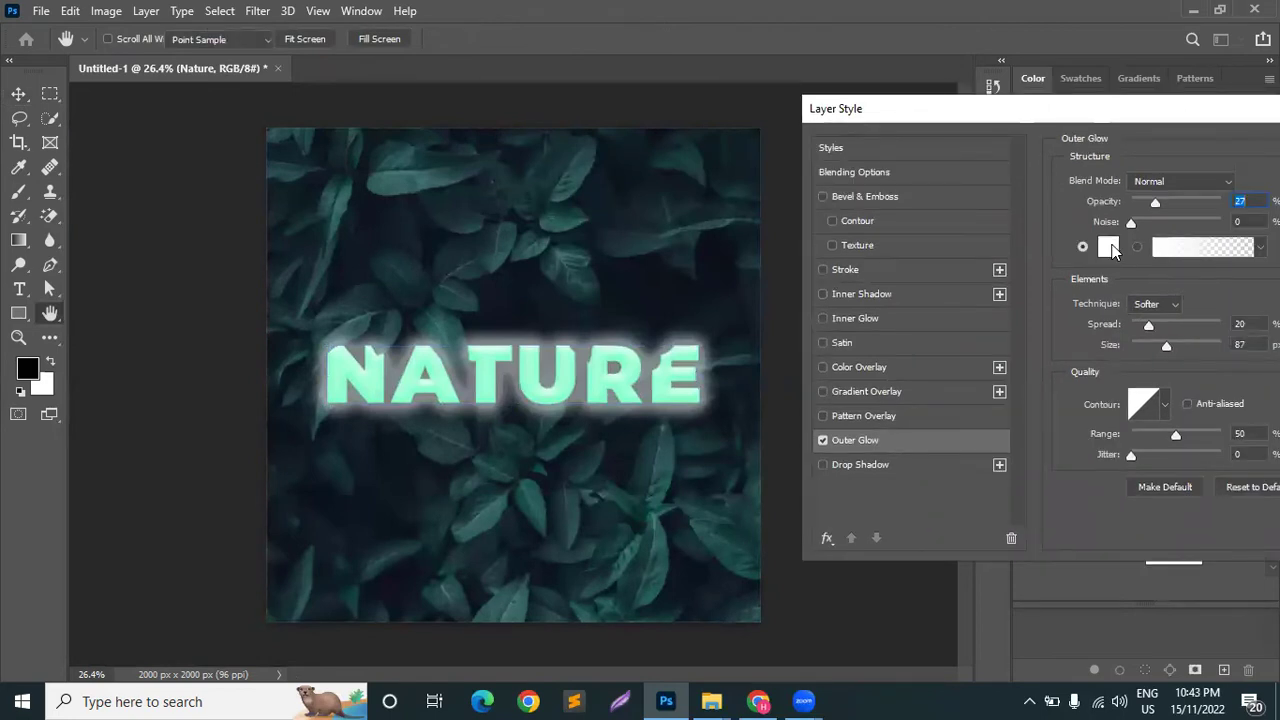
left_click(418, 373)
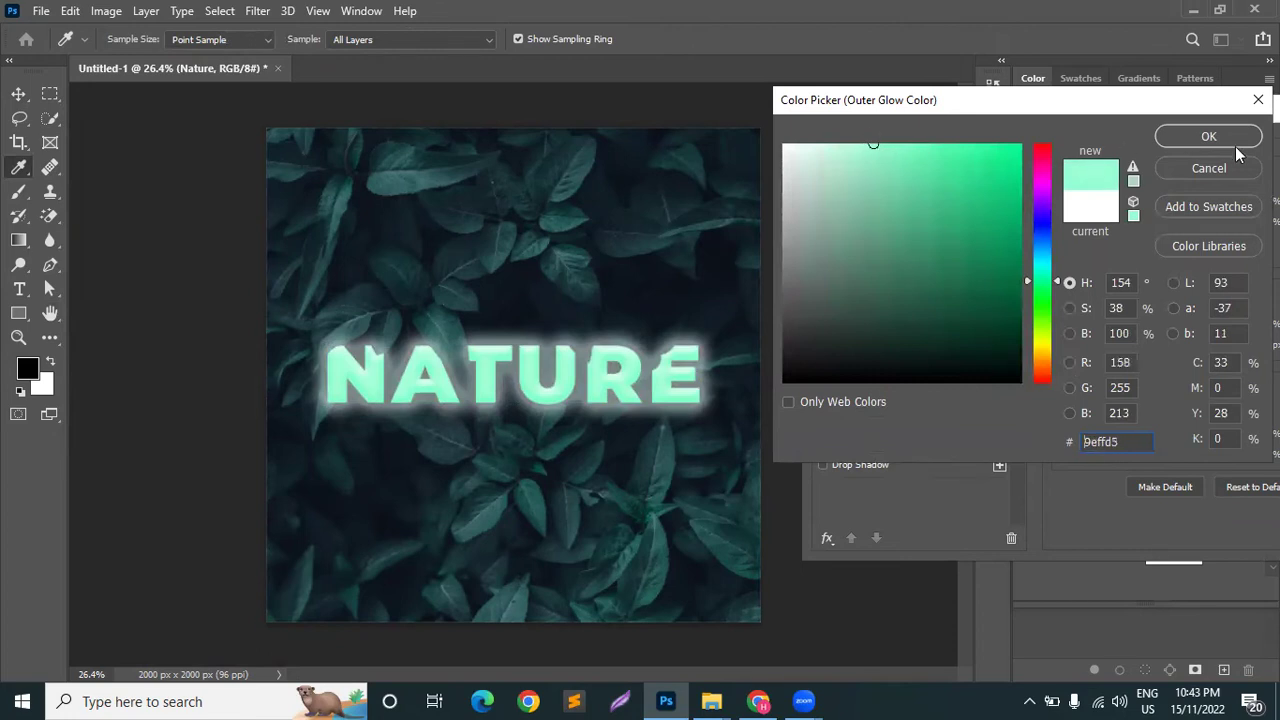
left_click(1208, 136)
Set the mint glow to 8% opacity, 8% spread and 62 px size, and apply it
mouse_move(1156, 203)
left_mouse_down()
mouse_move(1173, 206)
mouse_move(1138, 204)
left_mouse_up()
left_click_drag(1157, 340, 1168, 325)
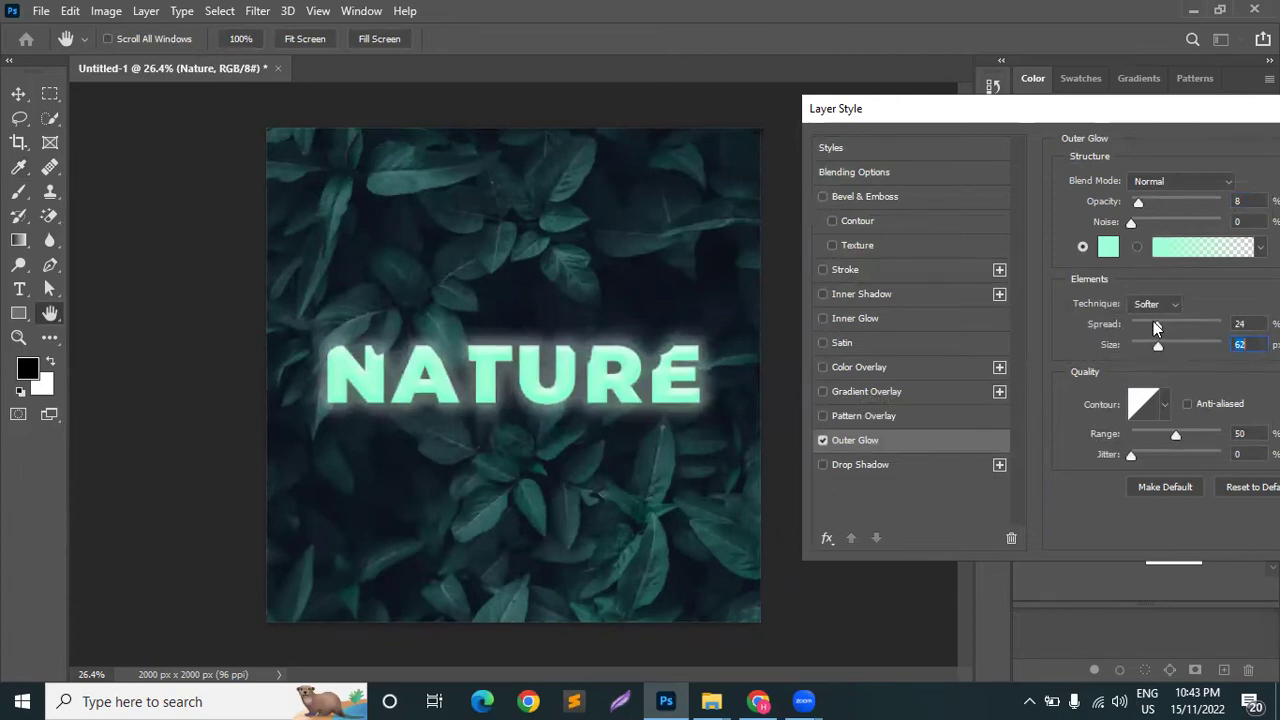
left_click(823, 441)
left_click(823, 441)
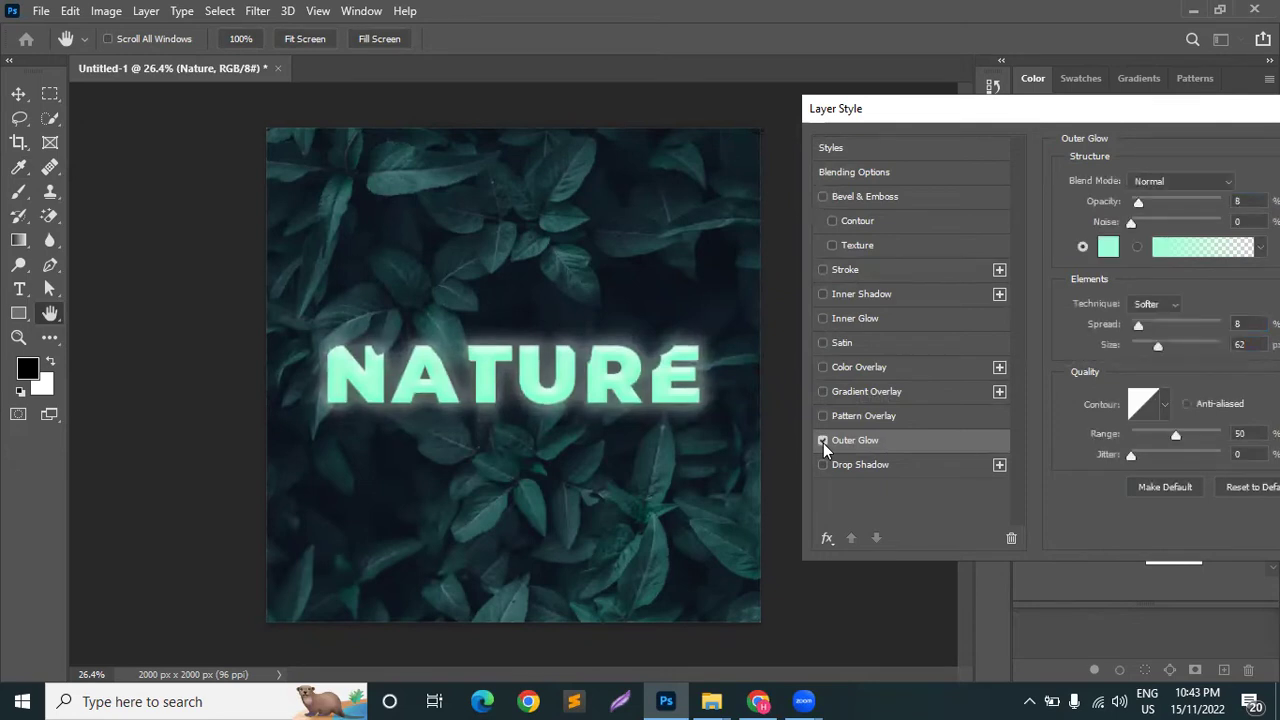
left_click_drag(1055, 103, 847, 89)
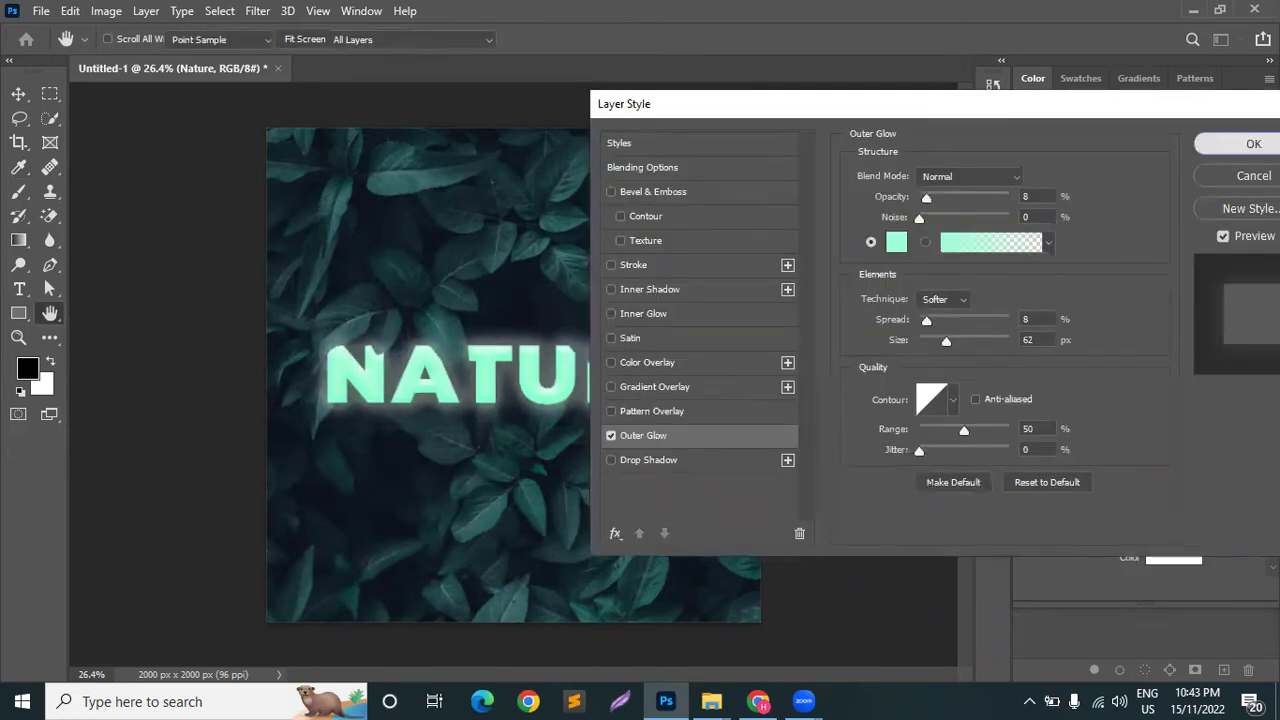
left_click(1246, 143)
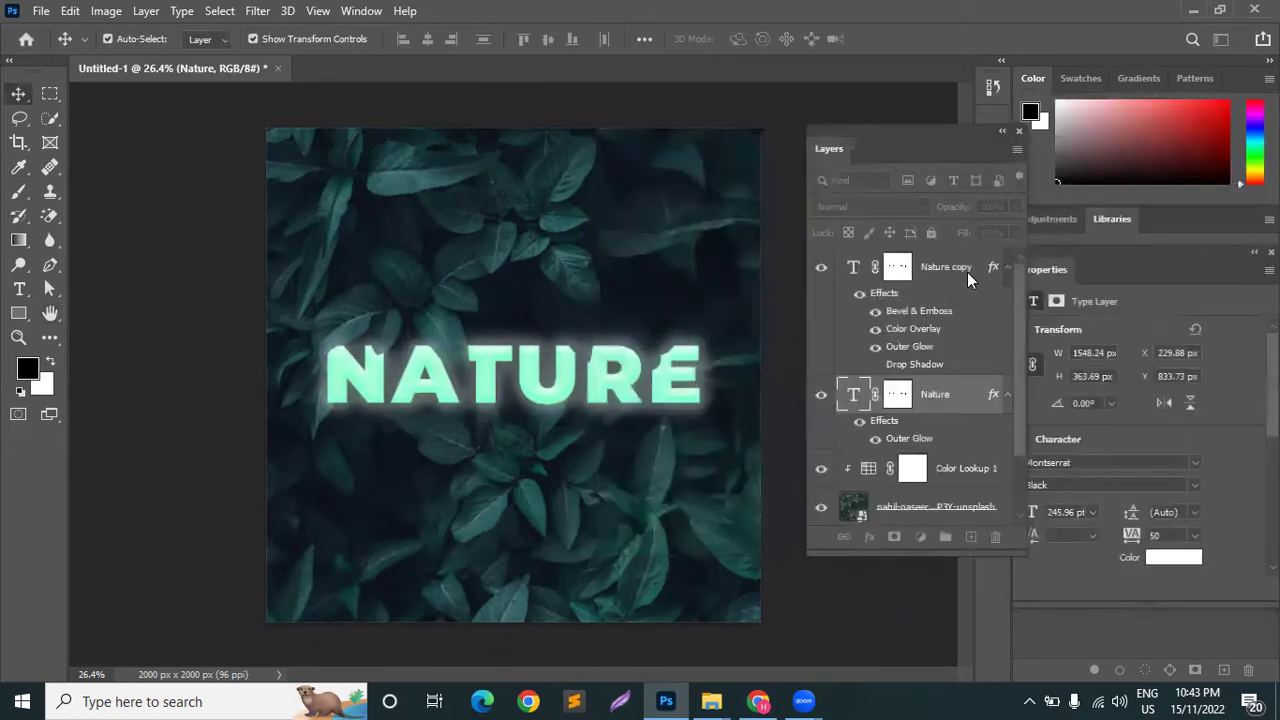
Shrink the Nature copy layer's white outer glow to 40 px
left_click(920, 348)
left_click(921, 350)
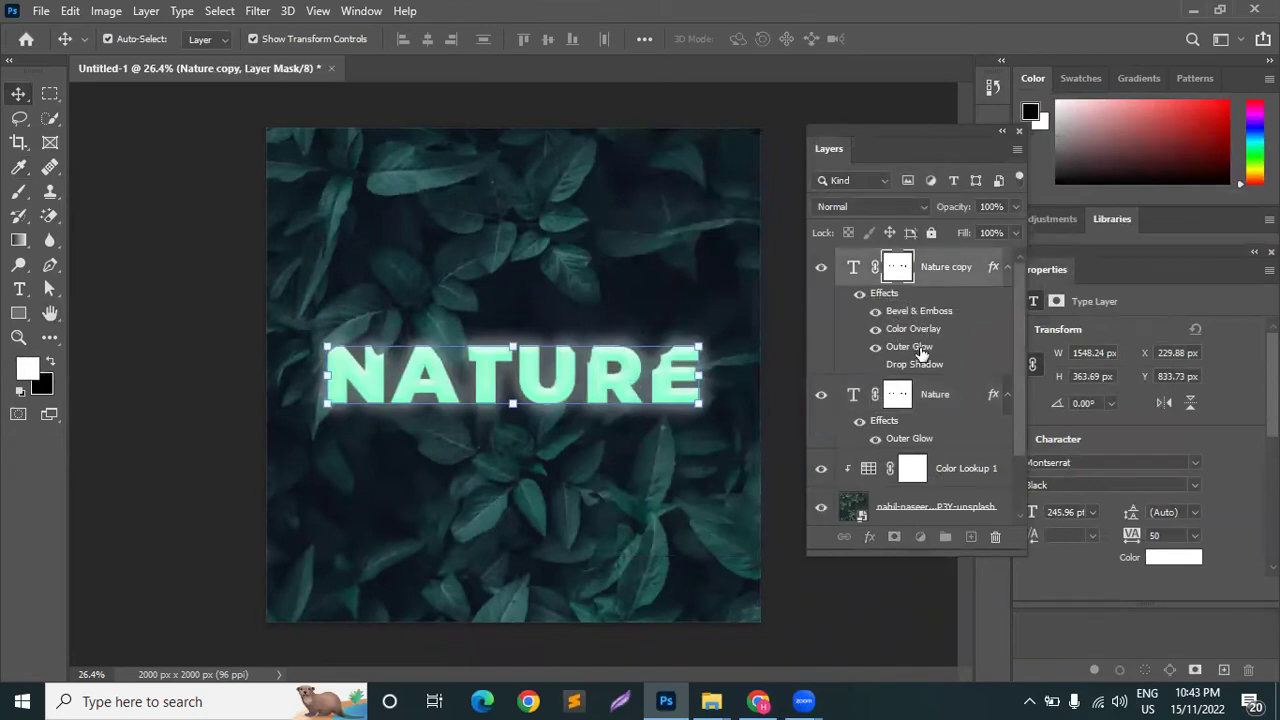
key("x")
key("h")
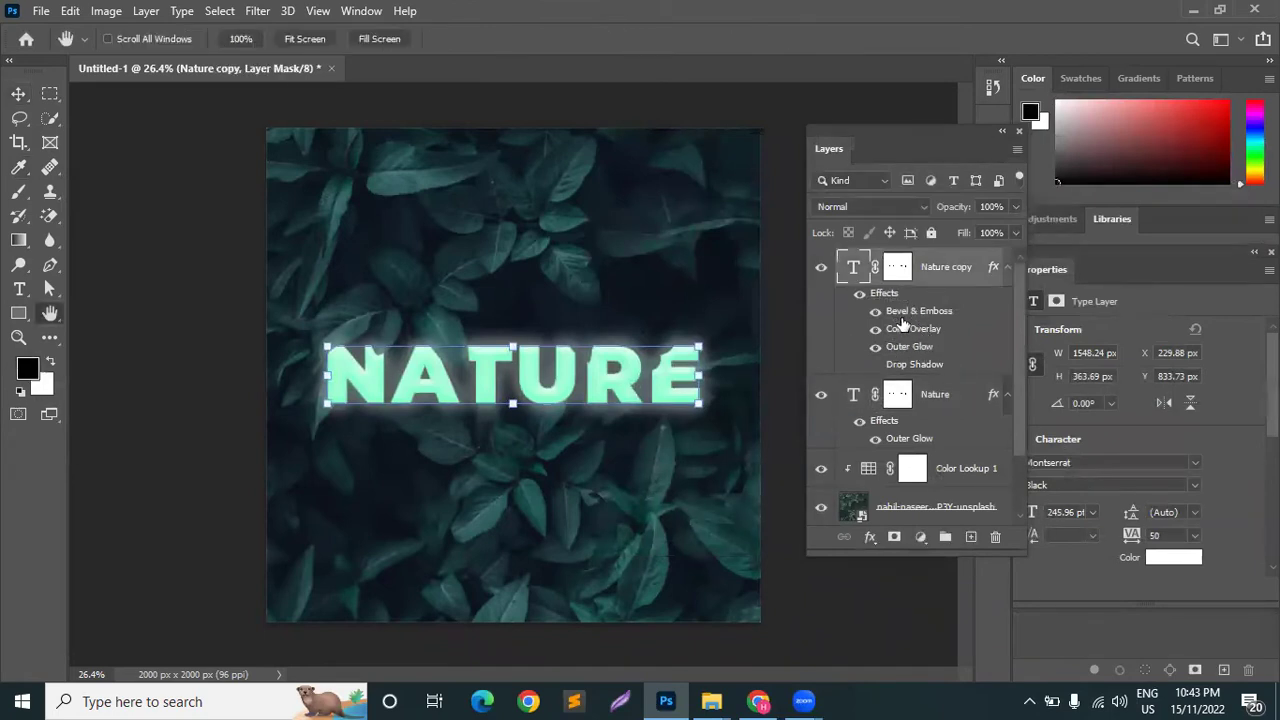
double_click(905, 328)
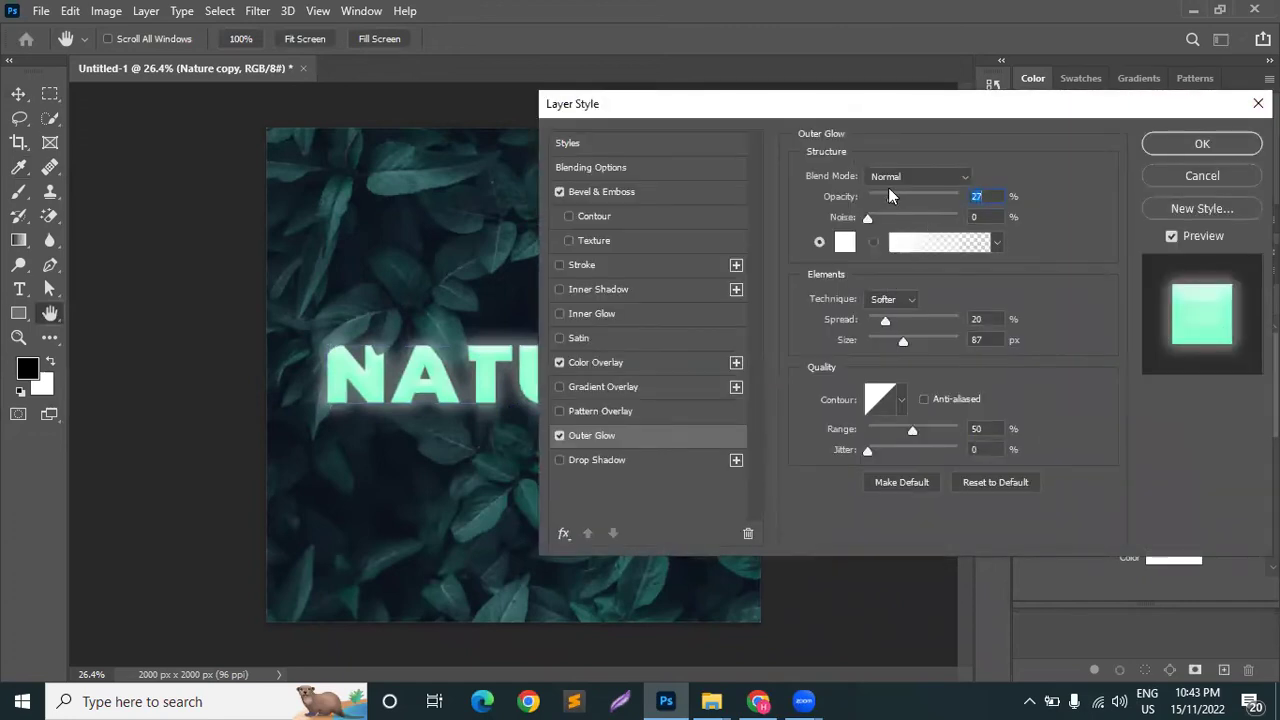
left_click_drag(898, 340, 888, 339)
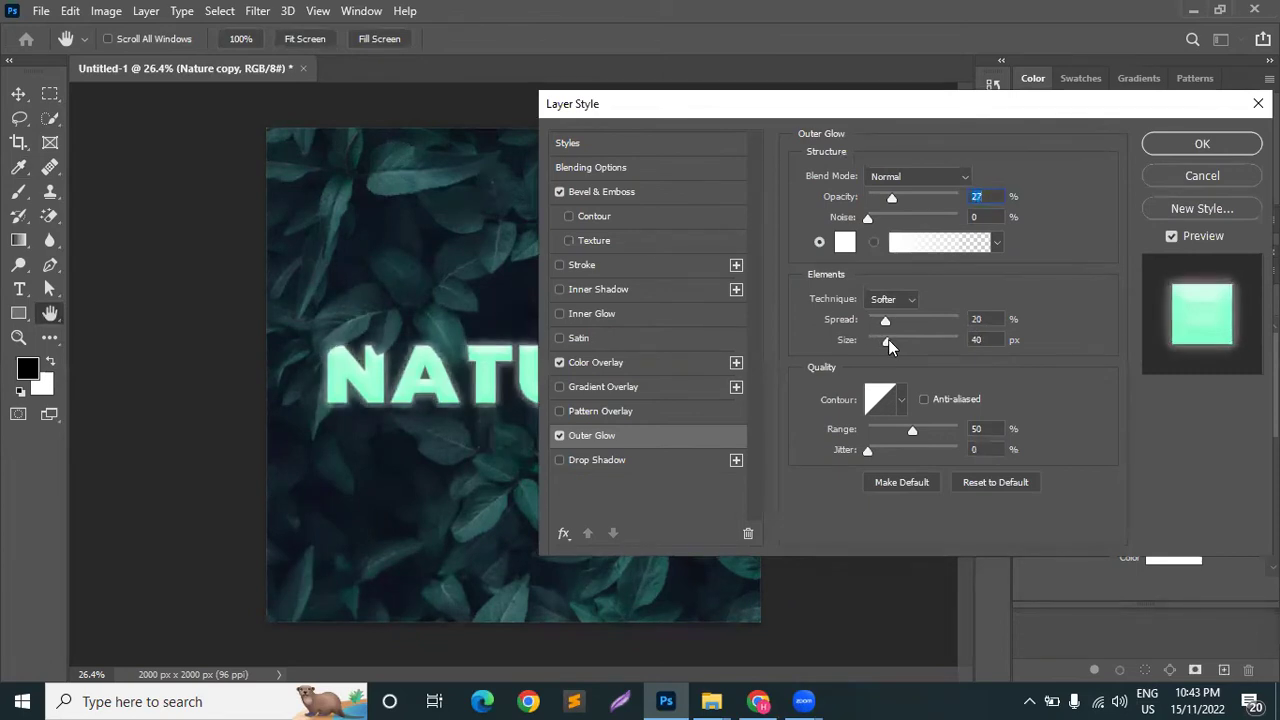
left_click(1180, 144)
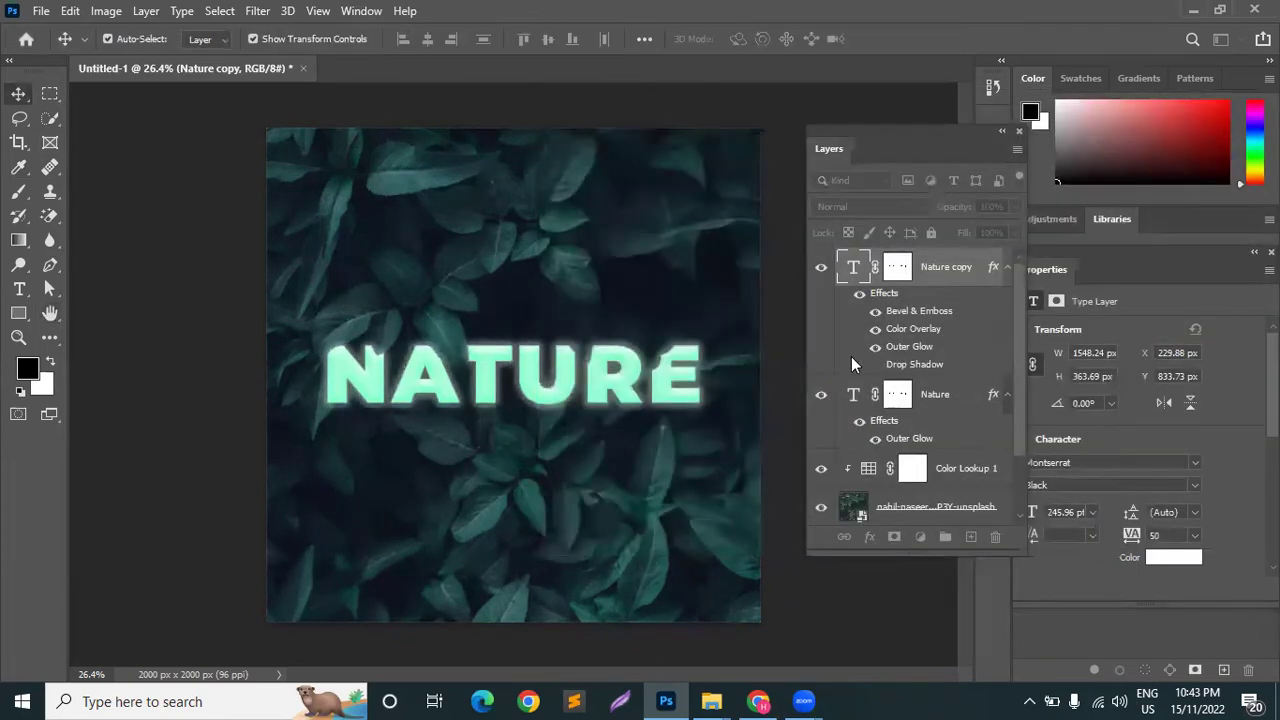
Deselect the layer, check the canvas, and reselect the NATURE text
left_click(802, 578)
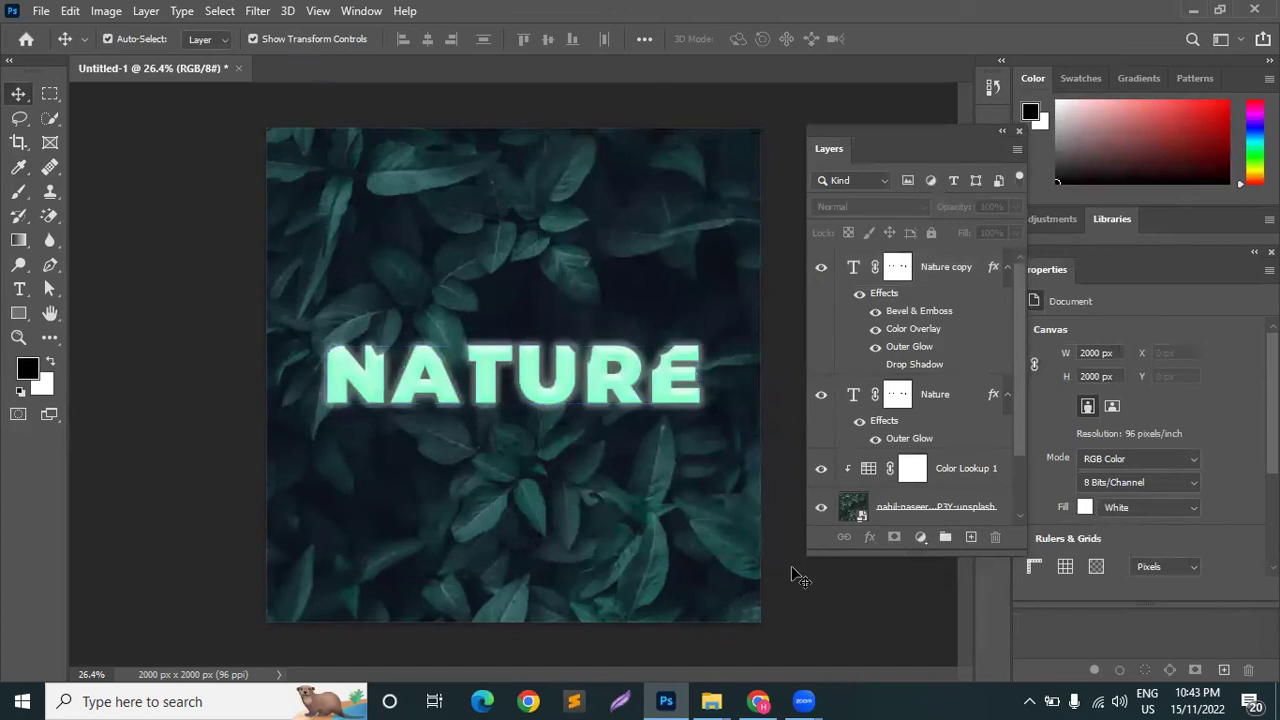
scroll(394, 457, "down", 4)
scroll(583, 442, "up", 4)
left_click(640, 377)
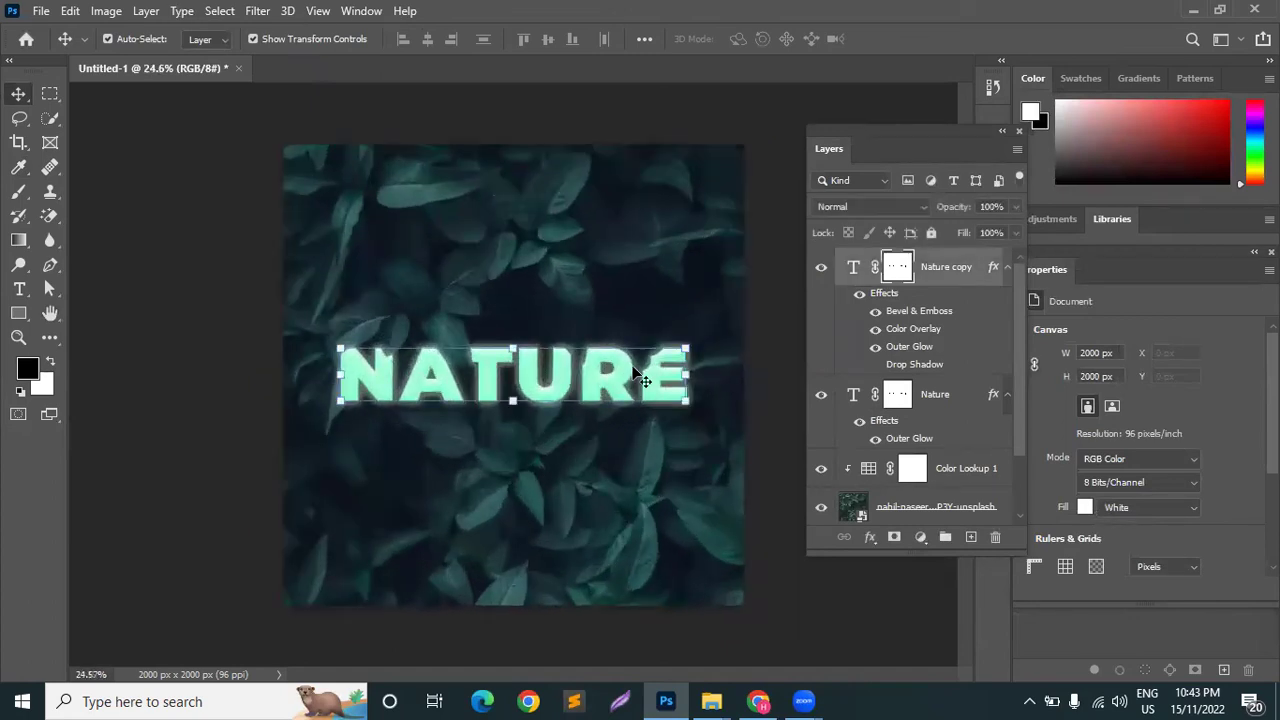
Drop the original Nature layer's Fill to 0% so only its mint glow shows
left_click(984, 232)
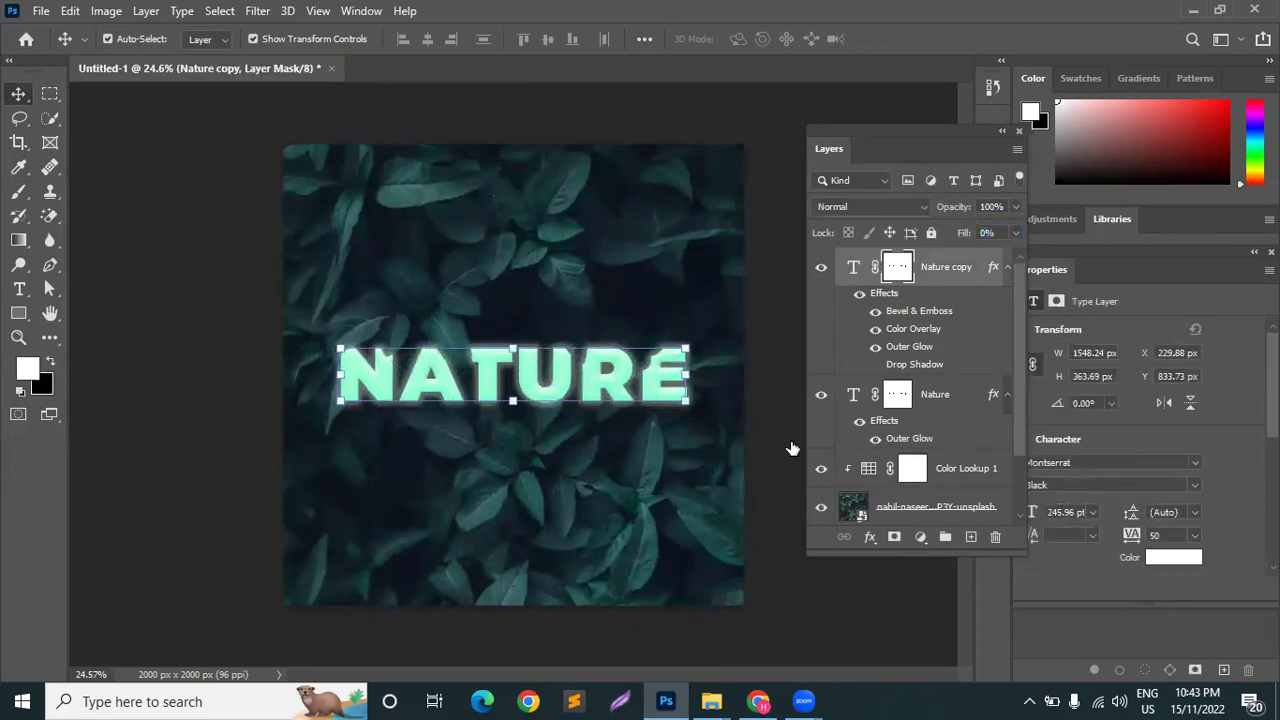
left_click(935, 395)
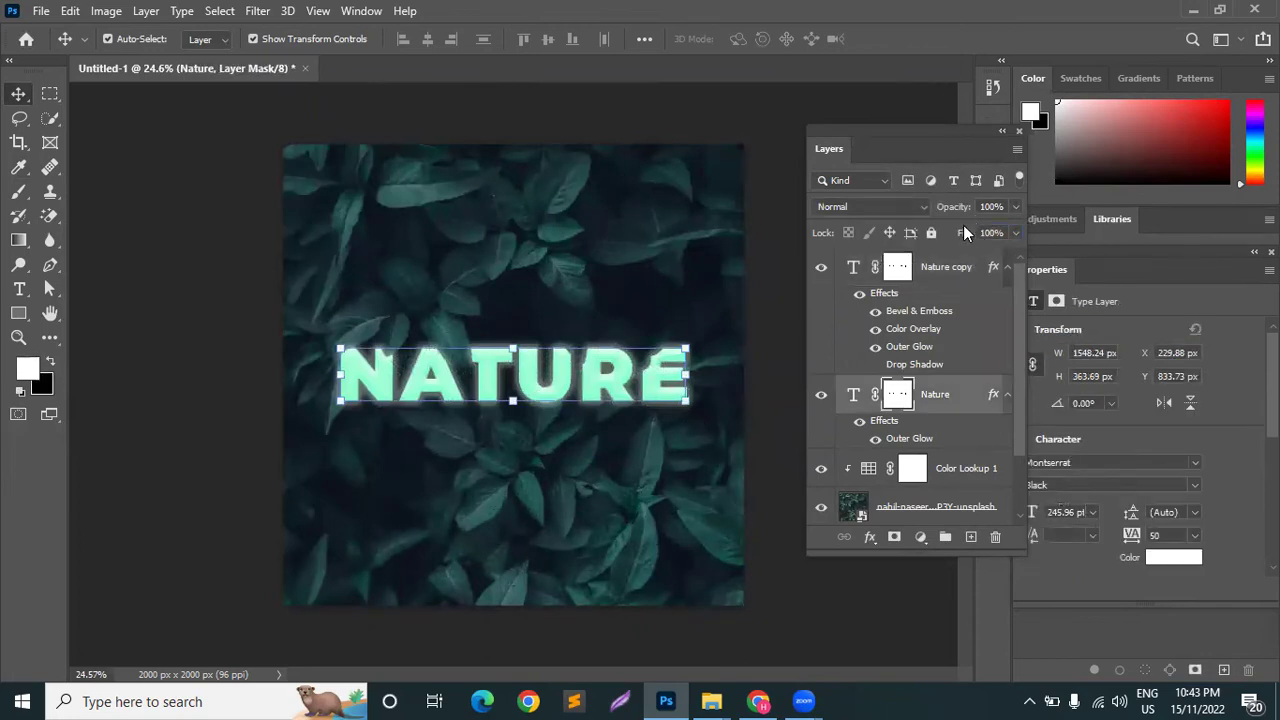
left_click_drag(963, 238, 433, 312)
left_click(192, 337)
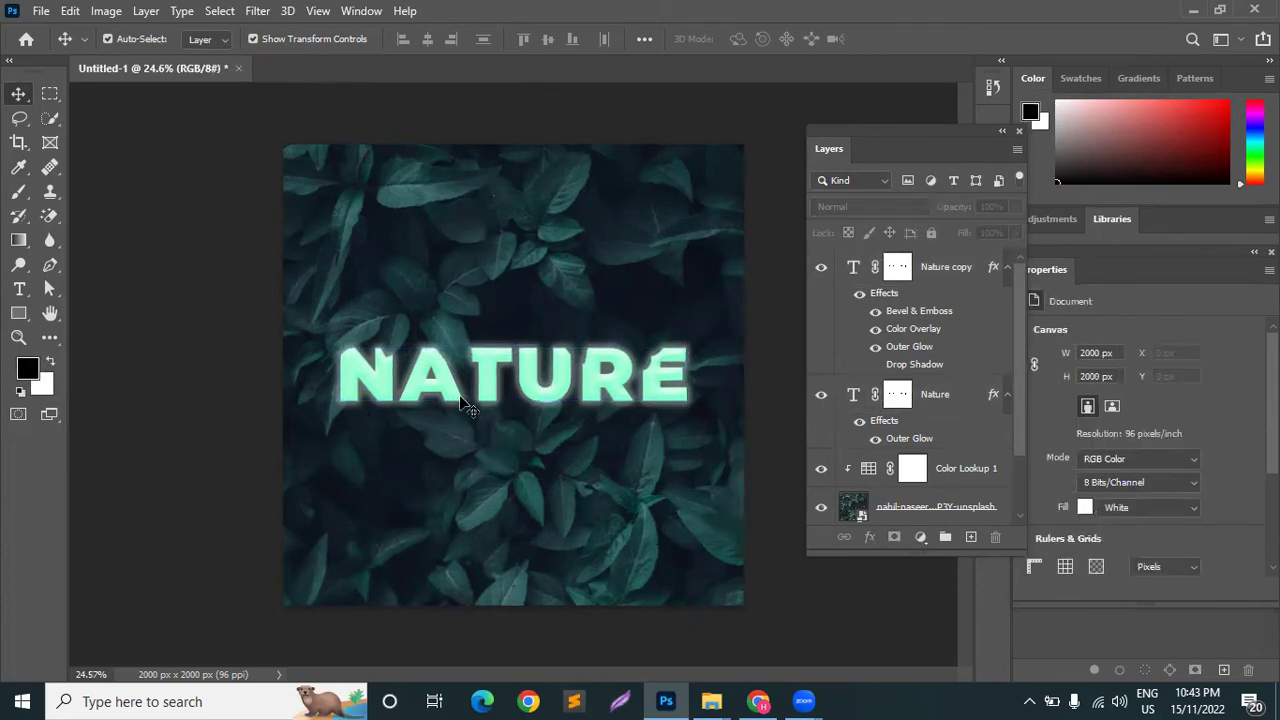
left_click(951, 405)
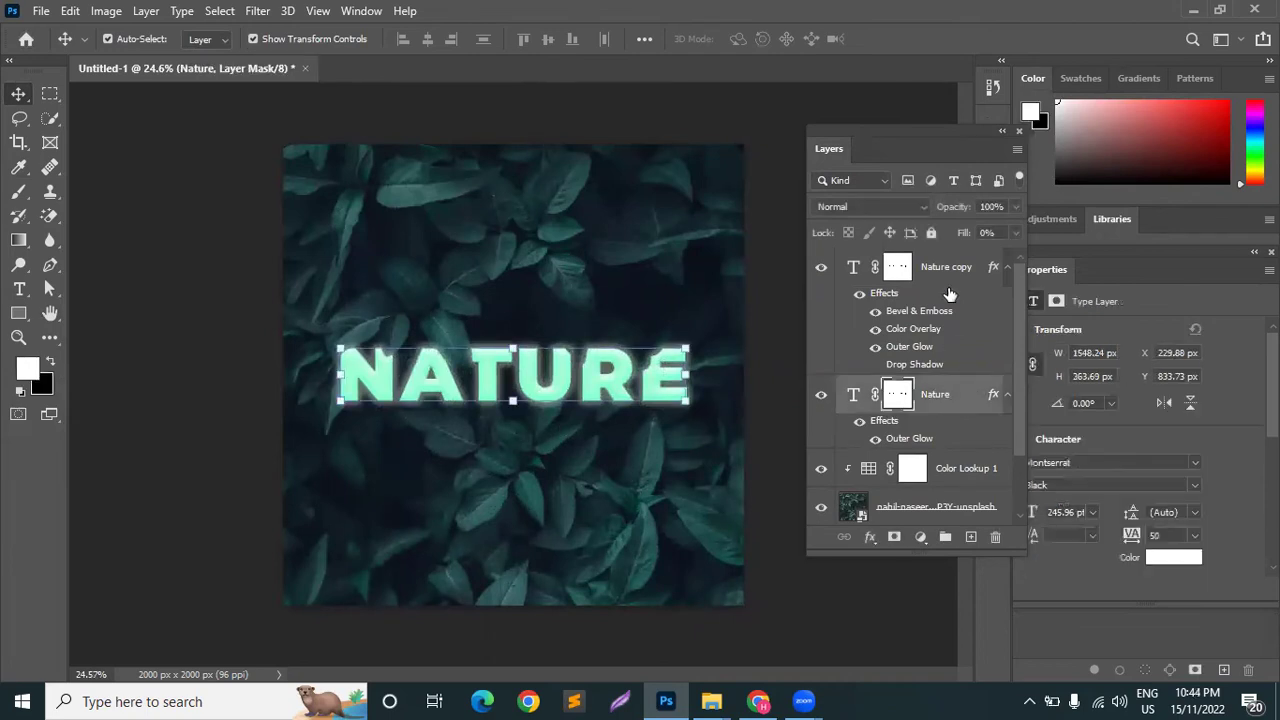
left_click(931, 267)
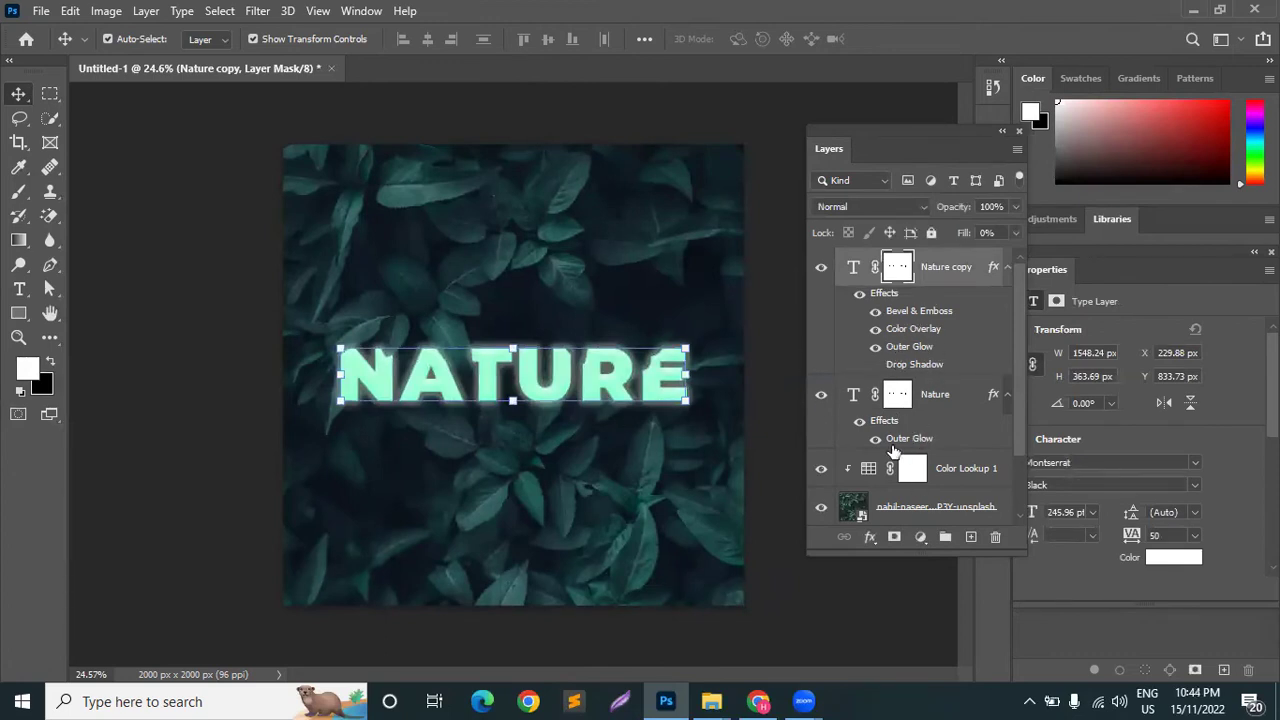
Hide Nature copy's Color Overlay and Bevel & Emboss effects, plus the Color Lookup 1 adjustment
left_click(876, 330)
left_click(143, 349)
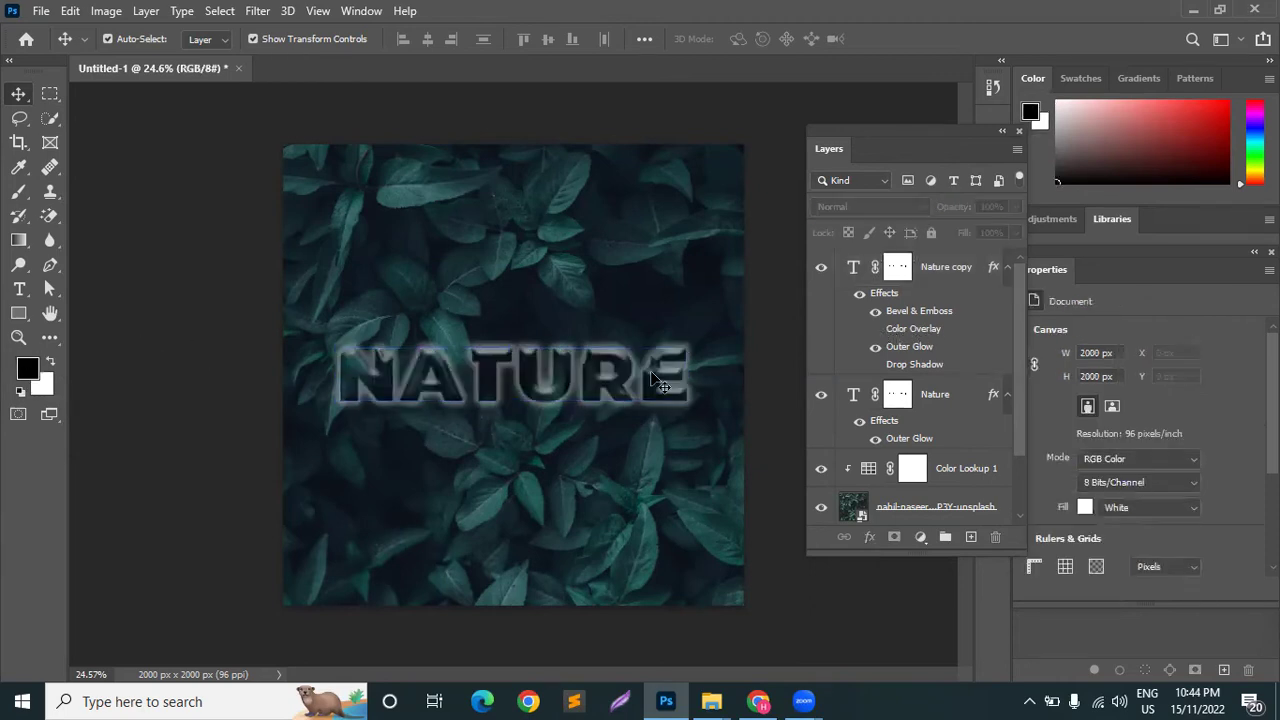
left_click(875, 311)
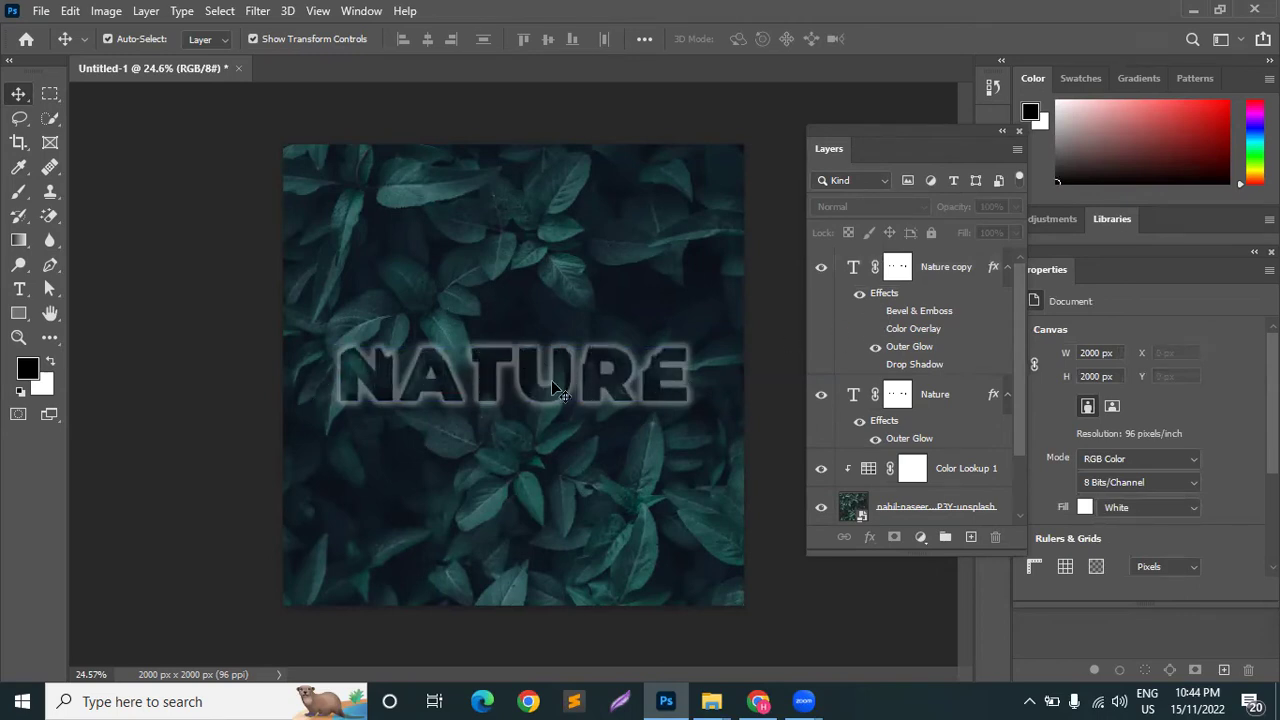
left_click(829, 472)
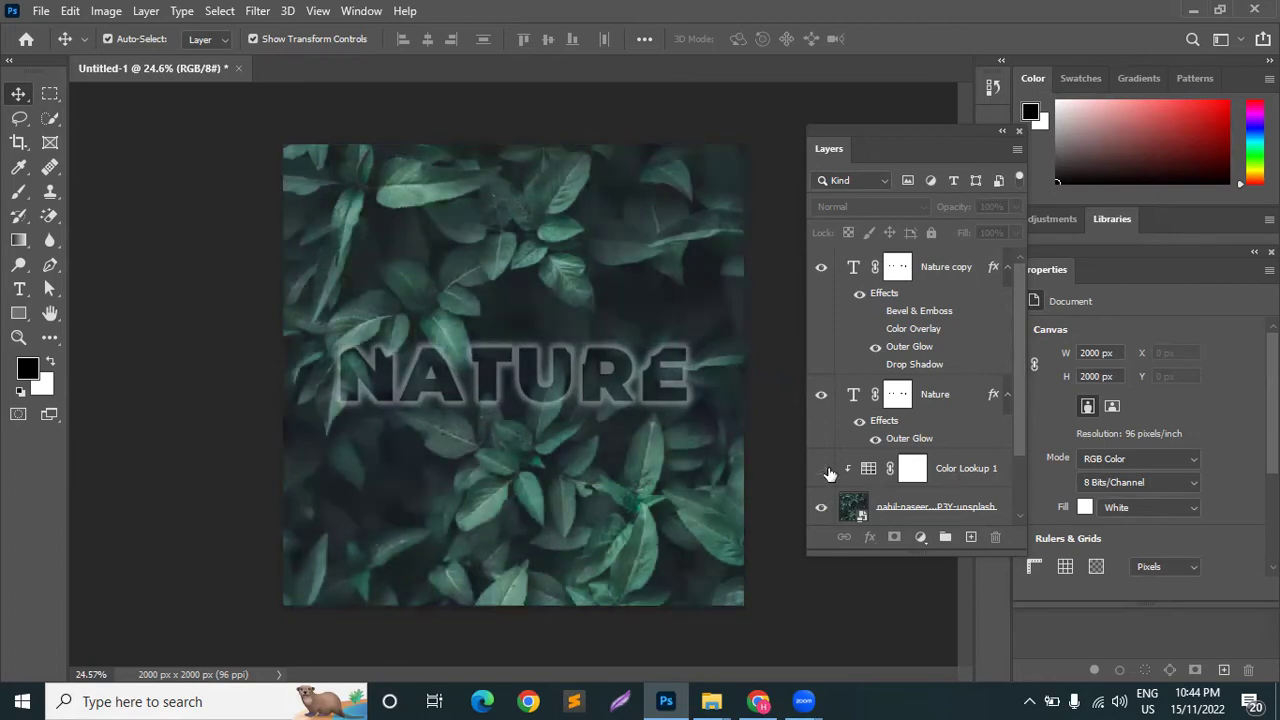
Clear the layer selection and fit the whole canvas in view
left_click(960, 280)
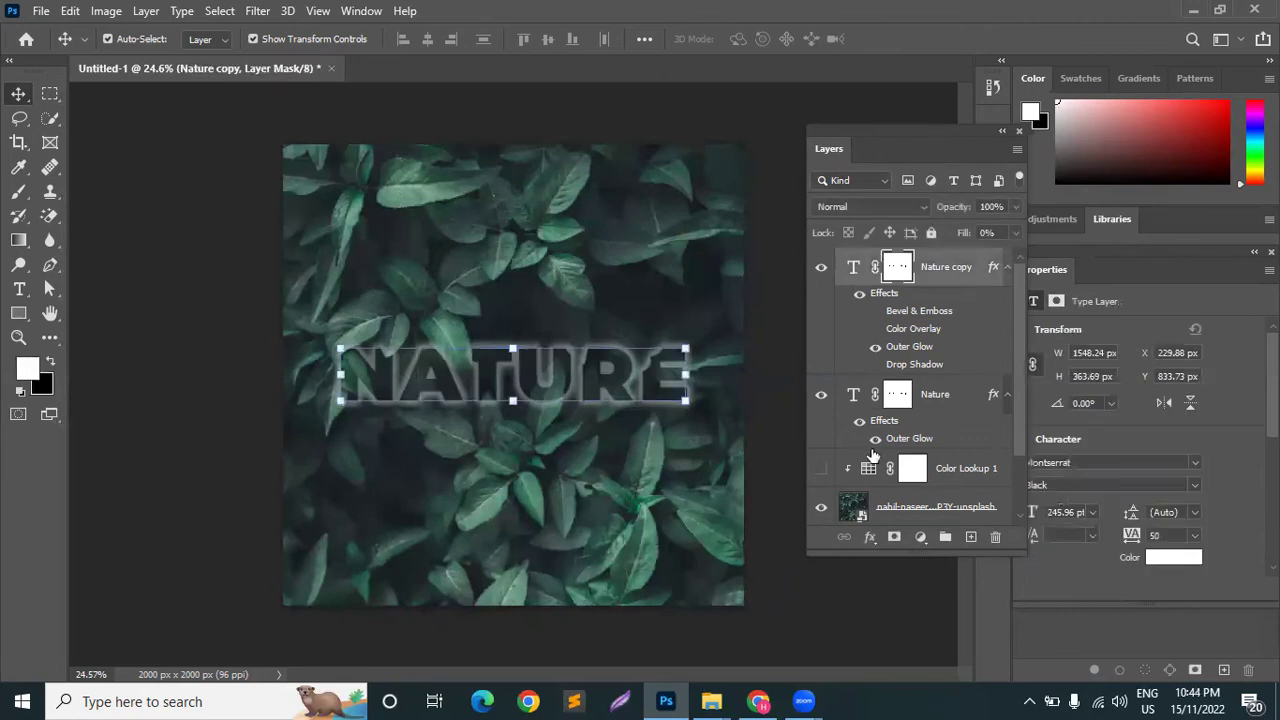
left_click(783, 468)
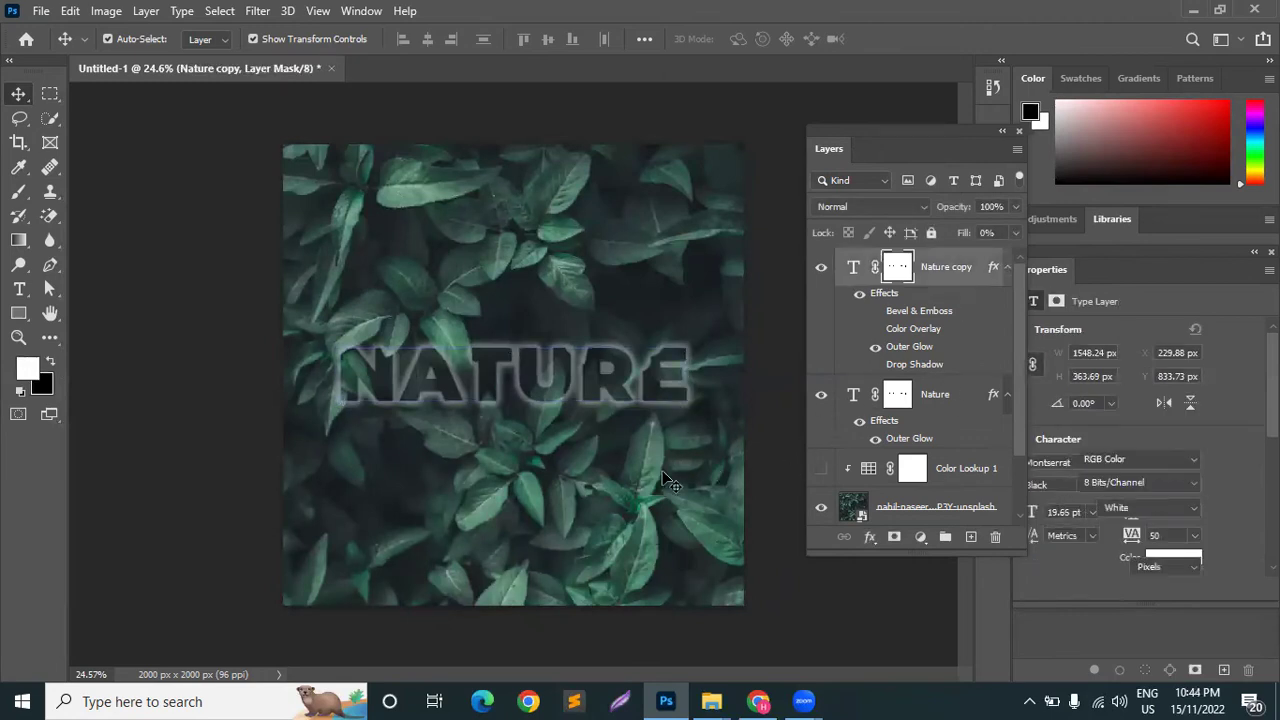
key("ctrl+minus")
key("ctrl+0")
scroll(643, 486, "up", 3)
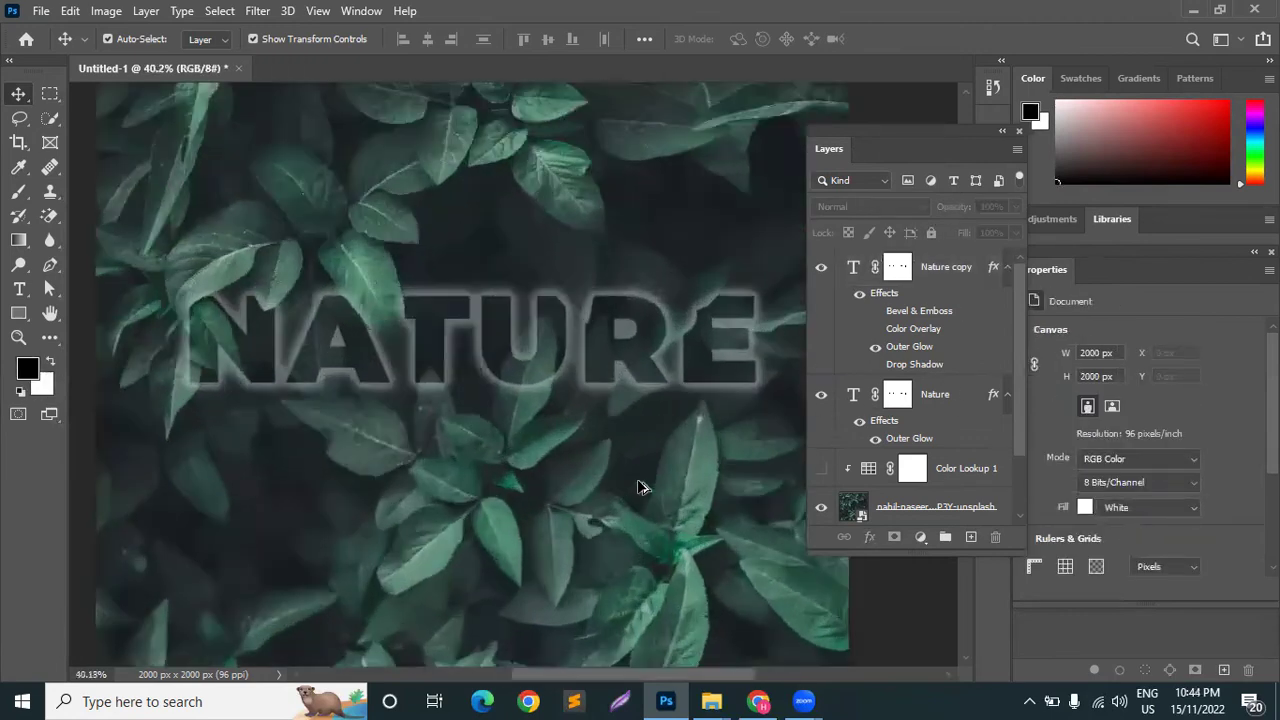
scroll(646, 477, "down", 8)
scroll(252, 234, "up", 3)
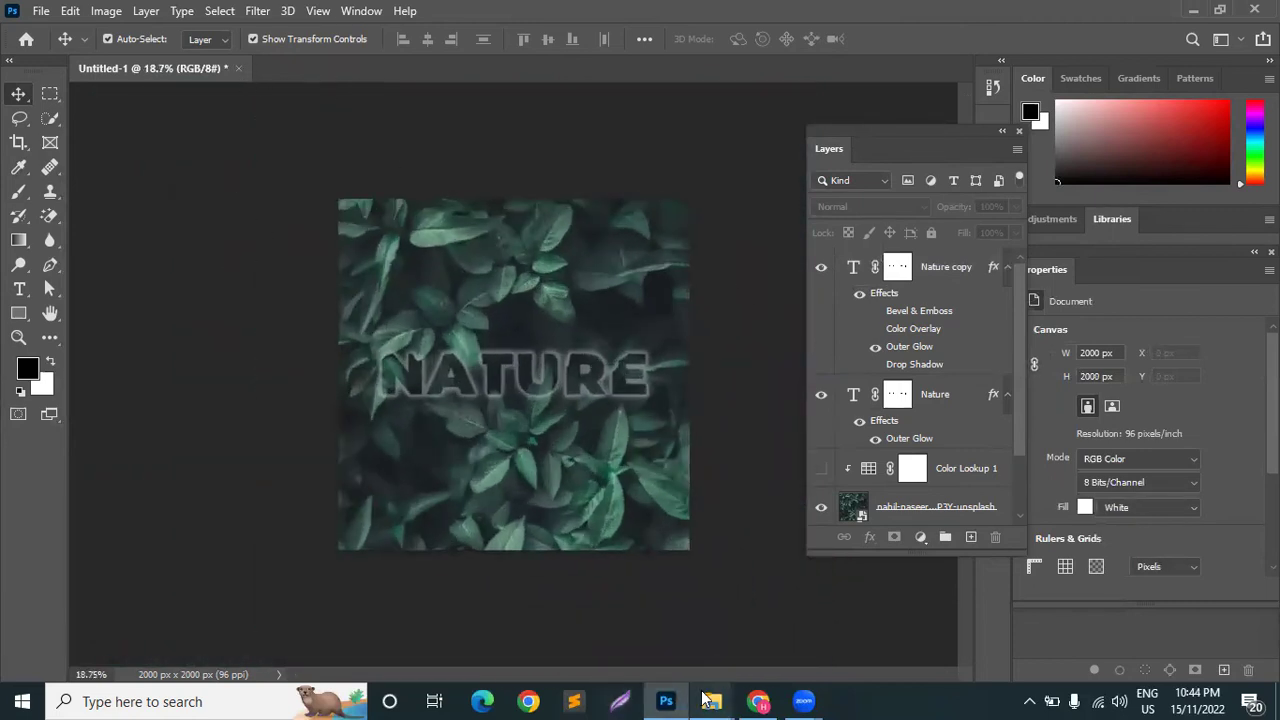
View the download (2).jpg reference image in the photo viewer
mouse_move(711, 700)
left_click(651, 619)
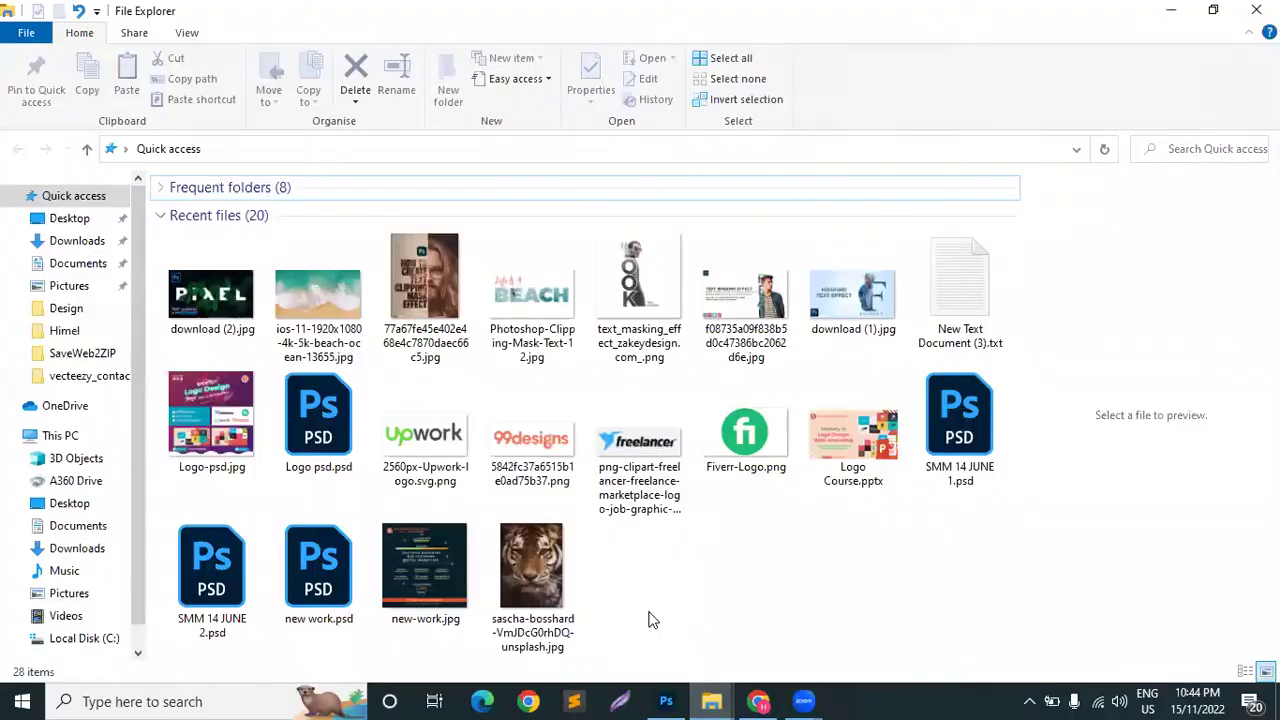
left_click(212, 290)
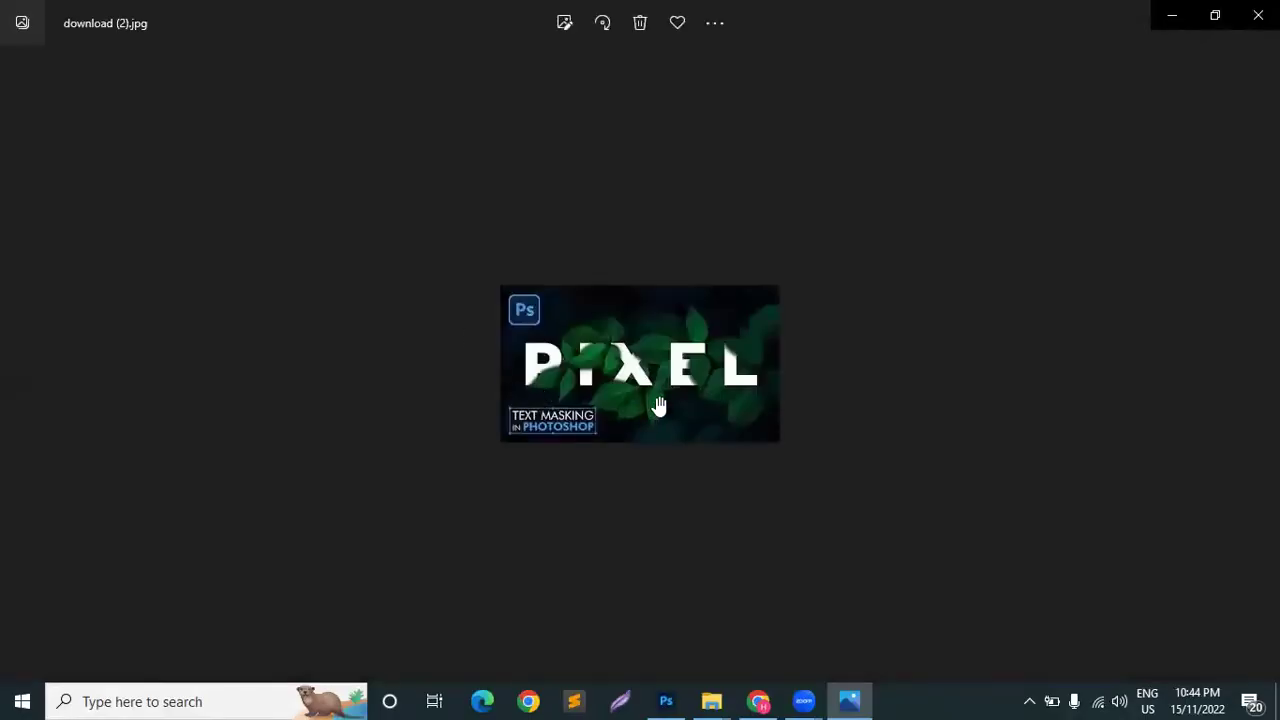
scroll(659, 405, "up", 4)
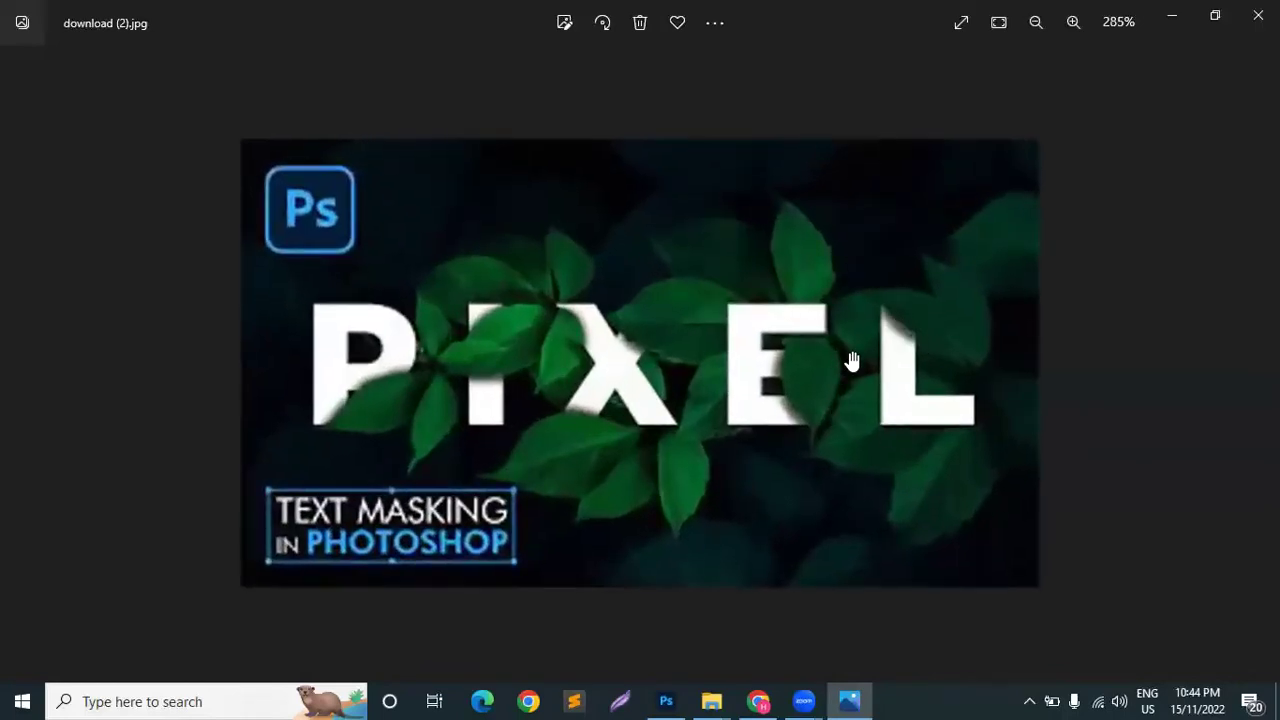
scroll(673, 345, "down", 5)
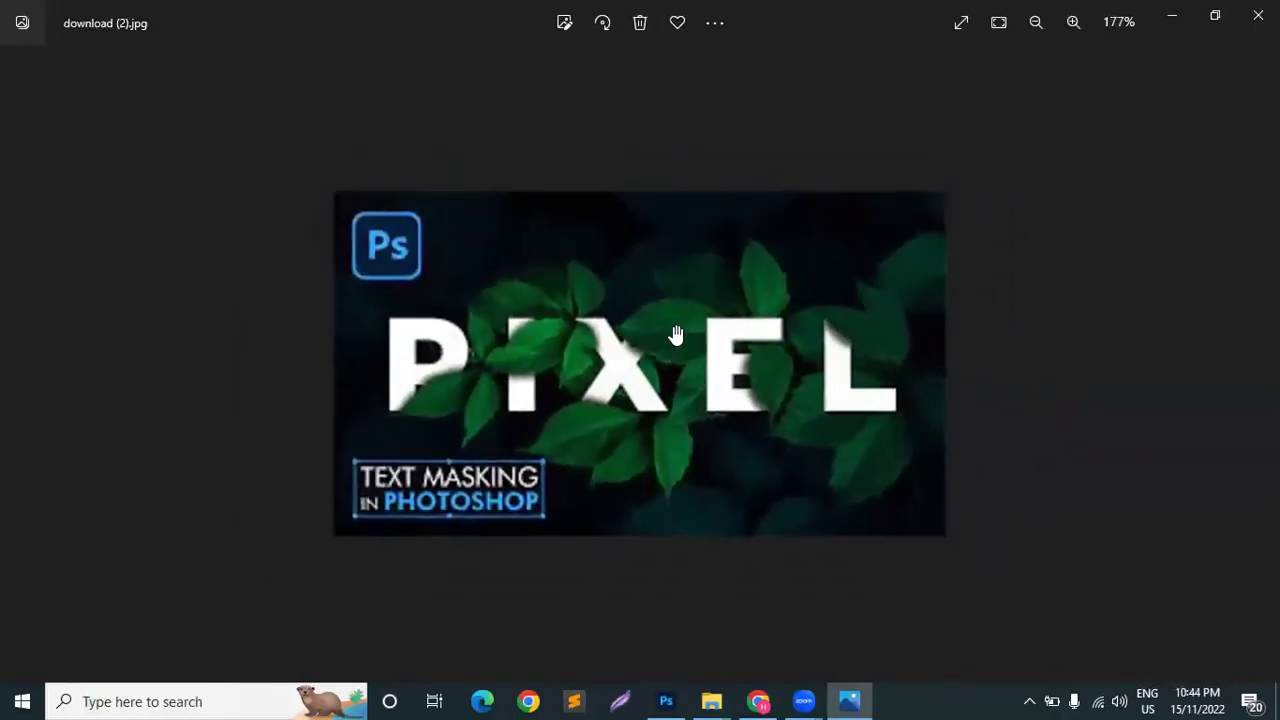
left_click(1258, 15)
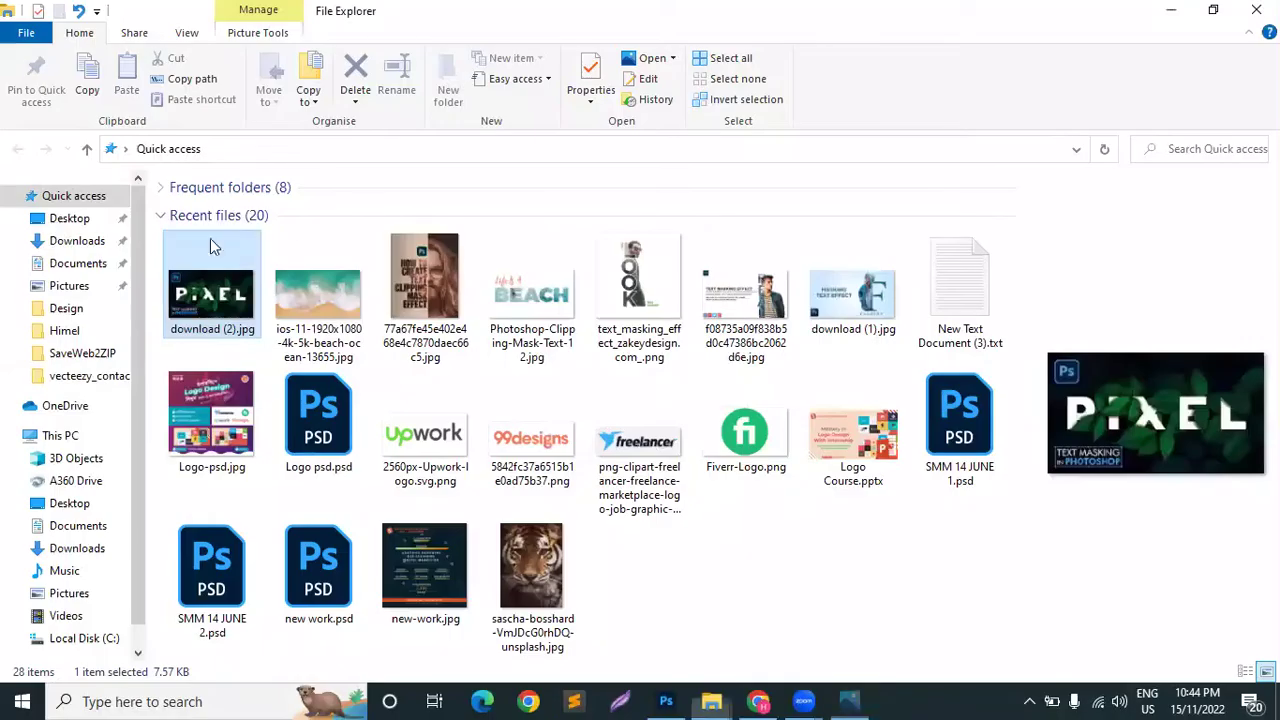
Preview the other reference images and study download (1).jpg full size
left_click(425, 290)
left_click(625, 300)
left_click(530, 295)
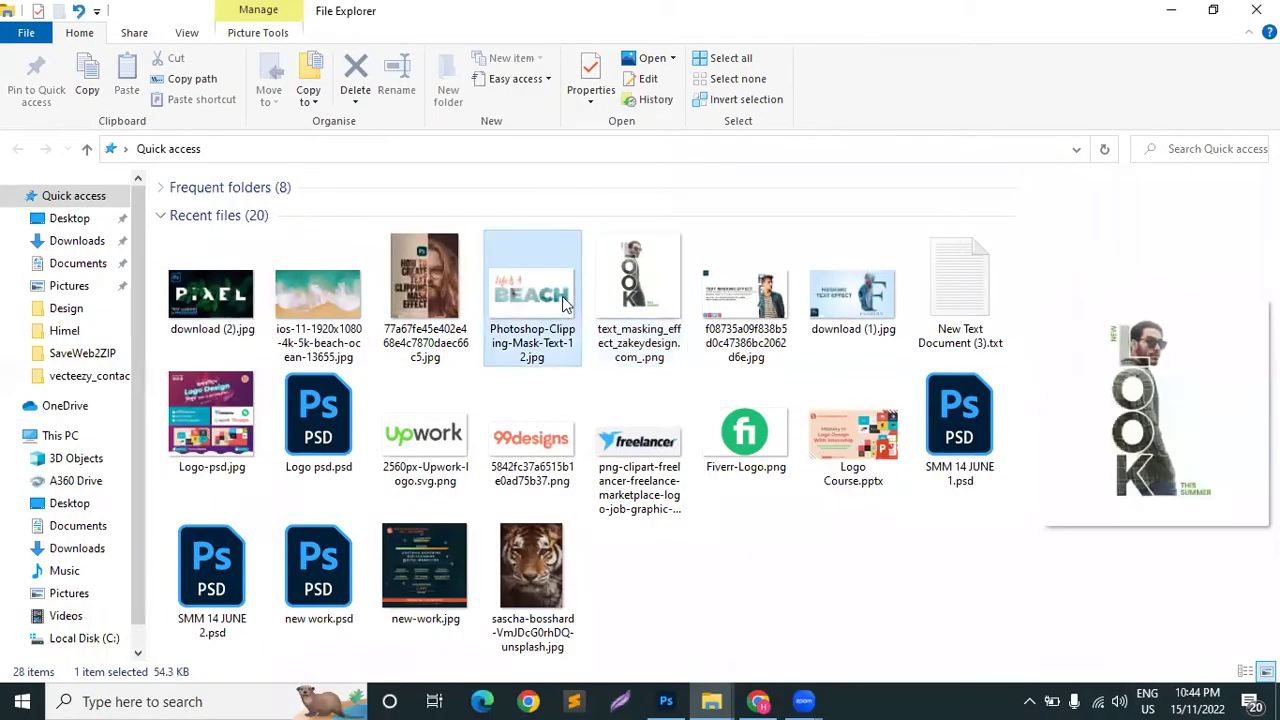
left_click(766, 305)
left_click(846, 300)
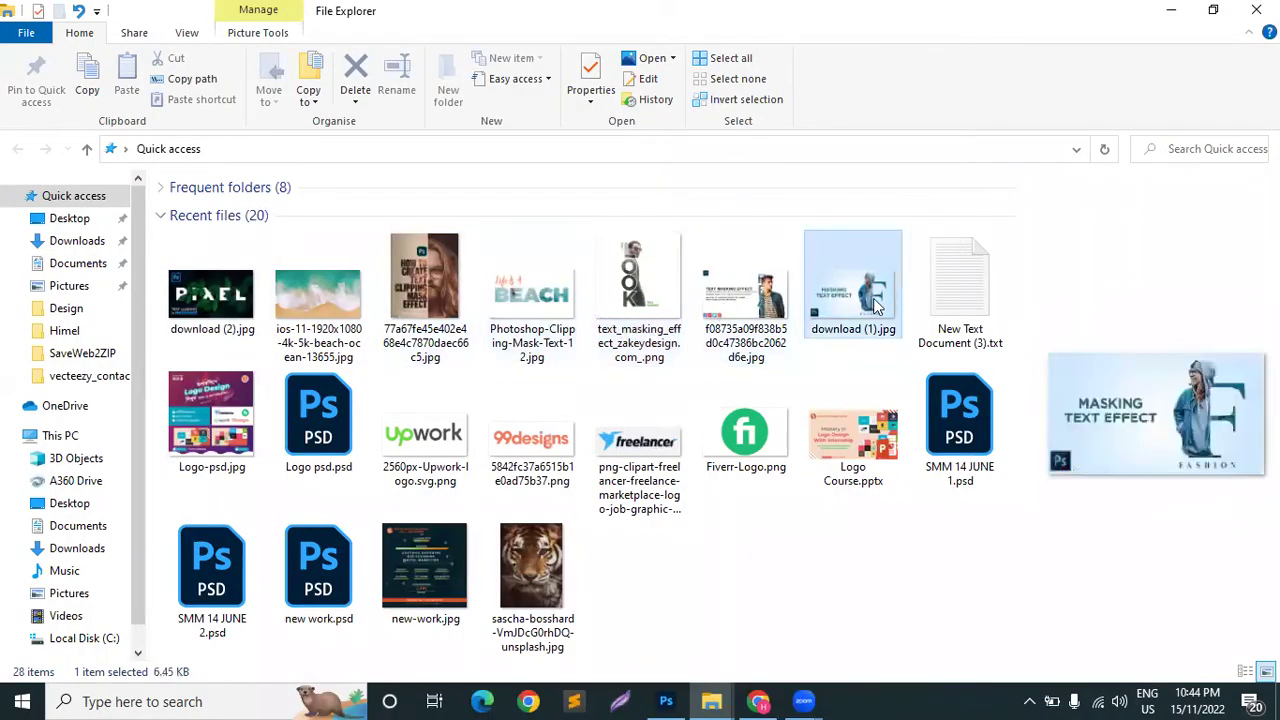
double_click(845, 305)
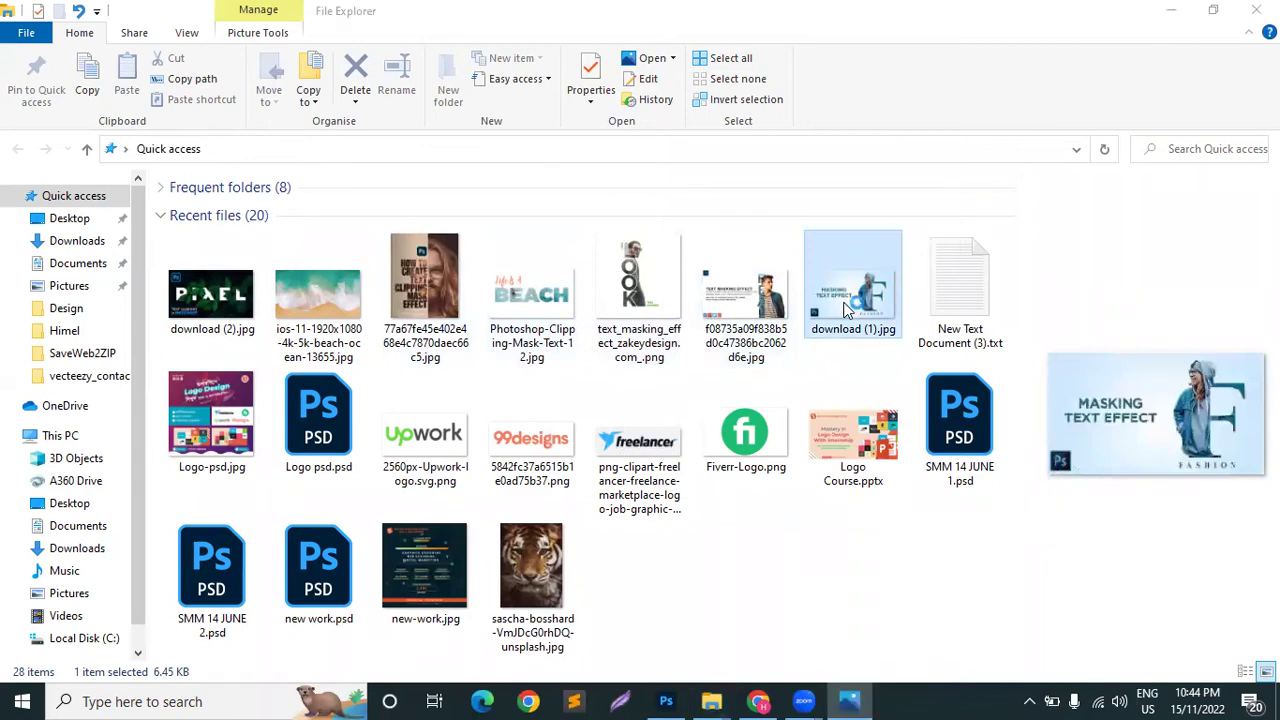
scroll(708, 408, "up", 5)
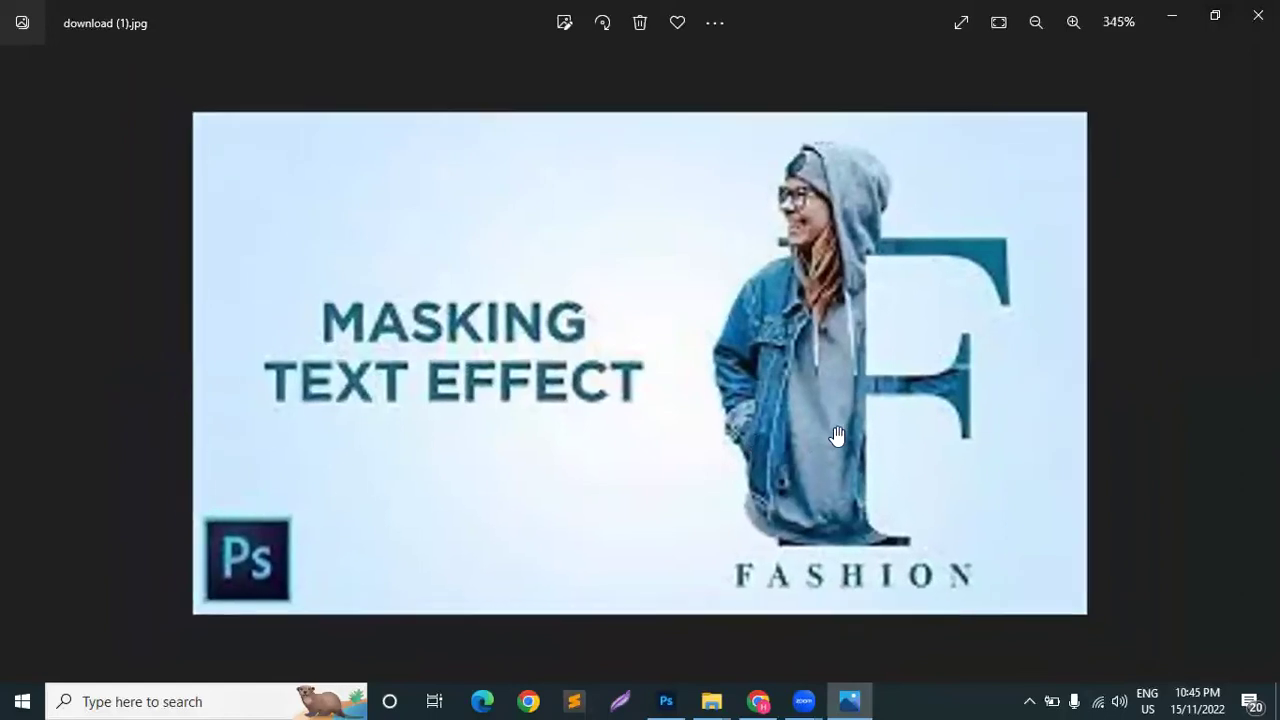
scroll(837, 434, "up", 2)
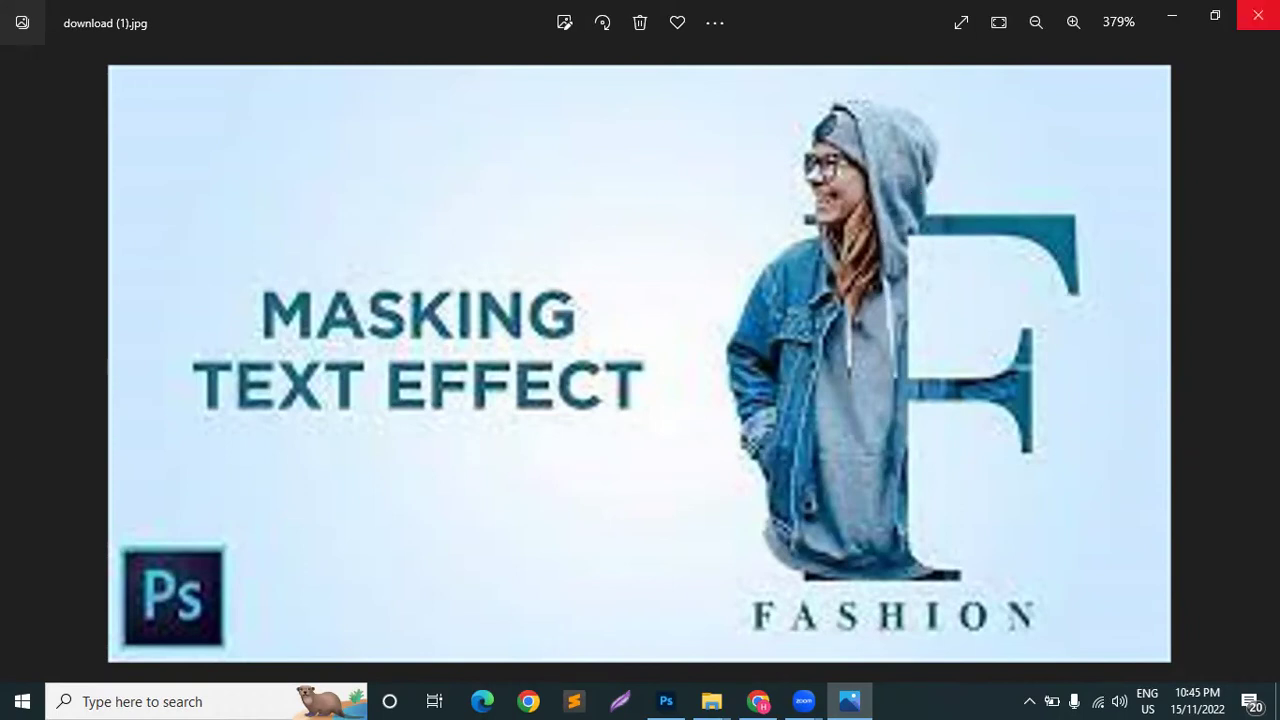
left_click(1258, 15)
Review the text masking effect image, then drag the beach photo onto the Photoshop canvas
double_click(757, 291)
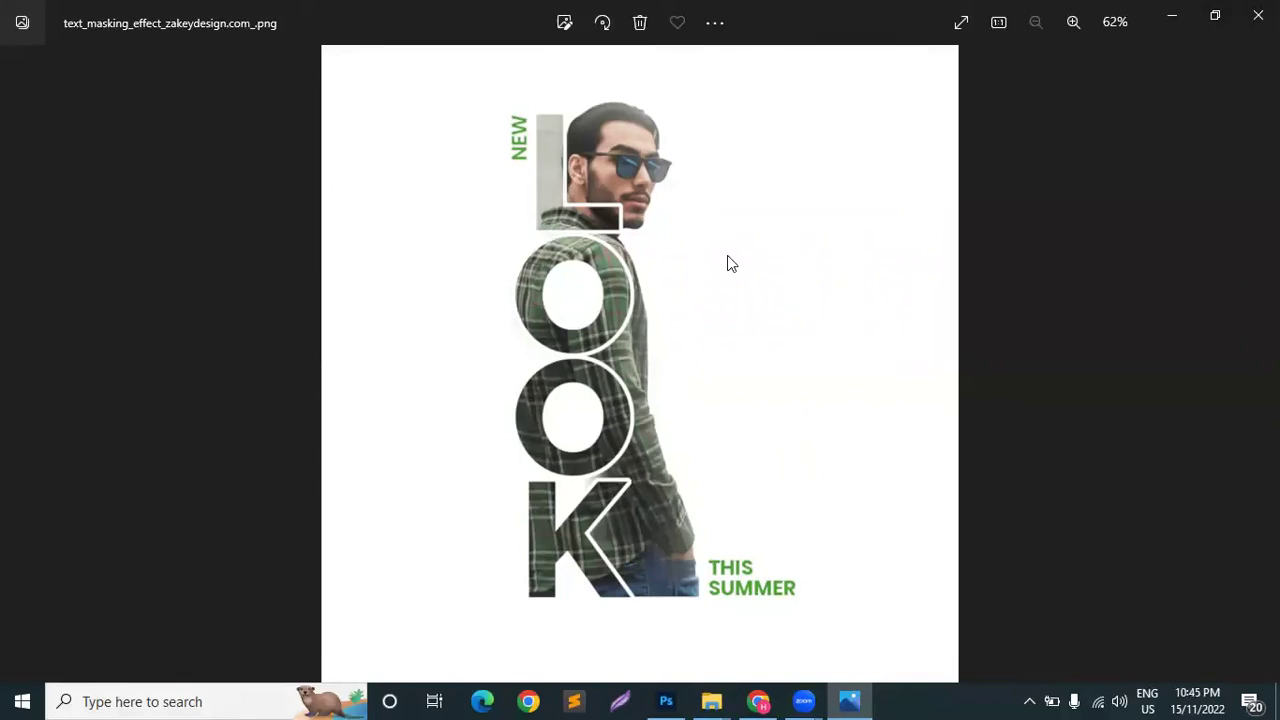
key("Delete")
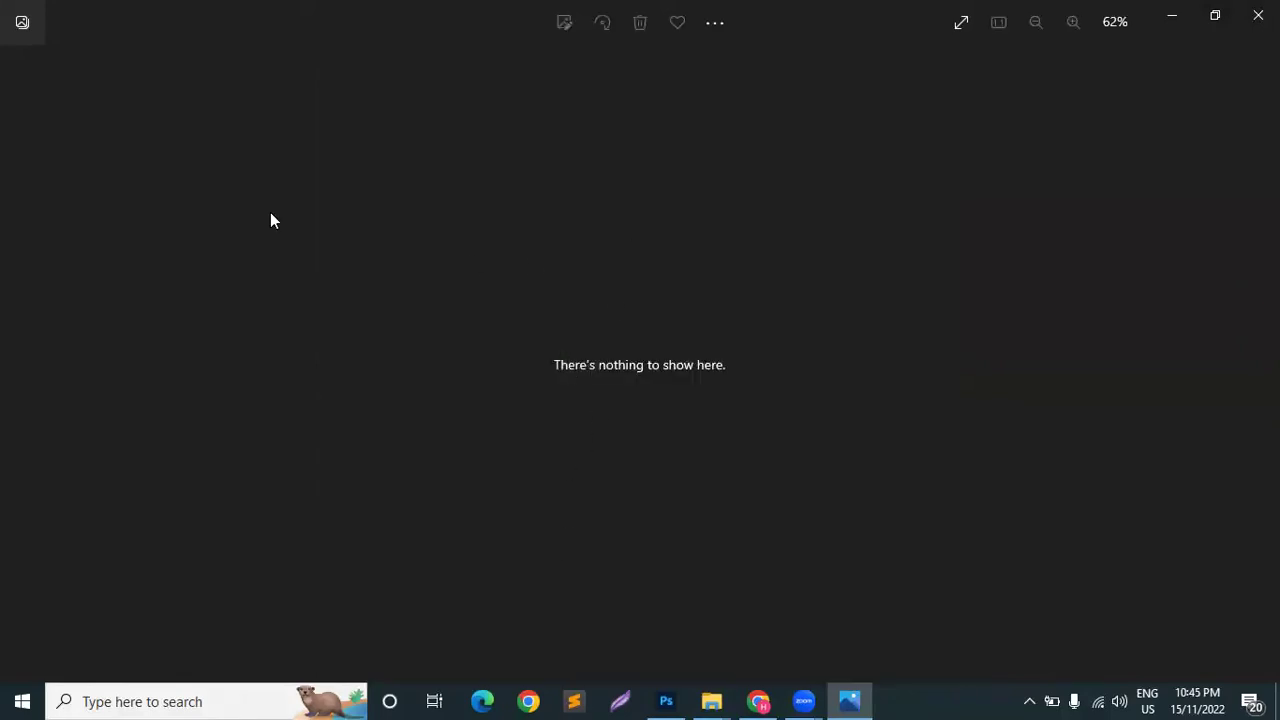
left_click(1258, 15)
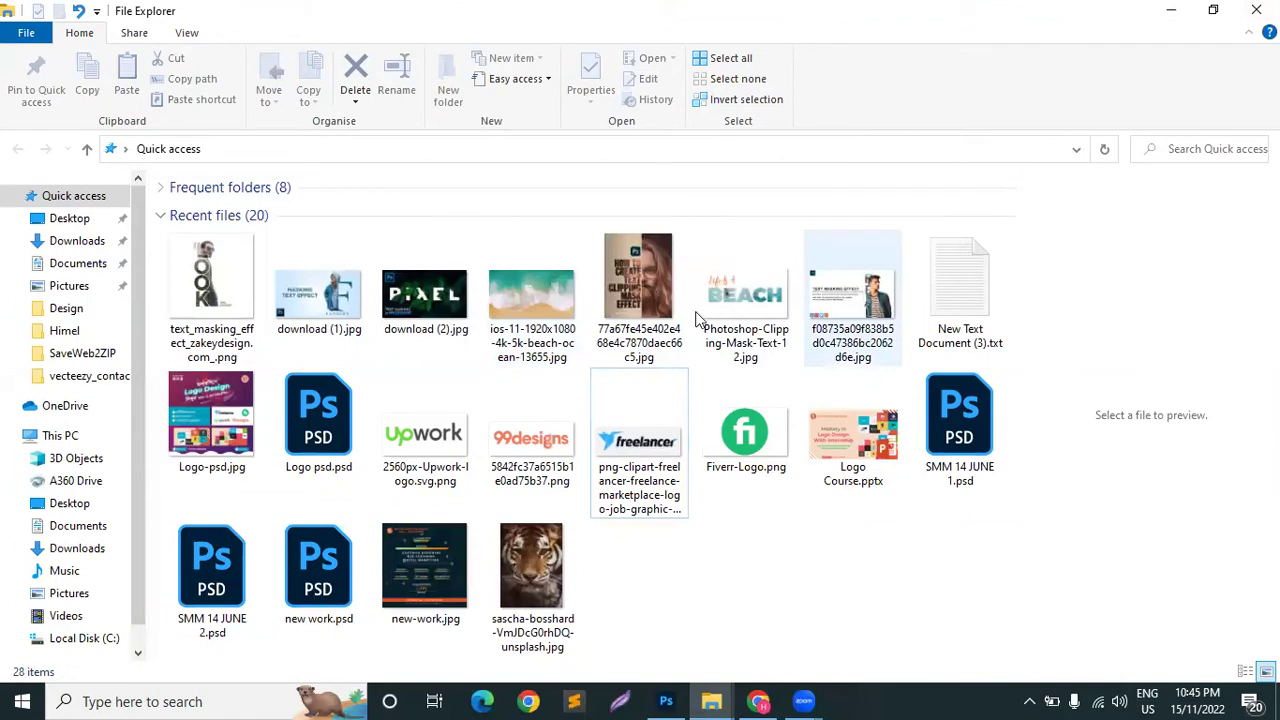
double_click(257, 308)
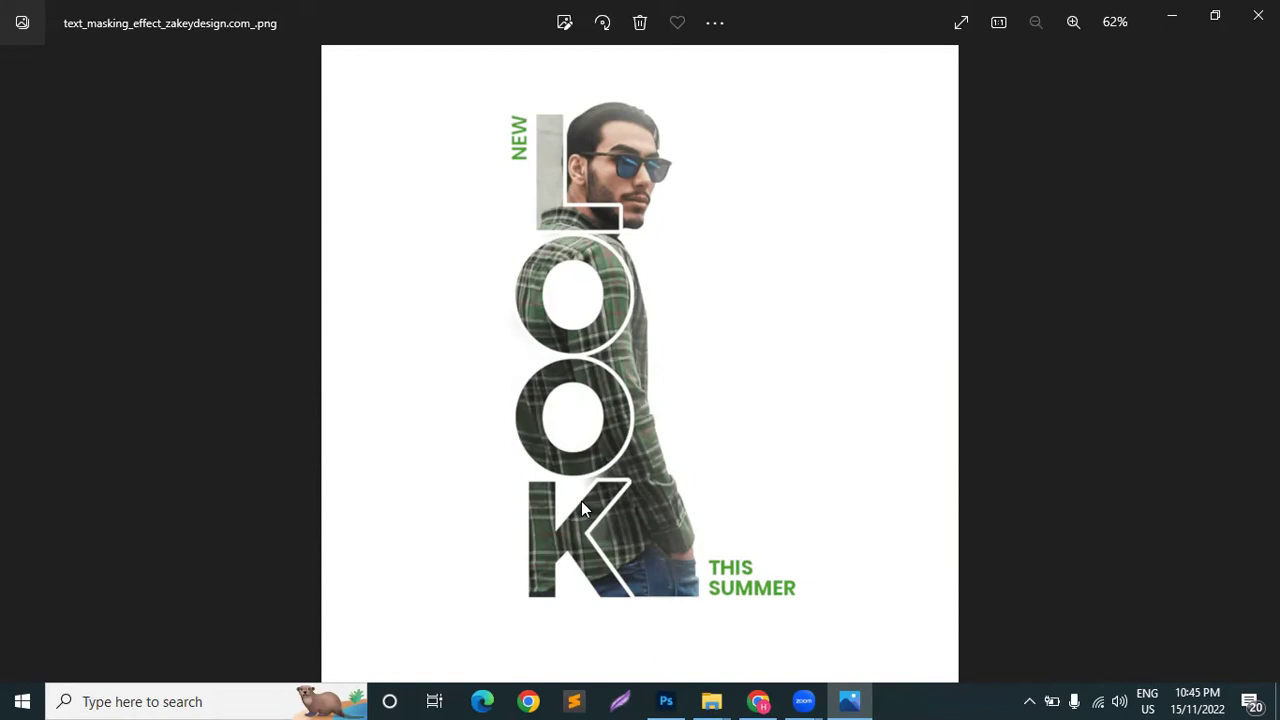
left_click(1258, 15)
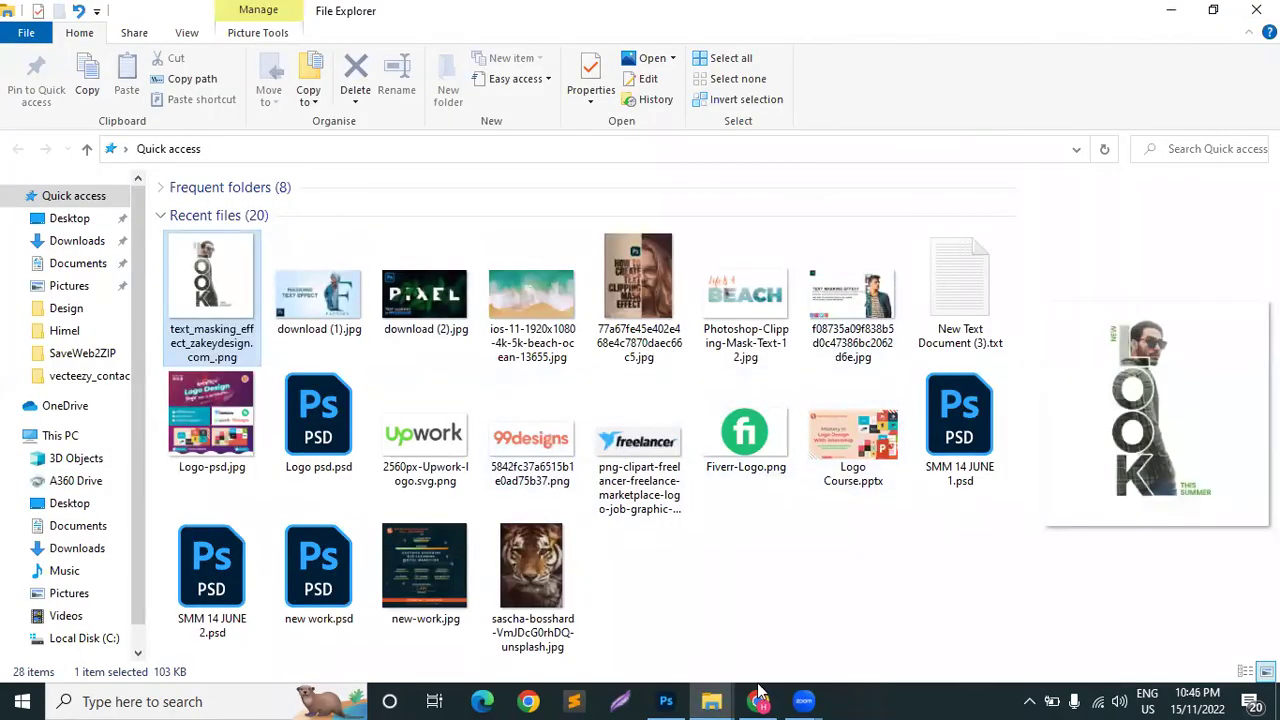
left_click_drag(545, 289, 521, 397)
left_click_drag(803, 613, 519, 356)
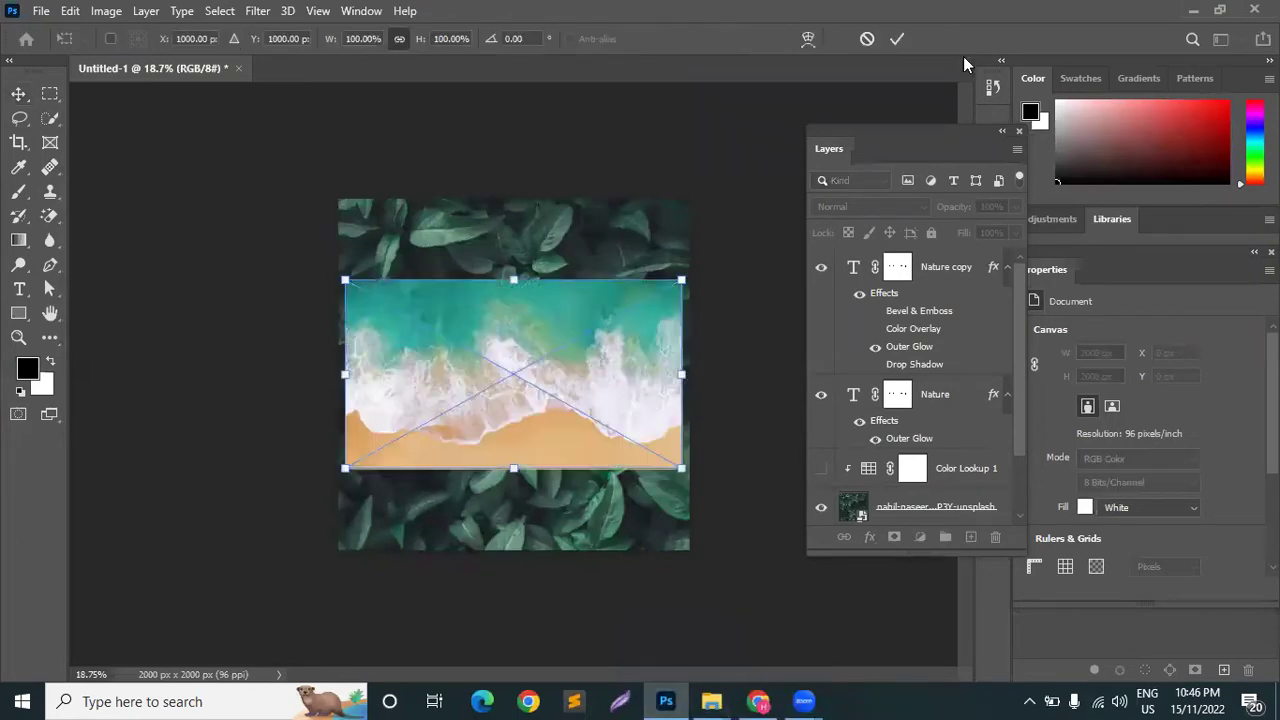
Undo the placed beach image and set the NATURE text's fill back to 100%
left_click(897, 38)
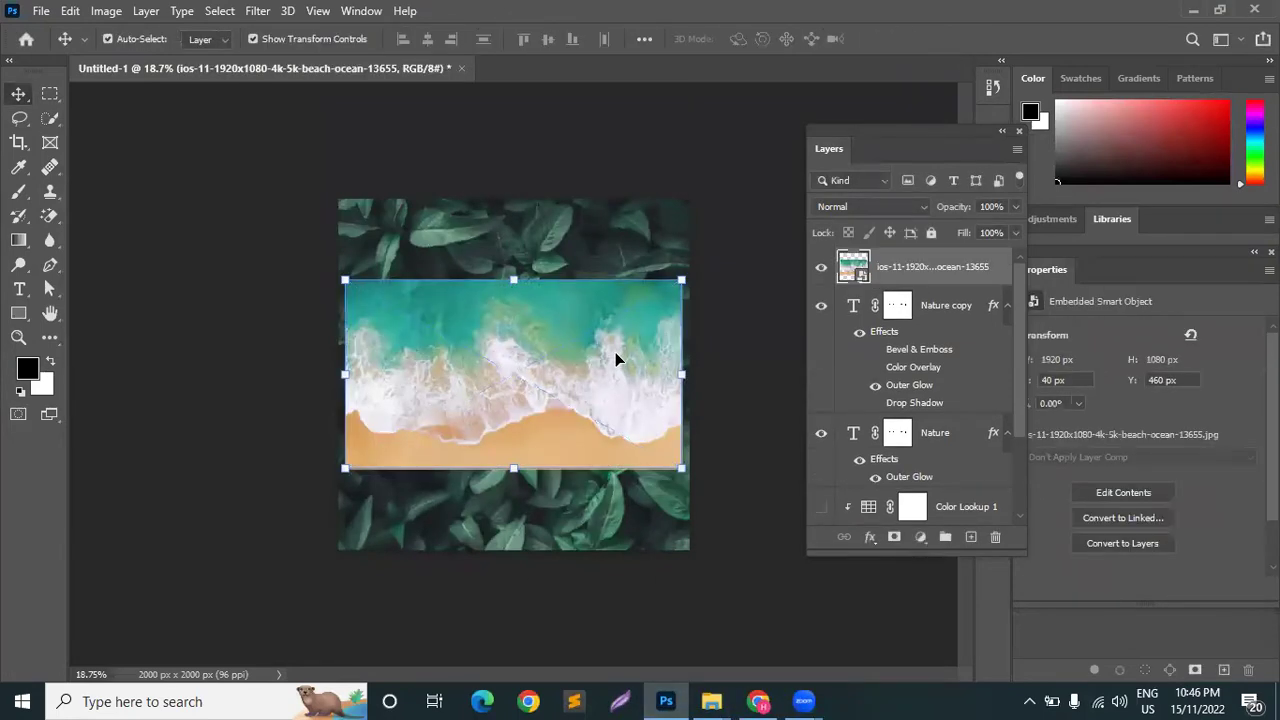
key("ctrl+z")
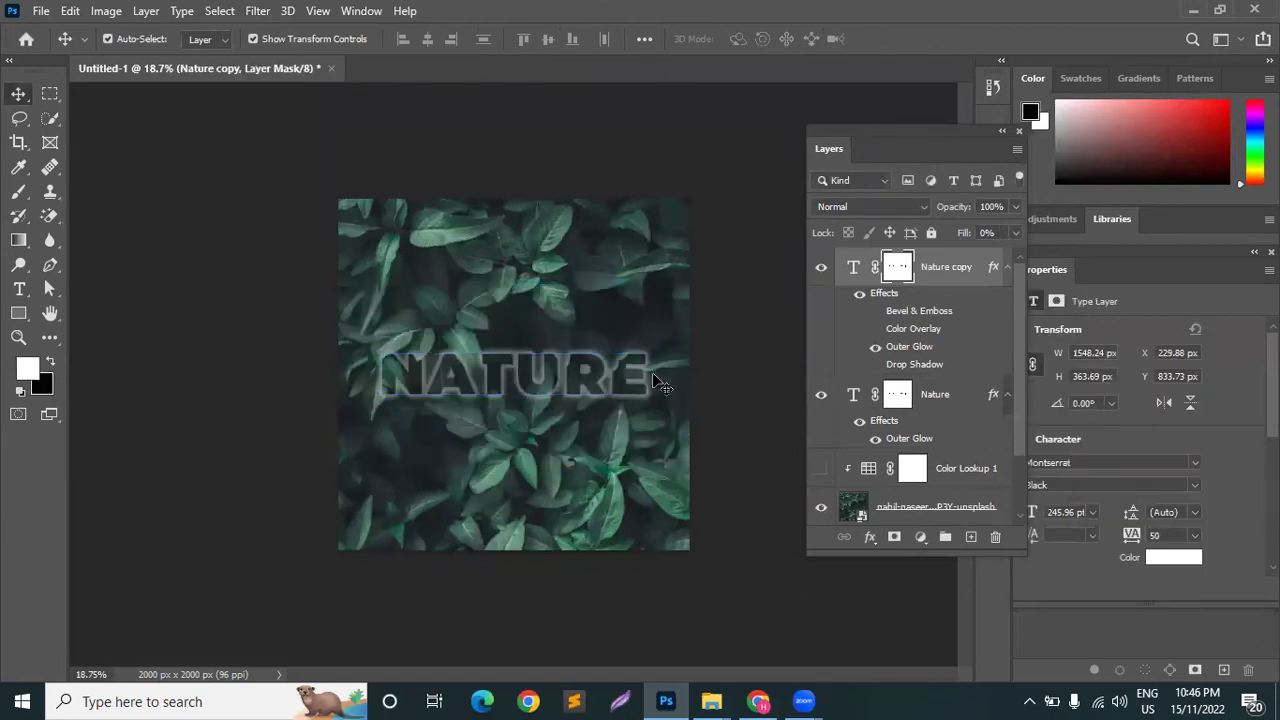
left_click(557, 393)
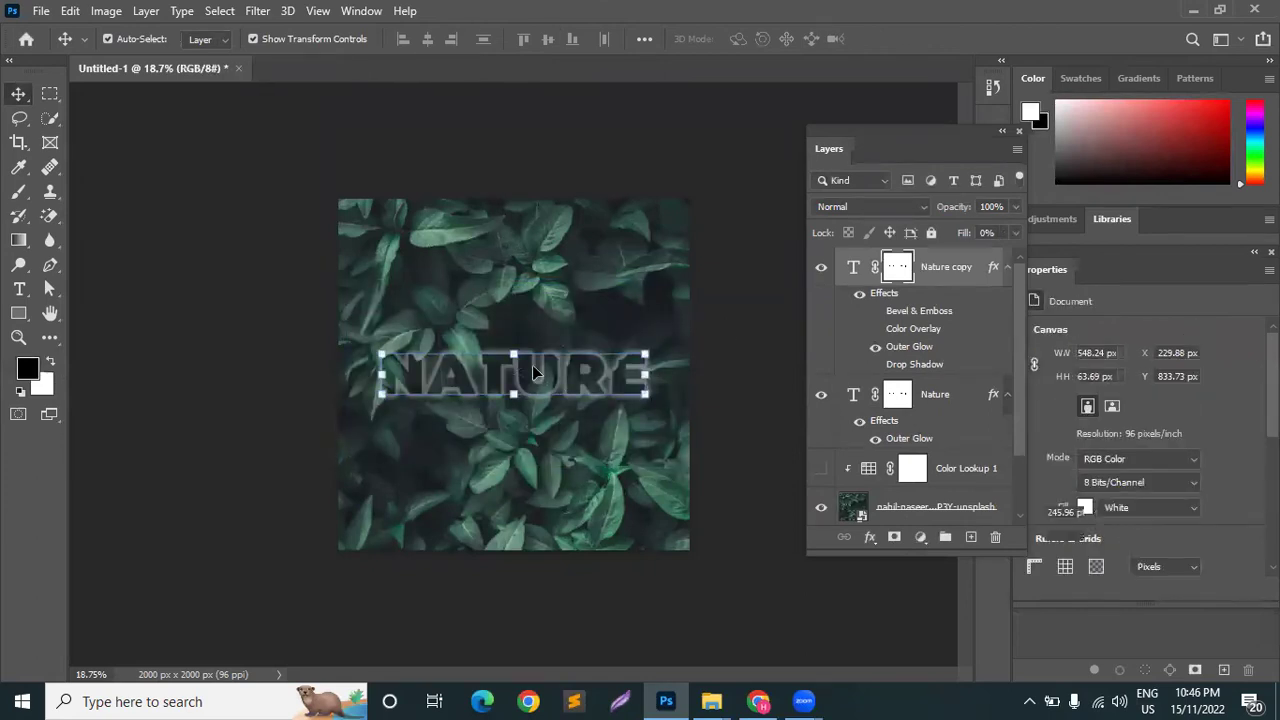
double_click(533, 368)
left_click(448, 370)
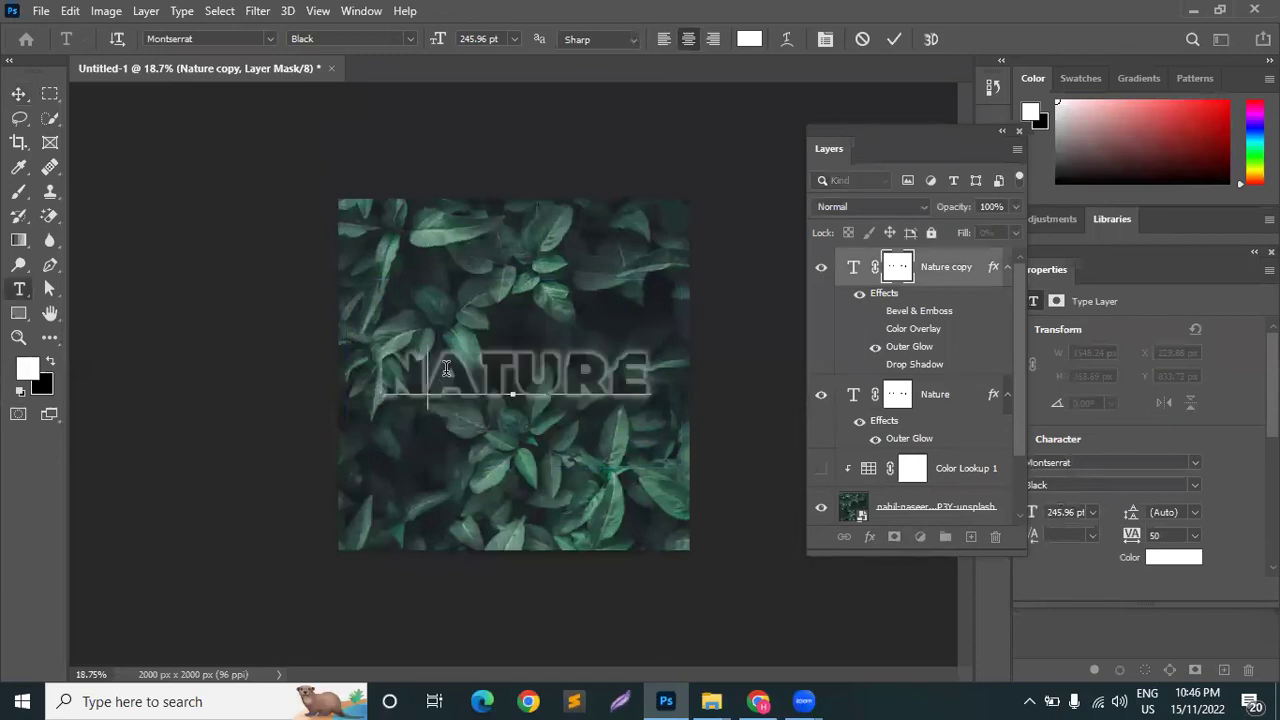
key("ctrl+a")
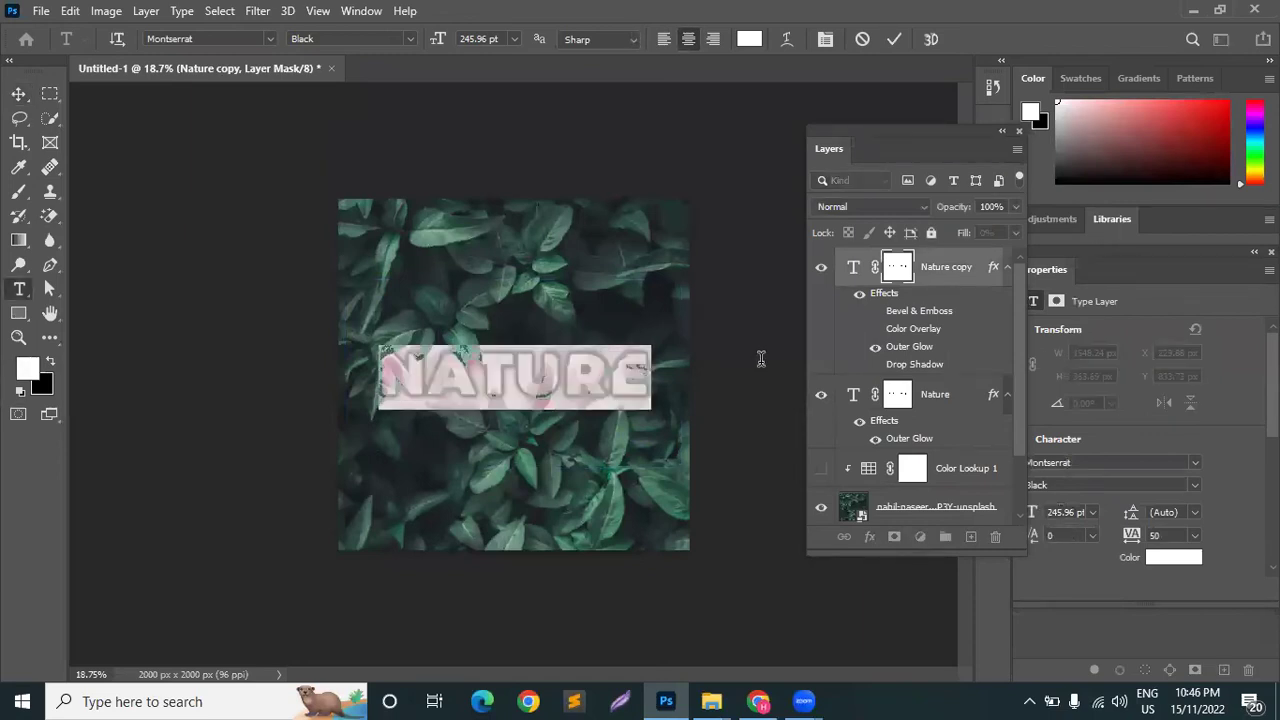
left_click(983, 233)
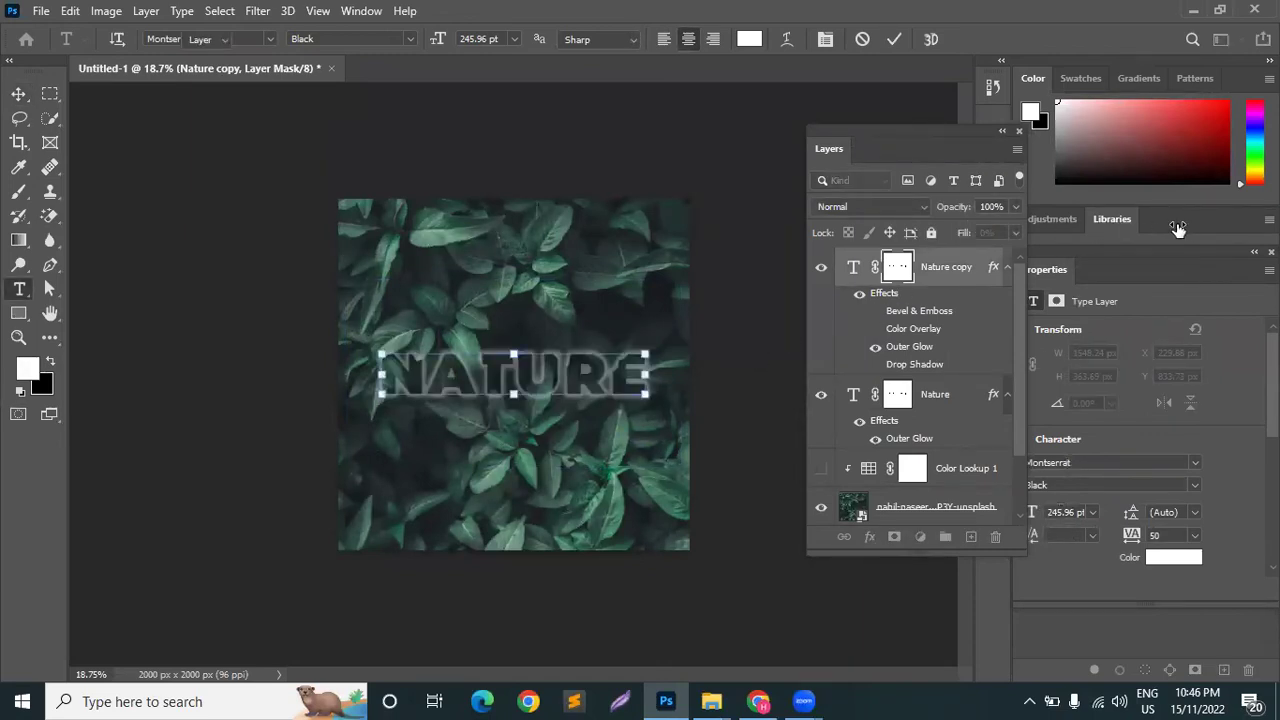
key("v")
key("Return")
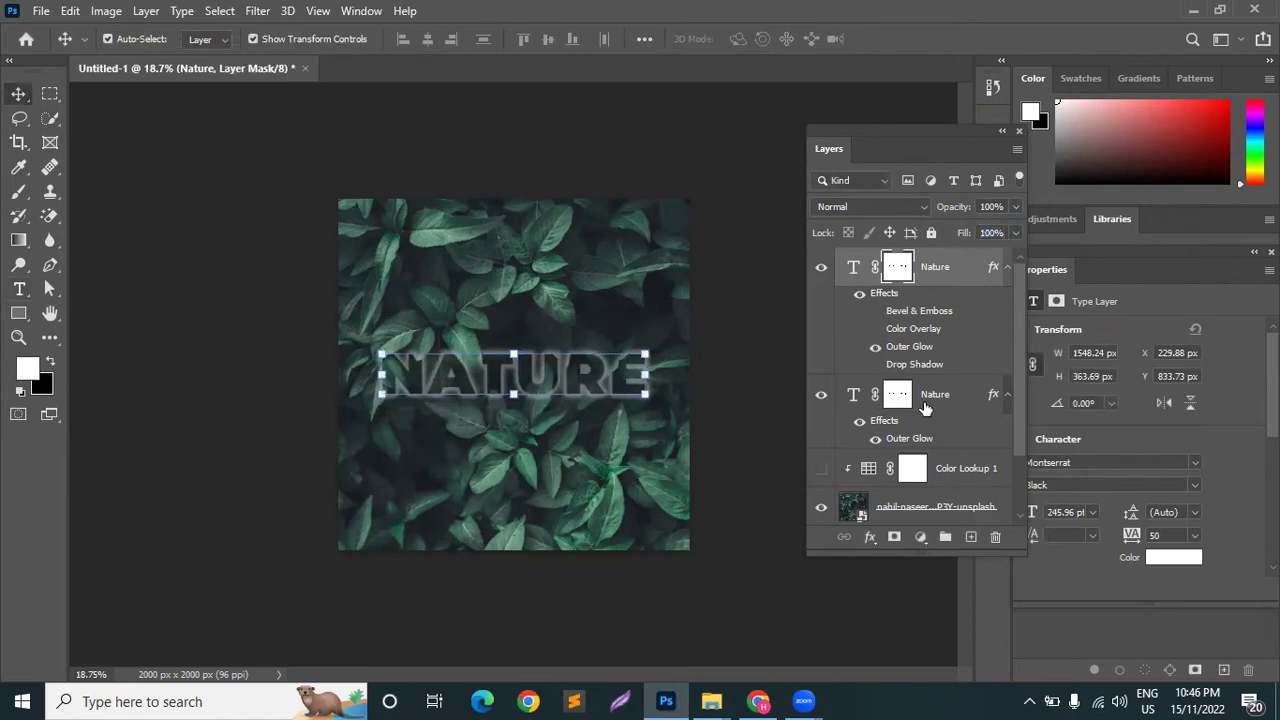
left_click(956, 390)
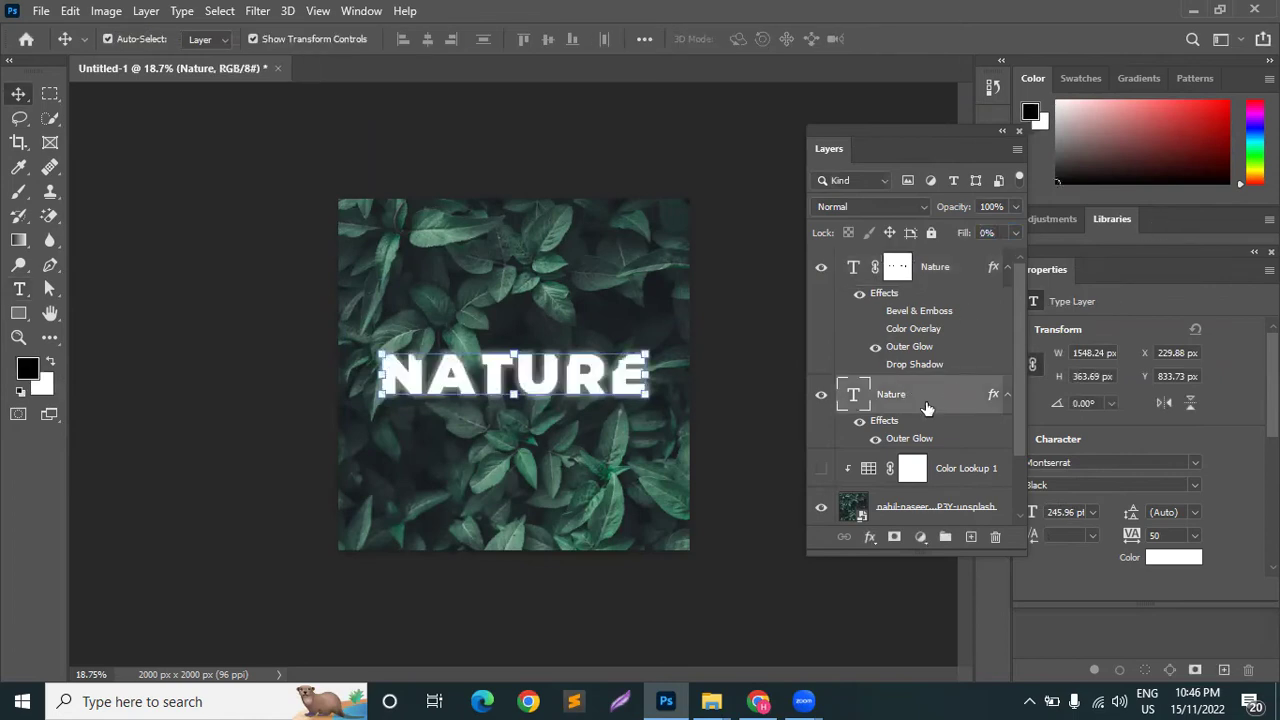
Delete the glowing duplicate Nature layer with its effects and mask, plus Color Lookup 1
left_click_drag(888, 297, 995, 539)
left_click_drag(921, 316, 995, 537)
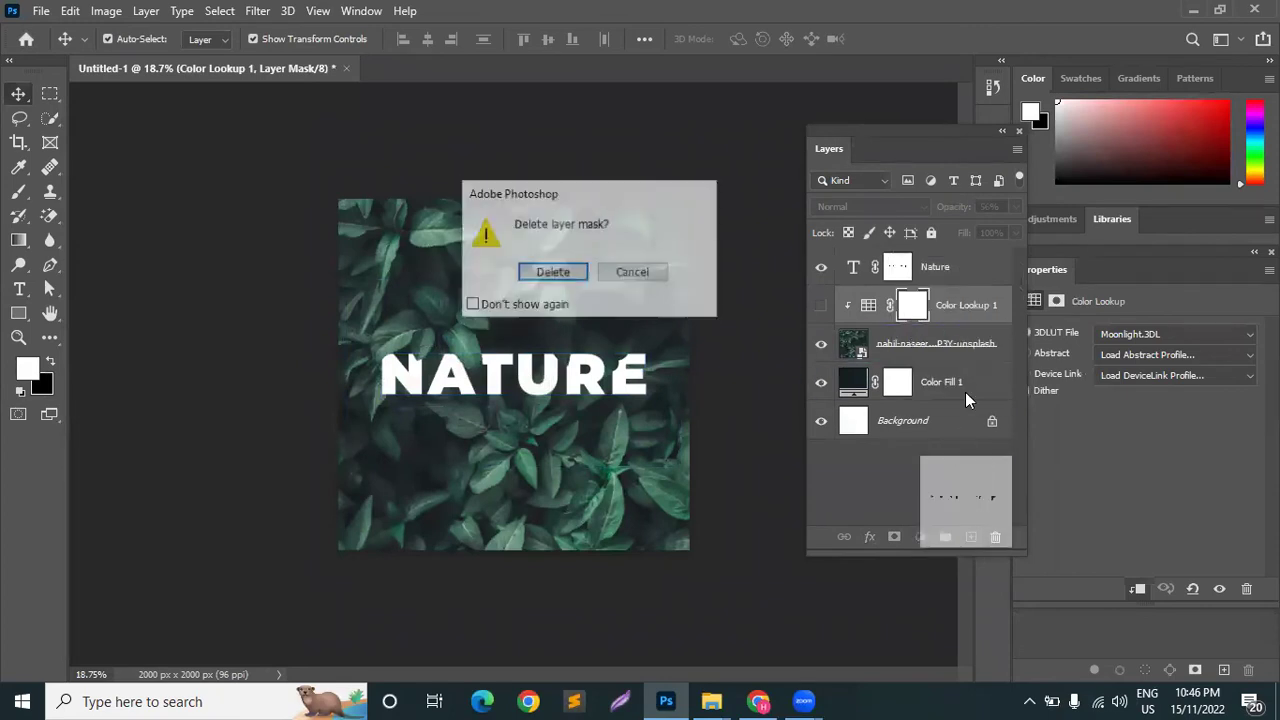
key("Return")
left_click_drag(946, 297, 995, 537)
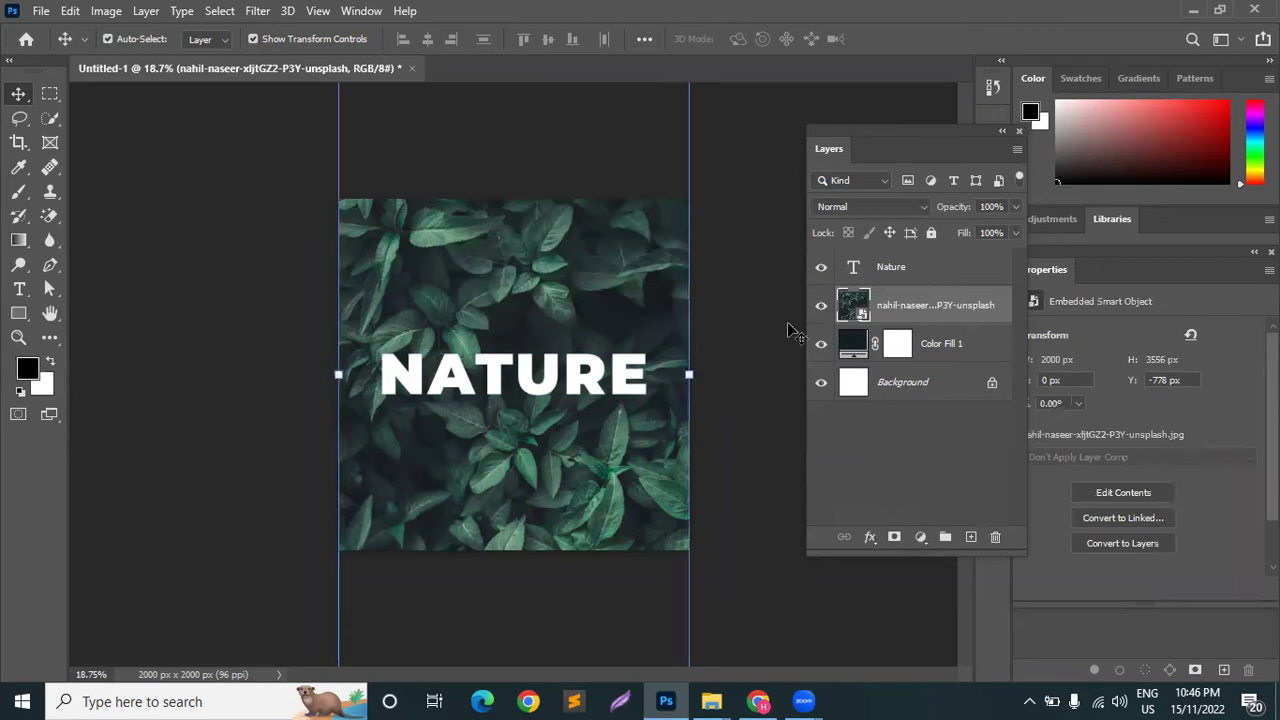
Switch to the Vertical Type Tool and retype NATURE with one letter per line
left_click(570, 385)
key("t")
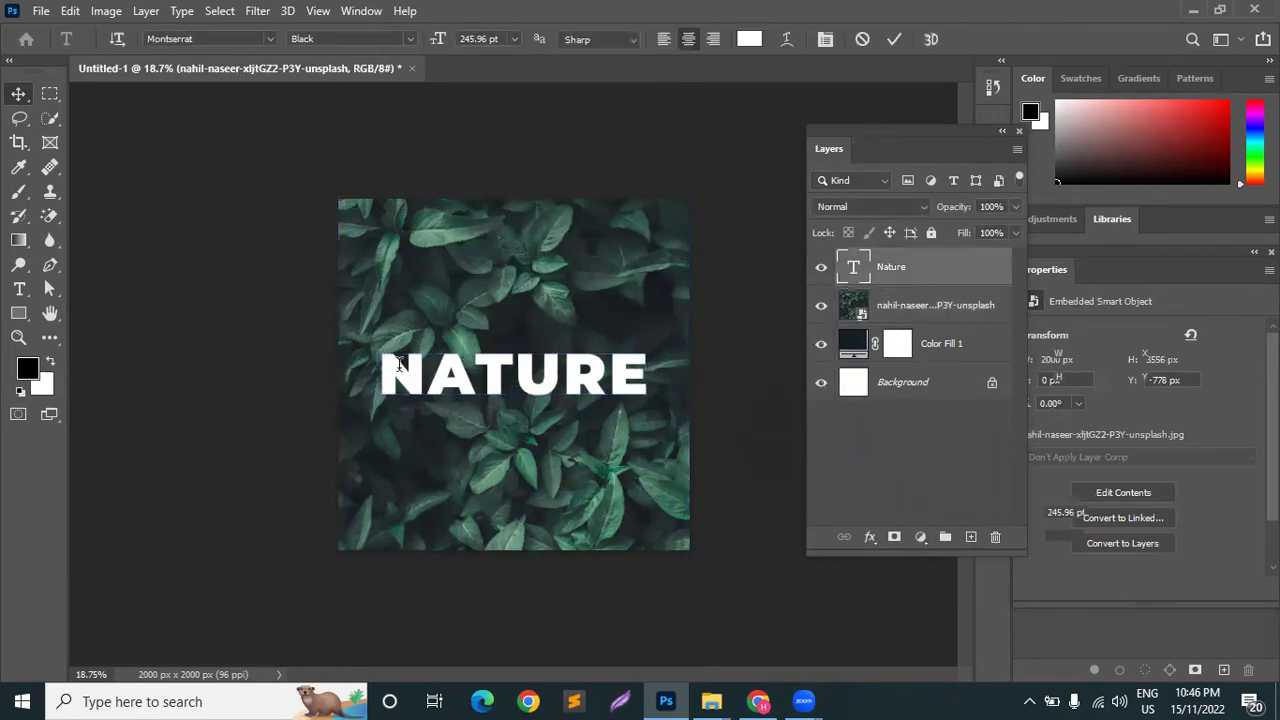
double_click(398, 365)
right_click(20, 289)
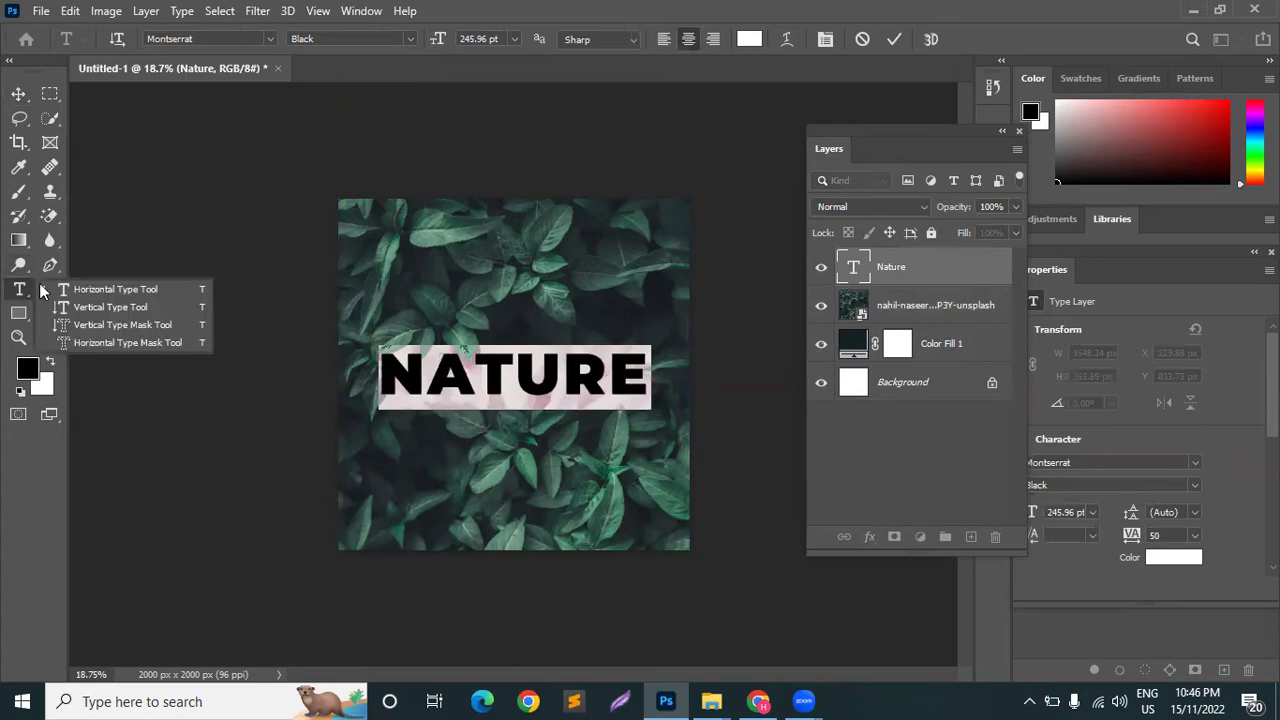
left_click(100, 307)
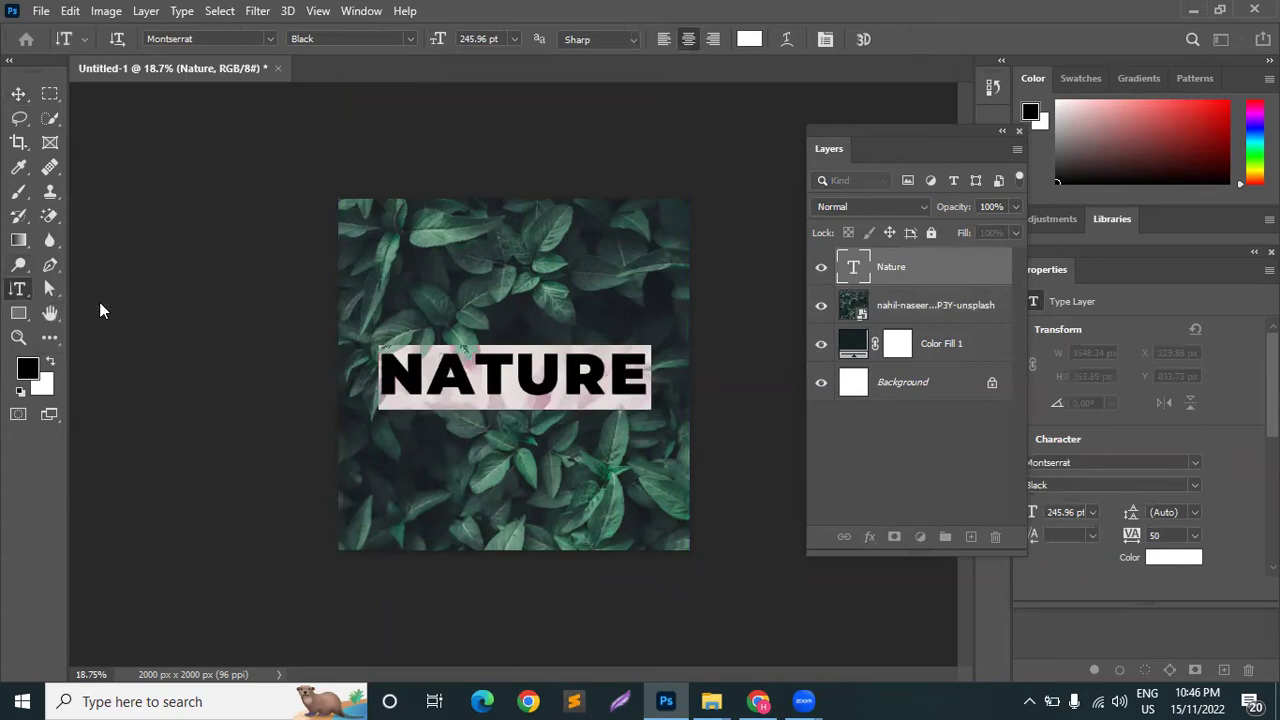
double_click(382, 357)
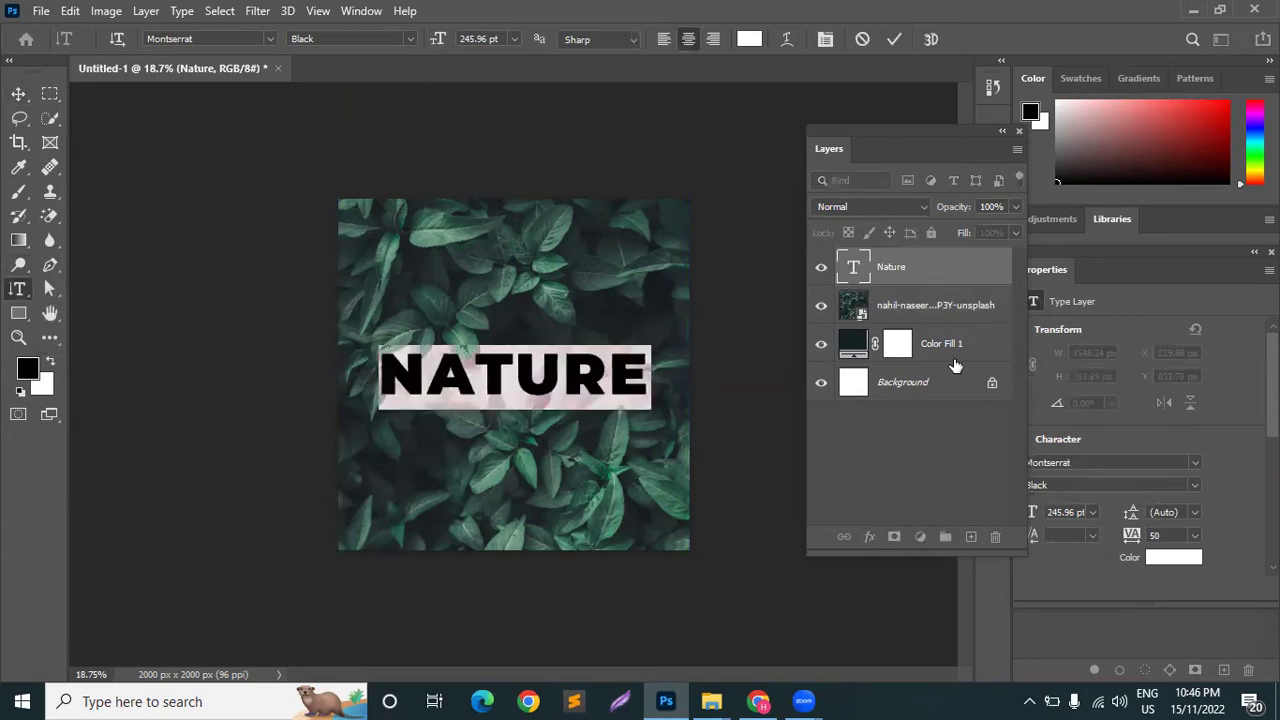
key("ctrl+a")
type("NA")
key("BackSpace")
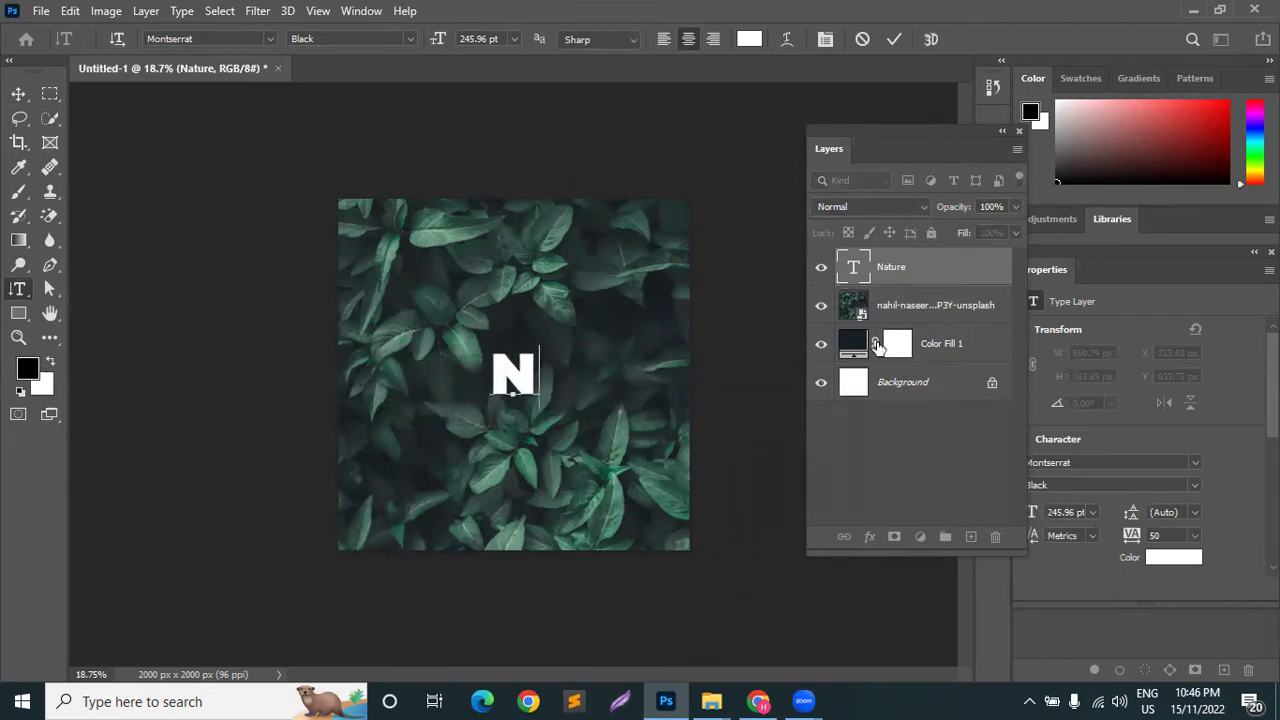
type("A ")
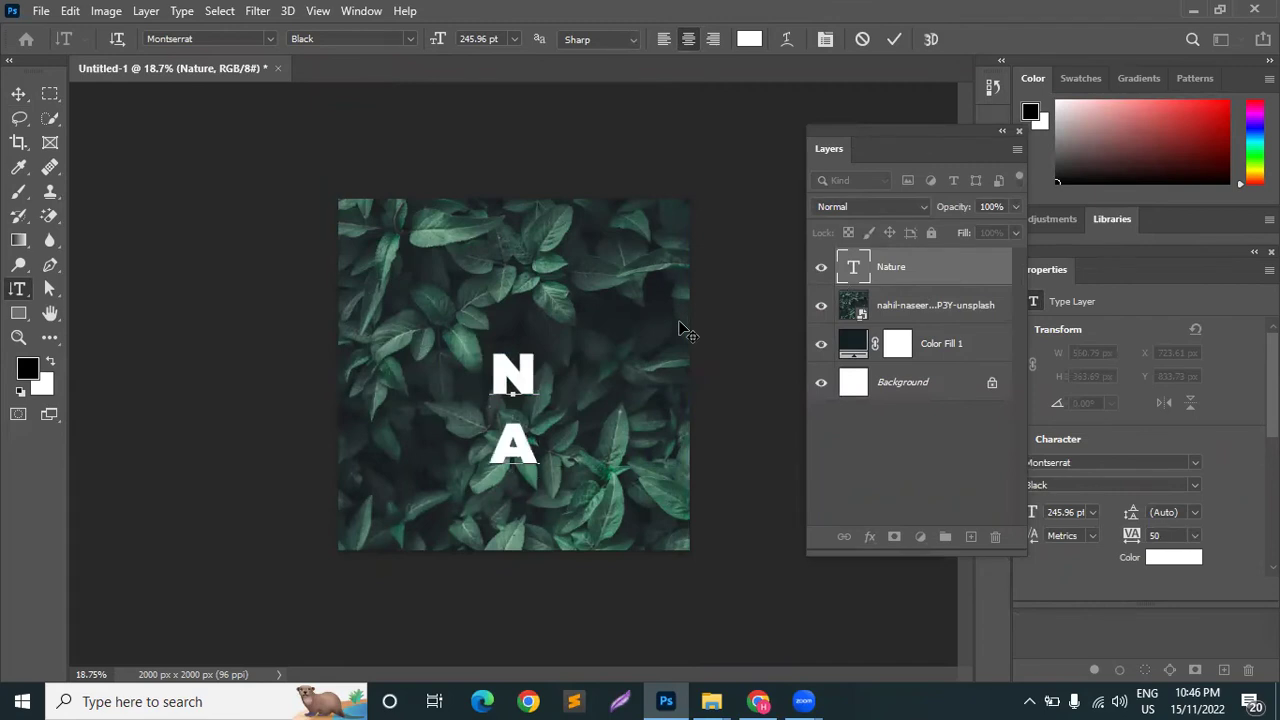
type("T")
key("Return")
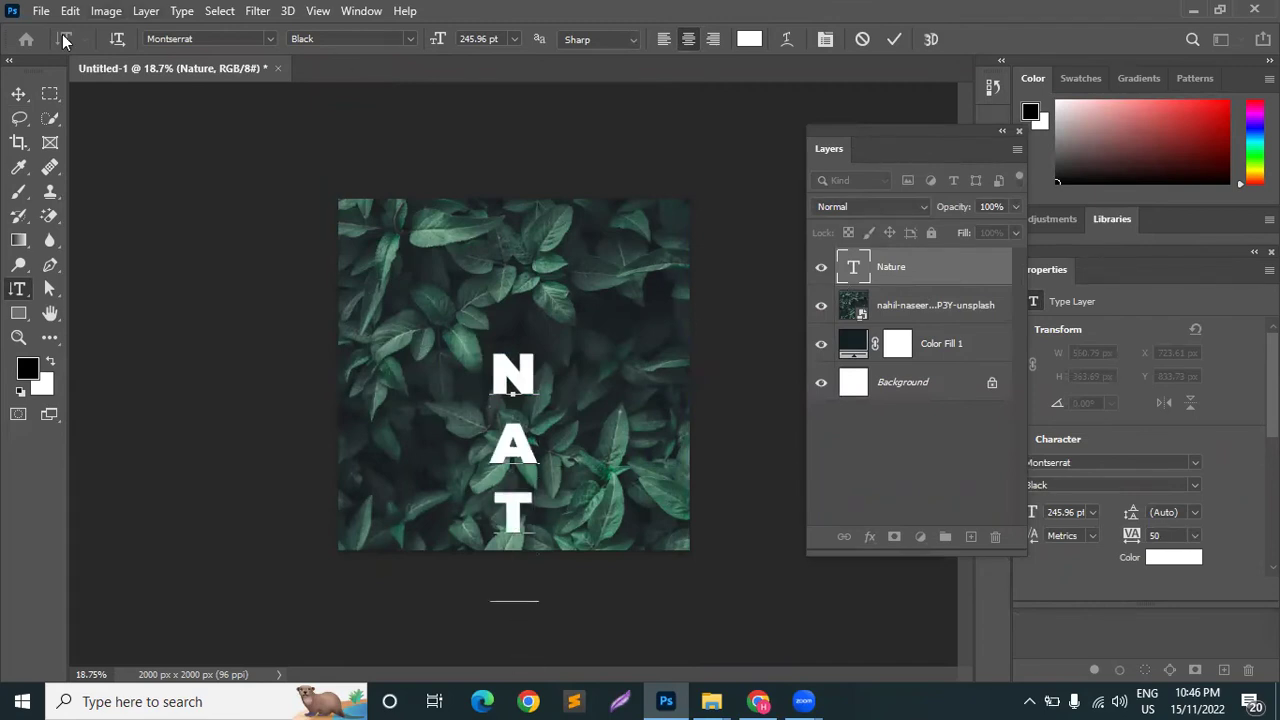
left_click(20, 94)
Move the vertical NATURE up and scale it to about 72% to fit the leaf photo
left_click_drag(510, 515, 500, 345)
left_click_drag(537, 195, 454, 268)
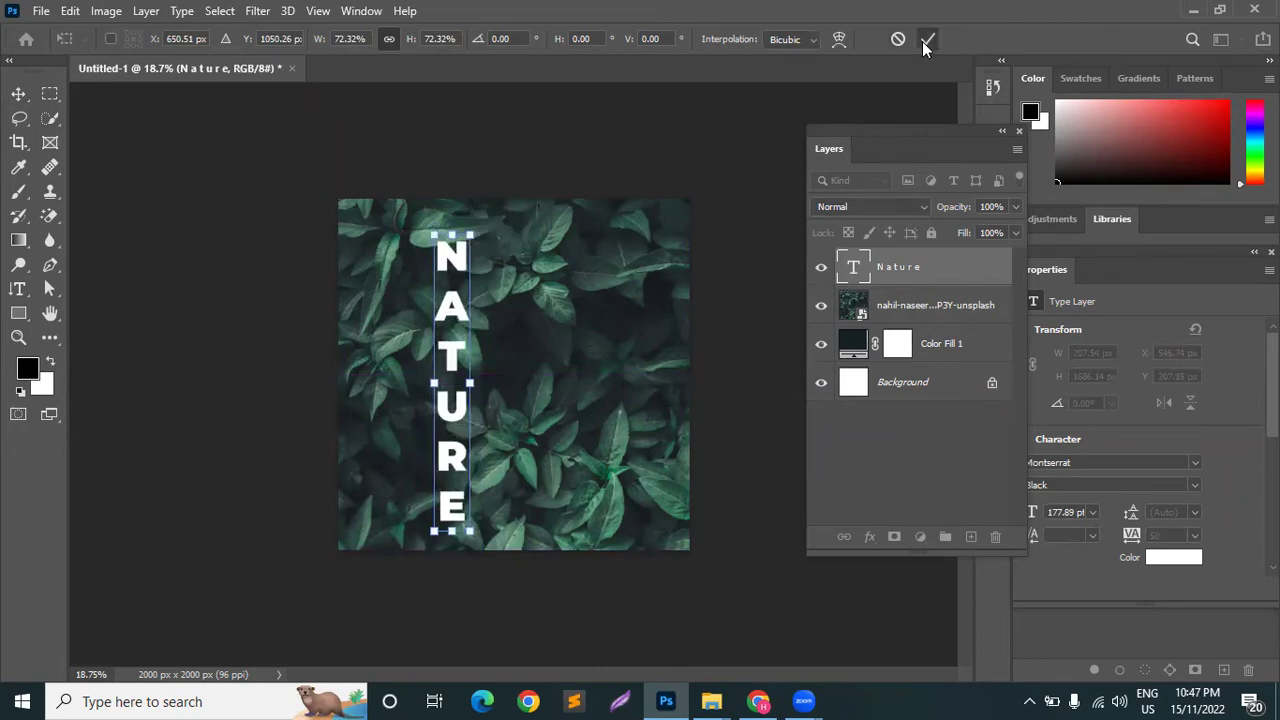
left_click(926, 40)
left_click(947, 312)
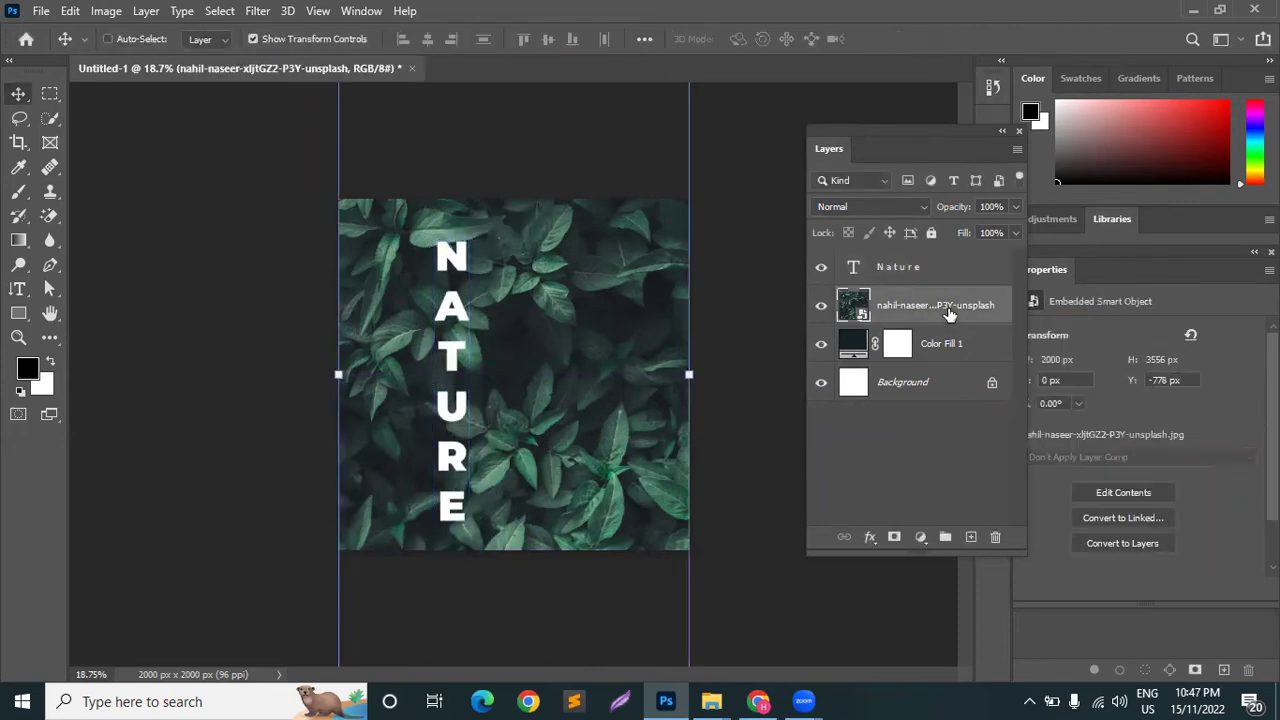
Duplicate the leaf photo, stack the copy above Nature, and clip it to the text
key("ctrl+j")
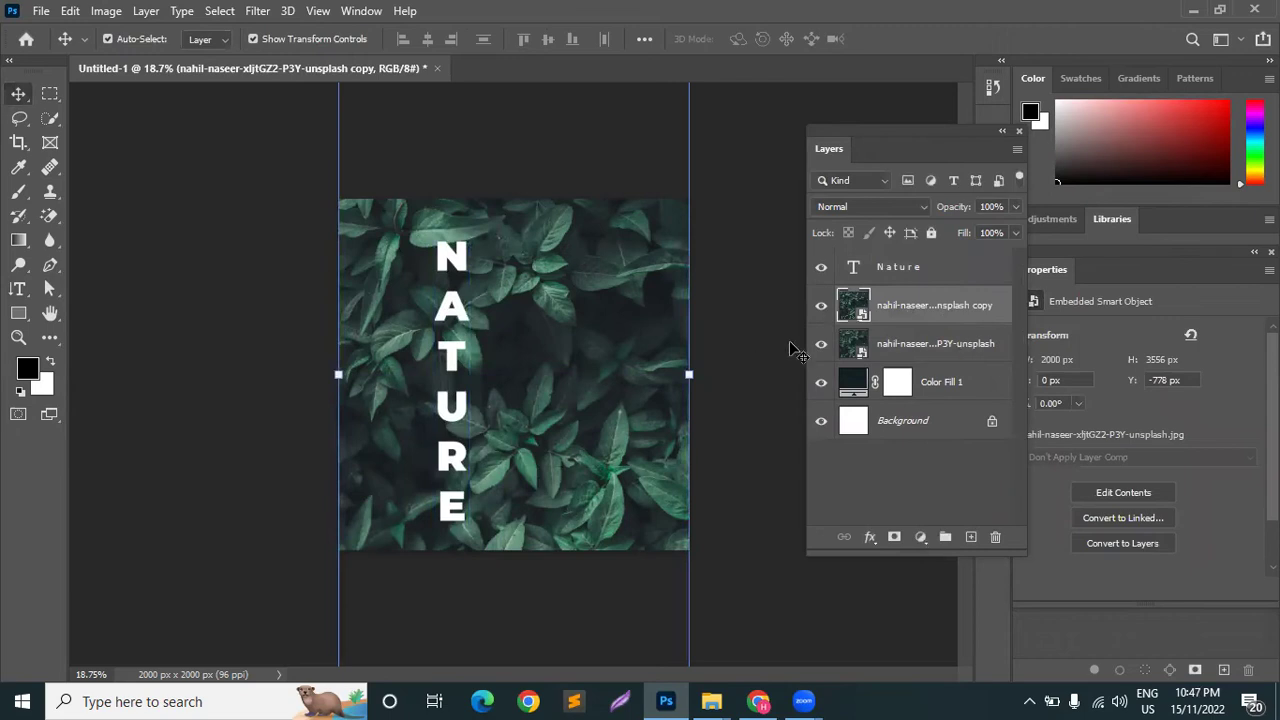
left_click_drag(459, 312, 494, 313)
left_click_drag(916, 305, 936, 254)
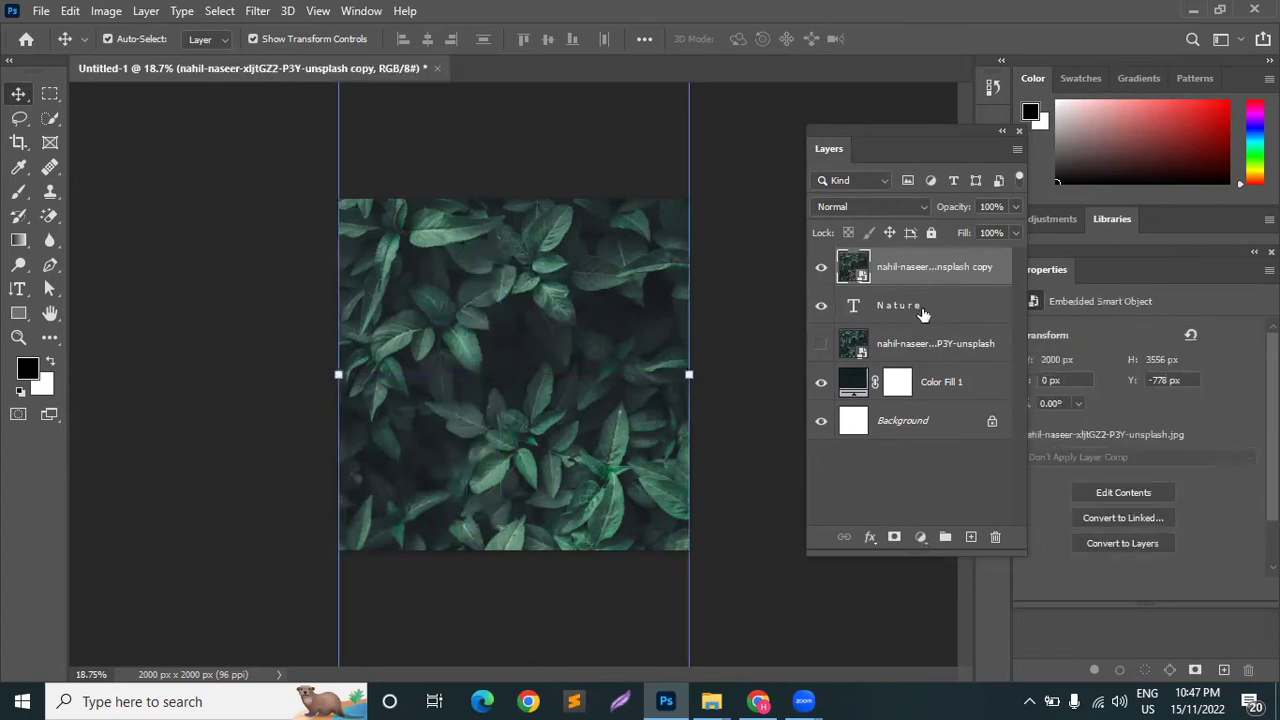
left_click(922, 306)
left_click(926, 266)
left_click(926, 346)
left_click(945, 274)
right_click(950, 345)
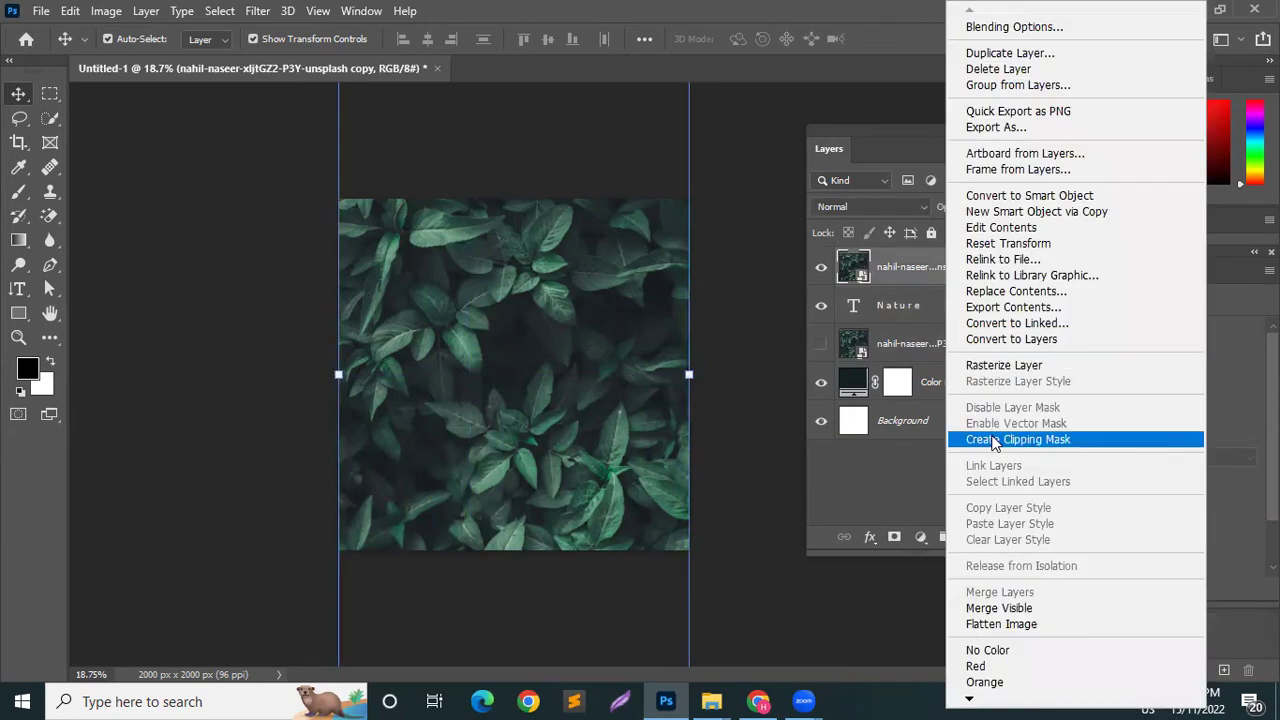
left_click(995, 440)
left_click(840, 180)
key("Escape")
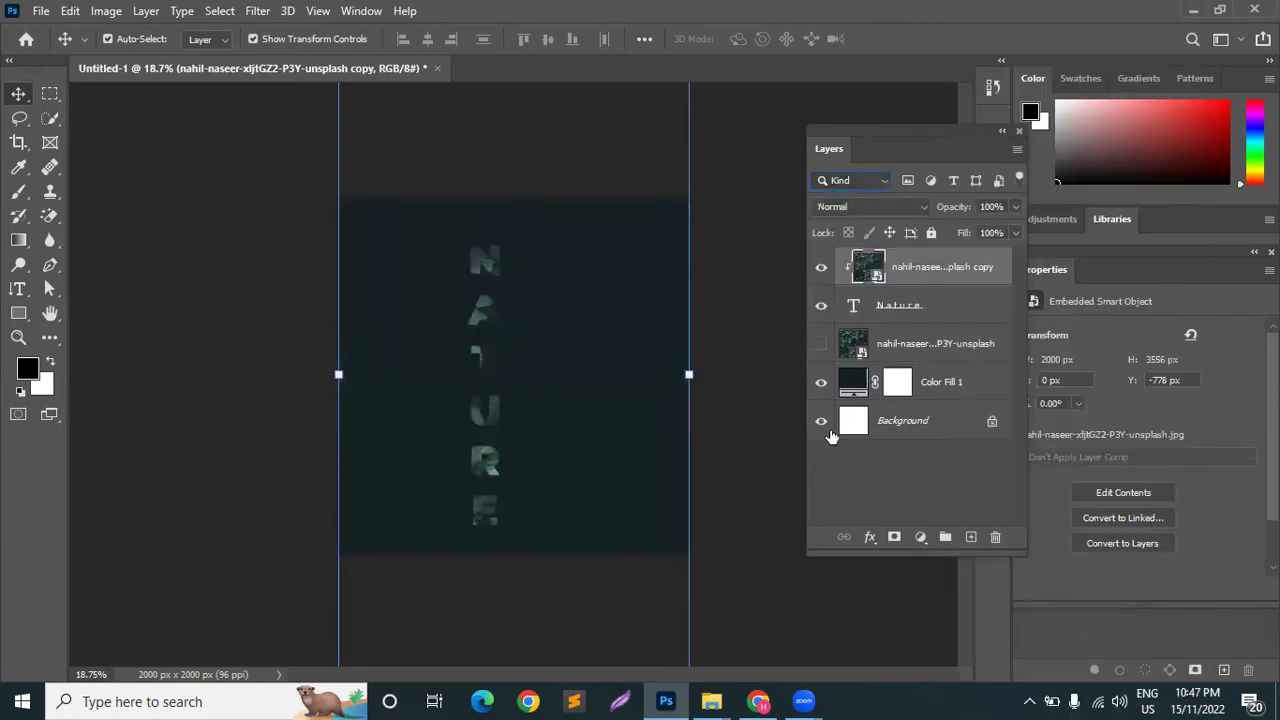
Change Color Fill 1 to white and show the original leaf photo layer again
double_click(850, 384)
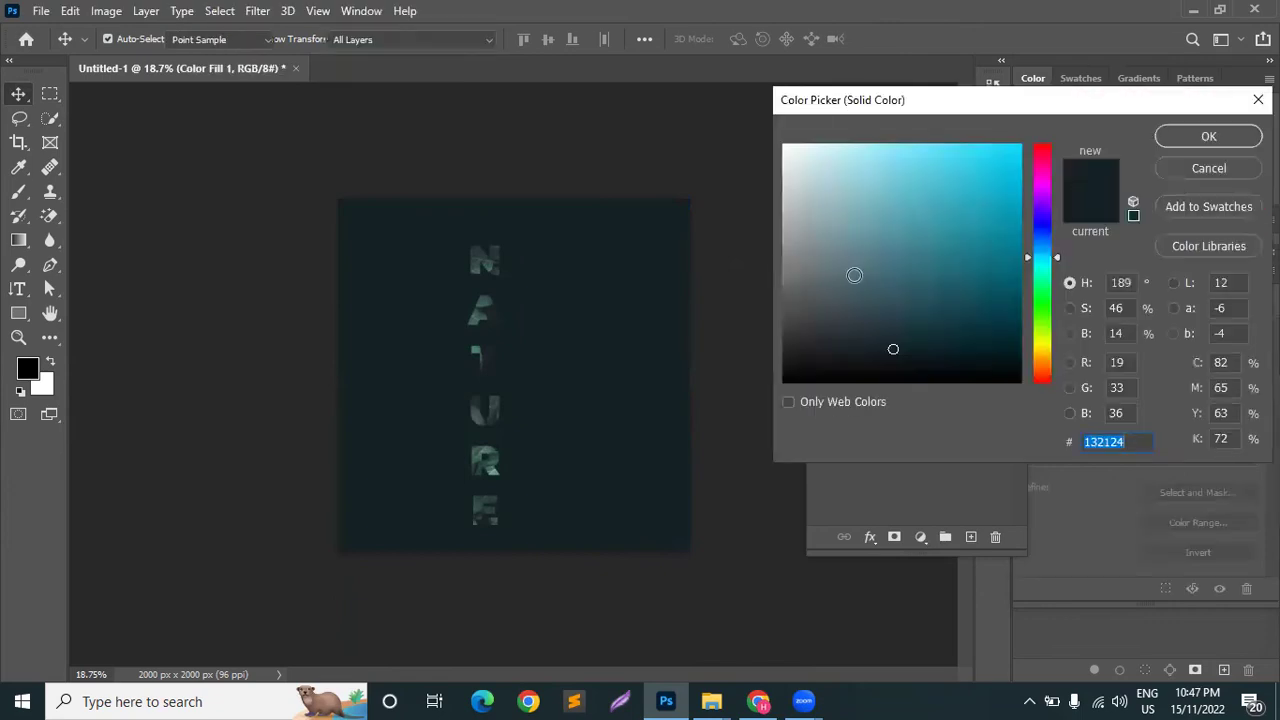
left_click(892, 301)
left_click_drag(892, 301, 774, 135)
left_click(1209, 136)
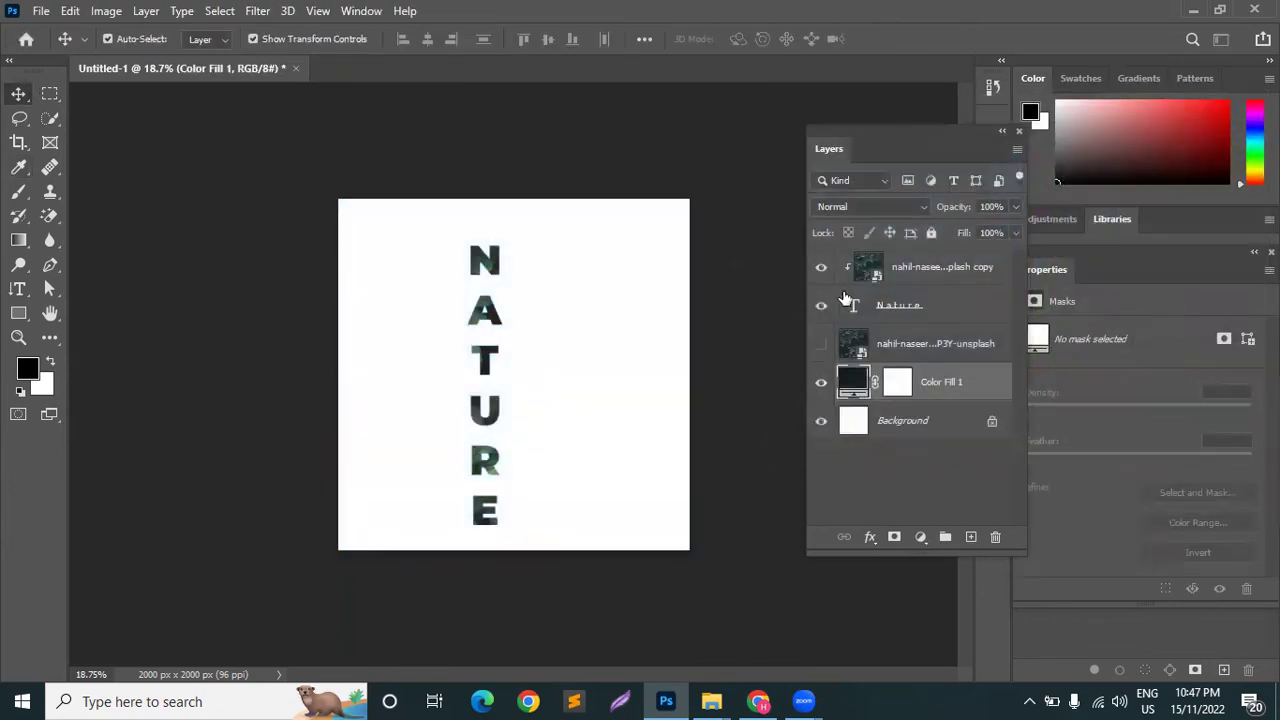
left_click(763, 266)
left_click(948, 350)
left_click(820, 344)
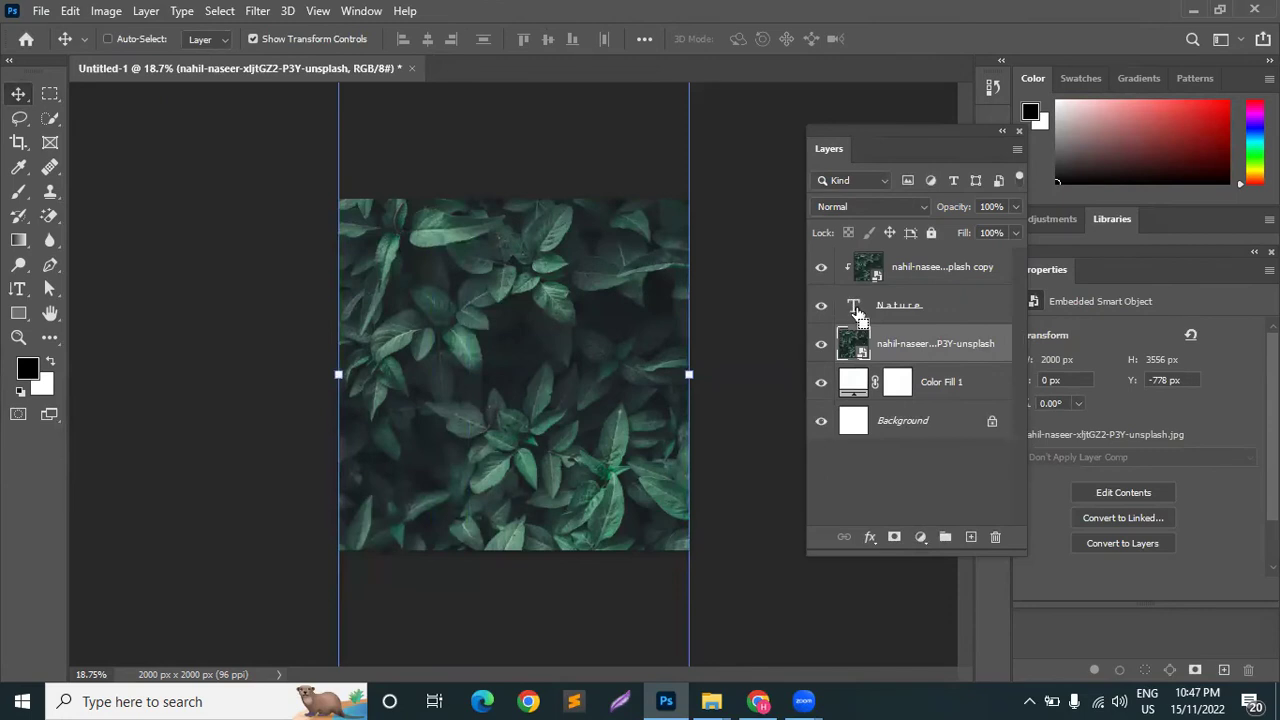
Load the NATURE letters as a selection, zoom in, then deselect and hide the clipped copy
left_click(855, 310, "ctrl")
key("ctrl+plus")
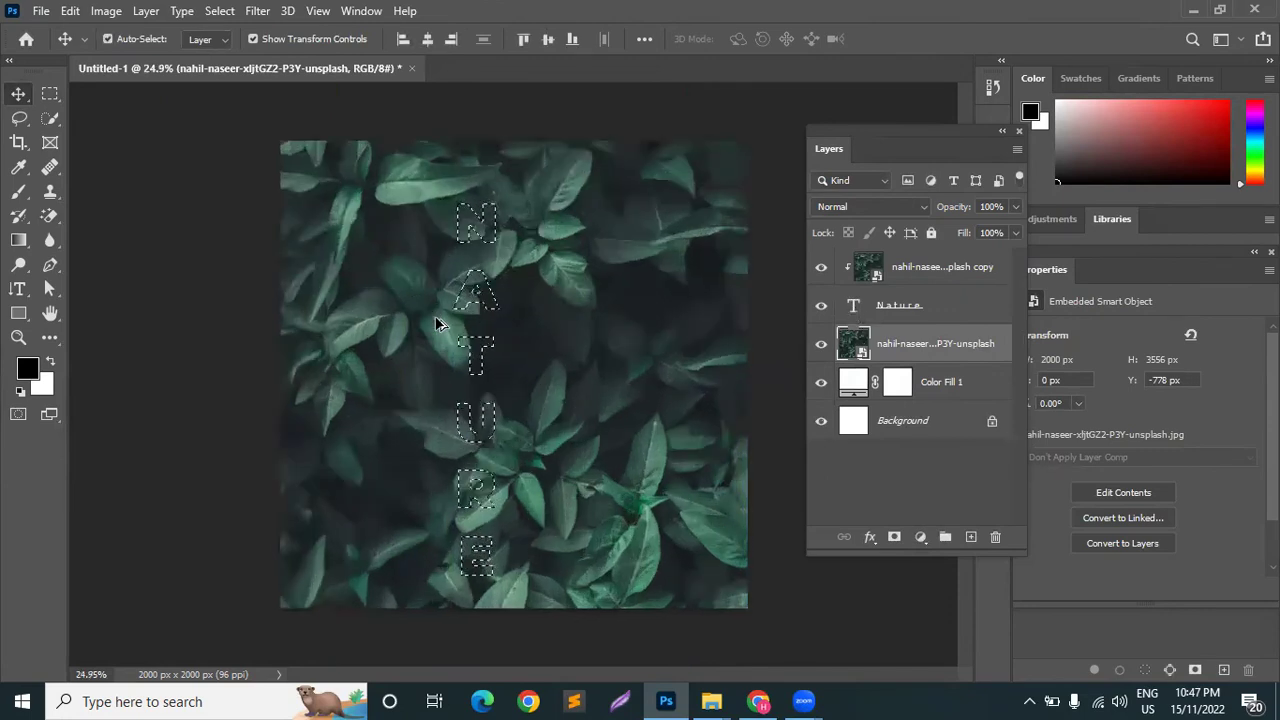
key("ctrl+plus")
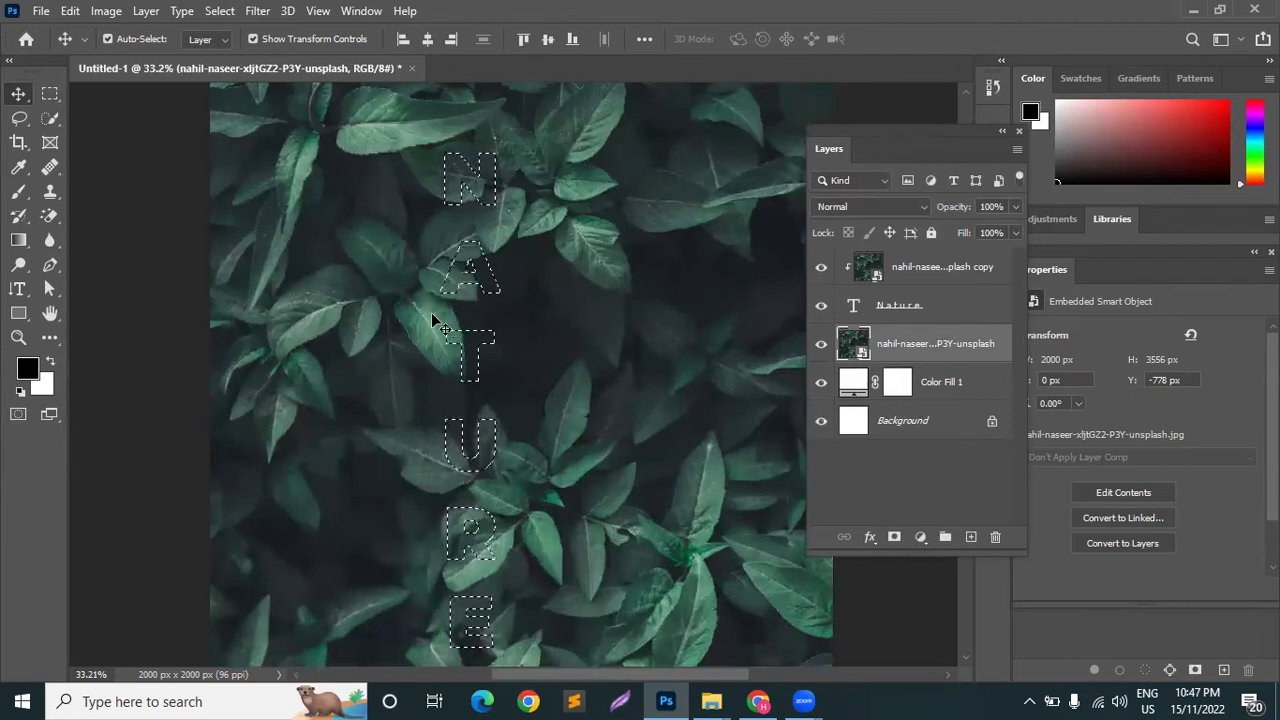
scroll(440, 330, "down", 3)
scroll(478, 365, "up", 1)
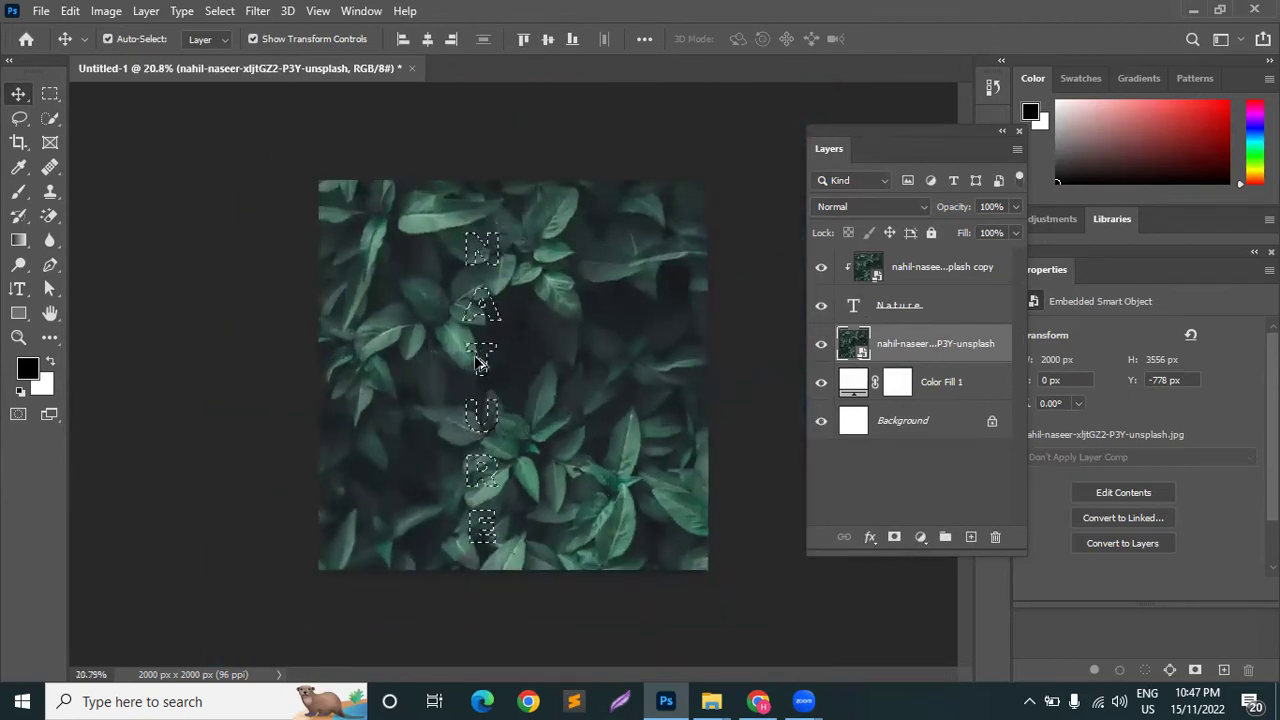
scroll(478, 365, "up", 1)
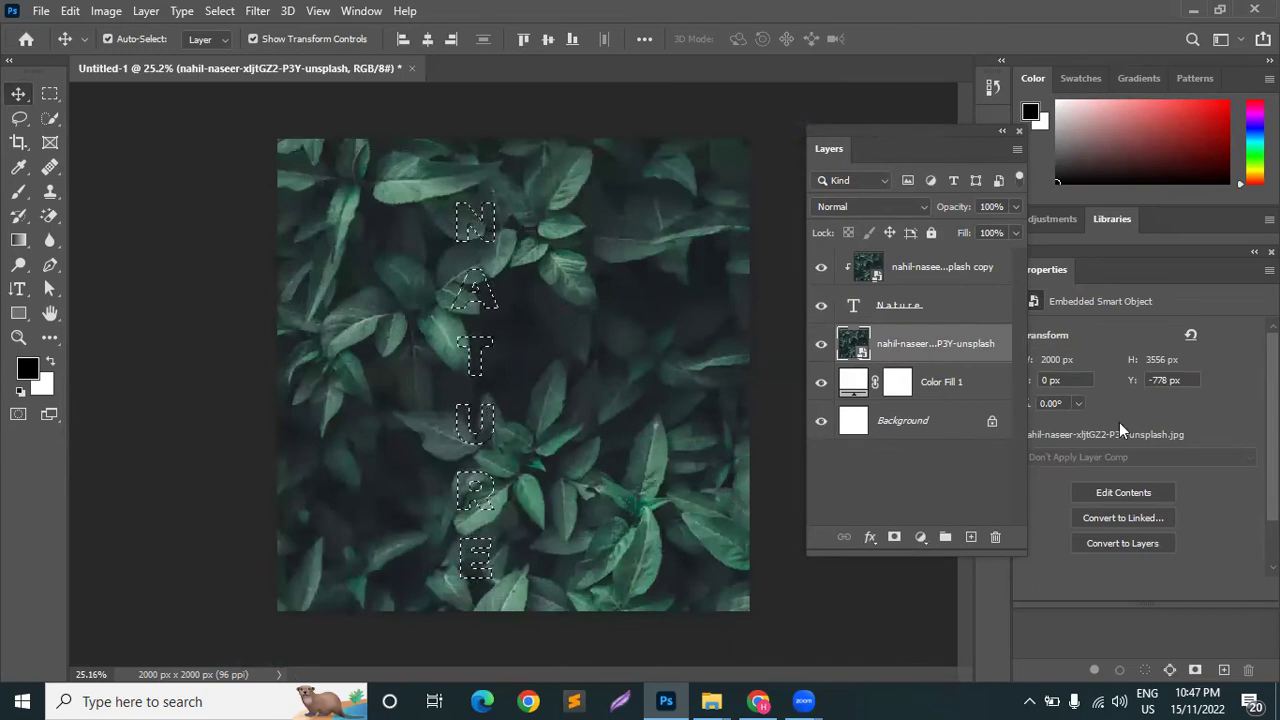
key("ctrl+d")
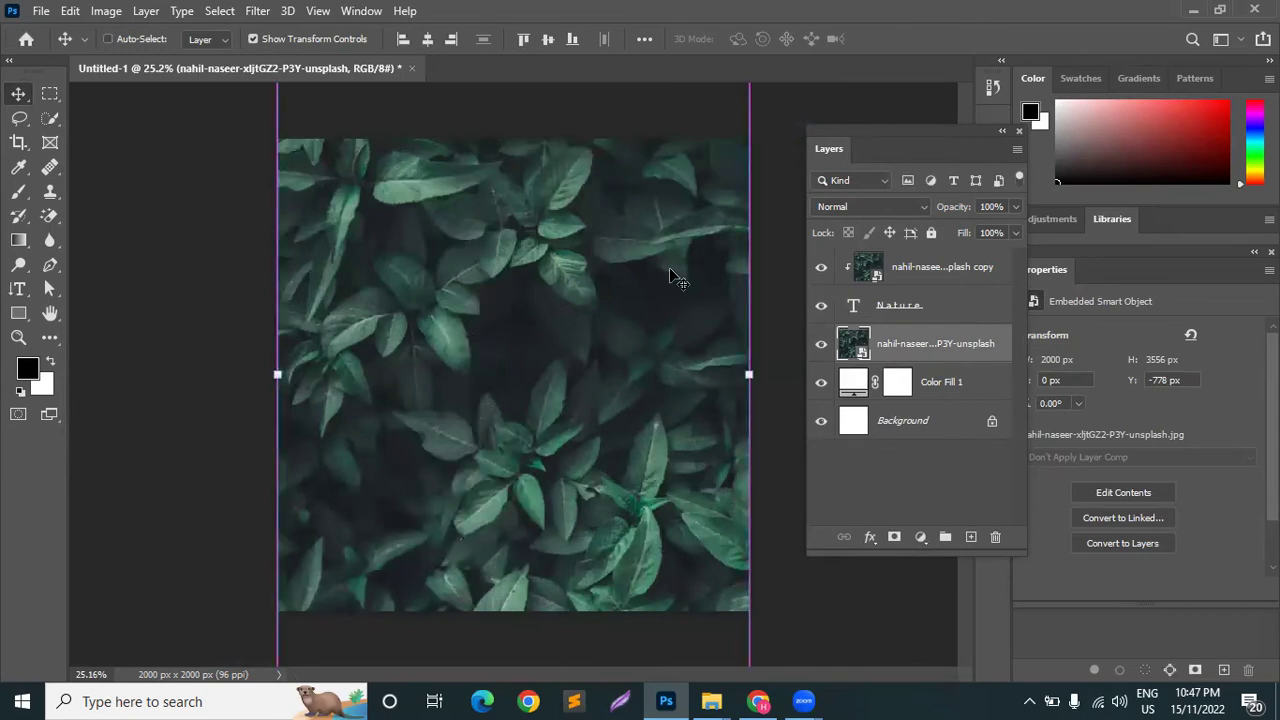
left_click(821, 306)
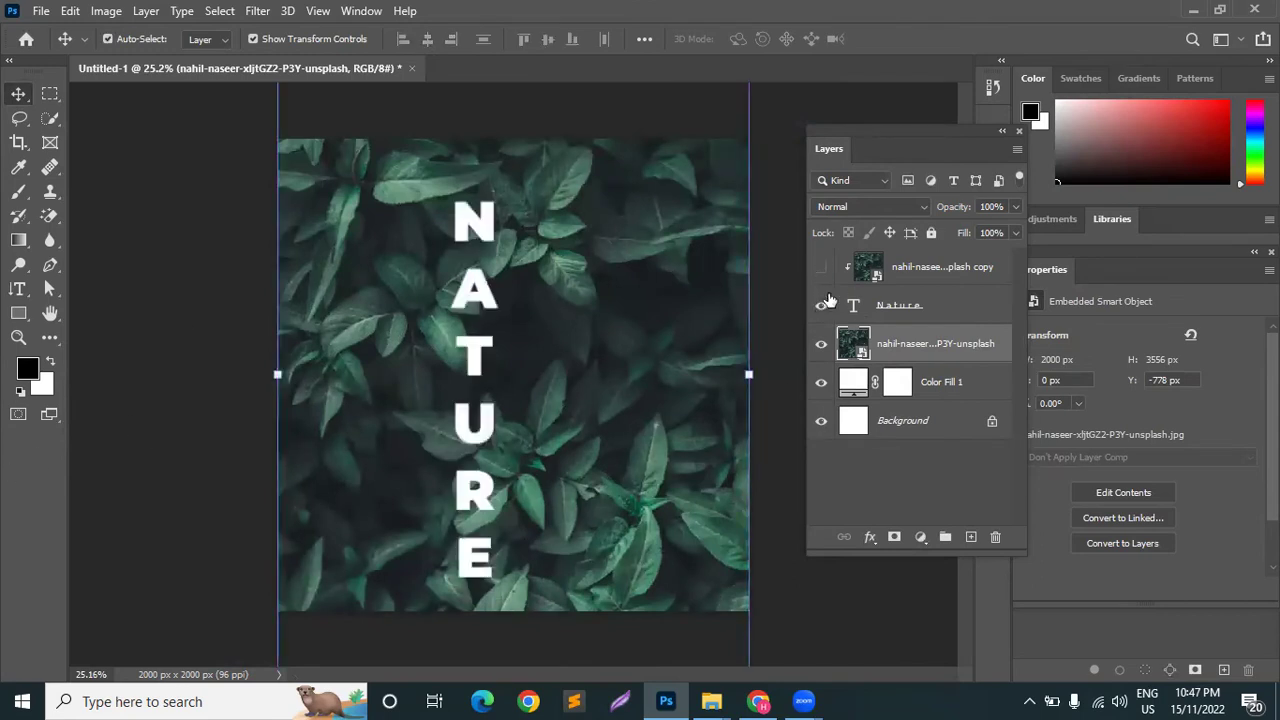
Draw a rectangular marquee from the bottom-right corner to the middle of the letters
left_click(50, 95)
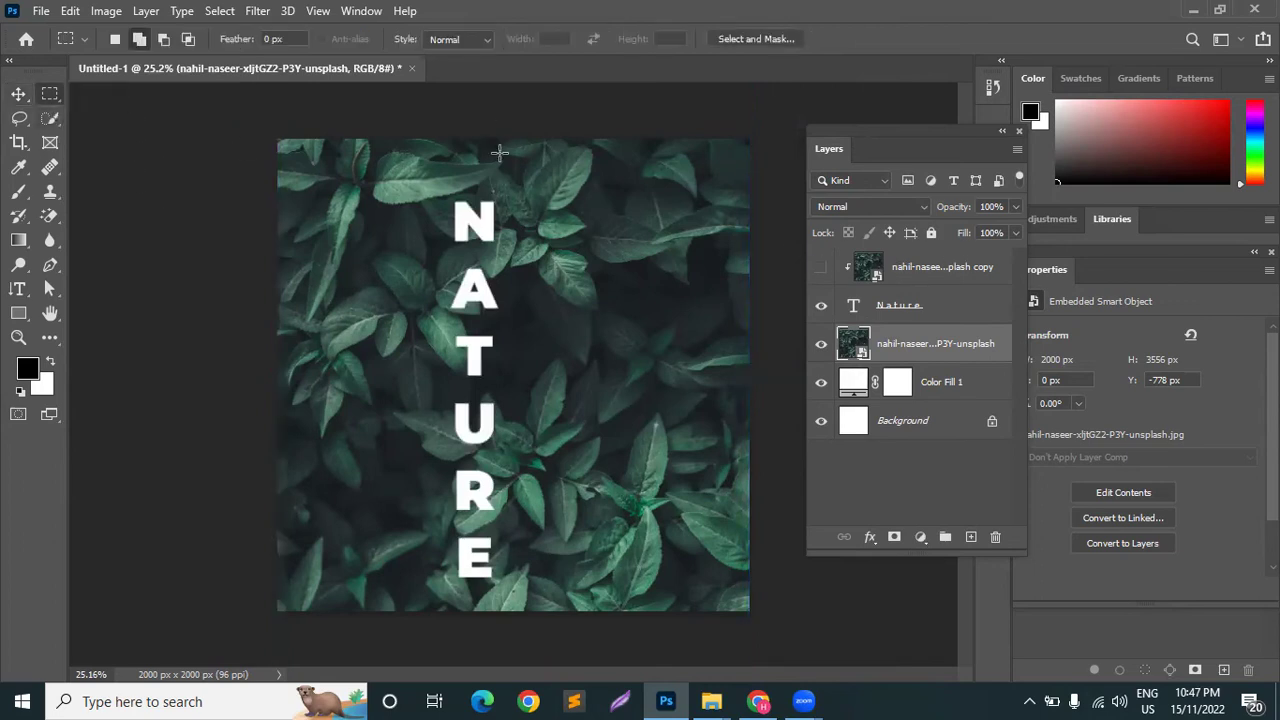
left_click_drag(750, 610, 638, 553)
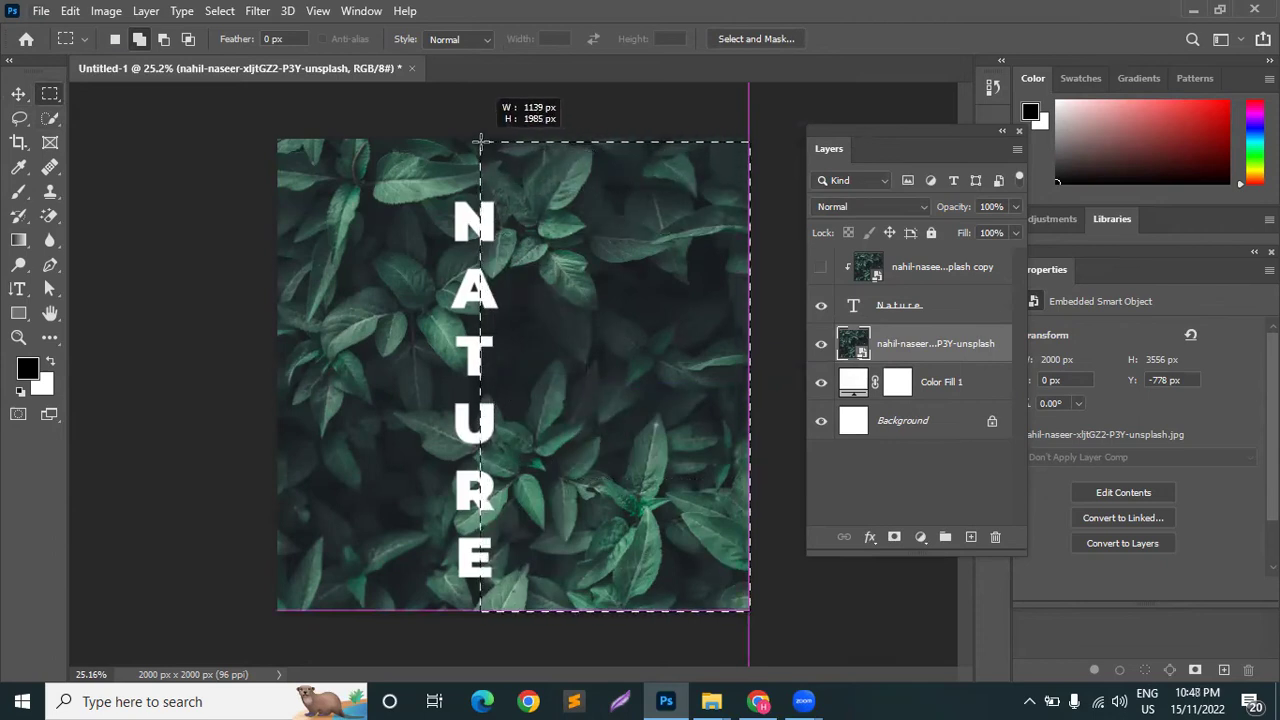
left_click_drag(479, 133, 484, 131)
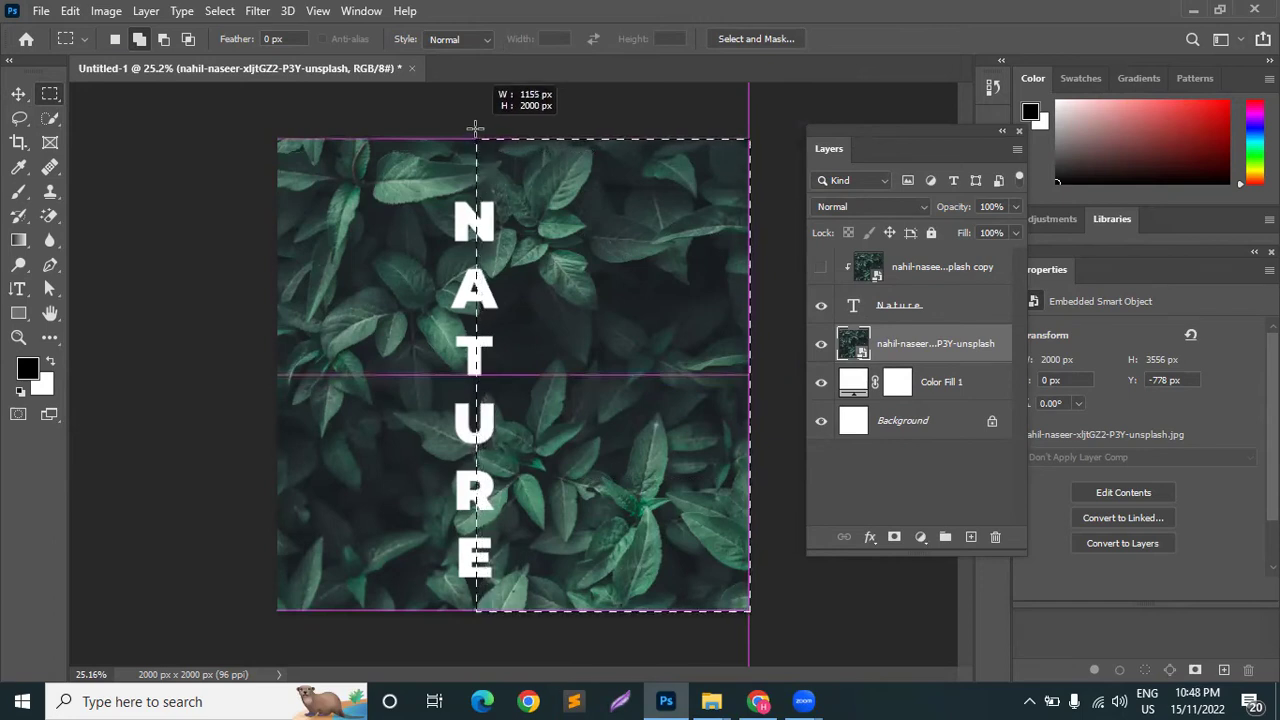
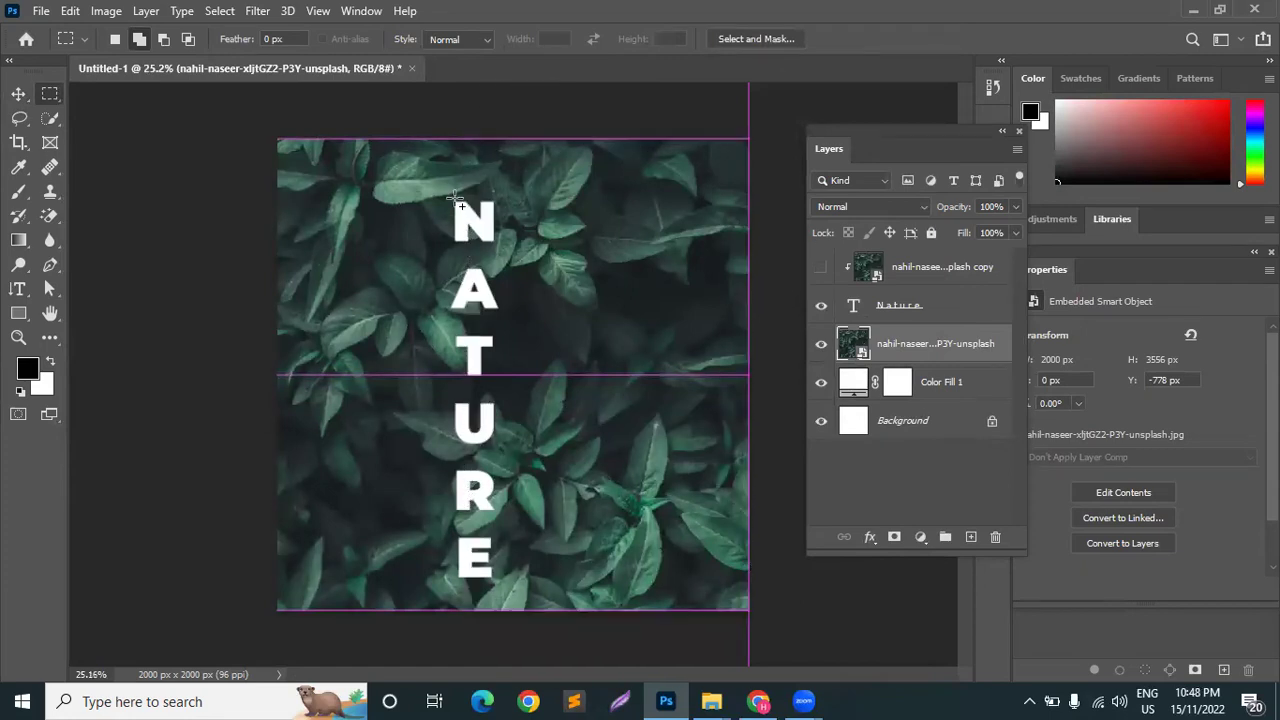
Zoom in on the NATURE letters and marquee-select the leaf photo from their centre to the right edge
scroll(458, 200, "up", 5)
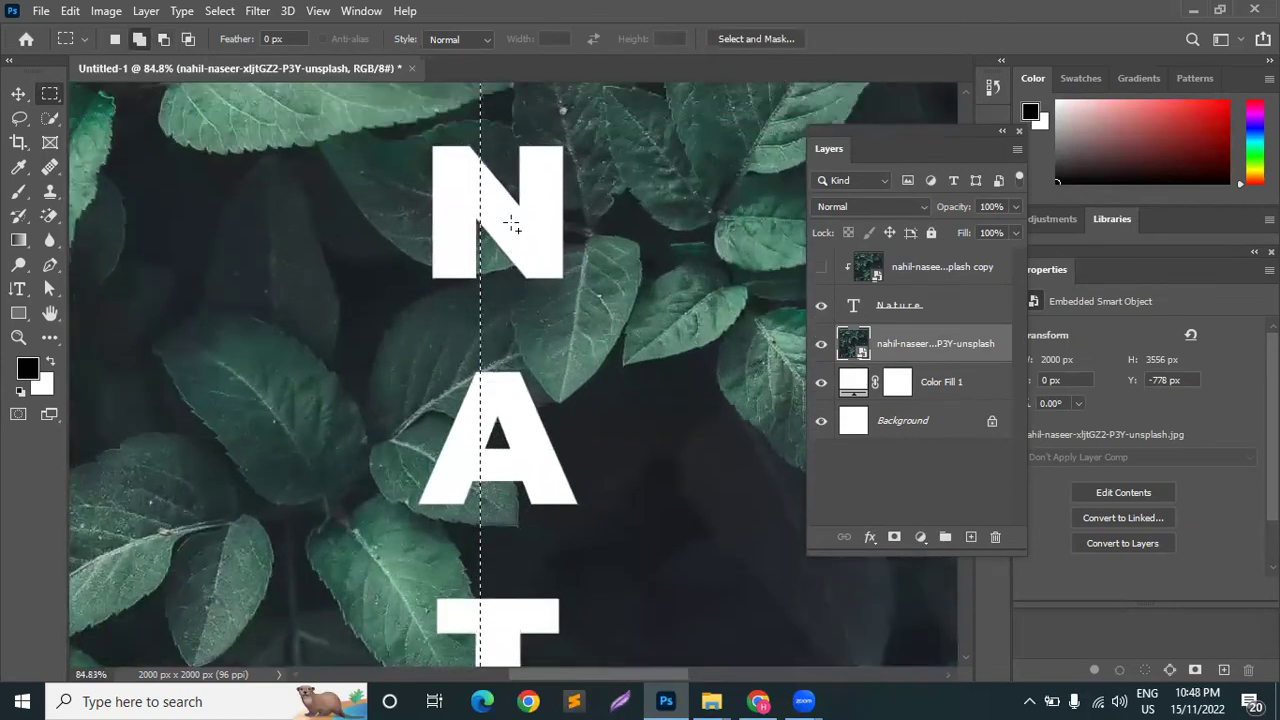
scroll(512, 228, "up", 3)
scroll(518, 232, "down", 5)
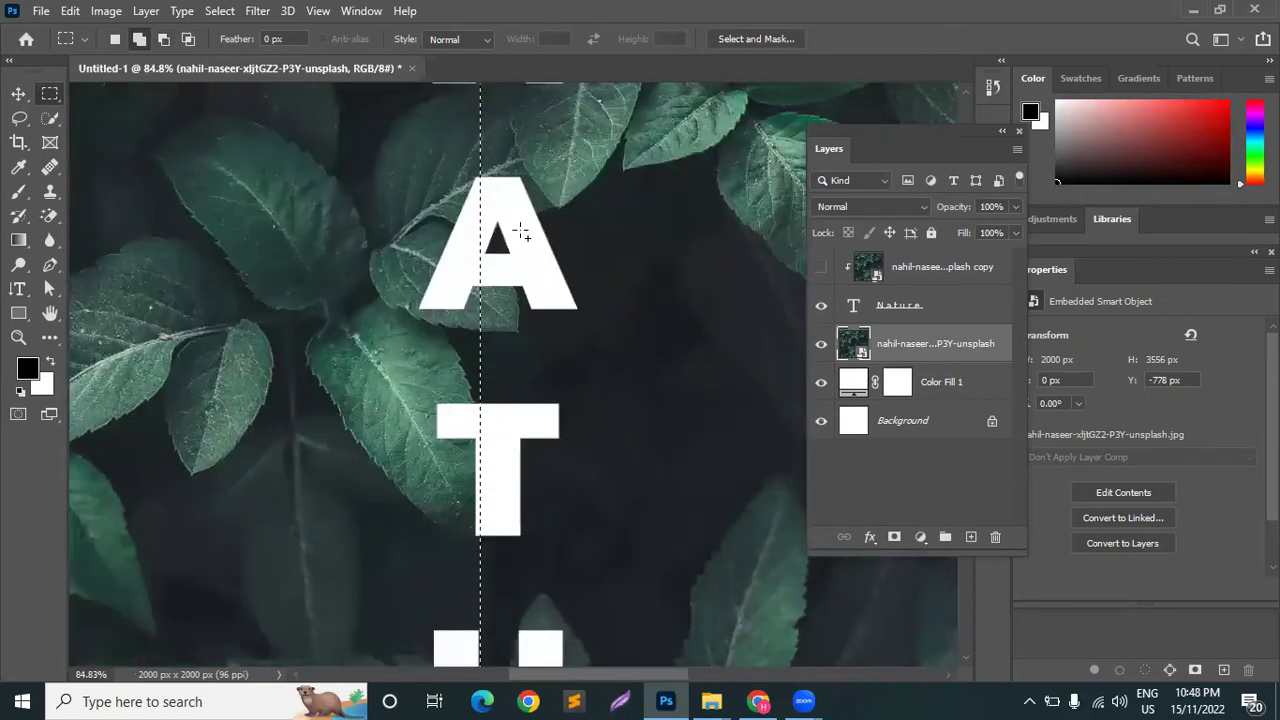
scroll(515, 232, "down", 8)
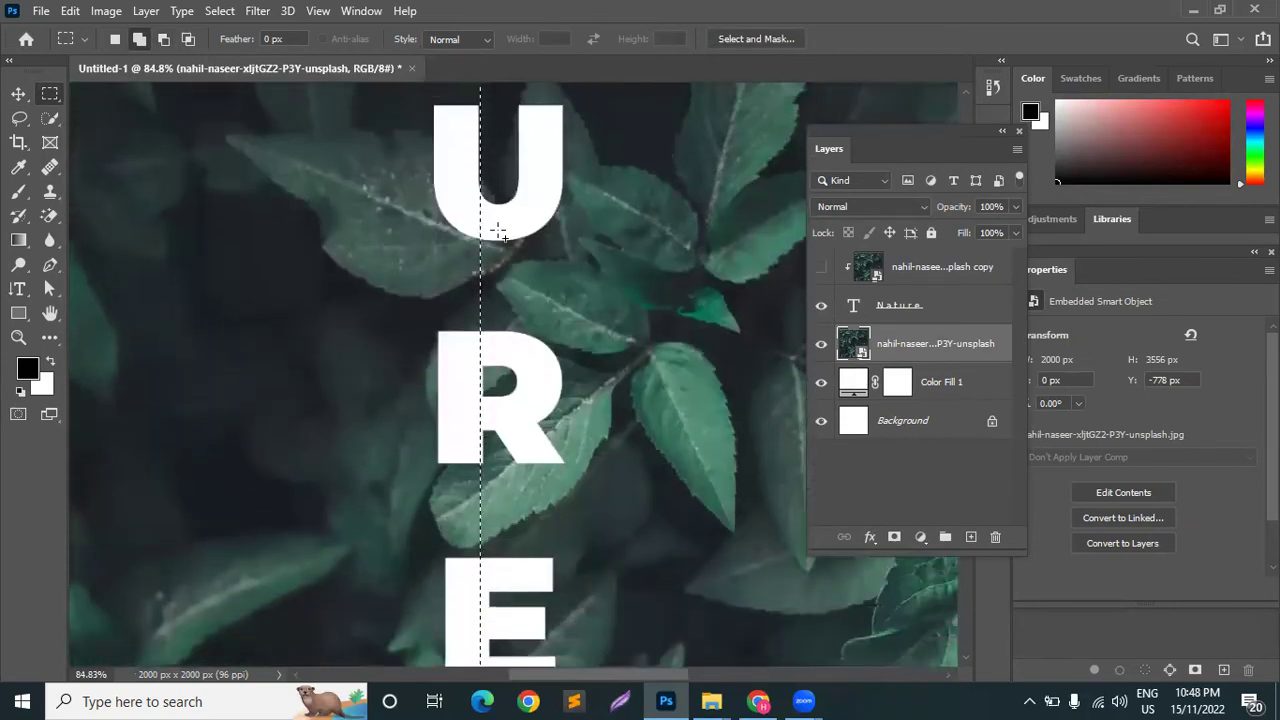
scroll(498, 232, "up", 10)
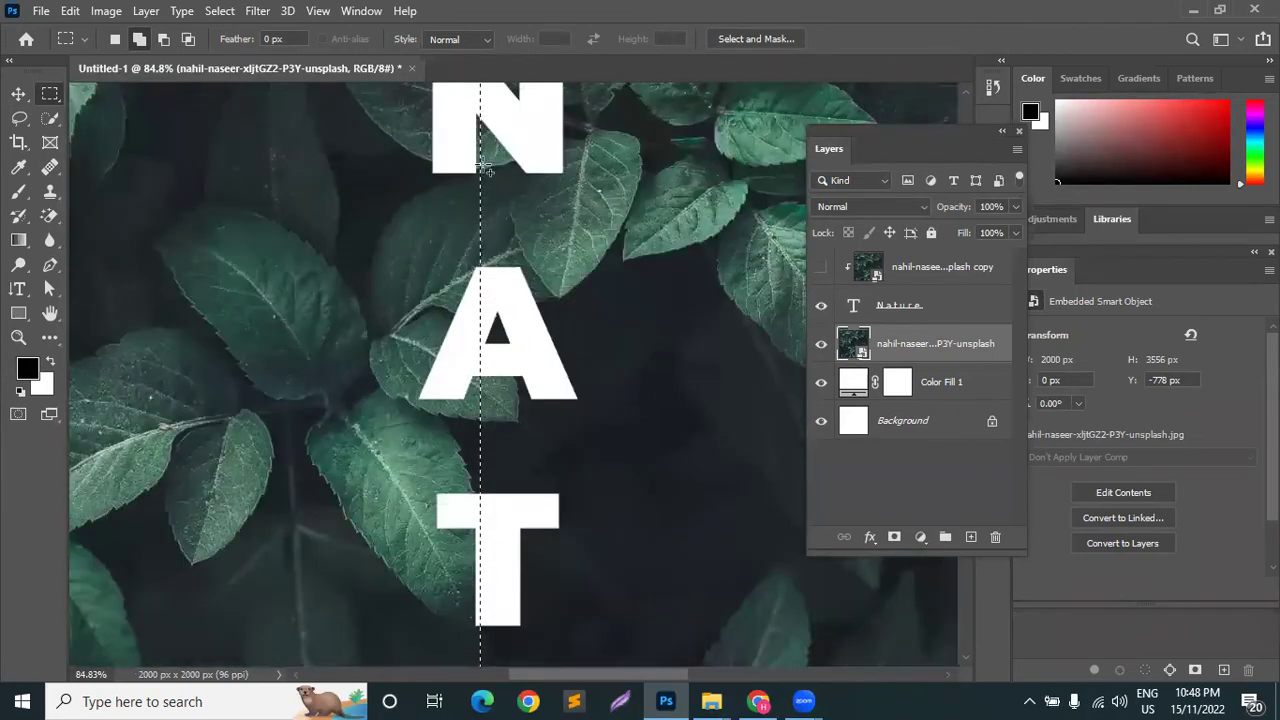
scroll(476, 178, "down", 3)
scroll(500, 329, "up", 6)
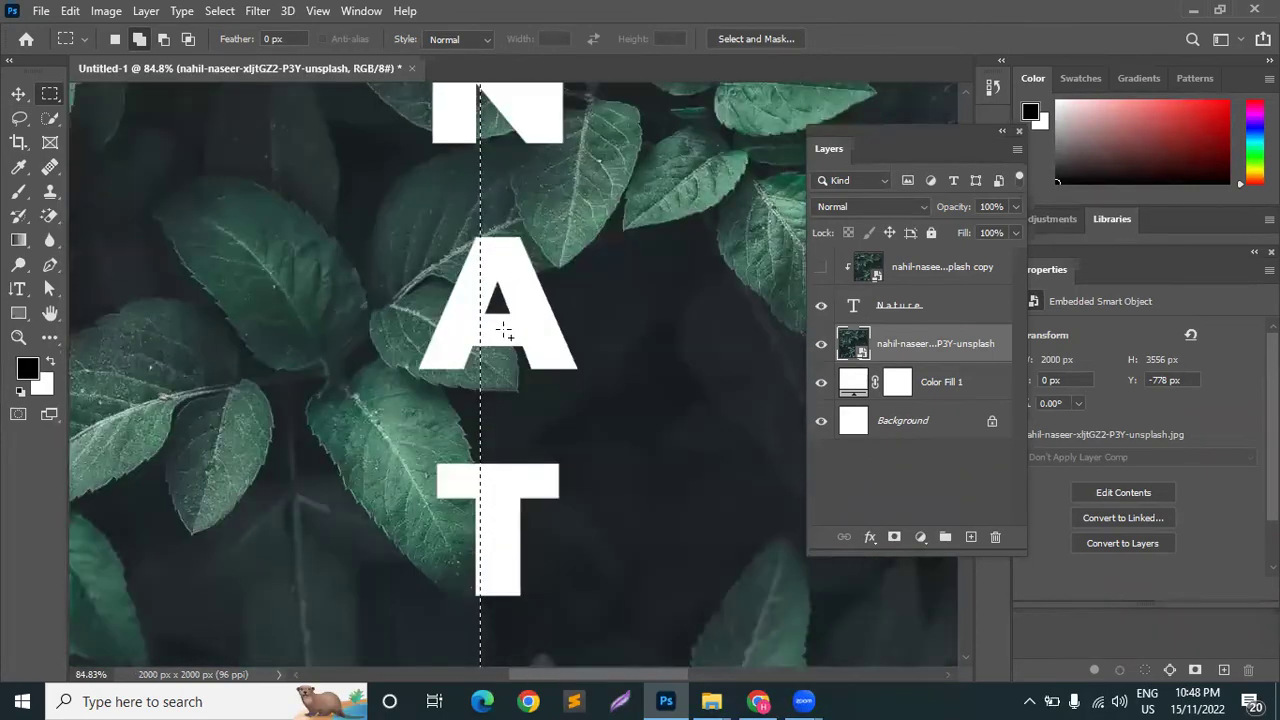
scroll(507, 320, "up", 4)
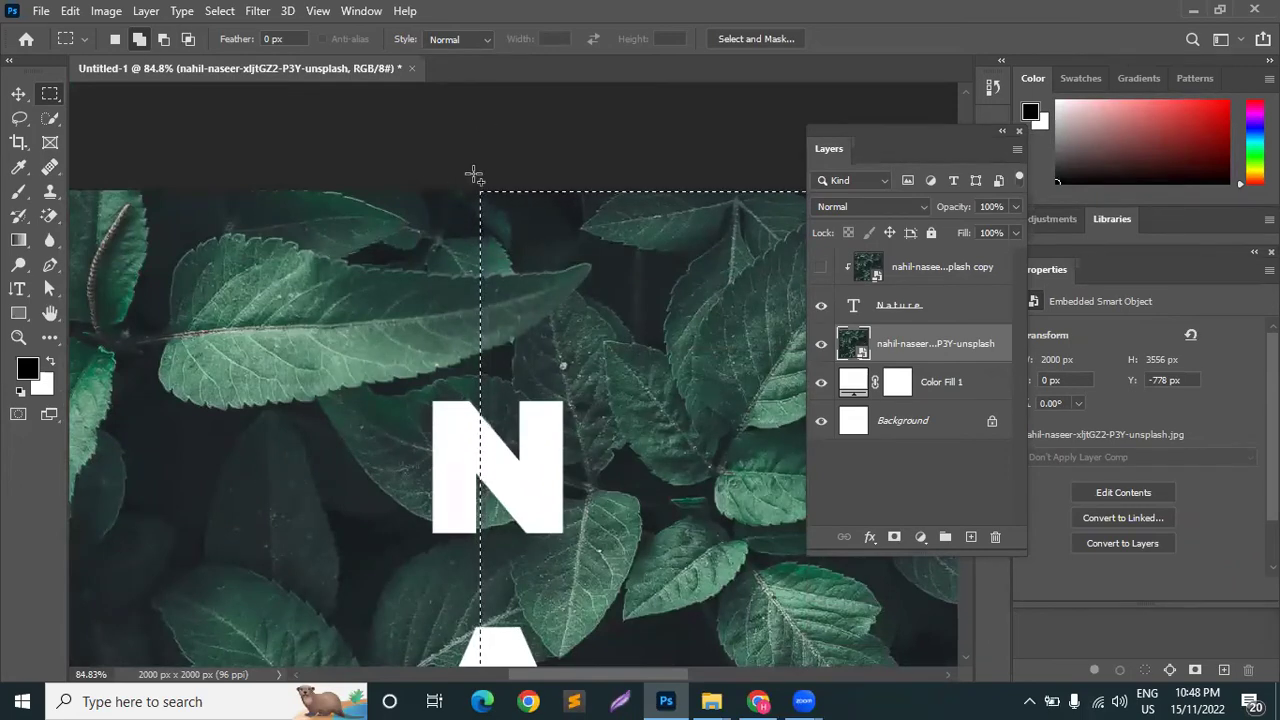
left_click_drag(490, 235, 646, 374)
scroll(646, 374, "down", 3)
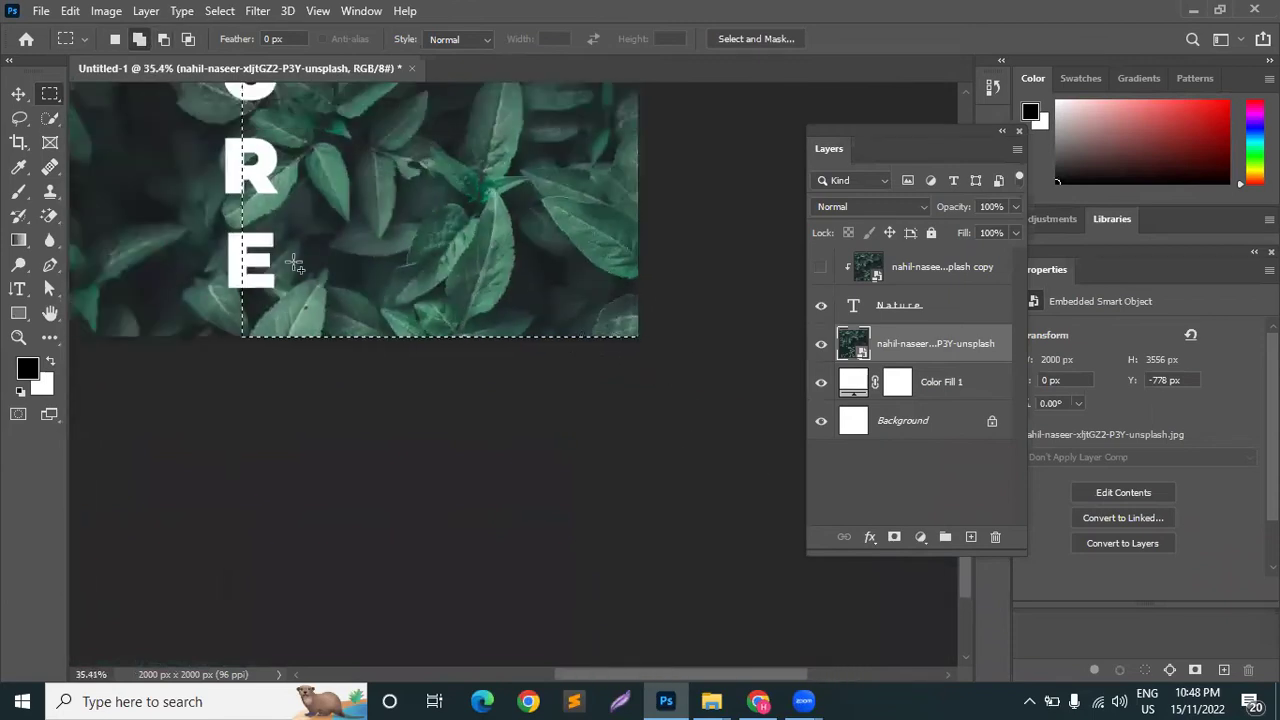
scroll(340, 300, "up", 4)
scroll(366, 260, "down", 3)
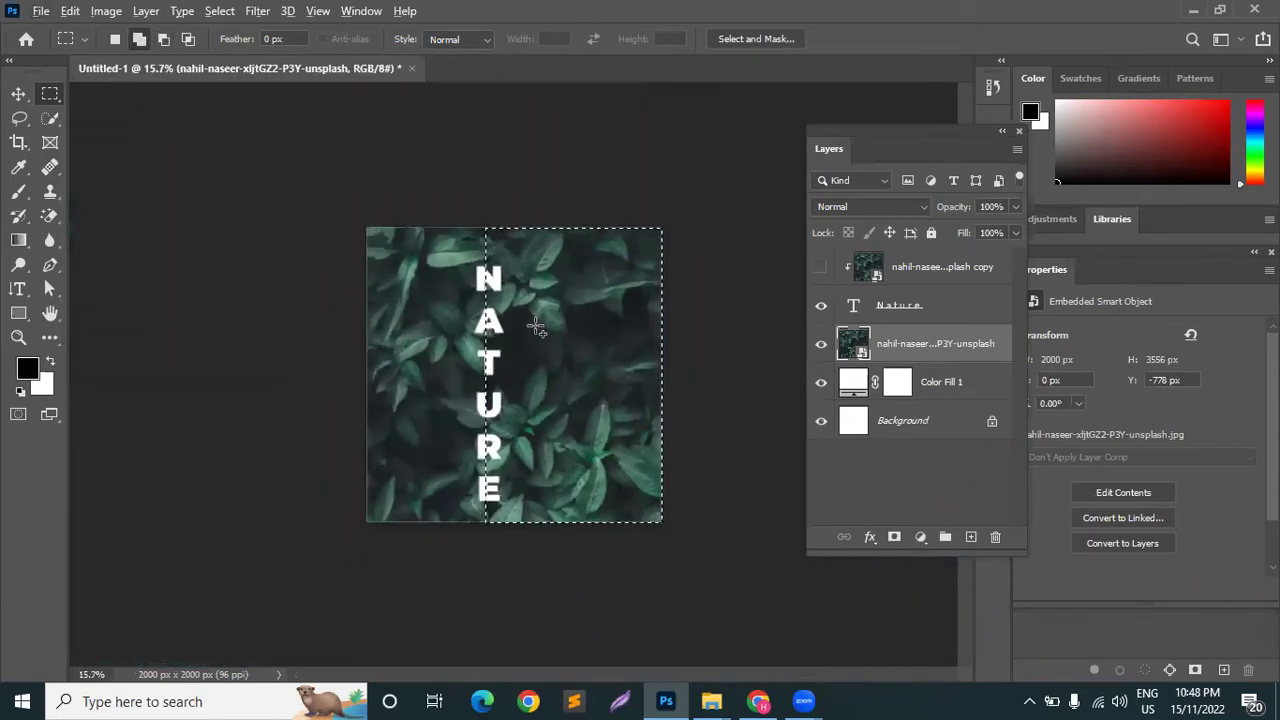
Mask the leaf photo to the selection and show the leaf copy clipped into the text
left_click(894, 537)
left_click(18, 94)
left_click(822, 269)
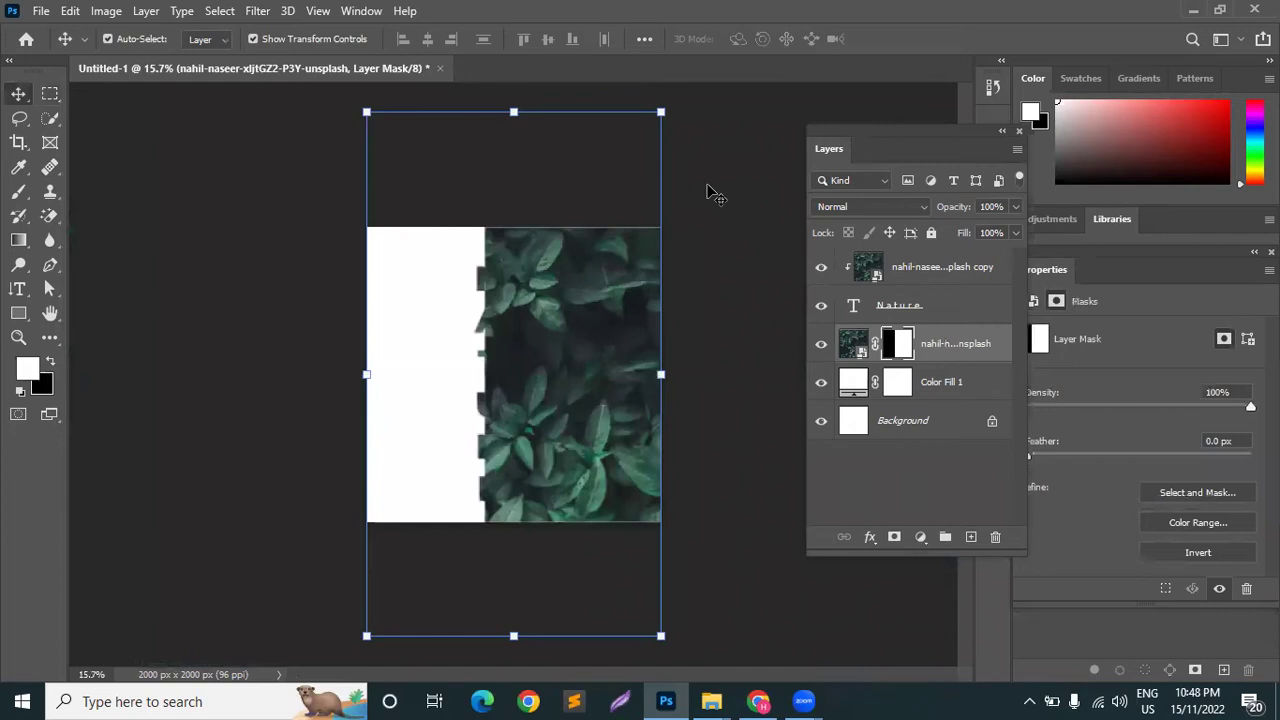
left_click(708, 191)
scroll(580, 323, "up", 2)
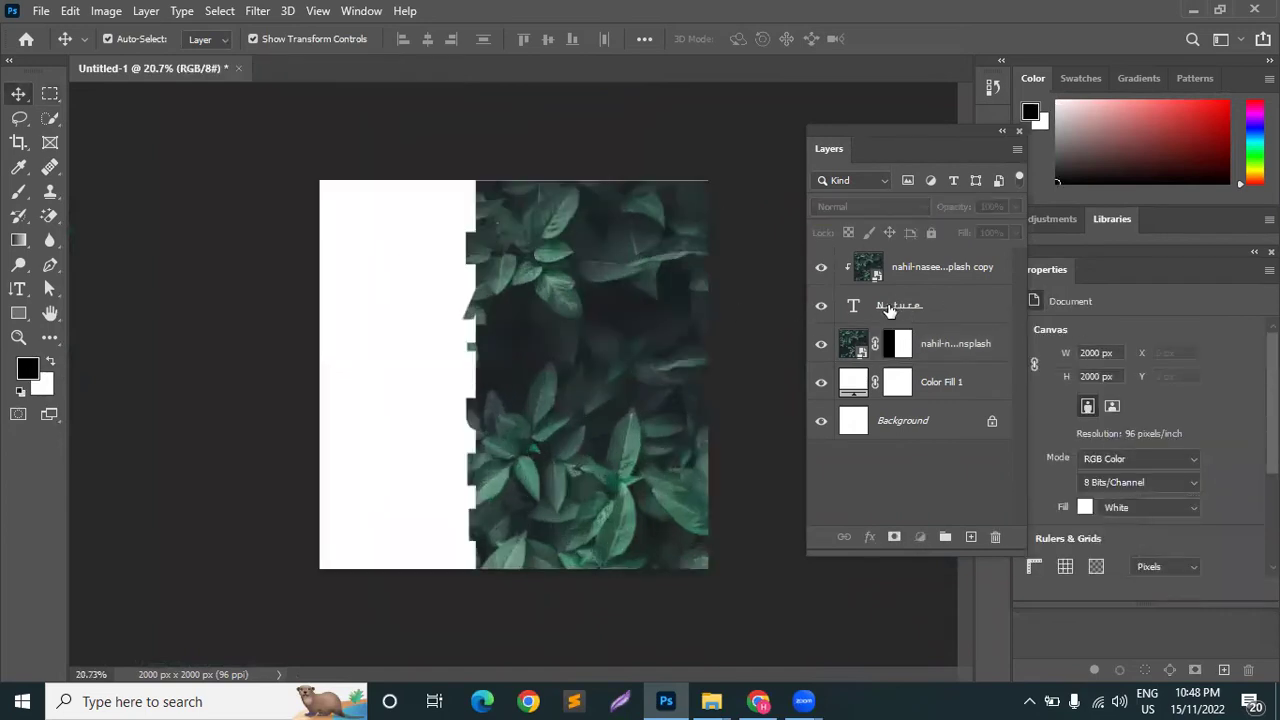
Try an 8 px Stroke on the Nature text layer, then delete the effect
left_click(930, 312)
left_click(870, 537)
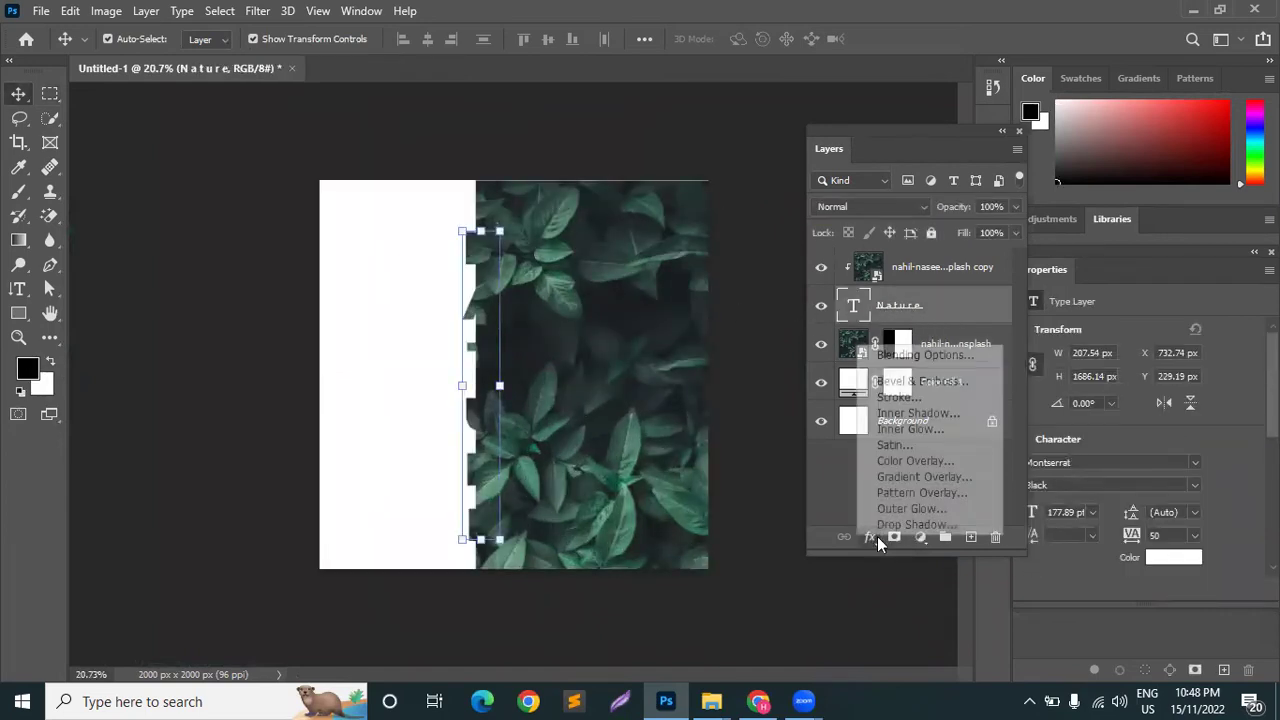
left_click(903, 396)
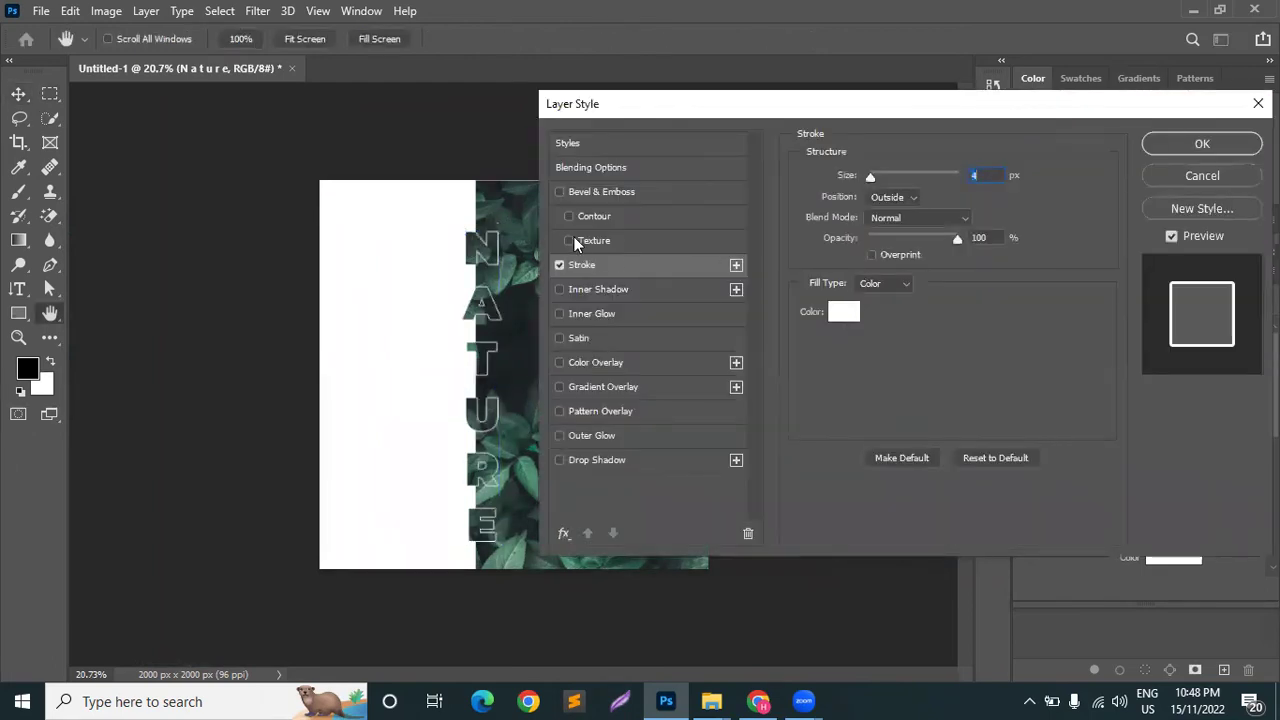
left_click(870, 175)
left_click_drag(875, 176, 875, 176)
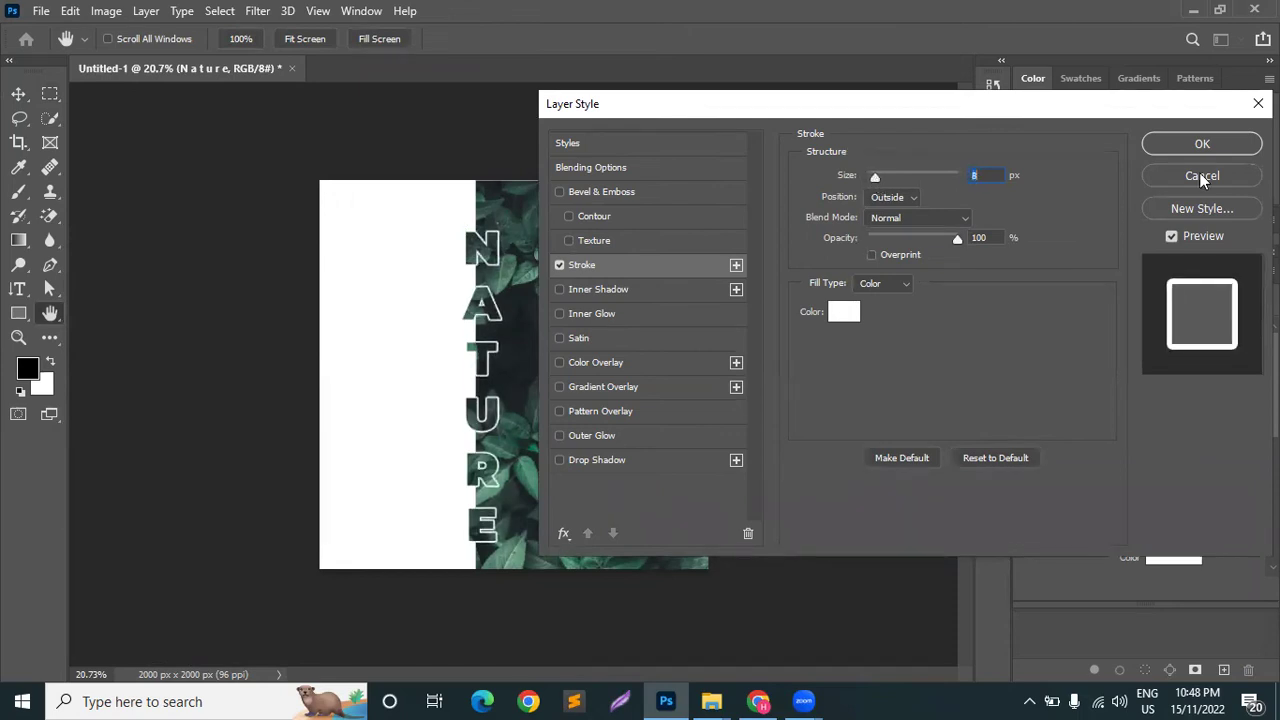
left_click(1203, 146)
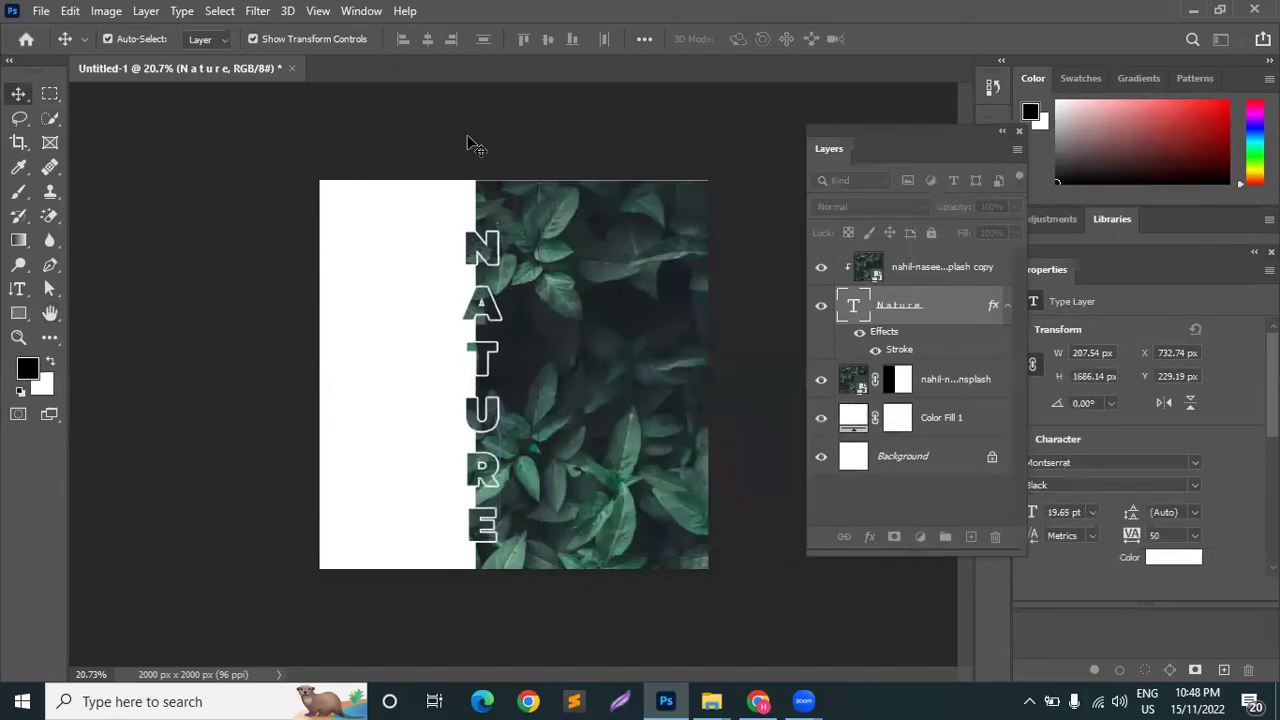
left_click(476, 145)
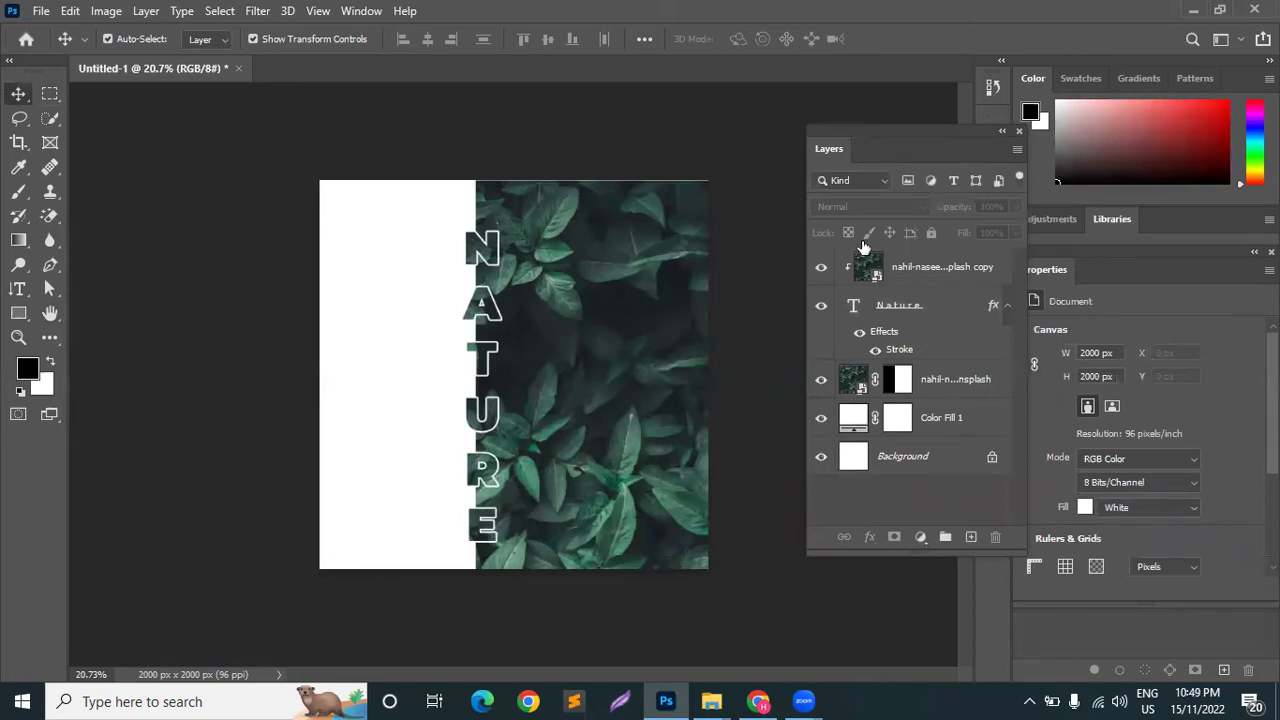
left_click_drag(899, 352, 995, 537)
Rasterize the top leaf copy layer and delete the lower photo layer's mask
left_click(939, 271)
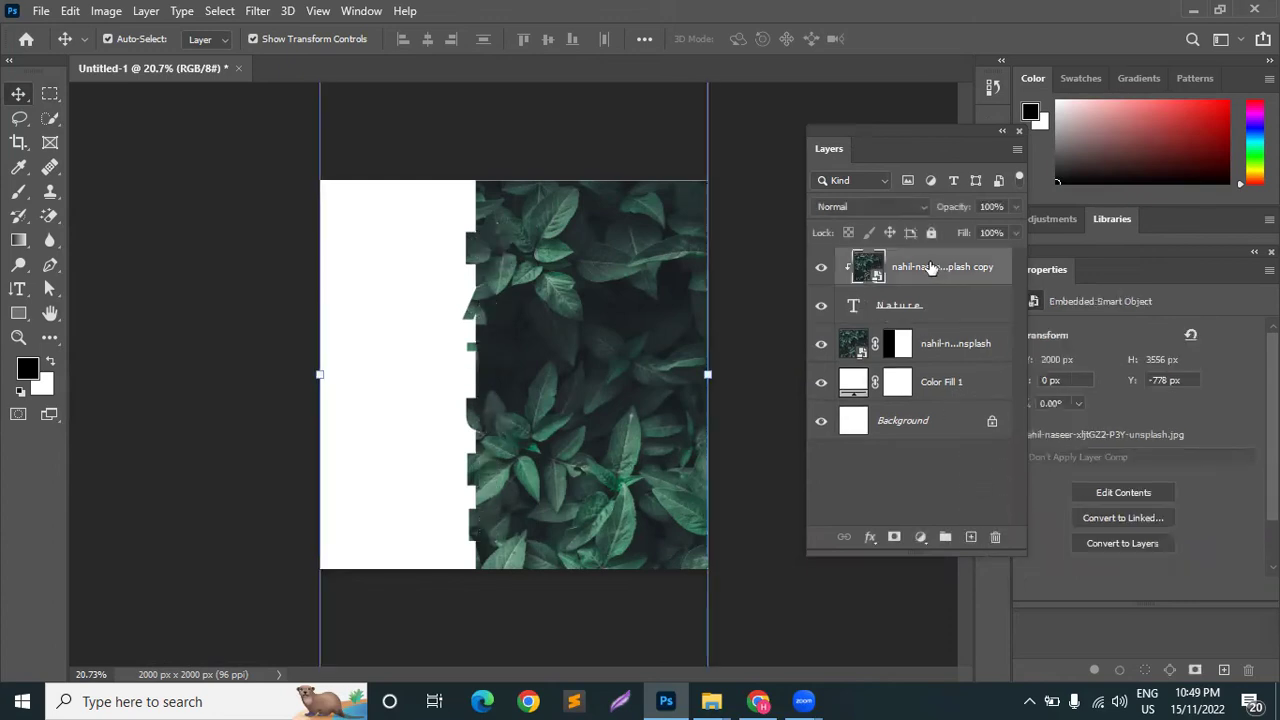
right_click(935, 266)
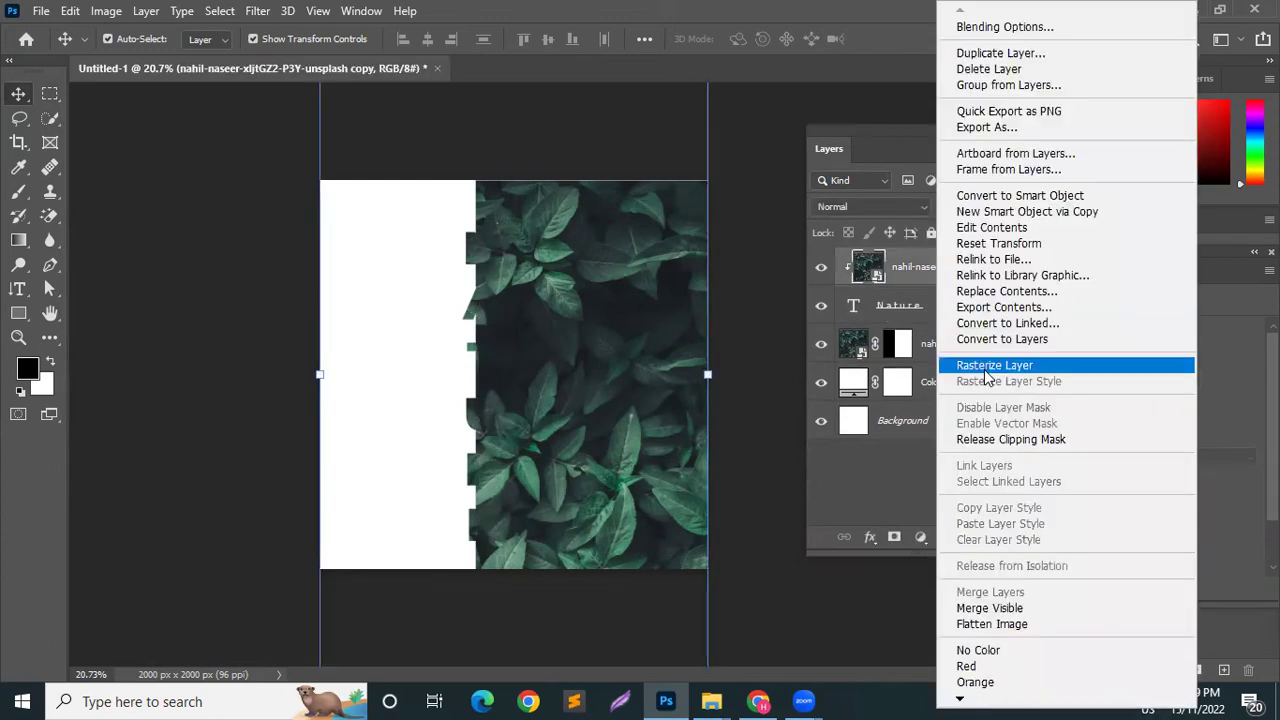
left_click(986, 363)
left_click(926, 343)
left_click_drag(902, 350, 995, 537)
Hide the background leaf photo layer
left_click(926, 272)
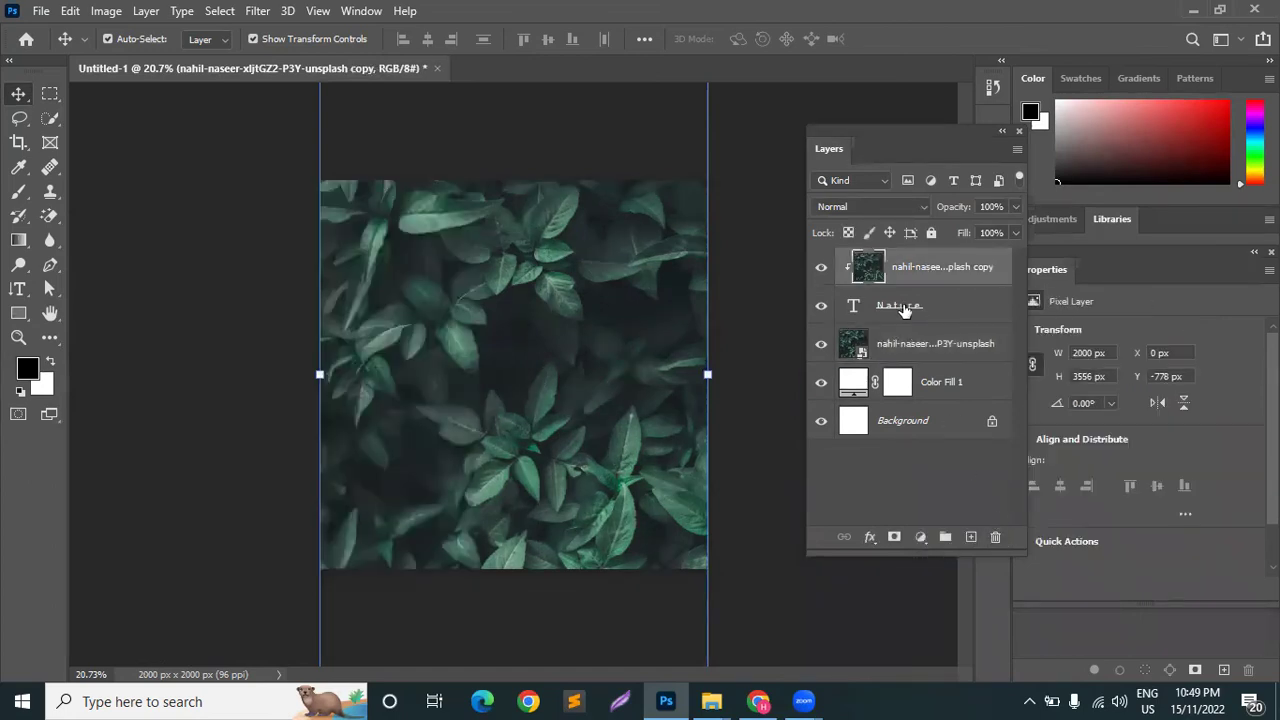
left_click(900, 305)
left_click(913, 343)
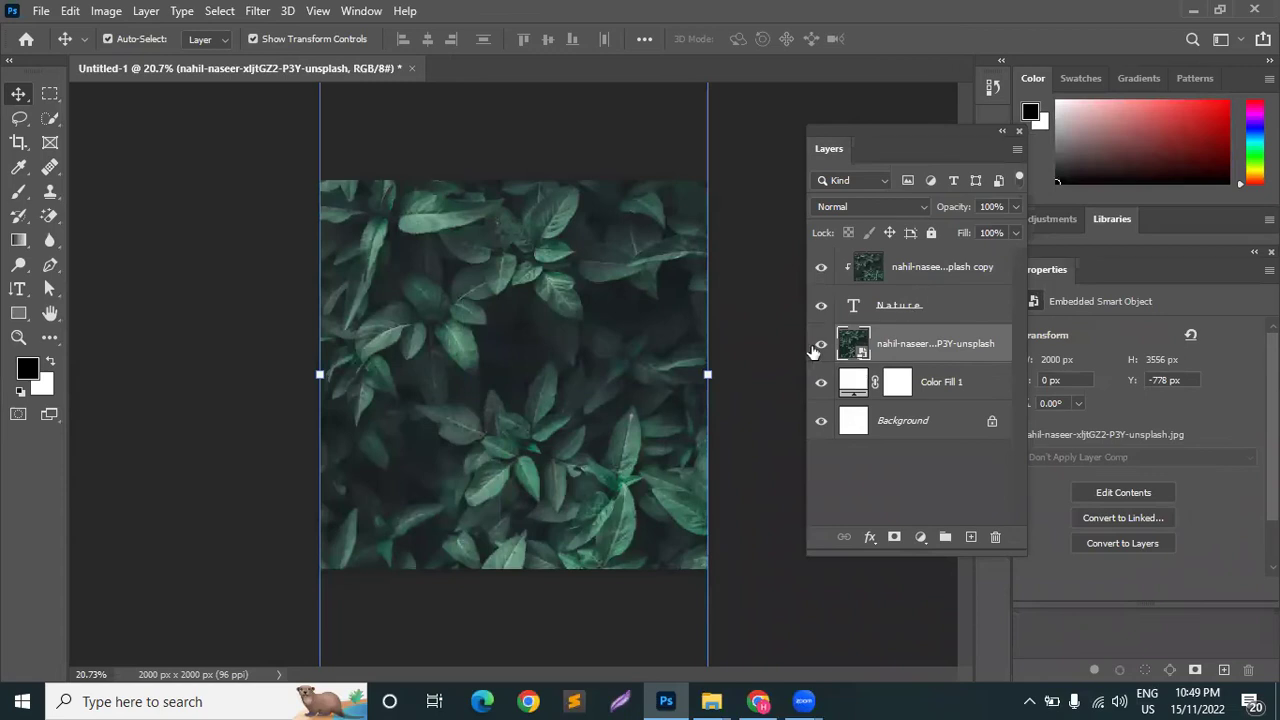
left_click(821, 343)
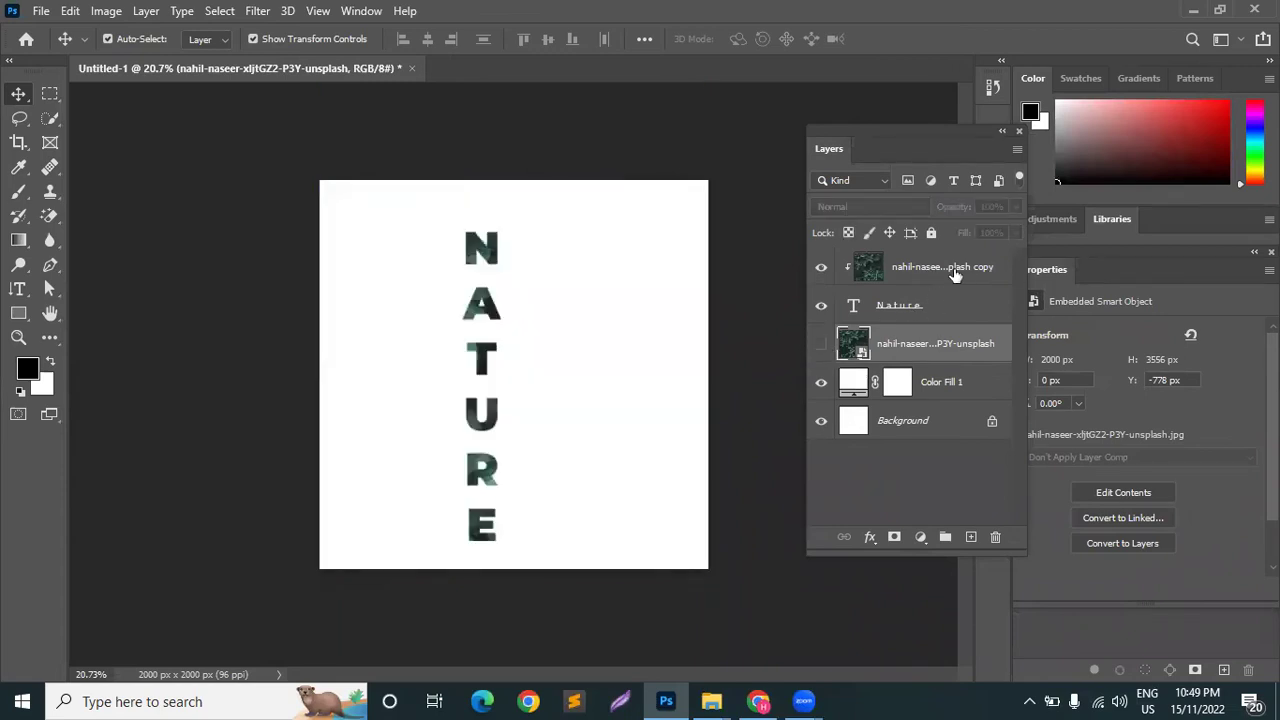
left_click(930, 302)
left_click(885, 262)
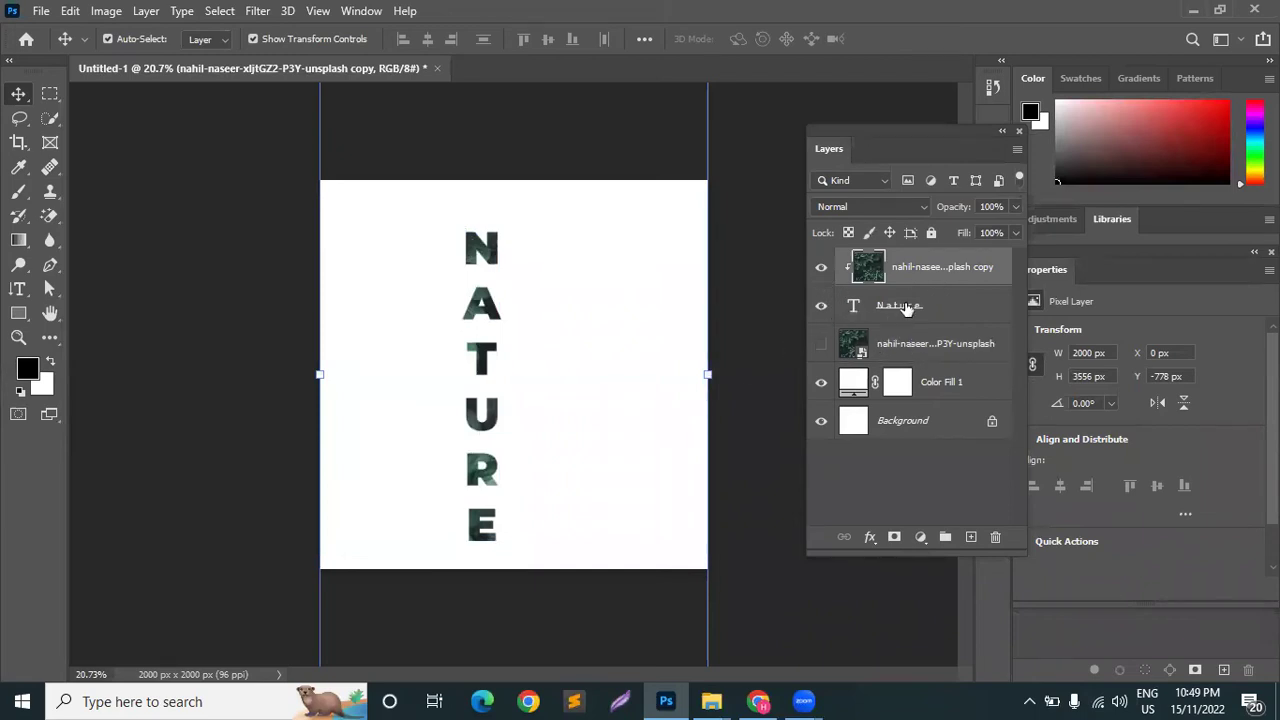
Add a white 8 px Stroke to the Nature text and show the leaf photo again
left_click(905, 308)
left_click(870, 540)
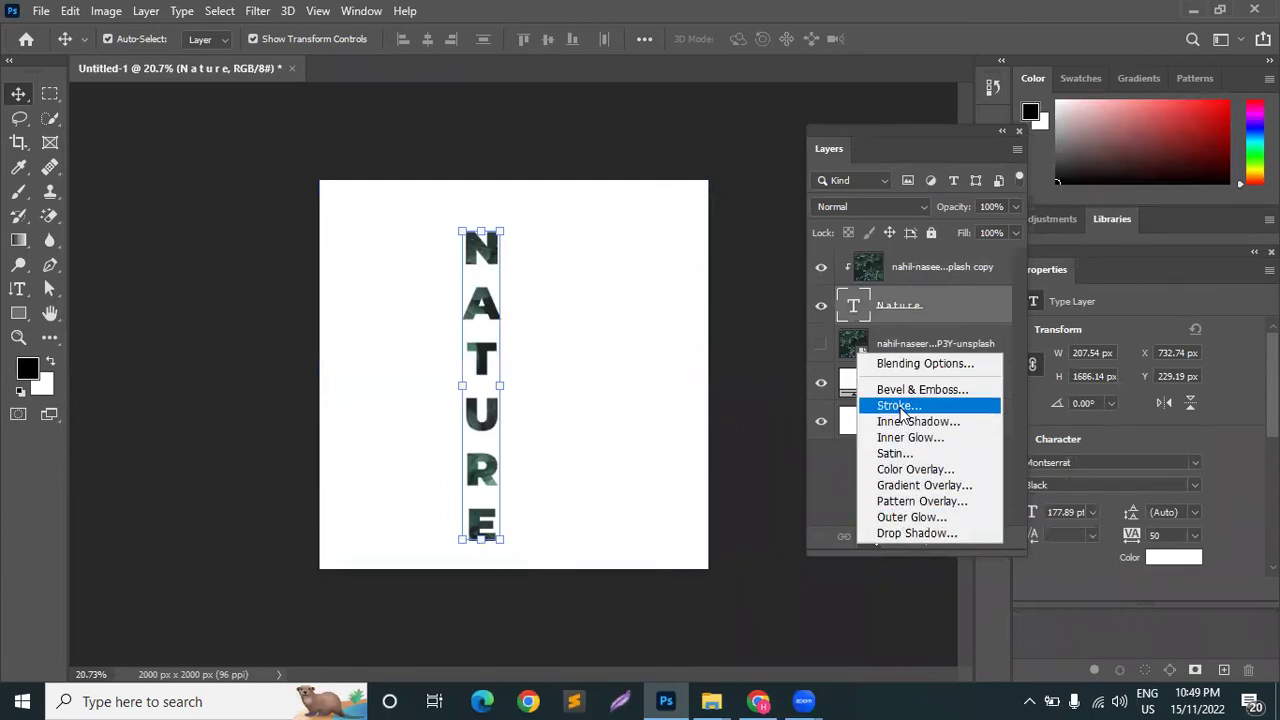
left_click(900, 406)
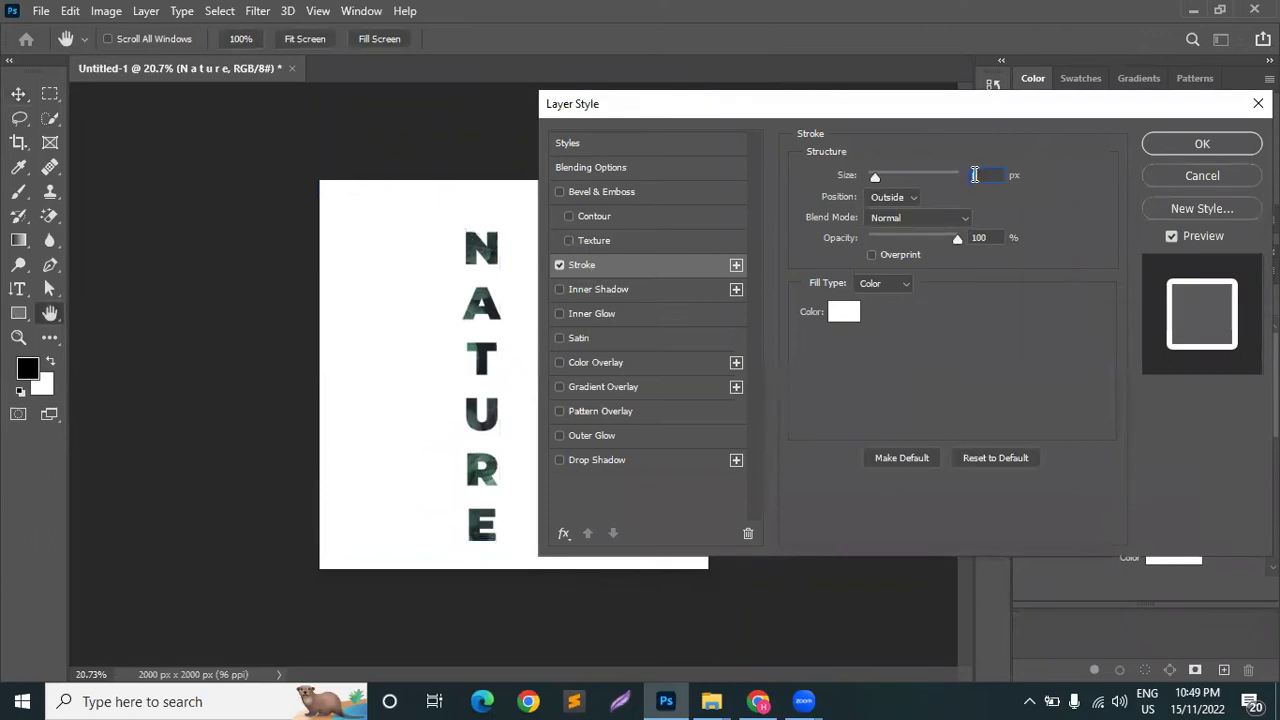
left_click(986, 175)
left_click(1198, 144)
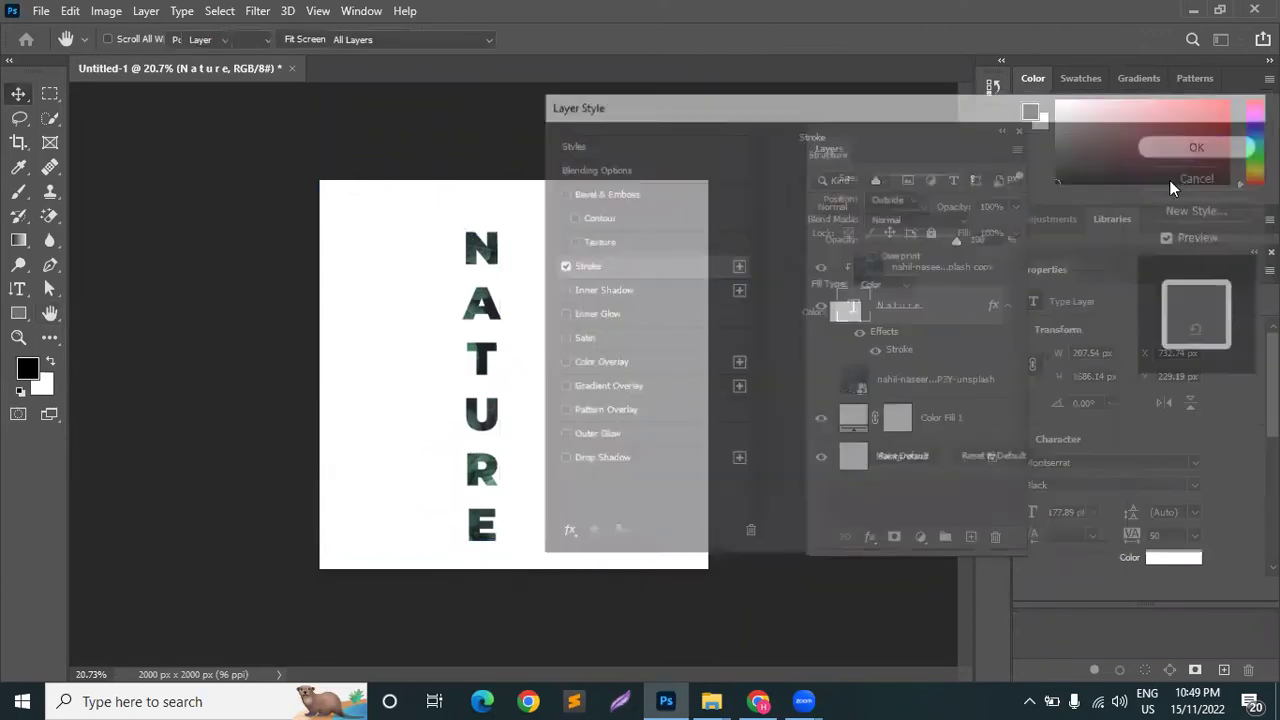
left_click(821, 382)
left_click(772, 225)
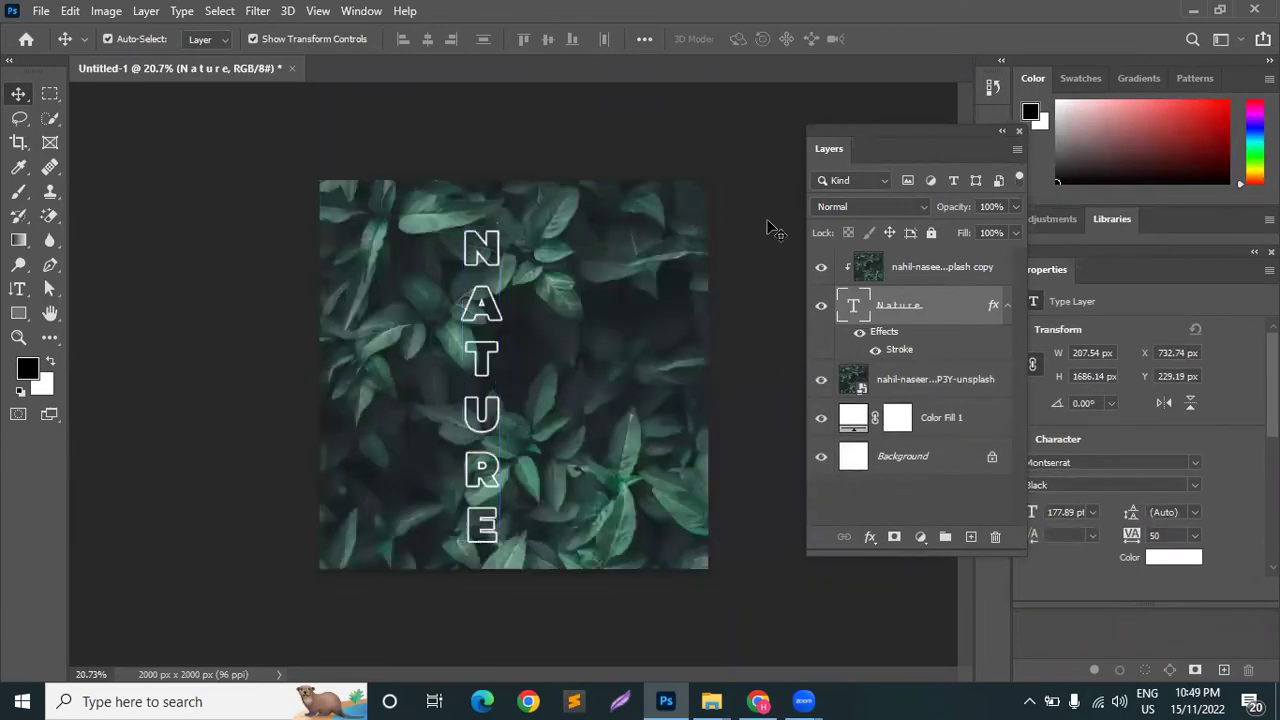
left_click(50, 96)
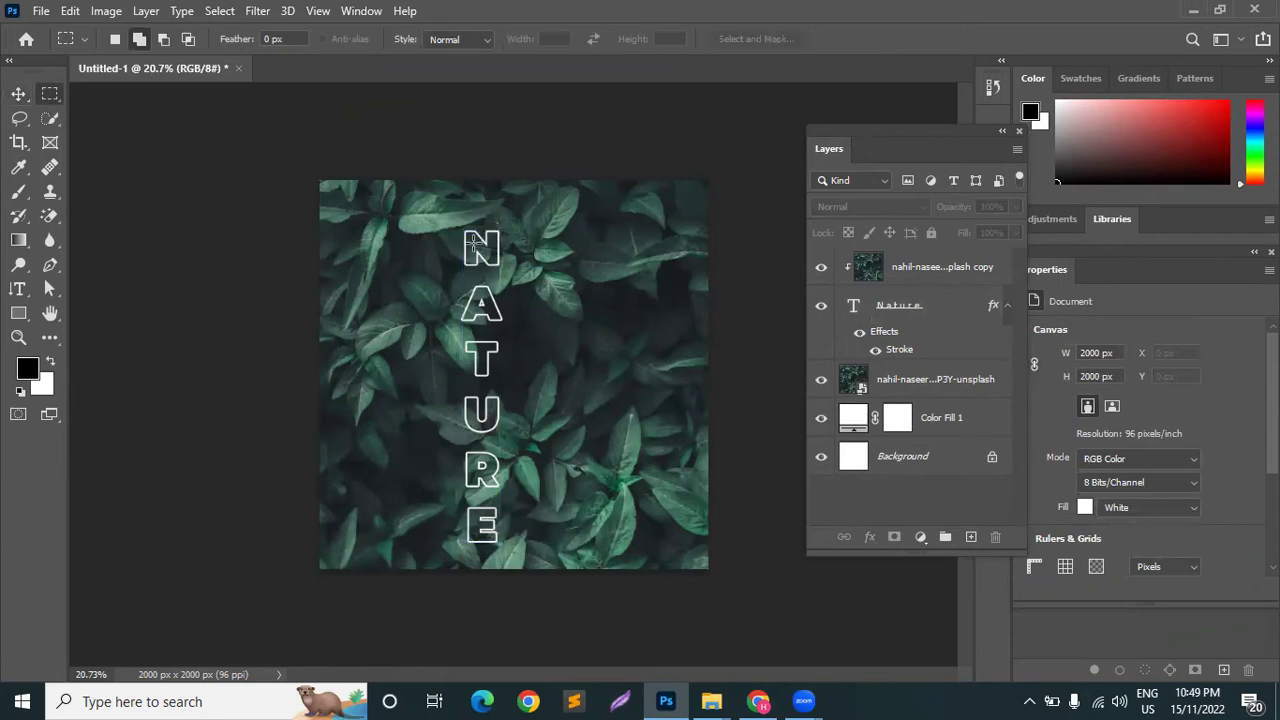
Check each outlined NATURE letter, then marquee-select about 1148 × 1522 px on the poster's right side
scroll(507, 301, "up", 5)
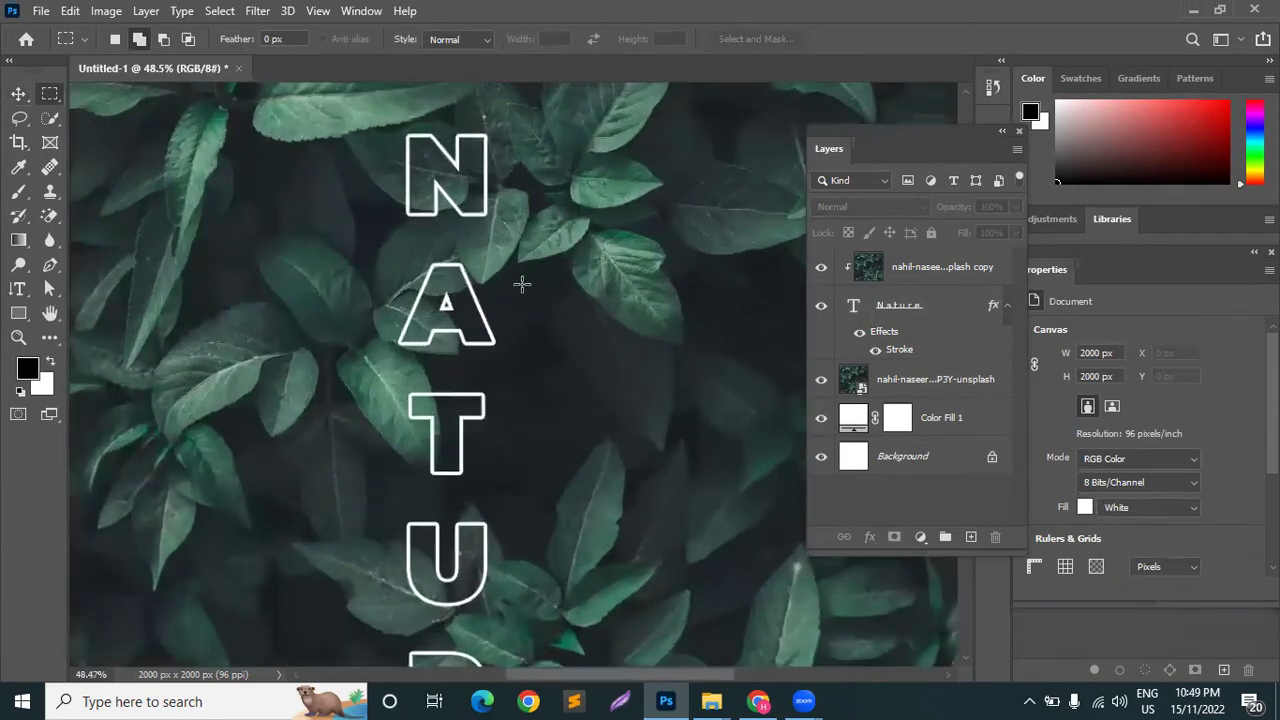
scroll(522, 285, "up", 3)
left_click_drag(497, 286, 498, 100)
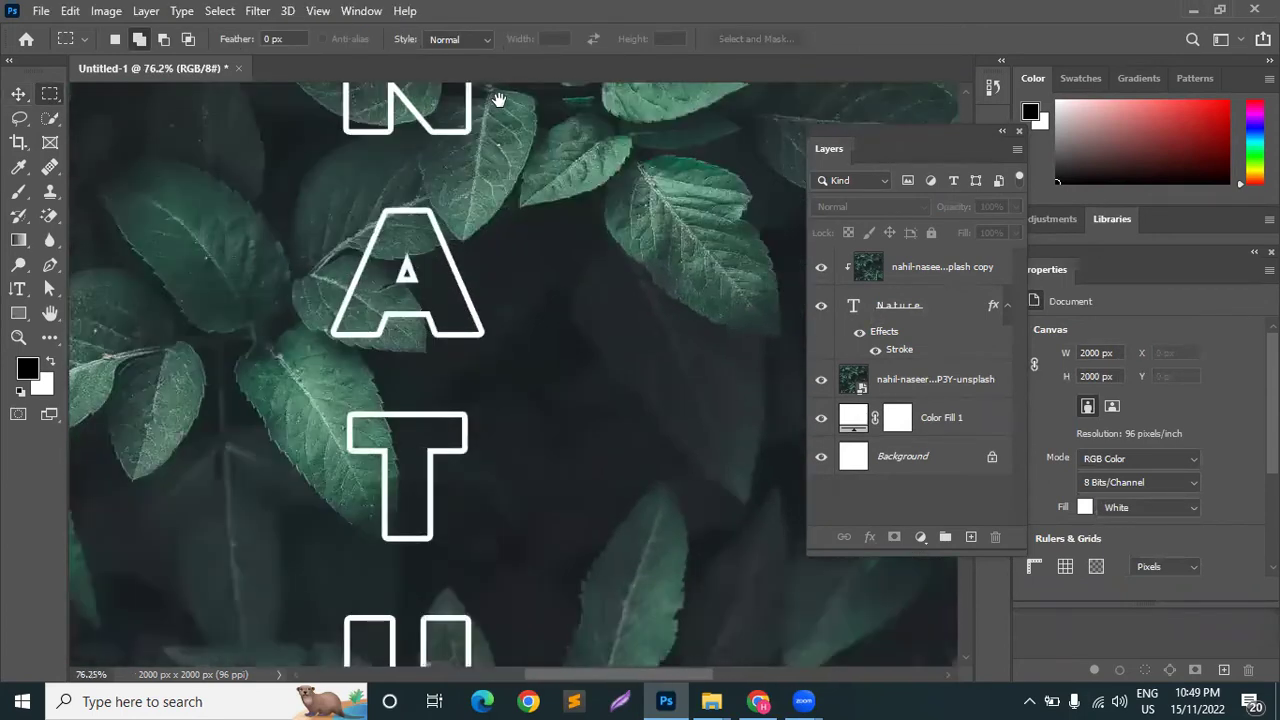
scroll(451, 504, "down", 5)
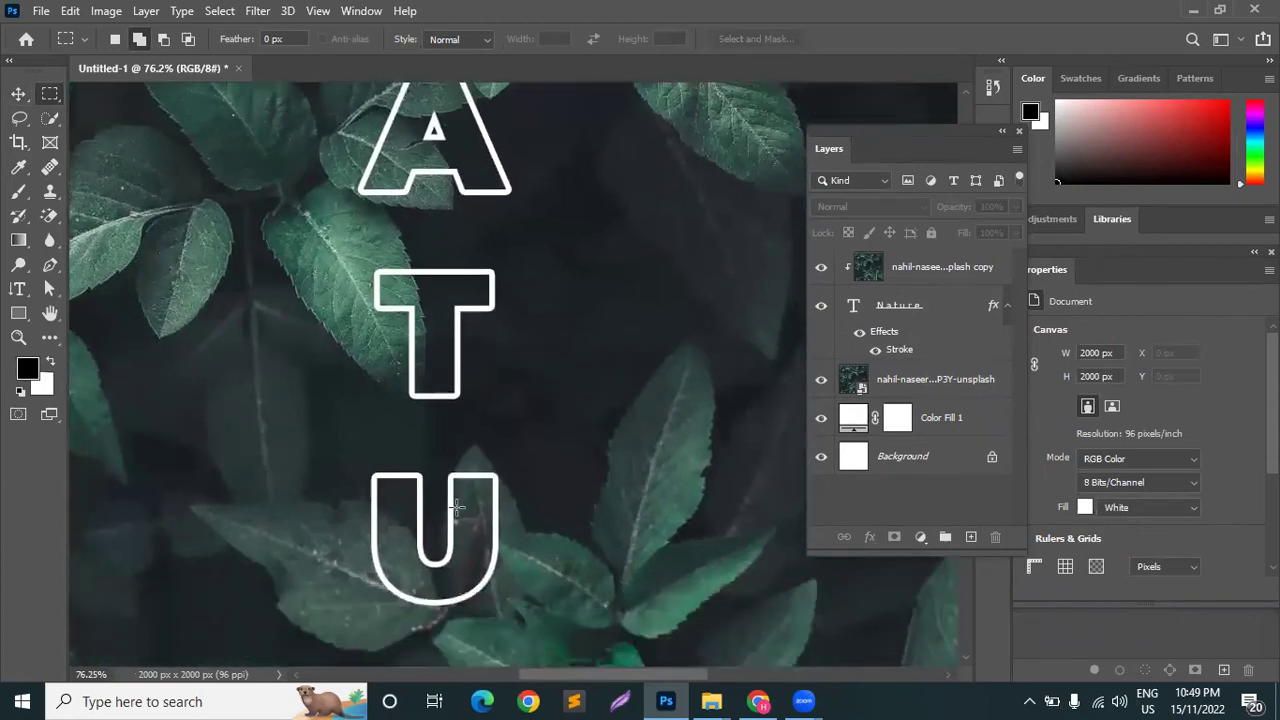
scroll(458, 525, "down", 3)
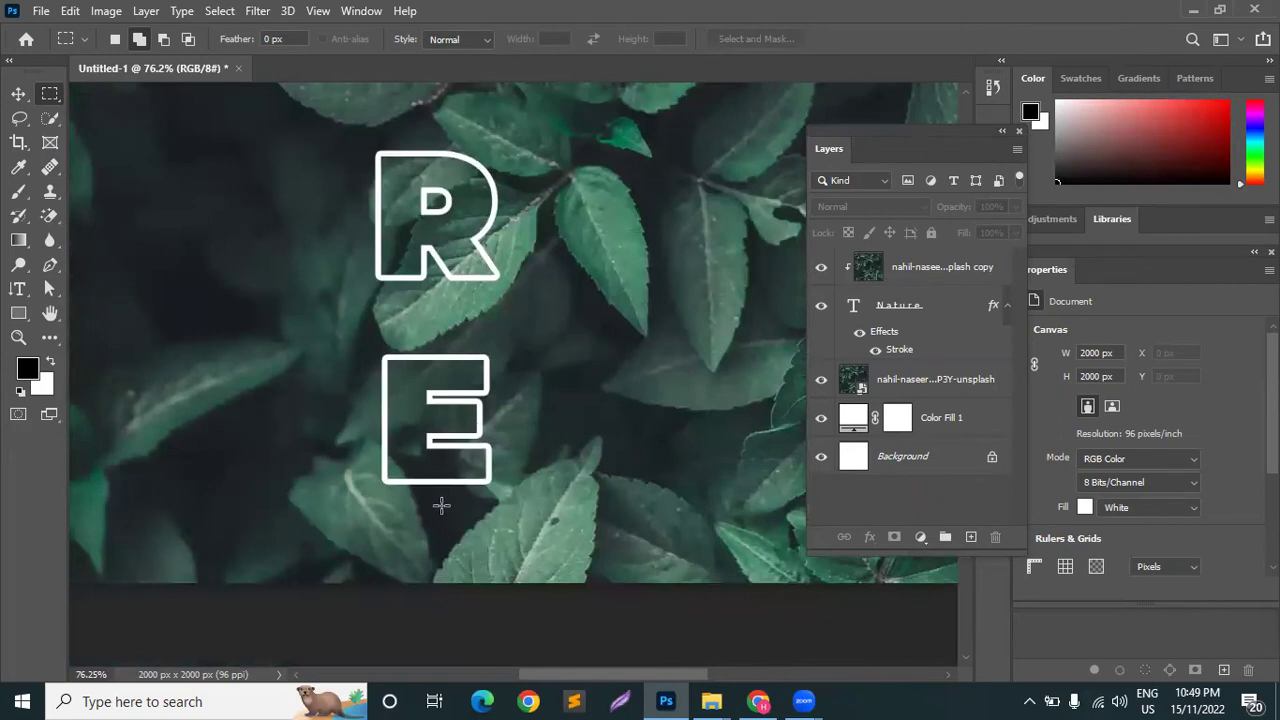
scroll(441, 506, "up", 10)
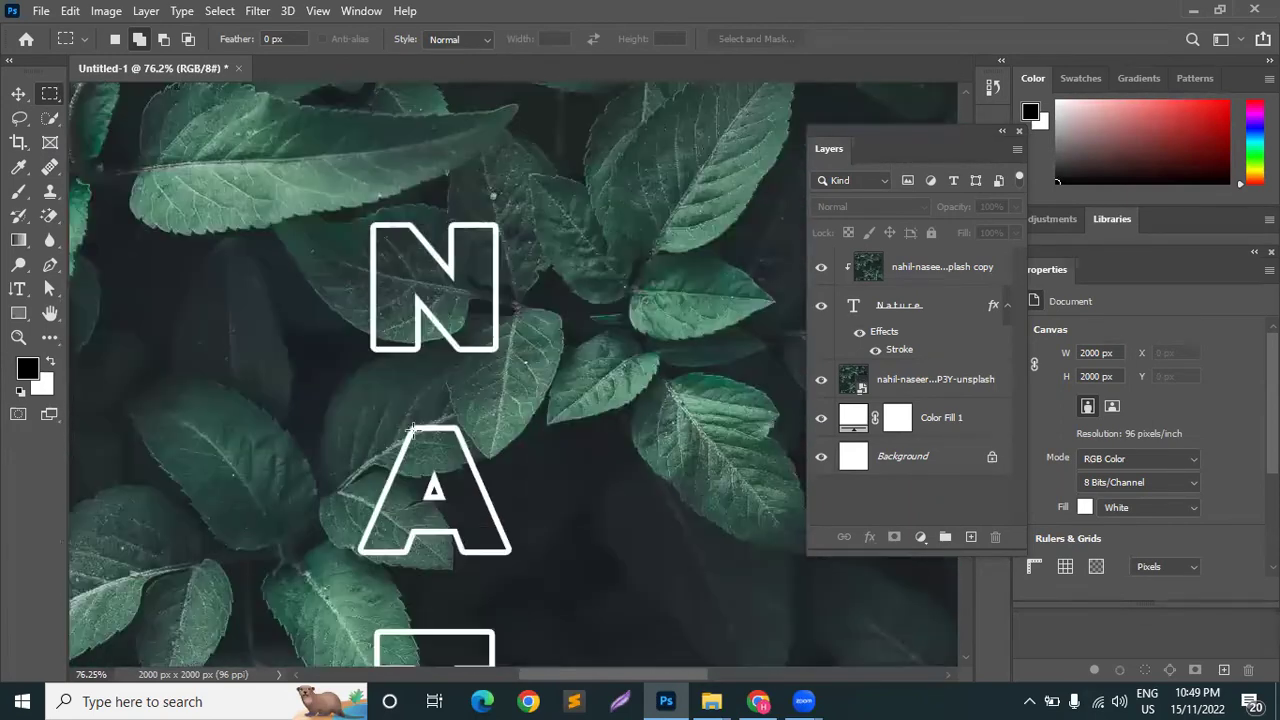
scroll(462, 287, "down", 2)
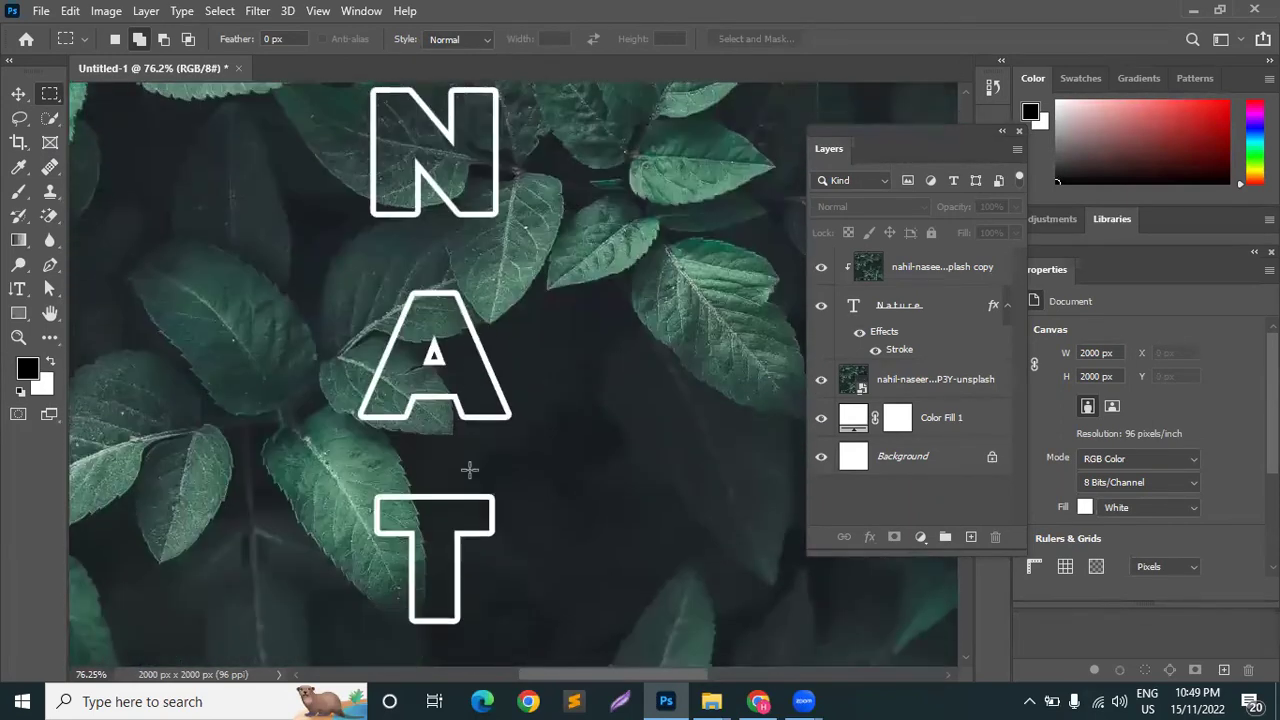
scroll(462, 543, "down", 3)
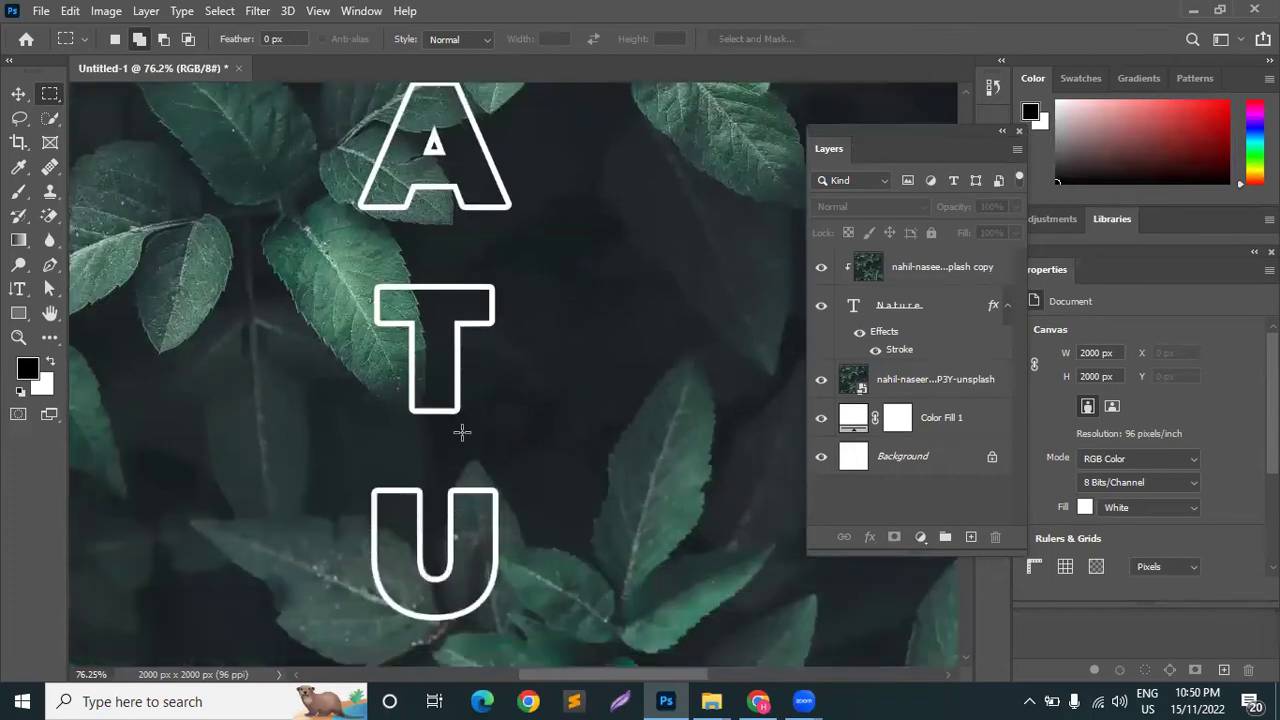
scroll(458, 413, "up", 4)
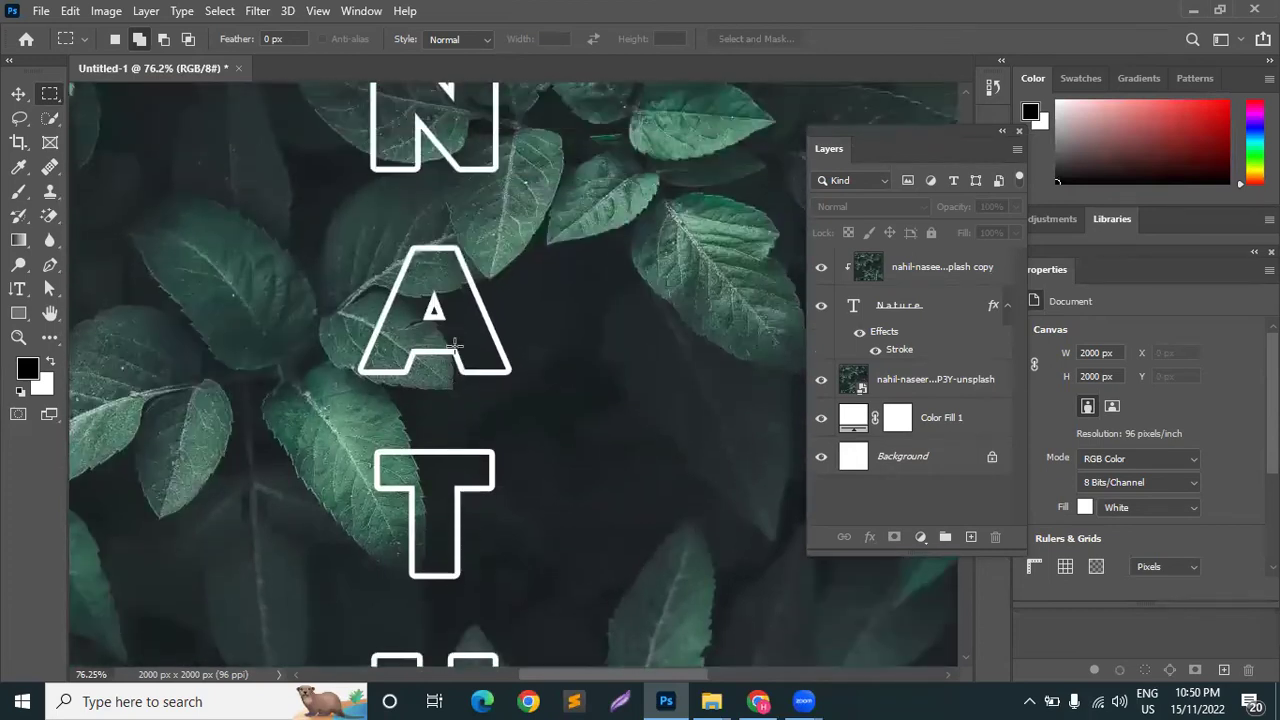
scroll(455, 345, "up", 2)
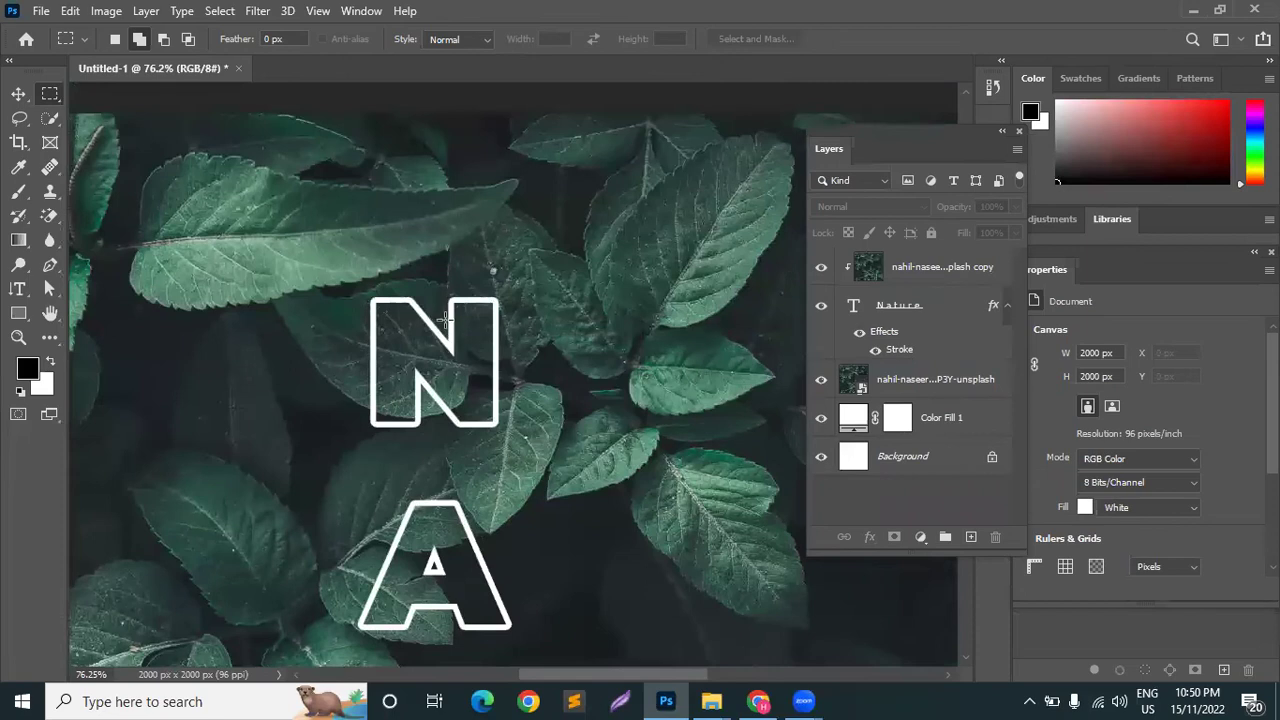
scroll(449, 310, "up", 1)
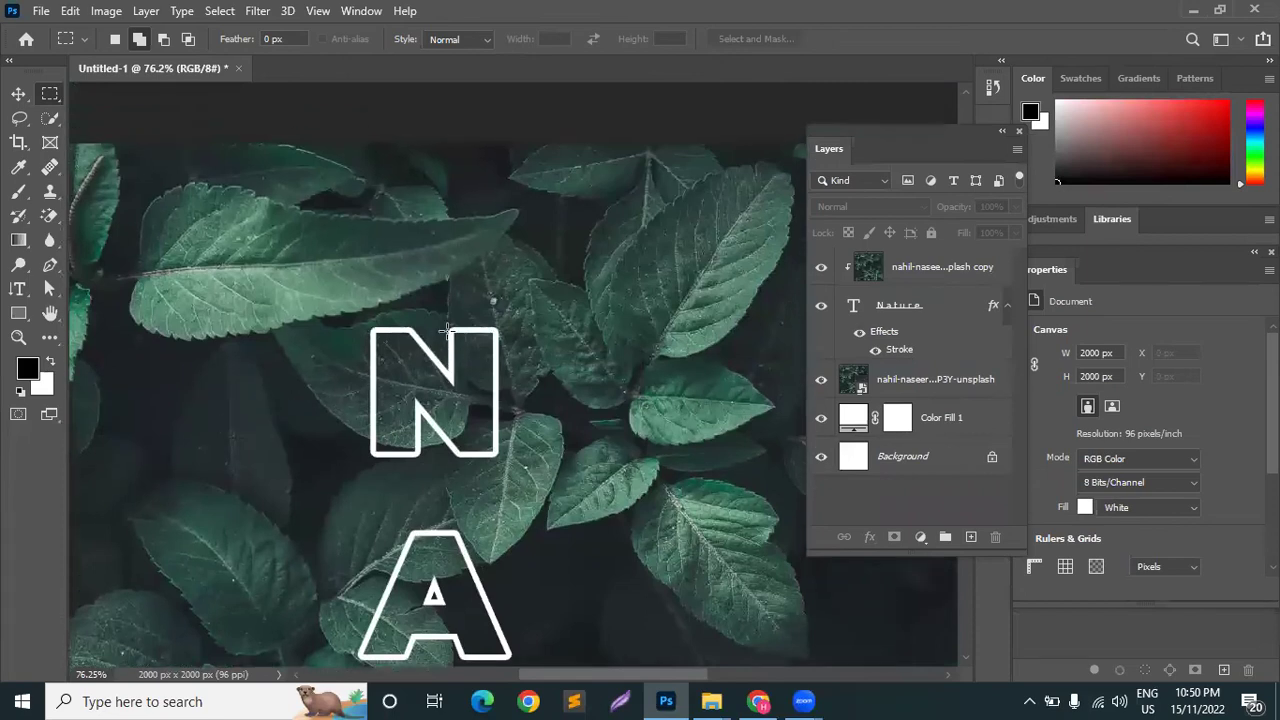
scroll(449, 331, "up", 4)
left_click_drag(449, 331, 945, 501)
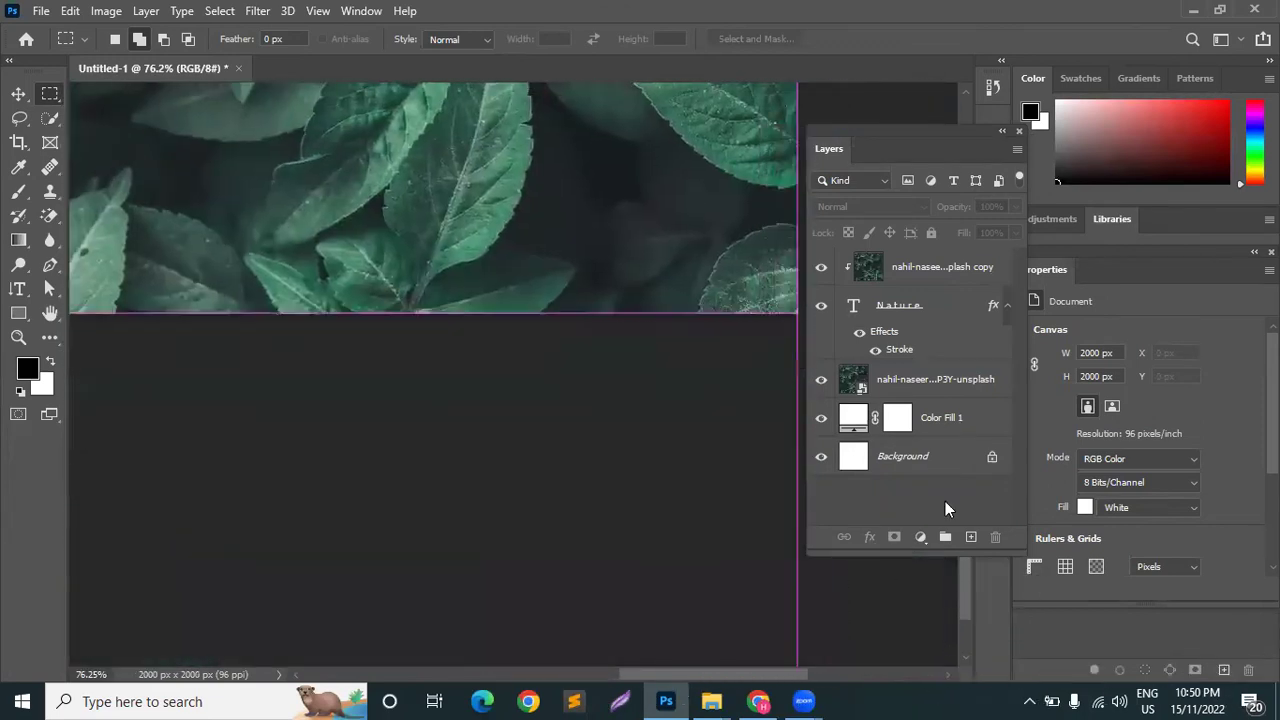
Add a layer mask to the leaf photo from the selection and zoom in on the lower letters
left_click(920, 385)
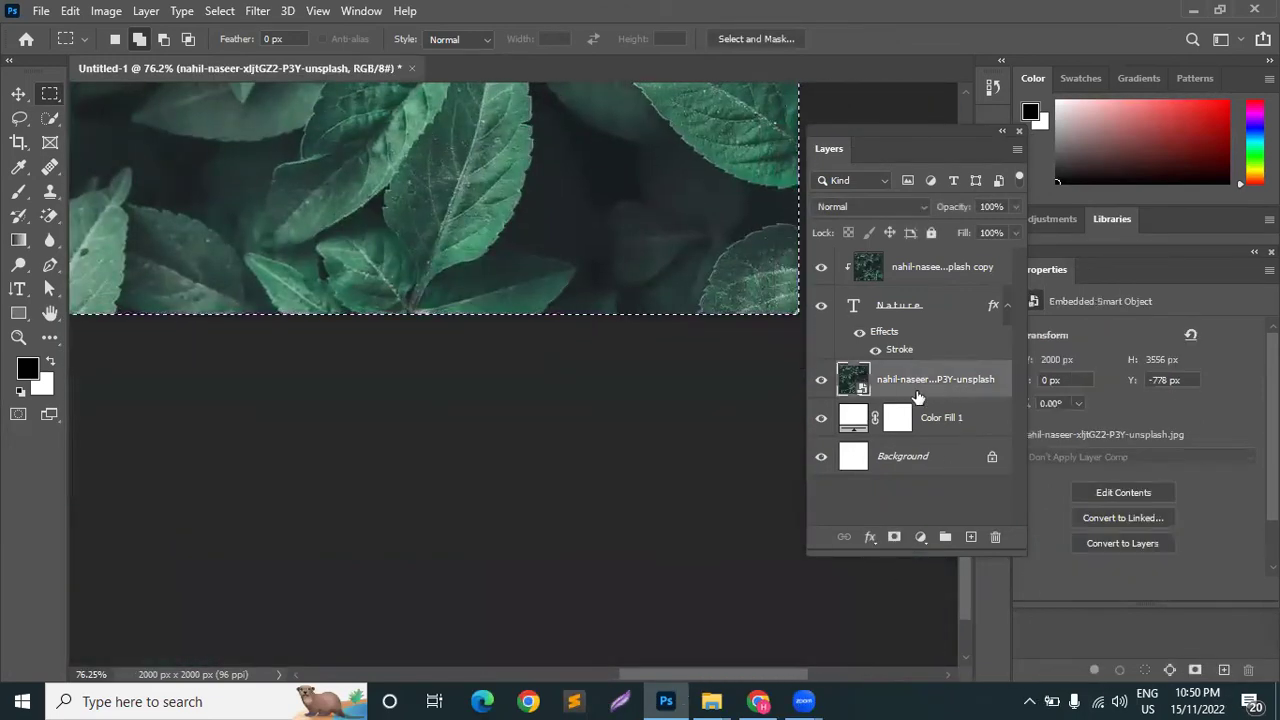
left_click(895, 538)
key("ctrl+0")
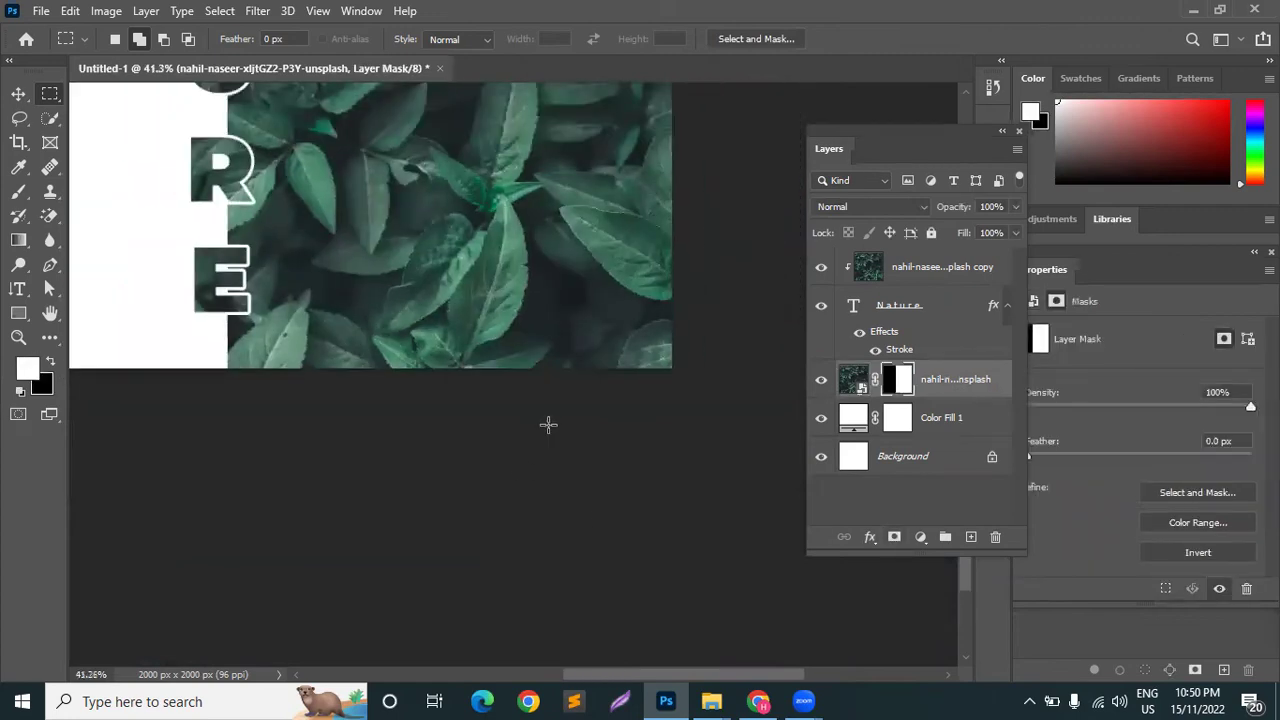
left_click(18, 94)
left_click_drag(406, 449, 500, 223)
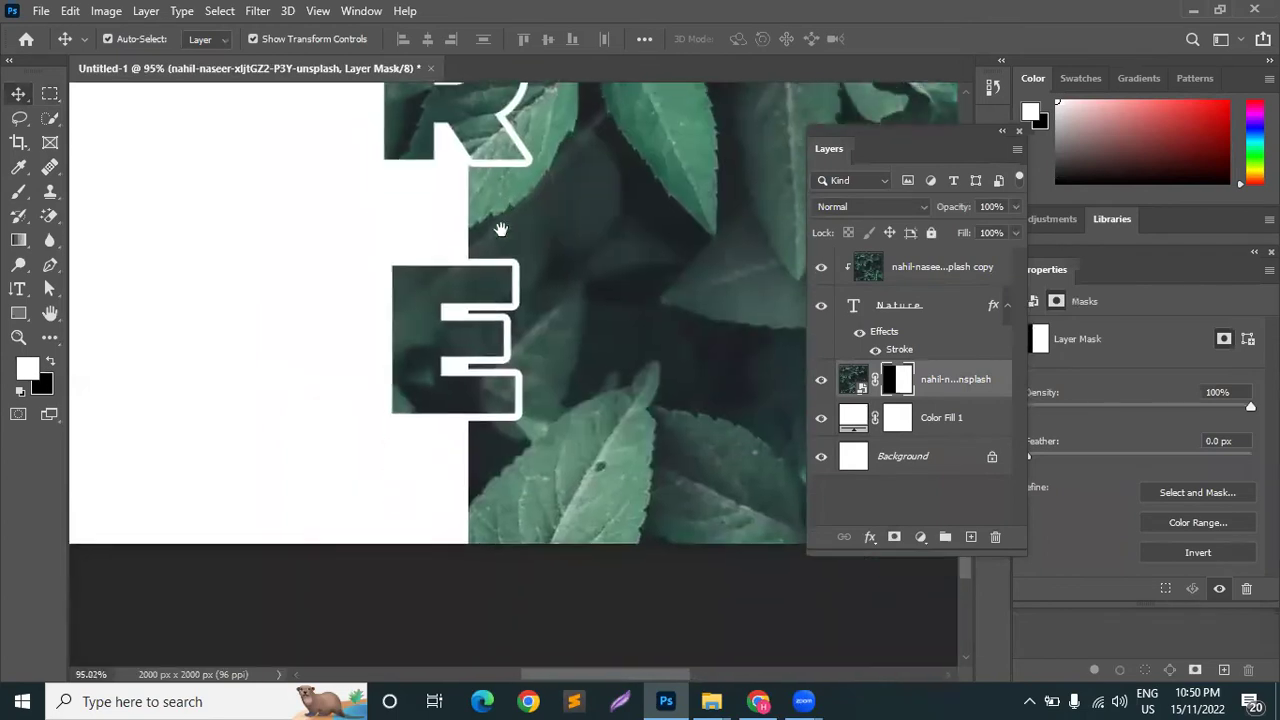
scroll(466, 372, "up", 2)
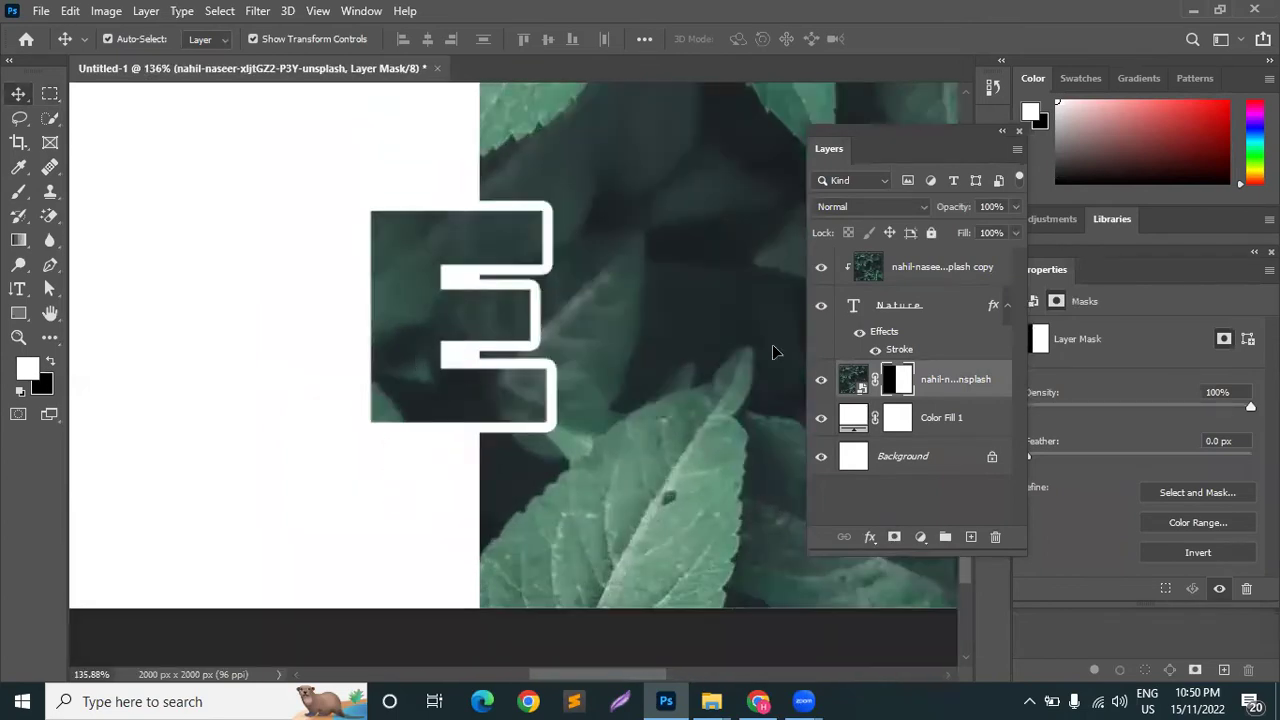
Paint on the leaf mask with a 20 px, 100% flow brush to fix the E and R
left_click(897, 385)
left_click(18, 192)
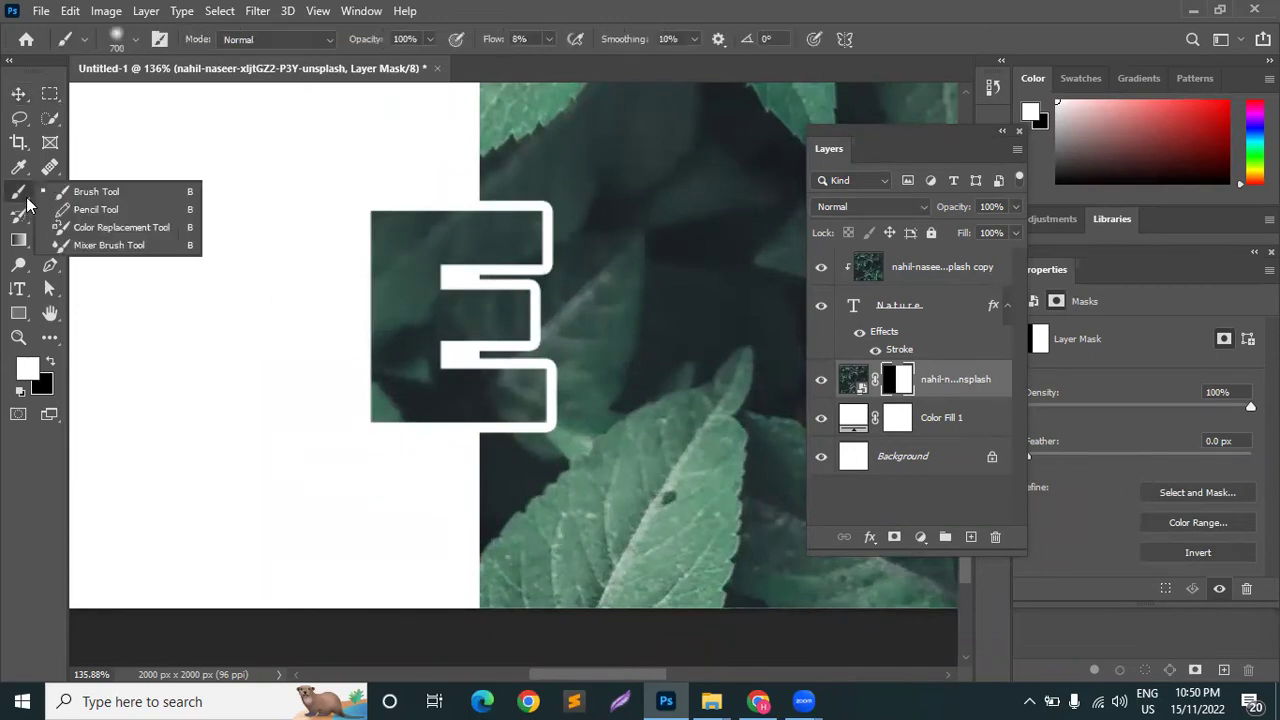
left_click(69, 197)
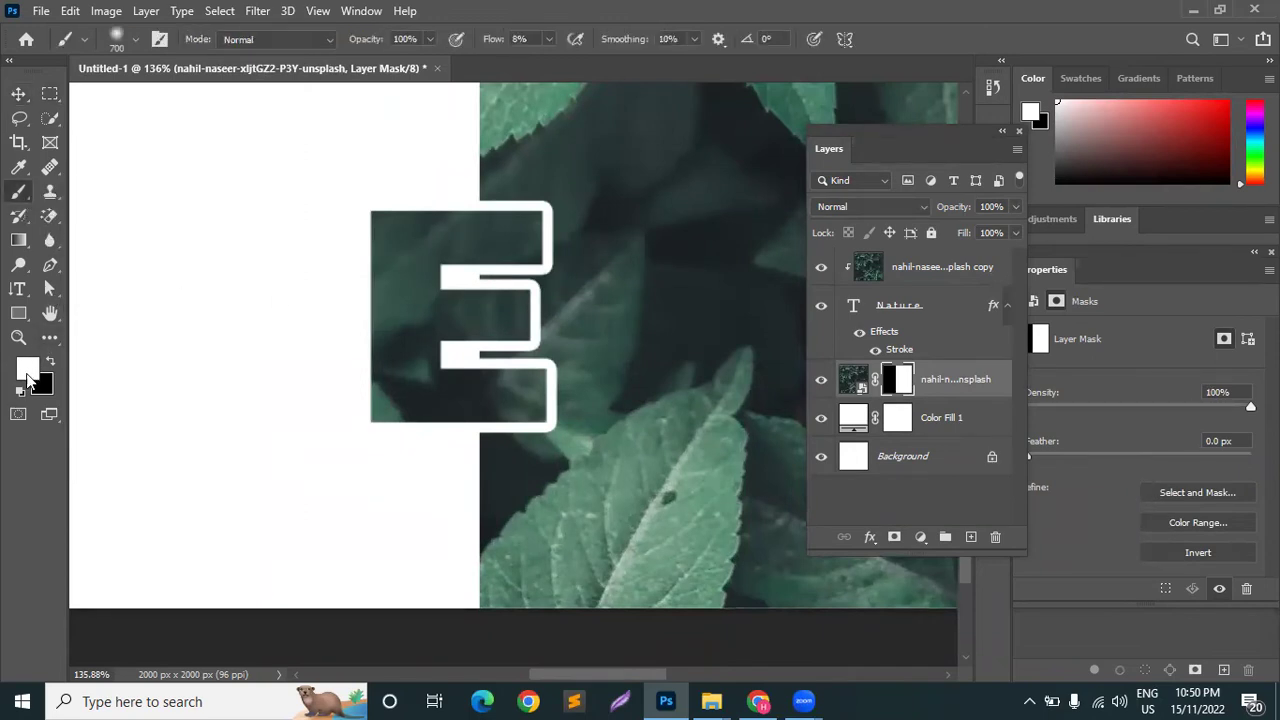
scroll(476, 378, "up", 2)
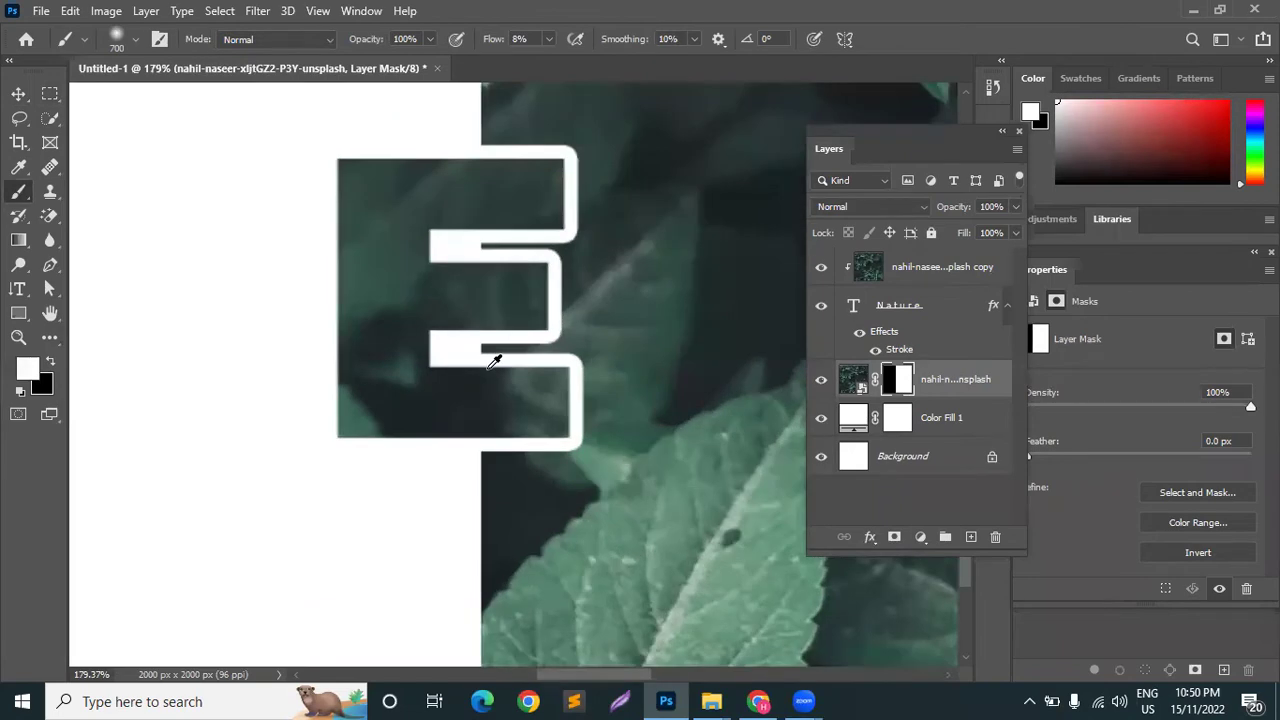
left_click_drag(492, 341, 457, 343)
left_click_drag(493, 39, 839, 52)
key("bracketleft")
key("bracketleft")
key("bracketleft")
mouse_move(497, 341)
left_mouse_down()
mouse_move(457, 362)
mouse_move(431, 351)
mouse_move(486, 349)
left_mouse_up()
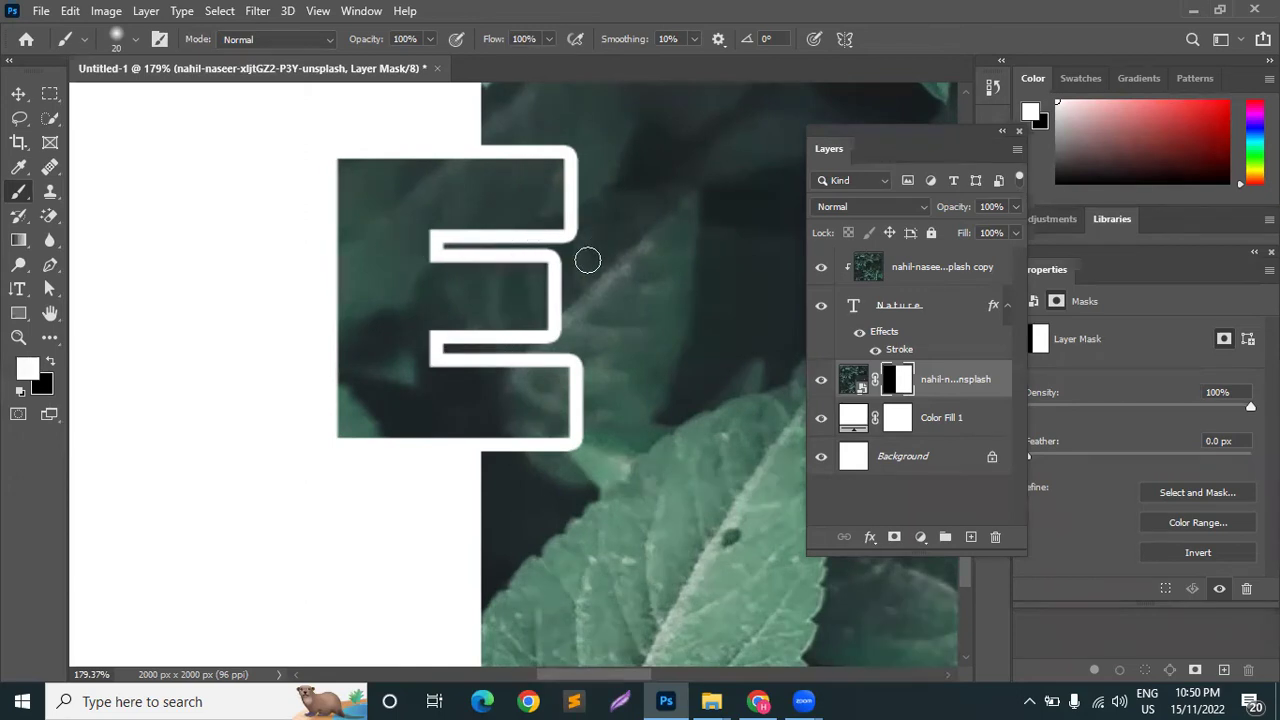
scroll(425, 352, "up", 5)
scroll(415, 348, "up", 3)
mouse_move(443, 334)
left_mouse_down()
mouse_move(482, 323)
mouse_move(480, 344)
mouse_move(473, 310)
left_mouse_up()
scroll(514, 325, "up", 8)
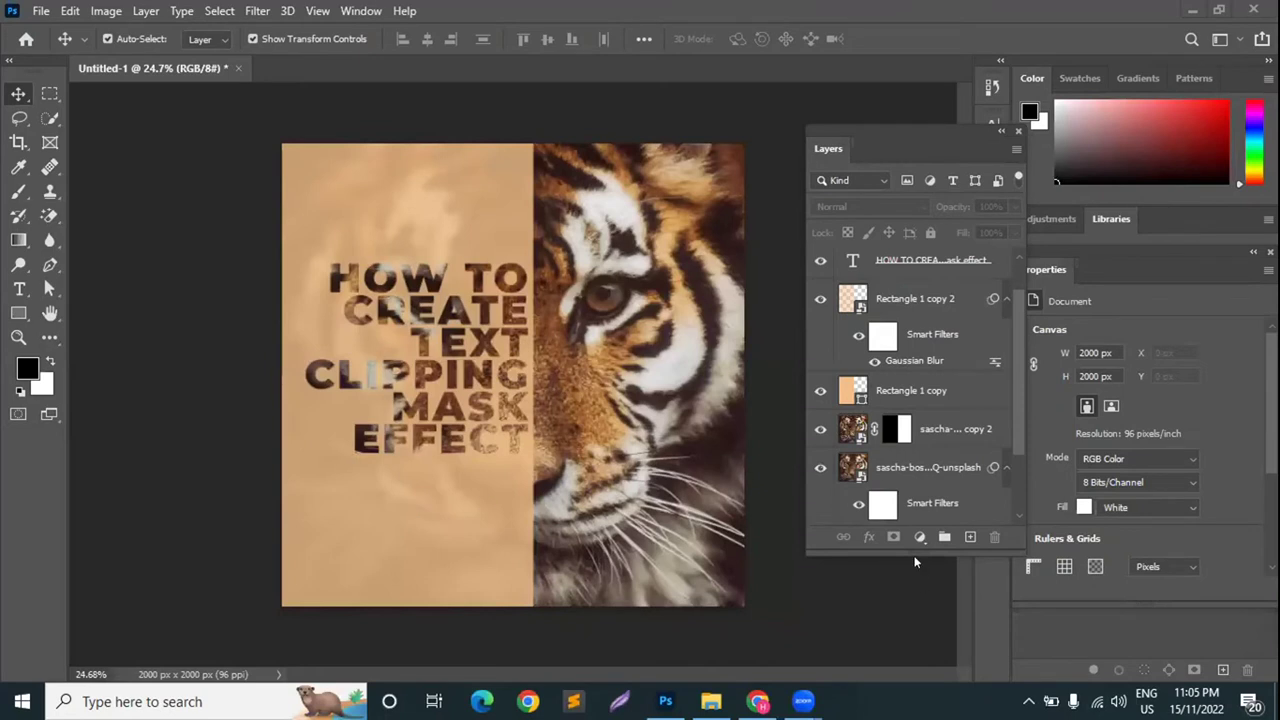
Enlarge the Layers panel and hide the headline, beige overlay, both tiger photos and green fill
left_click_drag(910, 550, 910, 665)
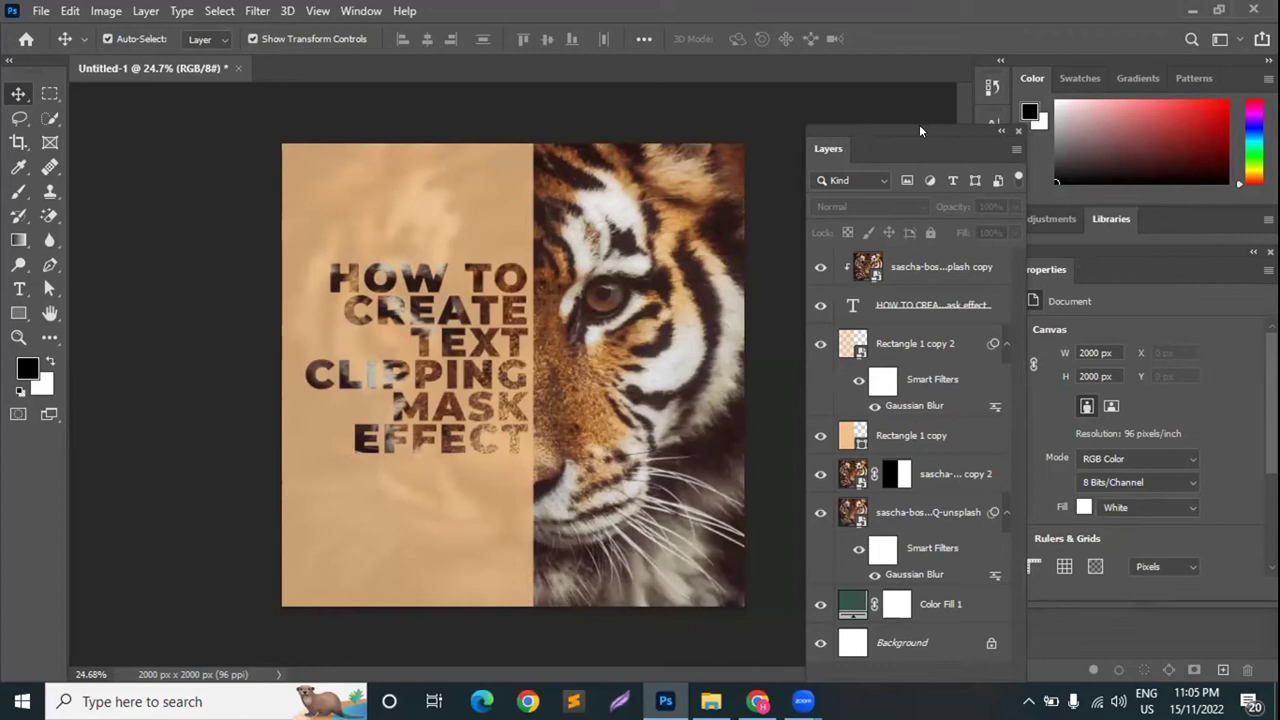
left_click_drag(919, 124, 919, 36)
left_click_drag(818, 181, 822, 238)
left_click(820, 350)
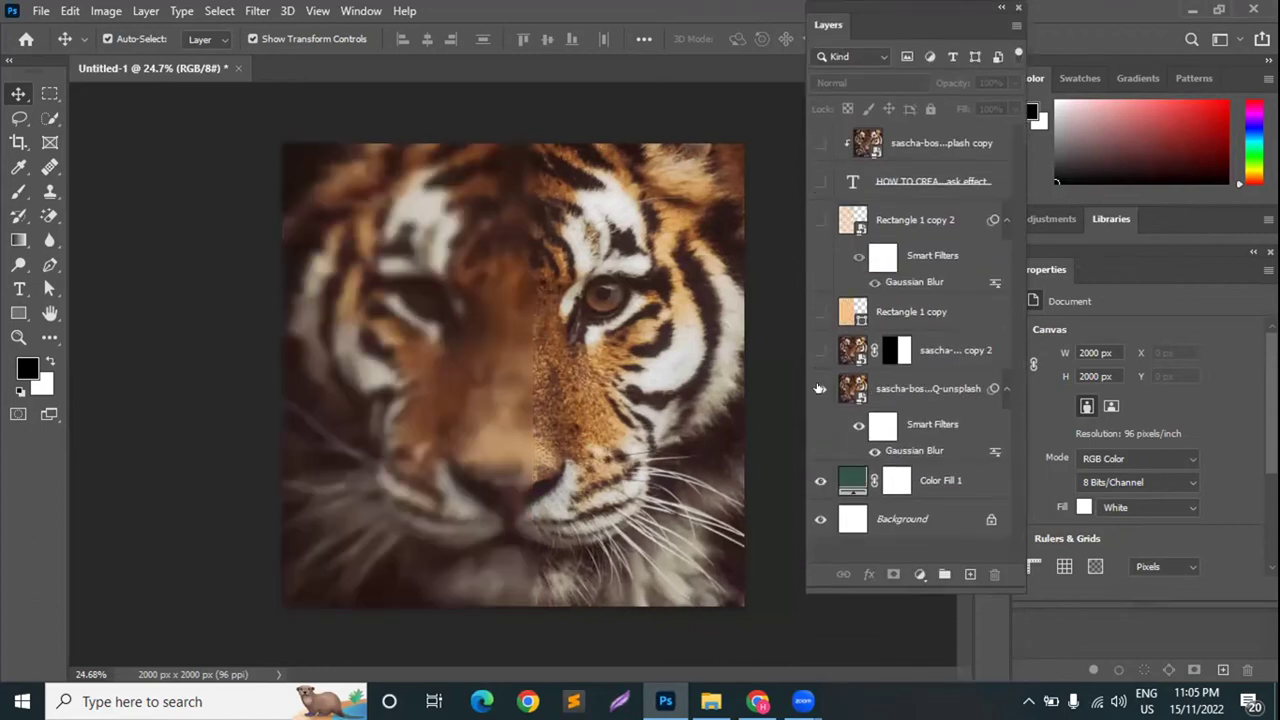
left_click(820, 388)
left_click(820, 481)
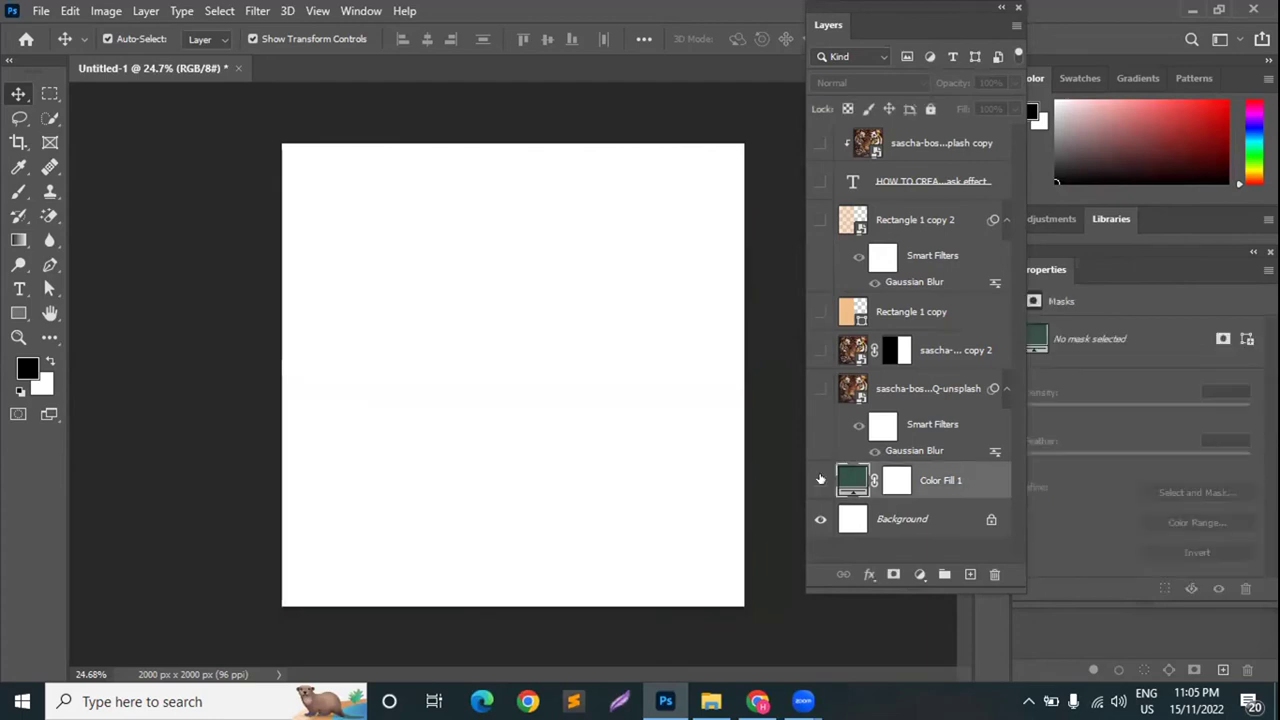
left_click(819, 347)
left_click(822, 352)
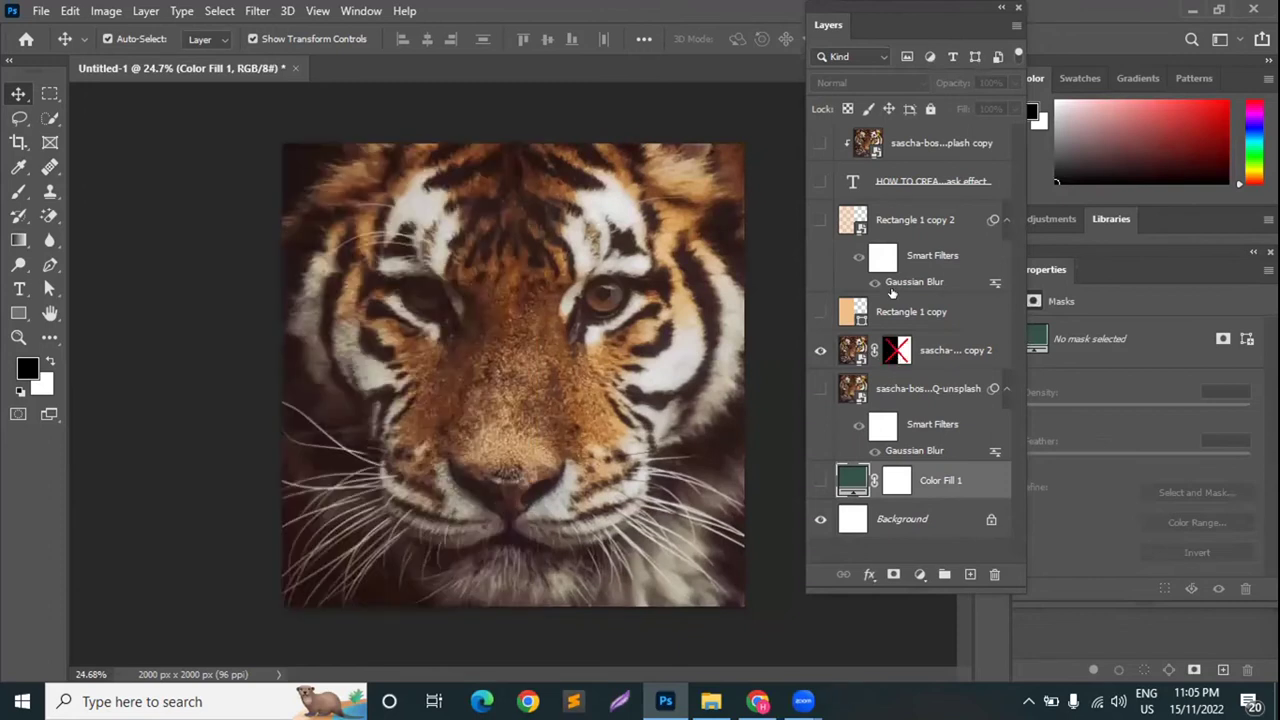
Show the headline, masked tiger half and clipped tiger copy, then swap to the blurred base tiger
left_click(818, 180)
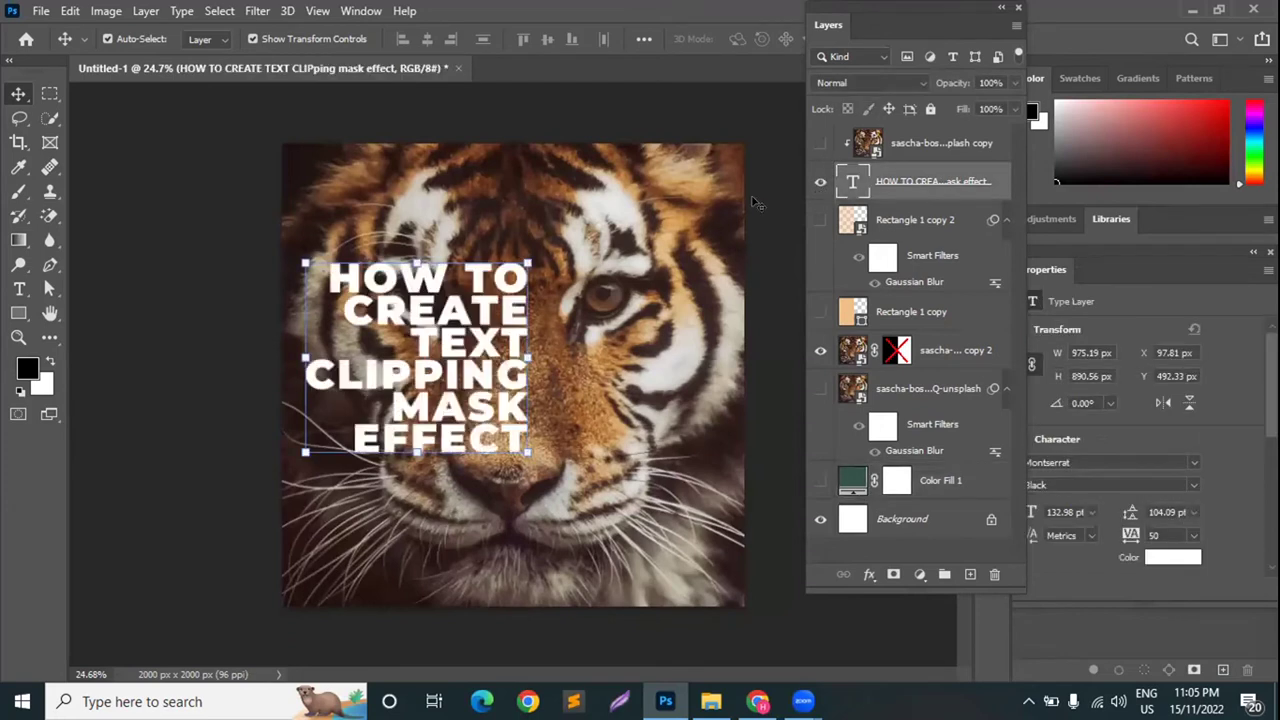
left_click(910, 141)
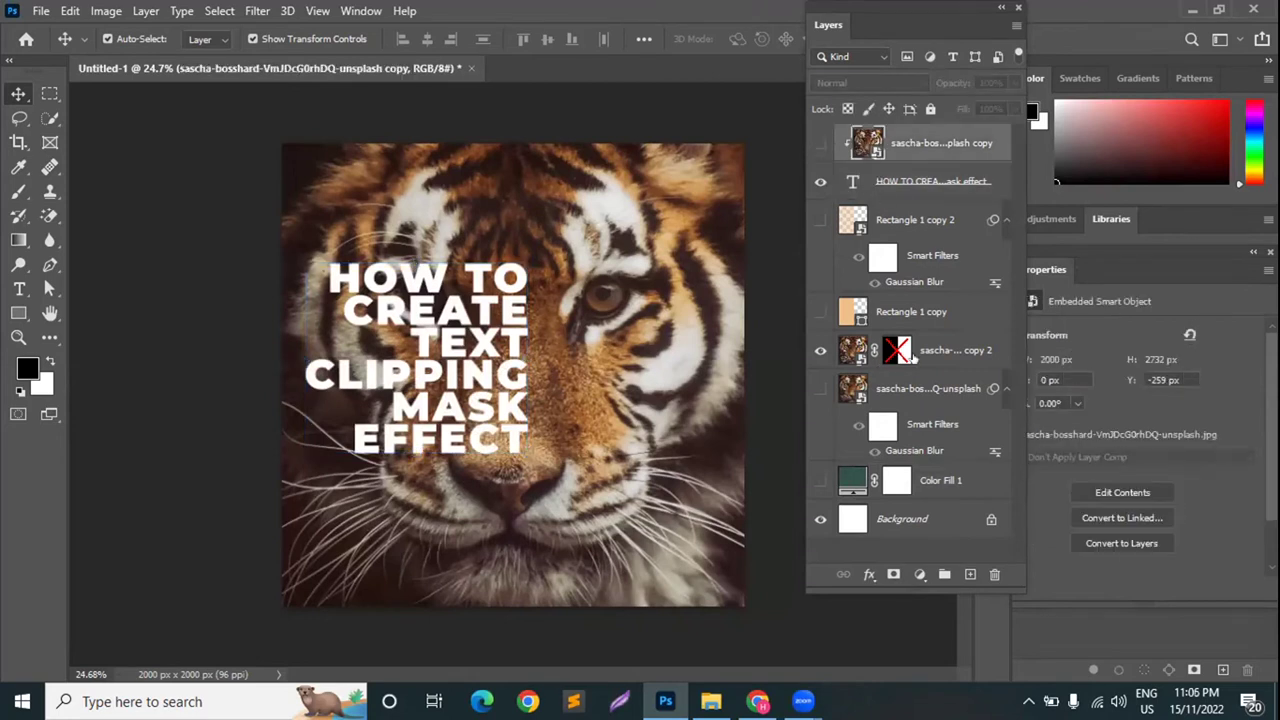
left_click(819, 352)
left_click(897, 350, "shift")
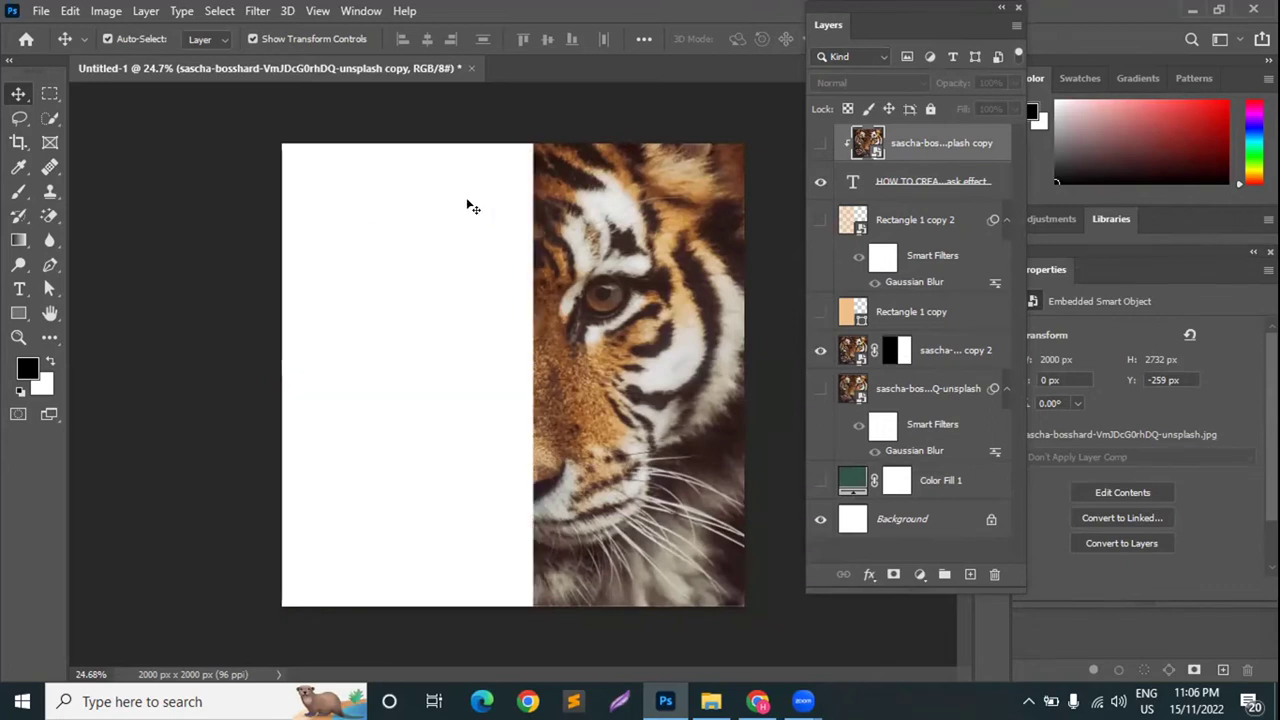
left_click(820, 144)
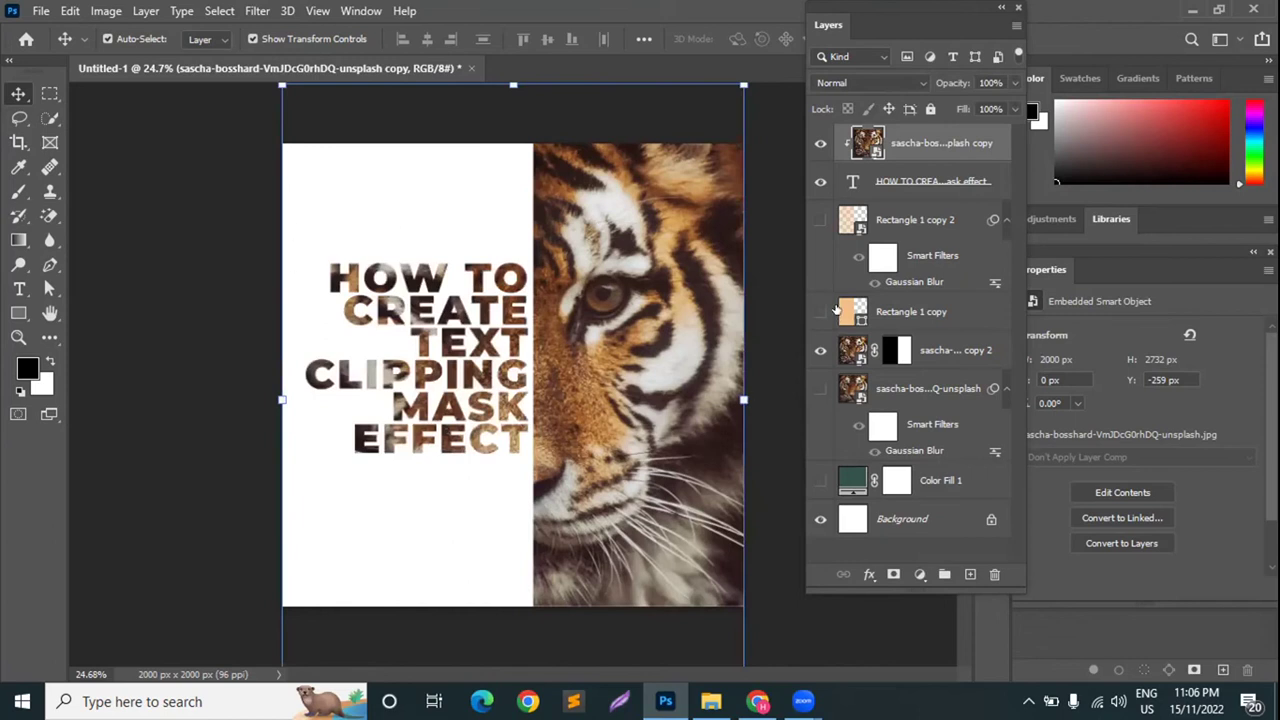
left_click(910, 389)
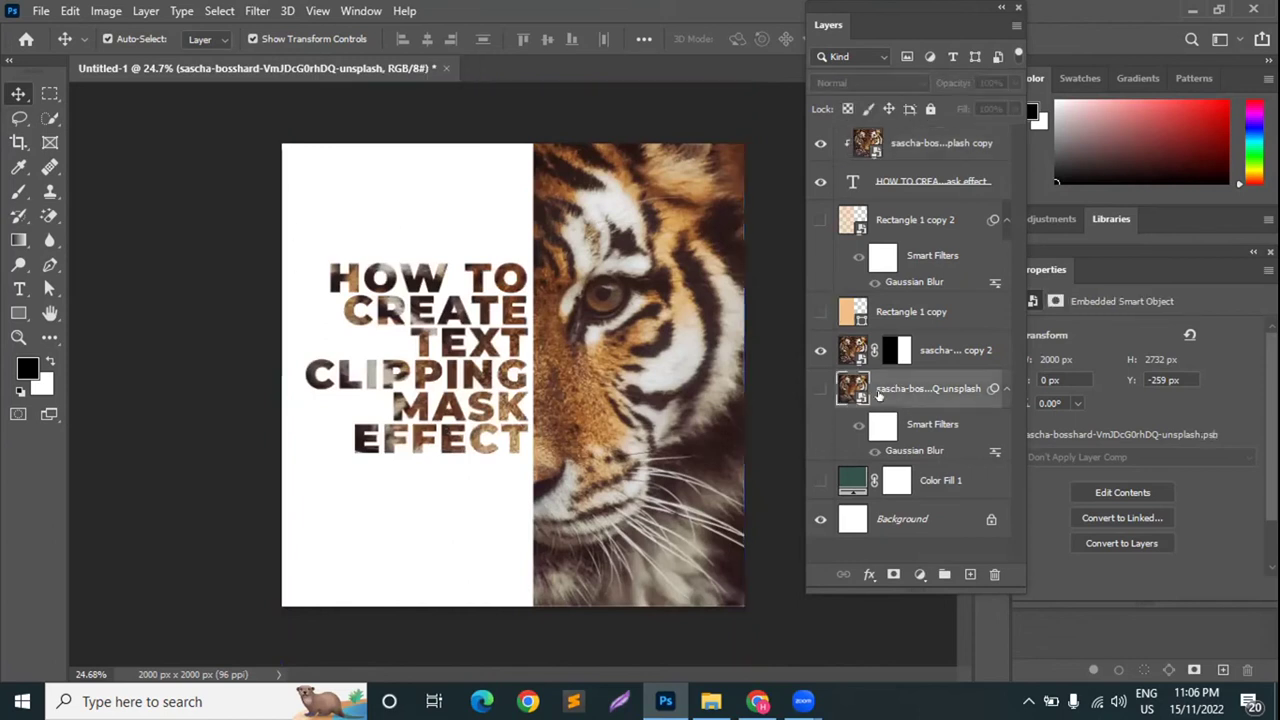
left_click(820, 350)
left_click(820, 389)
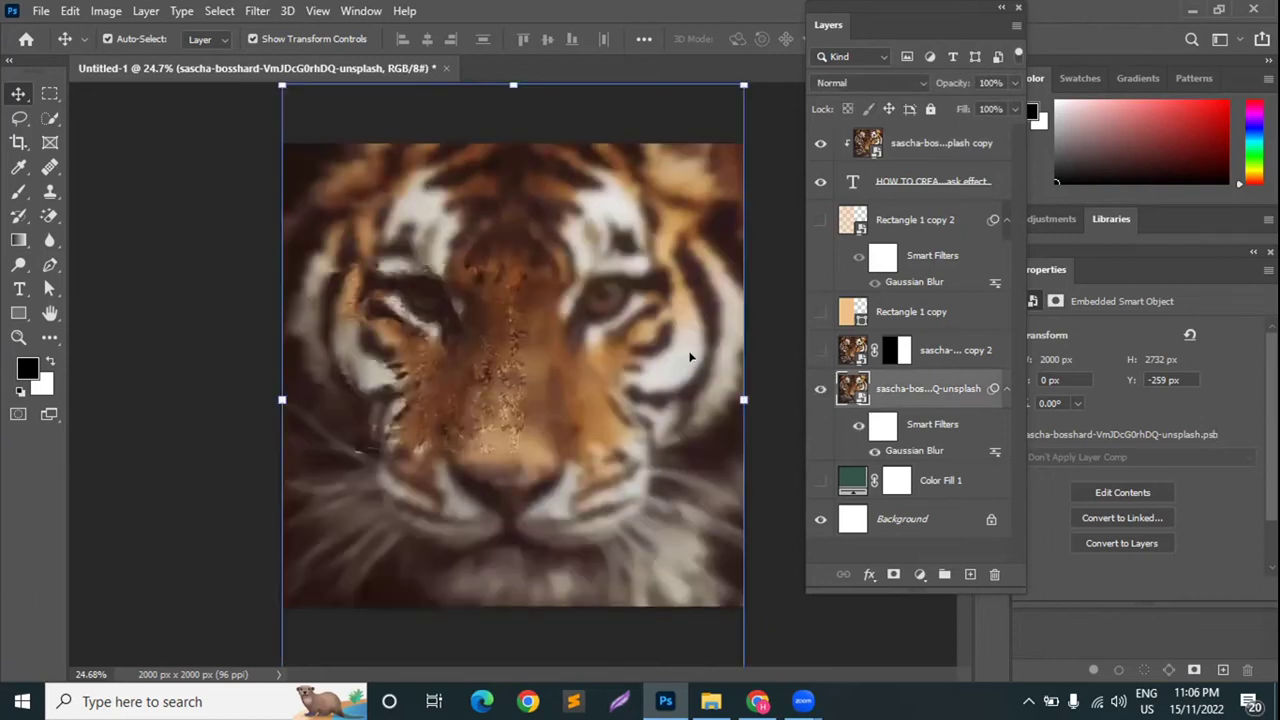
Compare the headline with and without the clipped tiger, then restore the sharp half and tiger-filled text
left_click(820, 182)
left_click(819, 146)
left_click(820, 182)
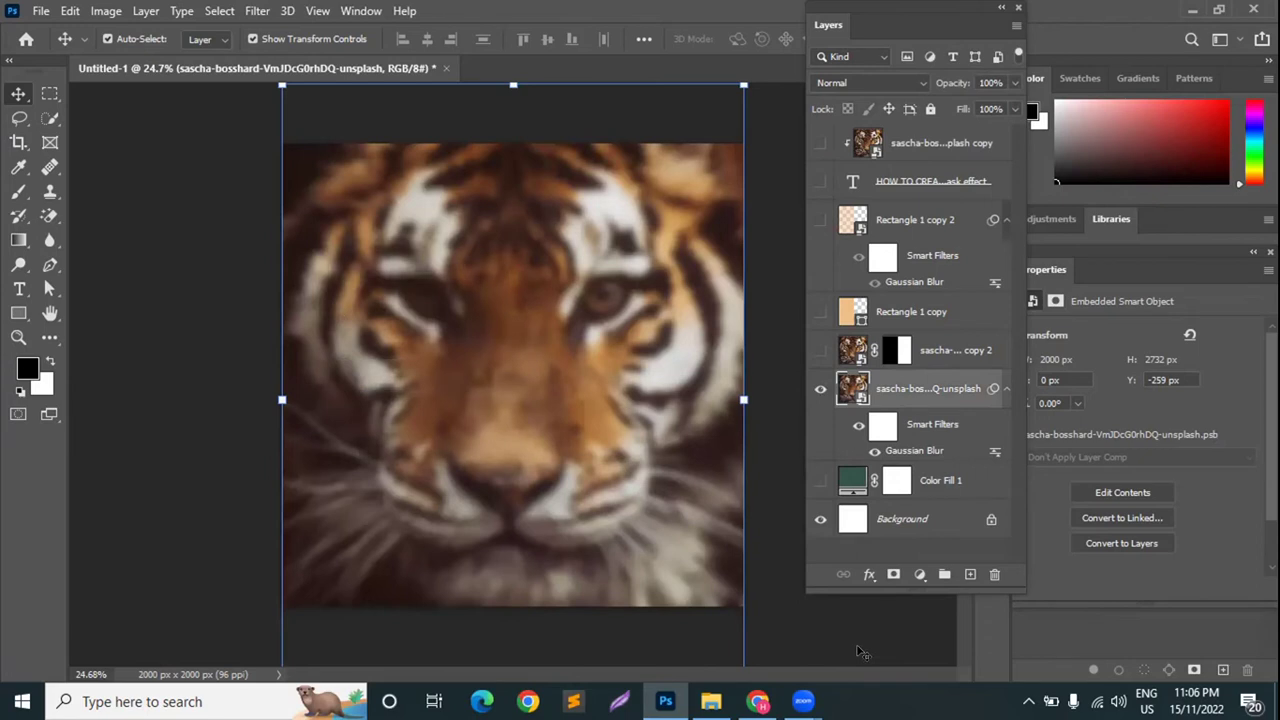
left_click(880, 548)
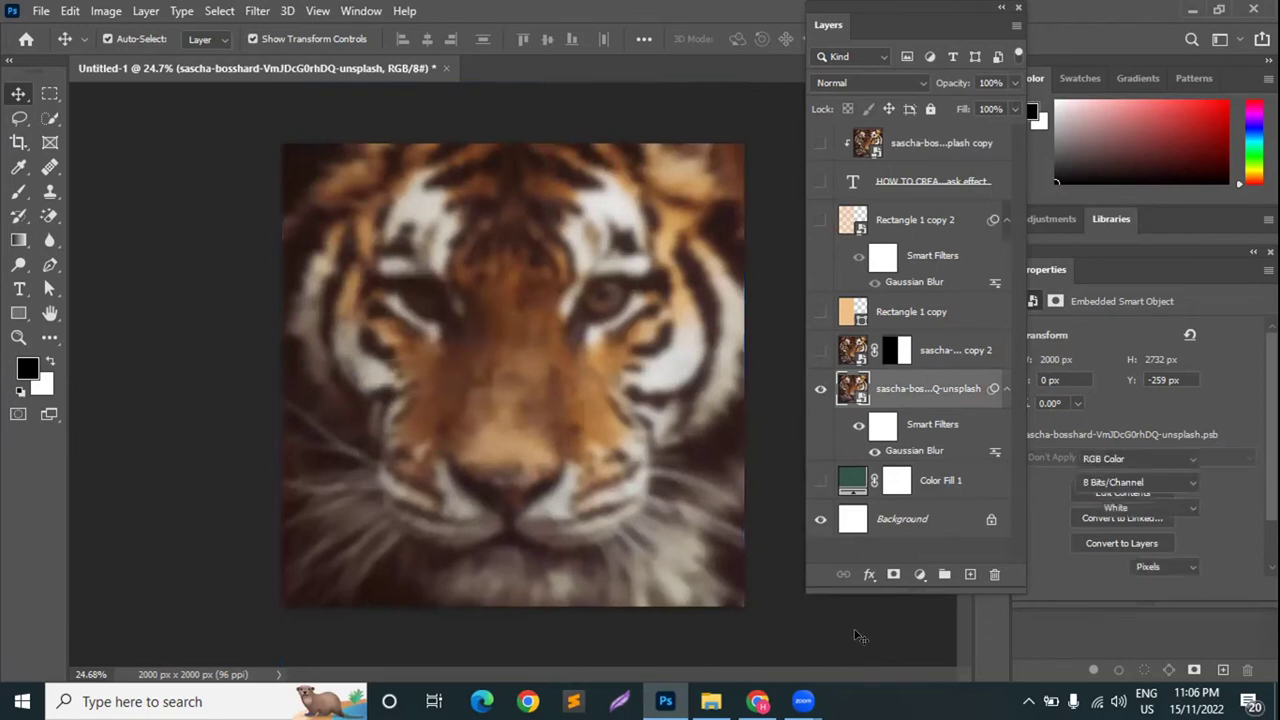
left_click(820, 351)
left_click(820, 182)
left_click(820, 142)
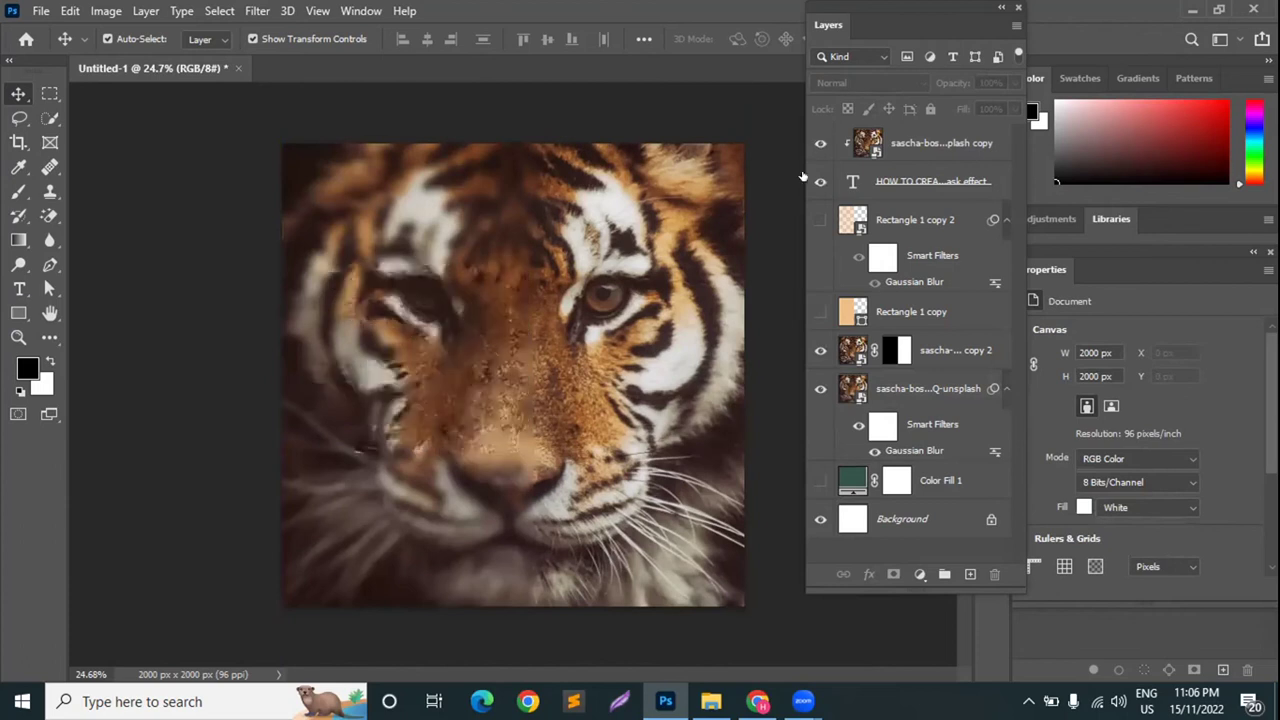
Turn on Rectangle 1 copy and Rectangle 1 copy 2, then clear the layer selection
left_click(900, 312)
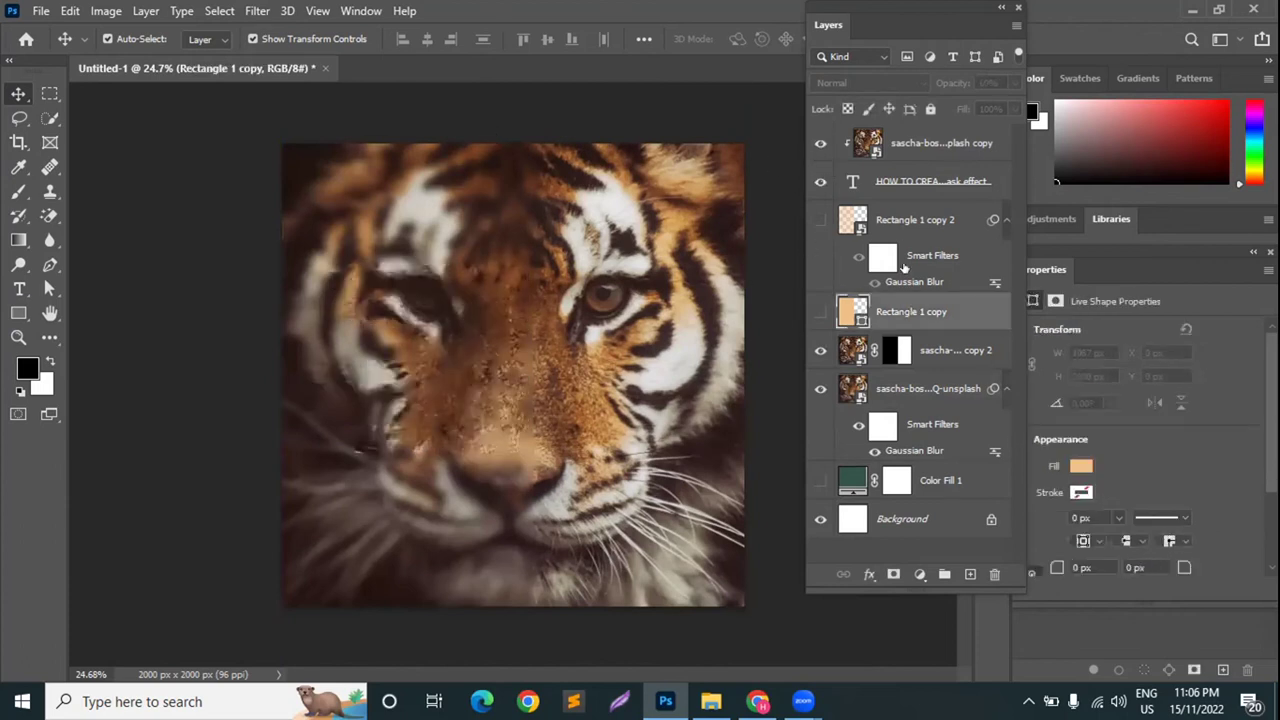
left_click(820, 312)
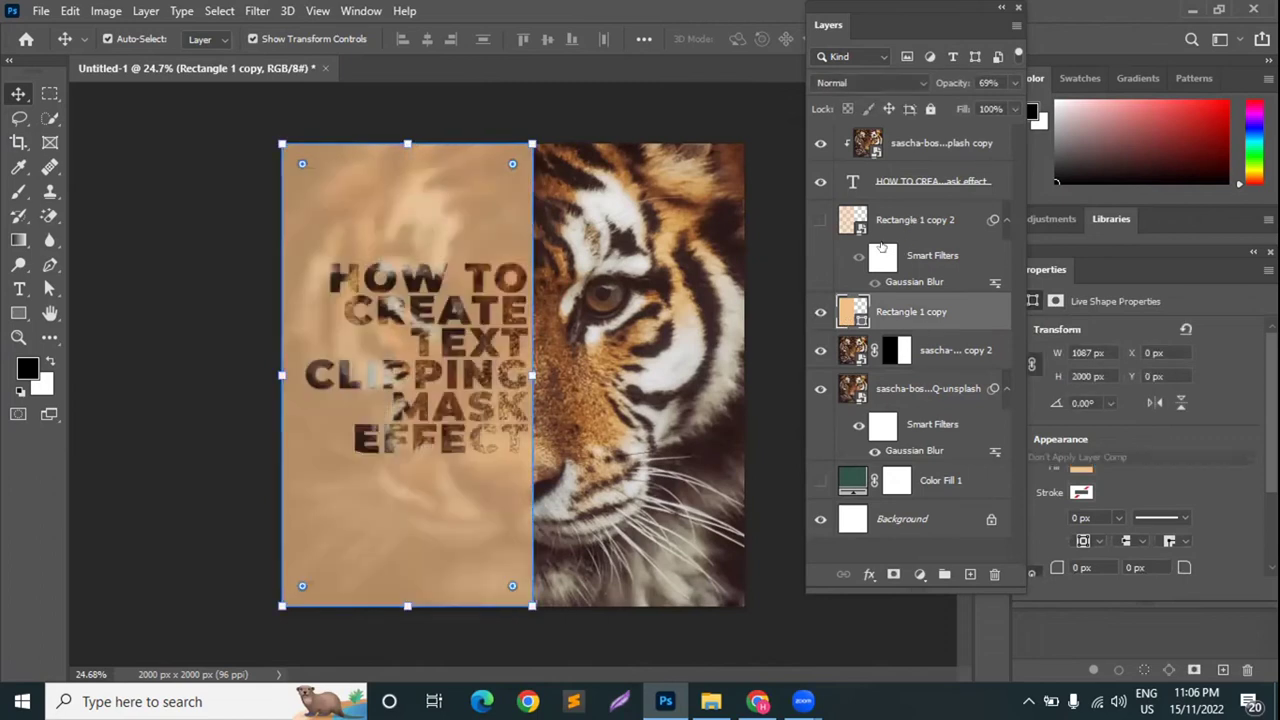
left_click(910, 222)
left_click(406, 230)
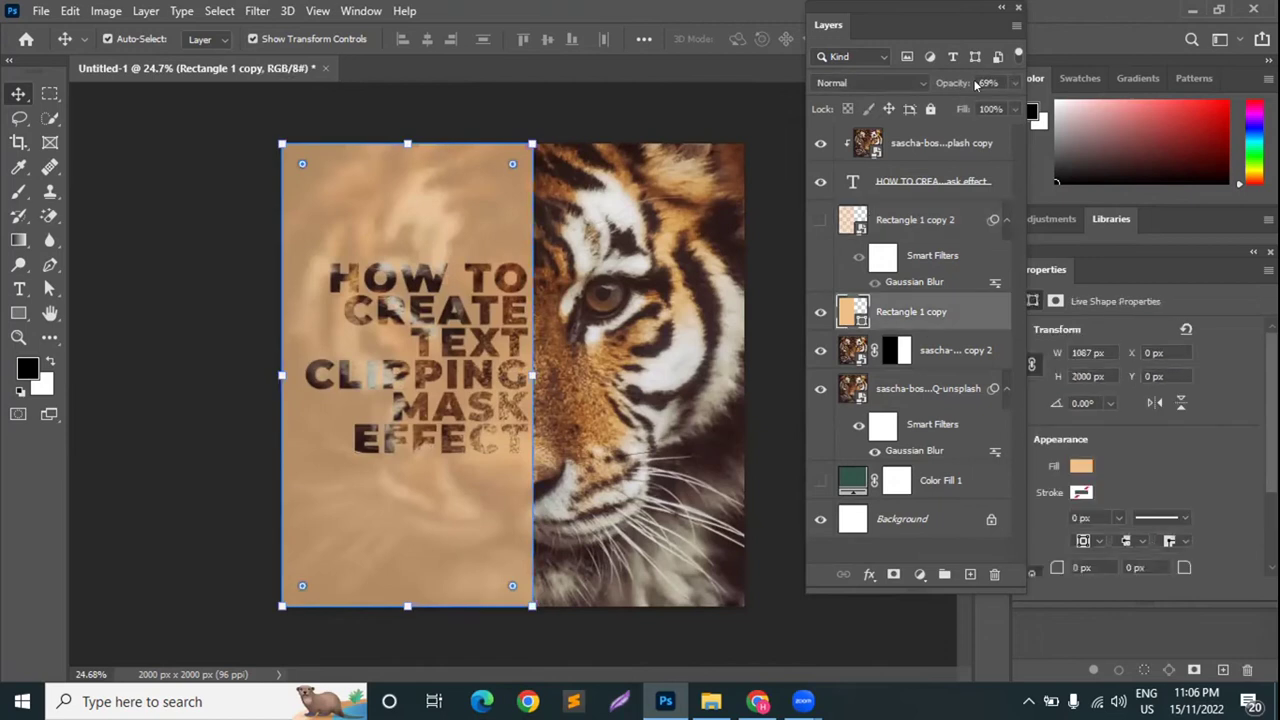
left_click(899, 220)
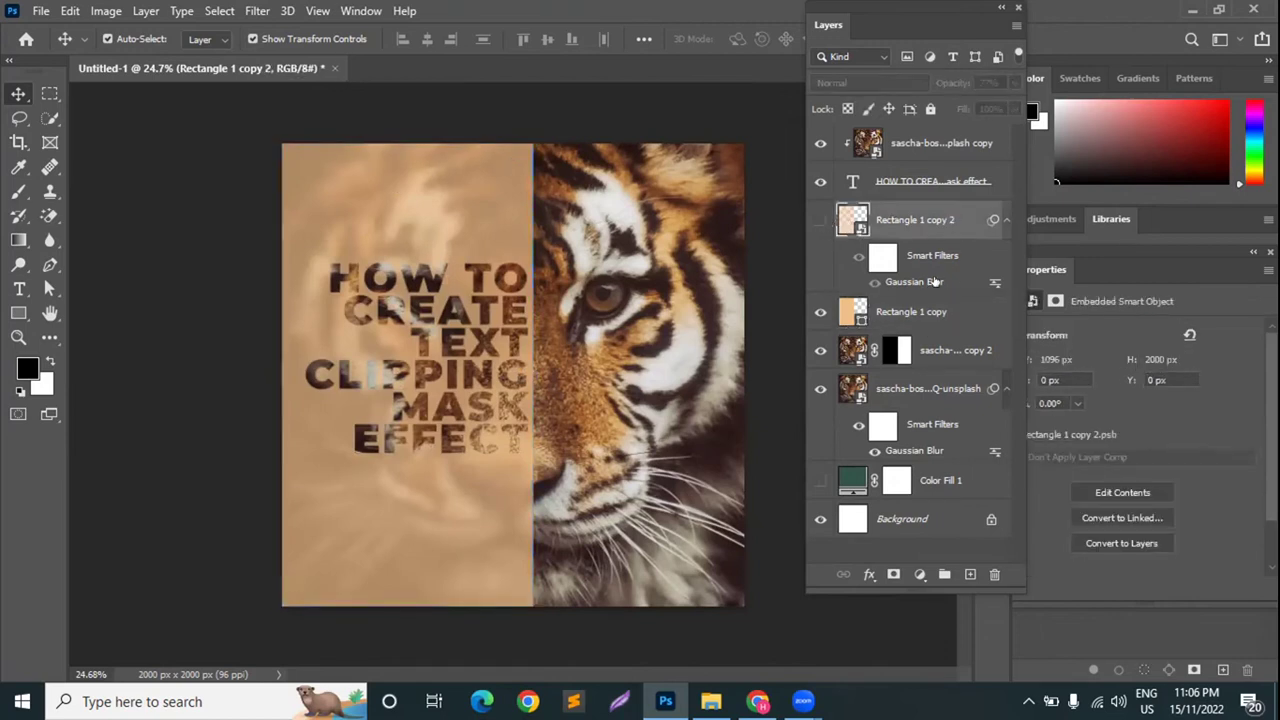
left_click(820, 221)
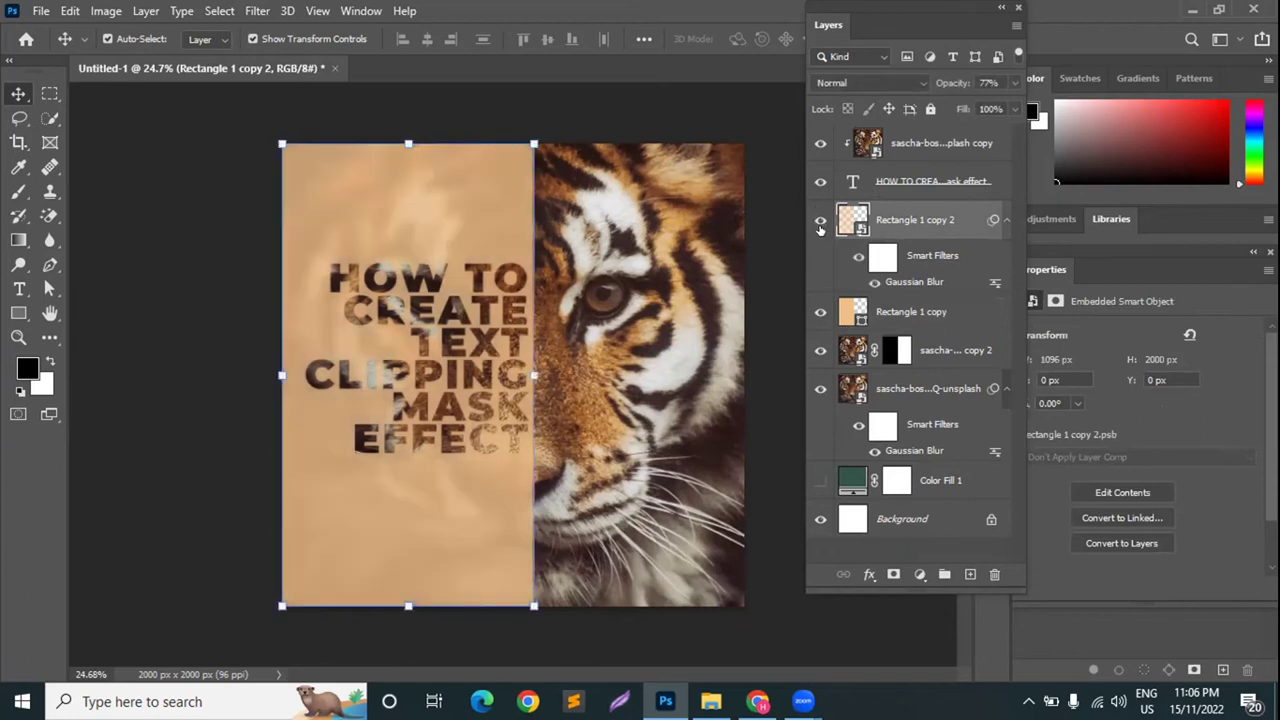
left_click(168, 331)
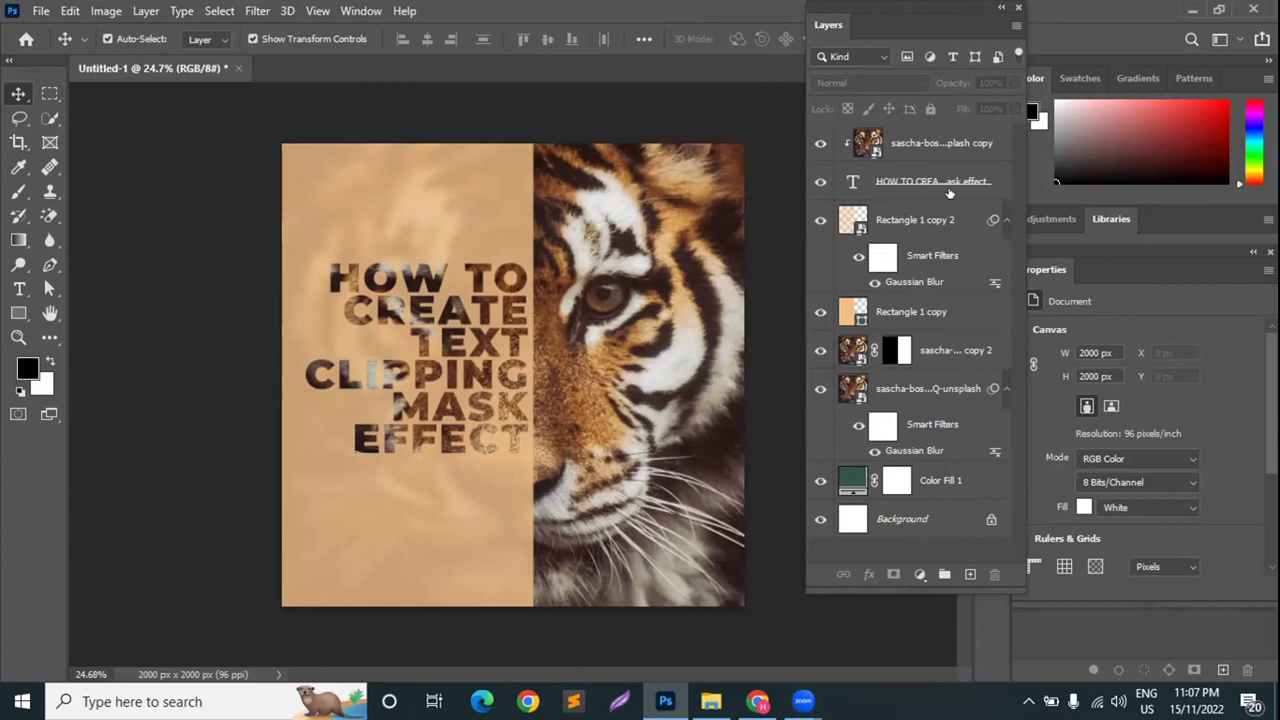
Undo back past the Gaussian Blur smart filters to the earlier layer stack
key("ctrl+comma")
key("ctrl+comma")
key("ctrl+comma")
key("ctrl+comma")
key("ctrl+comma")
key("ctrl+comma")
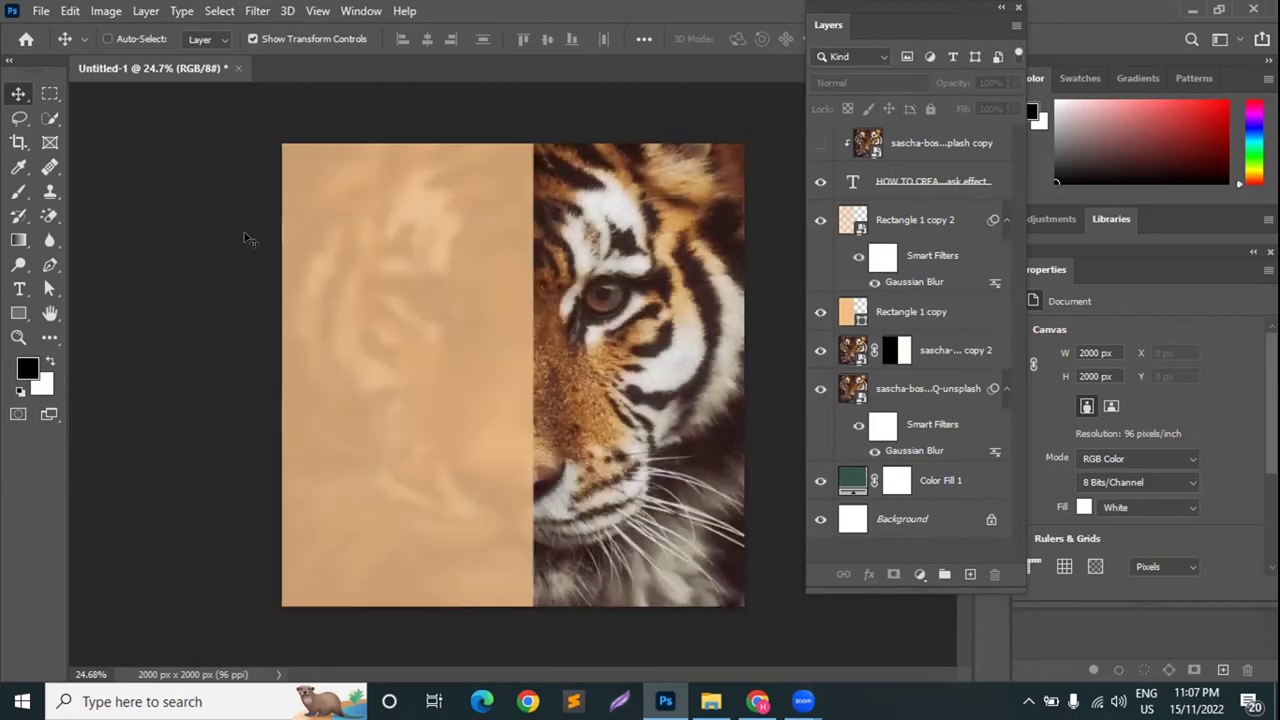
key("ctrl+z")
key("ctrl+z")
key("ctrl+z")
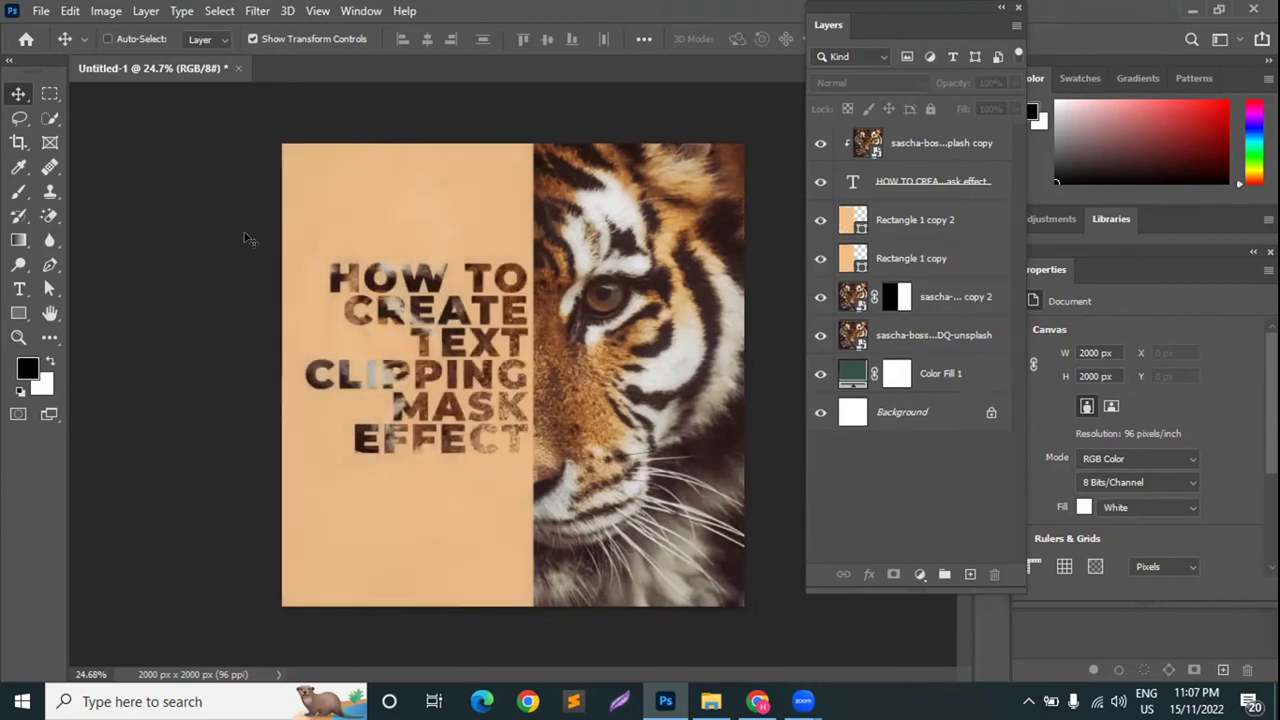
key("ctrl+z")
key("ctrl+z")
key("ctrl+z")
key("ctrl+z")
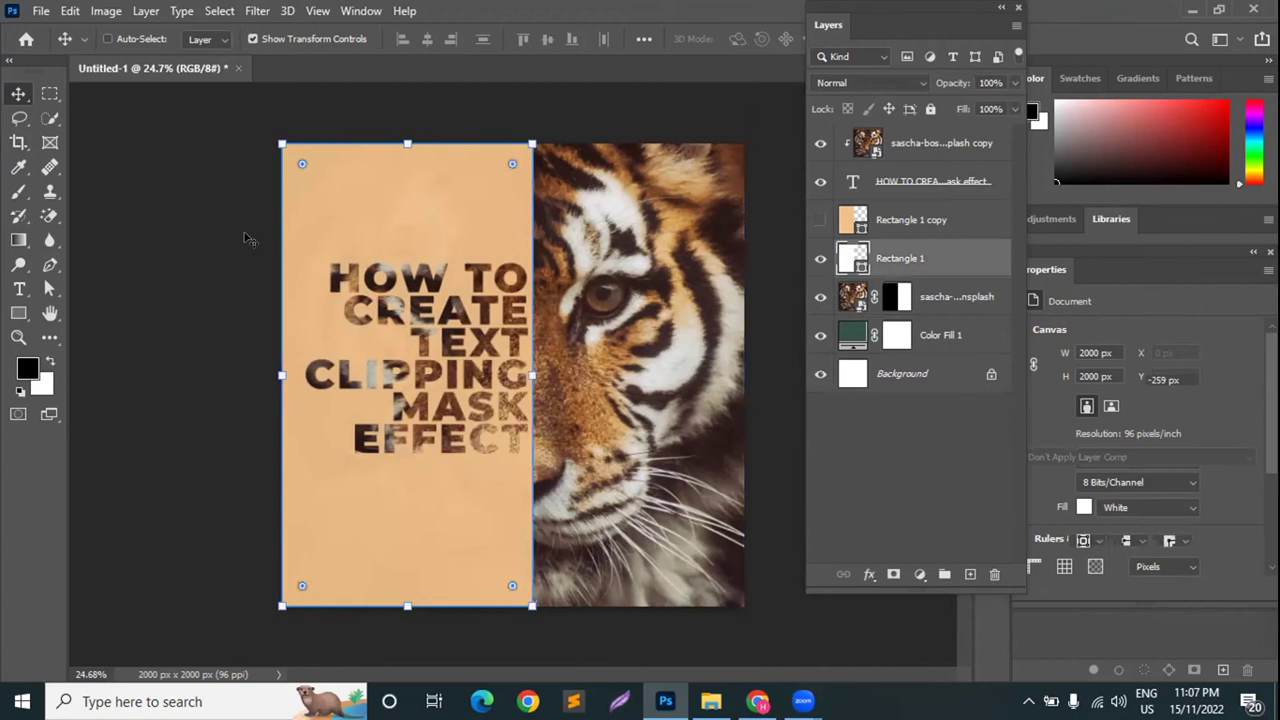
key("ctrl+shift+z")
key("z")
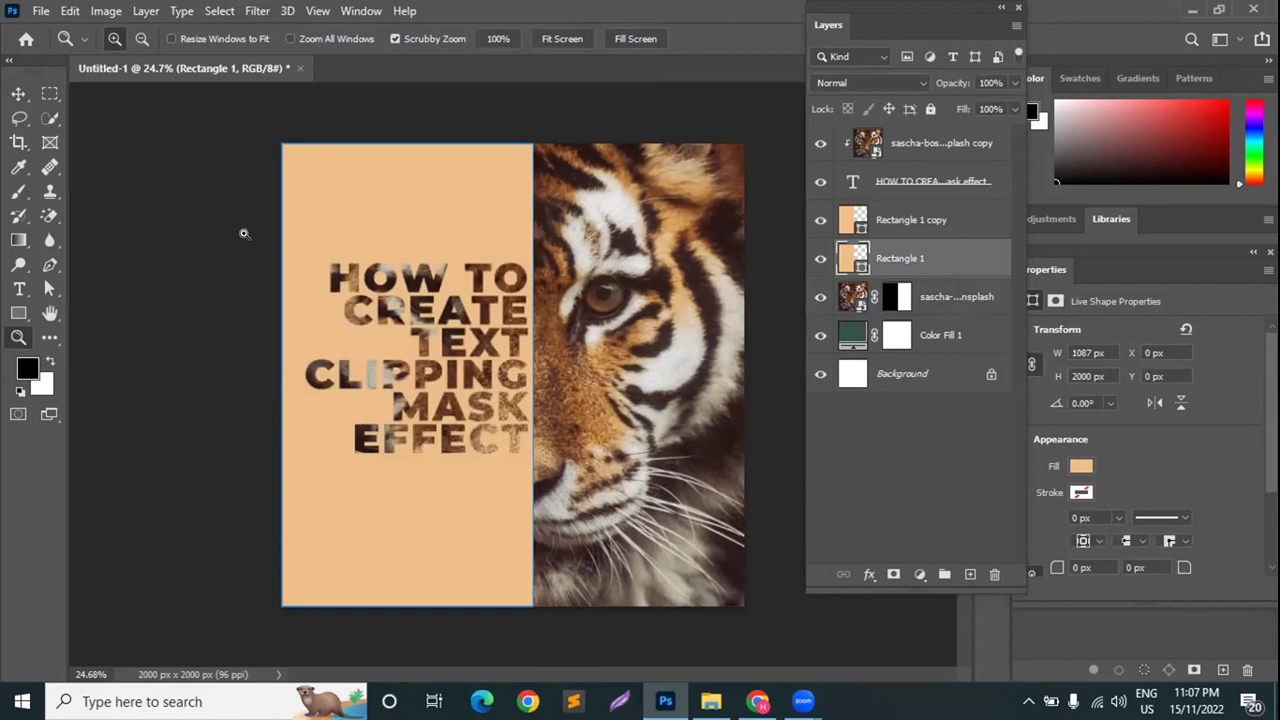
Float the Layers and History panels and step history between the original snapshot and latest Delete Layer
left_click(18, 93)
left_click_drag(942, 10, 812, 154)
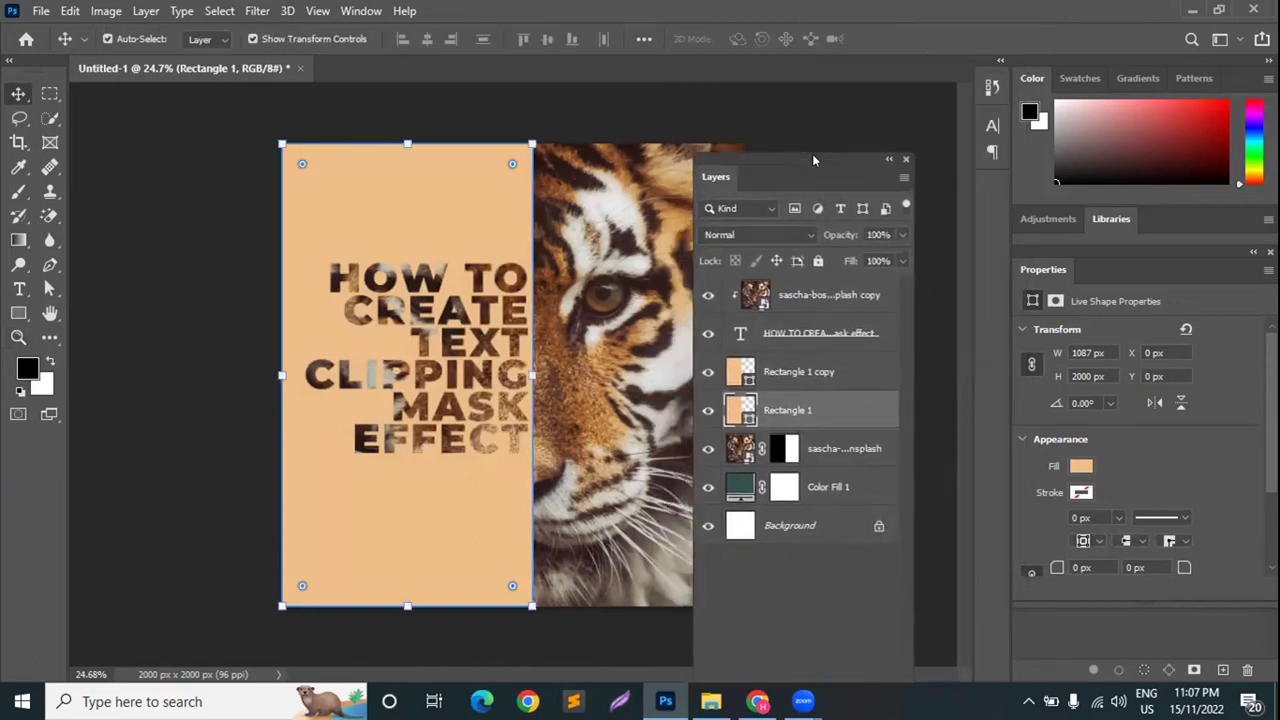
left_click(985, 88)
scroll(870, 140, "up", 1)
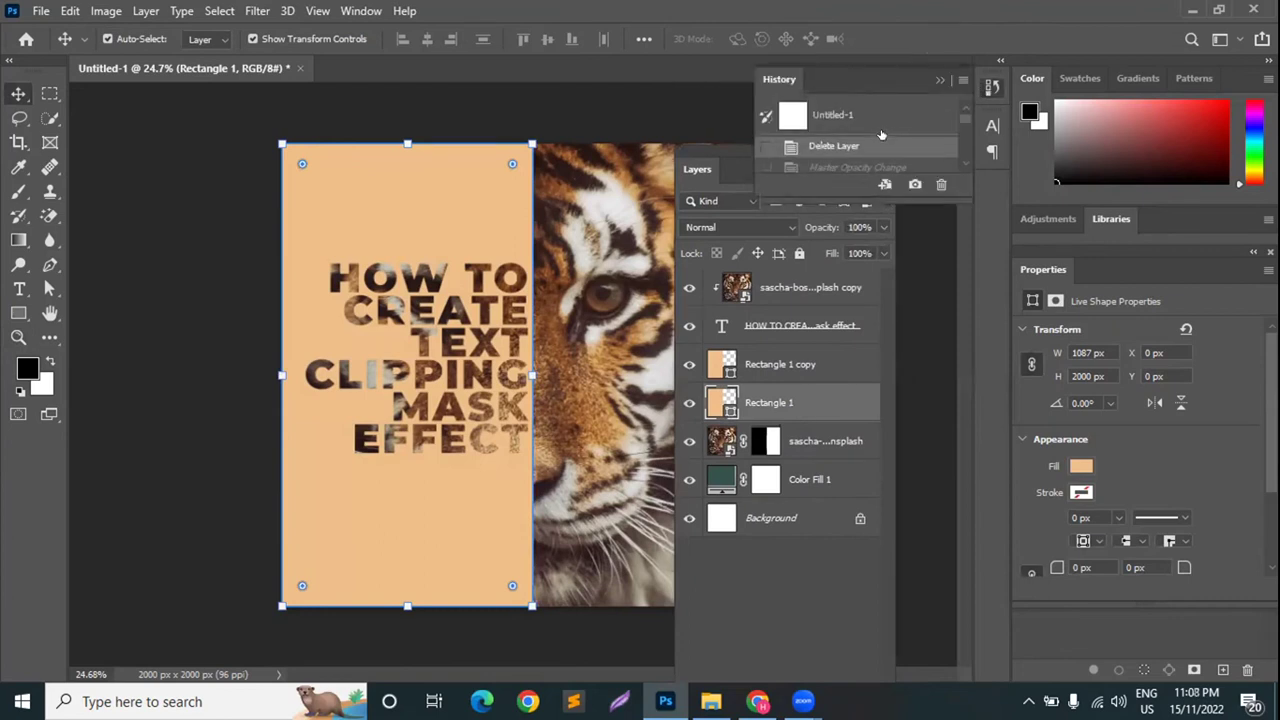
left_click(939, 80)
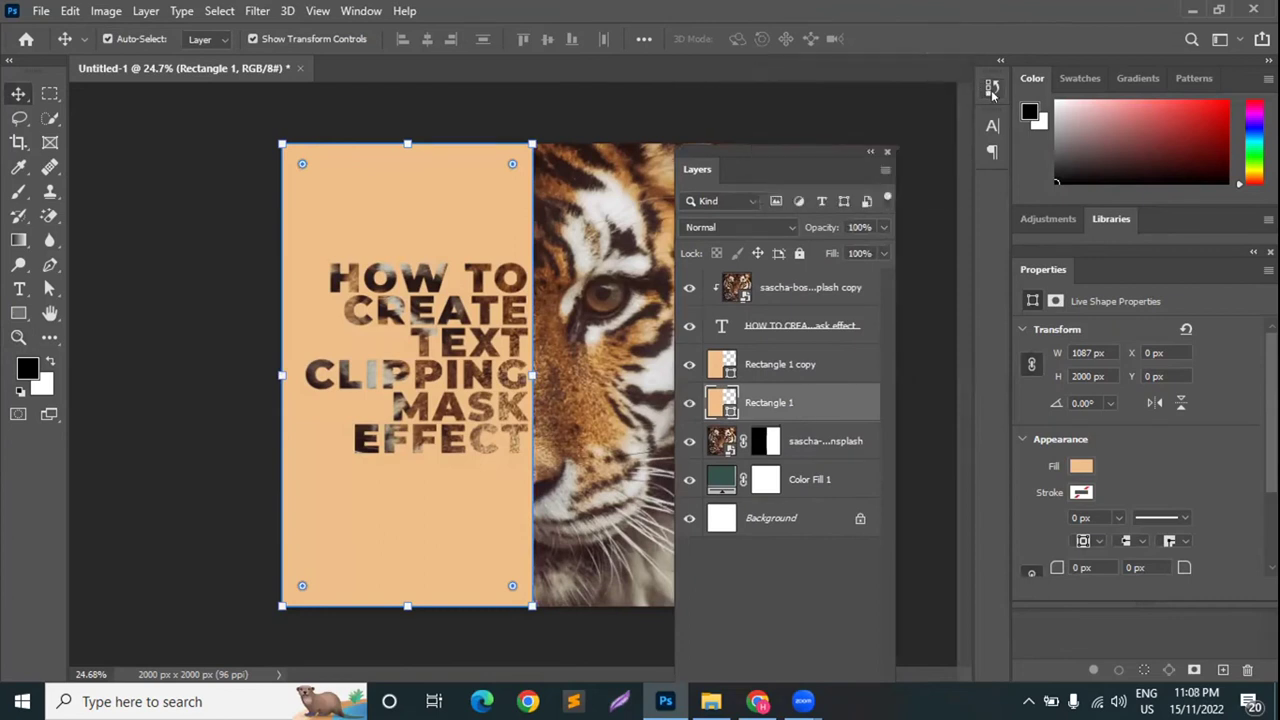
left_click(992, 90)
left_click(962, 80)
left_click(962, 80)
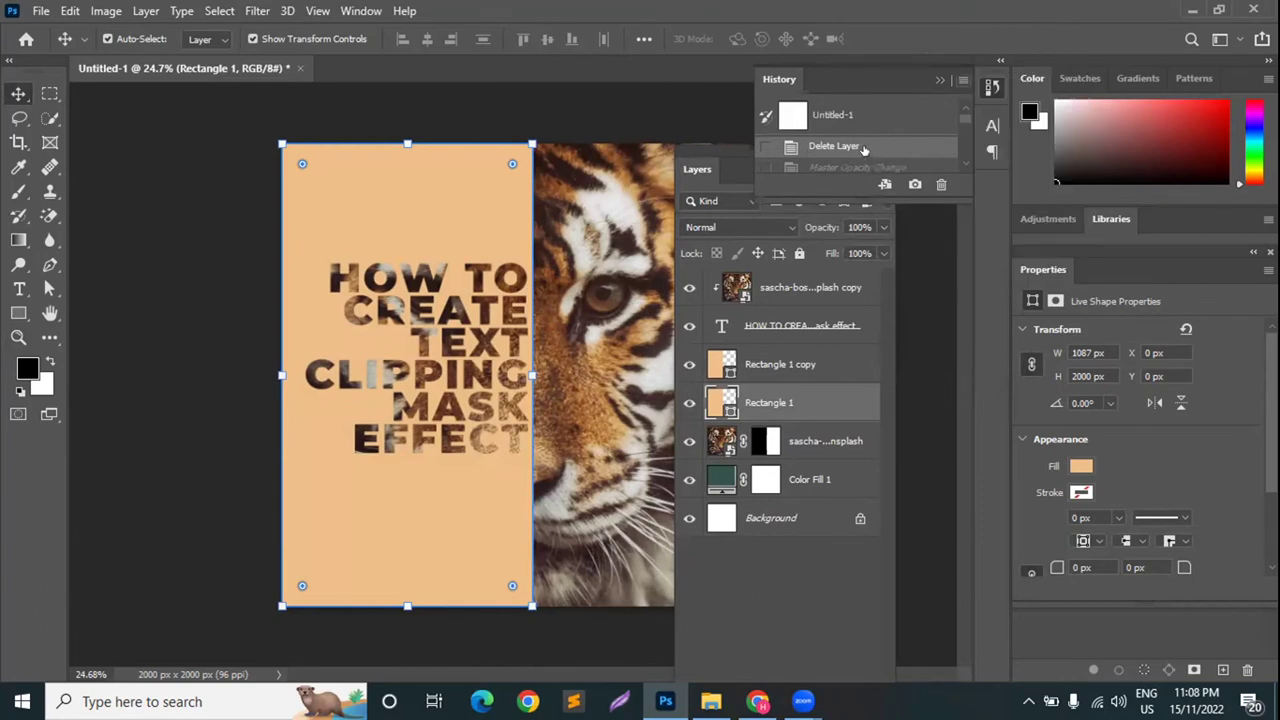
scroll(864, 148, "down", 3)
scroll(845, 160, "up", 3)
left_click(833, 113)
left_click(840, 147)
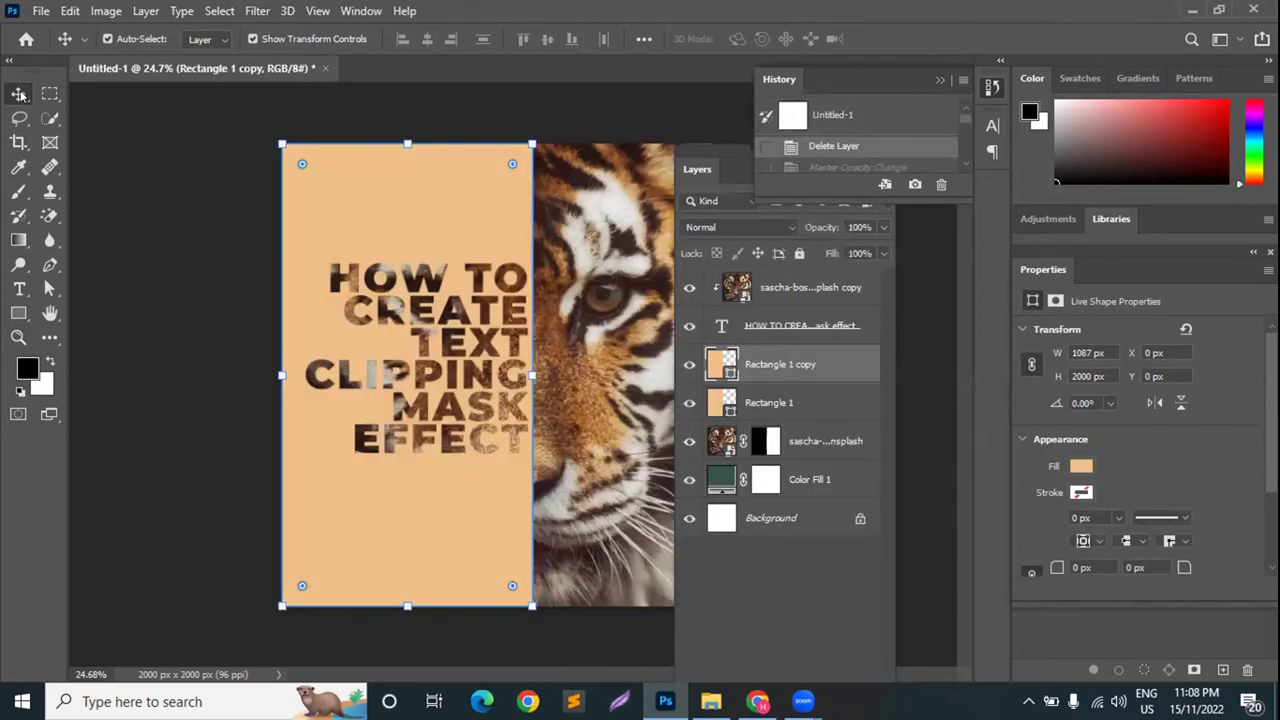
left_click(207, 145)
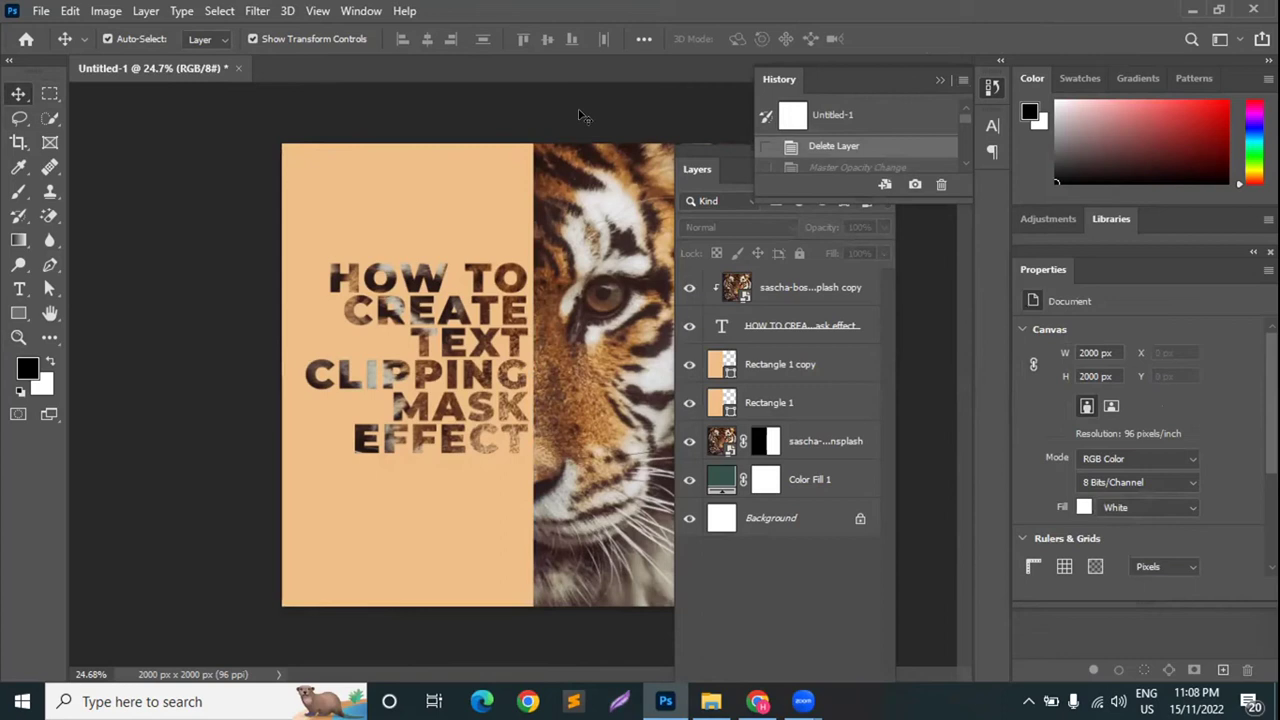
Close the floating Layers and History panels and switch to File Explorer's Quick access
left_click(818, 626)
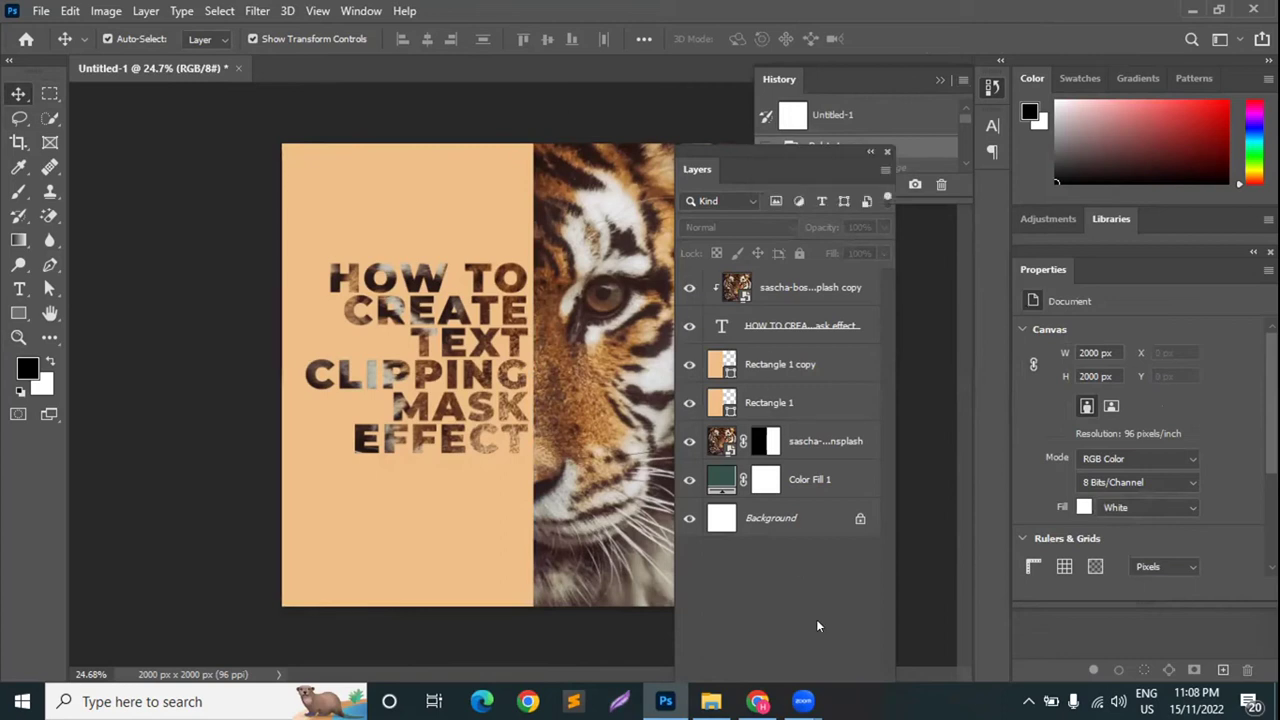
left_click(888, 155)
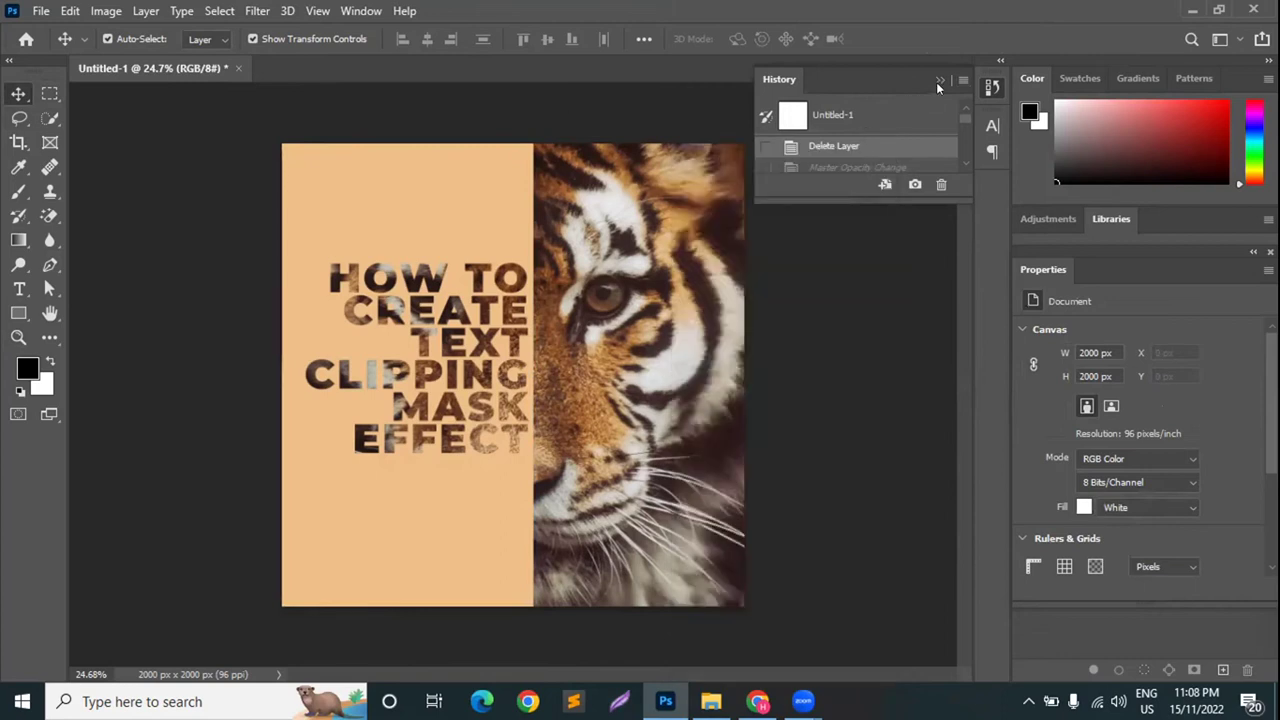
left_click(936, 80)
key("super+e")
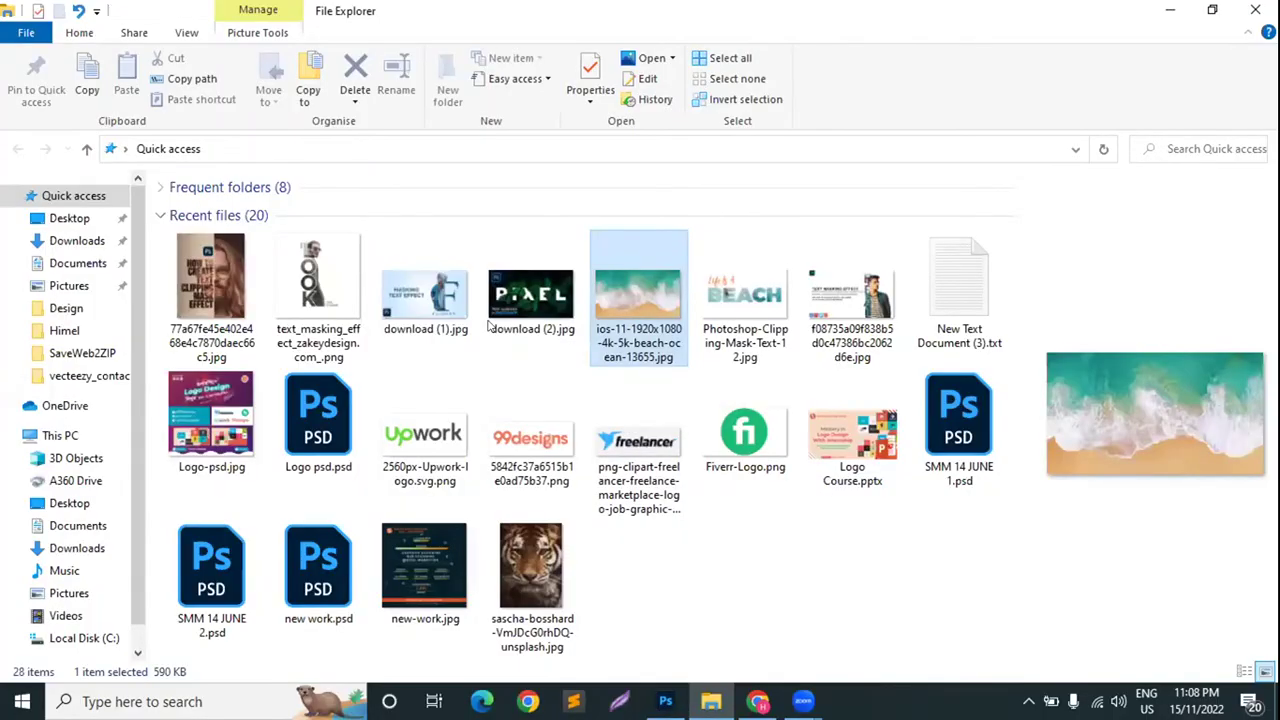
Bring up Chrome's Facebook tab and open the shared shoe before/after image full-size
left_click(757, 700)
key("ctrl+1")
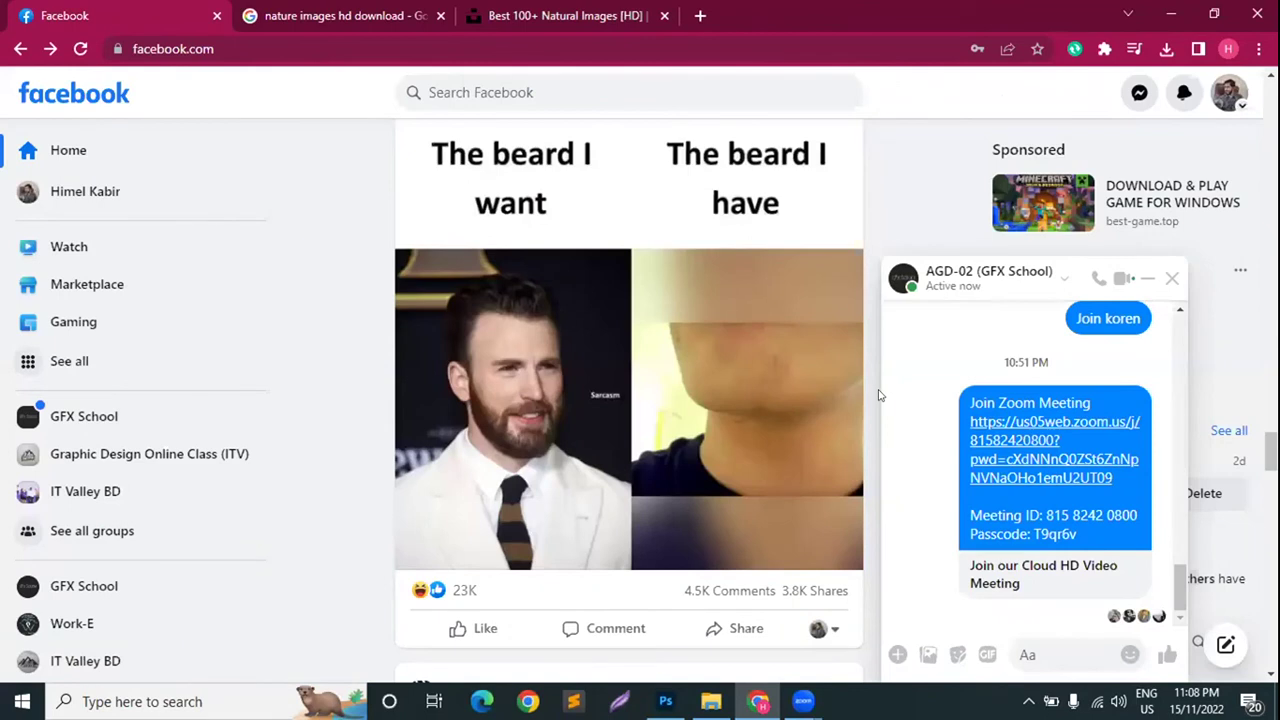
scroll(1046, 510, "up", 10)
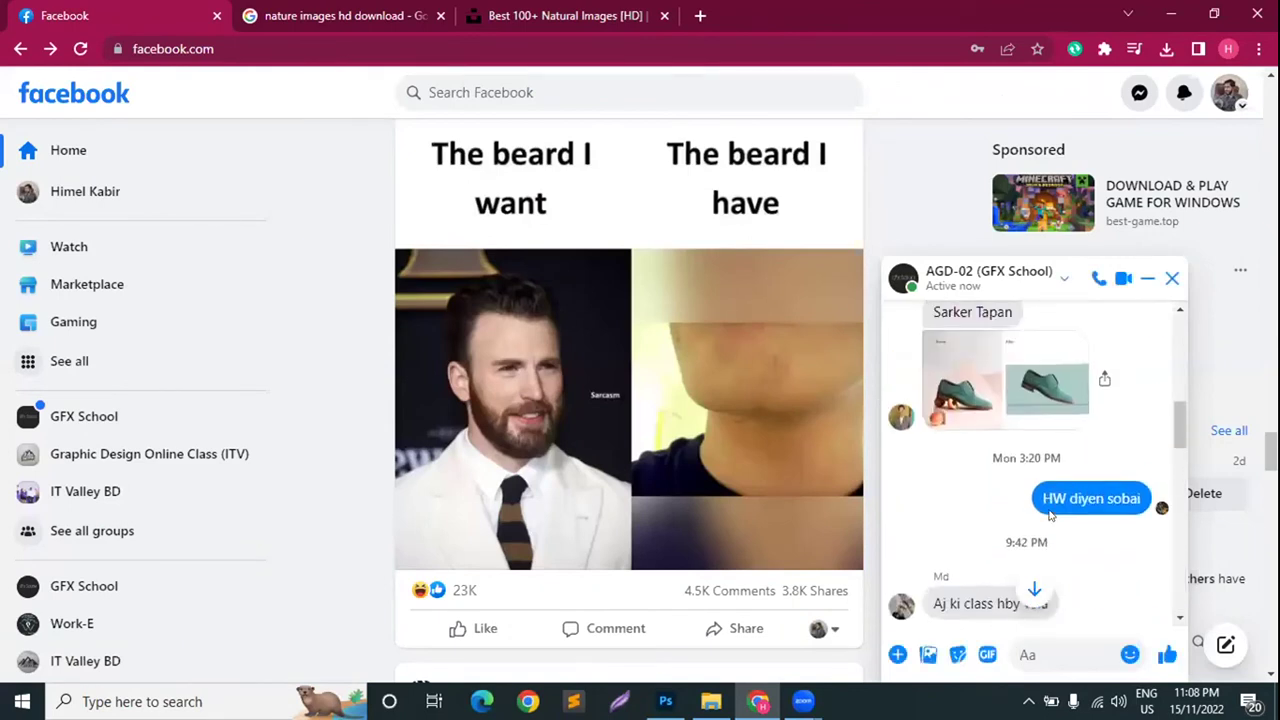
scroll(1014, 403, "down", 3)
left_click(1010, 392)
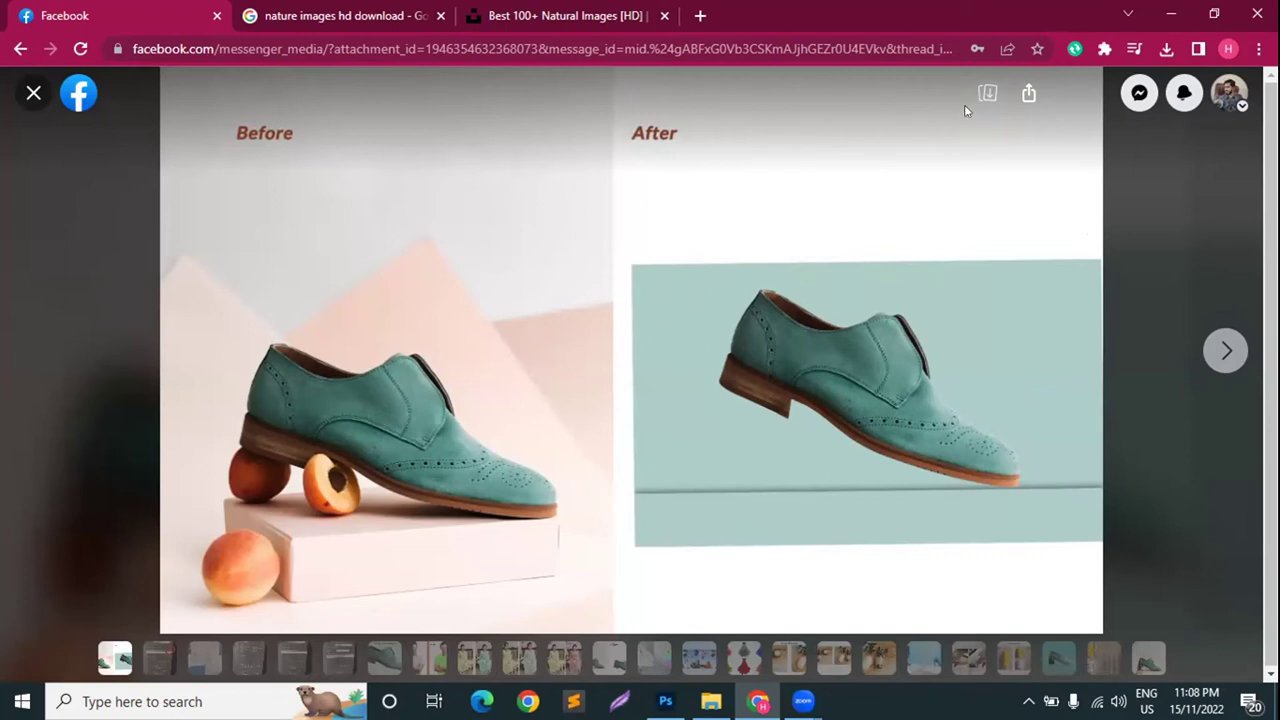
Step forward three shared photos, then return to the shoe before/after image
left_click(1216, 352)
left_click(1218, 352)
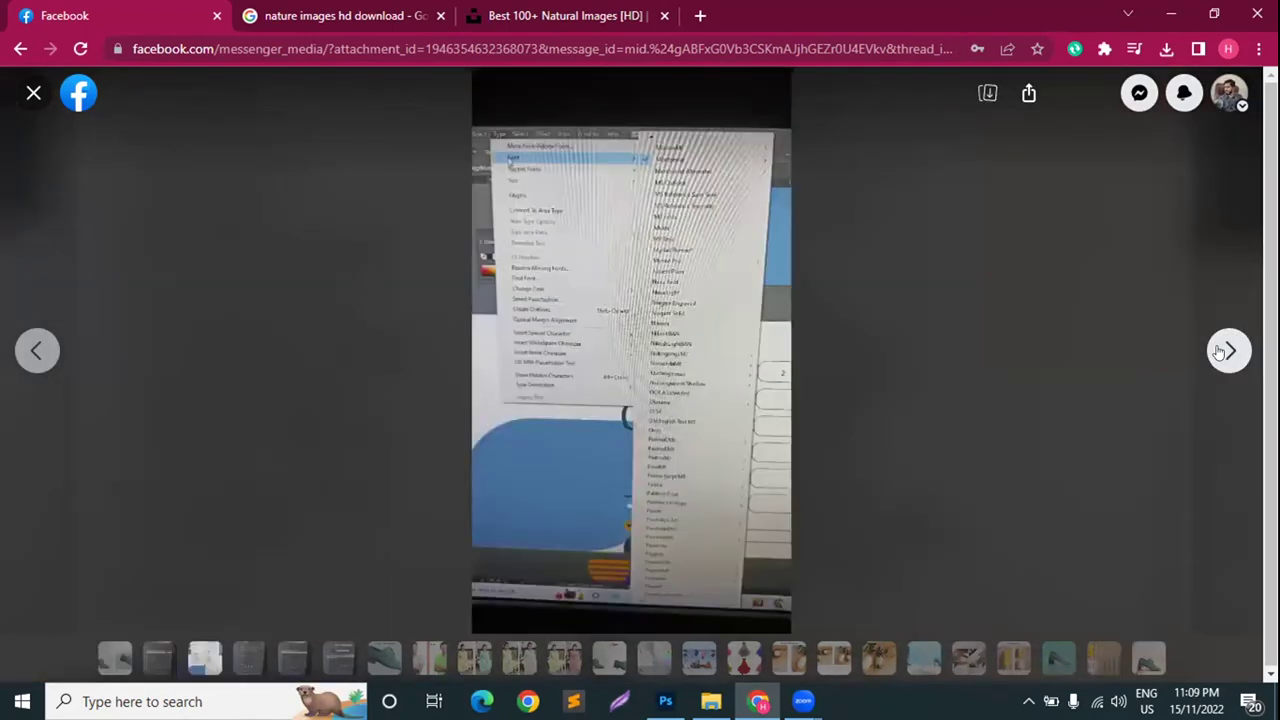
left_click(1226, 350)
left_click(14, 356)
left_click(10, 358)
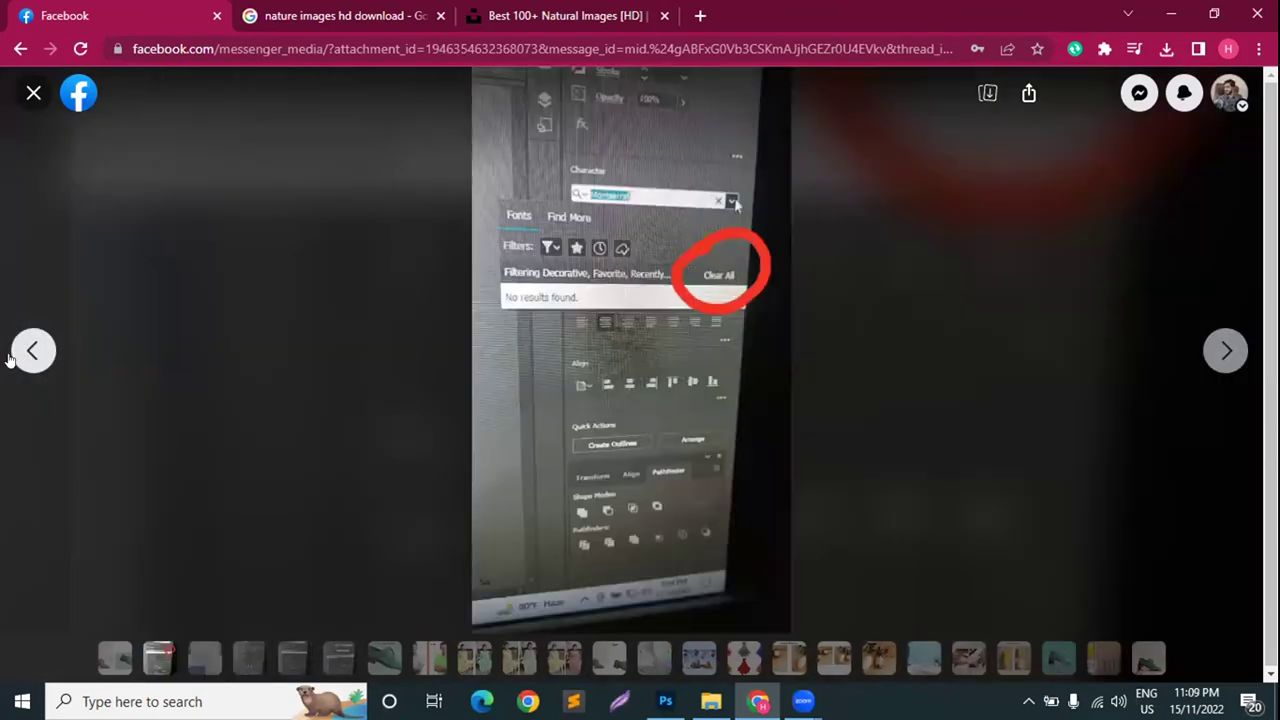
left_click(10, 359)
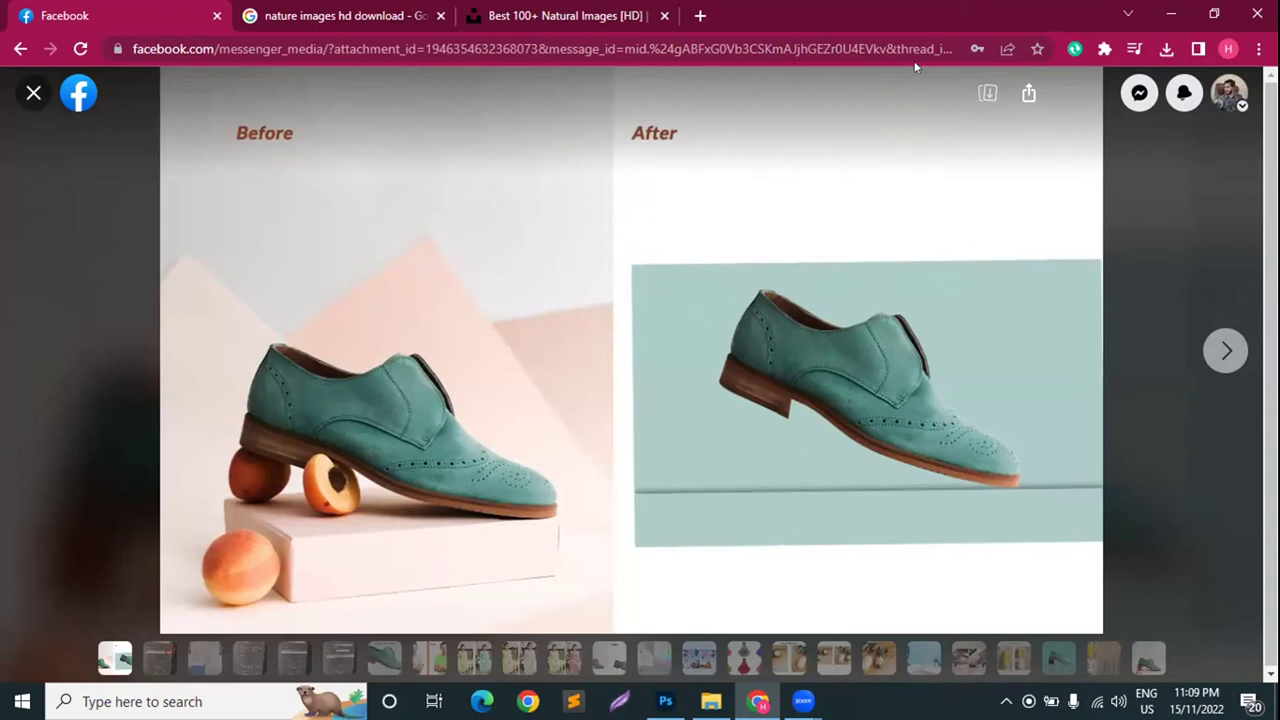
Advance past the Background Removal shoe and shirt examples to the pale-green dress comparison
left_click(1222, 346)
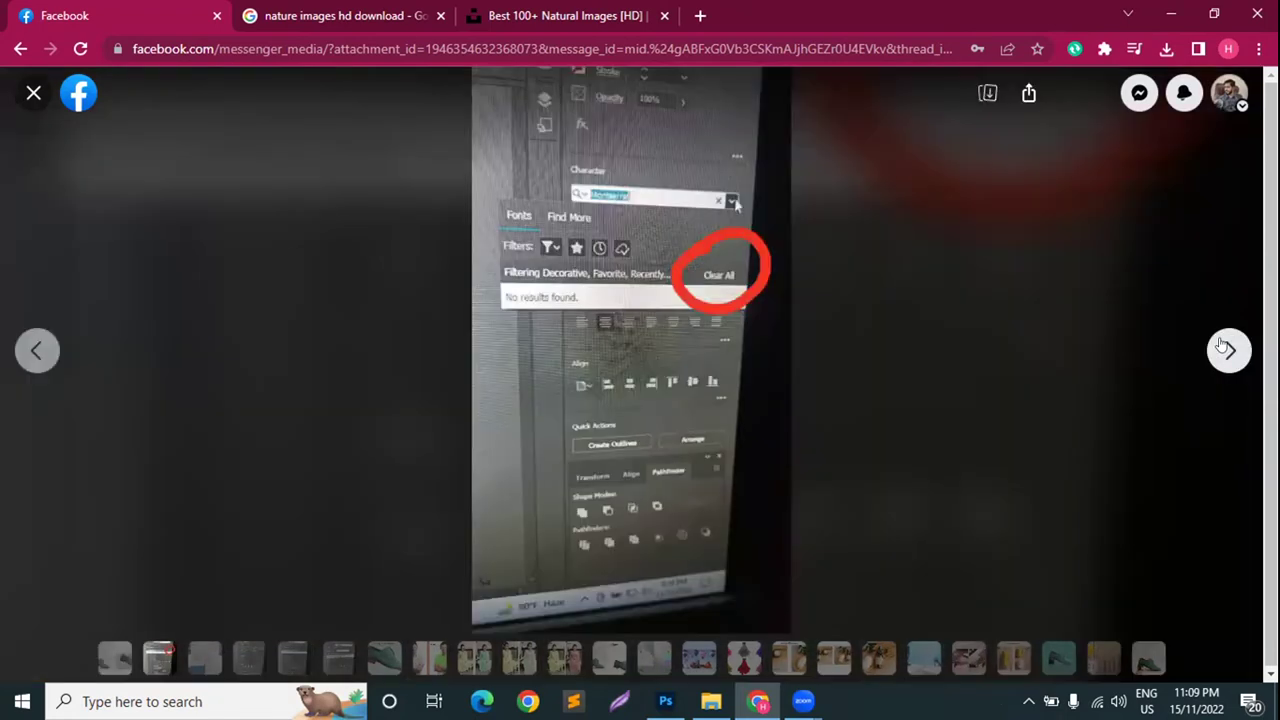
left_click(1222, 346)
left_click(1222, 346)
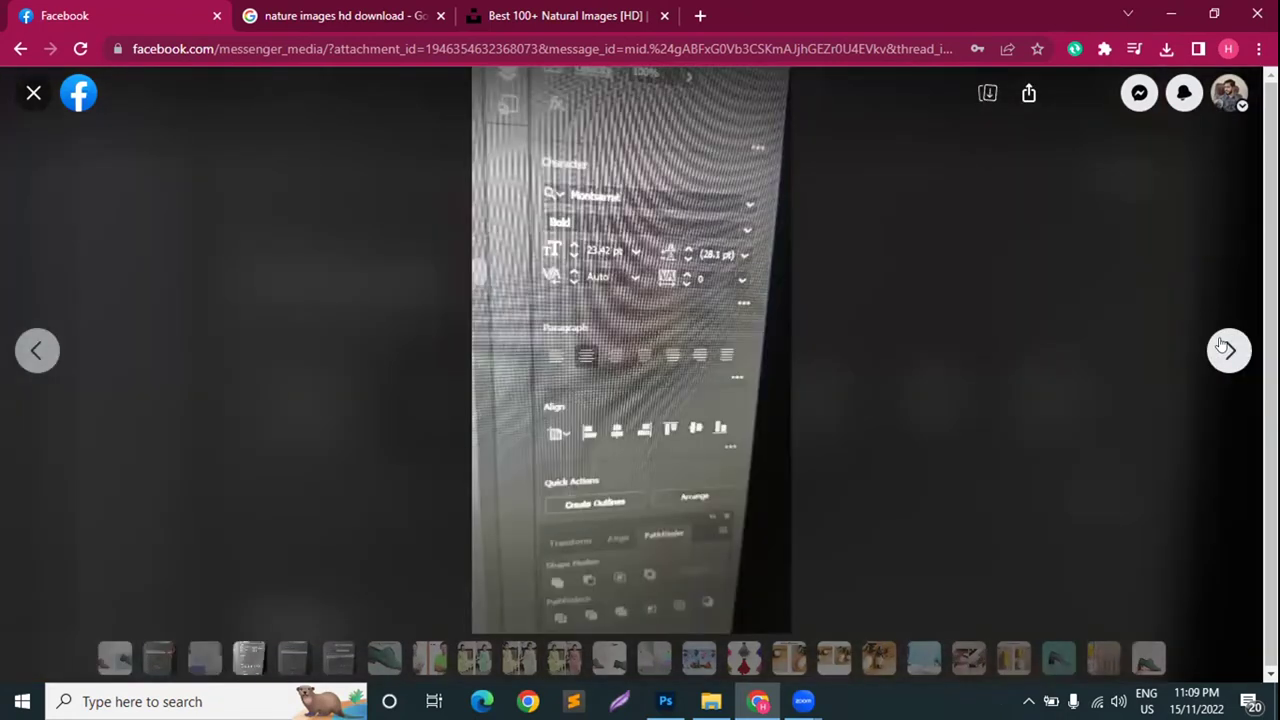
left_click(1222, 346)
left_click(1222, 346)
left_click(1222, 346)
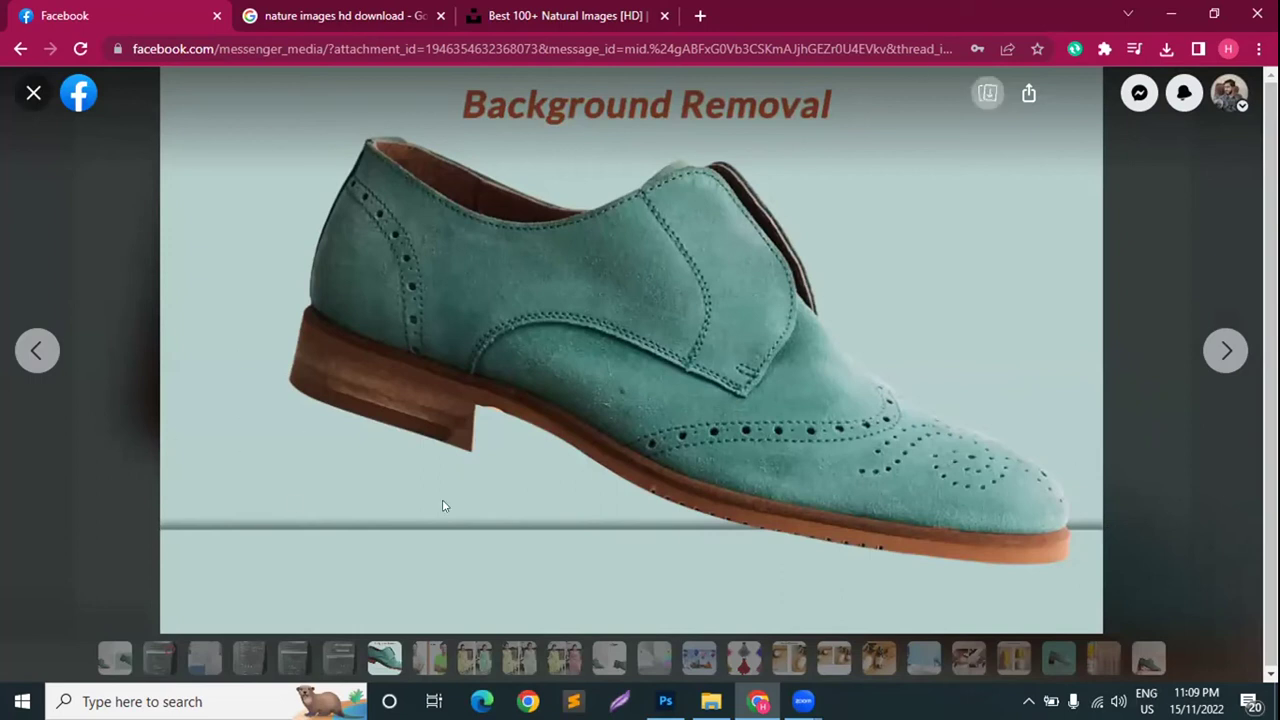
left_click(1236, 350)
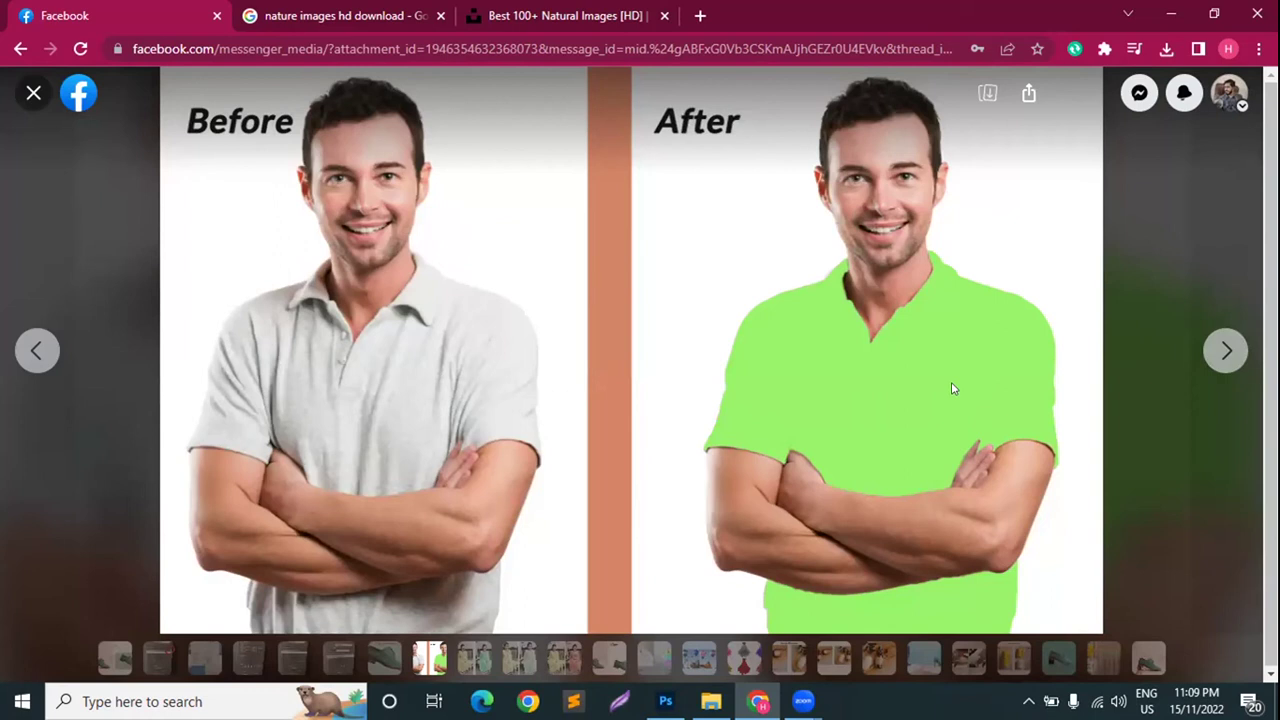
left_click(1230, 350)
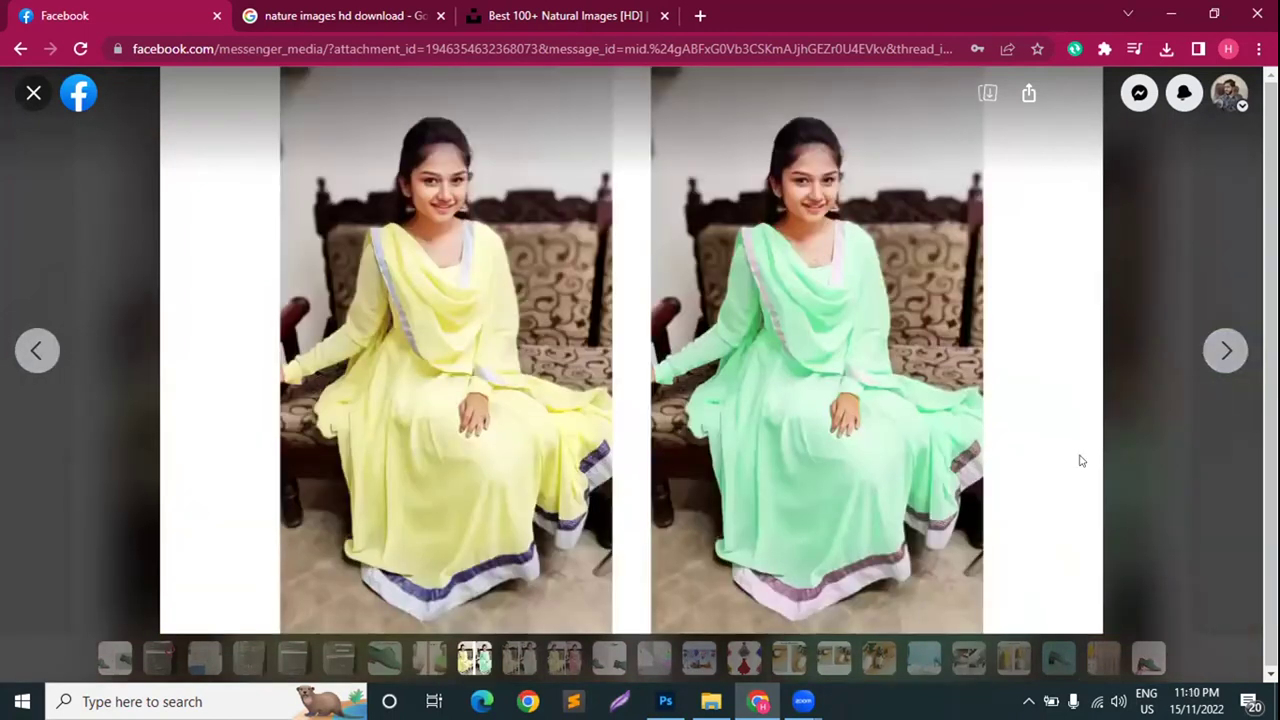
left_click(1216, 352)
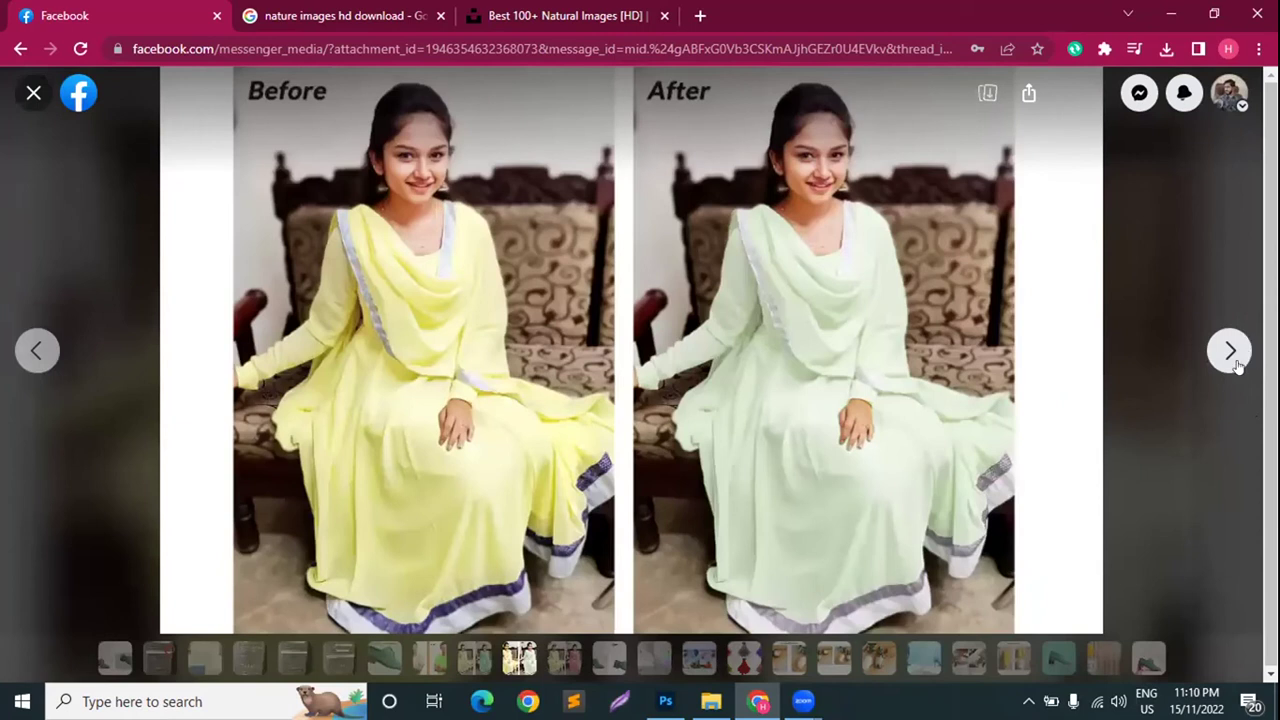
Step through the dress, shoe and balloon edits, ending back on the rainbow-recoloured white gown
left_click(1231, 352)
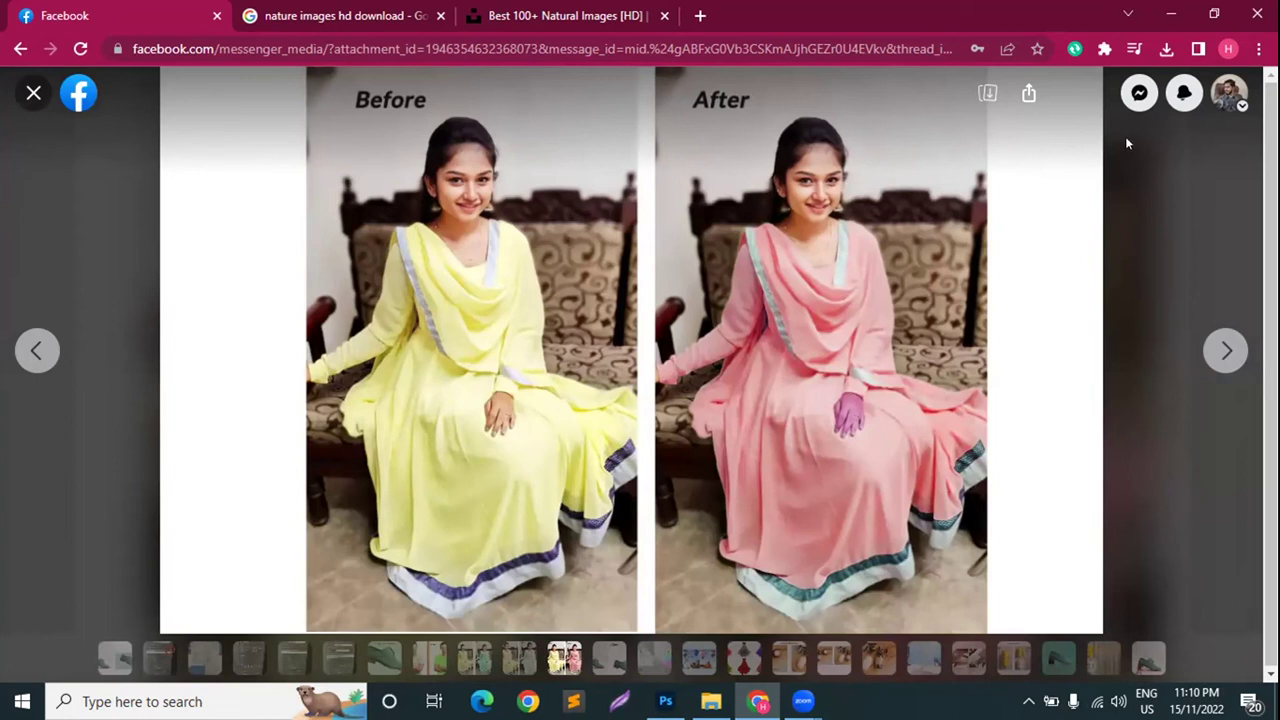
left_click(1226, 350)
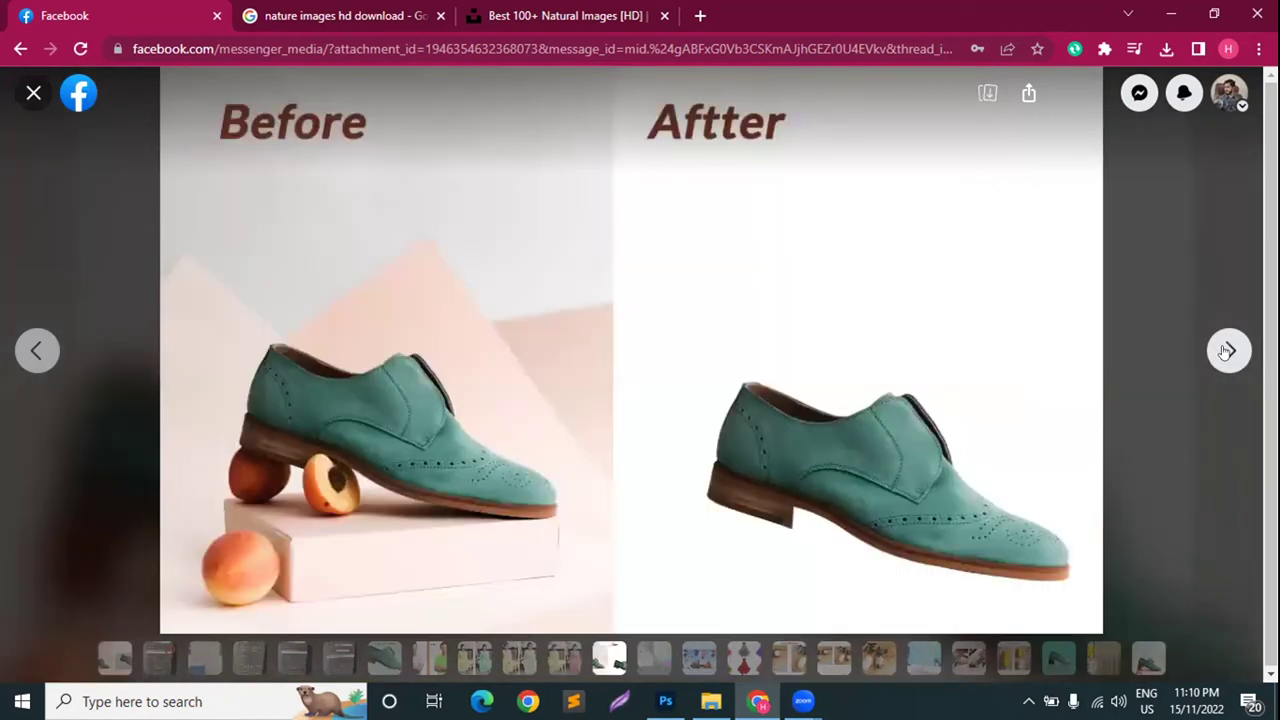
left_click(1226, 350)
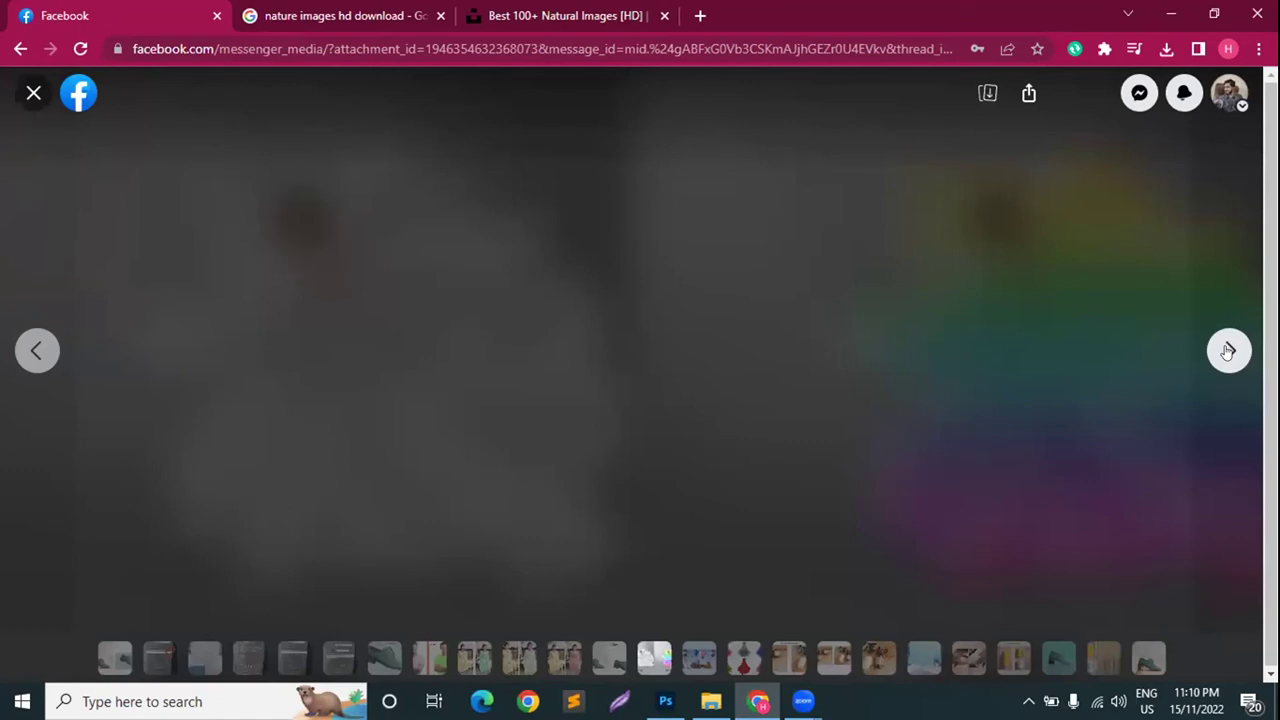
left_click(610, 658)
left_click(654, 660)
left_click(1210, 348)
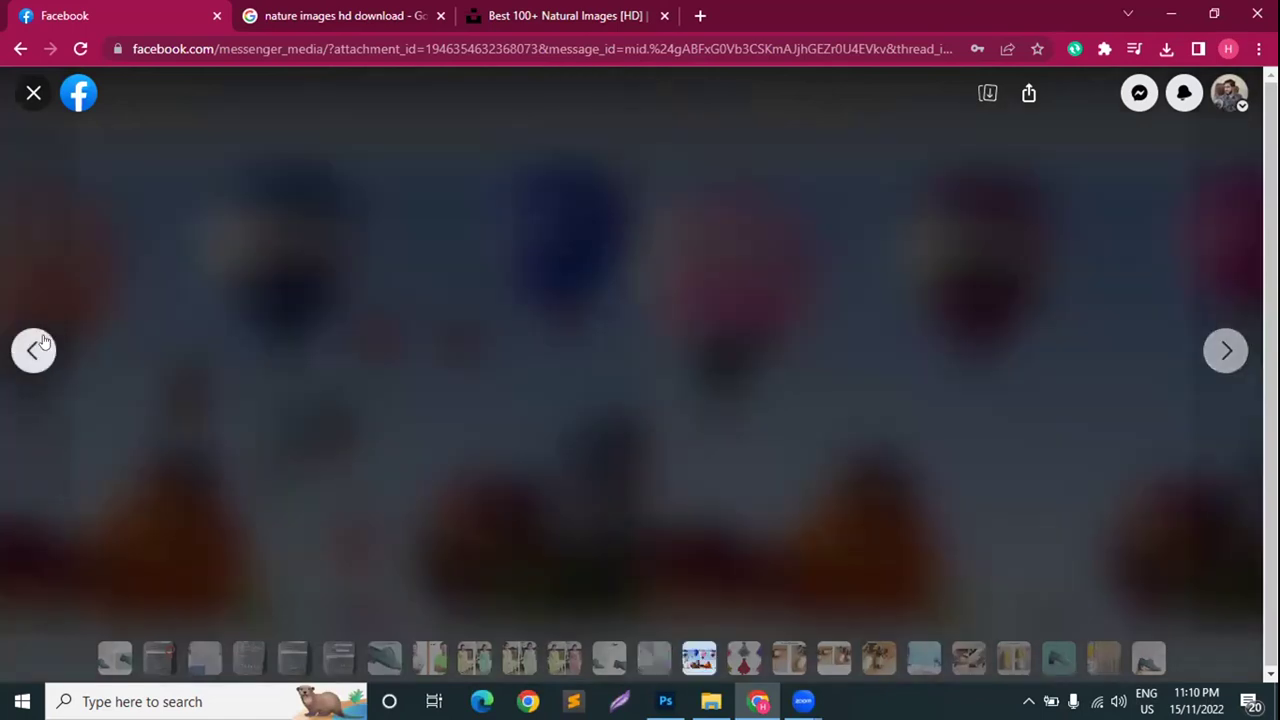
left_click(40, 345)
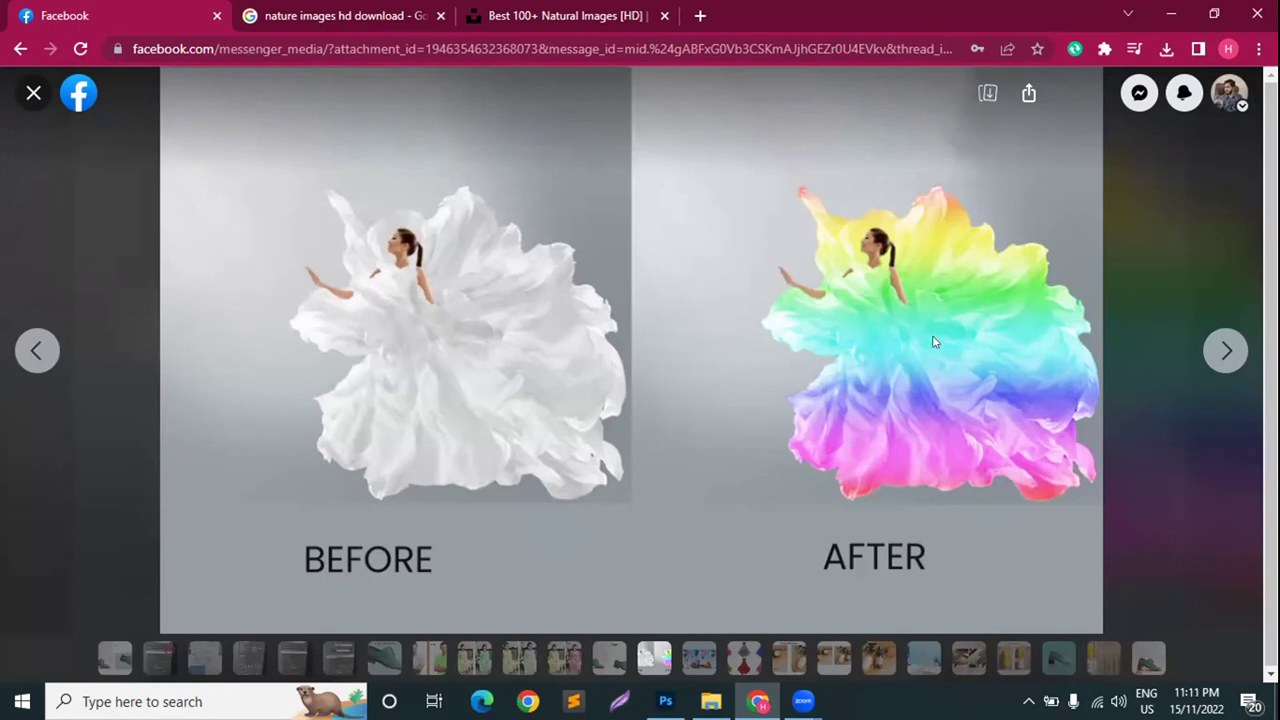
Page through the balloon, dress, spray bottle and blue shoe edits, then close the photo viewer
left_click(1230, 349)
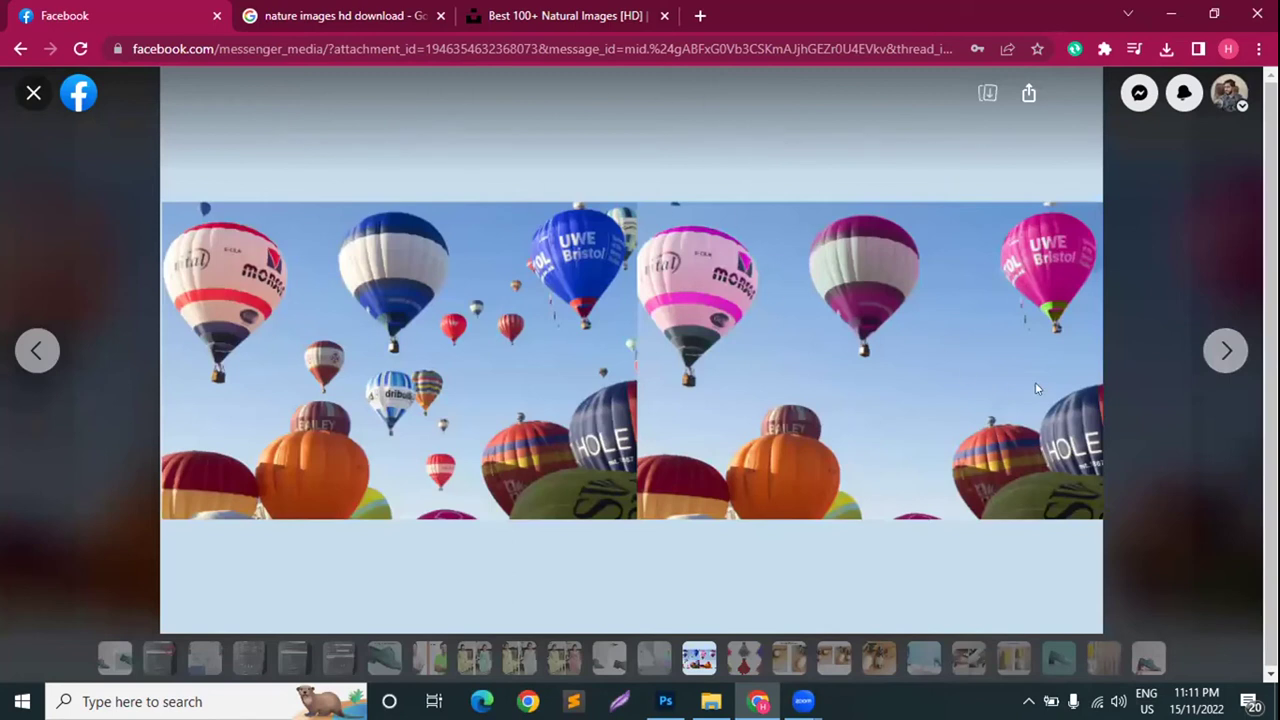
left_click(1228, 350)
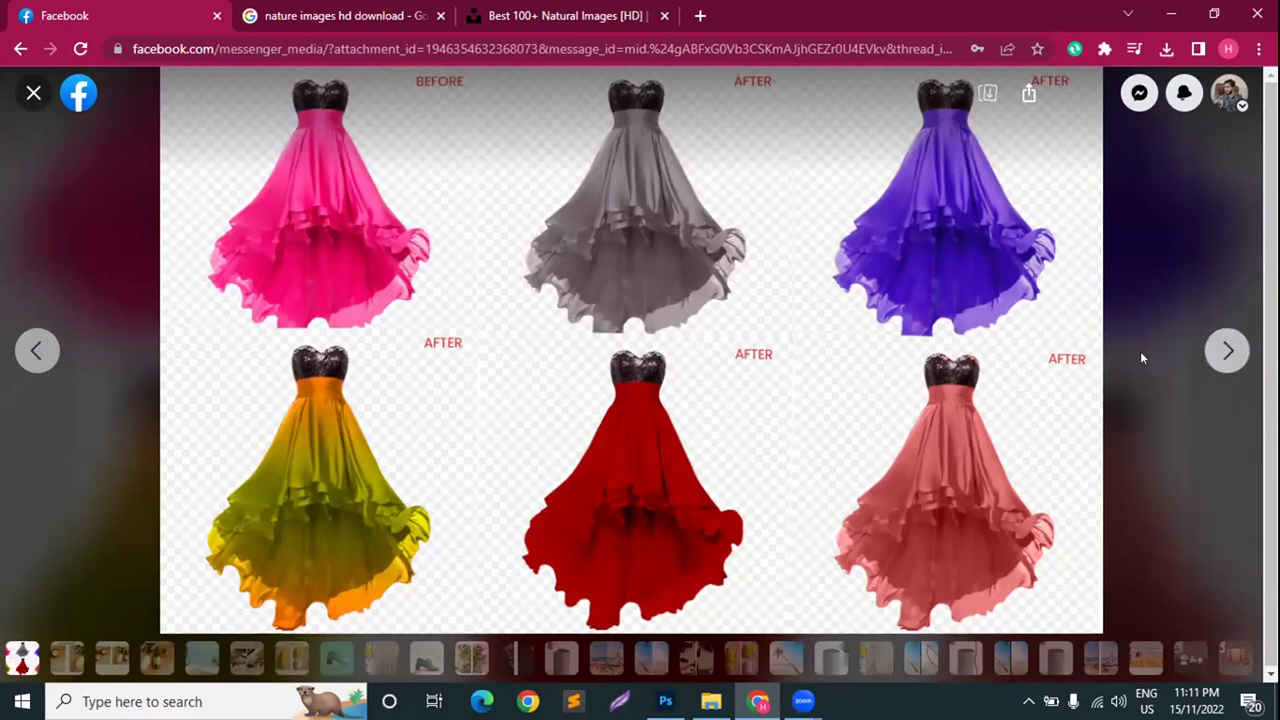
left_click(1230, 351)
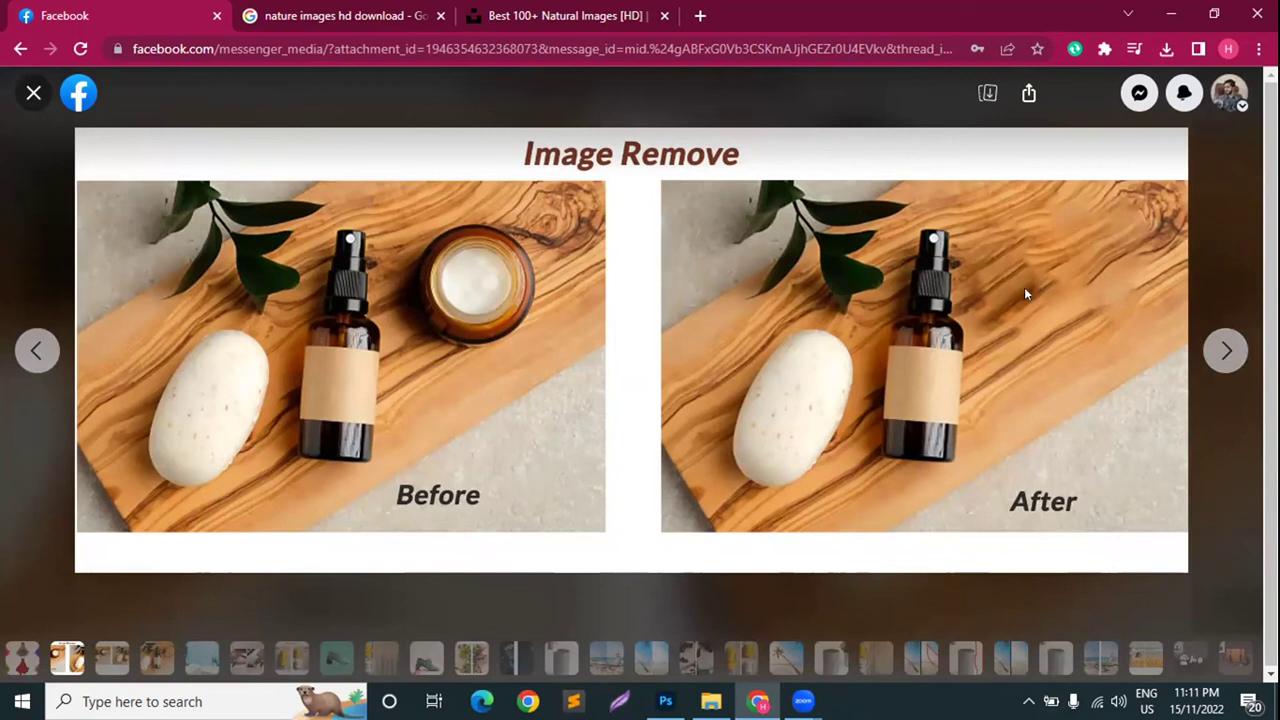
left_click(1226, 347)
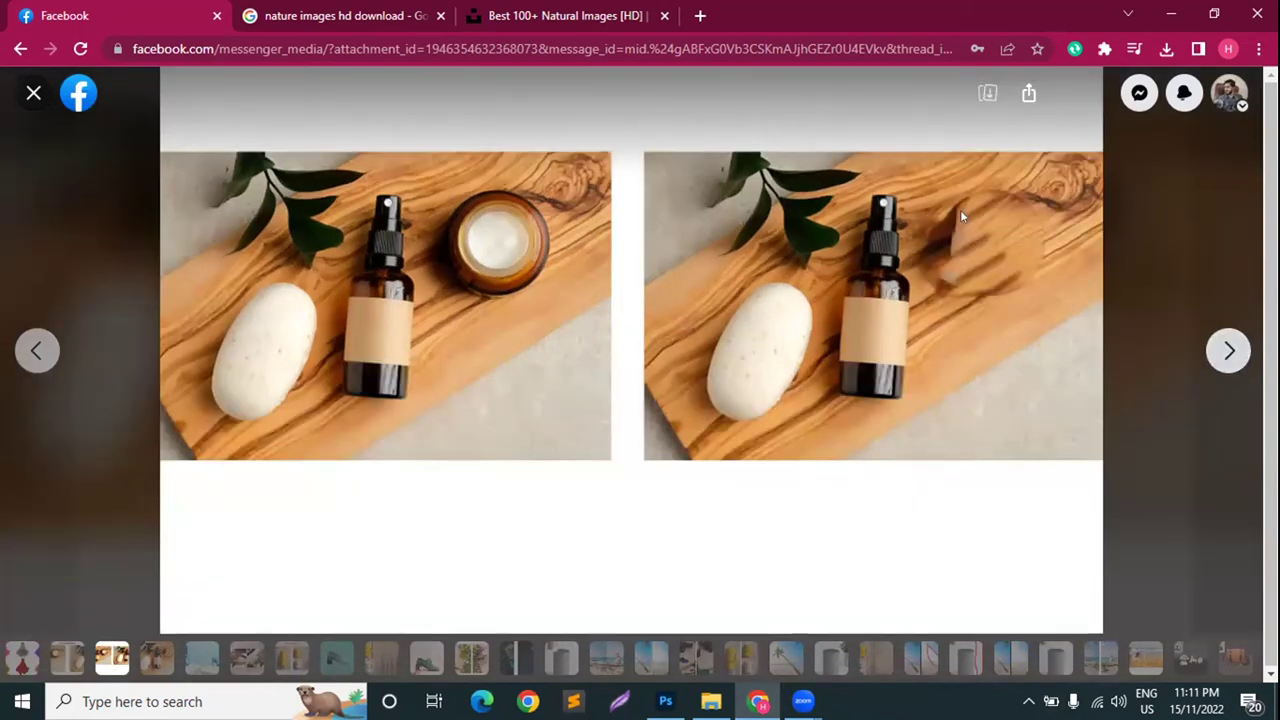
left_click(1227, 349)
left_click(1227, 349)
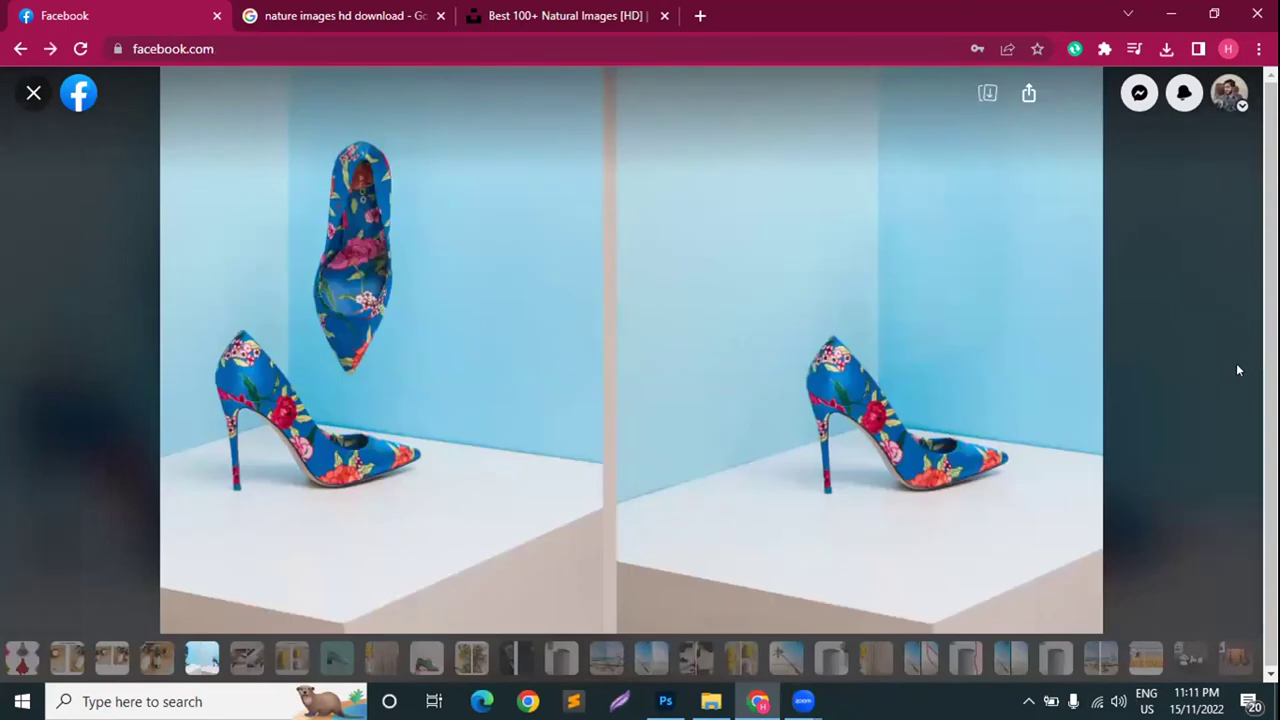
left_click(1229, 362)
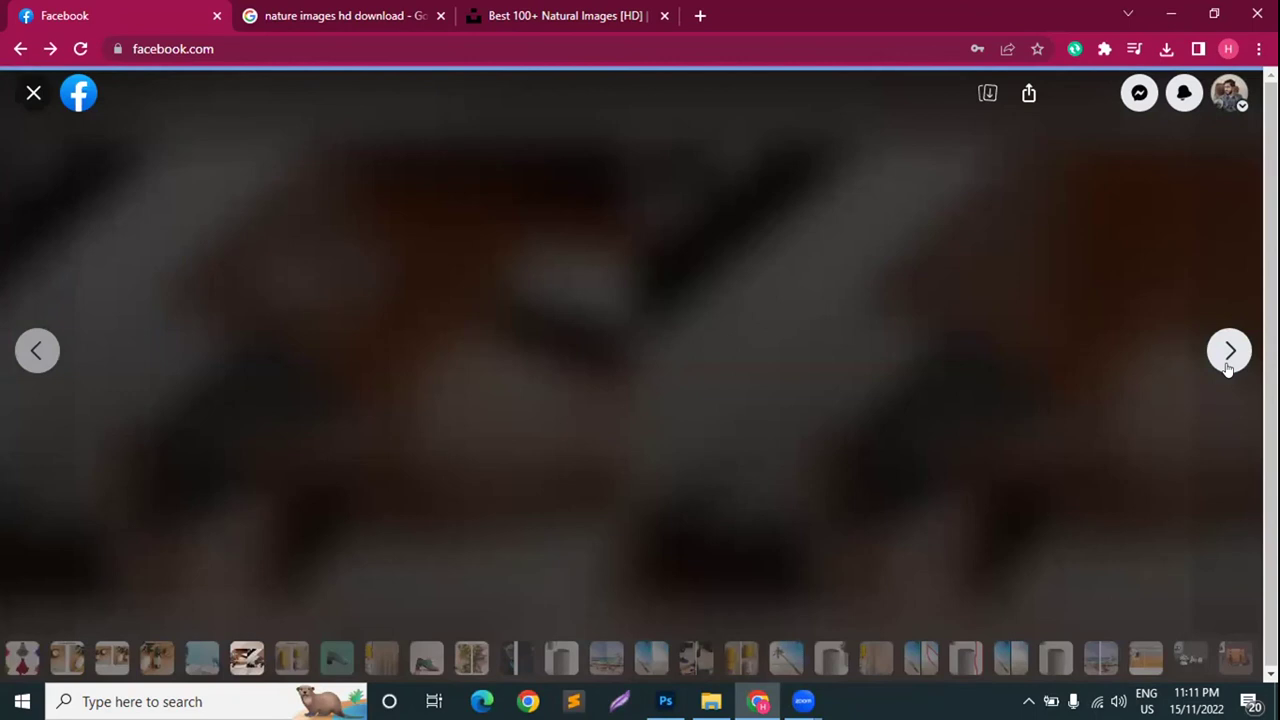
key("Escape")
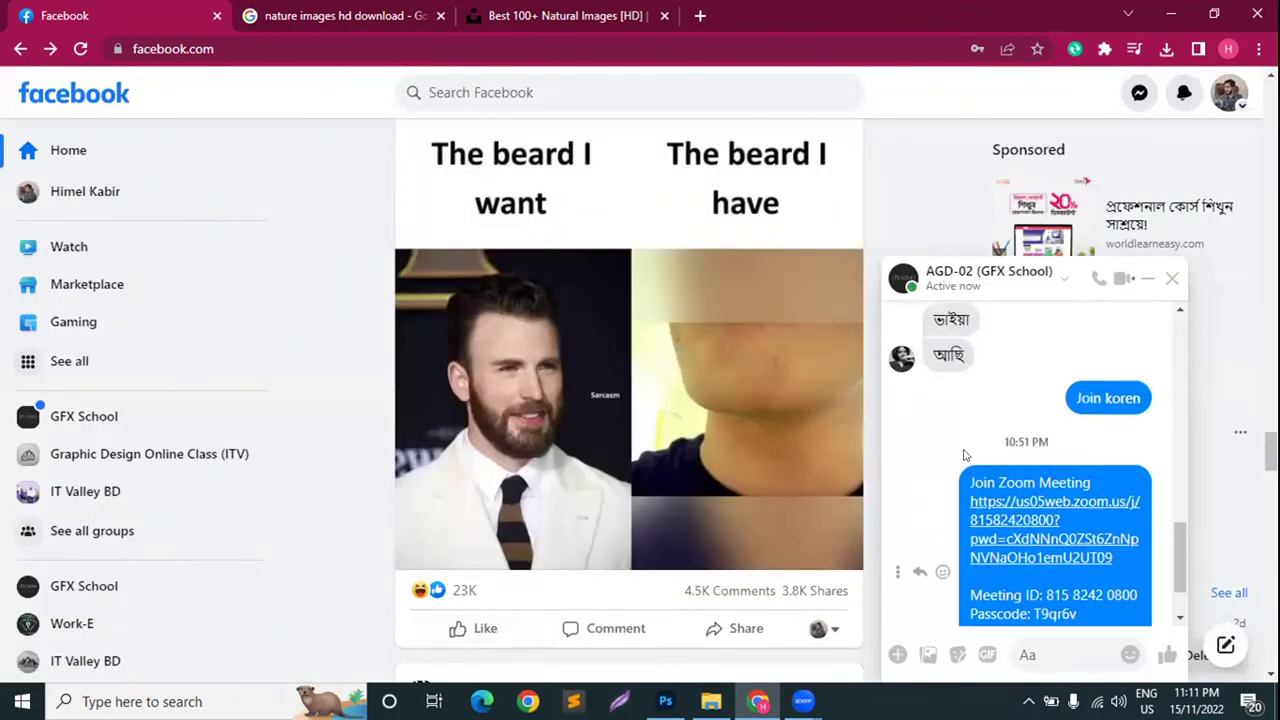
Scroll the AGD-02 group chat to locate the Zoom meeting invitation message
scroll(964, 455, "up", 10)
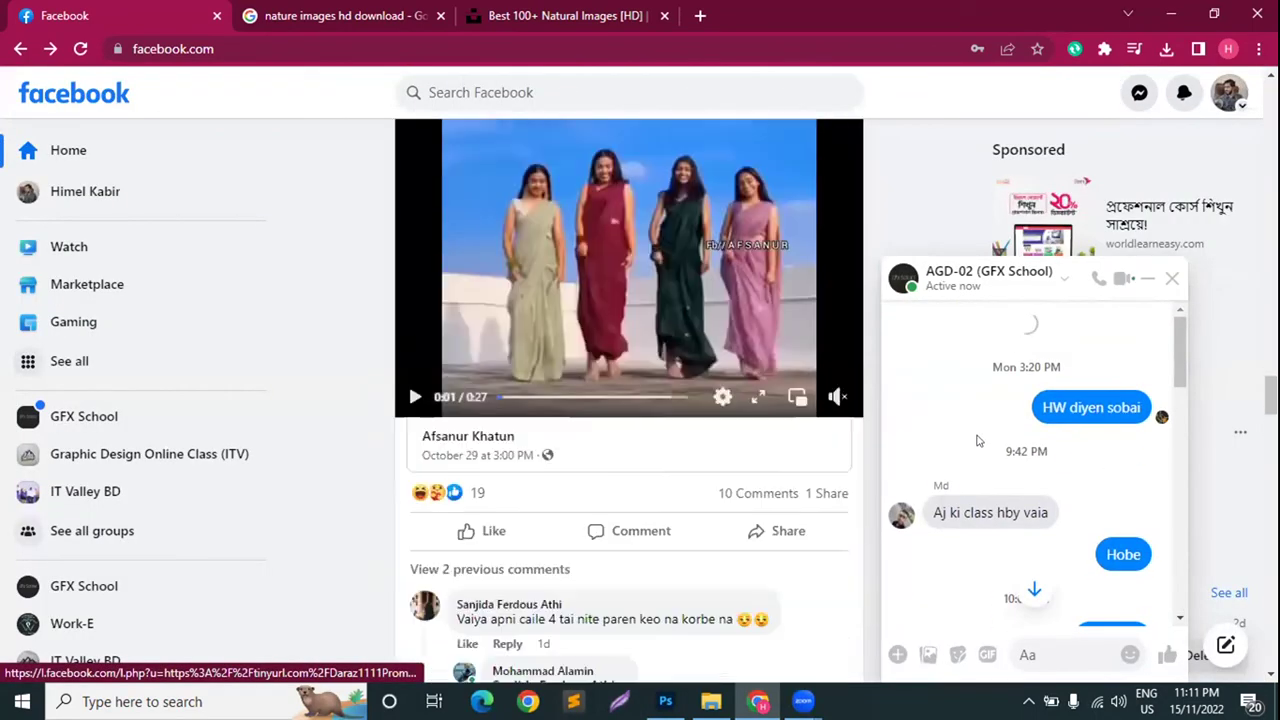
scroll(978, 441, "down", 10)
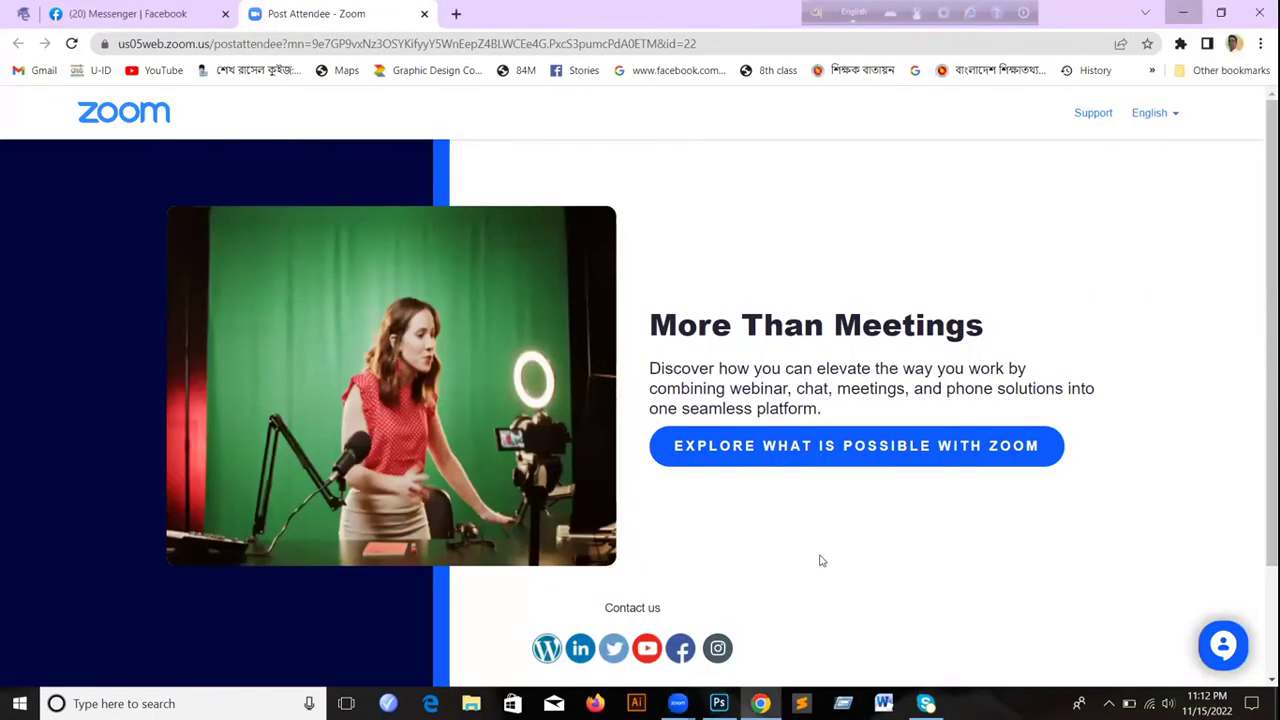
Hide the Zoom post-attendee page with Win+D to reveal the desktop
key("super+d")
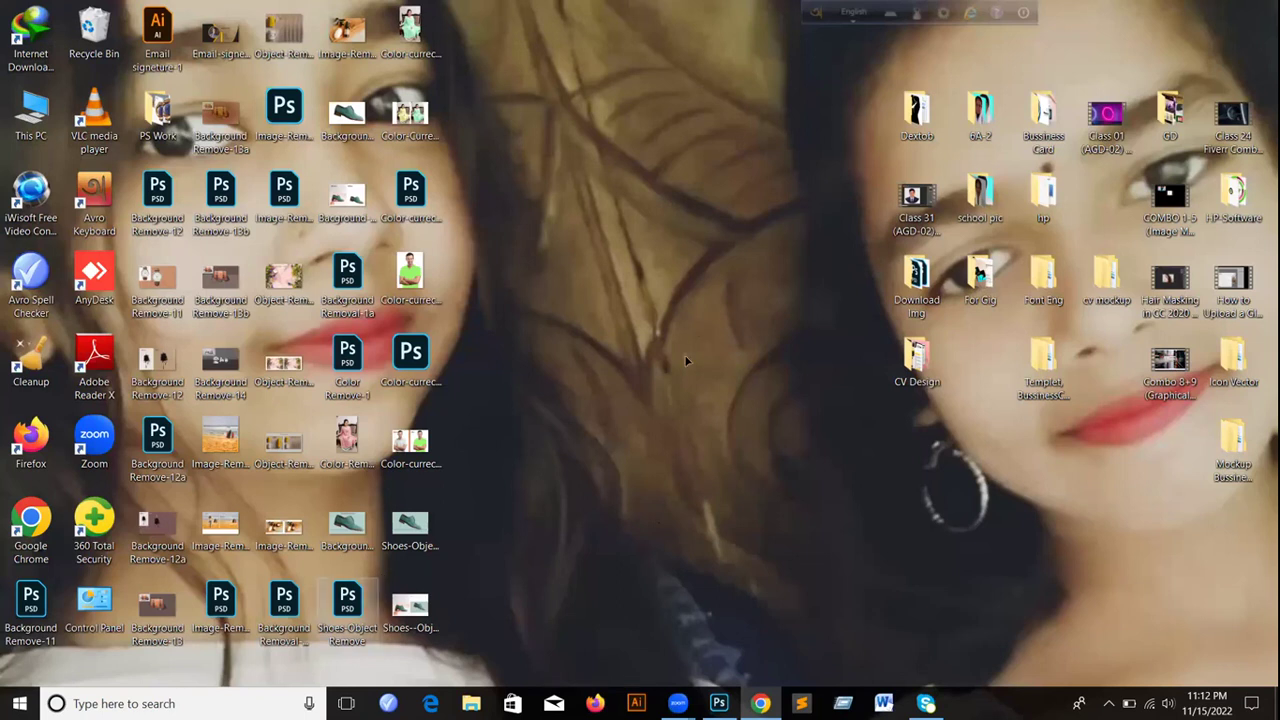
Back in Photoshop, try dragging the shoe higher, then undo to restore its original position
key("alt+Tab")
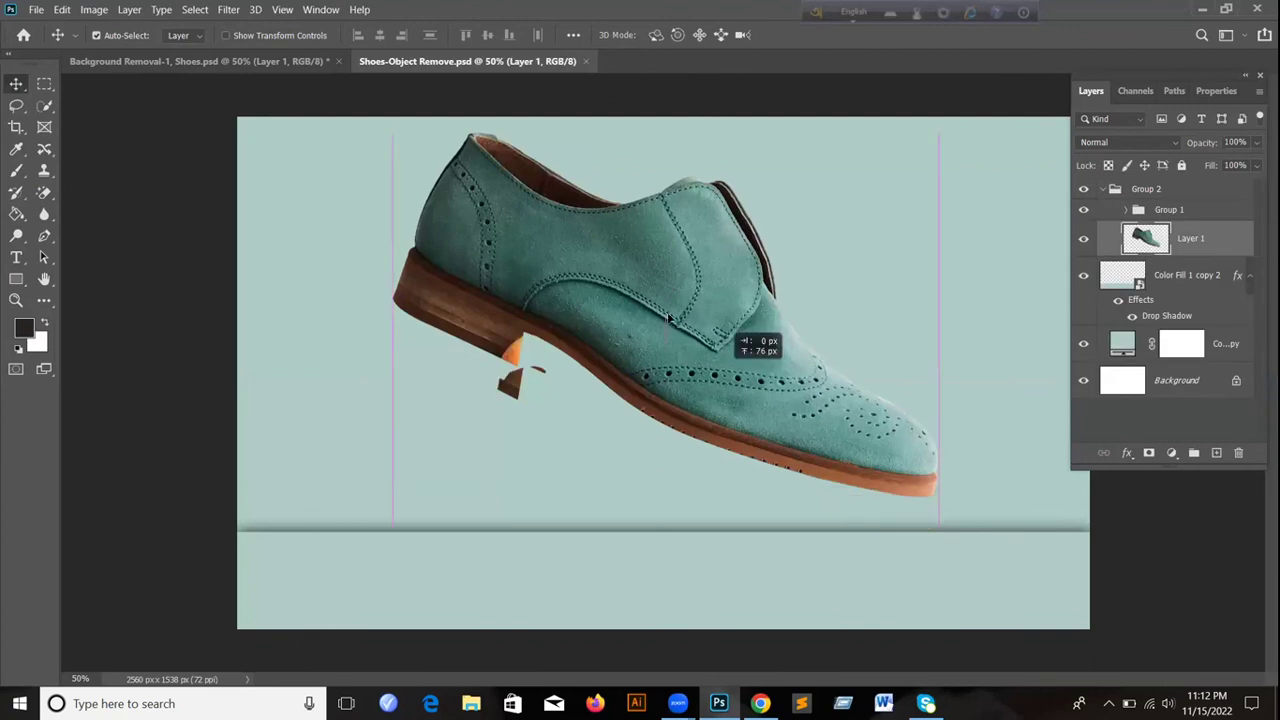
mouse_move(729, 335)
left_mouse_down()
mouse_move(671, 340)
mouse_move(735, 355)
mouse_move(722, 340)
mouse_move(734, 322)
mouse_move(713, 336)
left_mouse_up()
left_click_drag(716, 337, 716, 337)
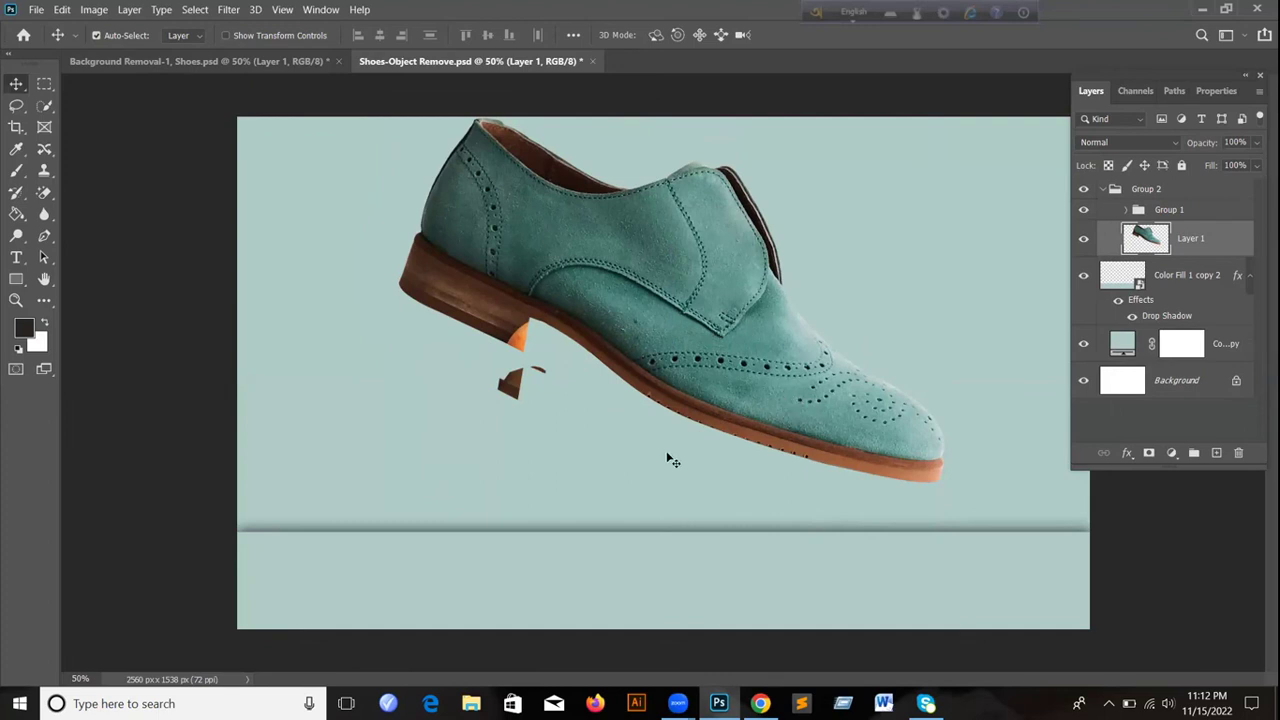
key("ctrl+z")
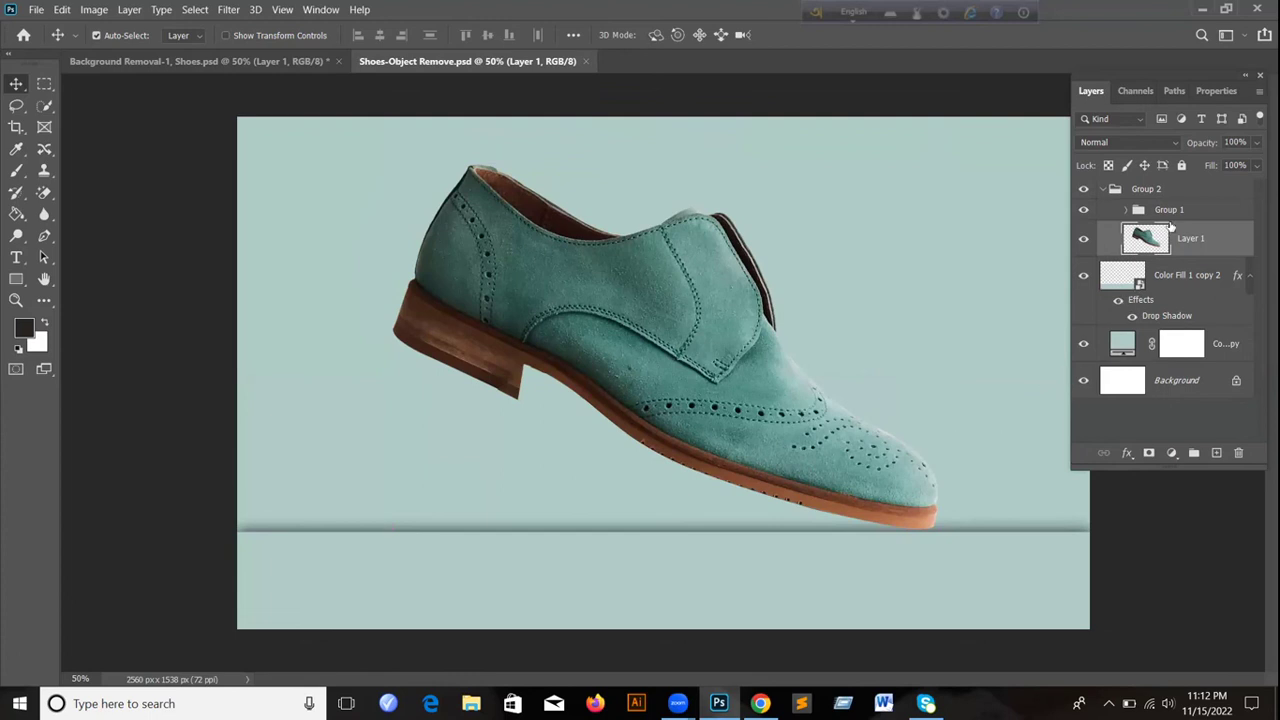
Select Group 1 in the Layers panel, then select the outer Group 2
left_click(1139, 212)
right_click(1139, 212)
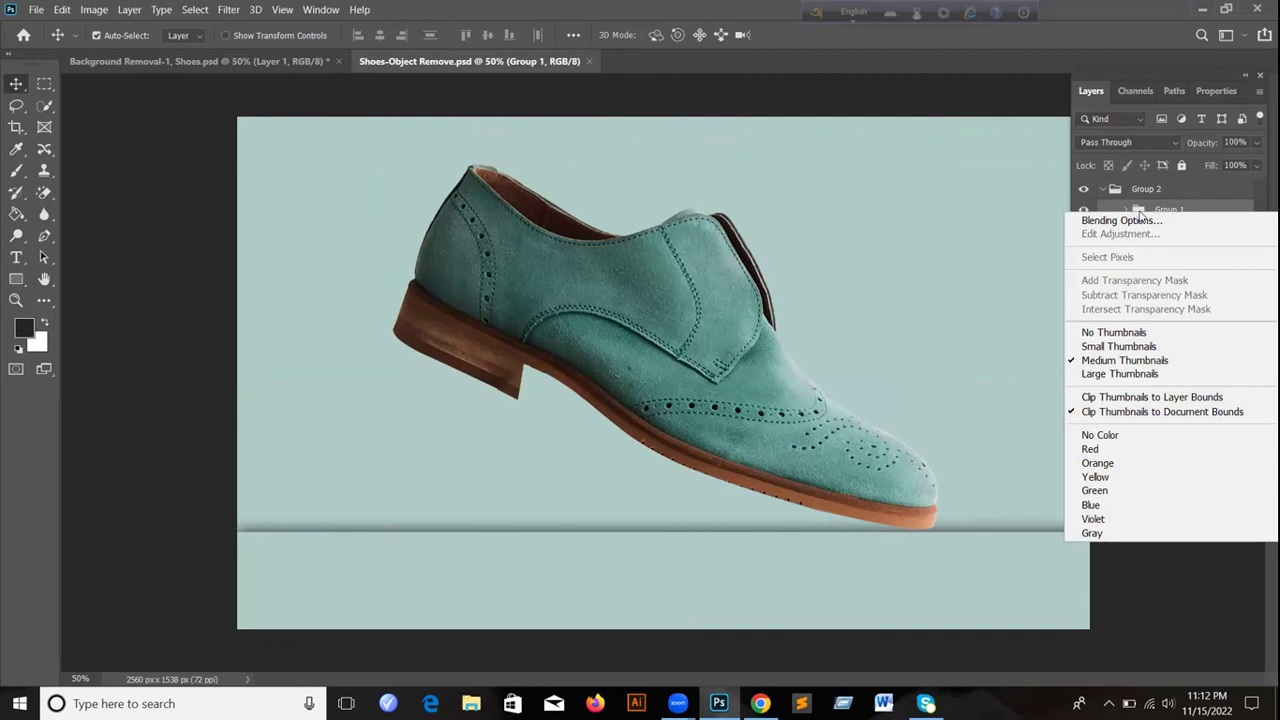
key("Escape")
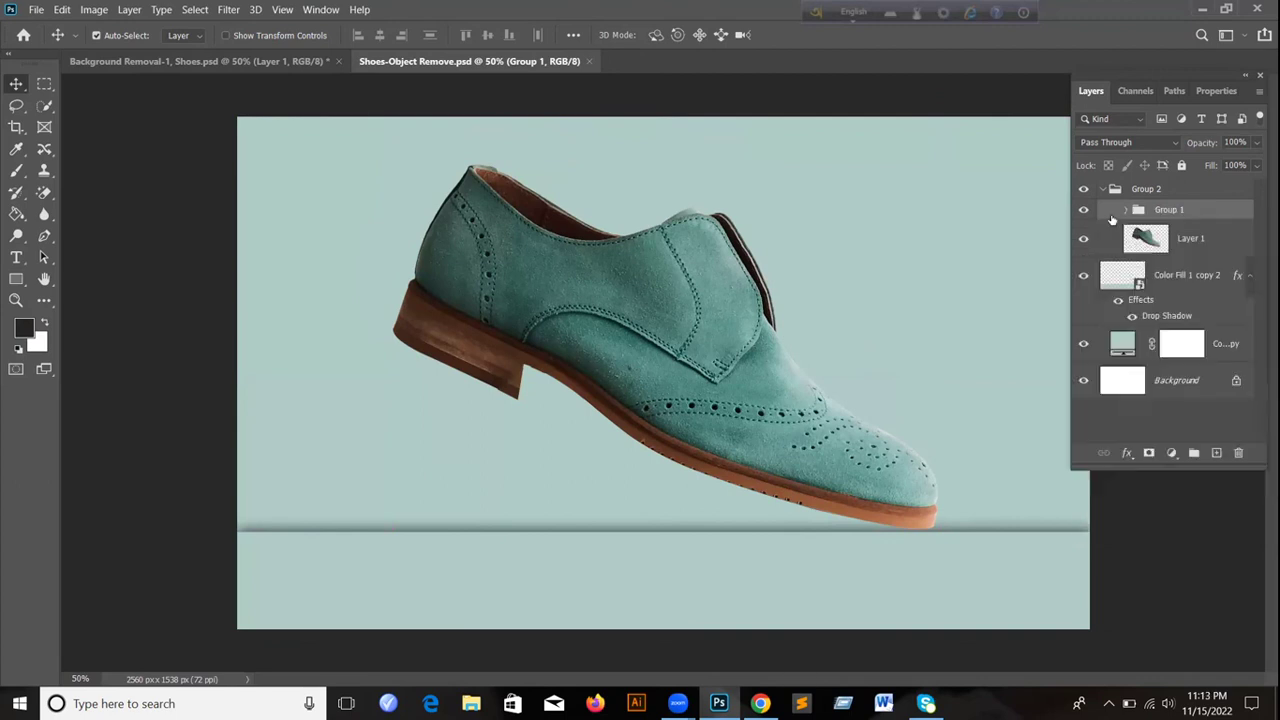
left_click(1156, 190)
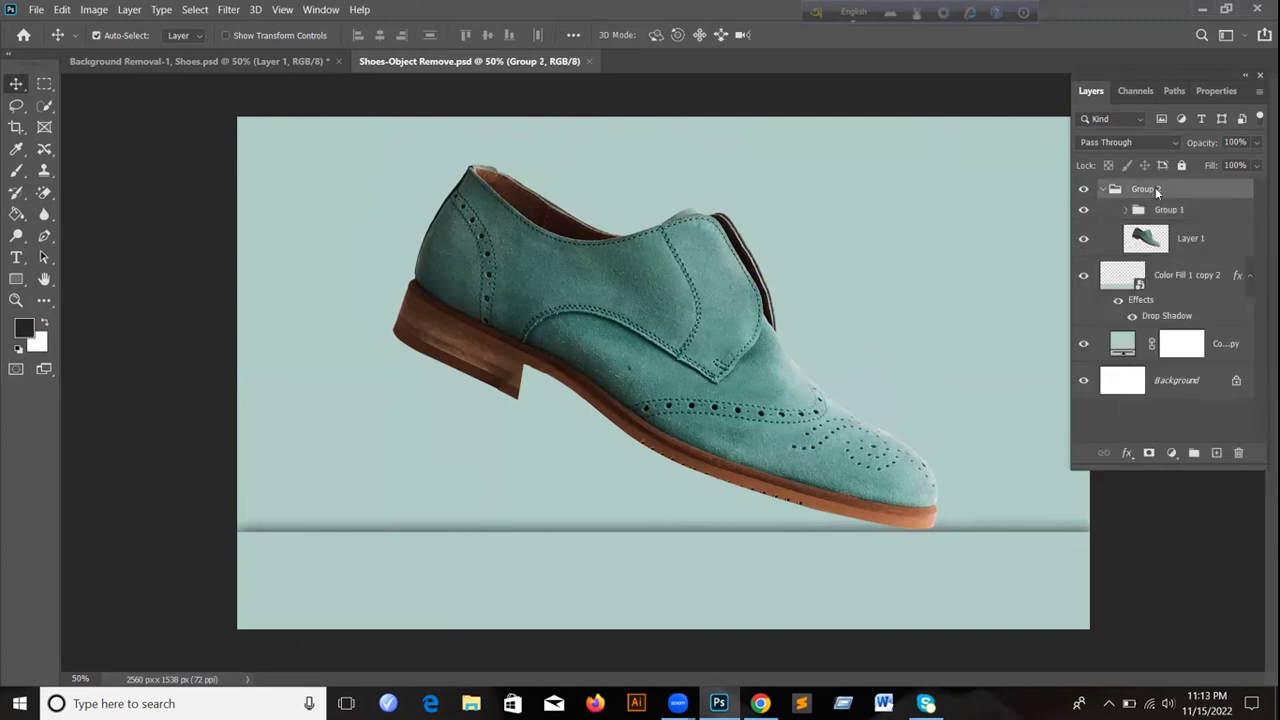
Ungroup Group 2 and Group 1, then merge Layer 1 and its four copies into 'Layer 1 copy'
right_click(1157, 191)
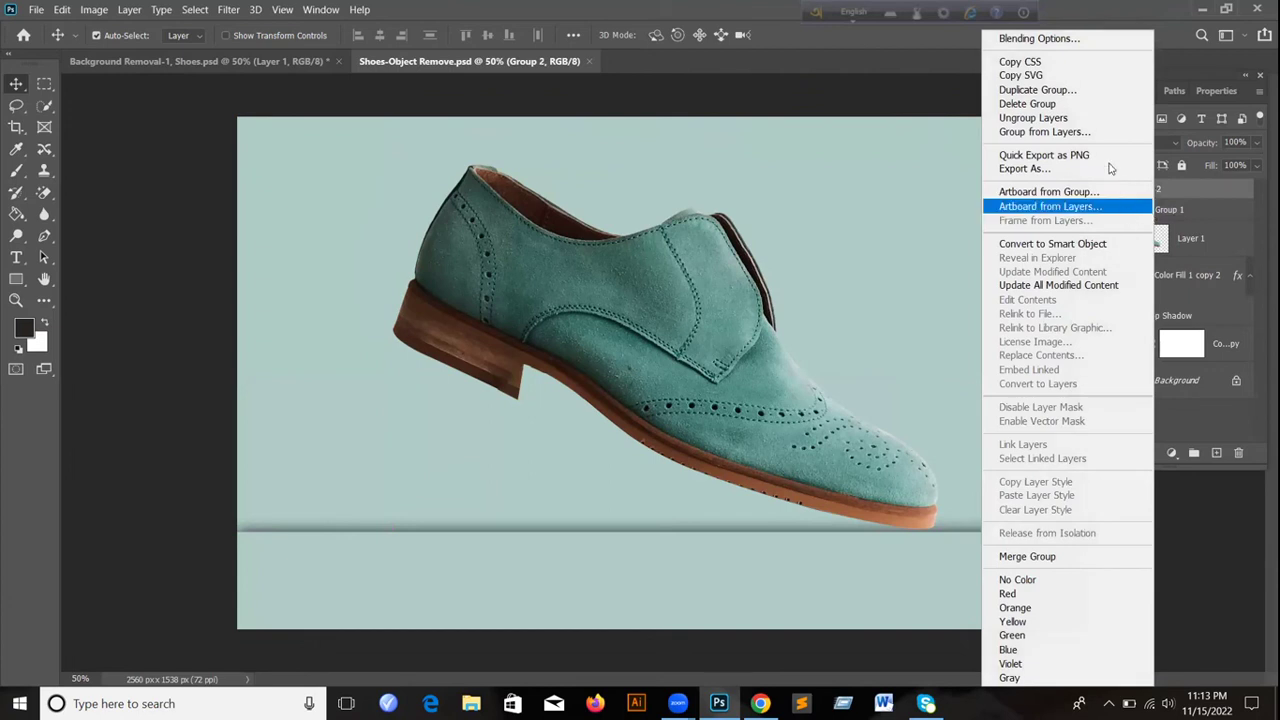
left_click(1086, 121)
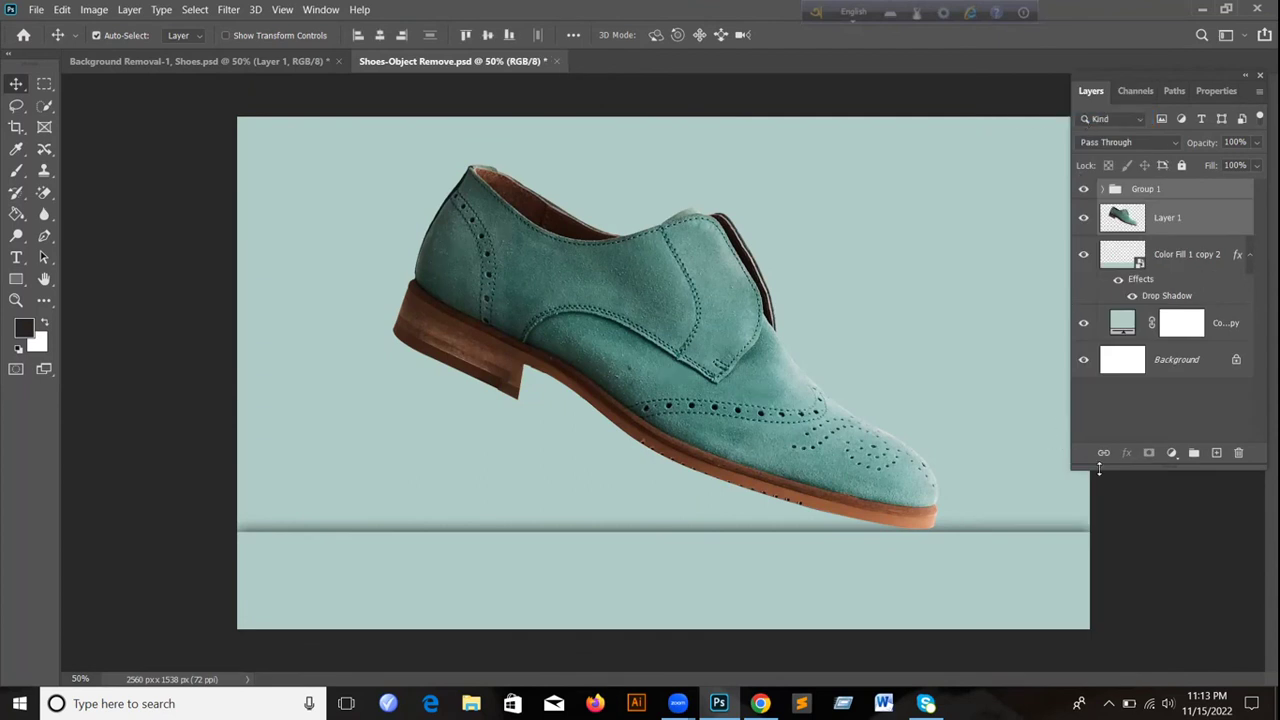
right_click(1176, 188)
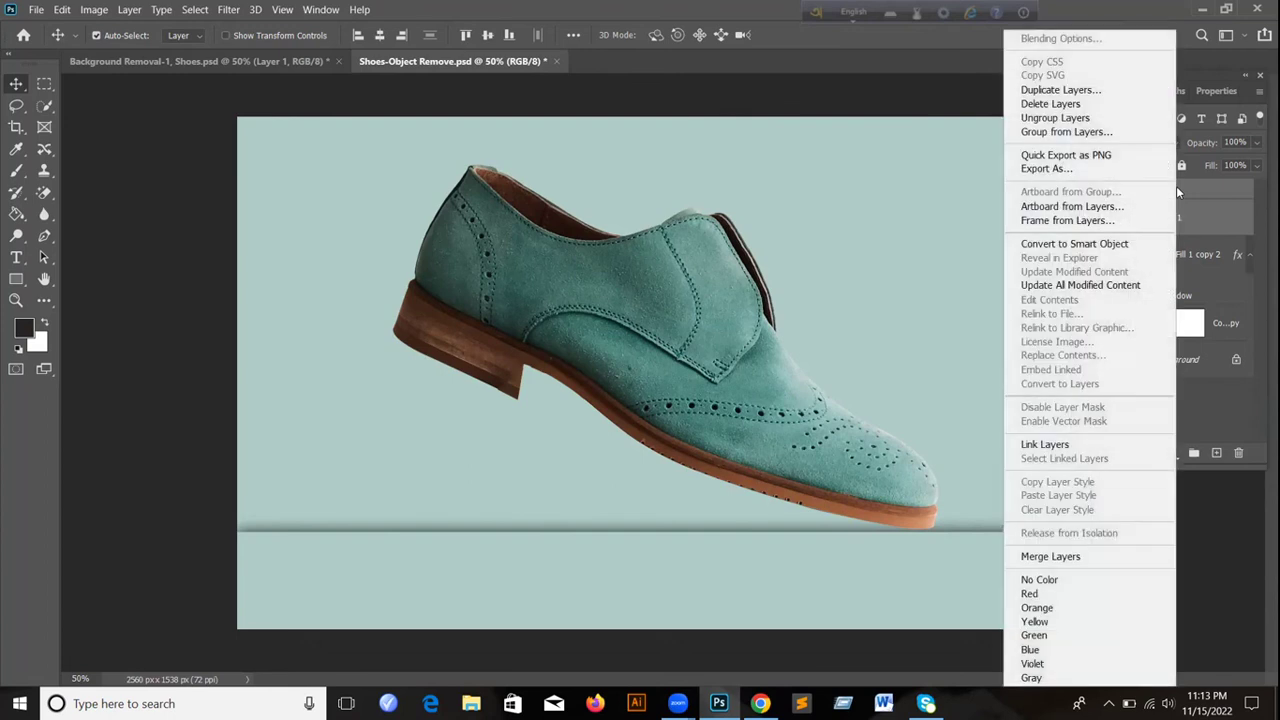
left_click(1131, 121)
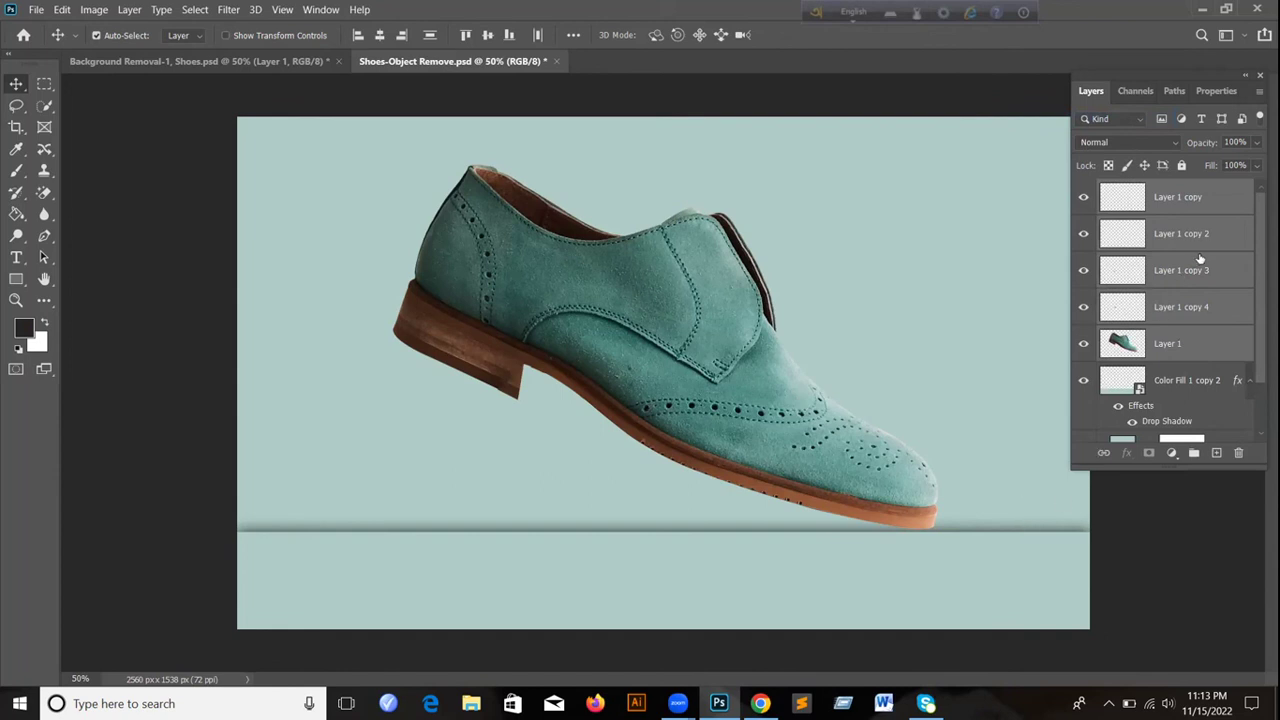
right_click(1221, 196)
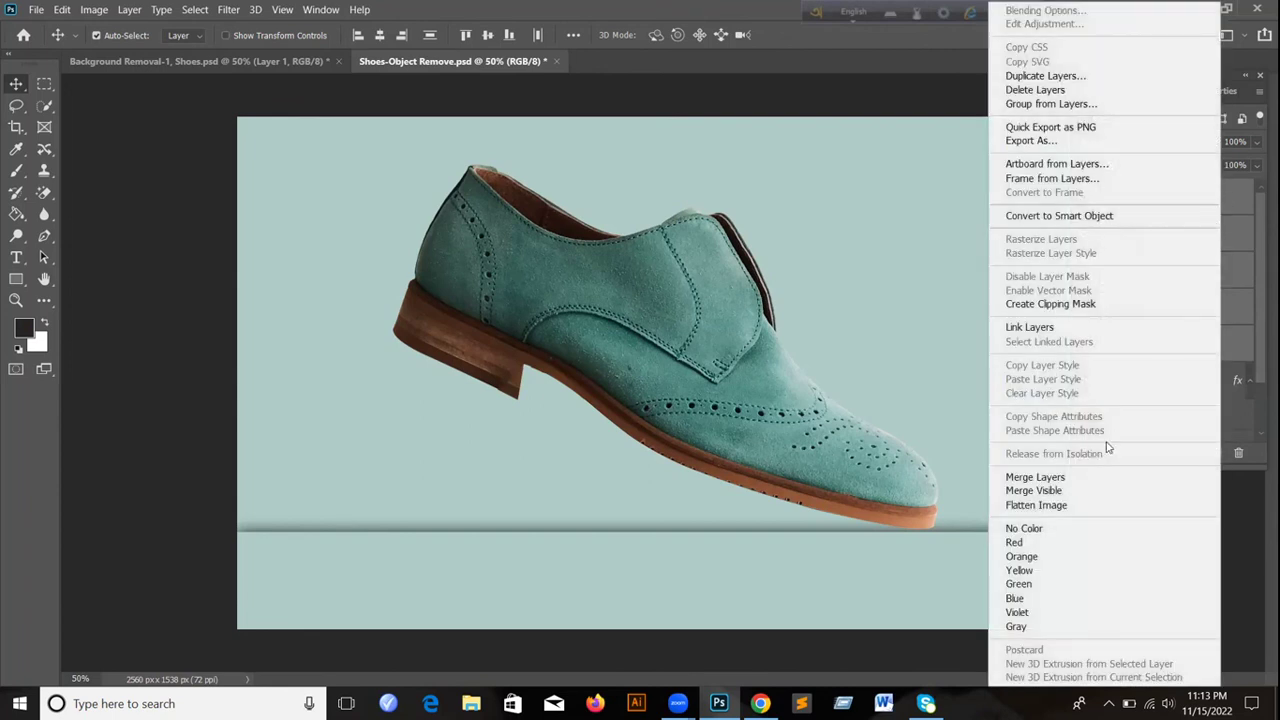
left_click(1071, 478)
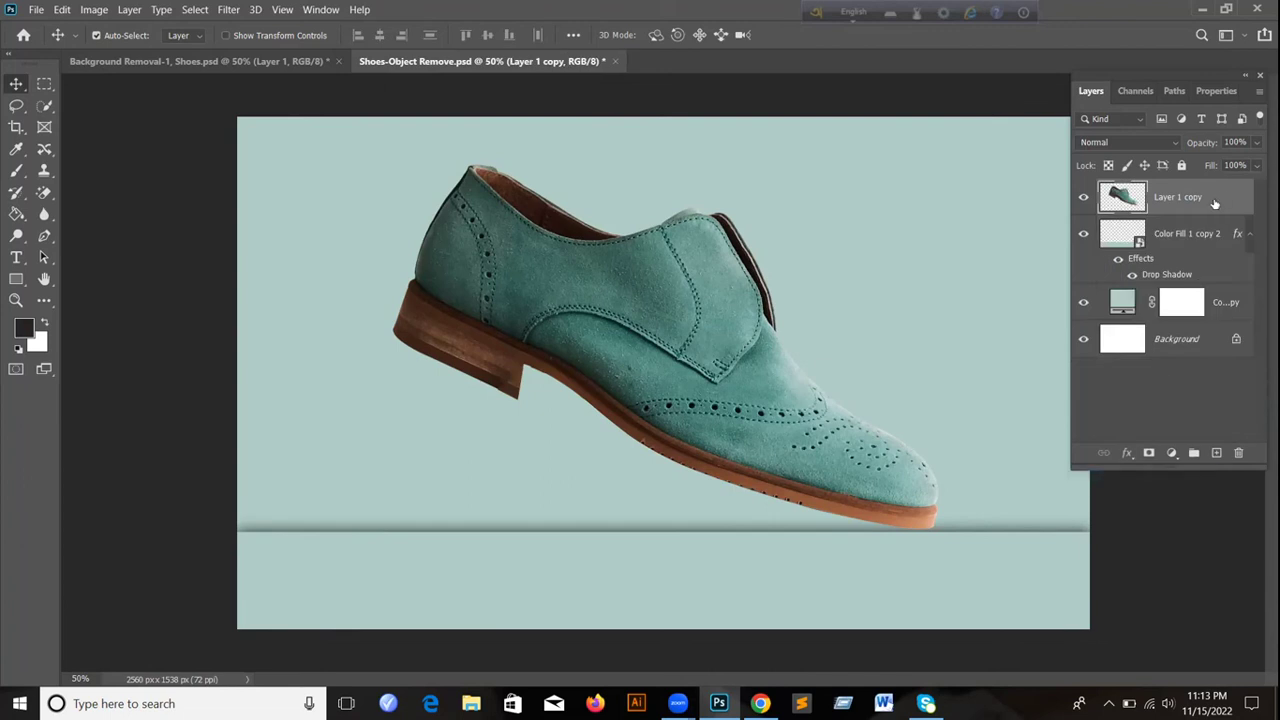
Drag the merged Layer 1 copy shoe into a new spot, shifted slightly left
left_click_drag(666, 368, 630, 278)
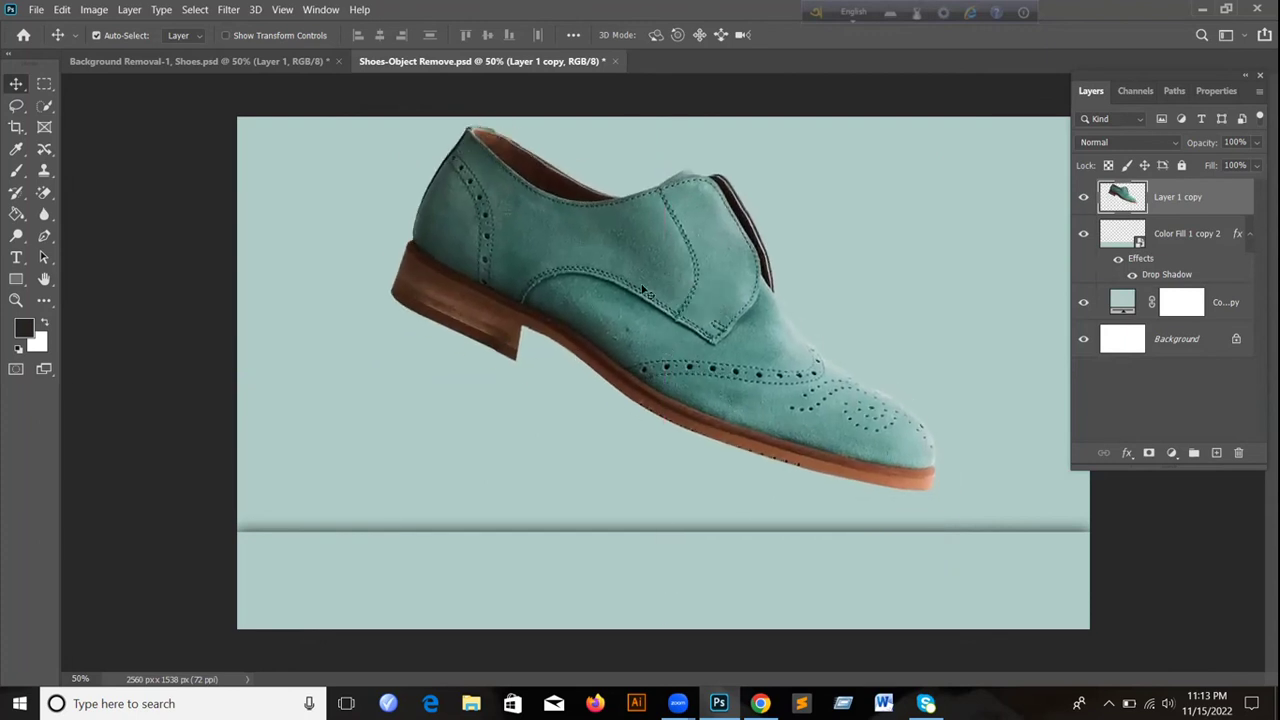
mouse_move(643, 285)
left_mouse_down()
mouse_move(634, 326)
mouse_move(649, 326)
mouse_move(640, 310)
left_mouse_up()
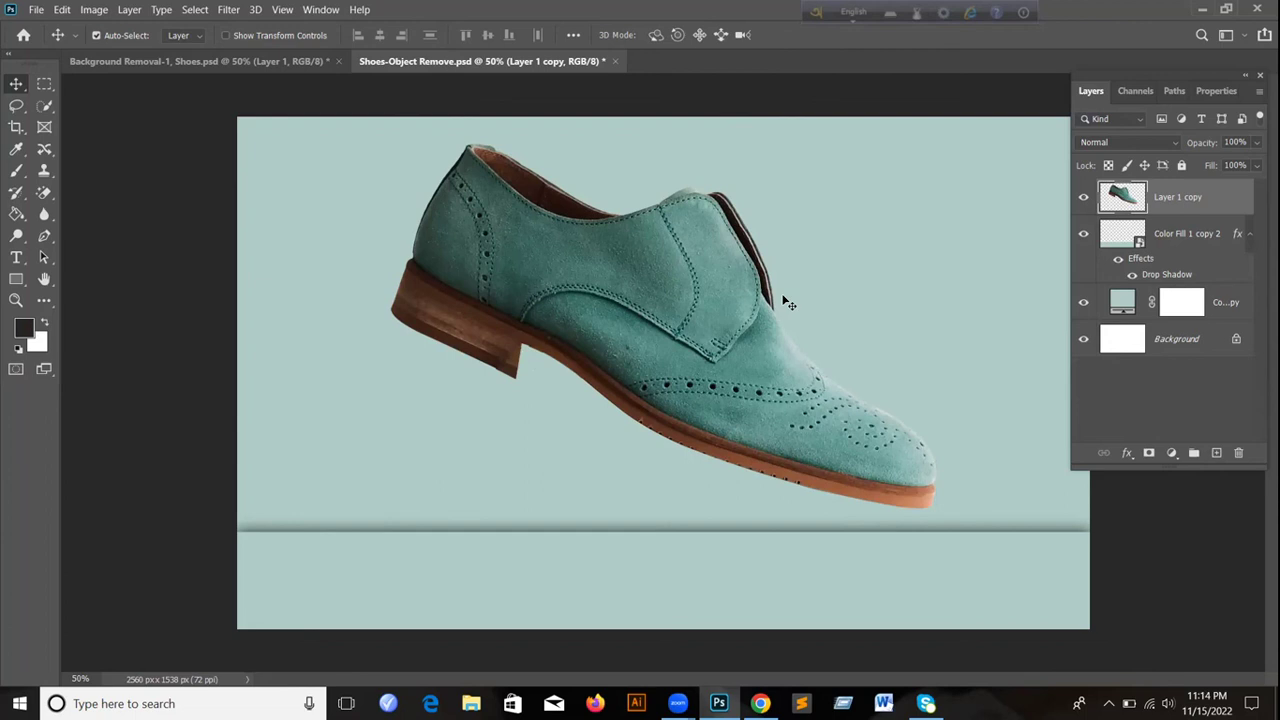
left_click_drag(763, 358, 755, 370)
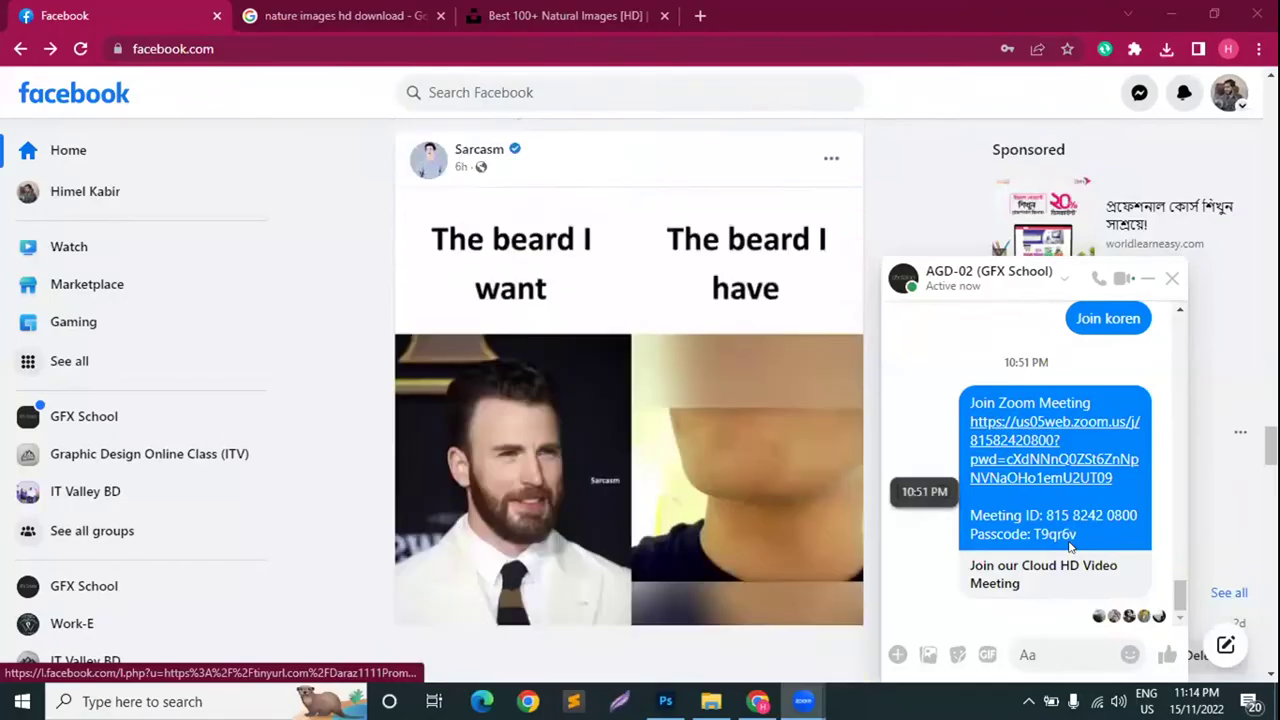
Scroll up the AGD-02 (GFX School) chat to the sample-edit images from Nov 5, 2022
scroll(629, 400, "down", 1)
scroll(629, 400, "up", 4)
scroll(1080, 532, "up", 10)
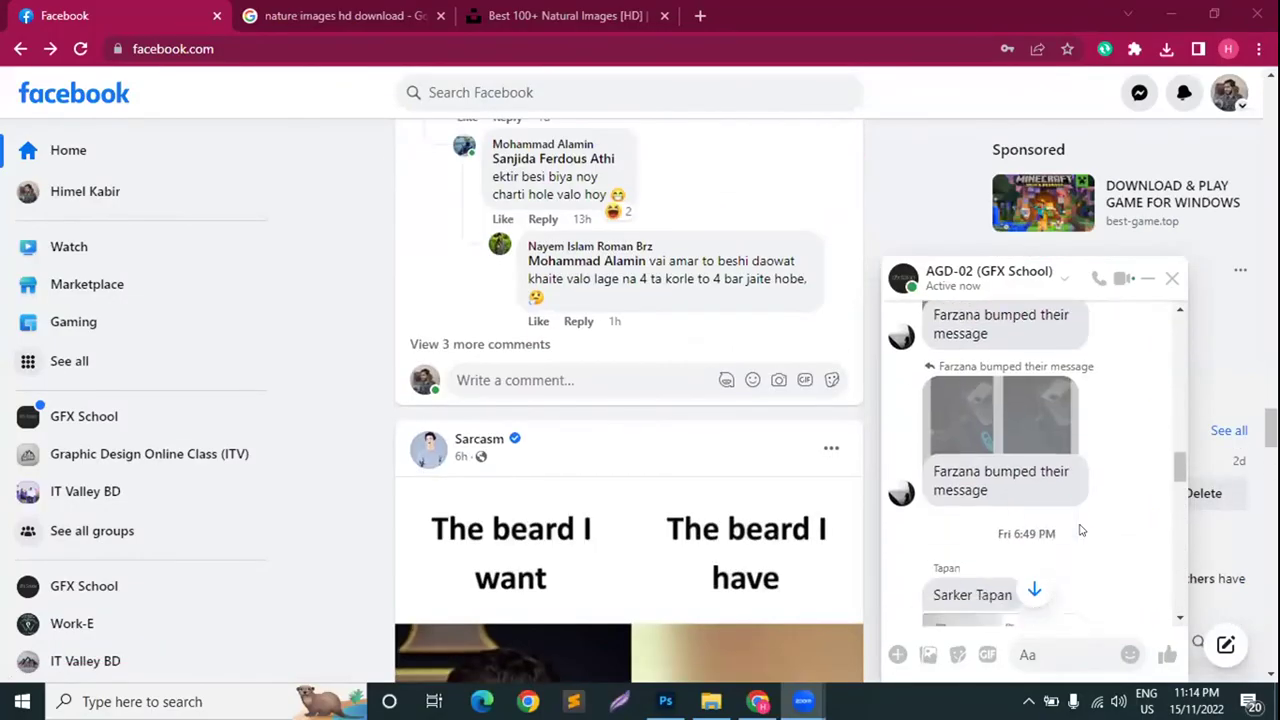
scroll(1080, 530, "down", 3)
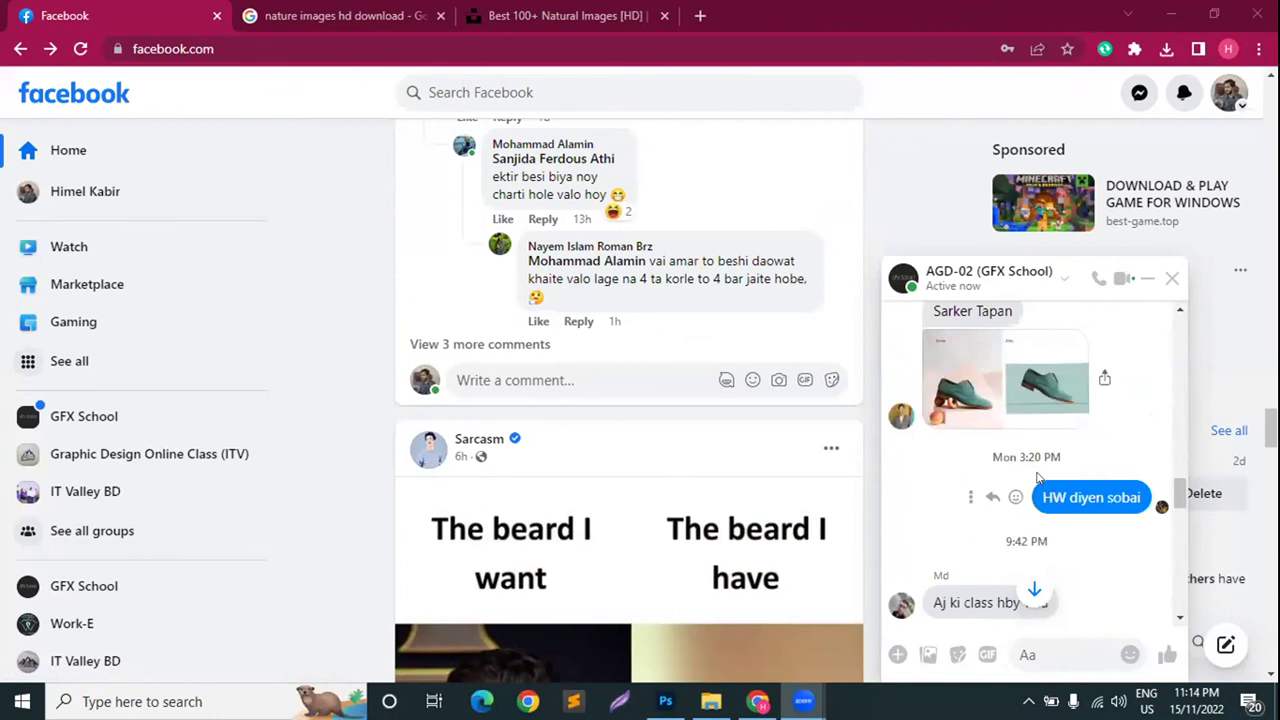
scroll(1038, 478, "up", 5)
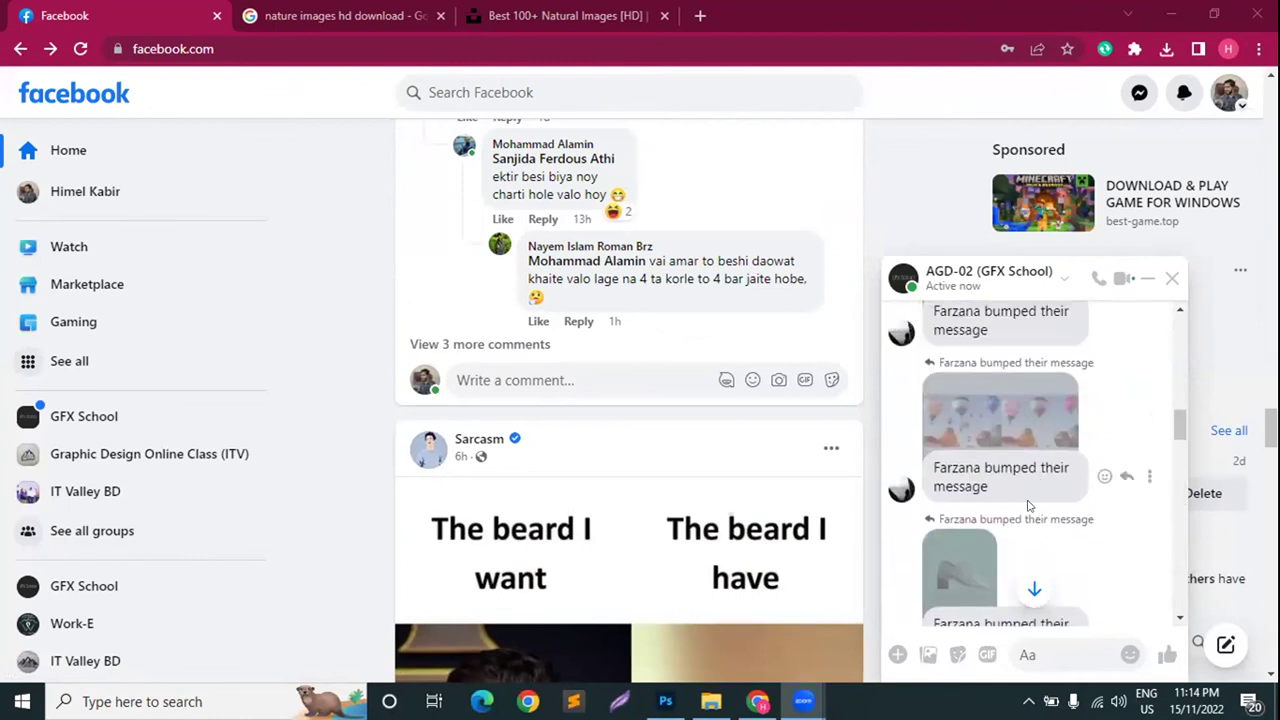
scroll(1022, 444, "up", 2)
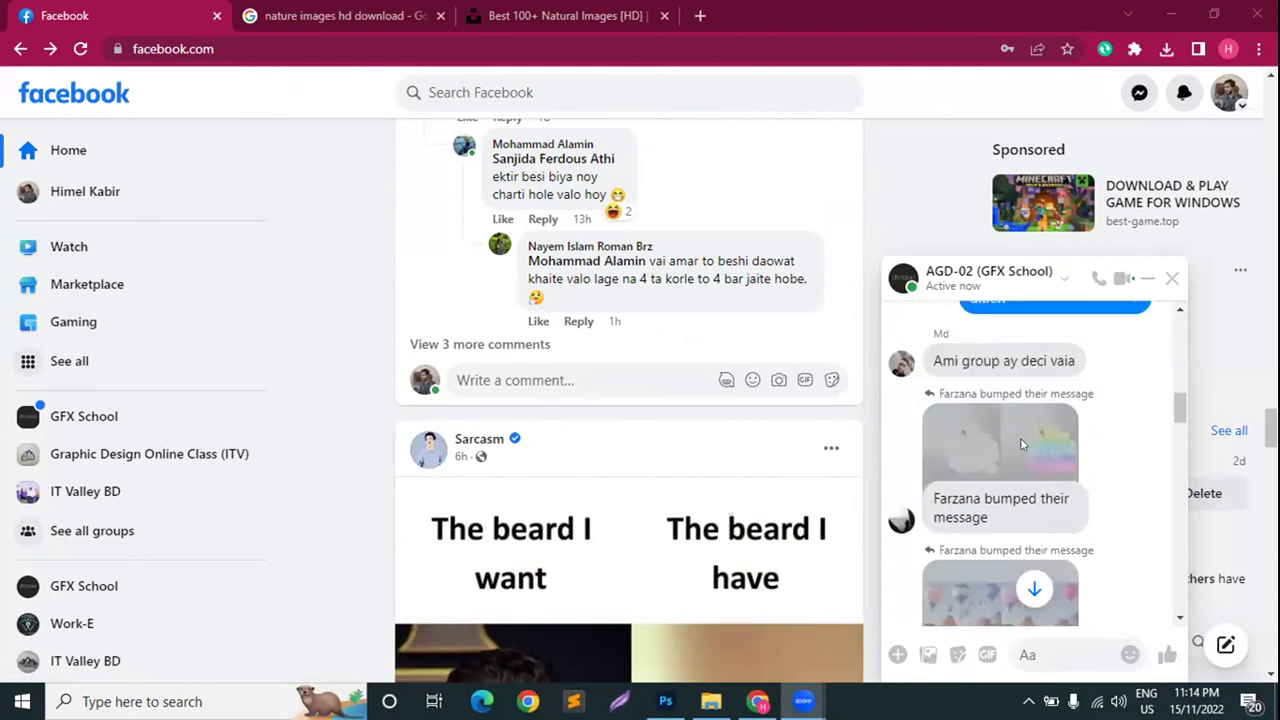
scroll(1022, 444, "up", 10)
scroll(1022, 444, "down", 6)
scroll(1020, 450, "up", 1)
scroll(1018, 455, "down", 2)
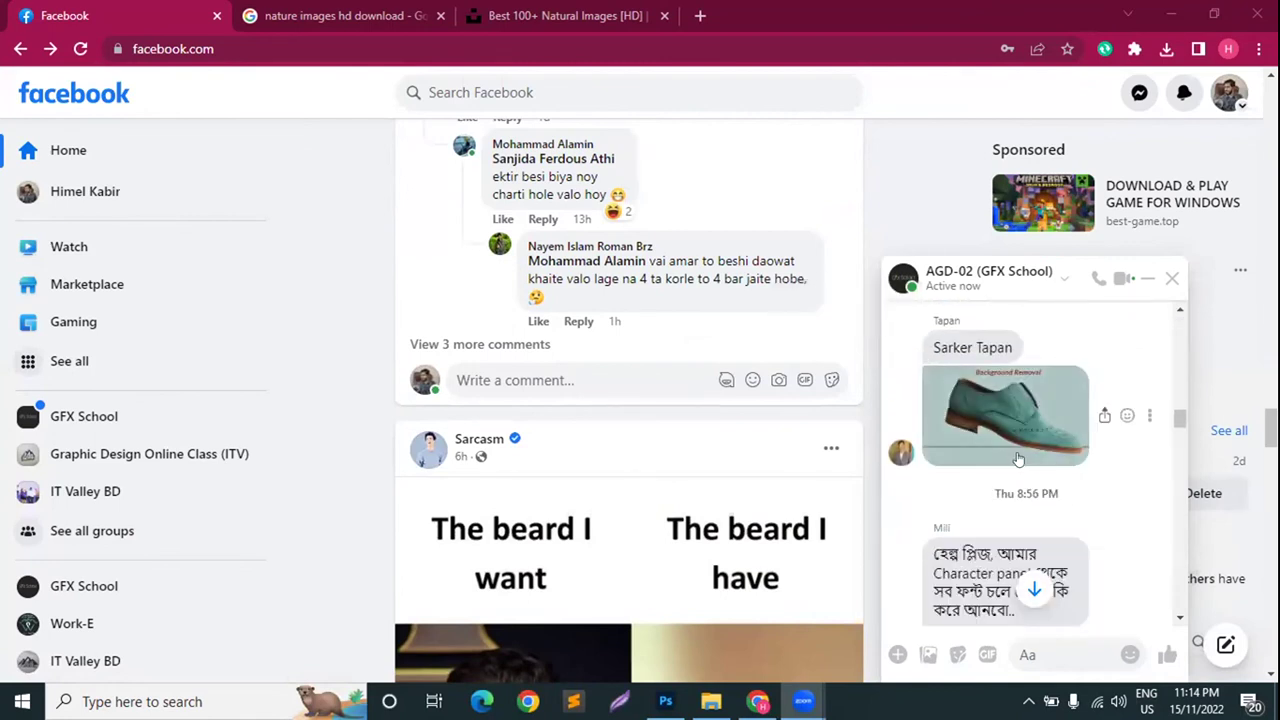
scroll(1018, 459, "up", 5)
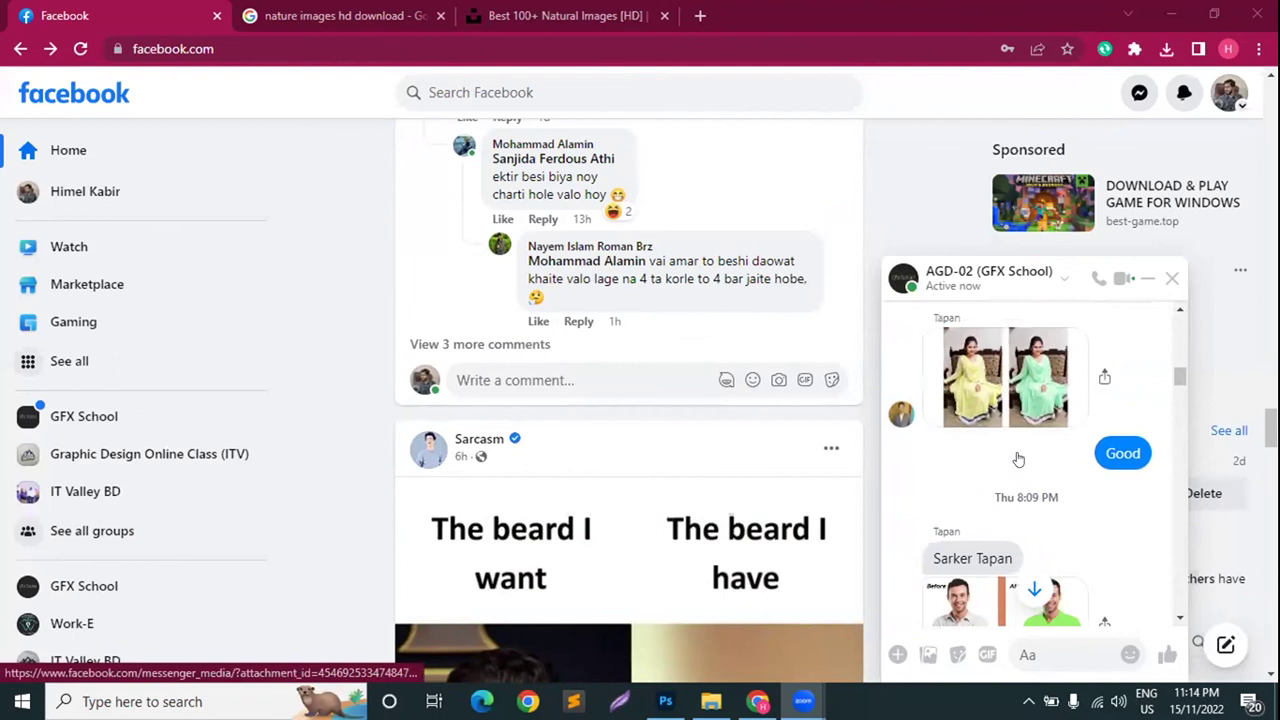
scroll(1018, 459, "up", 6)
scroll(1018, 459, "up", 8)
scroll(1018, 459, "up", 10)
scroll(1018, 459, "up", 3)
scroll(1030, 455, "down", 2)
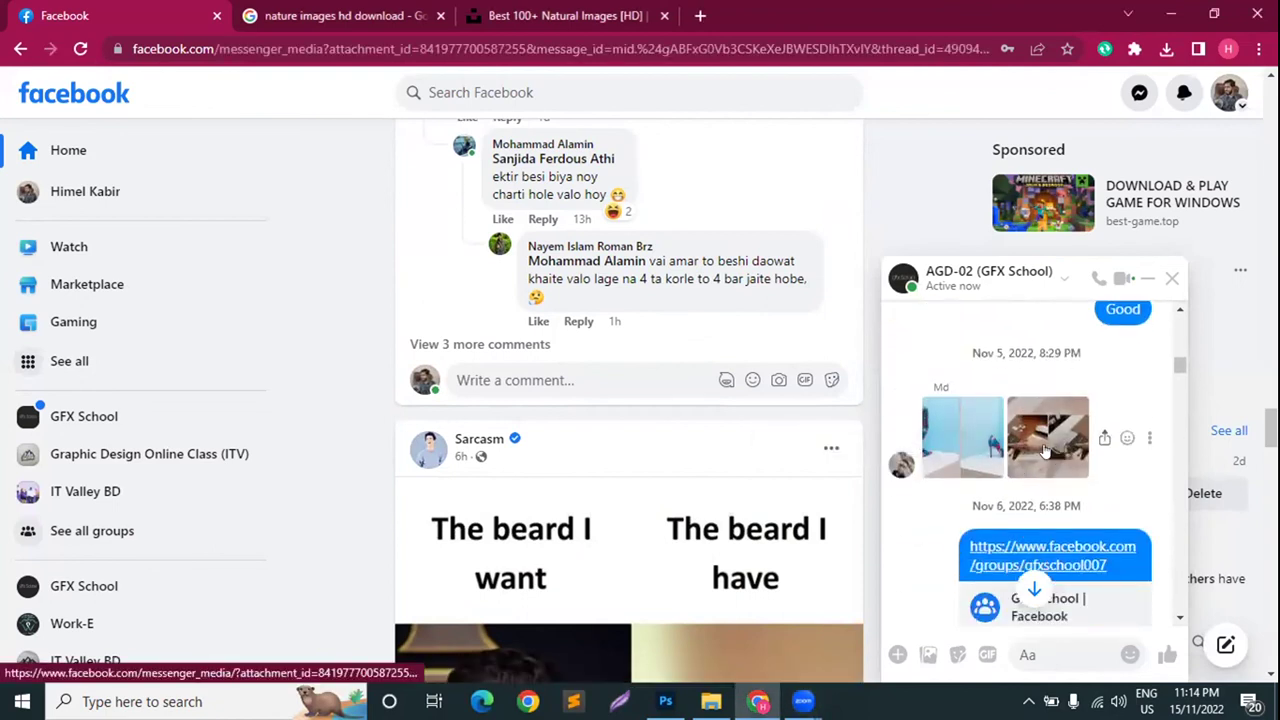
left_click(1045, 452)
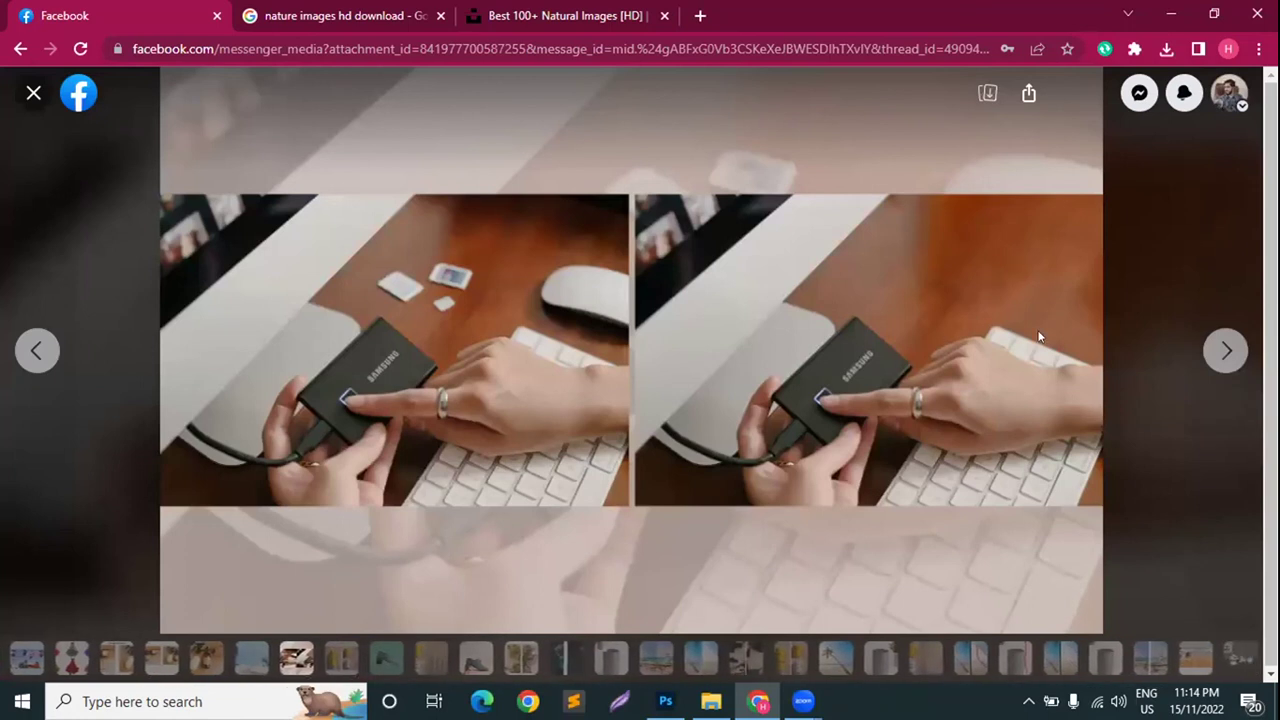
left_click(1232, 358)
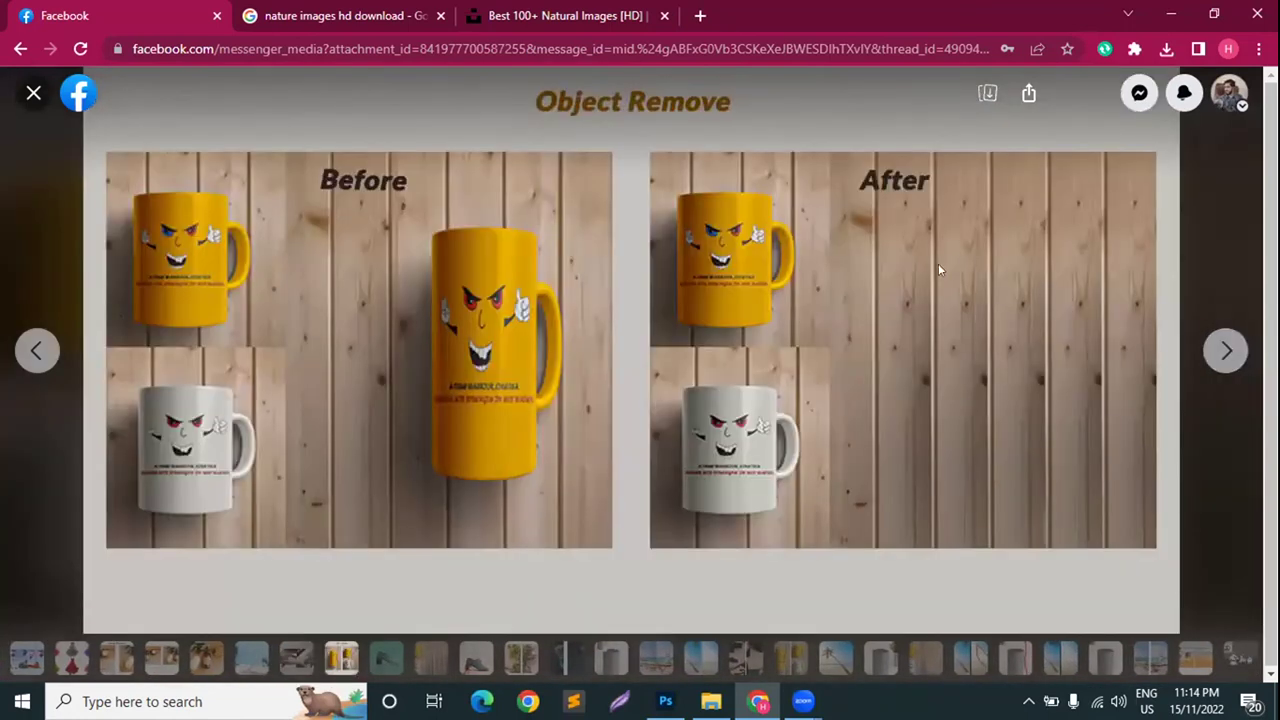
left_click(1228, 350)
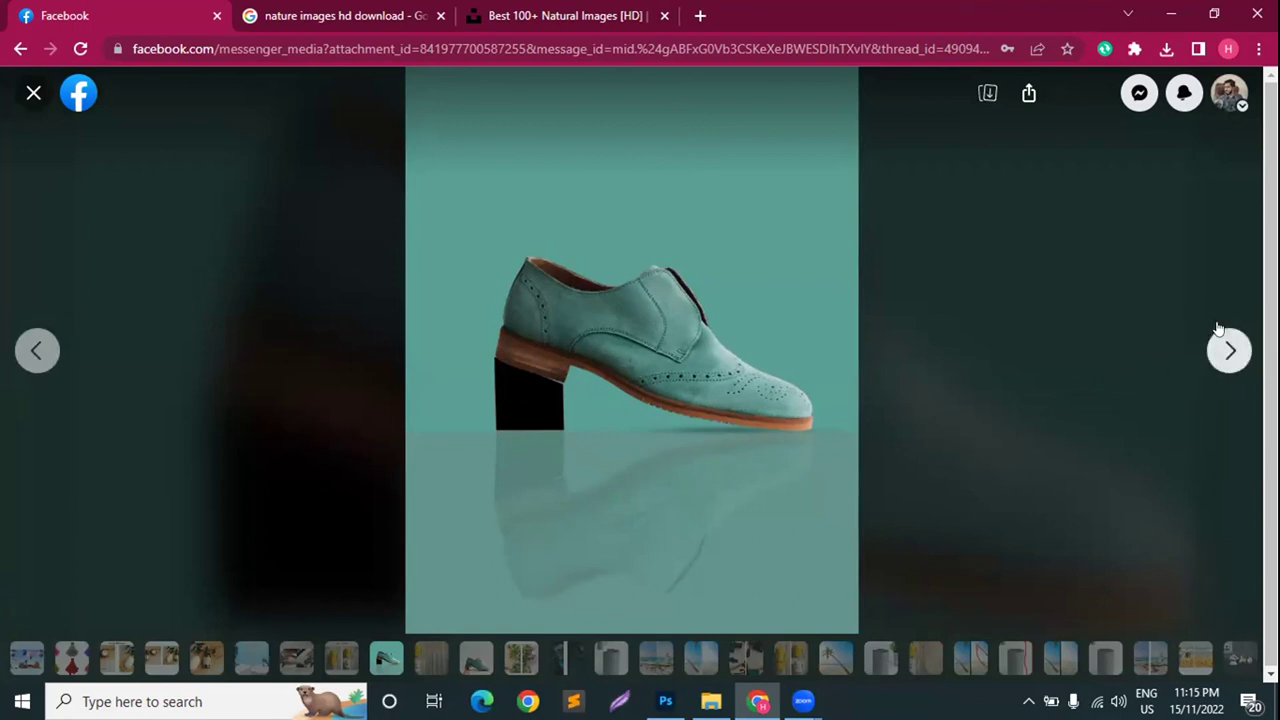
left_click(1231, 352)
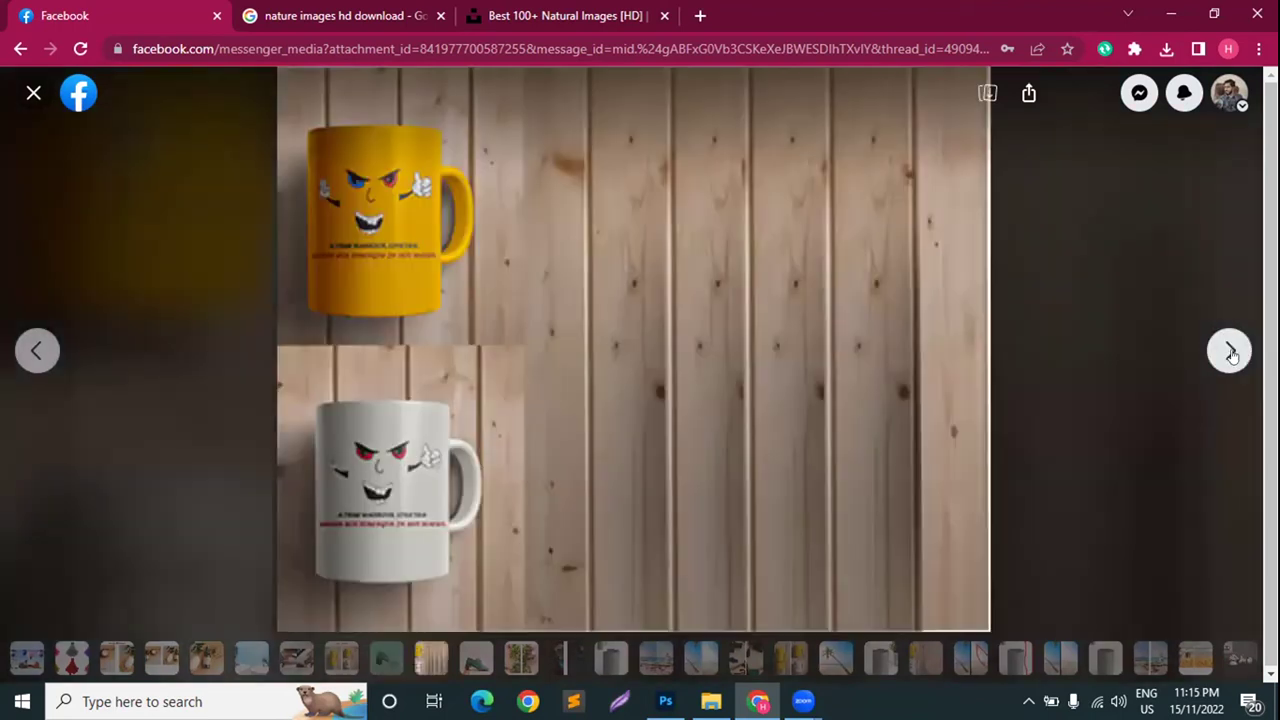
left_click(1231, 352)
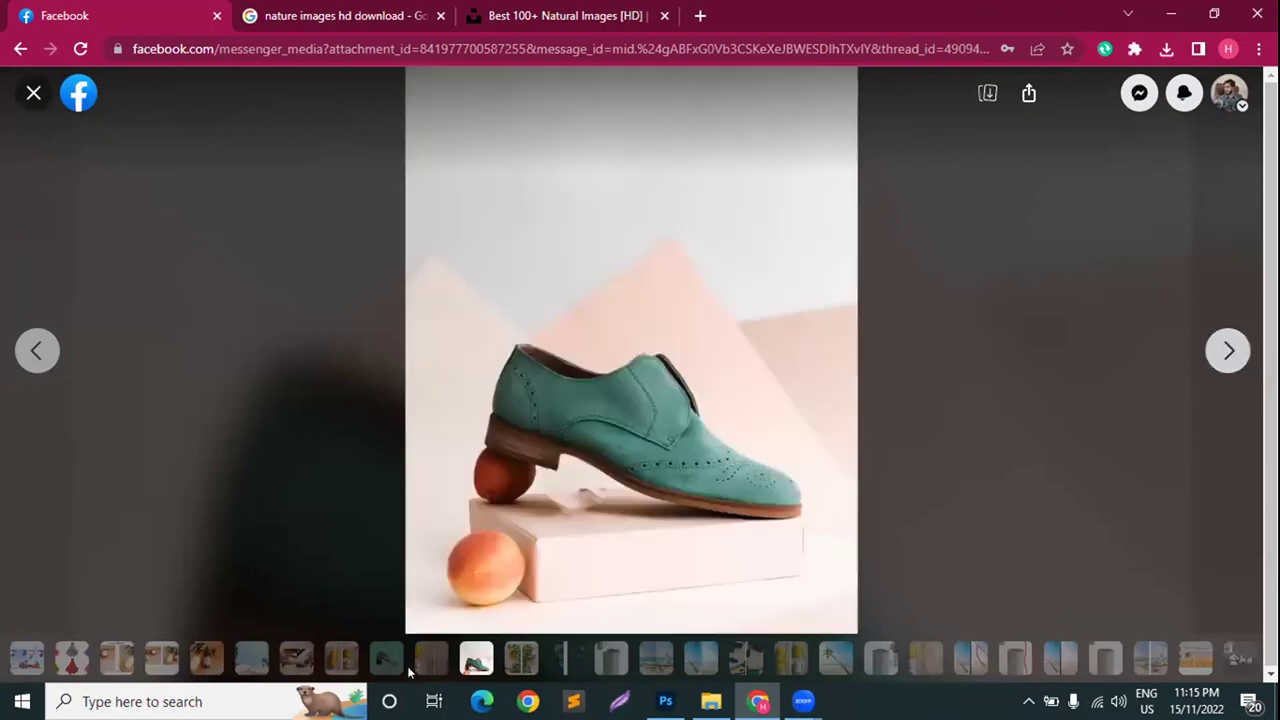
left_click(1230, 349)
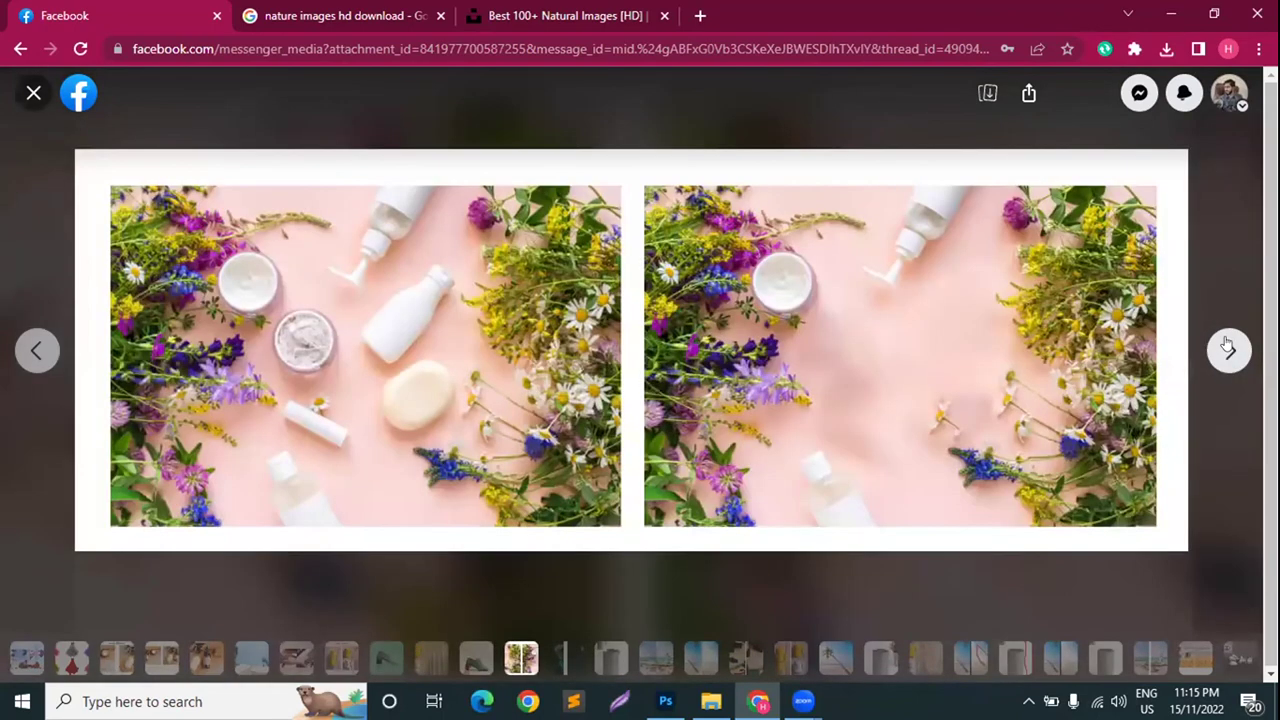
left_click(1228, 343)
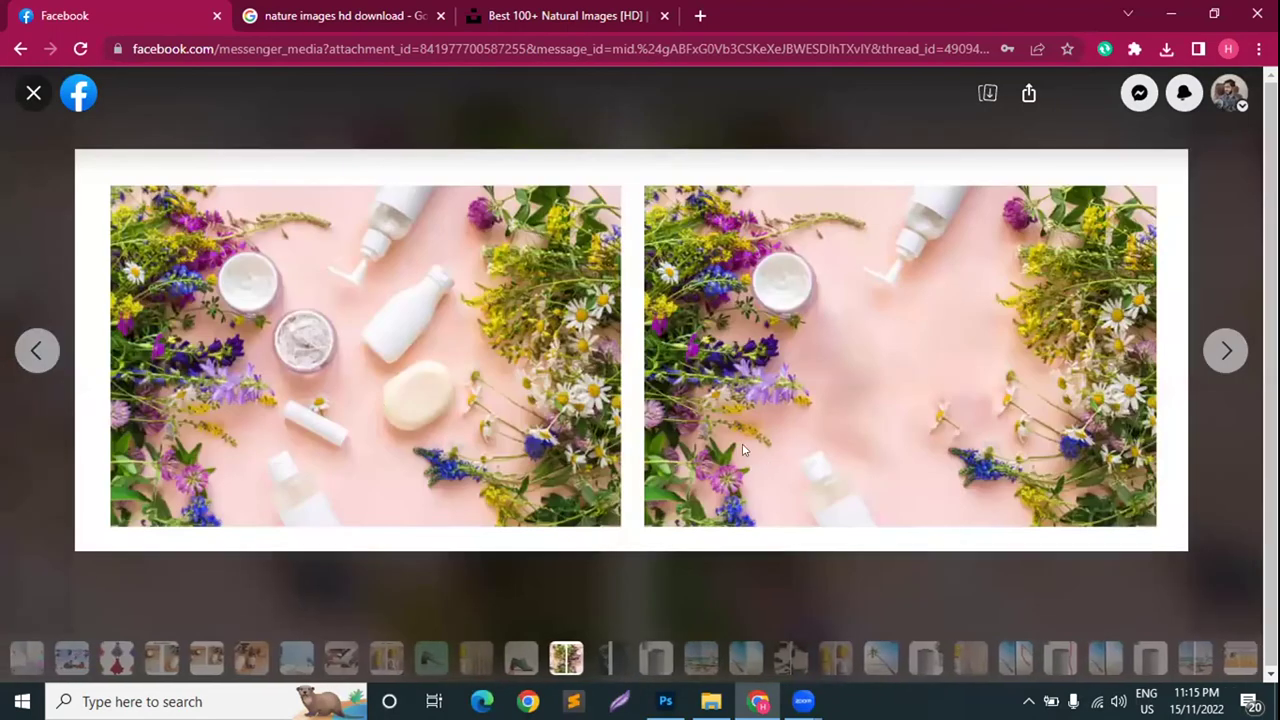
left_click(1209, 344)
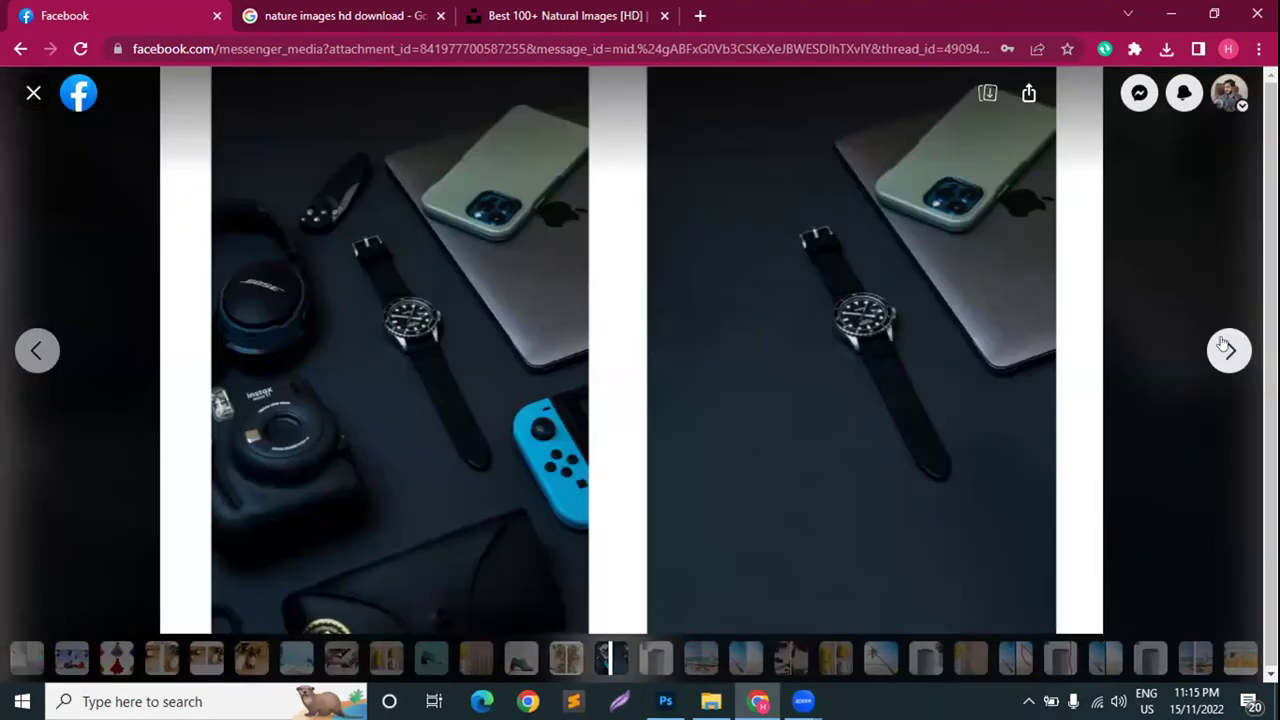
left_click(1222, 343)
left_click(1222, 343)
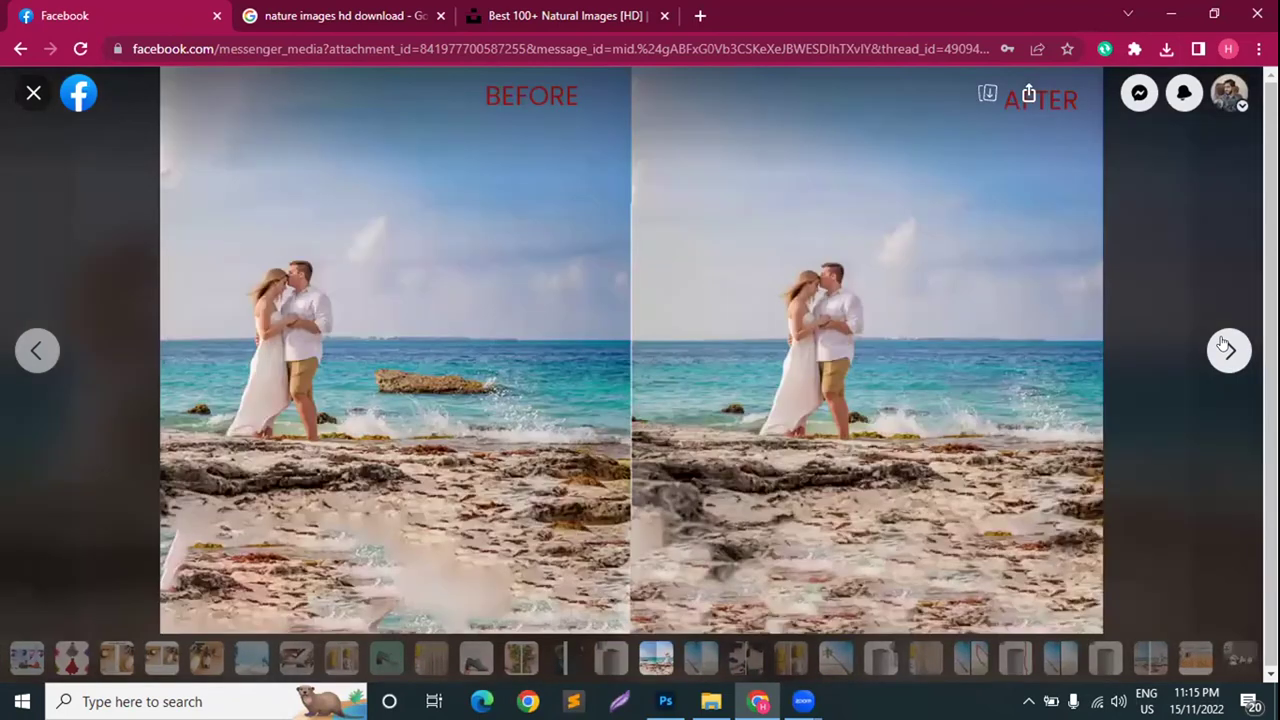
left_click(1222, 343)
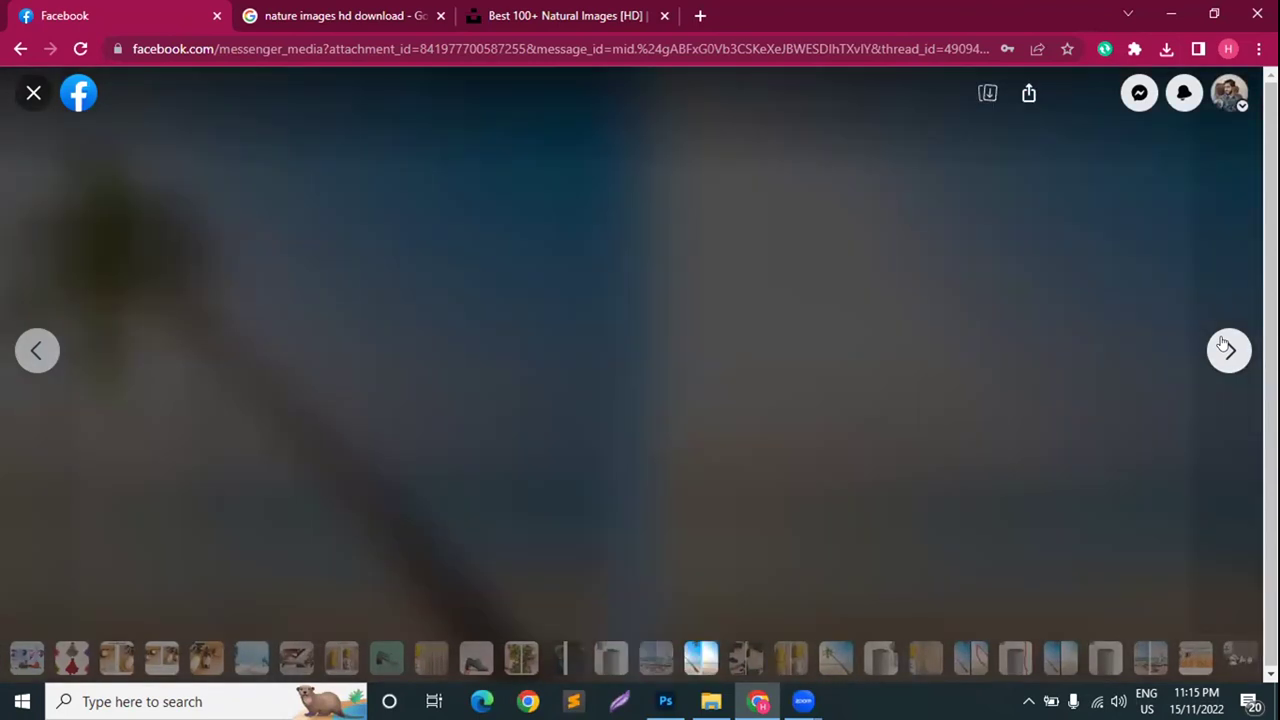
left_click(792, 656)
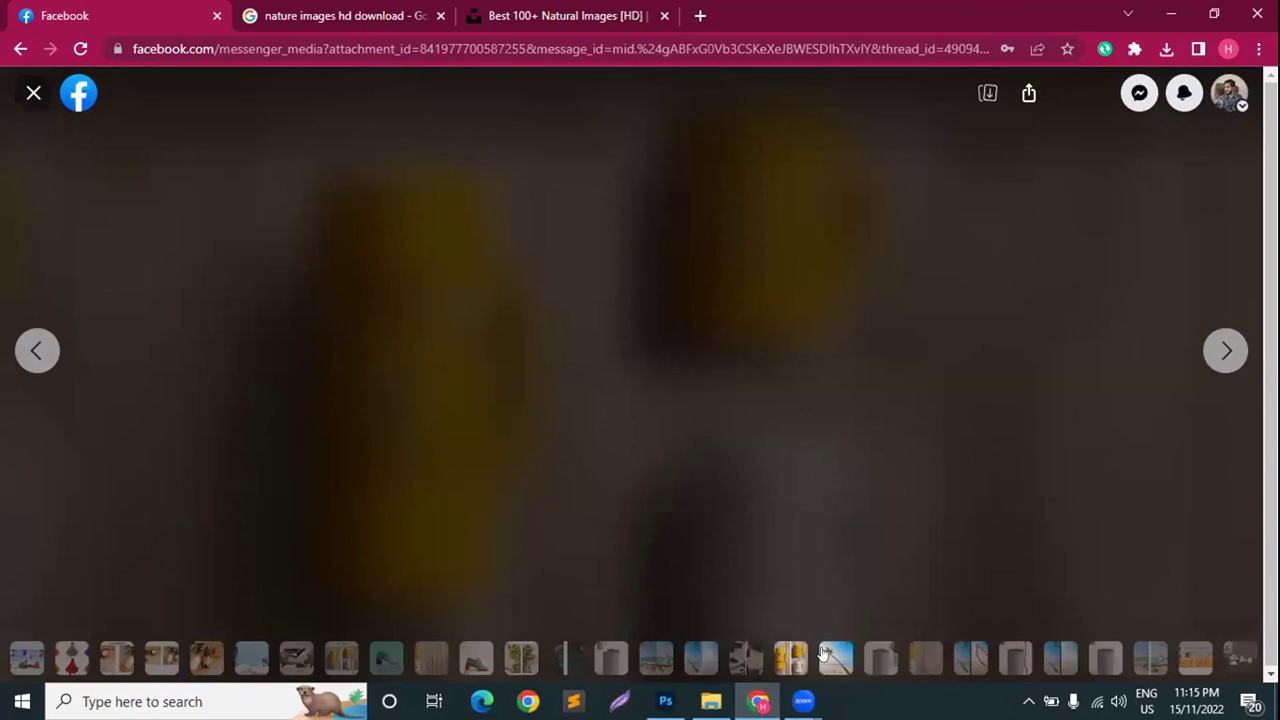
left_click(822, 652)
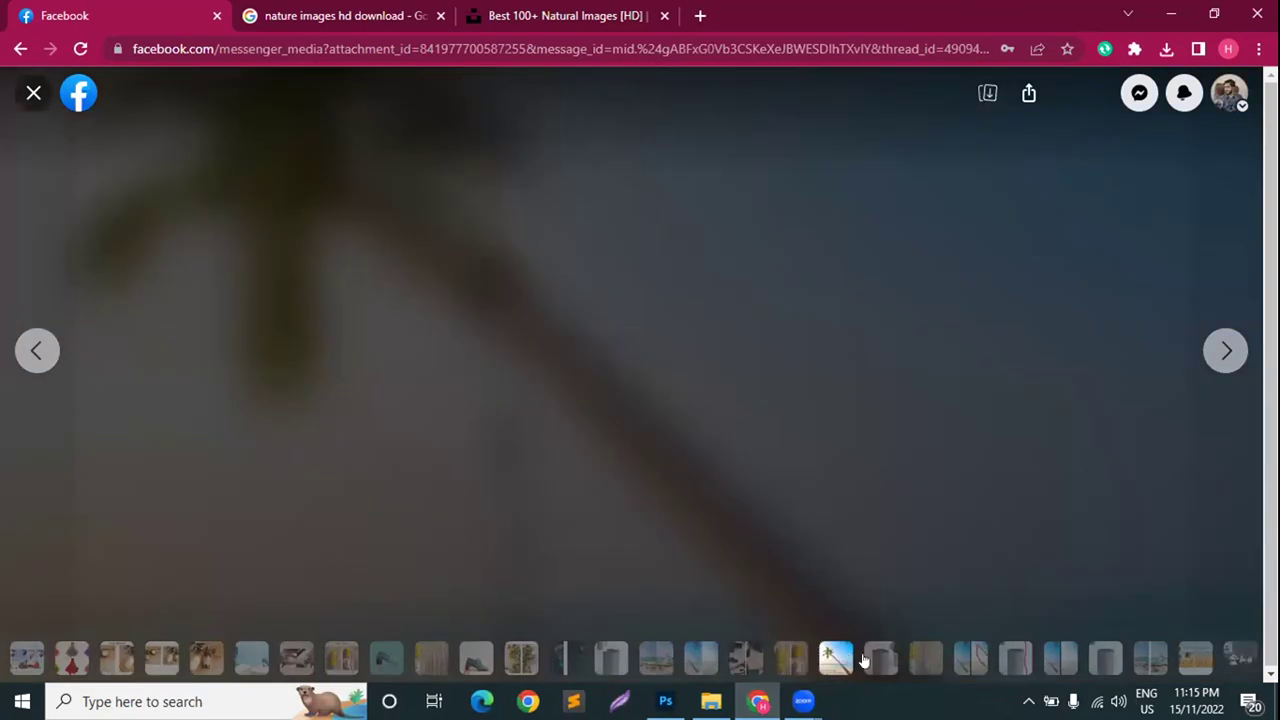
left_click(970, 658)
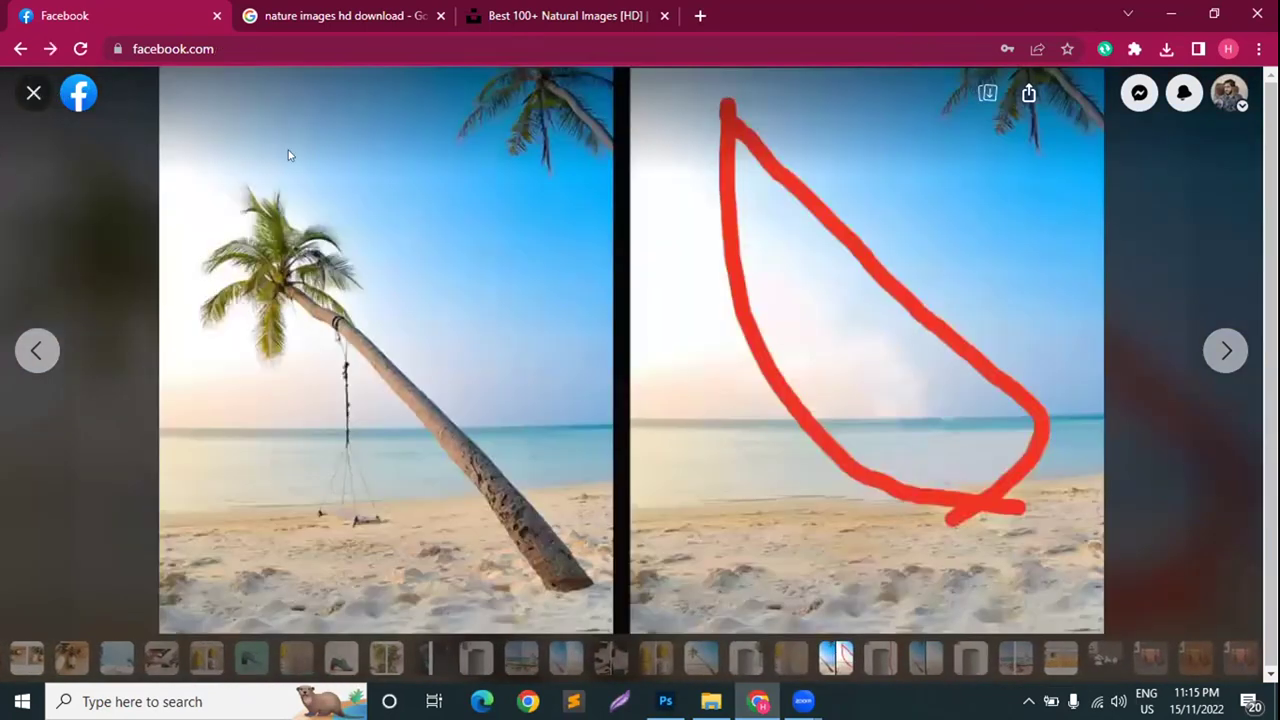
key("Escape")
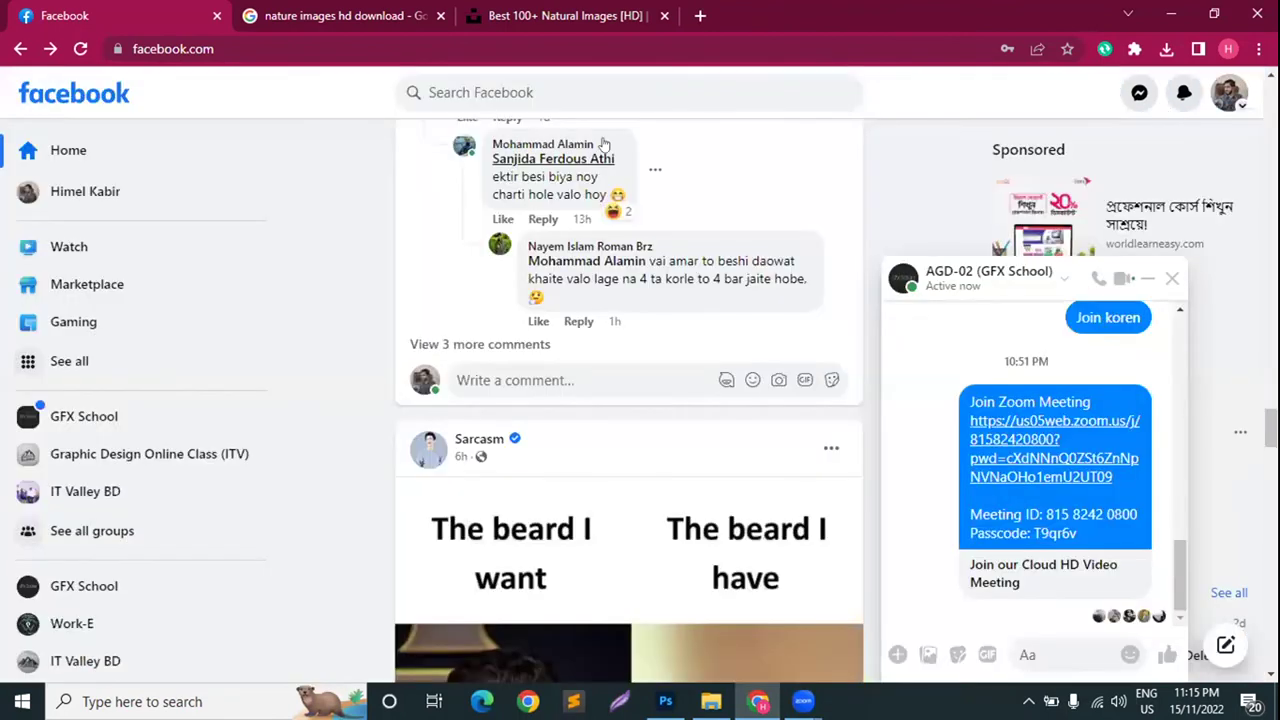
Open New Text Document (3).txt from Desktop > Himel in Notepad
left_click(1170, 14)
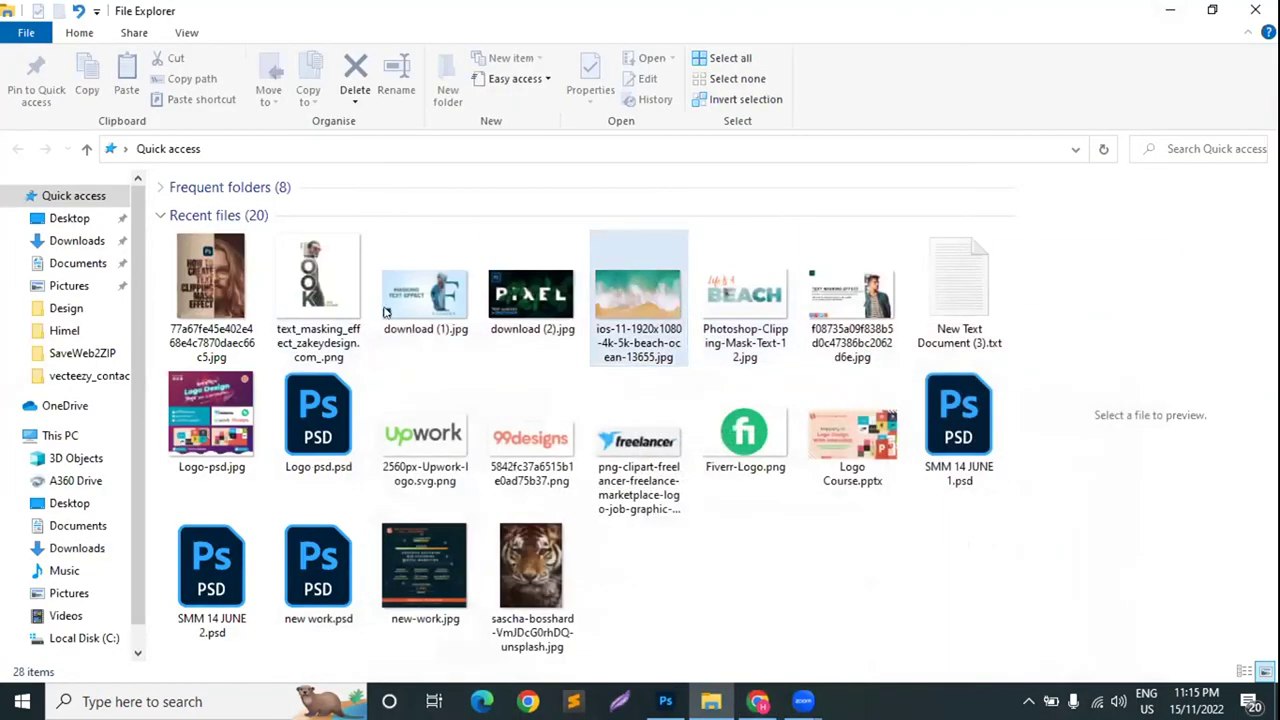
left_click(60, 218)
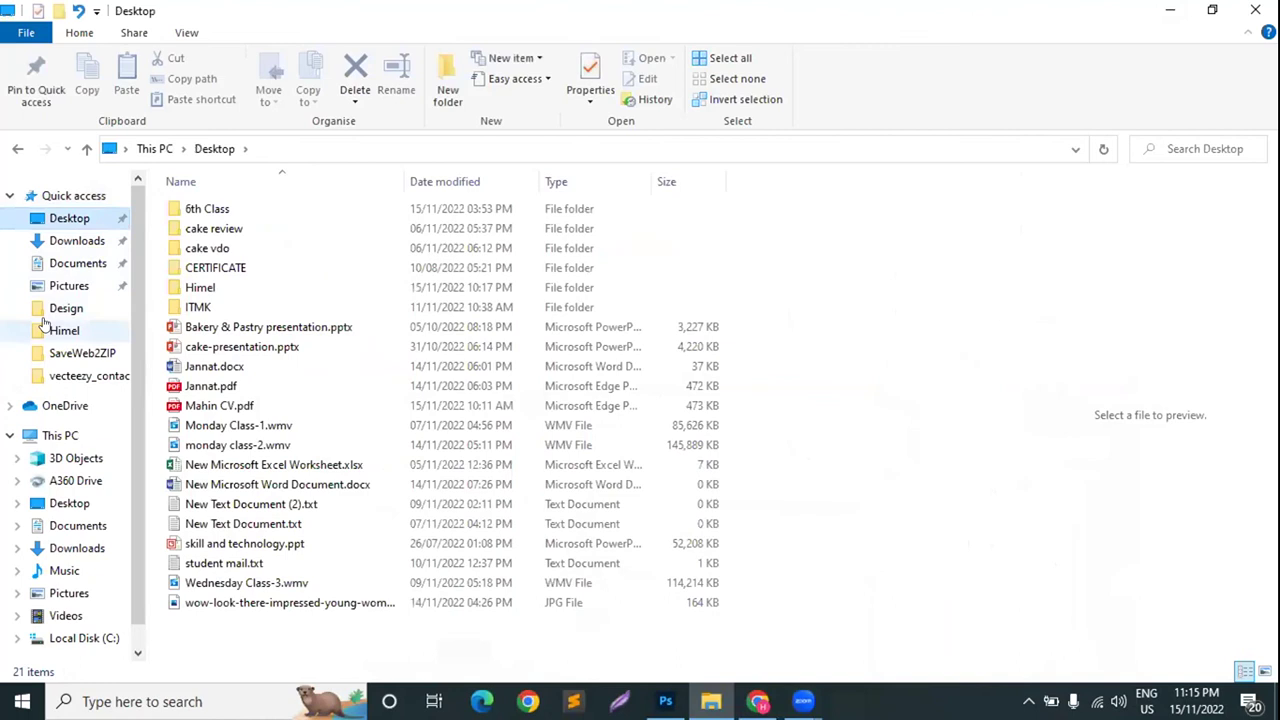
left_click(55, 330)
double_click(420, 381)
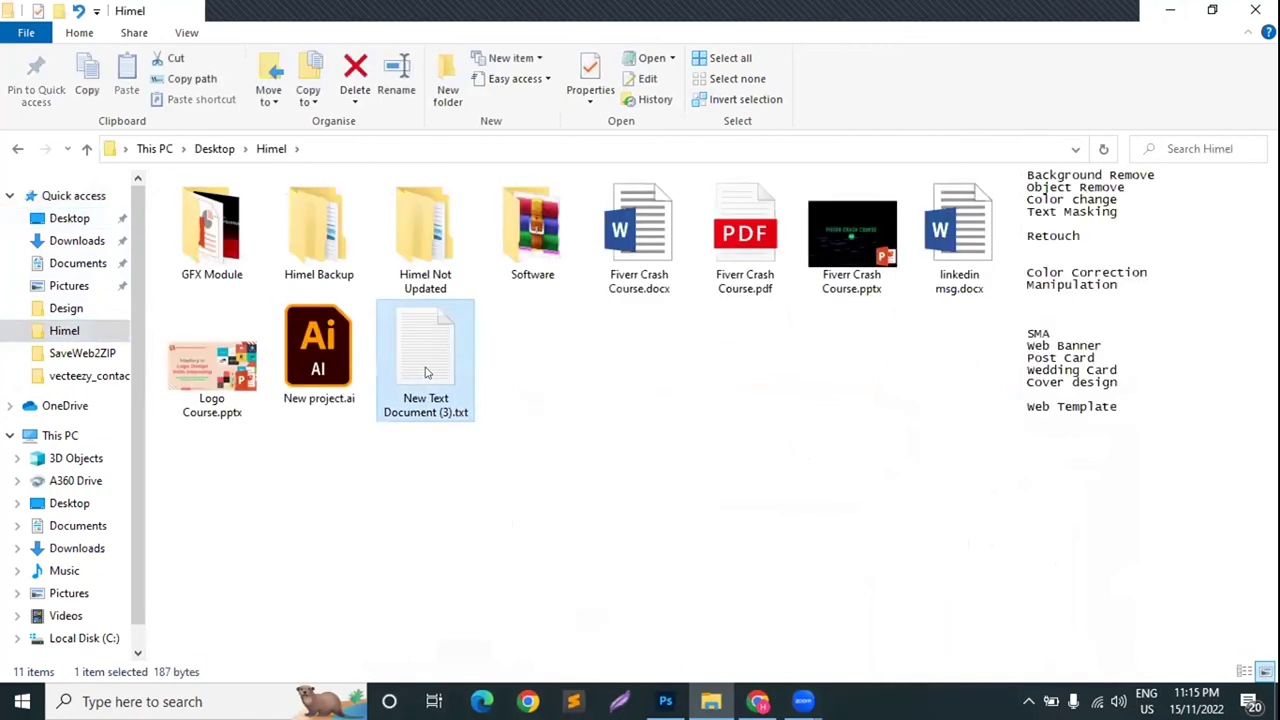
Place the cursor on the empty line above Retouch in the services list
key("Down")
key("Down")
key("Down")
key("Down")
key("Down")
key("Down")
key("Up")
key("Up")
left_click(249, 210)
left_click(215, 200)
Select the word 'Retouch' in the Notepad list of design services
mouse_move(215, 203)
left_mouse_down()
mouse_move(431, 220)
mouse_move(505, 296)
mouse_move(457, 223)
mouse_move(289, 200)
mouse_move(261, 210)
left_mouse_up()
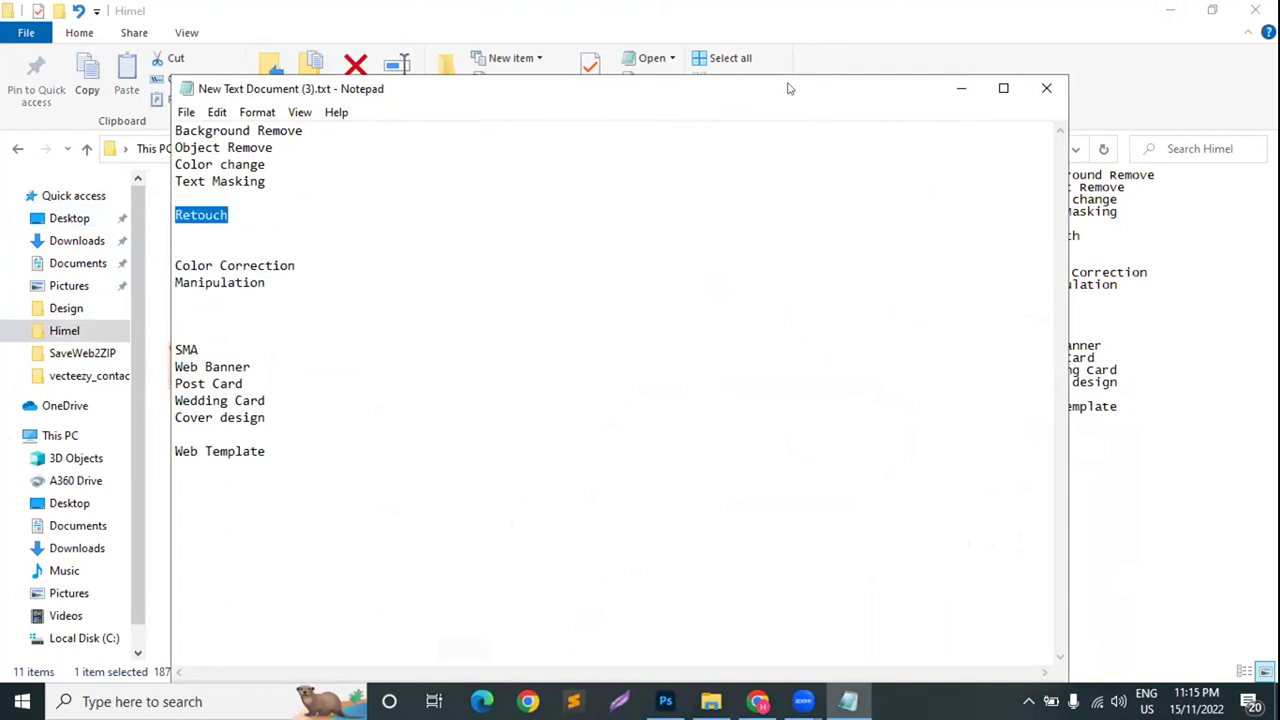